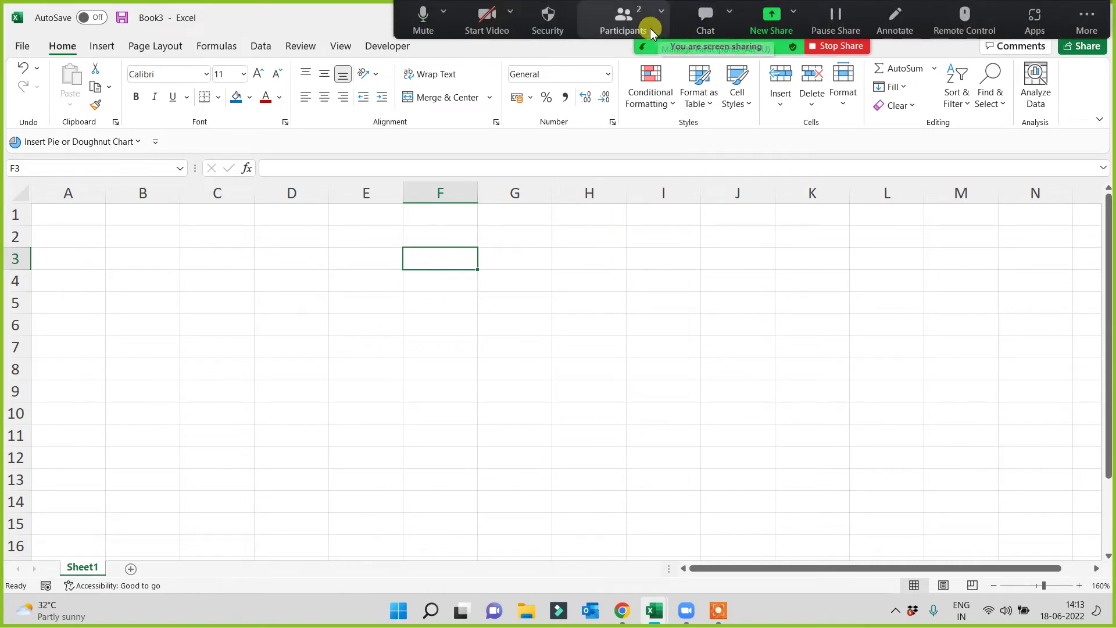
# Mute all Zoom meeting participants and minimize the Participants window
pyautogui.click(623, 11)
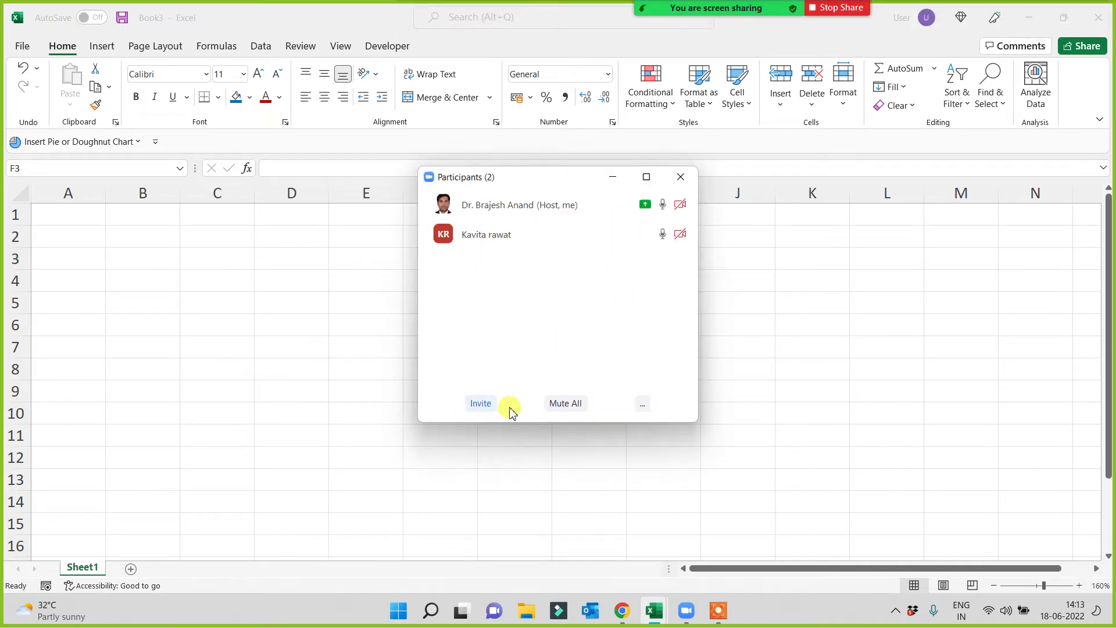
pyautogui.click(566, 404)
pyautogui.click(638, 343)
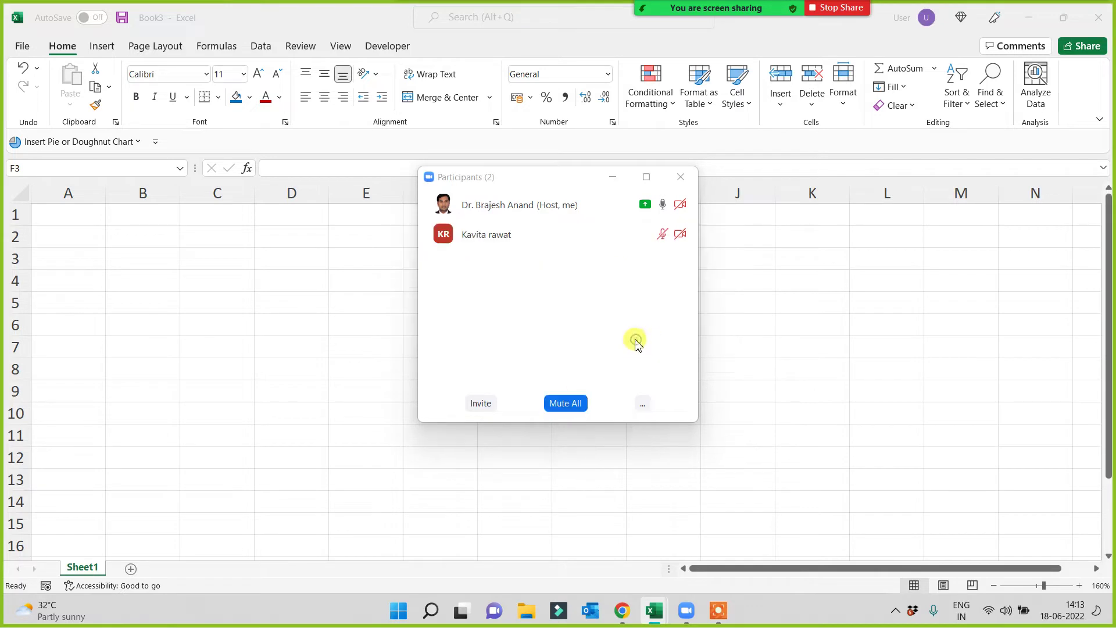
pyautogui.click(613, 175)
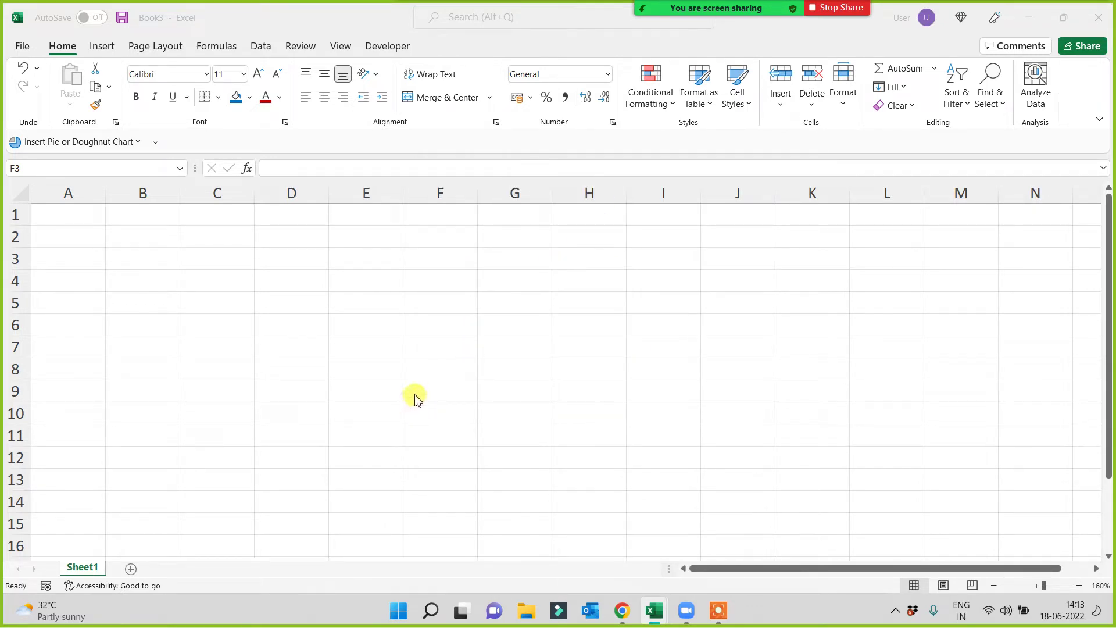
# Rename the Sheet1 tab to '5 Pillars' by editing the tab name and committing it
pyautogui.doubleClick(81, 567)
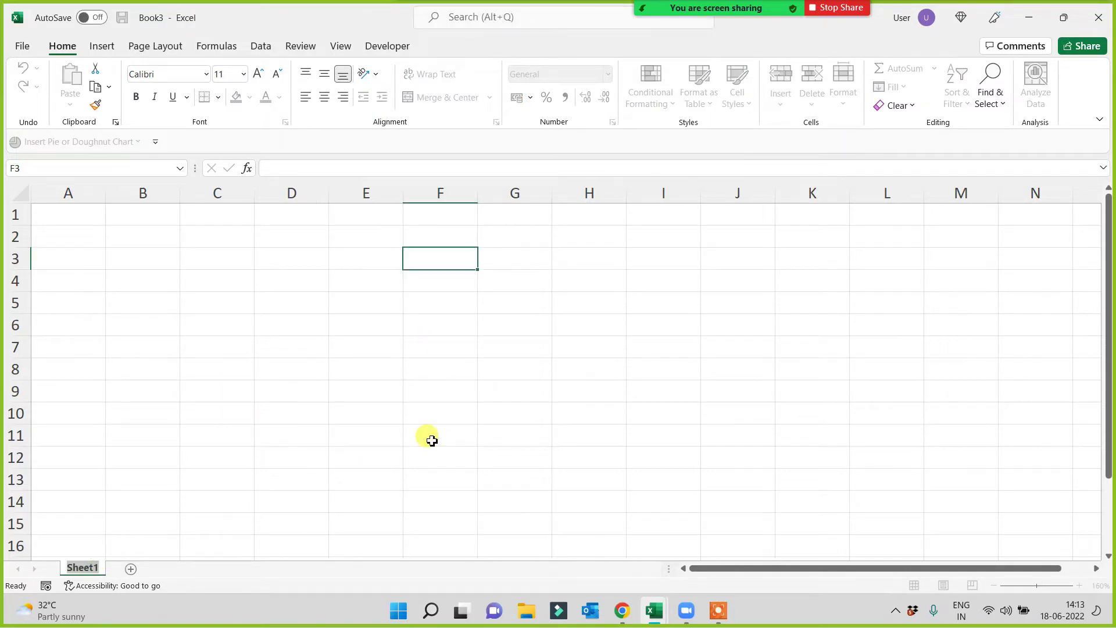
pyautogui.write('P')
pyautogui.write('illars')
pyautogui.click(67, 567)
pyautogui.write('5')
pyautogui.click(238, 457)
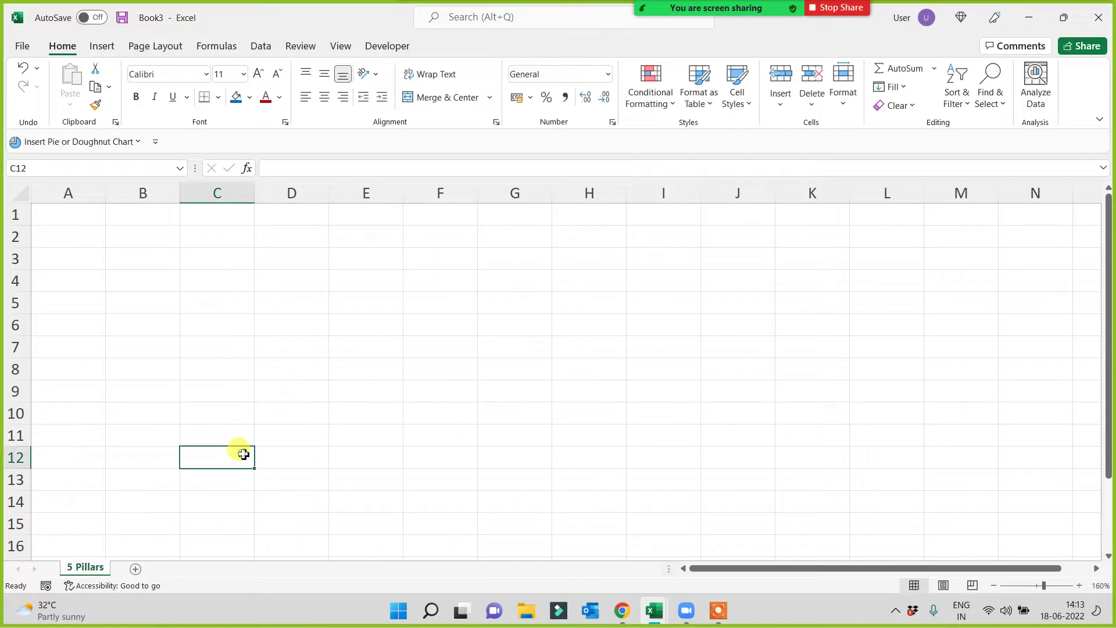
# Enter the headers 'Functions' in B1 and 'Formulas' in D1
pyautogui.click(137, 220)
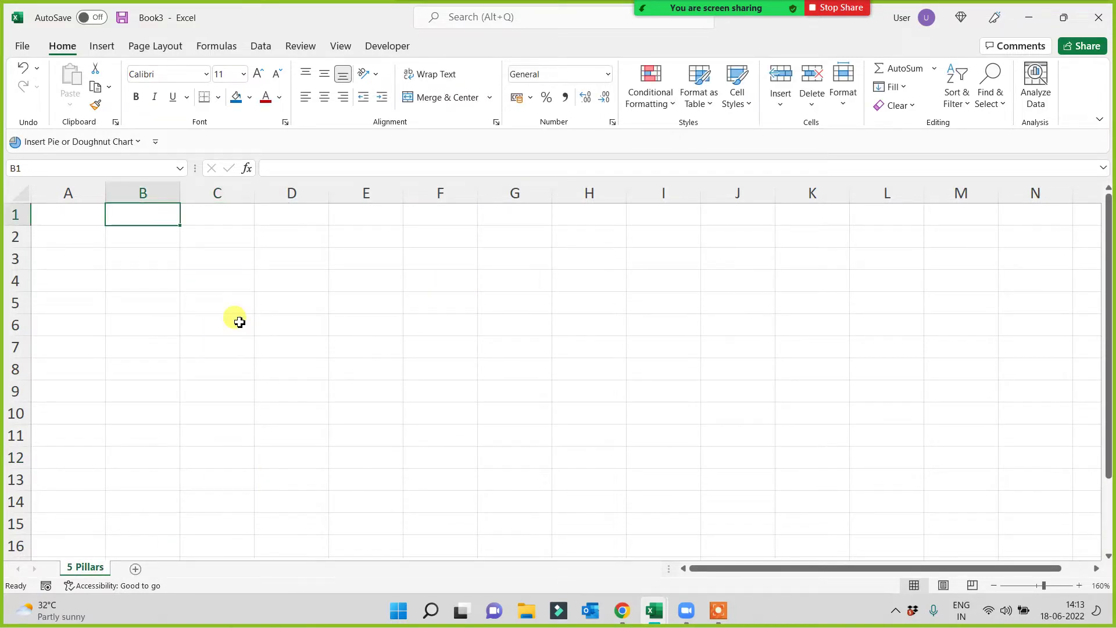
pyautogui.write('Func')
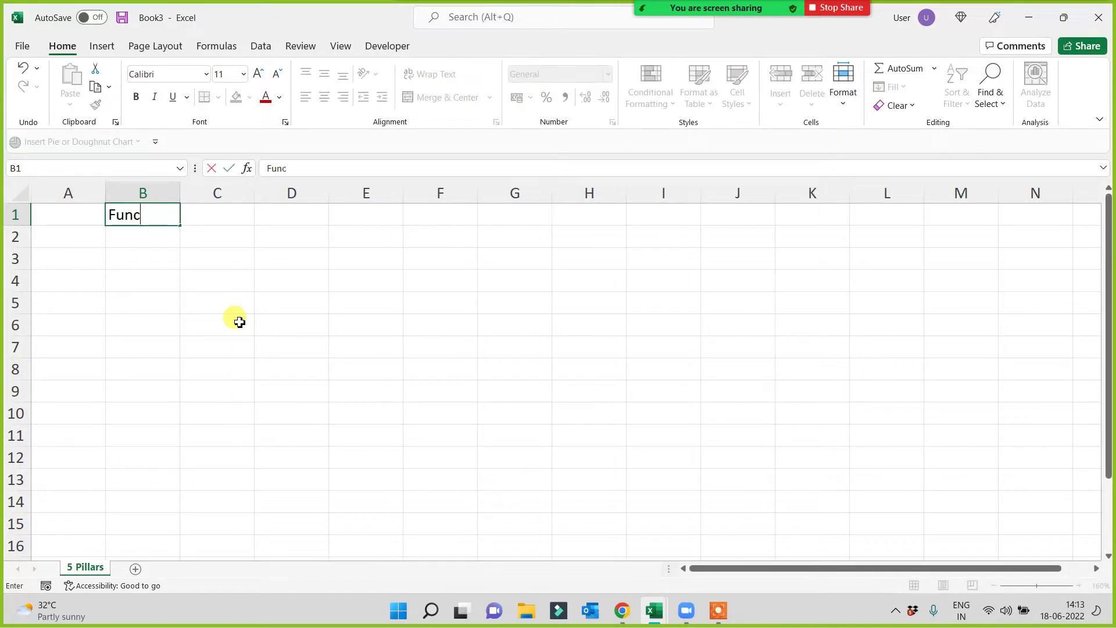
pyautogui.write('tions')
pyautogui.press('Return')
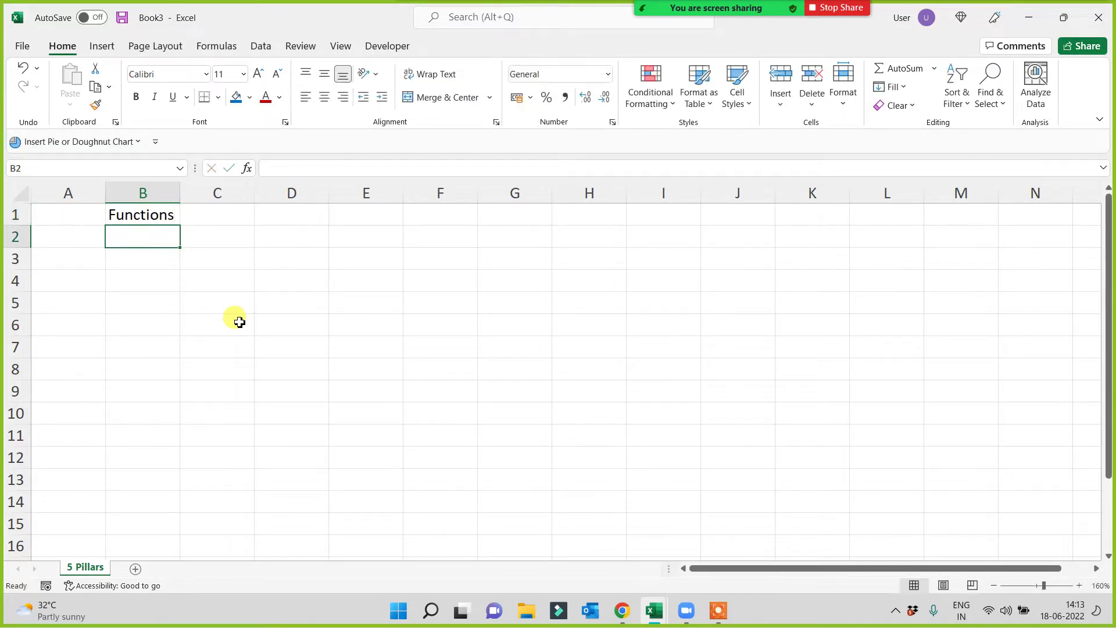
pyautogui.click(276, 213)
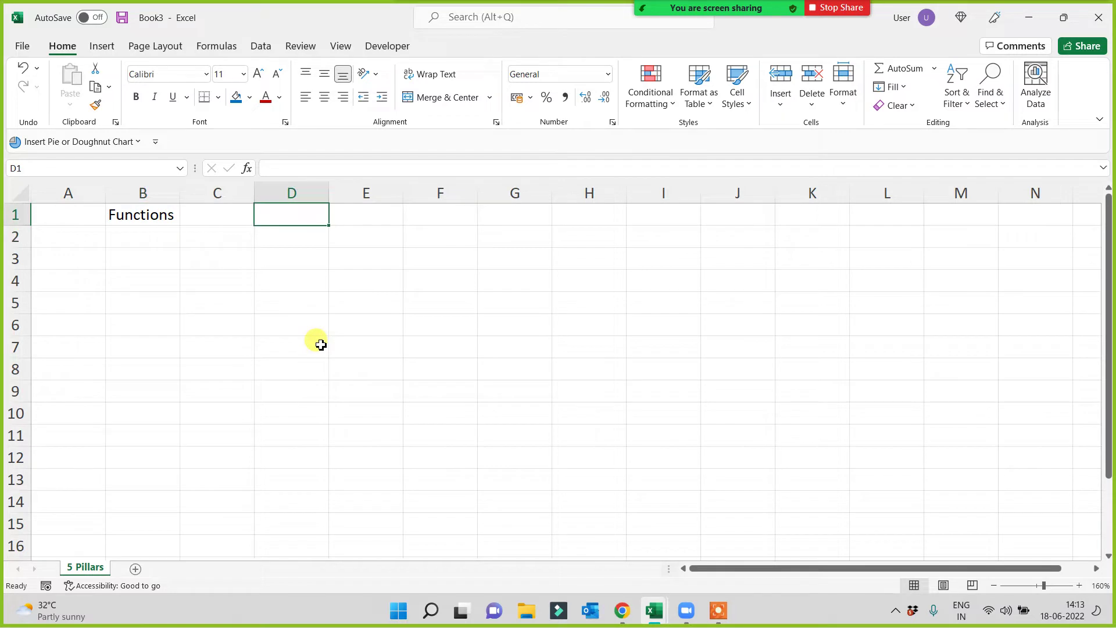
pyautogui.write('Formulas')
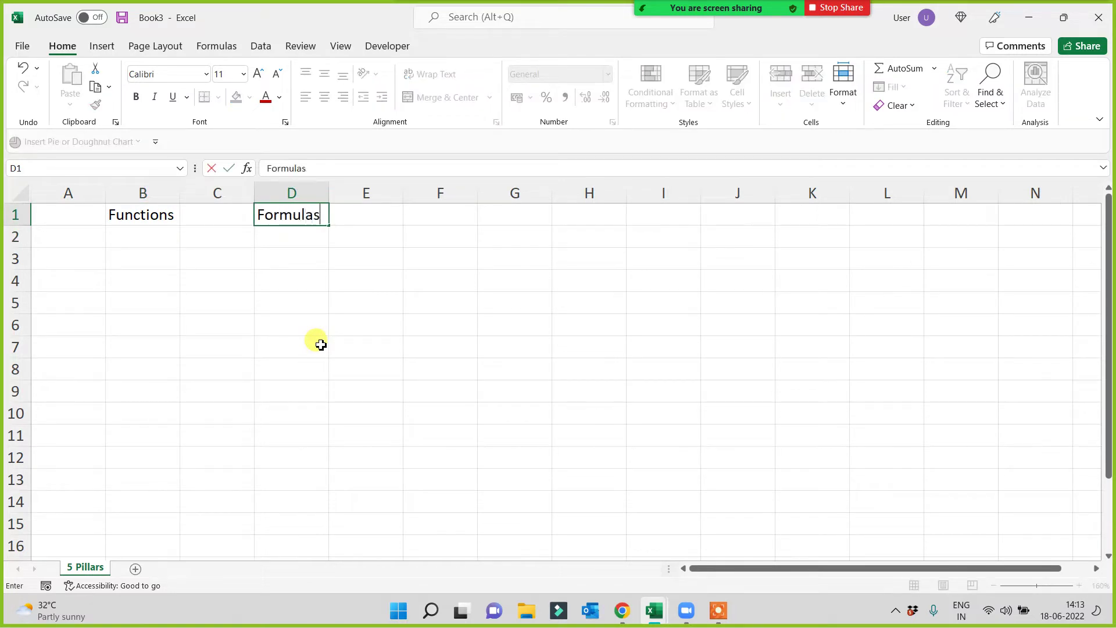
pyautogui.press('Return')
# Enter 'Tab Options' in F1 and widen column F to fit it
pyautogui.click(426, 215)
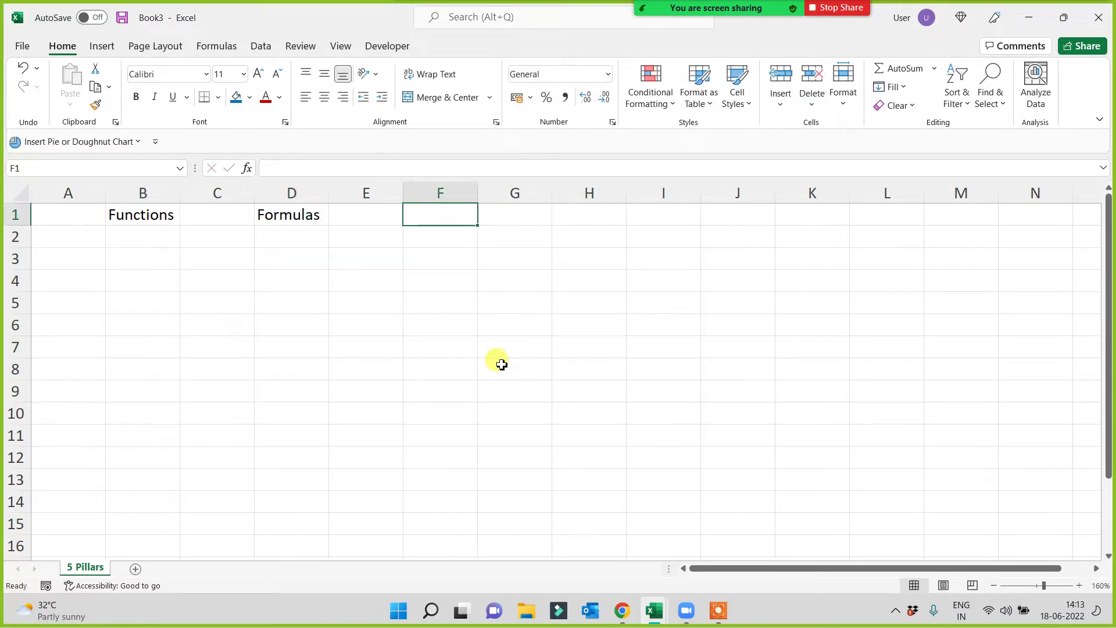
pyautogui.write('Tab ')
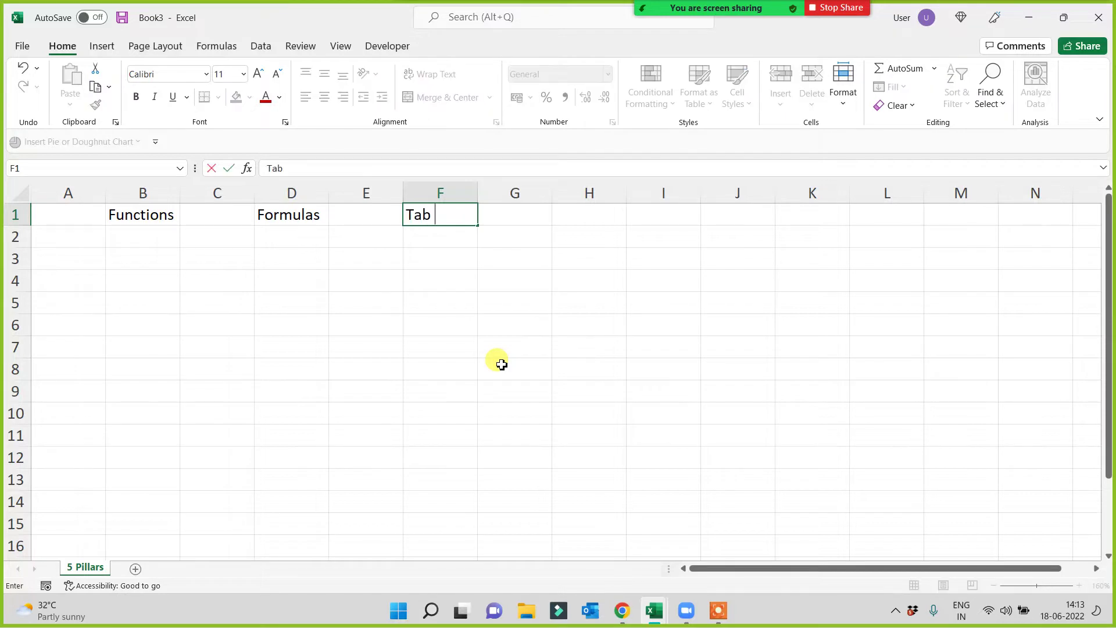
pyautogui.write('Options')
pyautogui.click(495, 363)
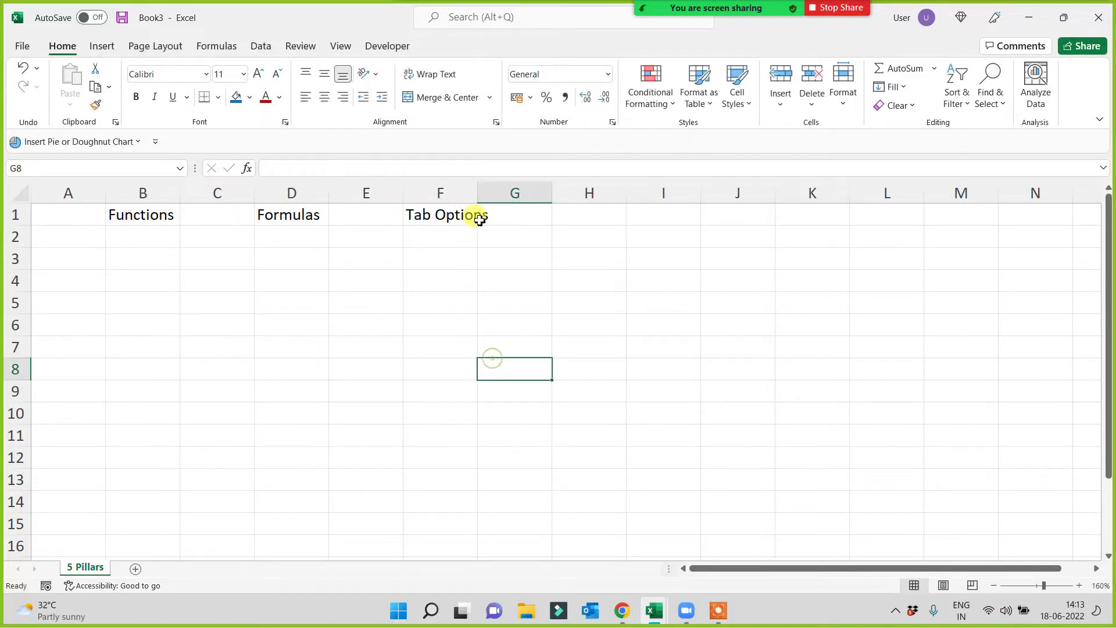
pyautogui.moveTo(483, 190); pyautogui.dragTo(498, 190)
# Enter 'Assignments' in H1 and 'Dashbaord' in J1, widening columns J and H
pyautogui.click(608, 211)
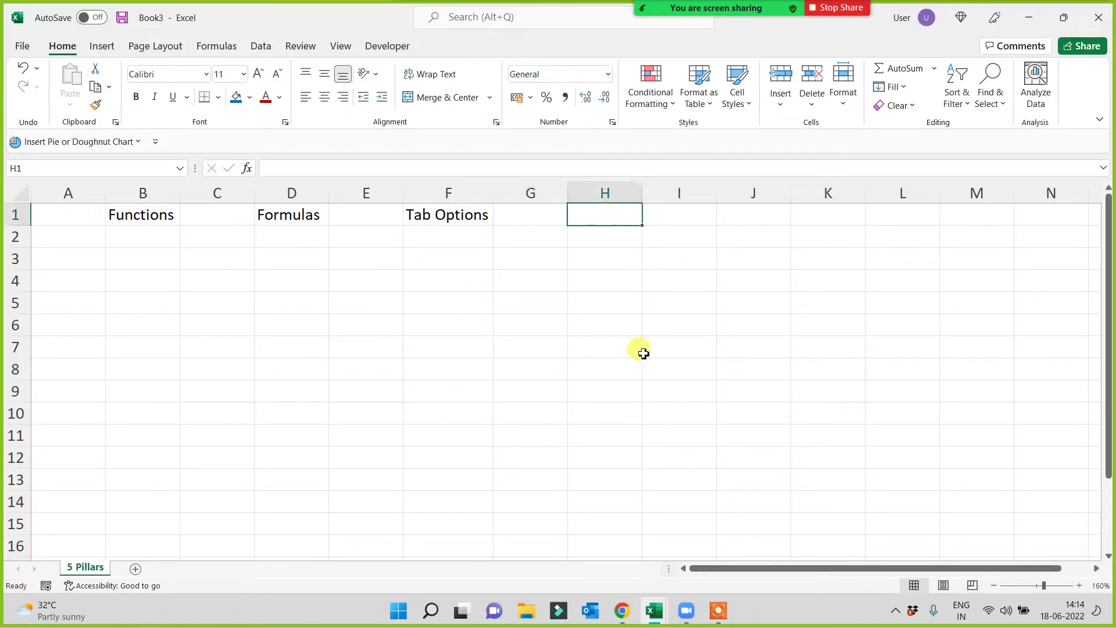
pyautogui.write('Assignments')
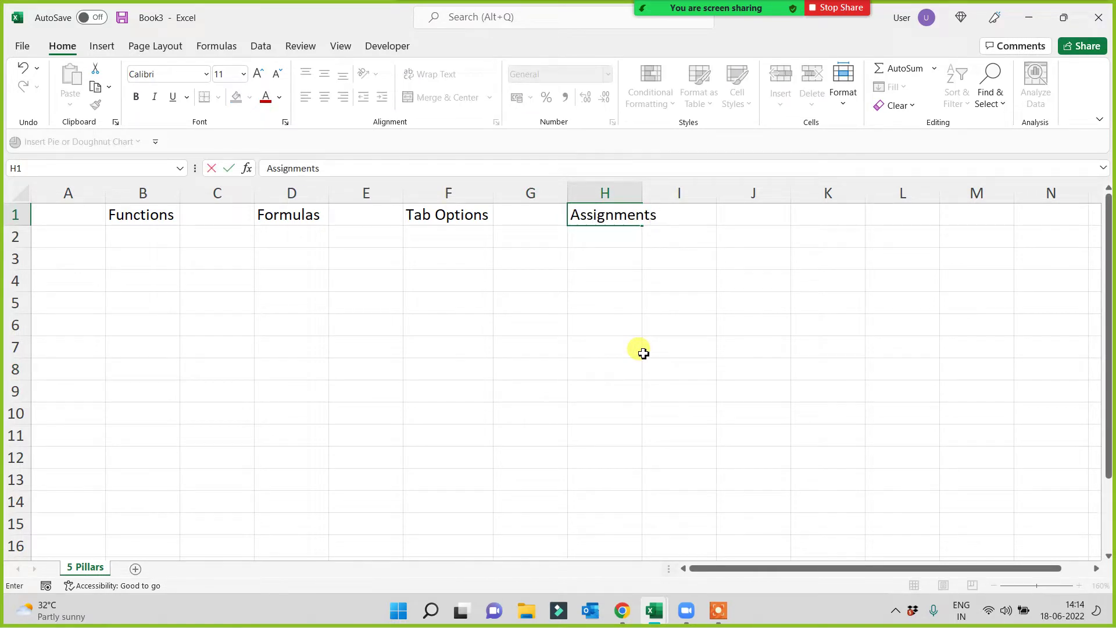
pyautogui.click(643, 354)
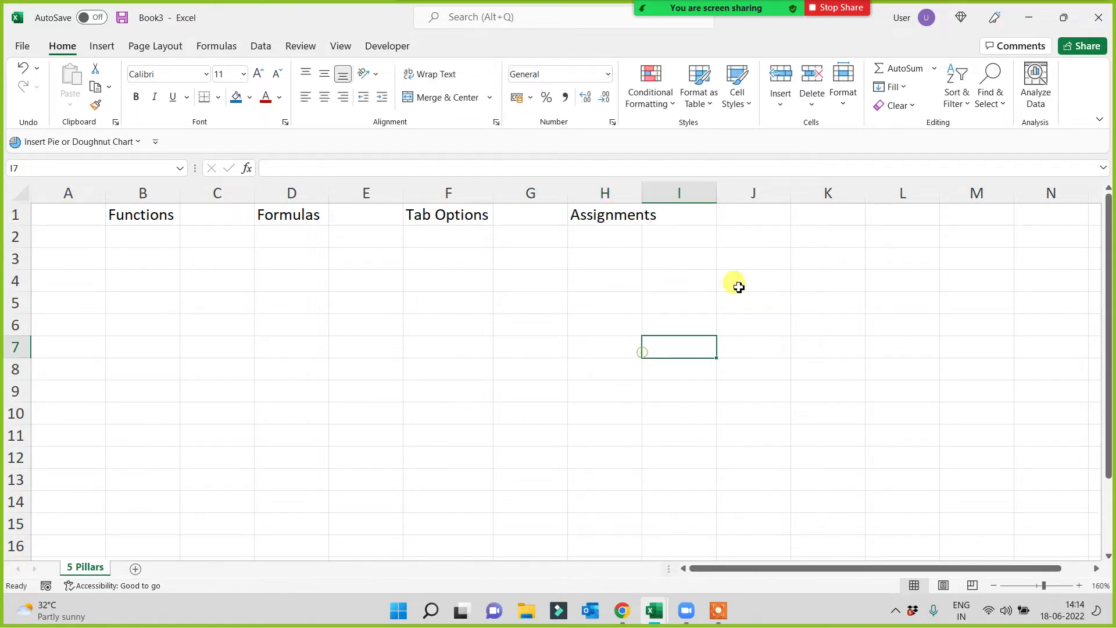
pyautogui.click(752, 217)
pyautogui.write('Dash')
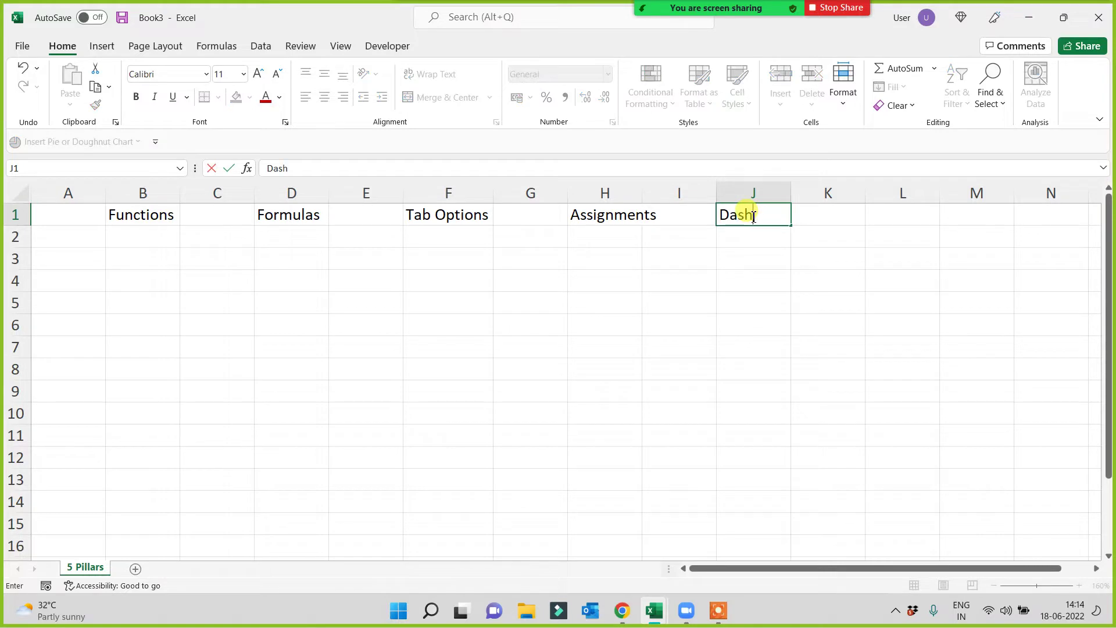
pyautogui.write('baord')
pyautogui.click(734, 279)
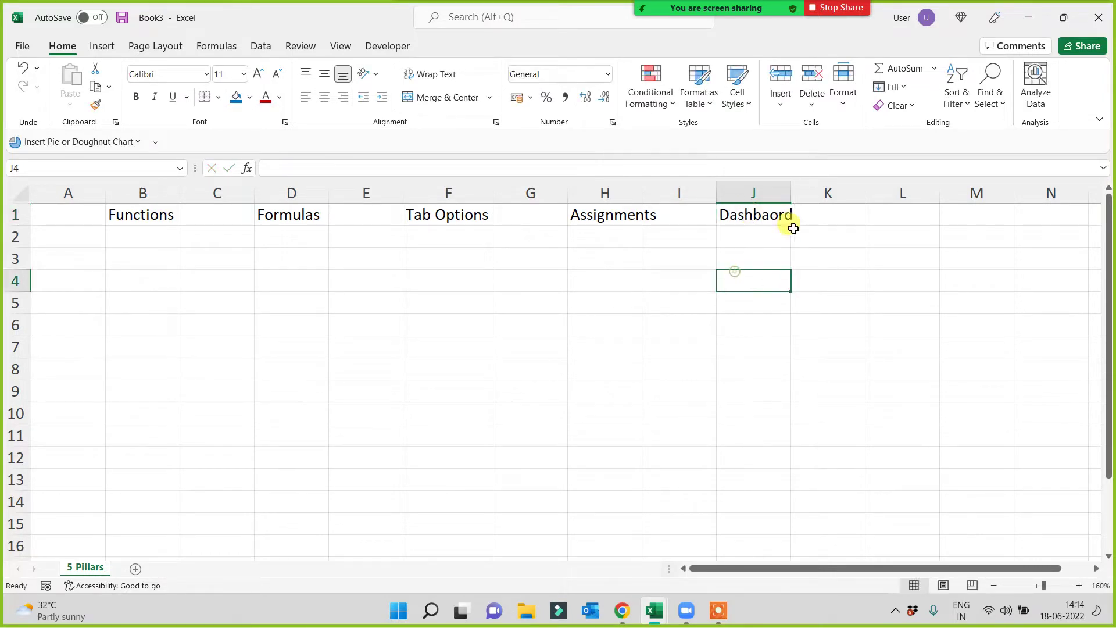
pyautogui.moveTo(790, 186); pyautogui.dragTo(815, 186)
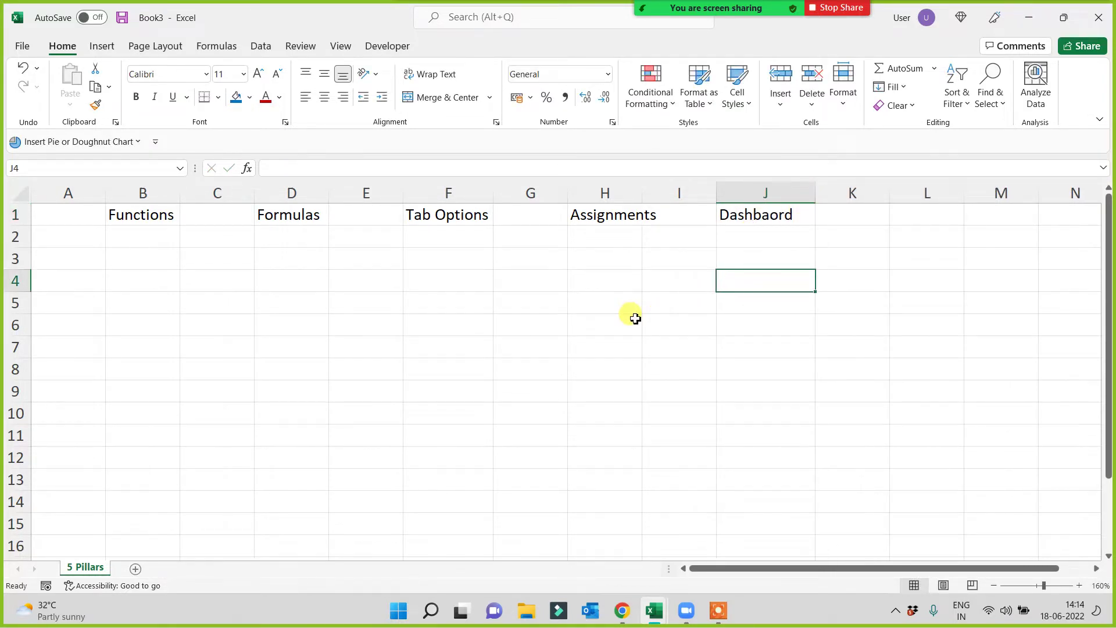
pyautogui.moveTo(642, 186); pyautogui.dragTo(661, 186)
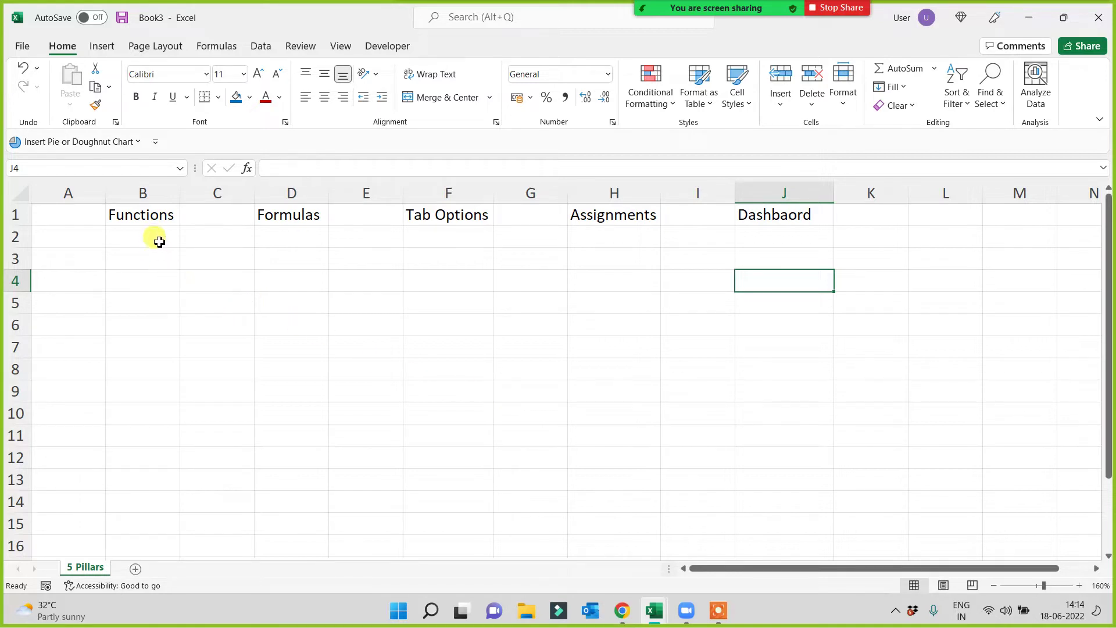
# Select each of the five header cells in row 1 to review them
pyautogui.click(150, 220)
pyautogui.click(307, 215)
pyautogui.click(448, 216)
pyautogui.click(613, 216)
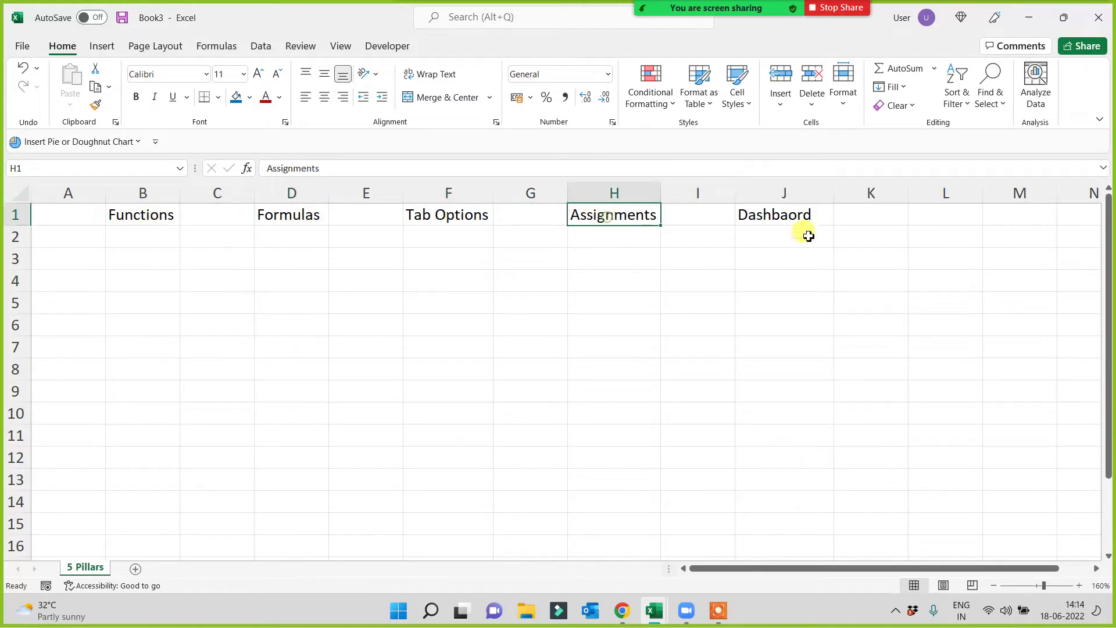
pyautogui.click(799, 219)
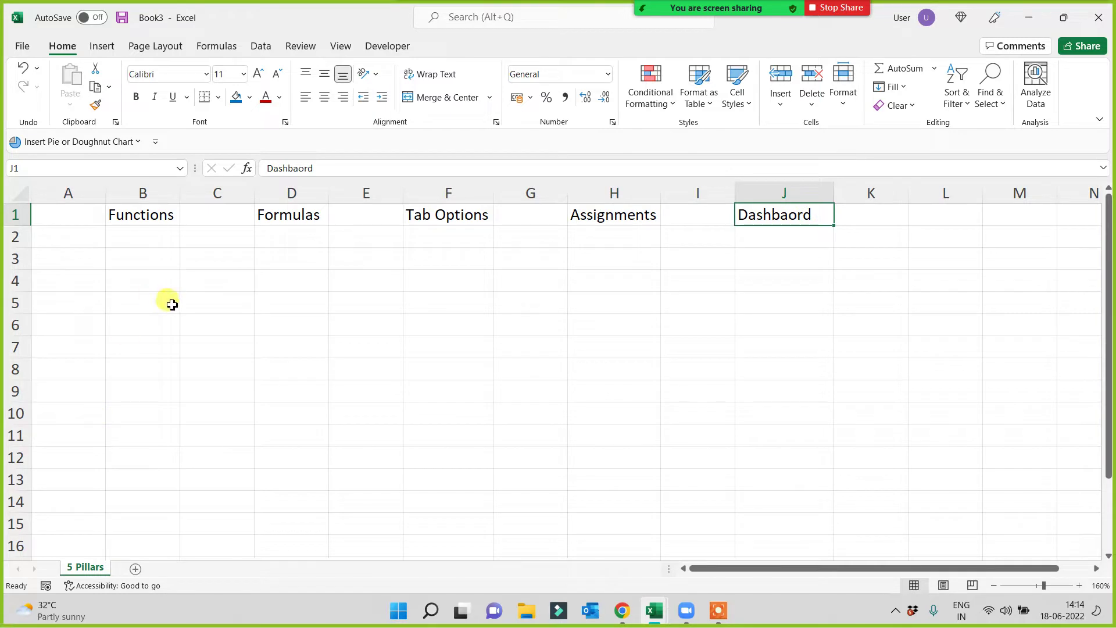
# Fill the Functions header yellow and the Formulas header green
pyautogui.click(141, 217)
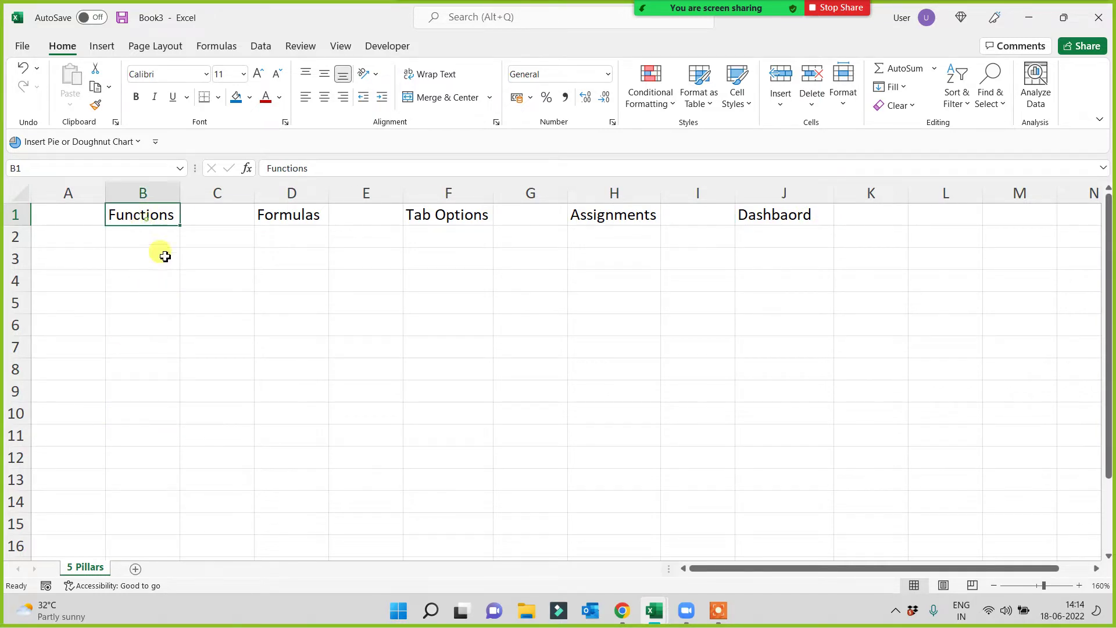
pyautogui.click(247, 99)
pyautogui.click(266, 233)
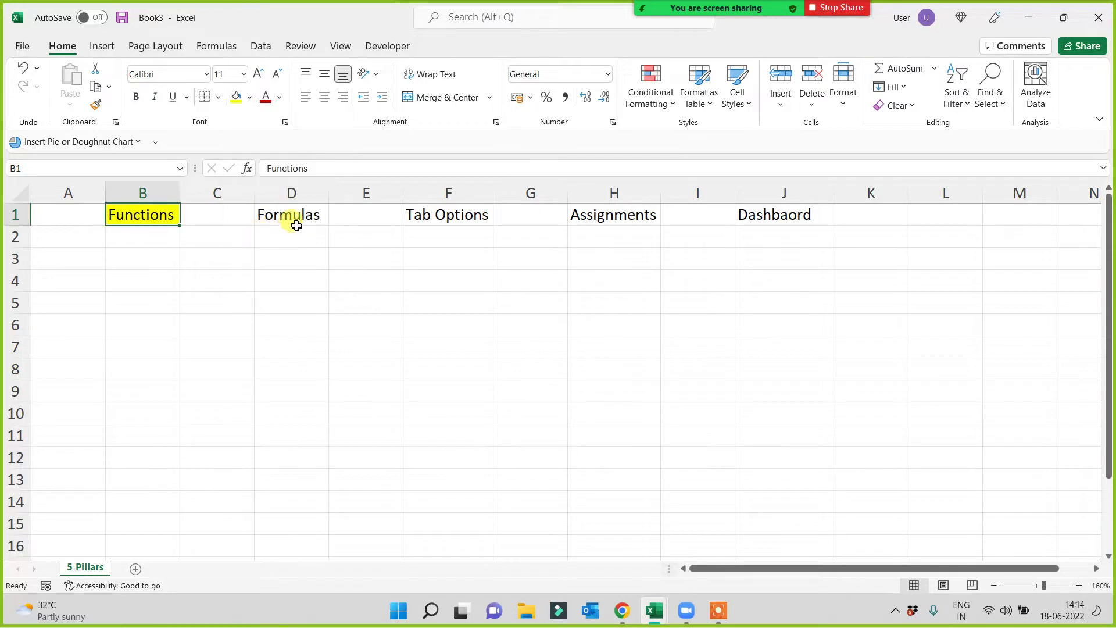
pyautogui.click(279, 218)
pyautogui.click(249, 97)
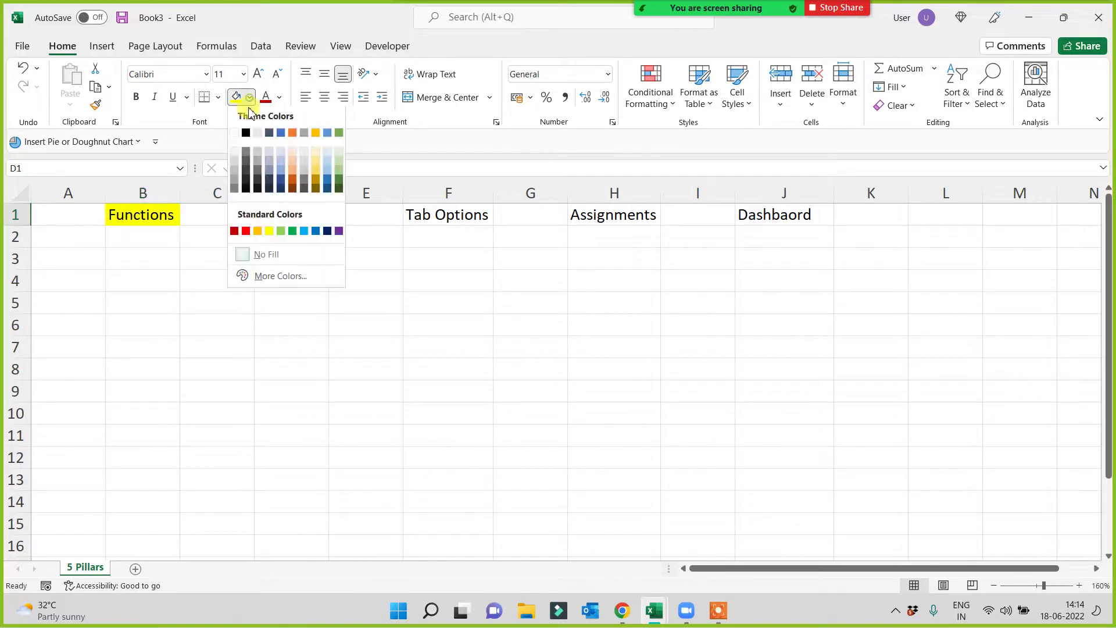
pyautogui.click(292, 234)
# Fill the Tab Options header purple and make its text white
pyautogui.click(450, 215)
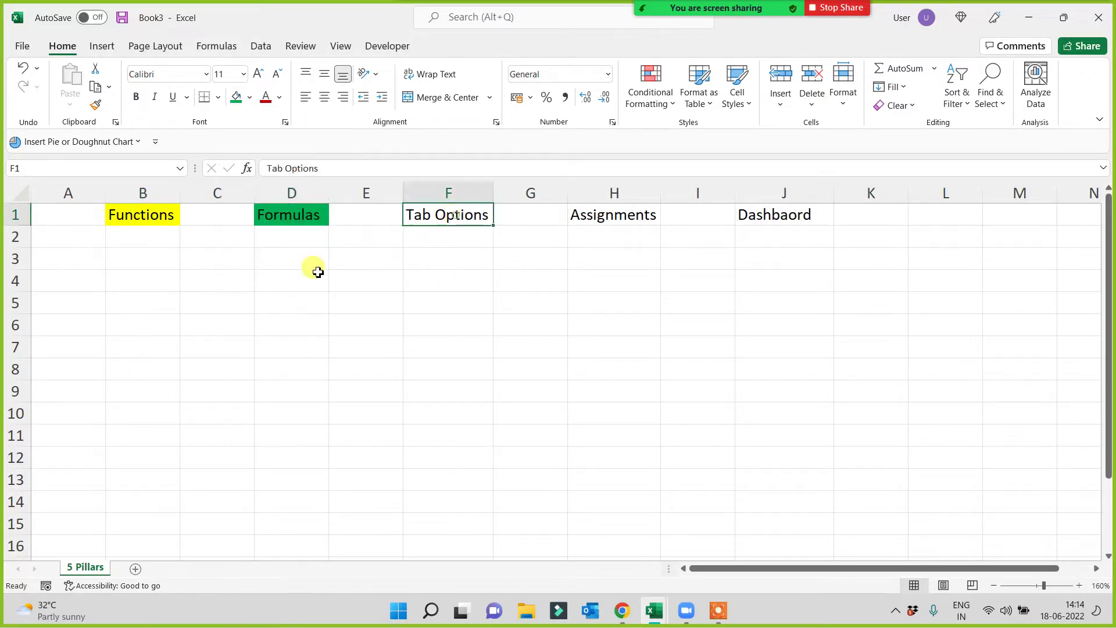
pyautogui.click(249, 97)
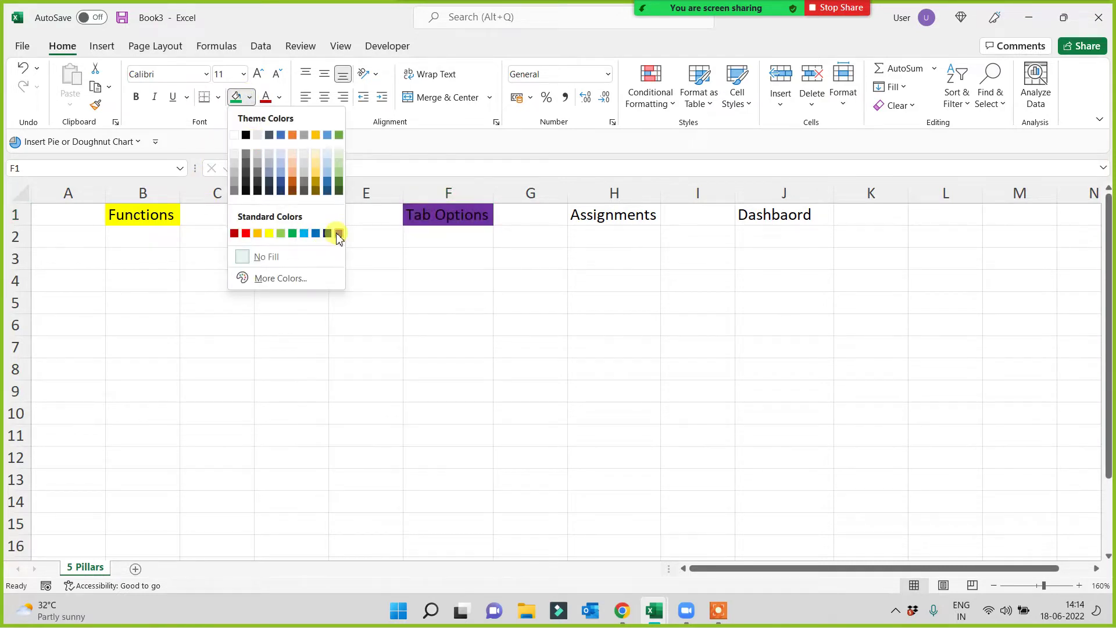
pyautogui.click(337, 234)
pyautogui.click(279, 98)
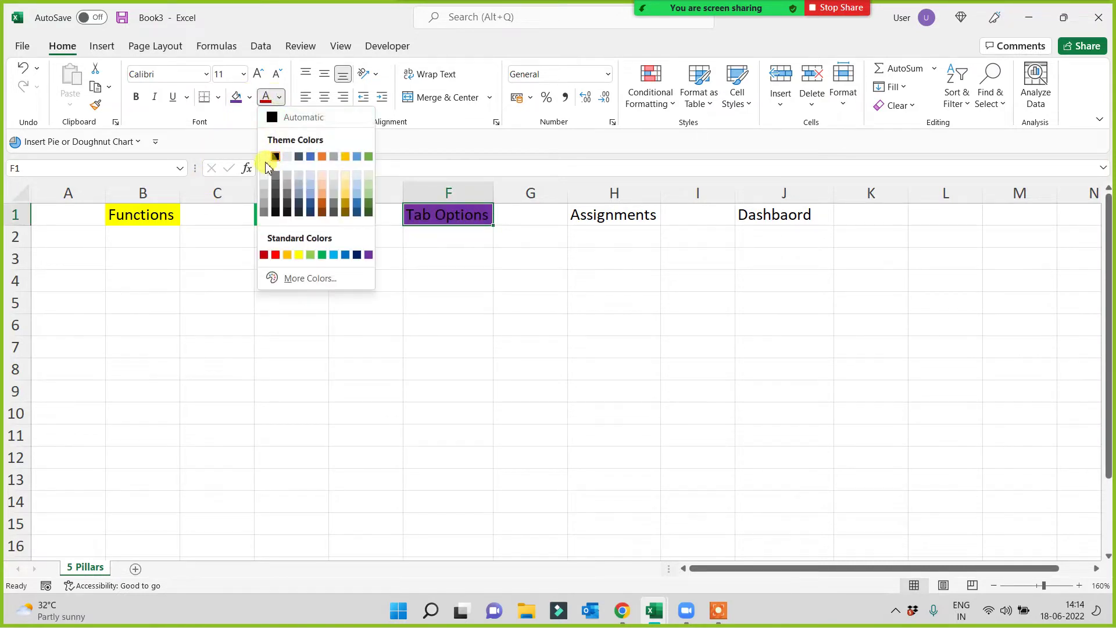
pyautogui.click(264, 156)
pyautogui.click(306, 375)
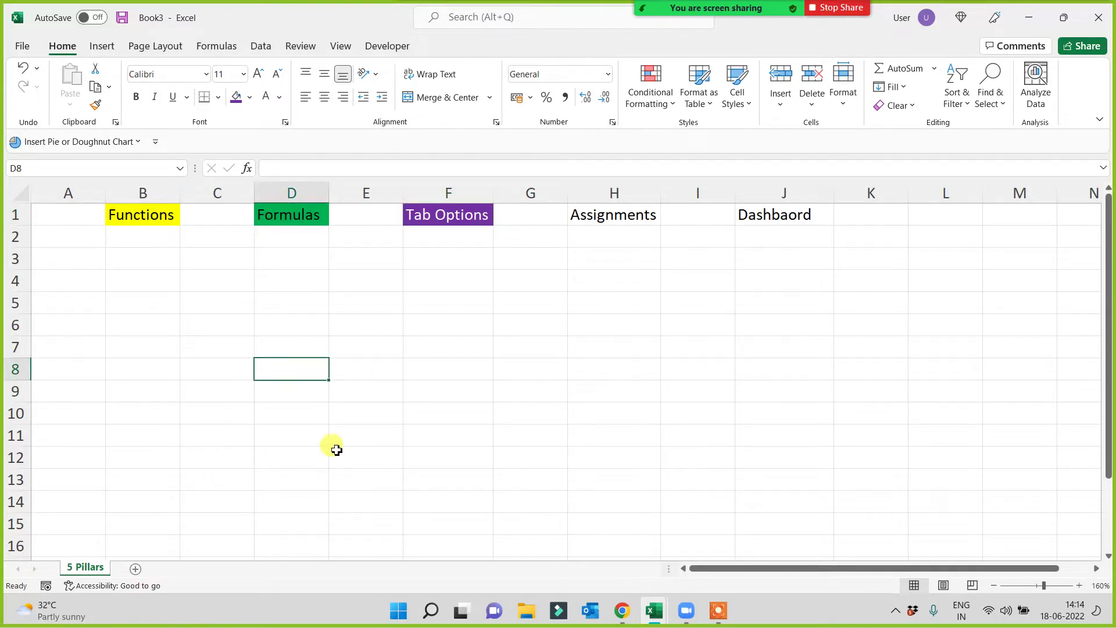
# Enter 100+ in cell F2 below the Tab Options heading
pyautogui.scroll(2, 368, 423)
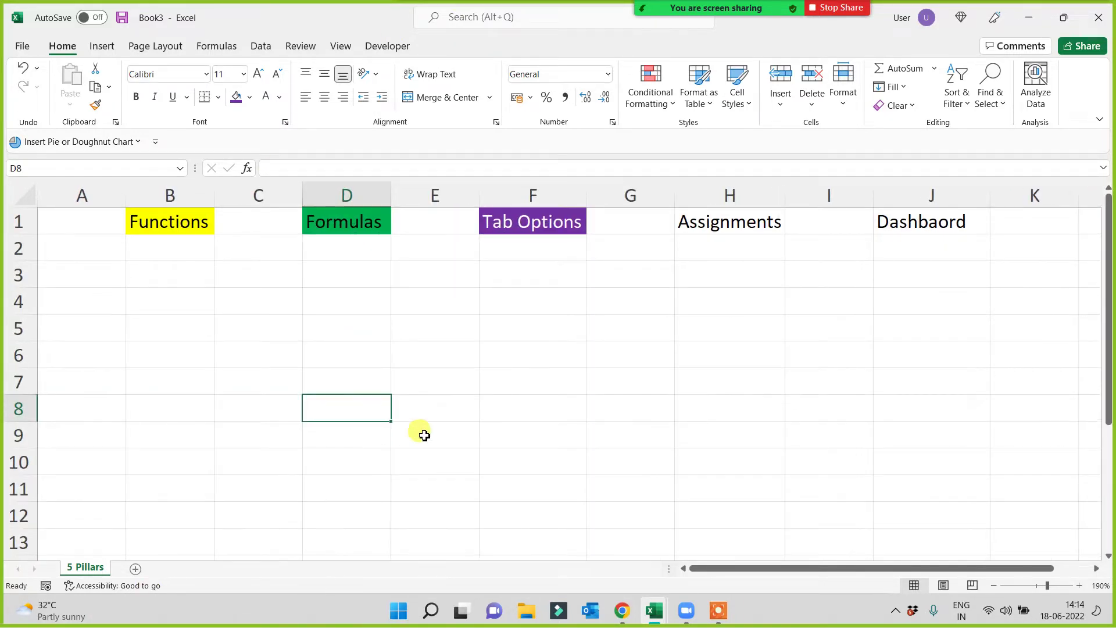
pyautogui.click(572, 414)
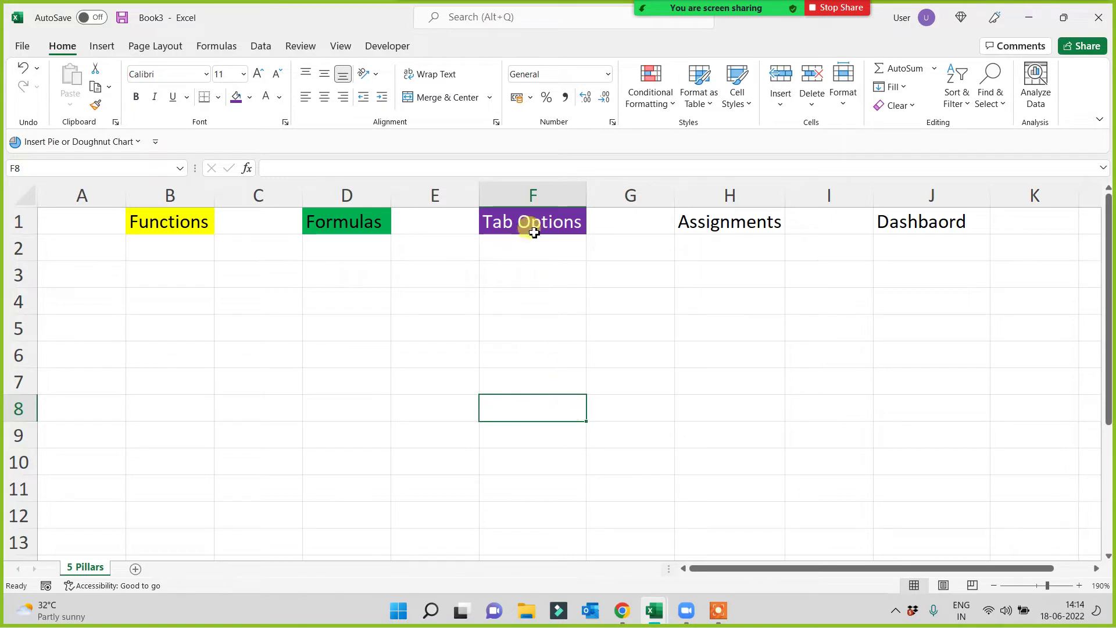
pyautogui.click(531, 224)
pyautogui.click(528, 250)
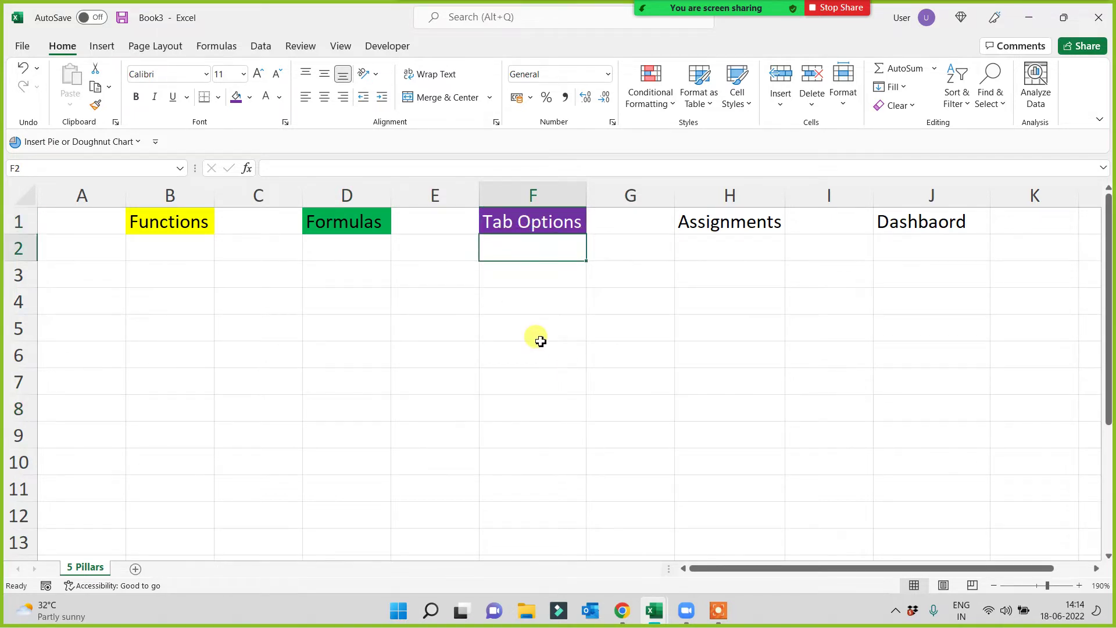
pyautogui.write('100+')
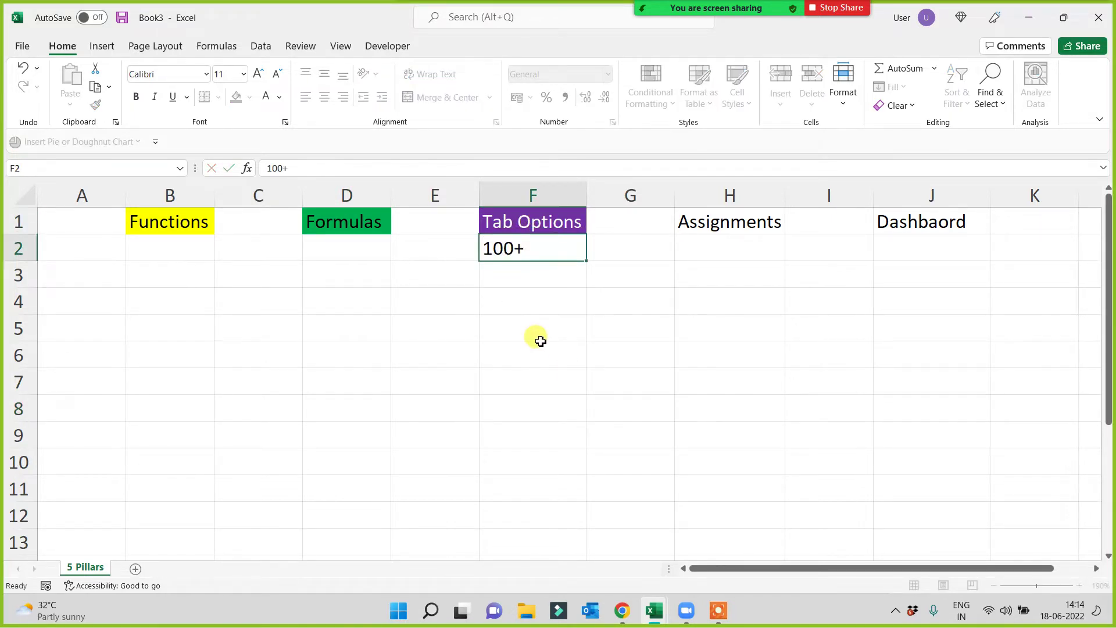
pyautogui.press('Return')
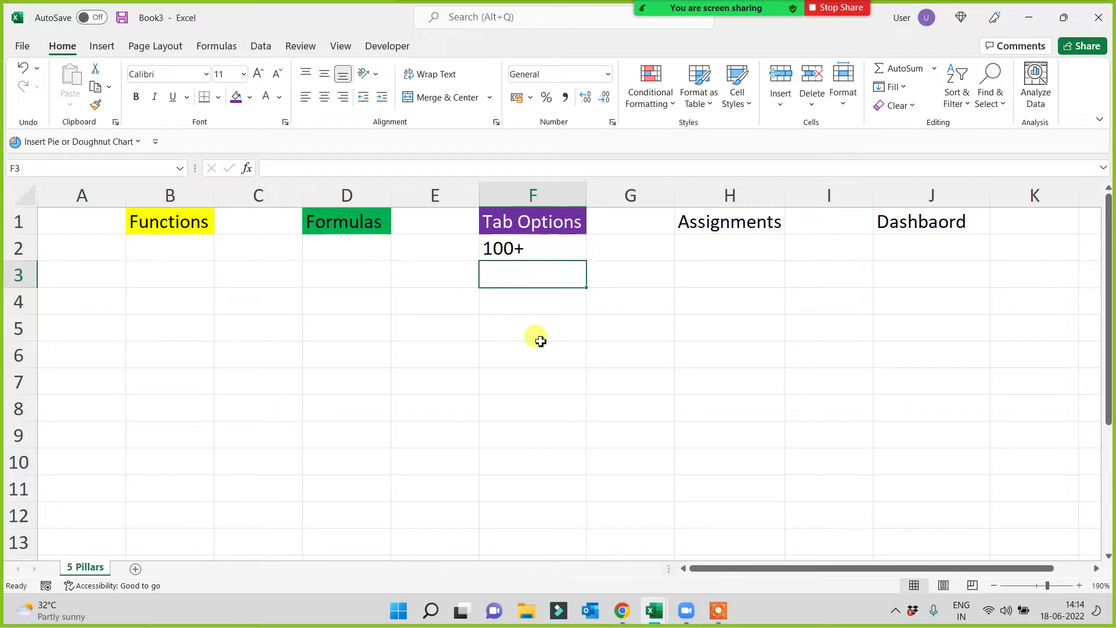
pyautogui.click(528, 301)
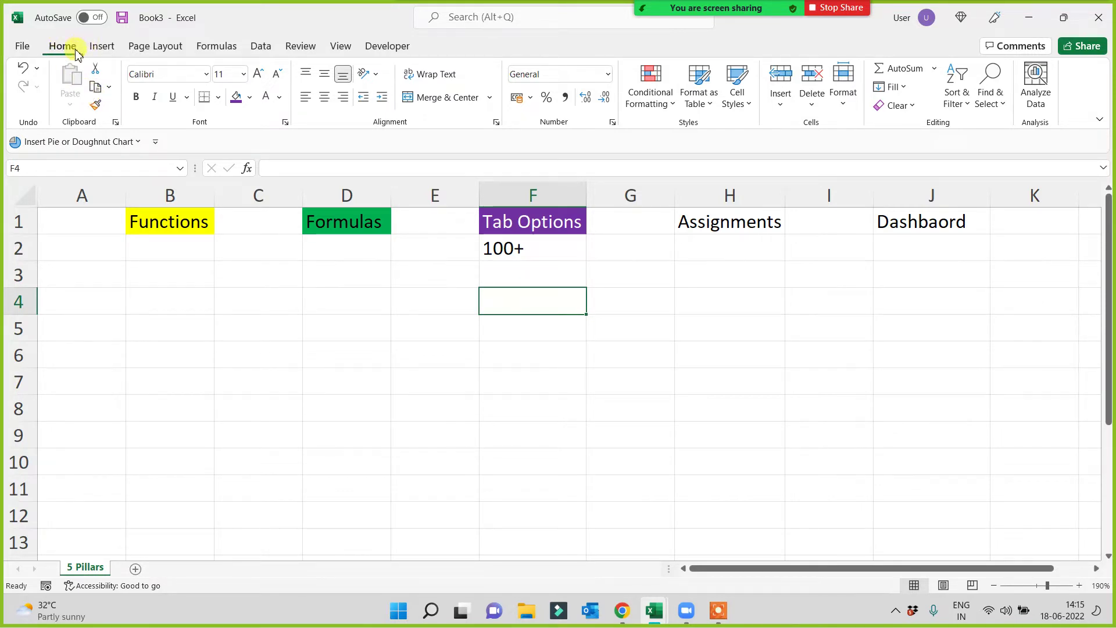
# Browse the Insert and Page Layout ribbon tabs, ending on the Data tab
pyautogui.click(103, 48)
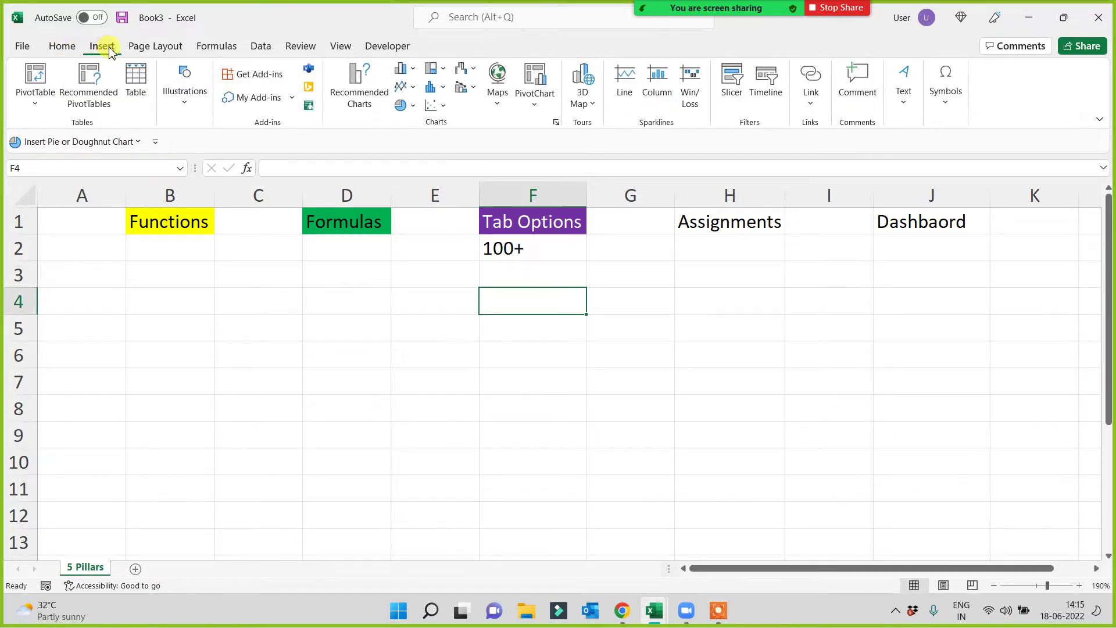
pyautogui.click(155, 47)
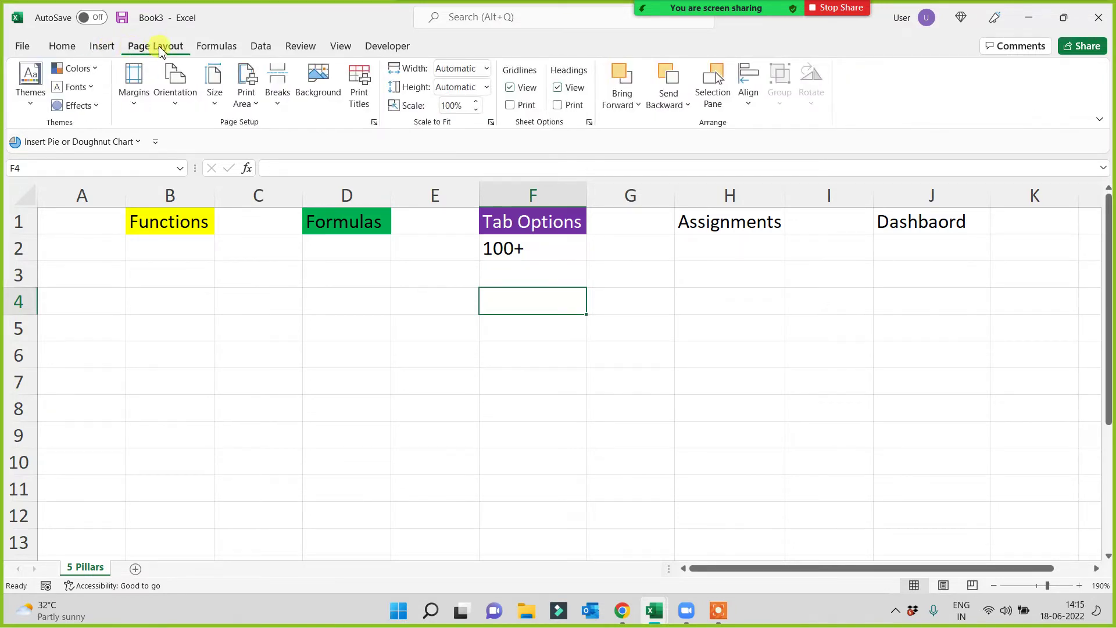
pyautogui.click(262, 49)
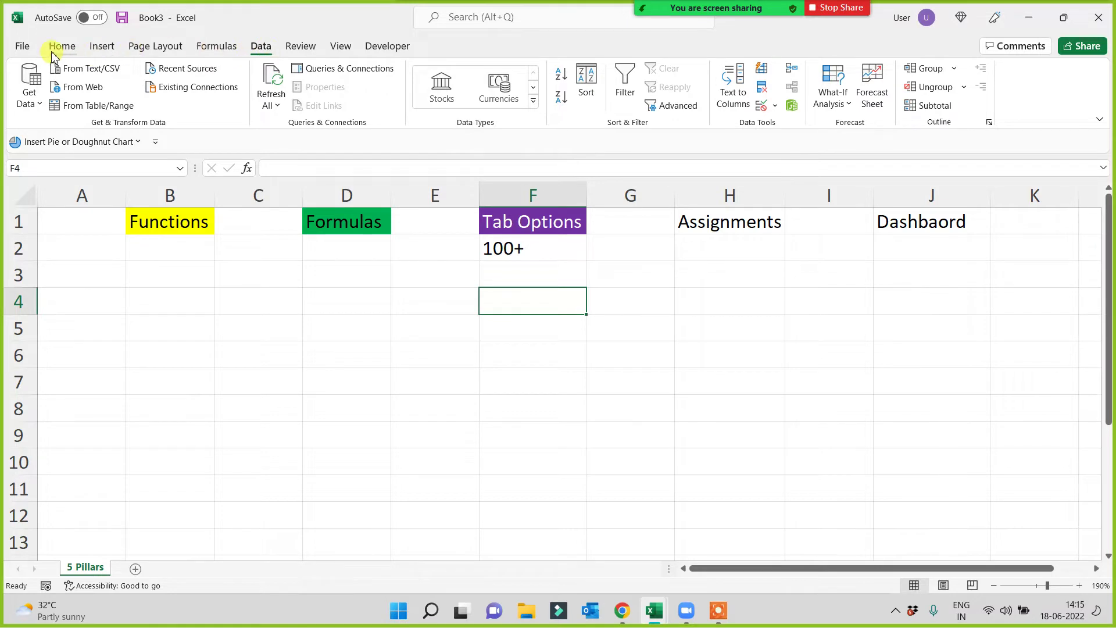
# Click through cells F1, F2, F4 and F5 in the Tab Options column
pyautogui.click(528, 222)
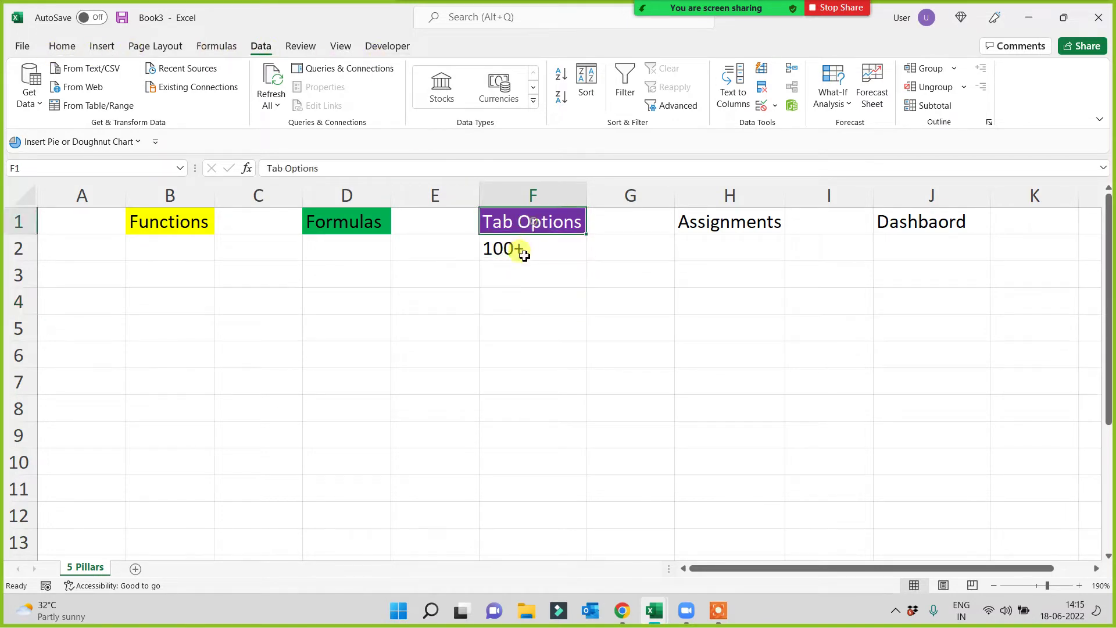
pyautogui.click(521, 251)
pyautogui.click(524, 307)
pyautogui.click(523, 254)
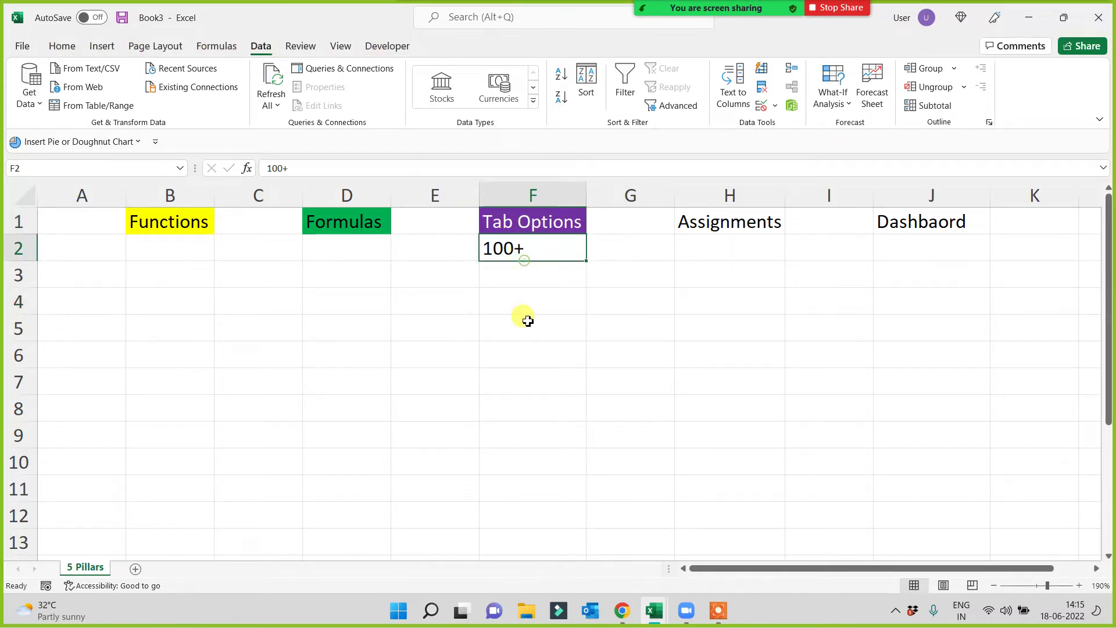
pyautogui.click(523, 299)
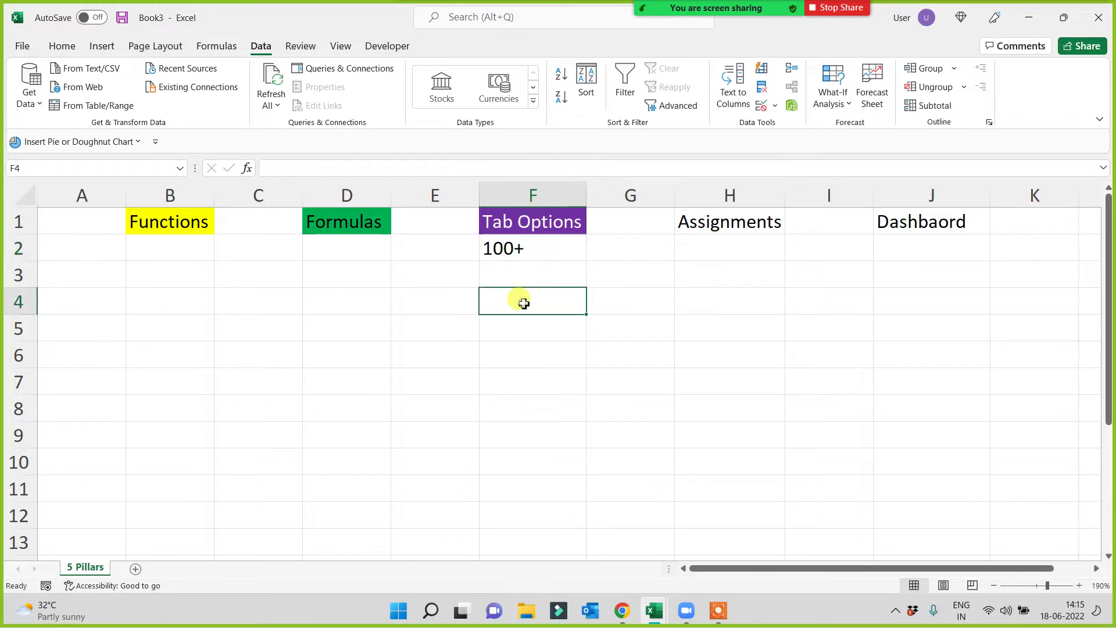
pyautogui.click(517, 253)
pyautogui.click(520, 329)
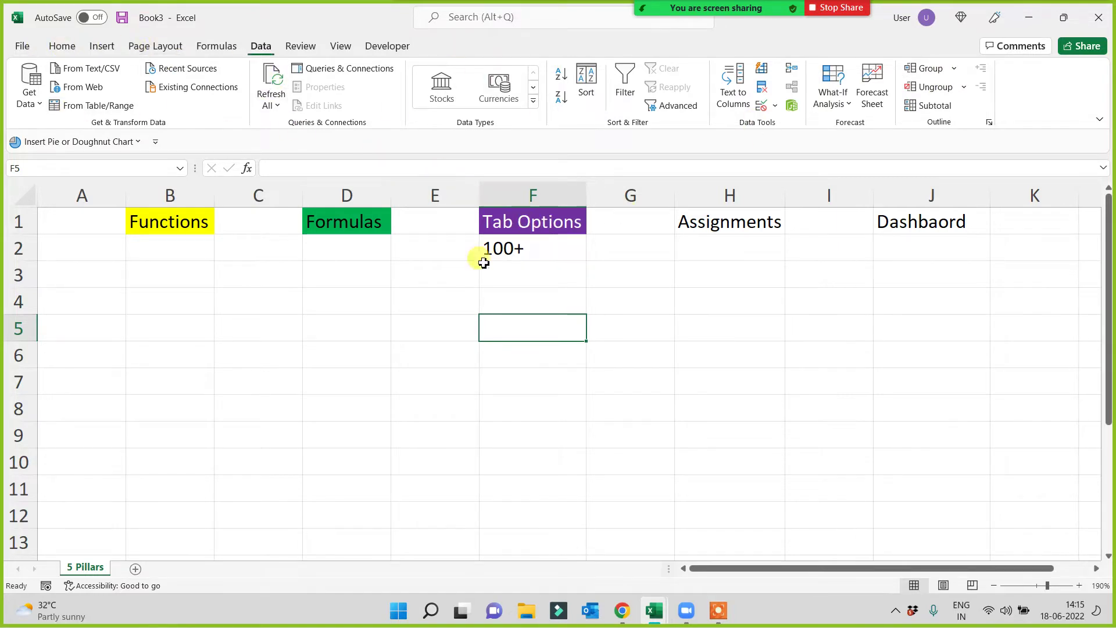
pyautogui.click(526, 248)
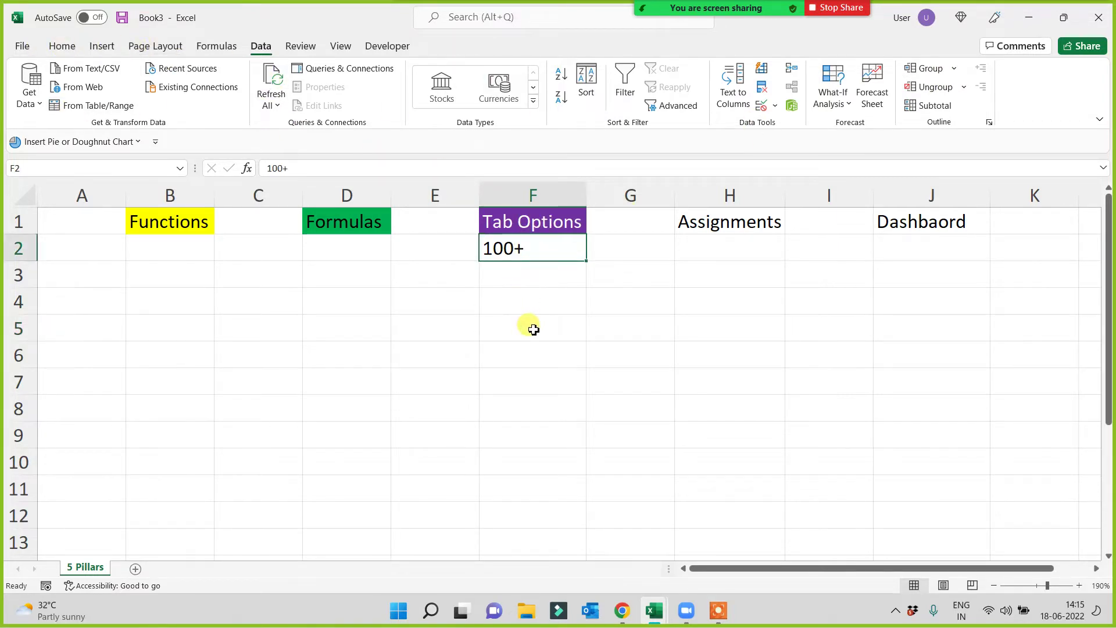
pyautogui.click(518, 220)
# Enter 100+ in cell B2 below the Functions heading
pyautogui.click(525, 282)
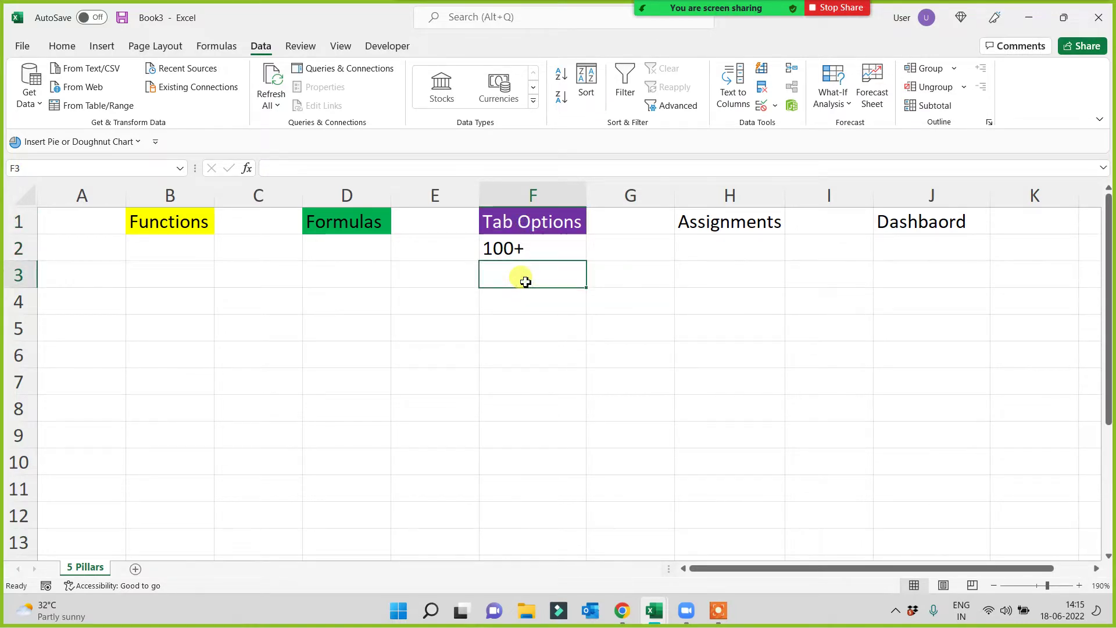
pyautogui.click(164, 224)
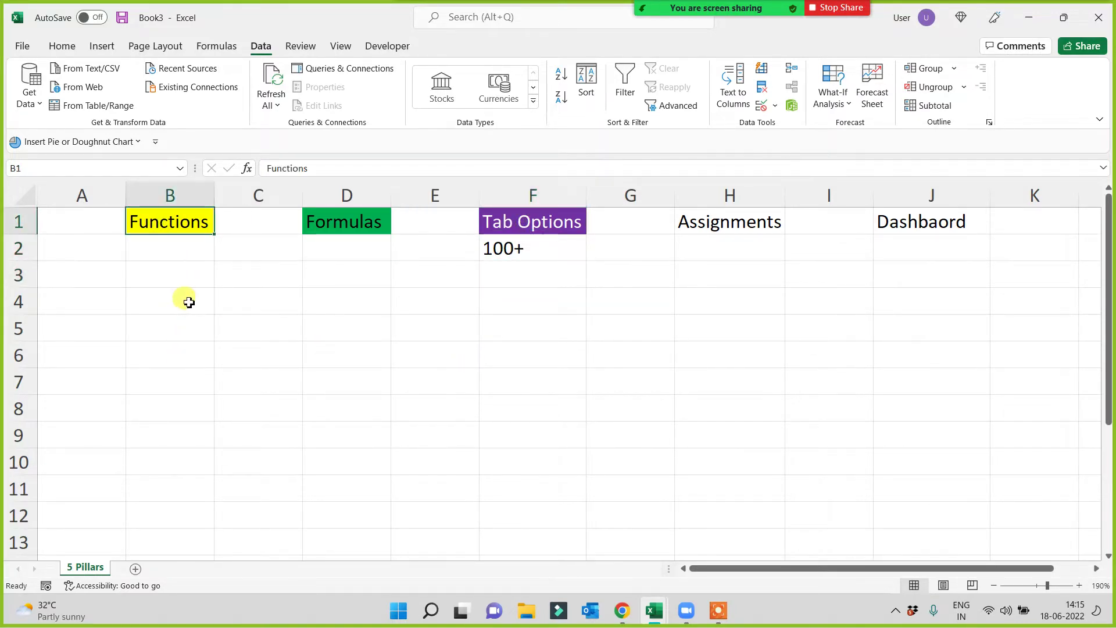
pyautogui.click(162, 257)
pyautogui.write('100+')
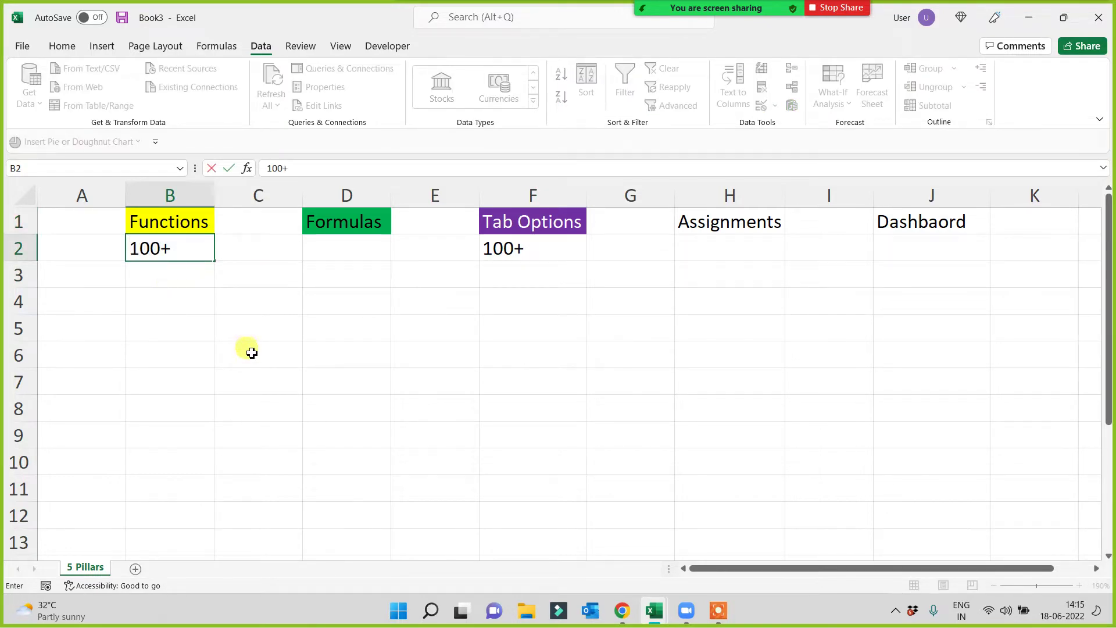
pyautogui.click(231, 383)
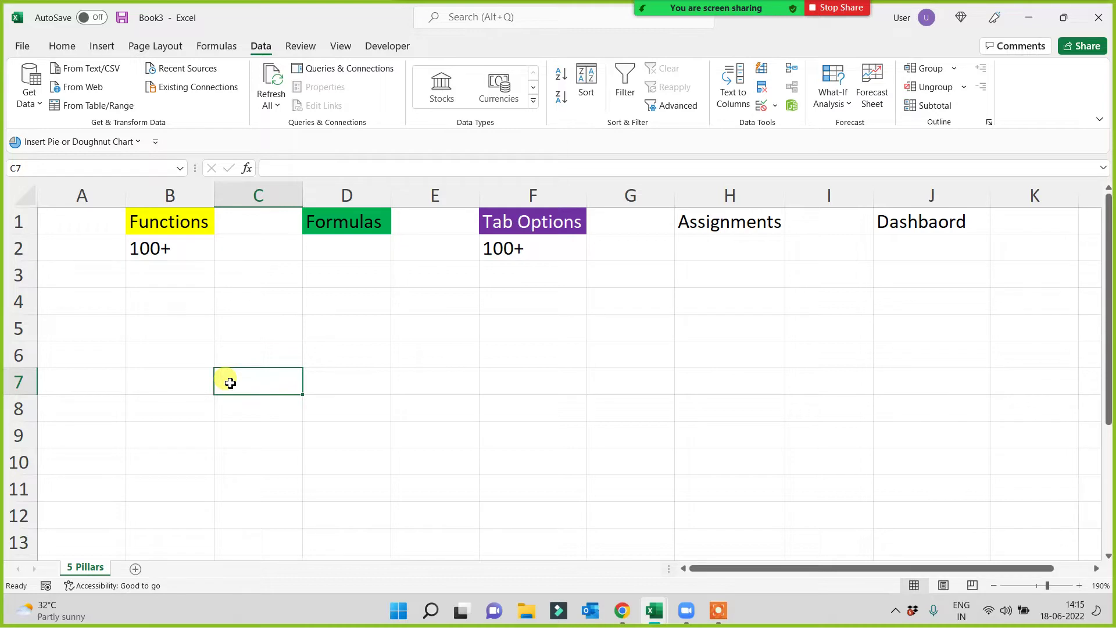
# Start a =sum formula in C7, then cancel it with Escape
pyautogui.write('=')
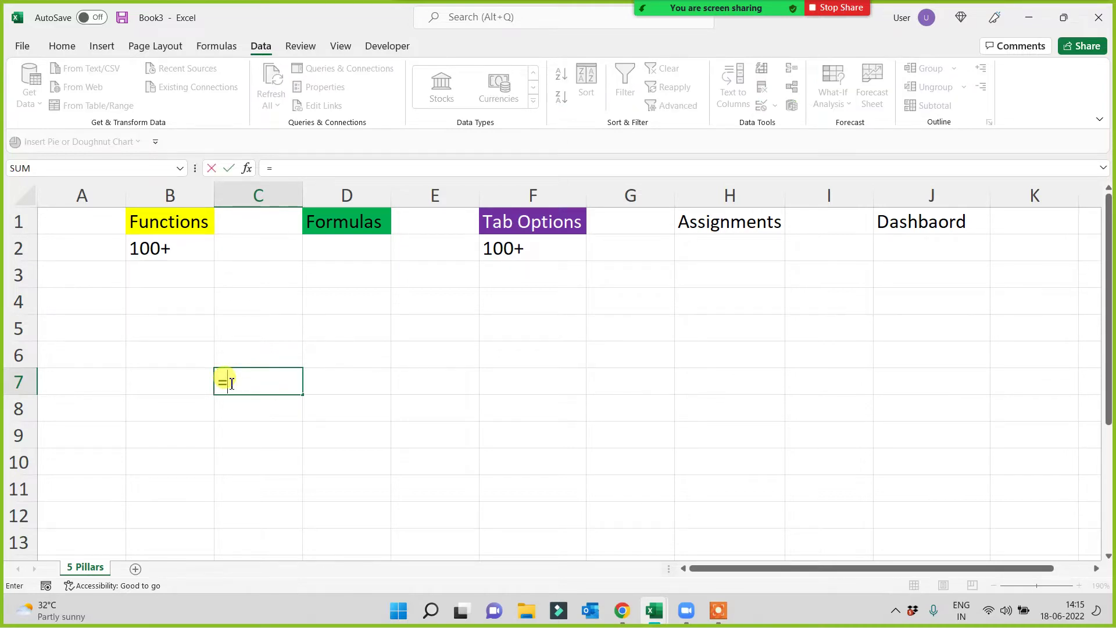
pyautogui.write('sum')
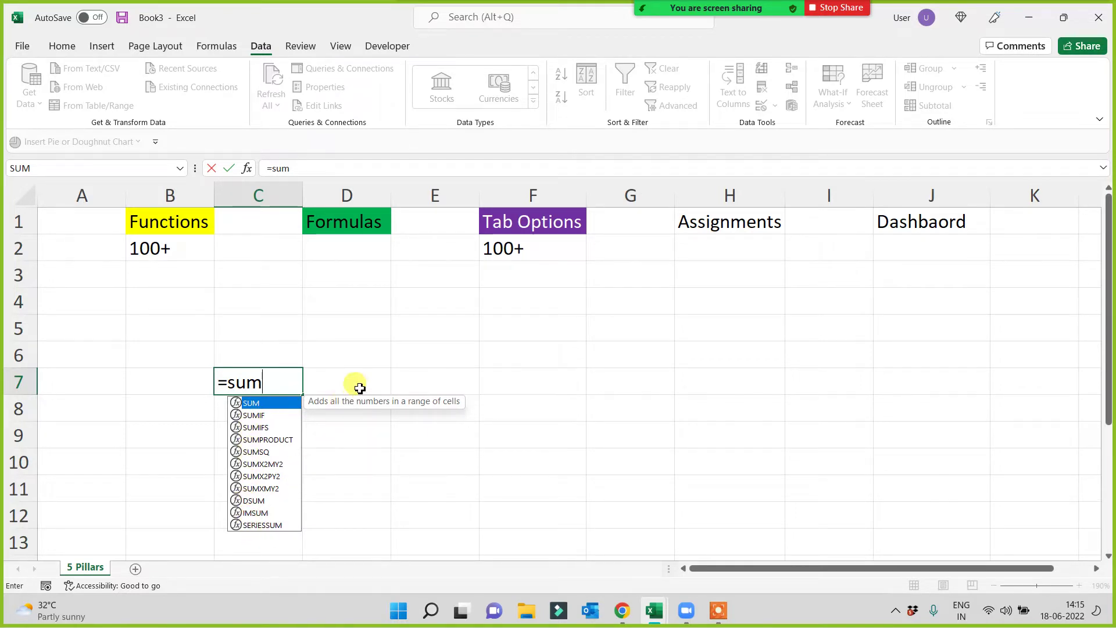
pyautogui.press('Escape')
pyautogui.press('Escape')
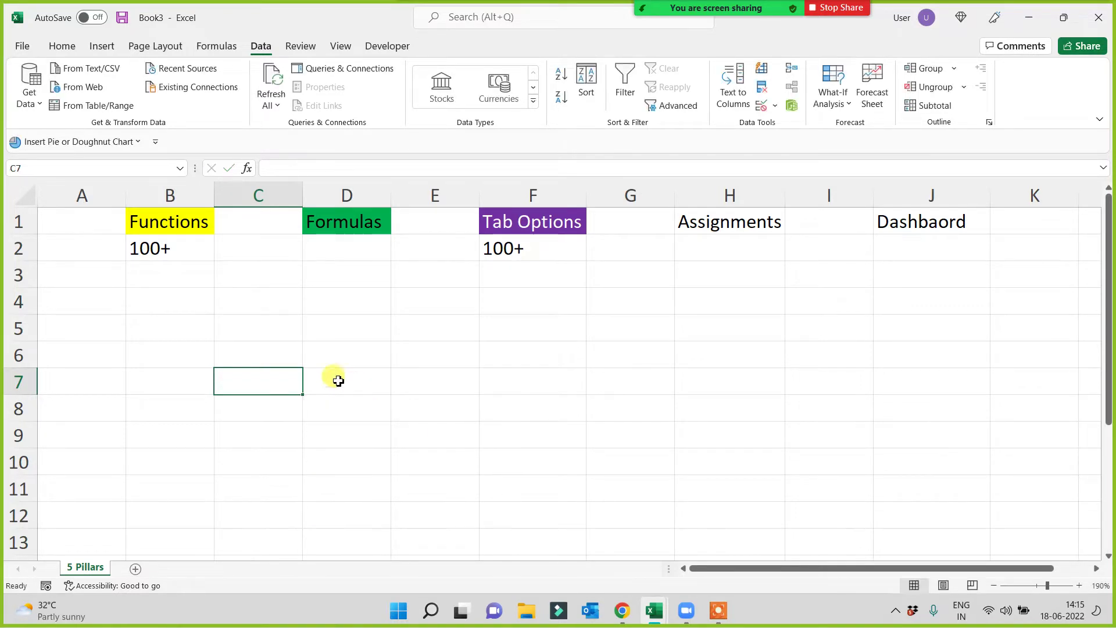
pyautogui.click(230, 300)
pyautogui.click(181, 304)
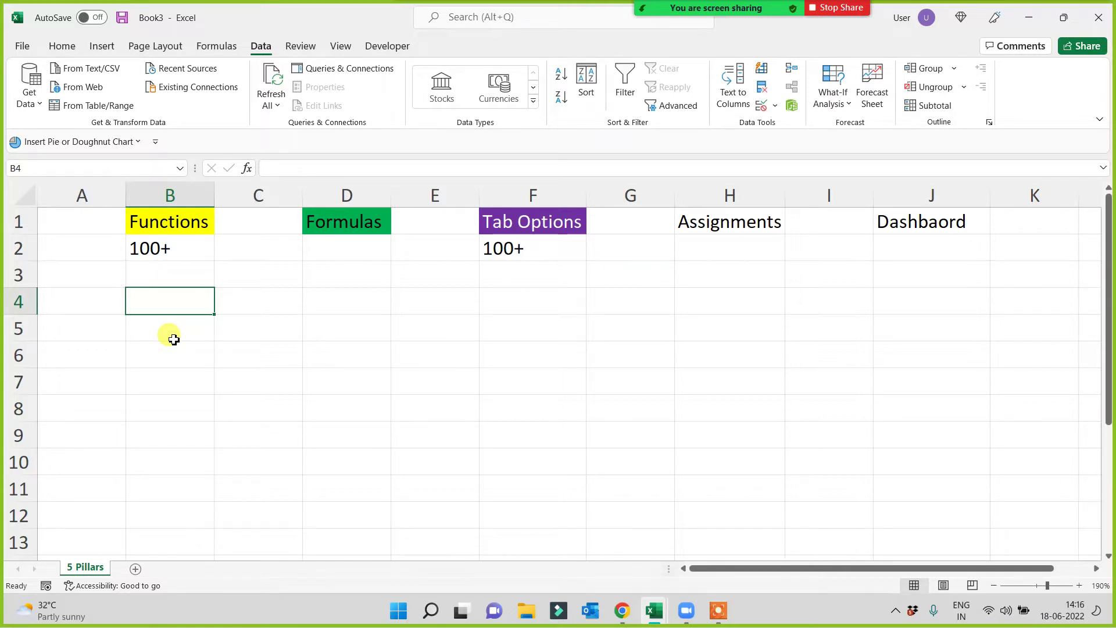
# Type Sum, VL, Sumif and if into B4, B5, B6 and B7, then select the list
pyautogui.write('Sum')
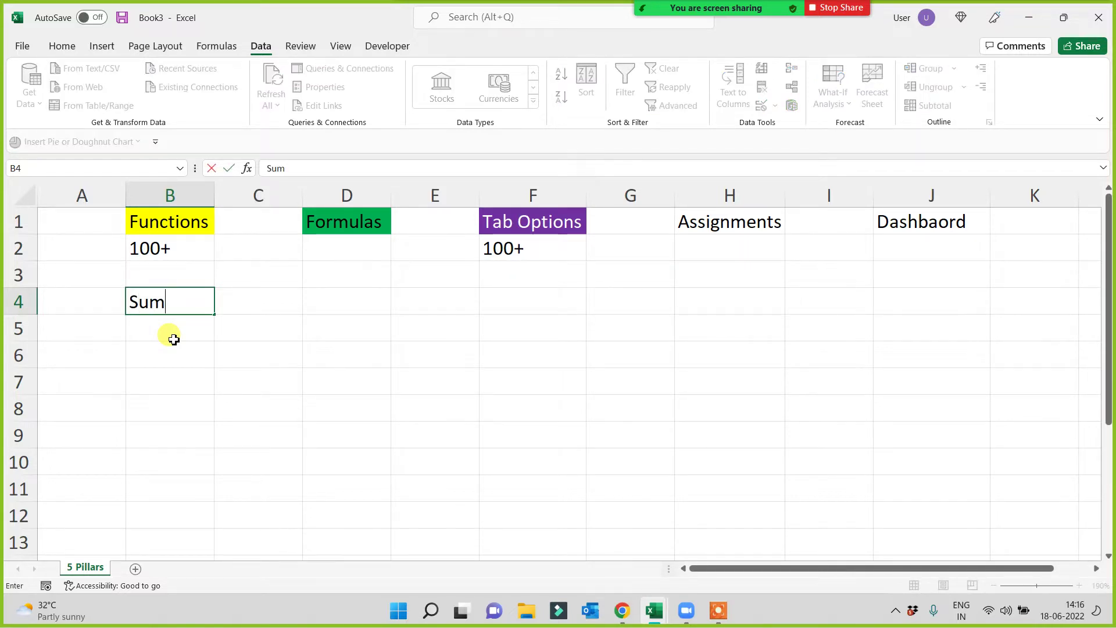
pyautogui.press('Return')
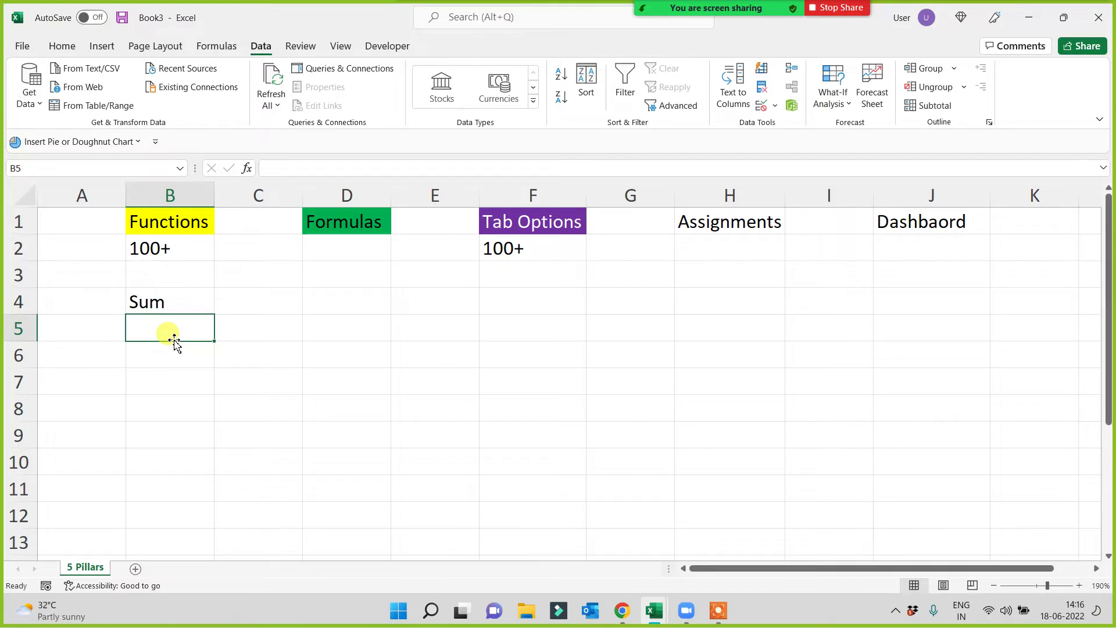
pyautogui.write('VL')
pyautogui.press('Return')
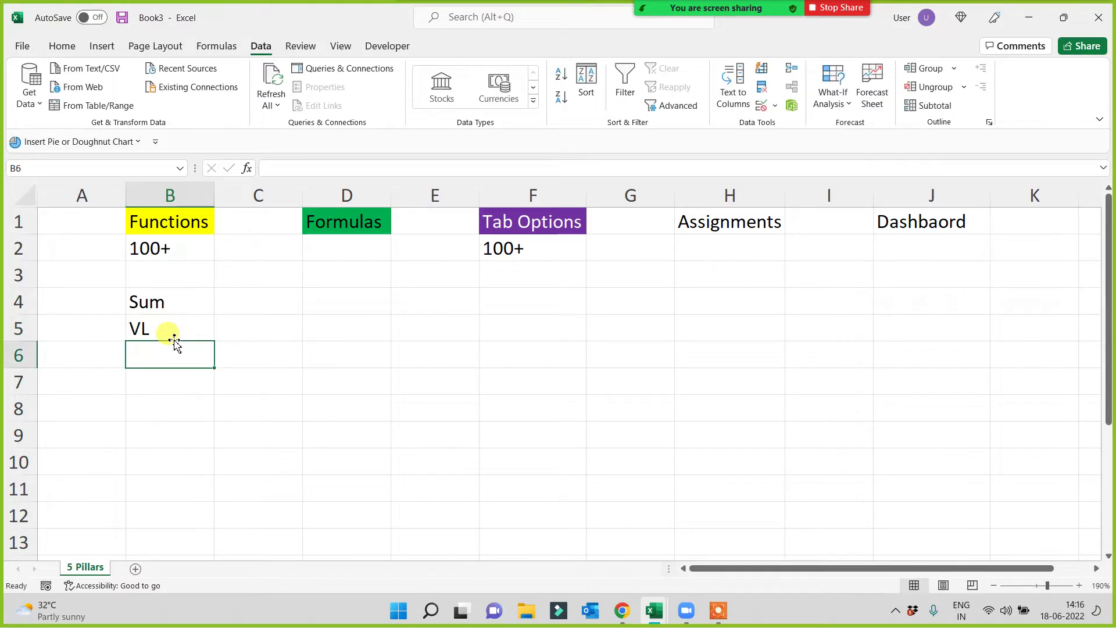
pyautogui.write('Sumif')
pyautogui.press('Return')
pyautogui.write('if')
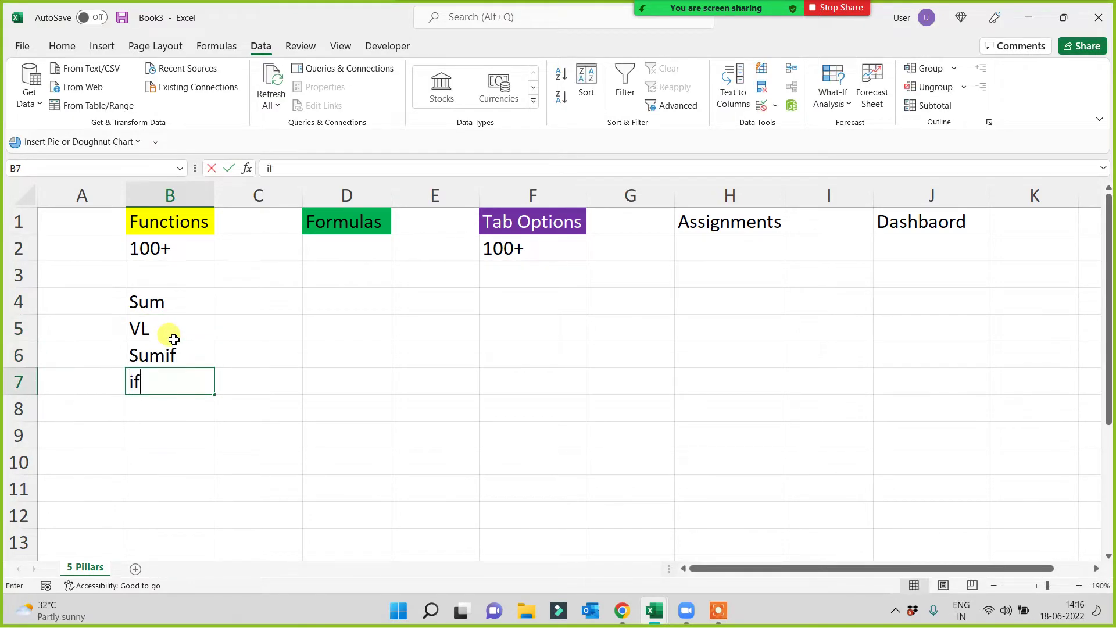
pyautogui.press('Return')
pyautogui.moveTo(160, 276); pyautogui.dragTo(174, 409)
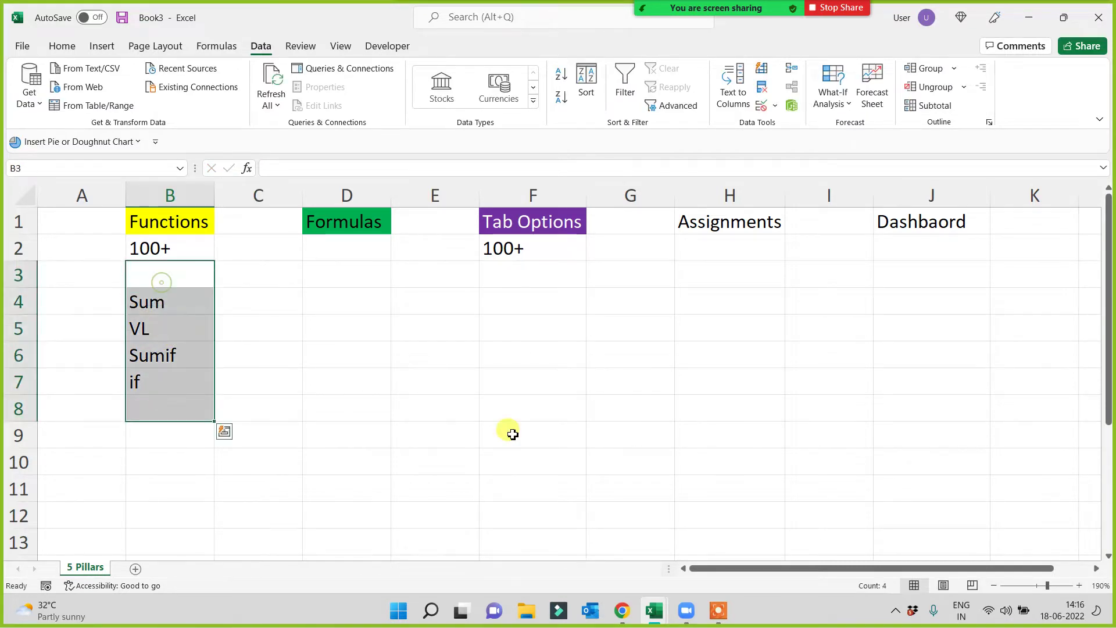
pyautogui.click(541, 412)
pyautogui.click(350, 216)
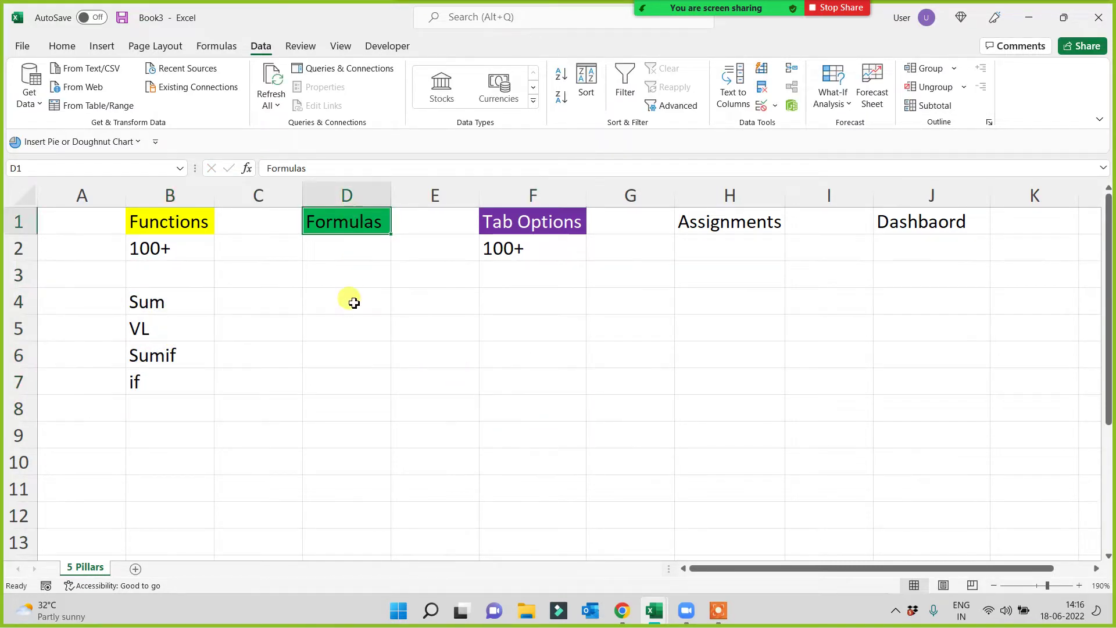
# Enter 100+ in D2 beneath Formulas, then select the function names in column B
pyautogui.click(347, 250)
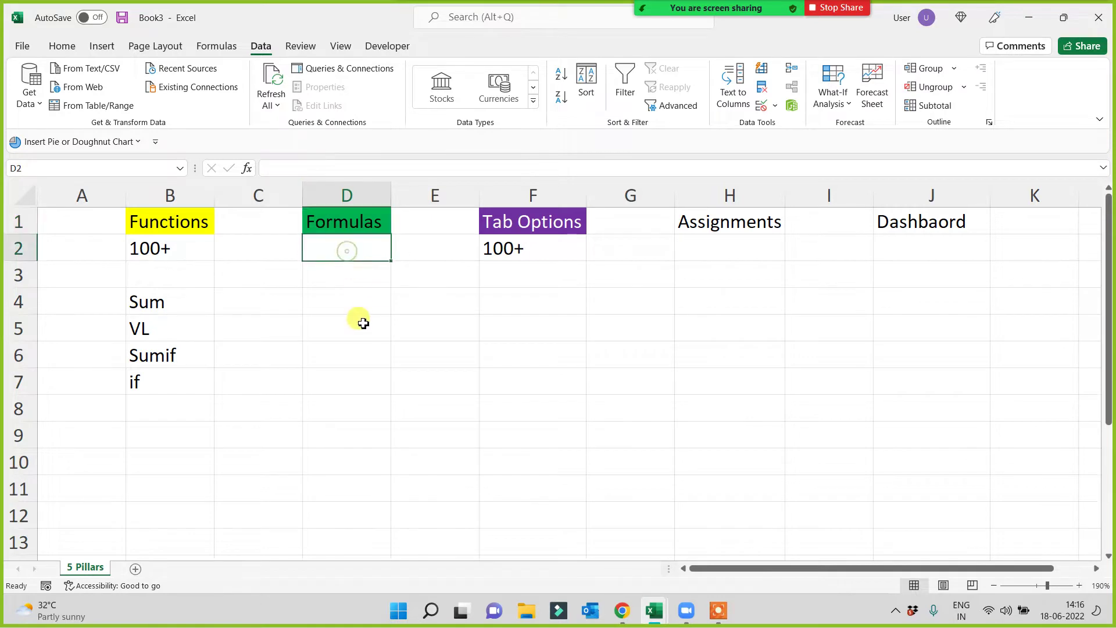
pyautogui.write('100')
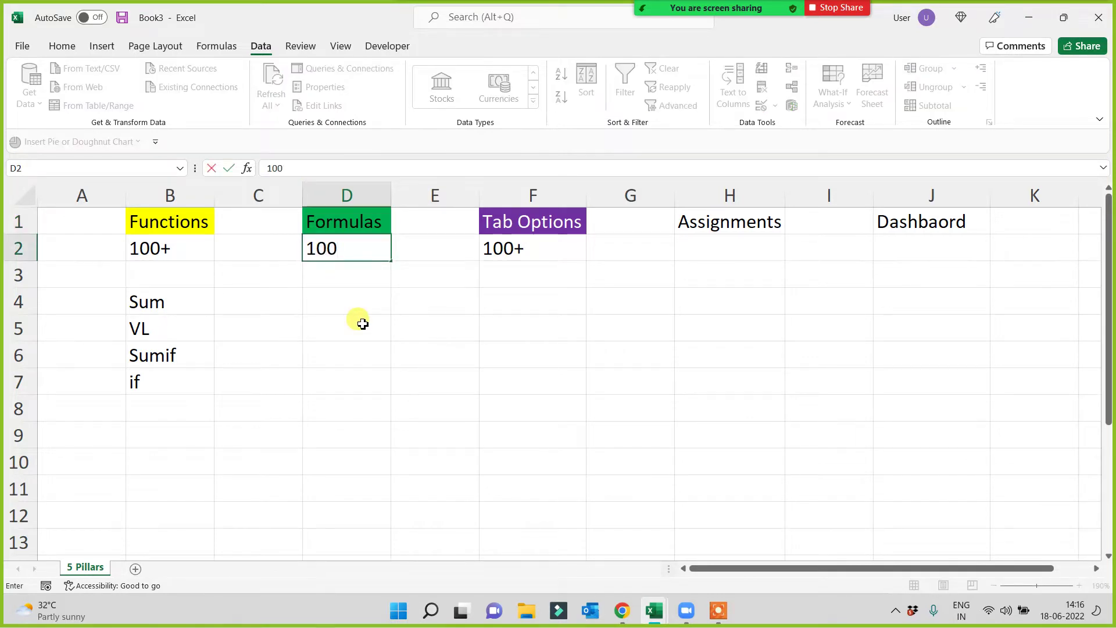
pyautogui.write('+')
pyautogui.click(304, 354)
pyautogui.click(165, 293)
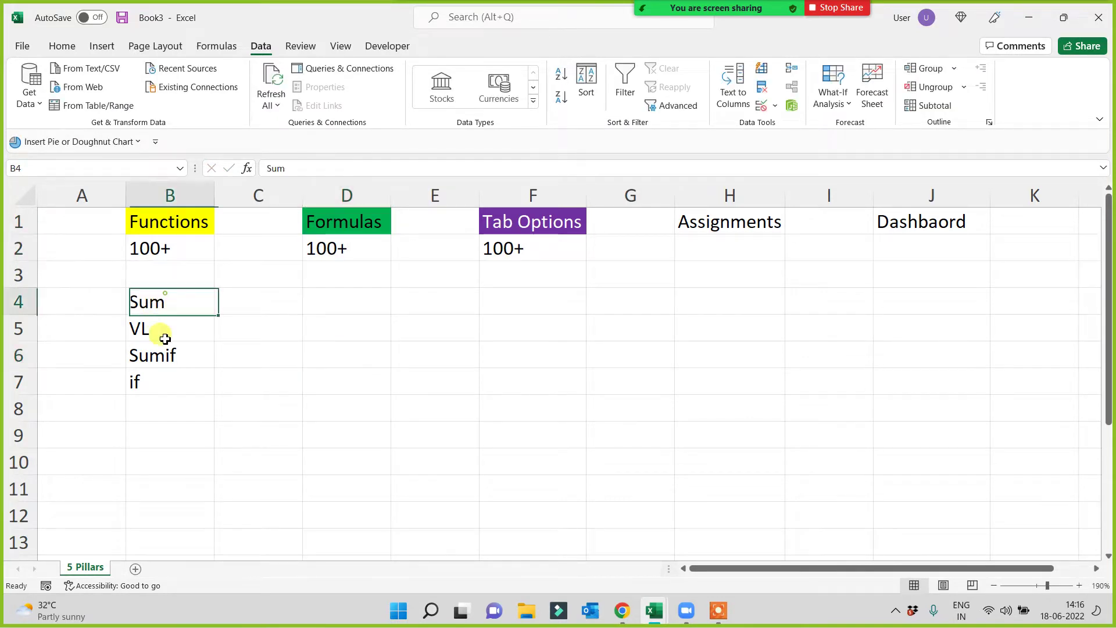
pyautogui.moveTo(165, 338); pyautogui.dragTo(168, 407)
pyautogui.click(356, 391)
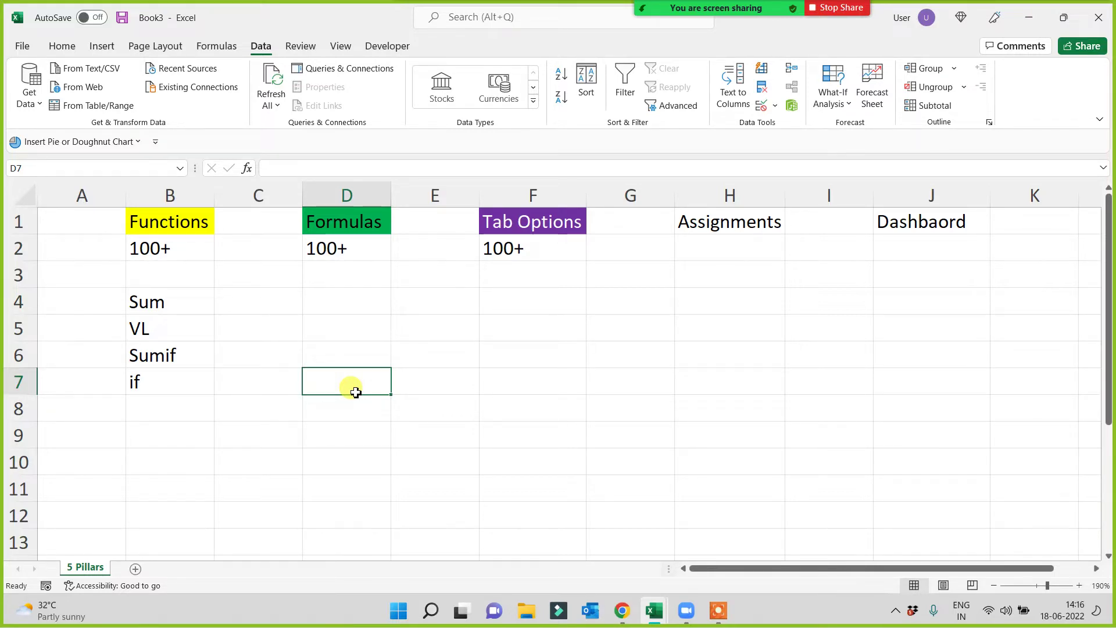
# Type 'combination of funs..' into D4 and auto-fit column D to it
pyautogui.click(162, 224)
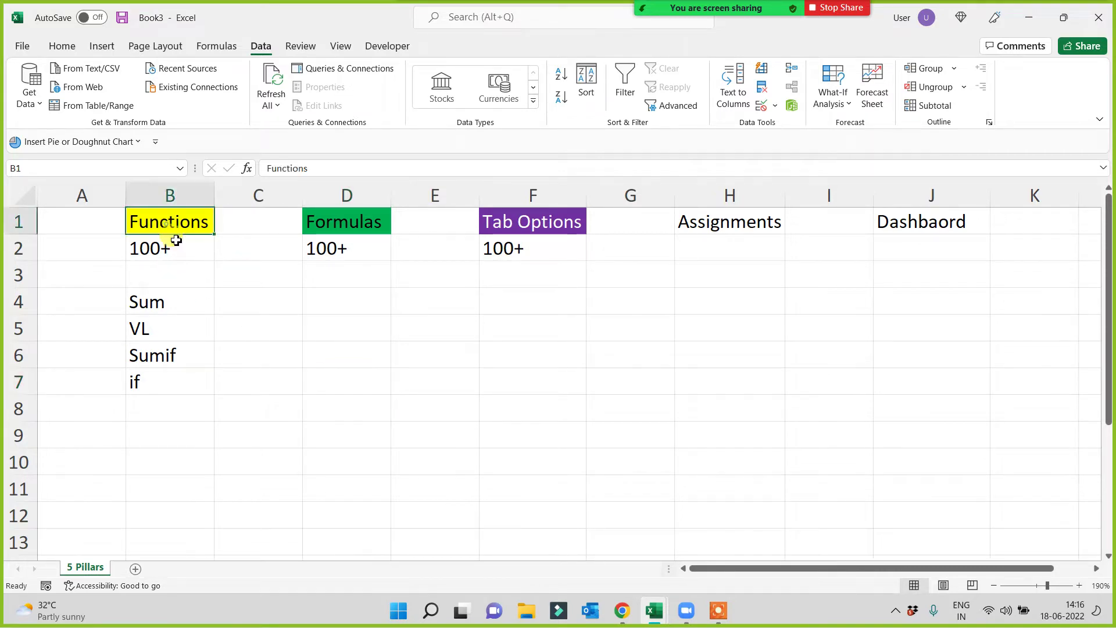
pyautogui.moveTo(174, 302); pyautogui.dragTo(168, 407)
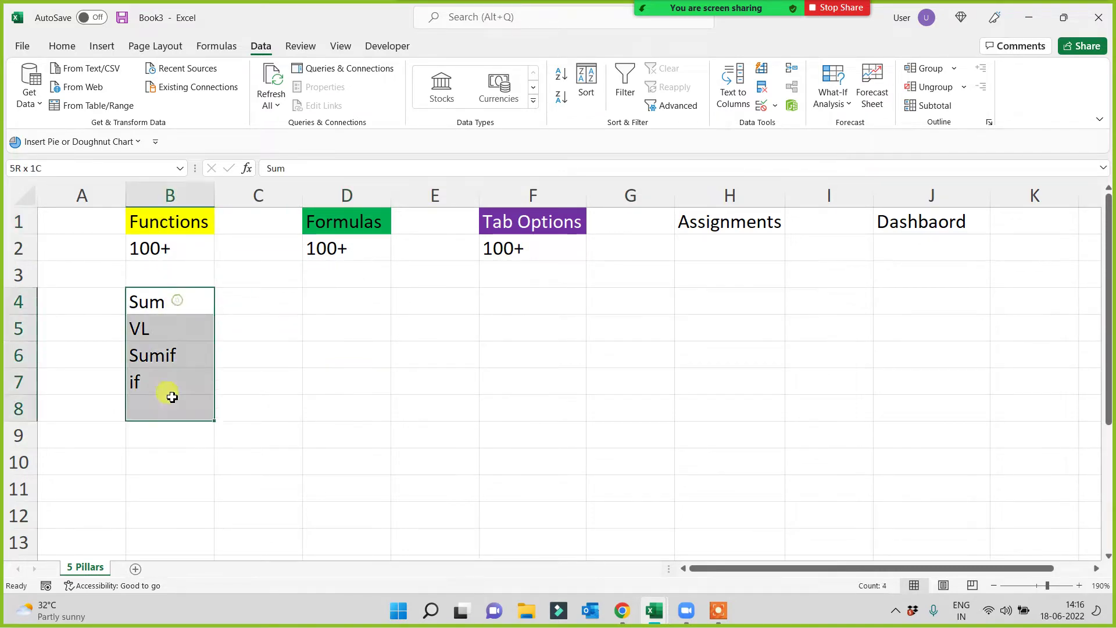
pyautogui.click(349, 222)
pyautogui.click(337, 294)
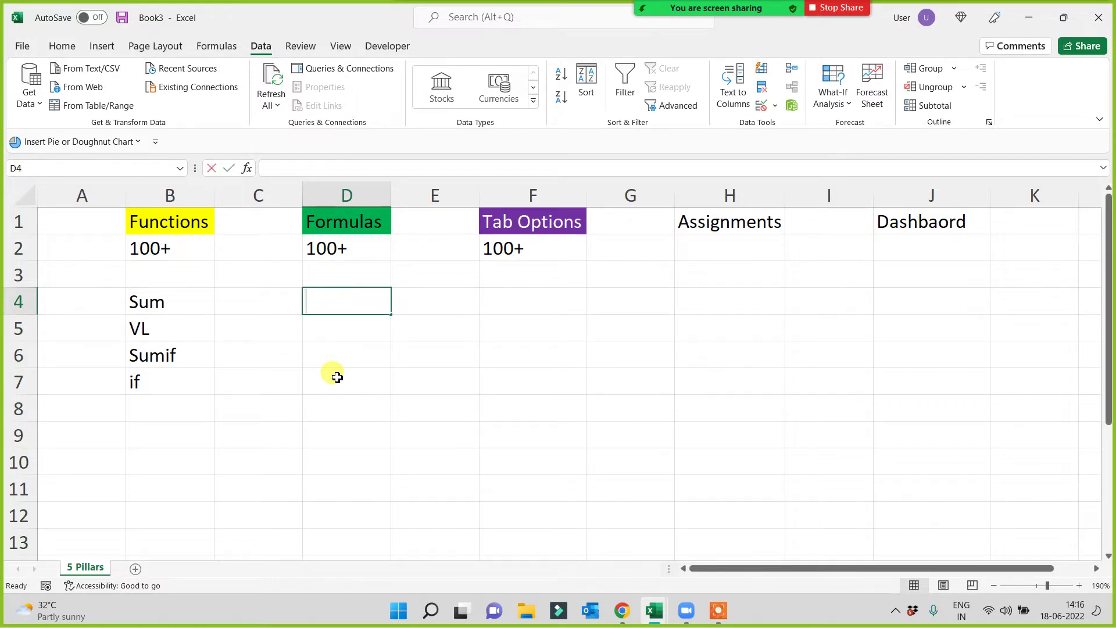
pyautogui.write('combination of ')
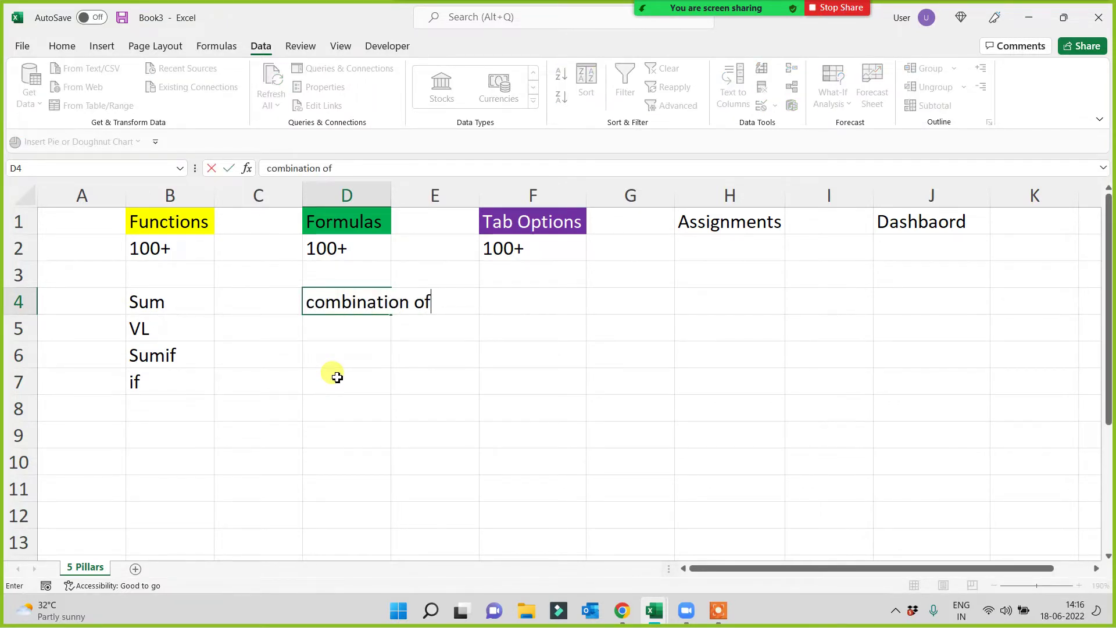
pyautogui.write('fu')
pyautogui.write('ns..')
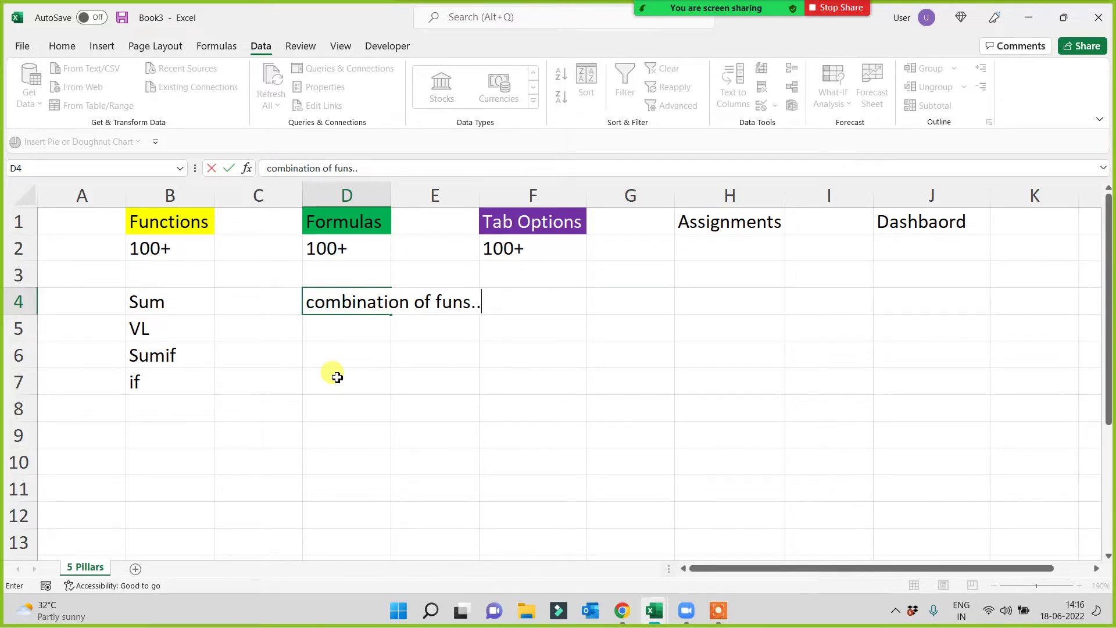
pyautogui.click(331, 459)
pyautogui.doubleClick(392, 186)
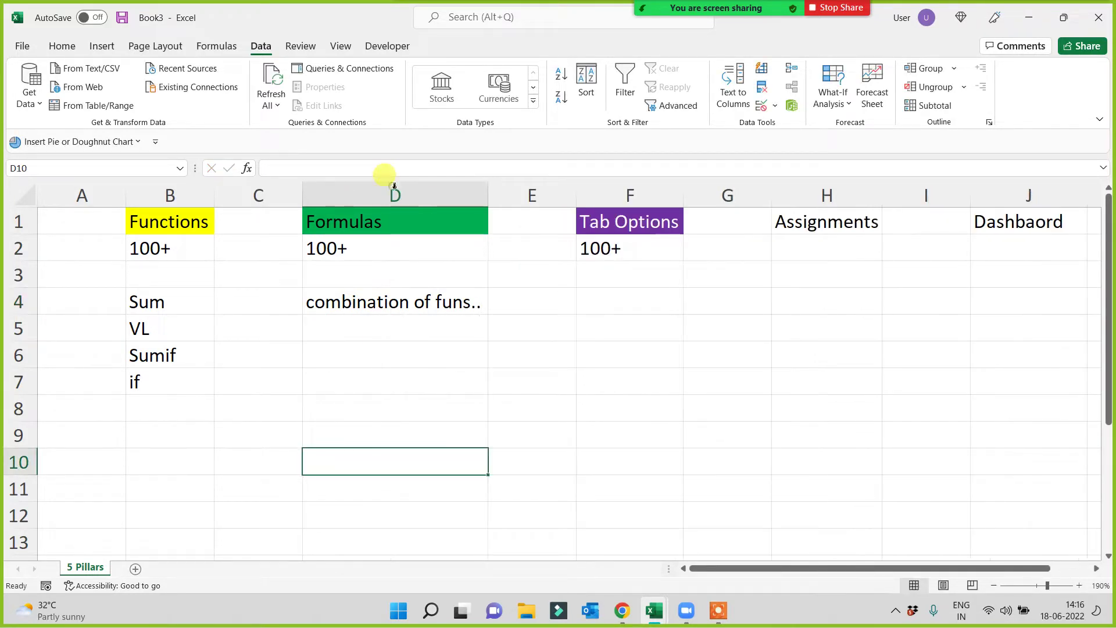
# Select the function list, the D4 note and the Functions and Formulas columns, then deselect
pyautogui.moveTo(148, 302); pyautogui.dragTo(152, 407)
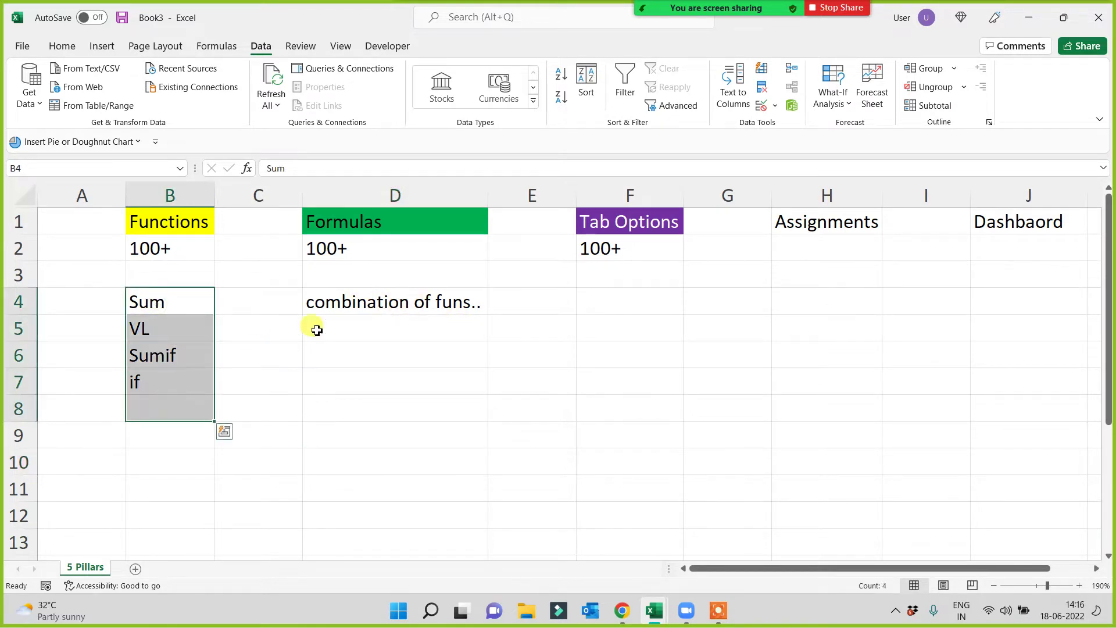
pyautogui.click(357, 305)
pyautogui.moveTo(161, 221); pyautogui.dragTo(459, 224)
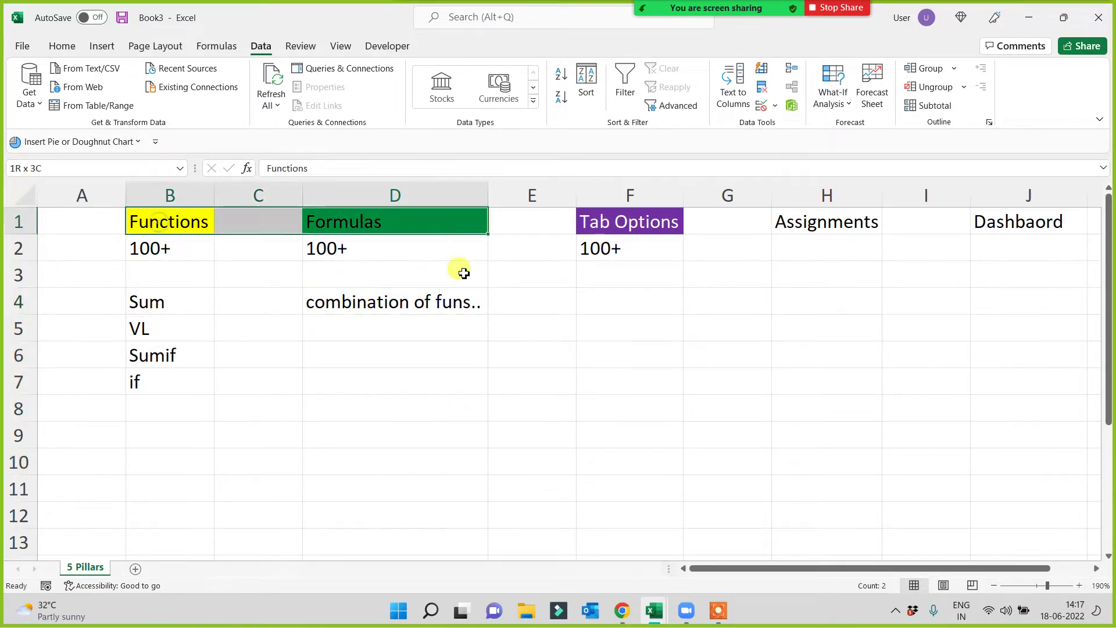
pyautogui.moveTo(463, 273); pyautogui.dragTo(344, 423)
pyautogui.click(244, 451)
pyautogui.click(173, 442)
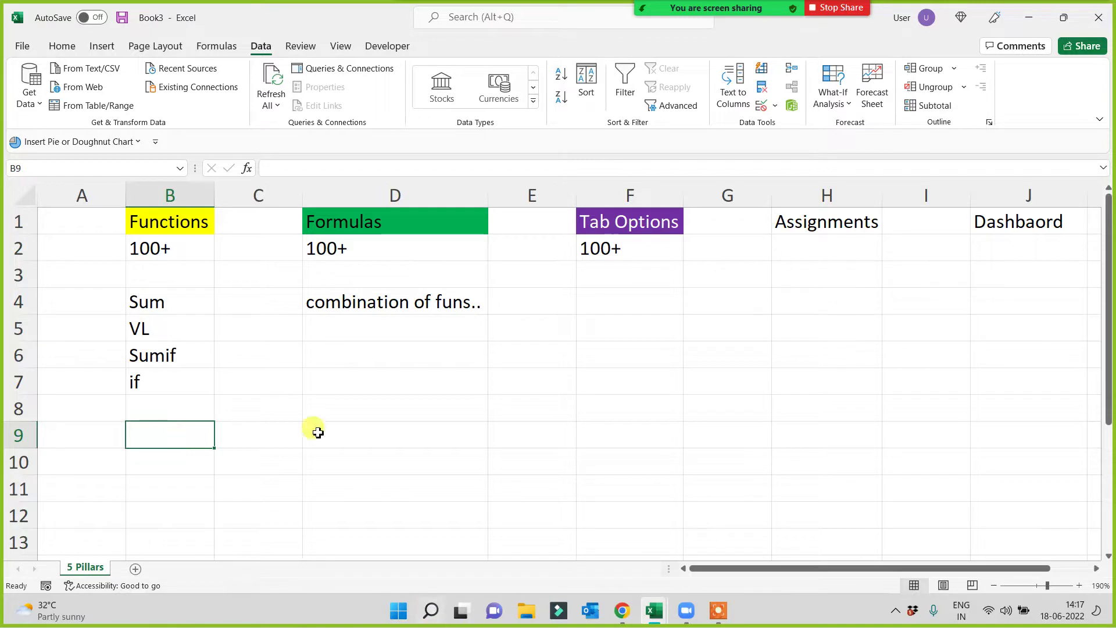
pyautogui.click(181, 303)
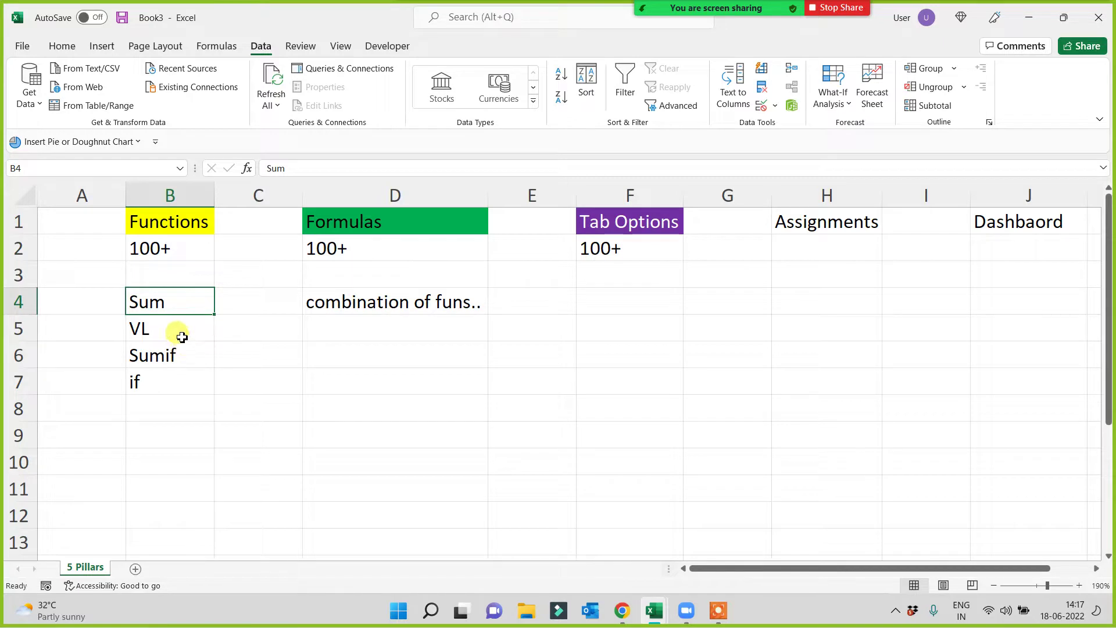
pyautogui.click(152, 329)
pyautogui.click(153, 355)
pyautogui.click(154, 379)
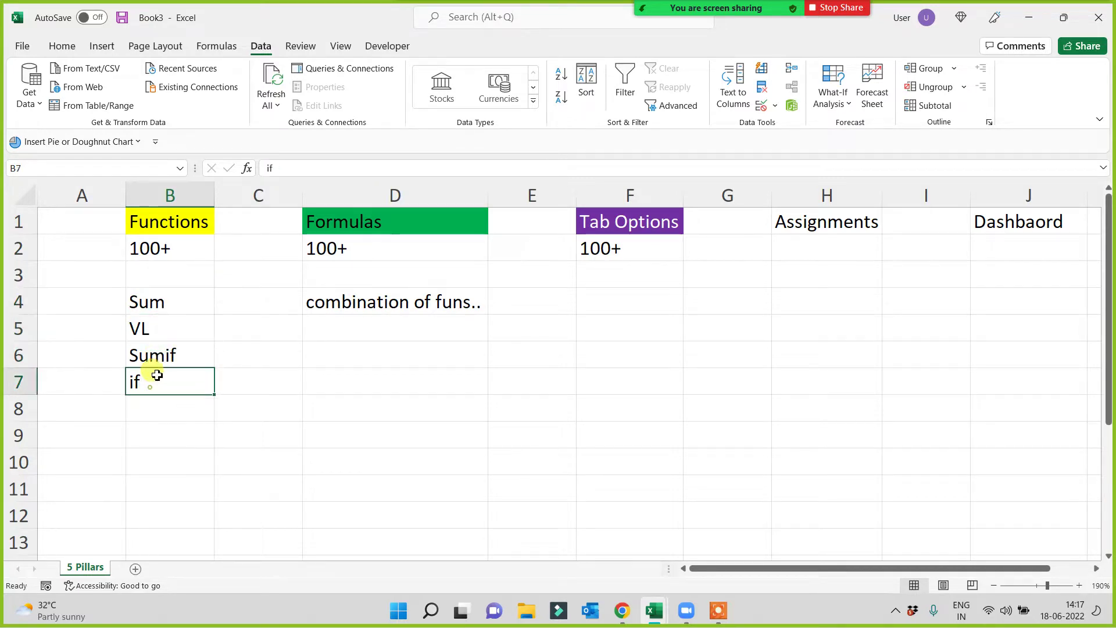
pyautogui.click(158, 297)
pyautogui.click(159, 329)
pyautogui.click(154, 354)
pyautogui.click(152, 381)
pyautogui.click(149, 408)
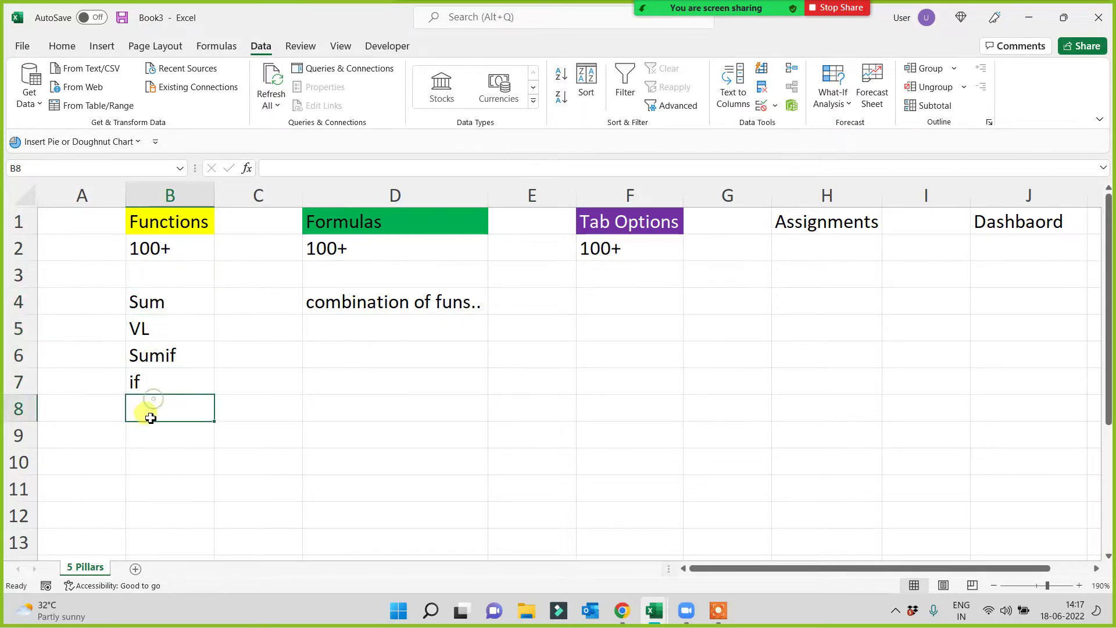
pyautogui.click(150, 274)
pyautogui.click(165, 218)
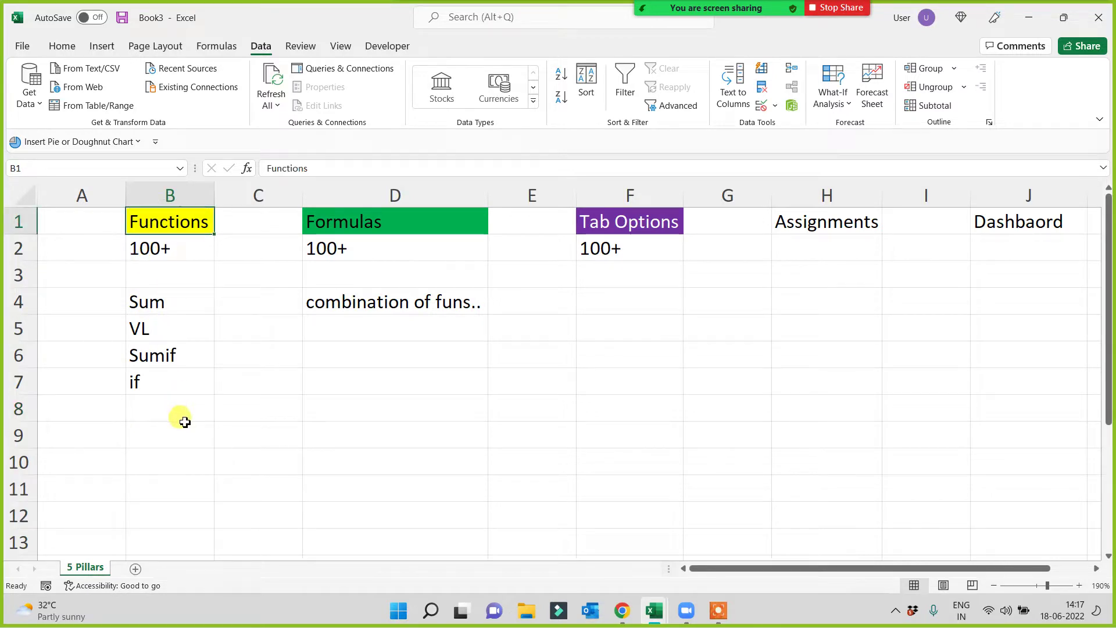
pyautogui.moveTo(336, 364); pyautogui.dragTo(652, 545)
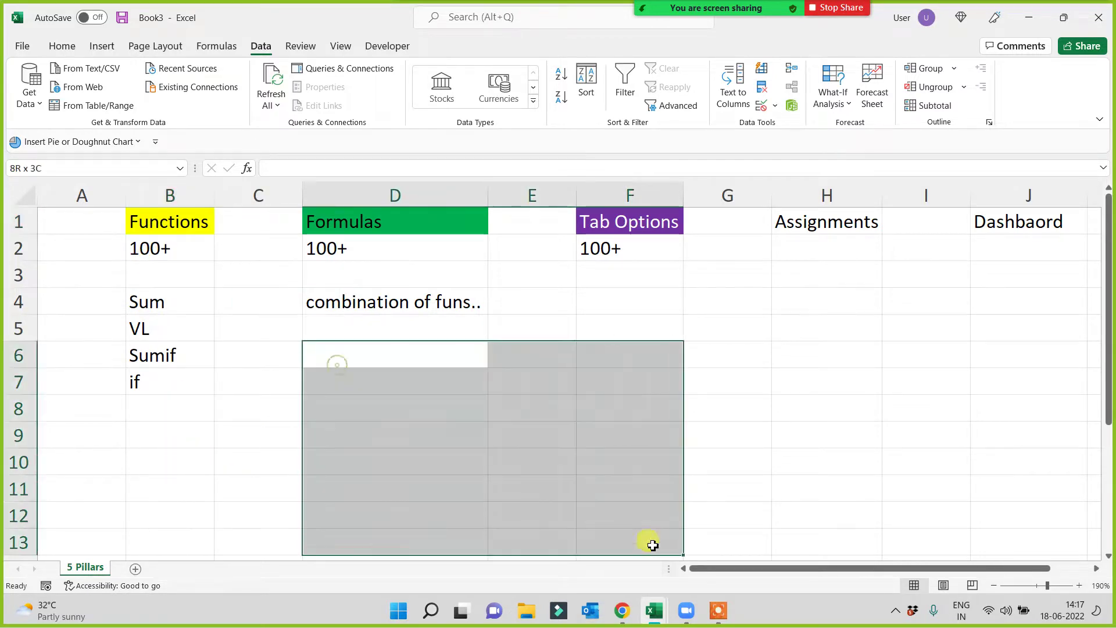
pyautogui.click(381, 303)
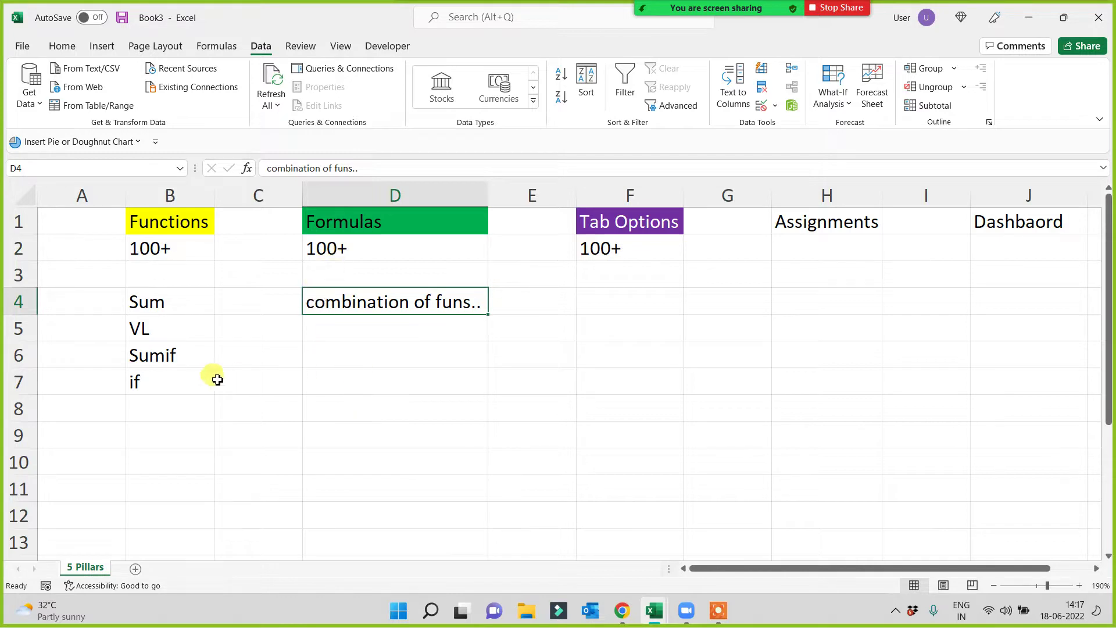
pyautogui.click(335, 333)
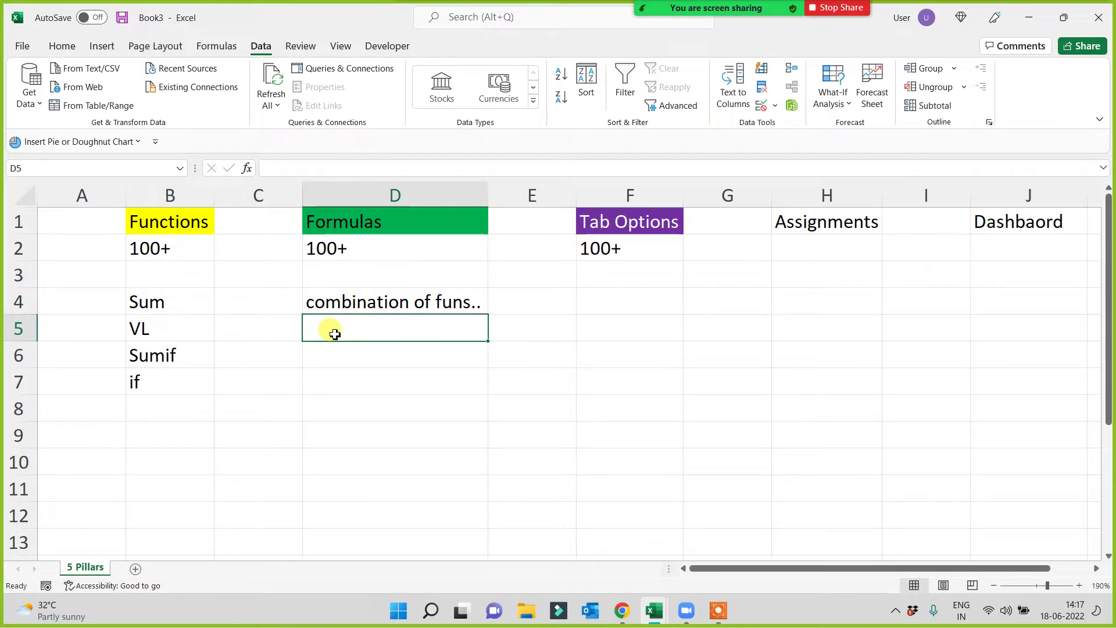
pyautogui.click(398, 404)
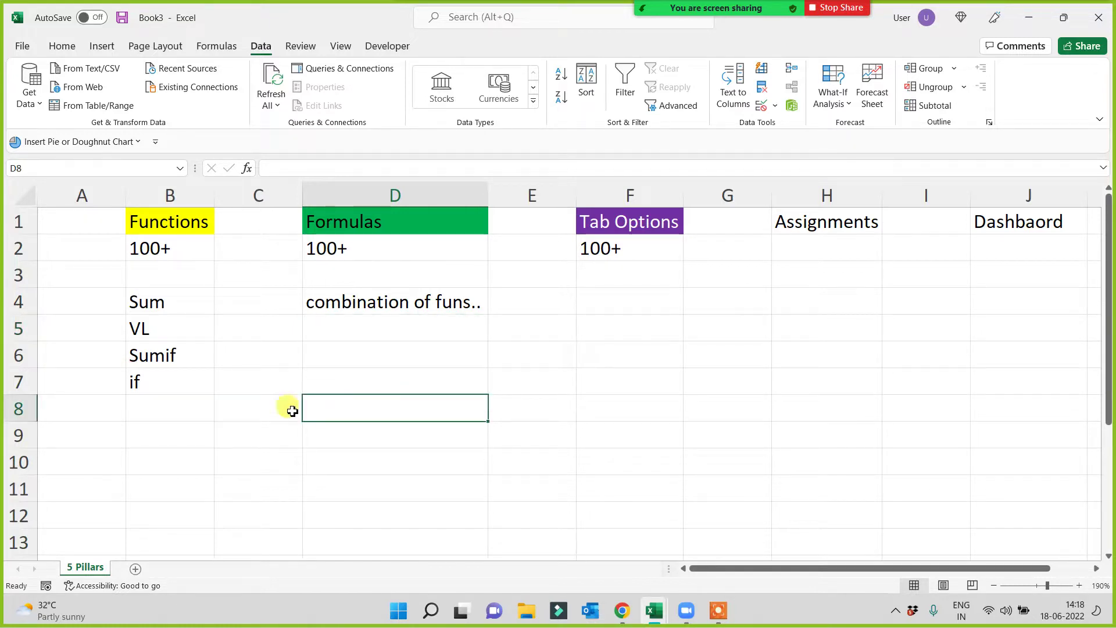
pyautogui.moveTo(174, 408); pyautogui.dragTo(215, 505)
pyautogui.click(362, 417)
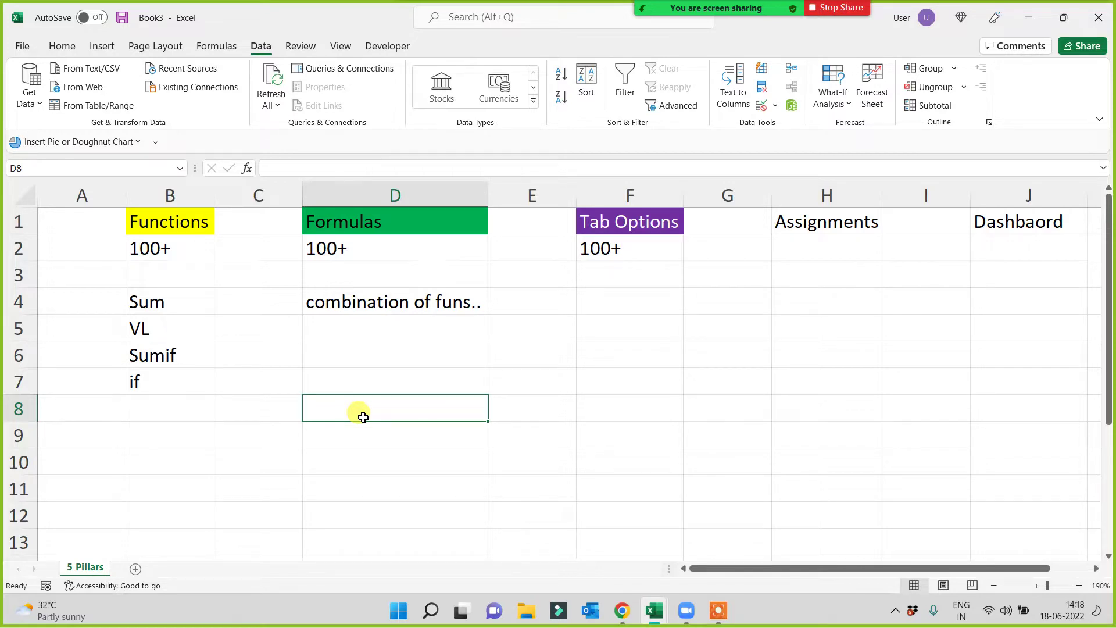
pyautogui.click(342, 215)
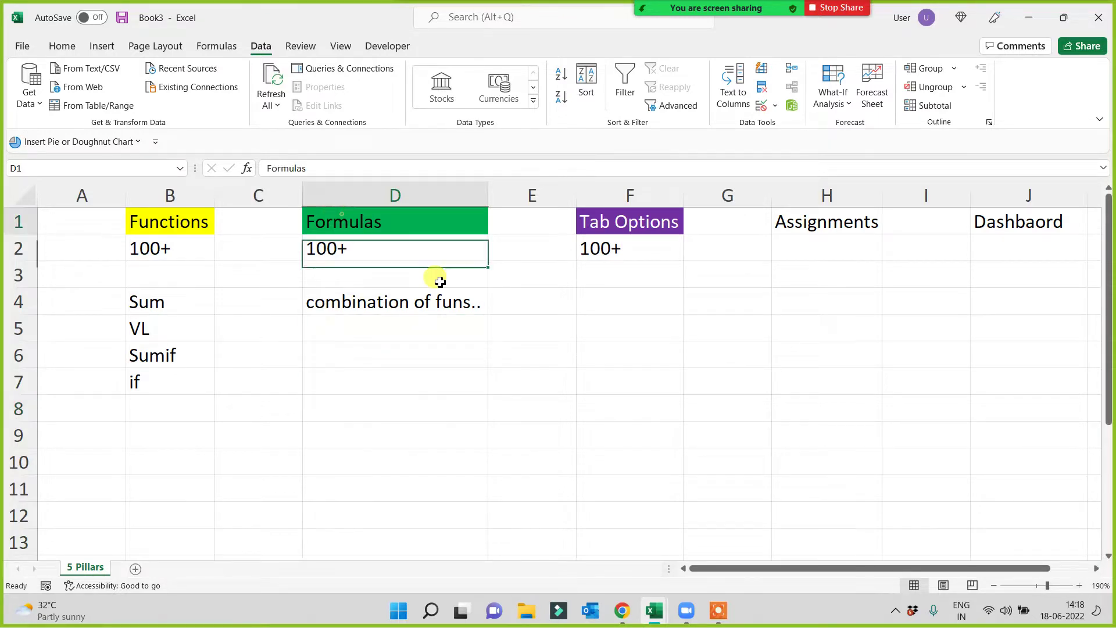
pyautogui.moveTo(440, 282); pyautogui.dragTo(1009, 466)
pyautogui.click(633, 409)
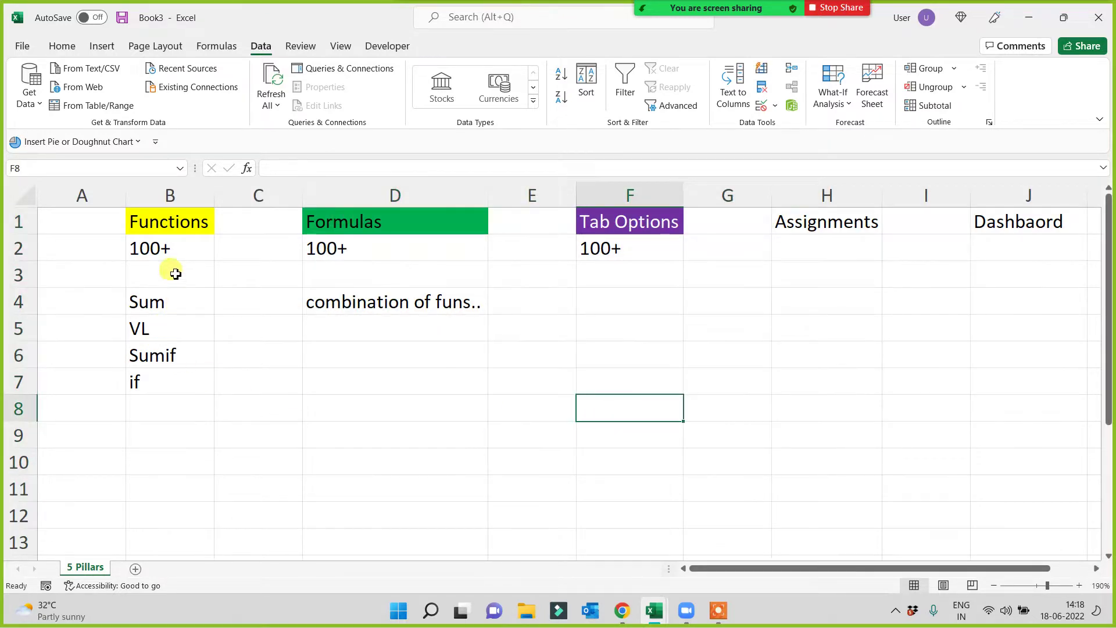
pyautogui.moveTo(176, 274); pyautogui.dragTo(150, 466)
pyautogui.click(307, 448)
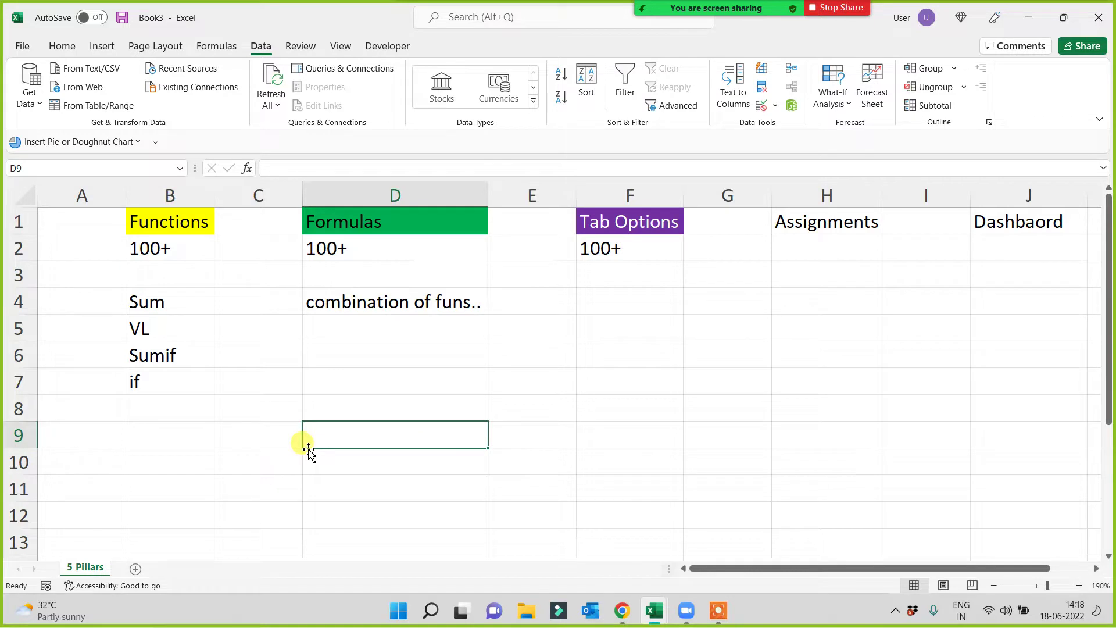
pyautogui.click(178, 223)
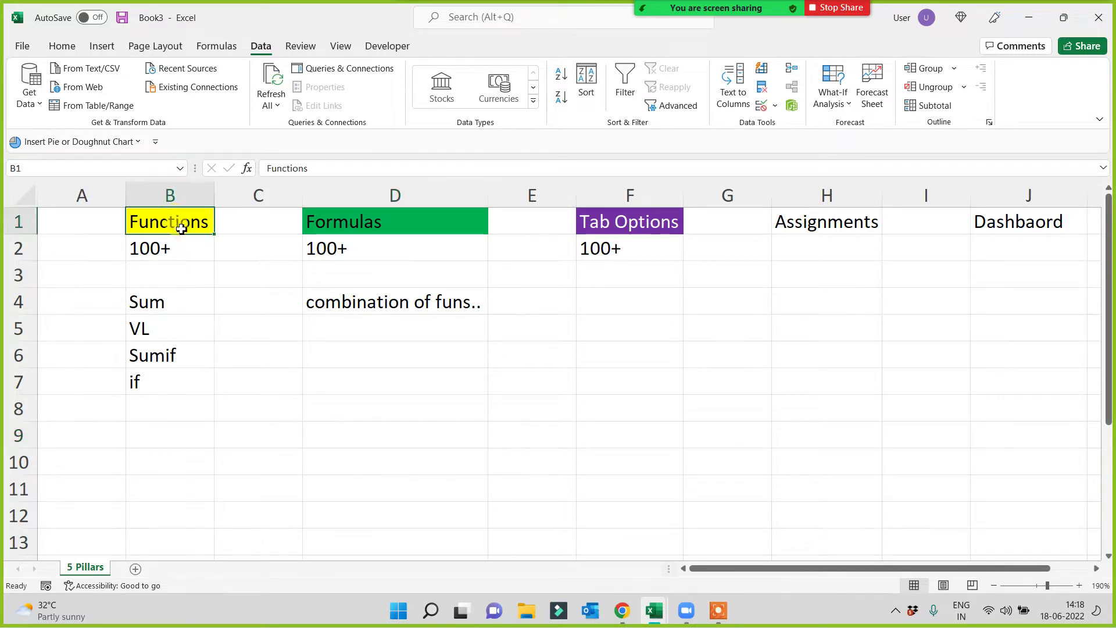
pyautogui.moveTo(169, 281); pyautogui.dragTo(150, 500)
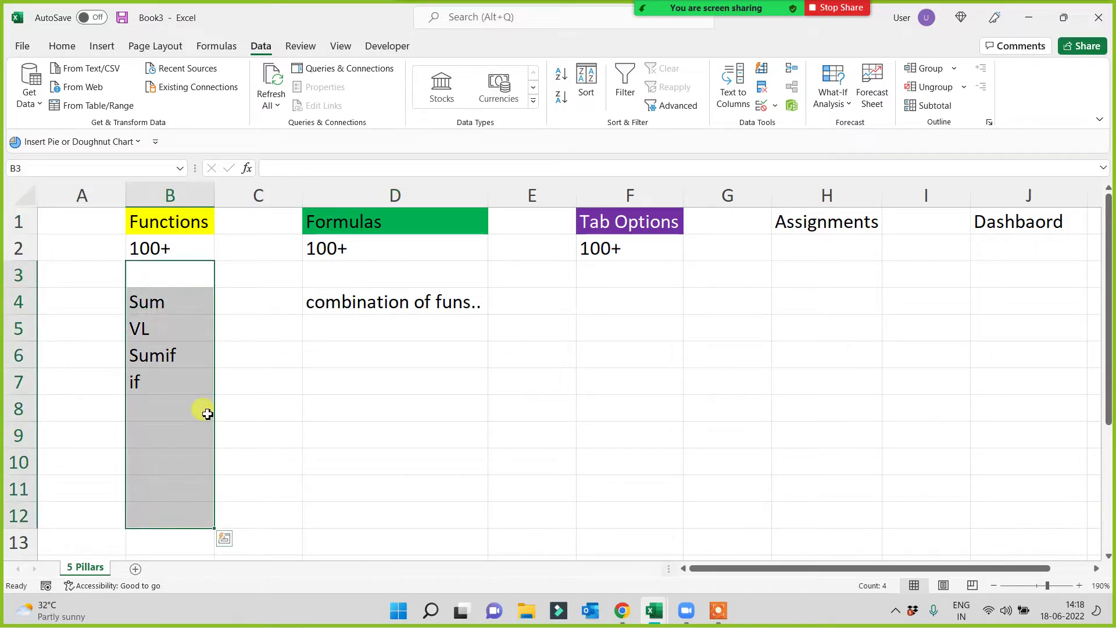
pyautogui.moveTo(169, 281); pyautogui.dragTo(169, 462)
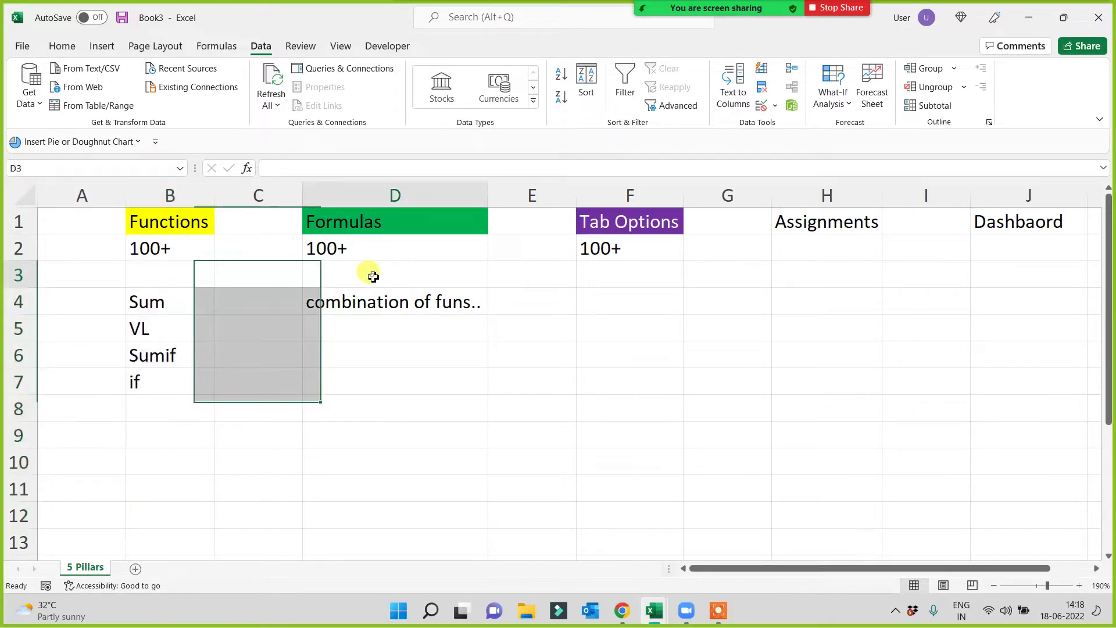
pyautogui.moveTo(366, 273); pyautogui.dragTo(364, 488)
pyautogui.click(374, 435)
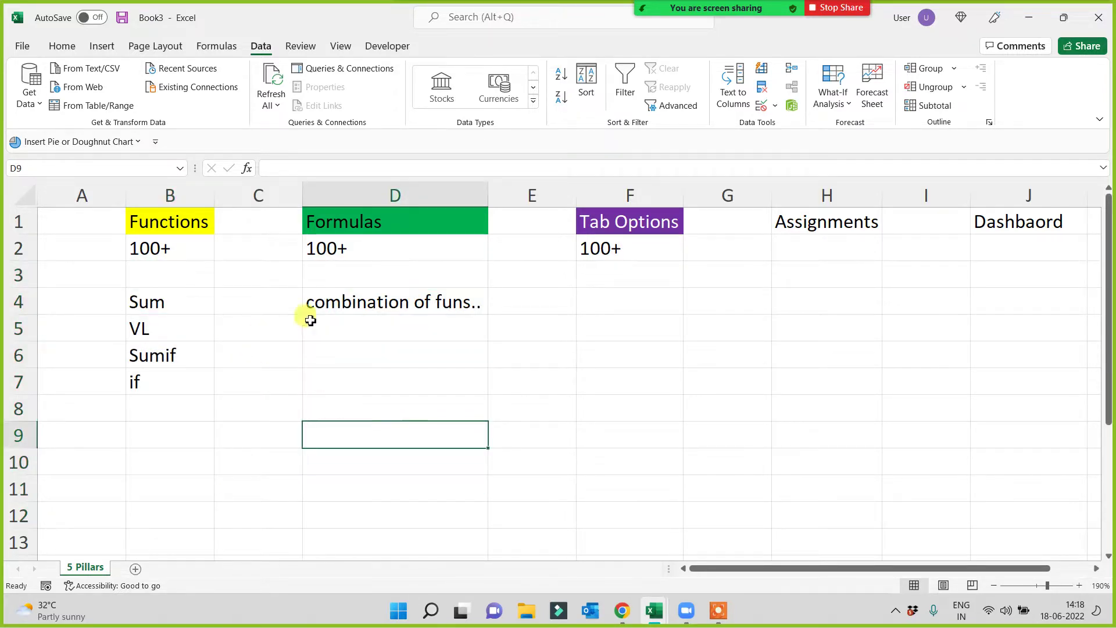
pyautogui.click(414, 217)
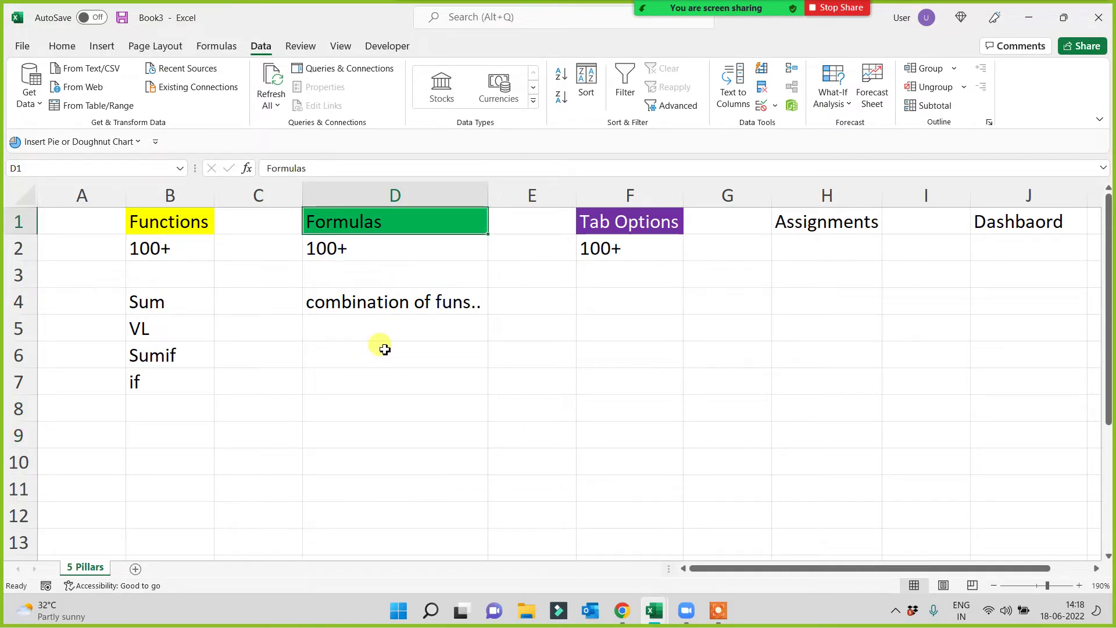
pyautogui.moveTo(170, 271); pyautogui.dragTo(145, 512)
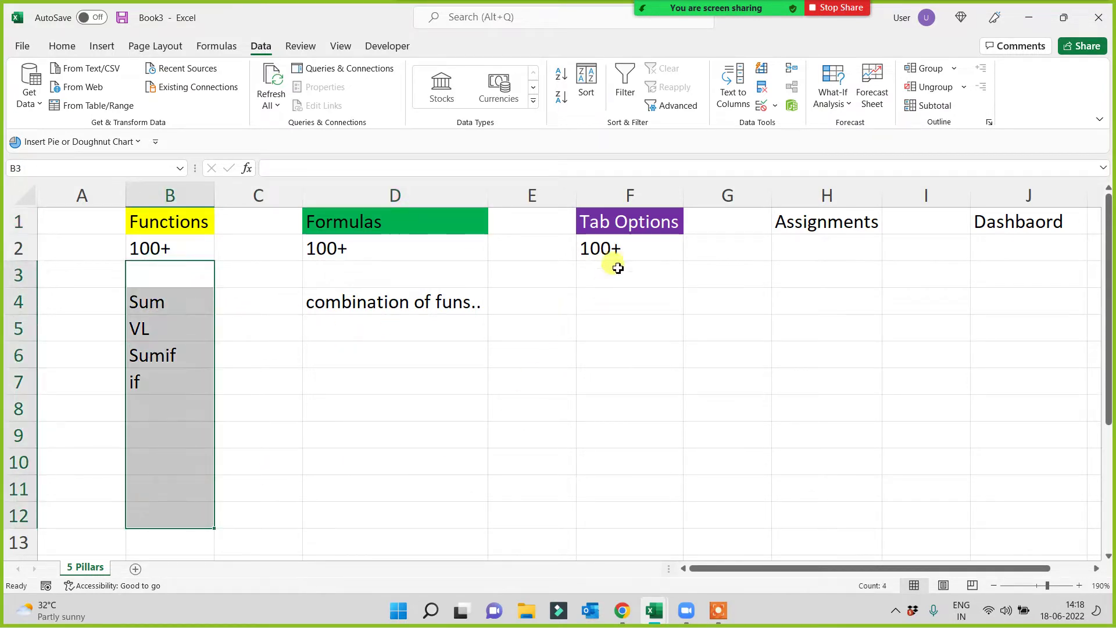
pyautogui.click(633, 216)
pyautogui.hotkey('ctrl', 'space')
pyautogui.click(565, 404)
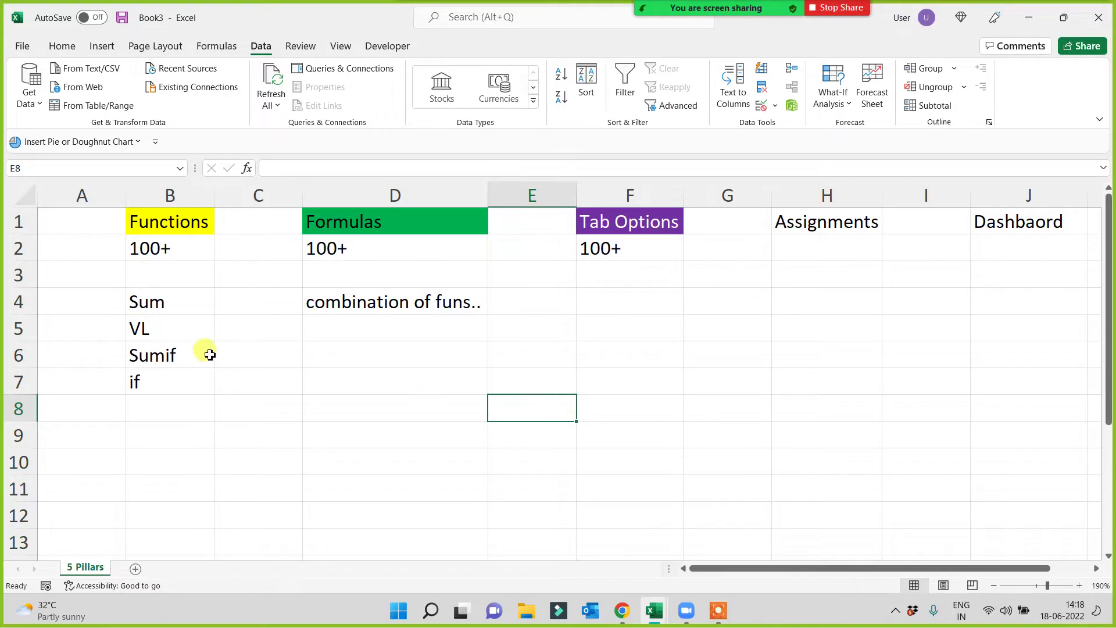
pyautogui.click(180, 303)
pyautogui.click(163, 407)
pyautogui.click(156, 481)
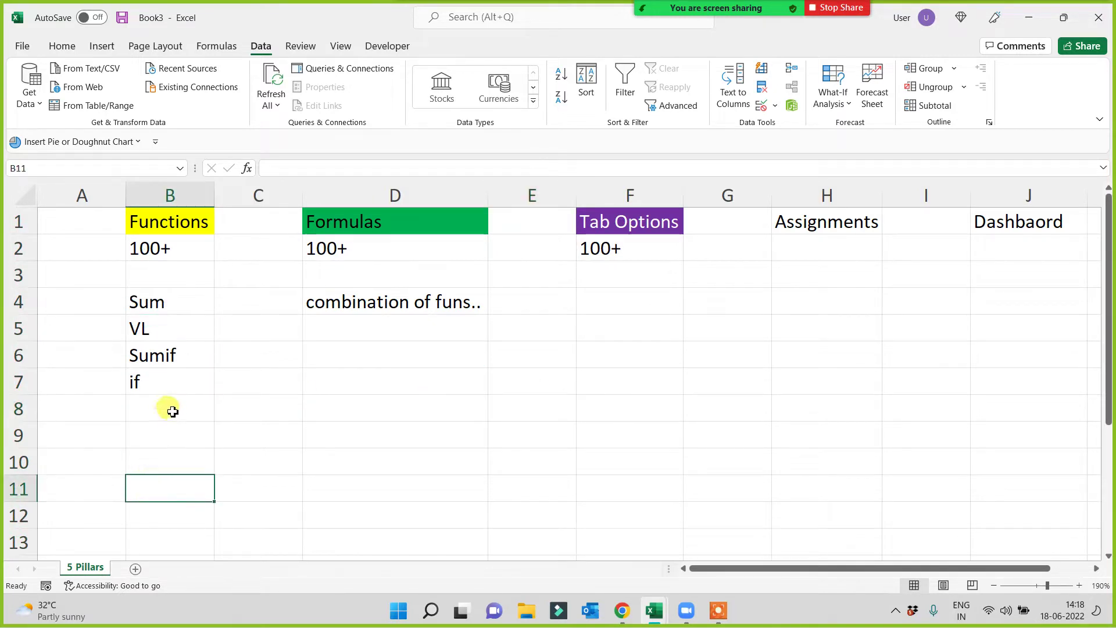
pyautogui.moveTo(329, 268); pyautogui.dragTo(386, 463)
pyautogui.click(372, 408)
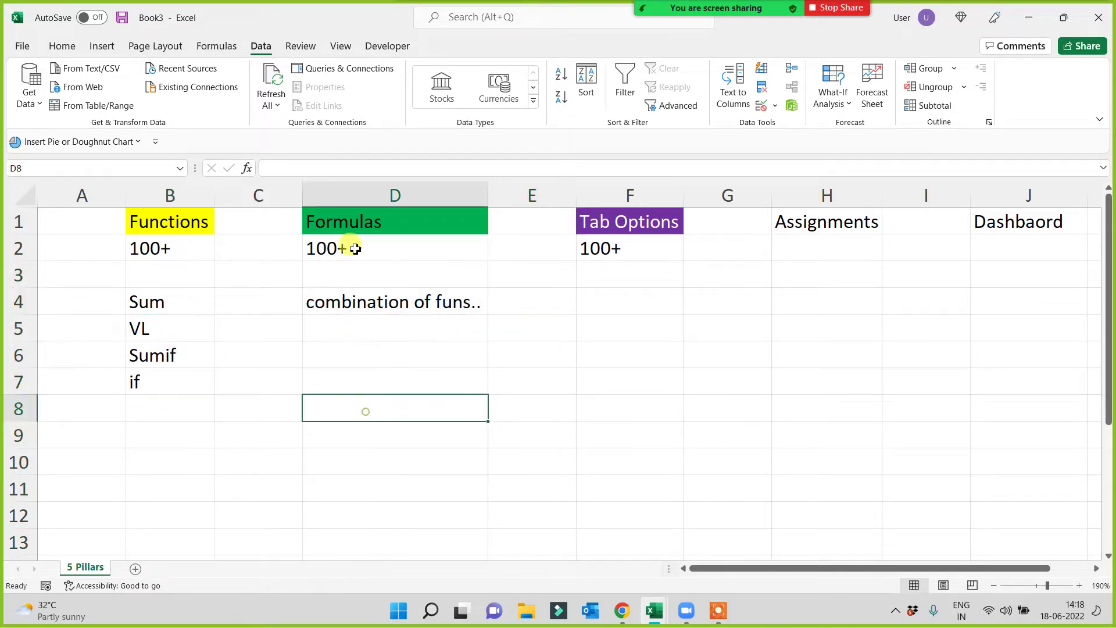
pyautogui.click(376, 228)
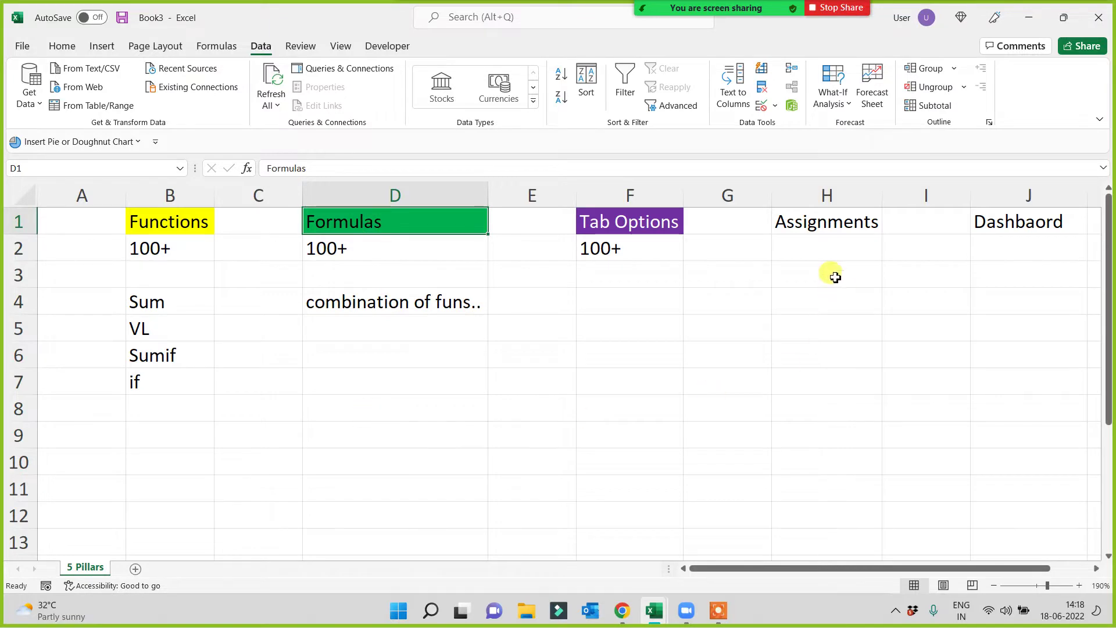
pyautogui.moveTo(607, 192); pyautogui.dragTo(58, 195)
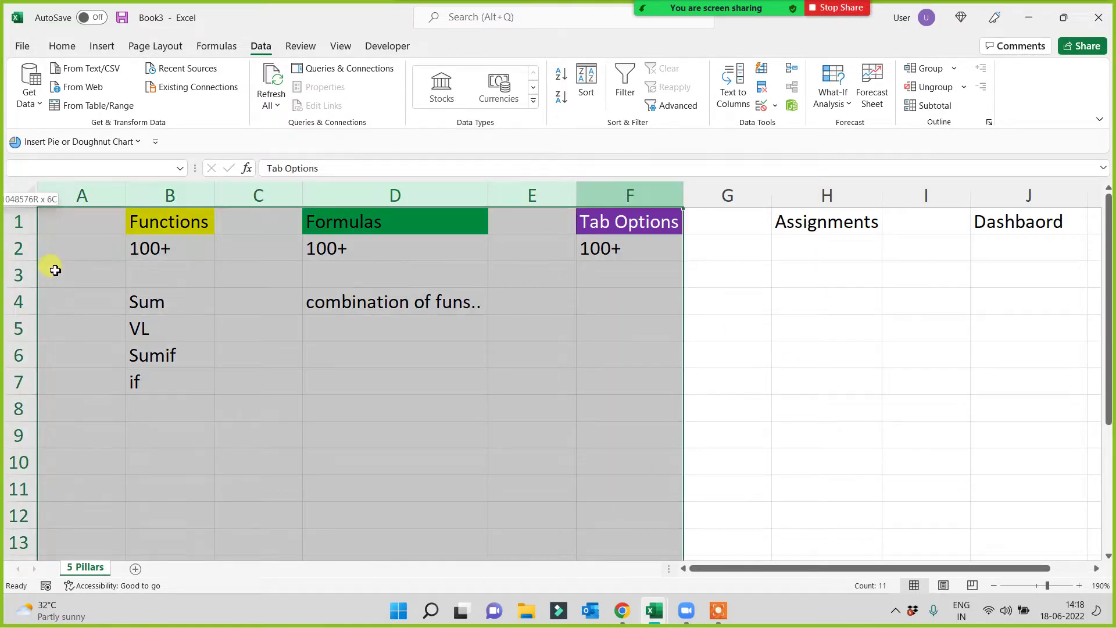
pyautogui.click(465, 413)
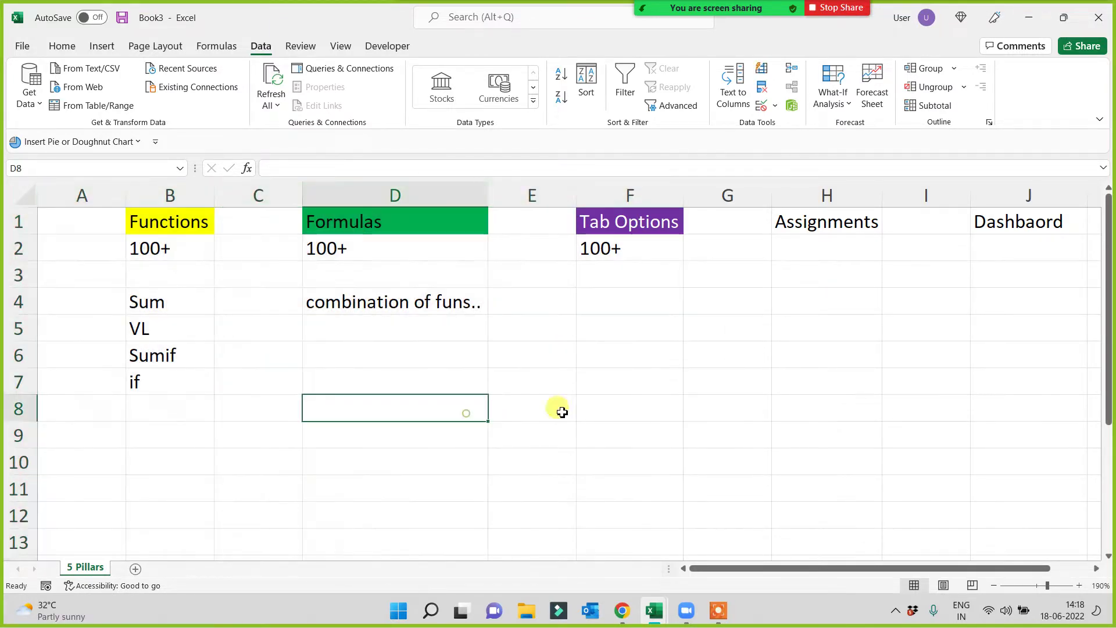
pyautogui.click(833, 219)
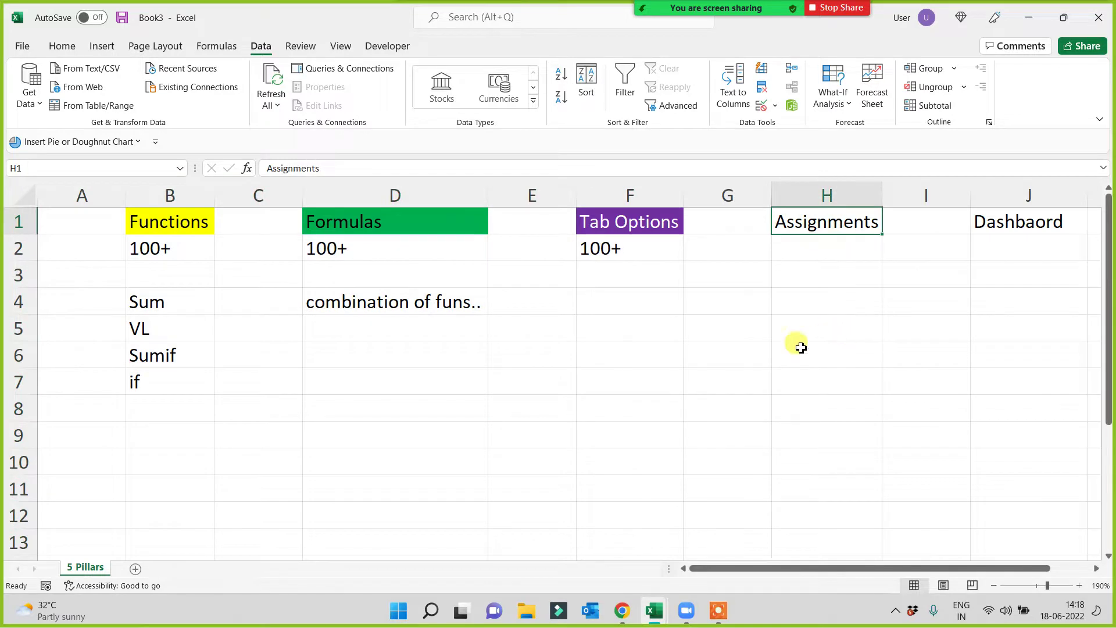
# Fill the Assignments header light gold and widen column H to fit it
pyautogui.click(61, 46)
pyautogui.click(250, 98)
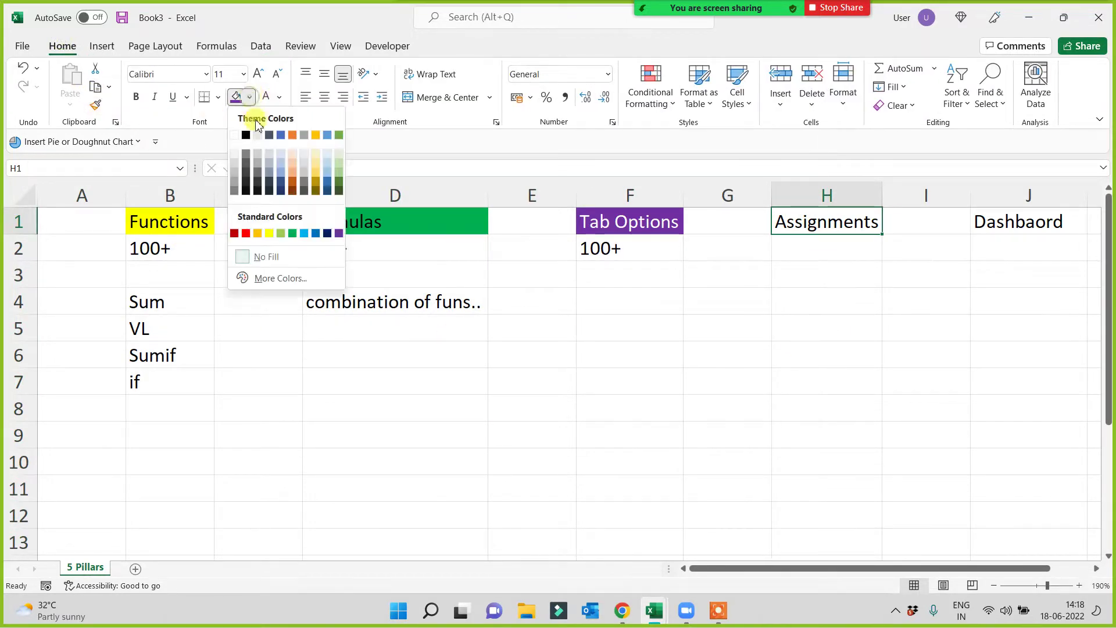
pyautogui.click(318, 174)
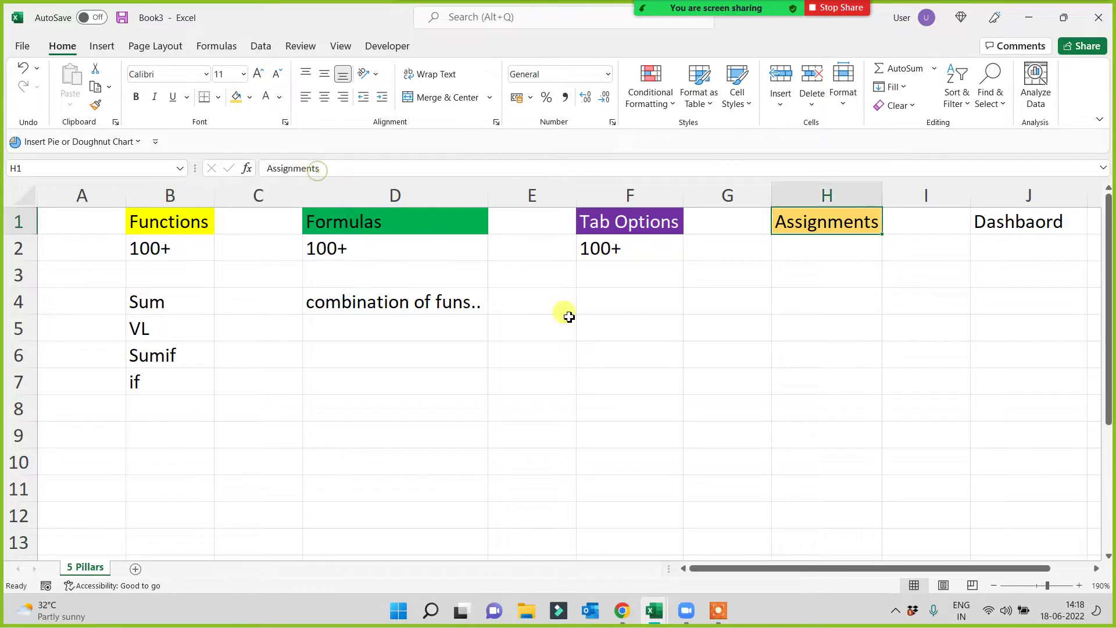
pyautogui.moveTo(882, 193); pyautogui.dragTo(890, 193)
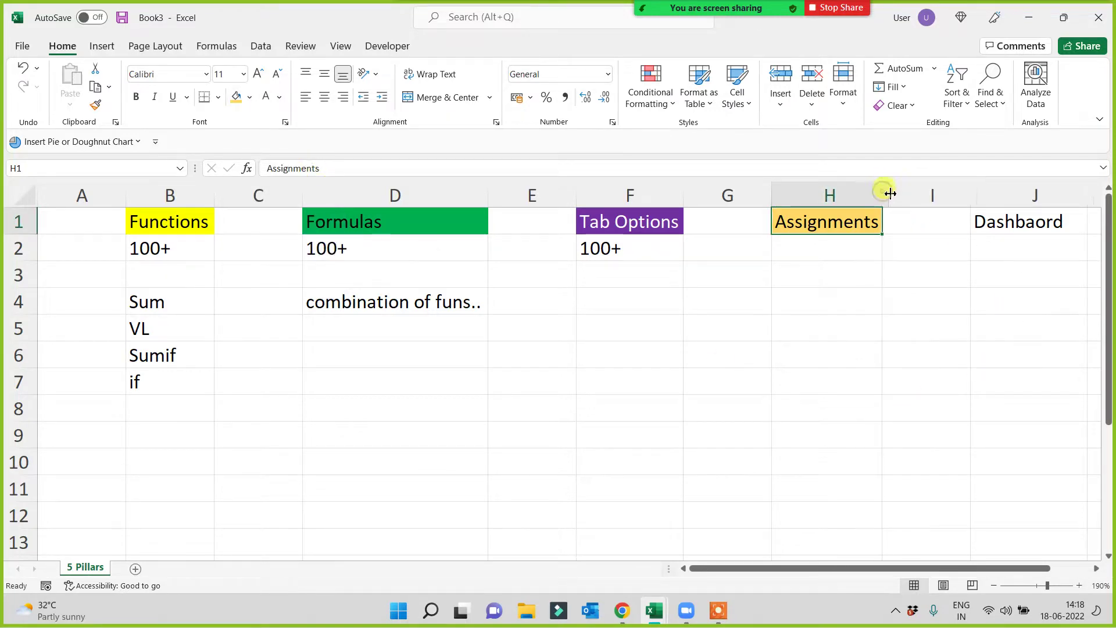
# Enter 150+ in H2 under Assignments, then select the H2 to H9 range
pyautogui.click(837, 247)
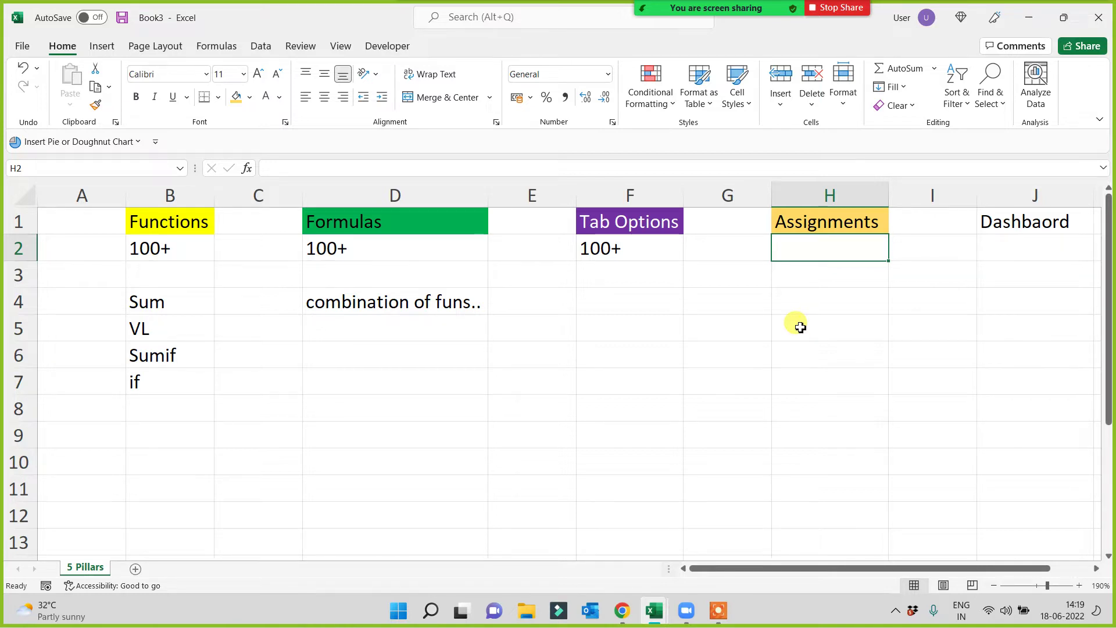
pyautogui.click(843, 220)
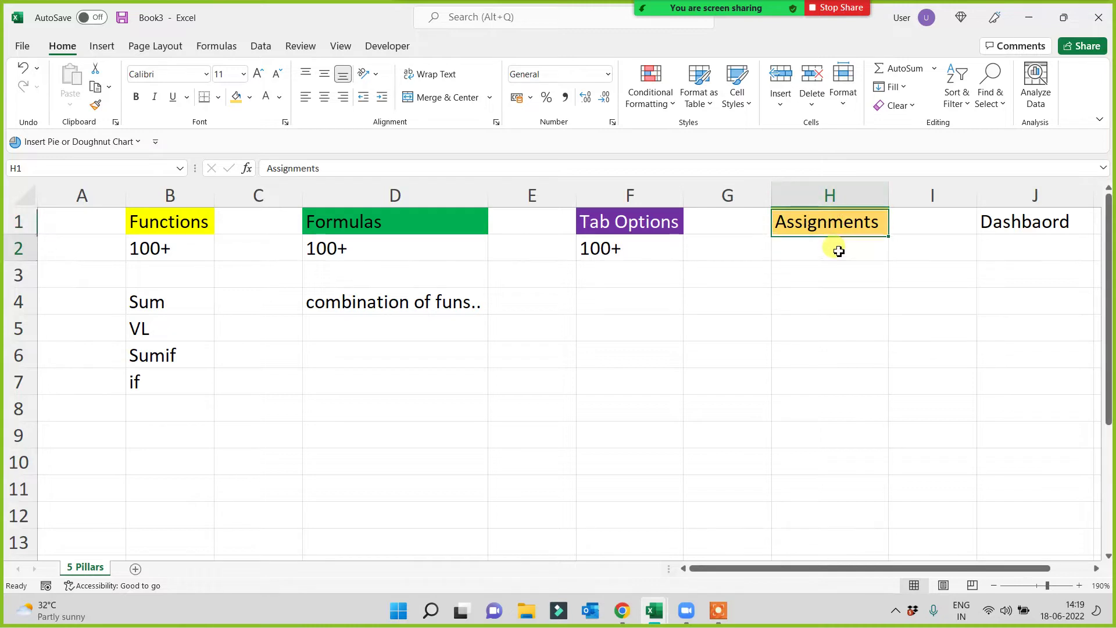
pyautogui.click(839, 251)
pyautogui.write('150+')
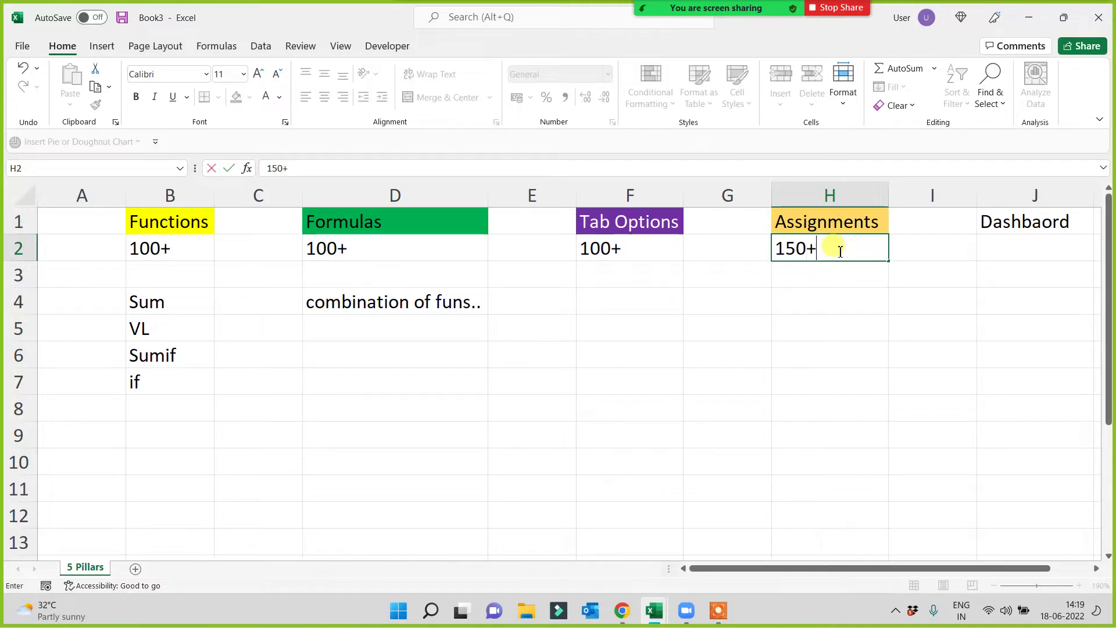
pyautogui.press('Return')
pyautogui.click(853, 225)
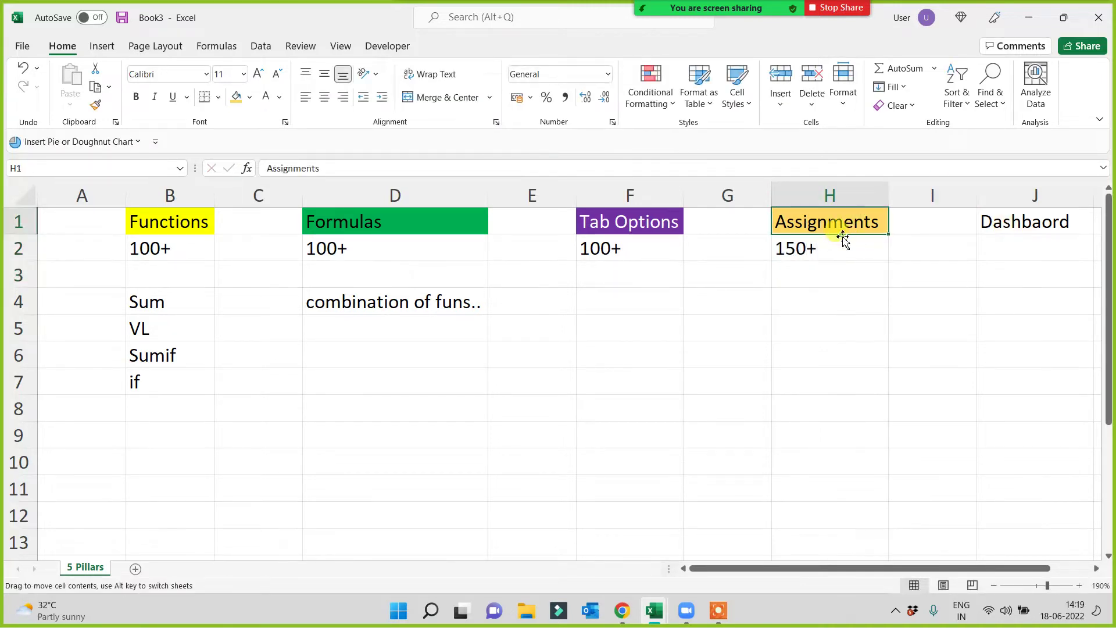
pyautogui.moveTo(828, 249); pyautogui.dragTo(802, 441)
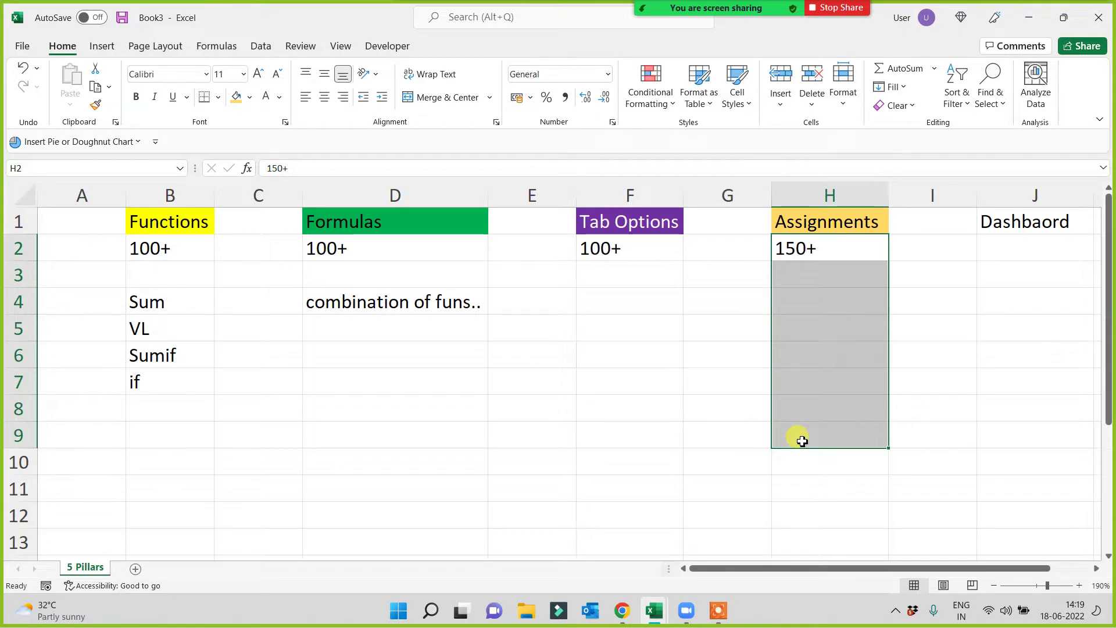
# Fill the Dashbaord header in J1 red
pyautogui.click(837, 223)
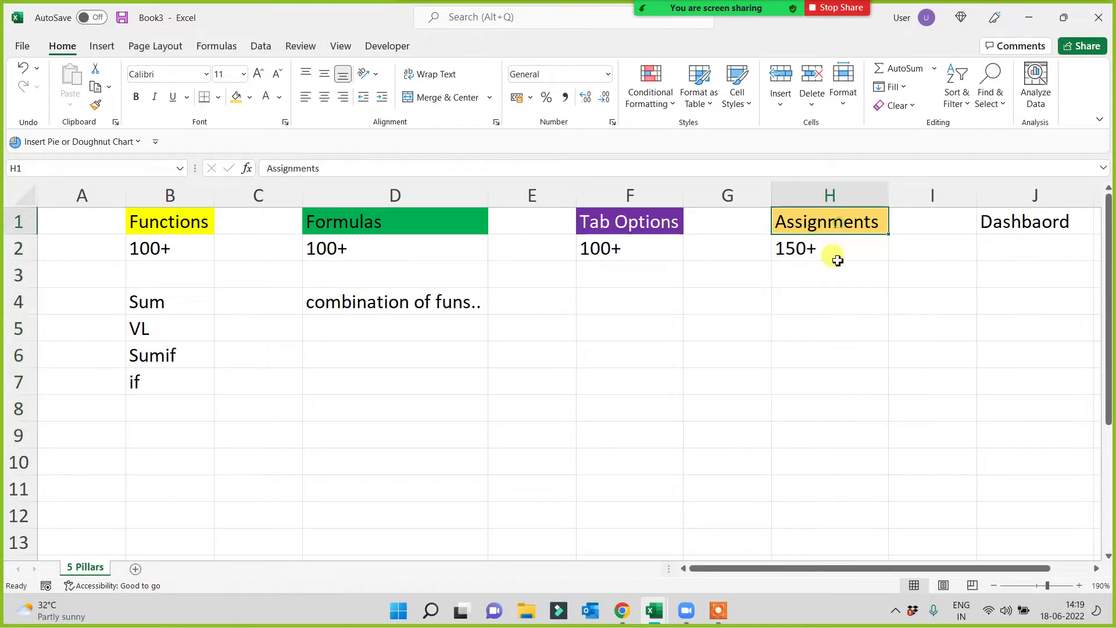
pyautogui.click(837, 258)
pyautogui.click(779, 354)
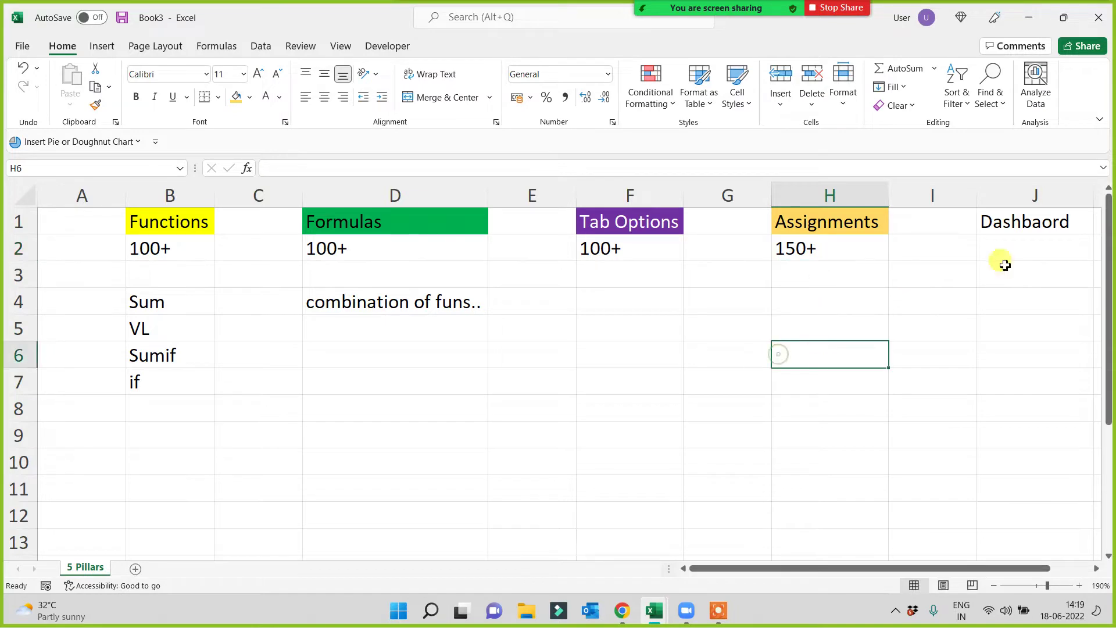
pyautogui.click(1014, 220)
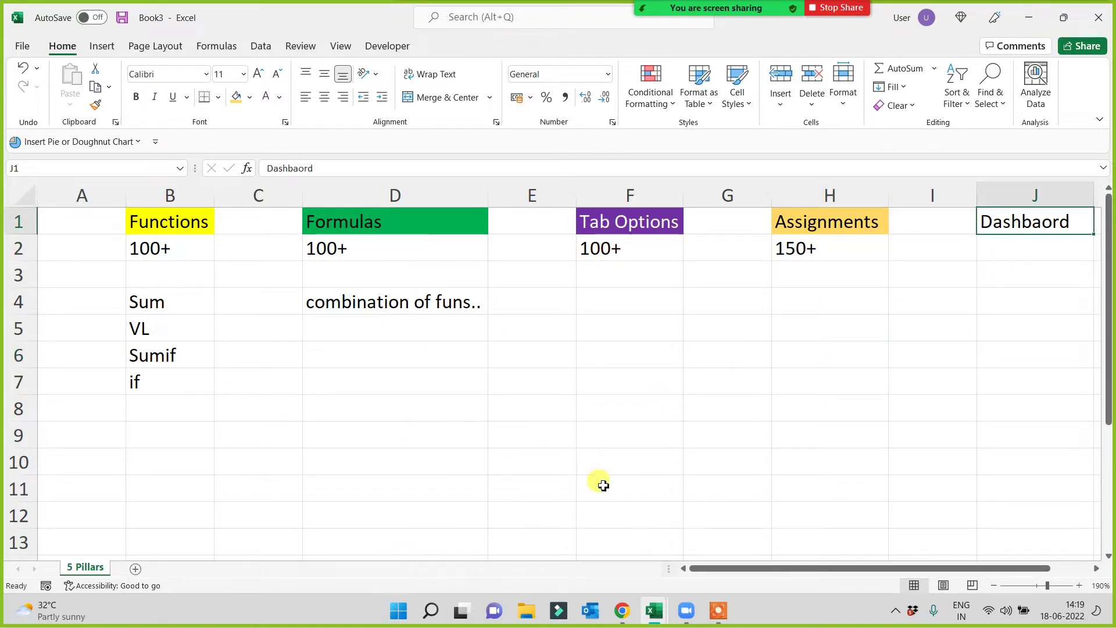
pyautogui.click(249, 97)
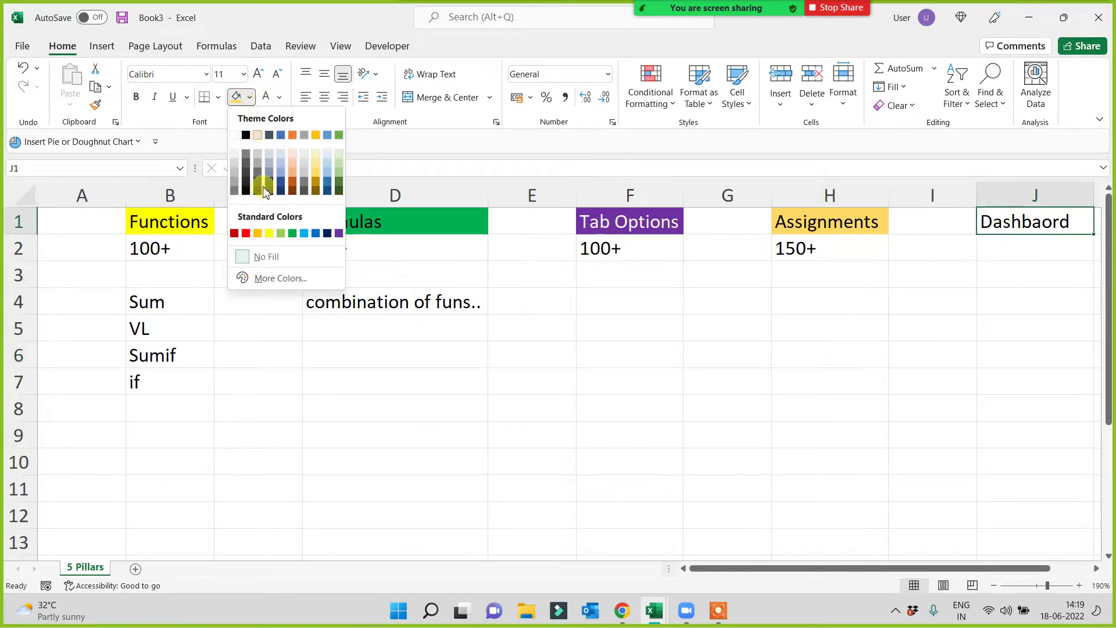
pyautogui.click(246, 235)
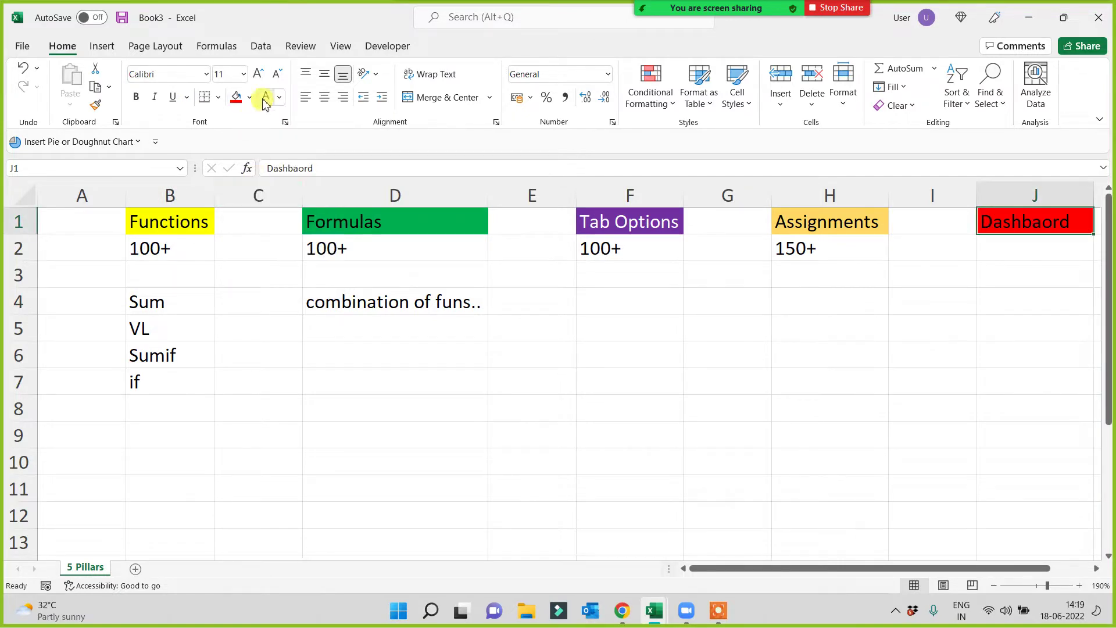
pyautogui.click(685, 416)
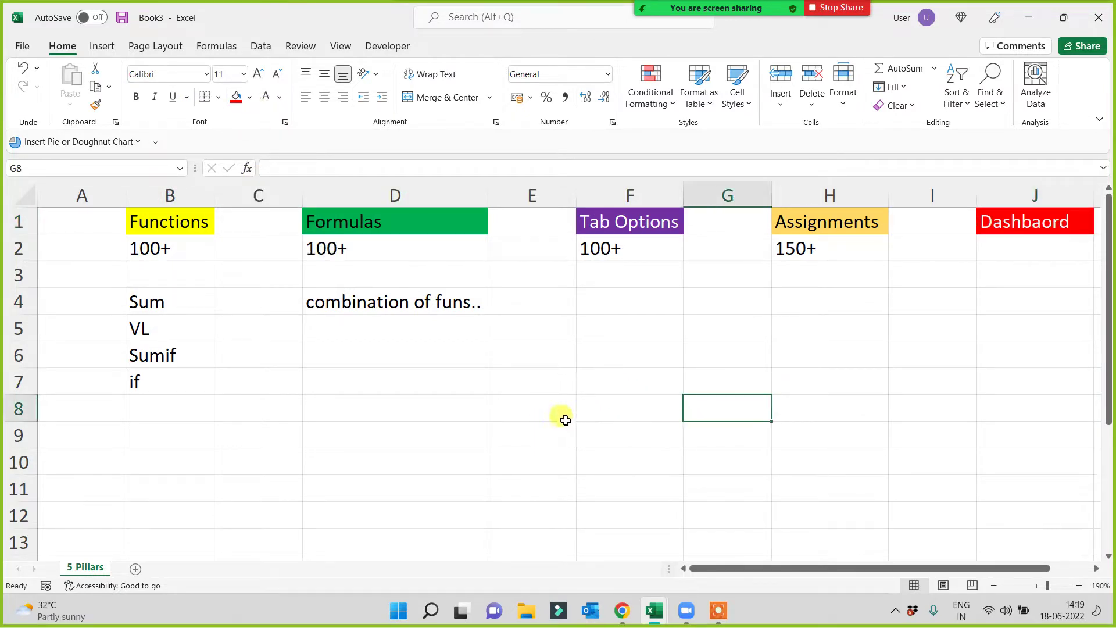
# Narrow the empty spacer columns A, C, E, G and I
pyautogui.moveTo(123, 199); pyautogui.dragTo(98, 200)
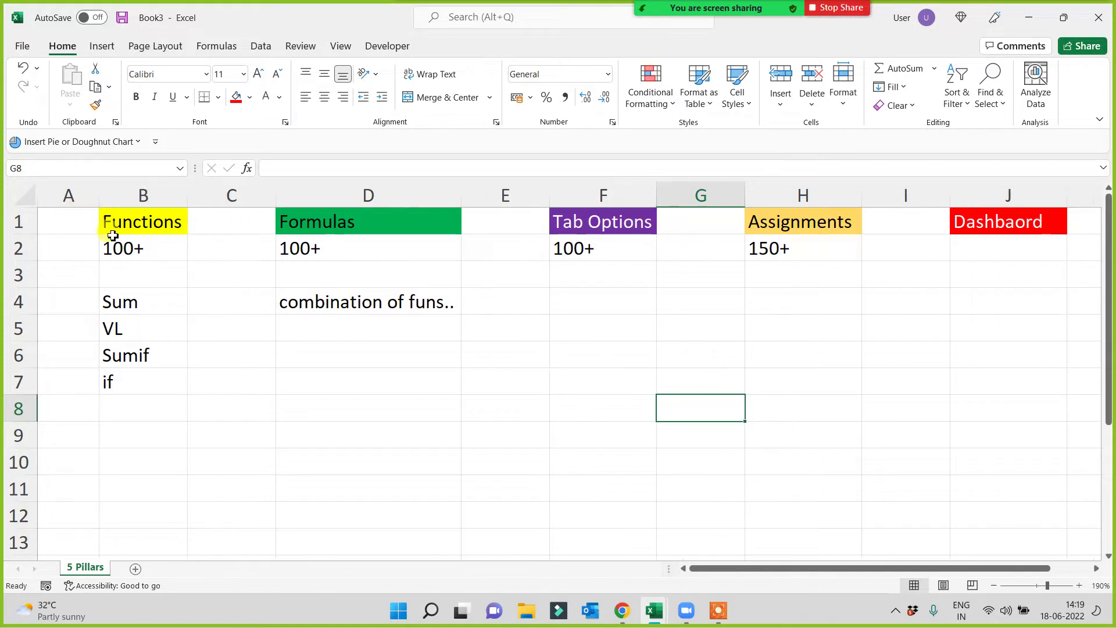
pyautogui.moveTo(275, 196); pyautogui.dragTo(254, 196)
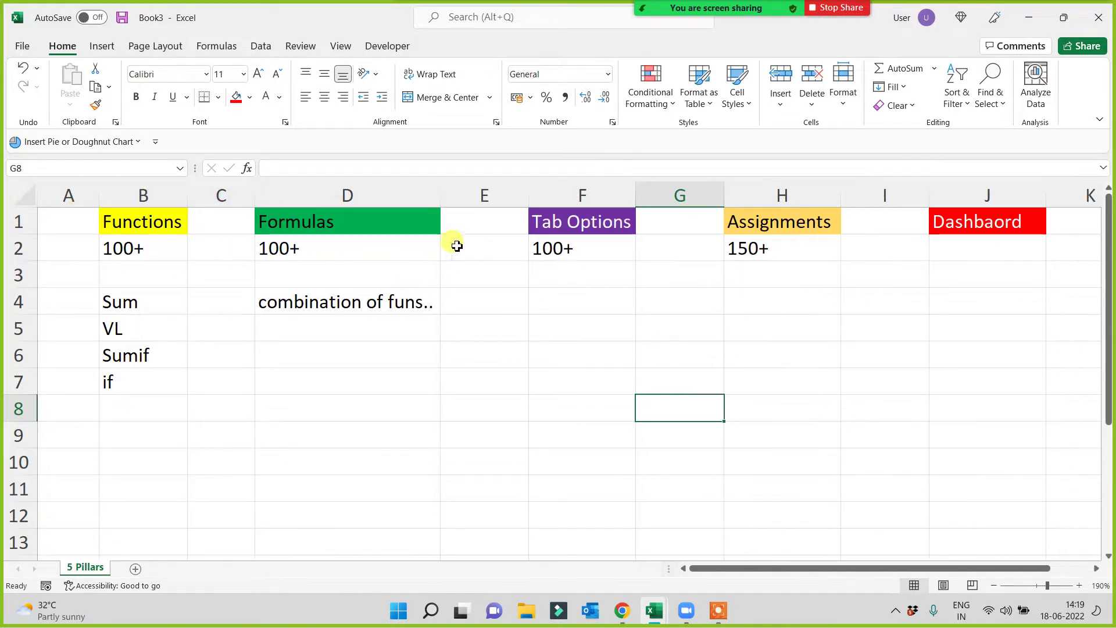
pyautogui.moveTo(528, 196); pyautogui.dragTo(500, 198)
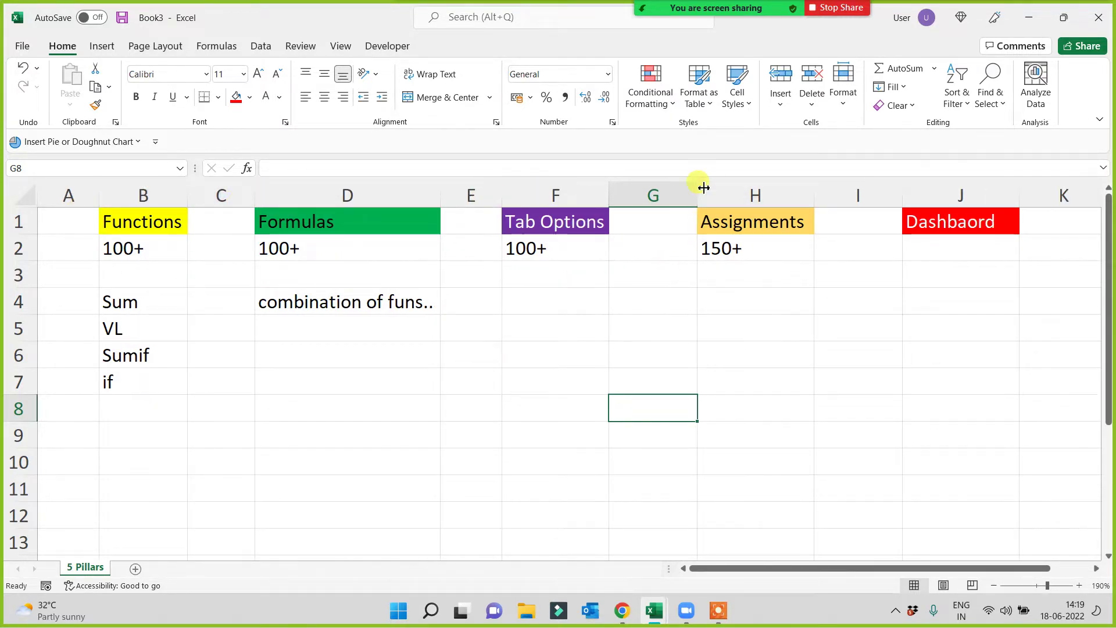
pyautogui.moveTo(697, 196); pyautogui.dragTo(684, 196)
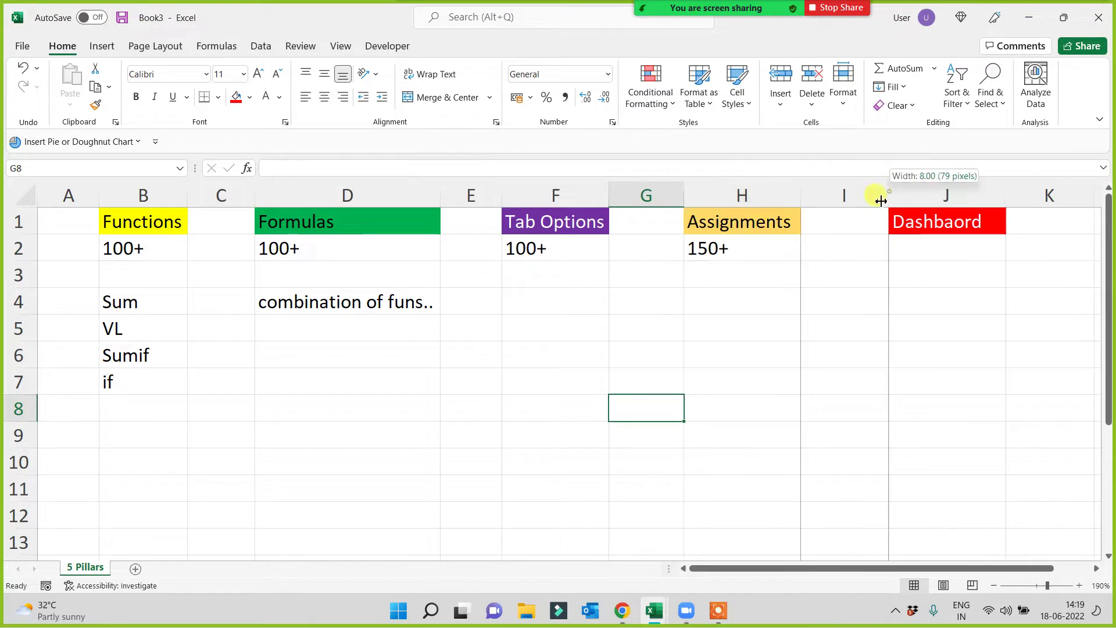
pyautogui.moveTo(889, 195); pyautogui.dragTo(872, 195)
pyautogui.click(756, 380)
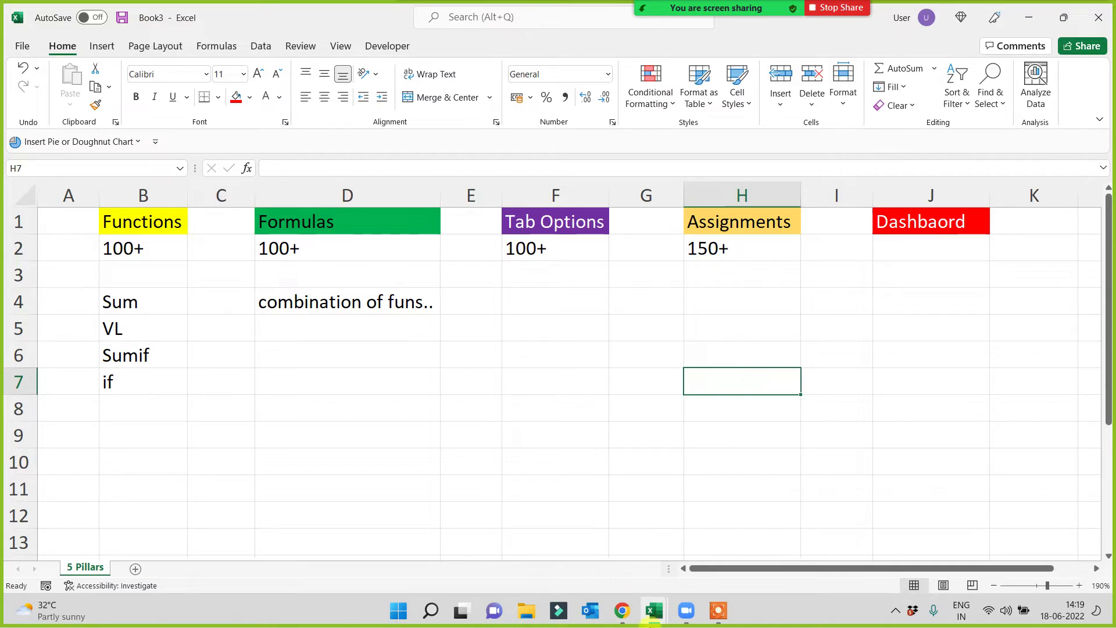
# Open DASHBAORD 10AM NEW.xlsx from the Recent workbooks list
pyautogui.click(22, 46)
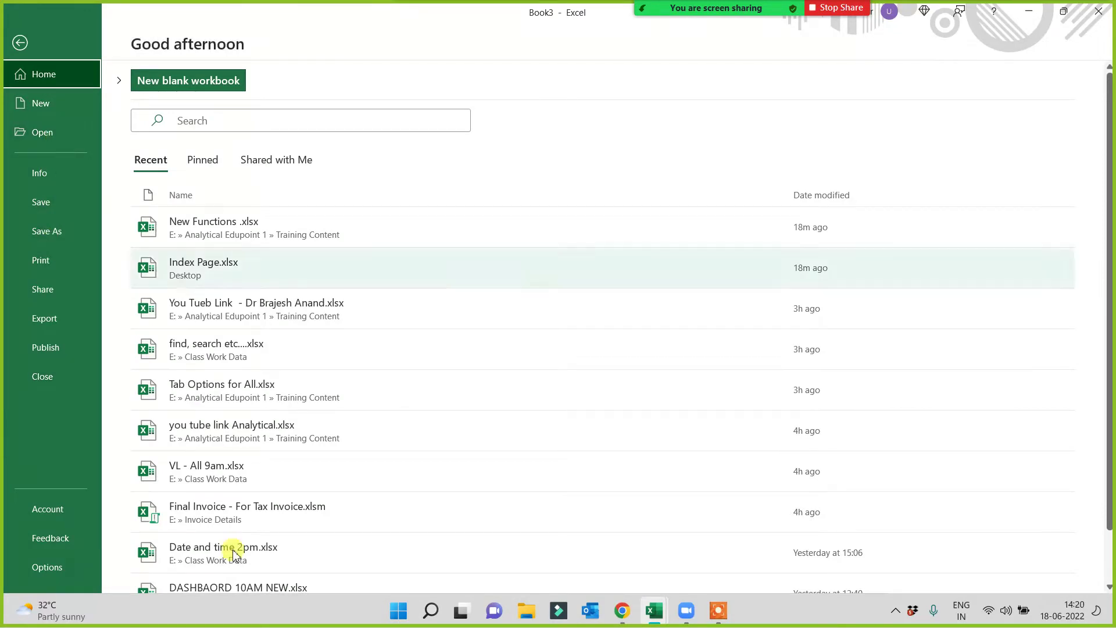
pyautogui.click(232, 587)
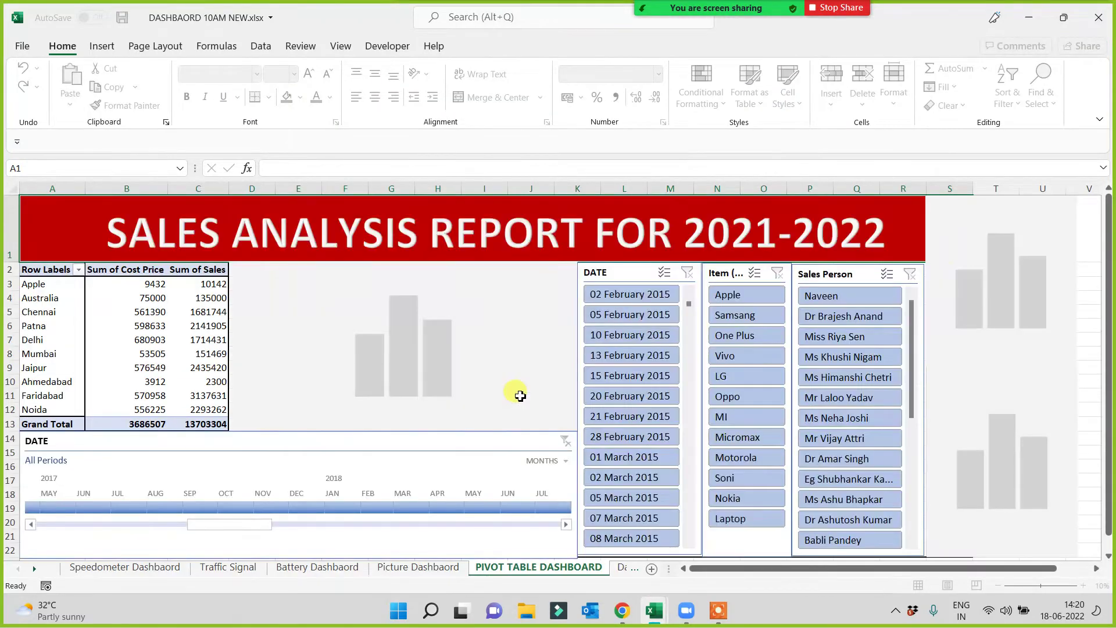
# Switch to the Data1 sheet and select its Emp_ID, Name, Picture and year columns
pyautogui.click(35, 568)
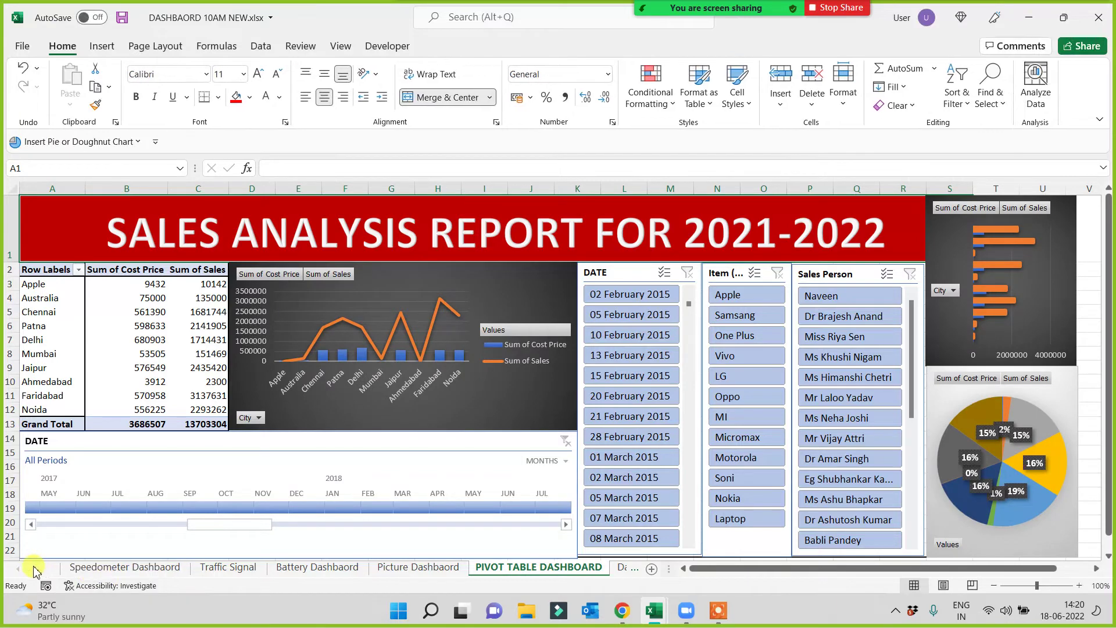
pyautogui.click(34, 568)
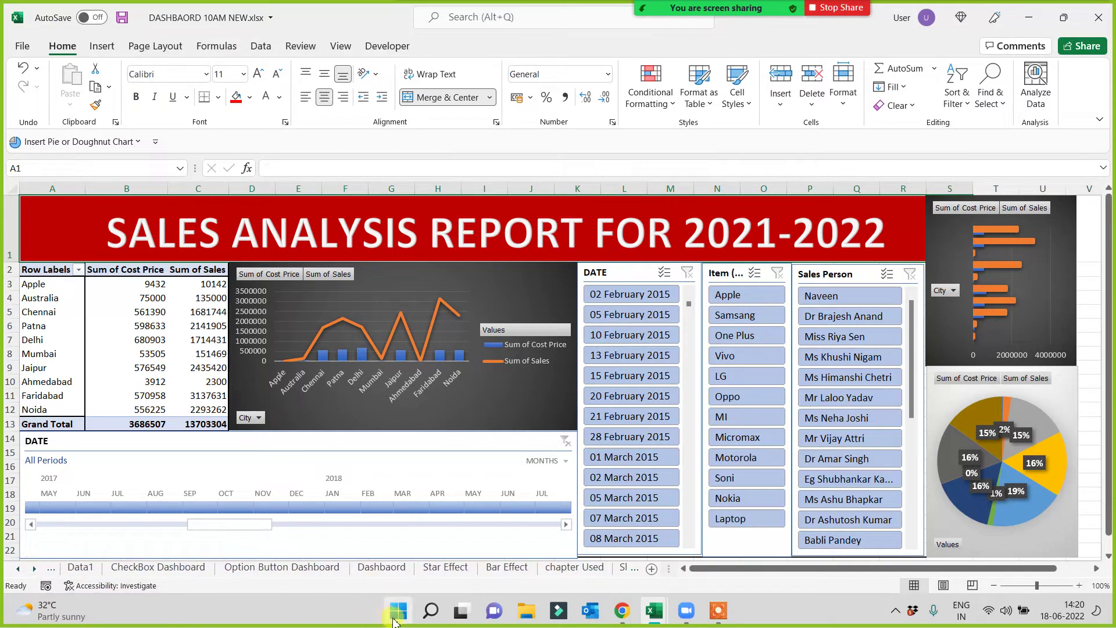
pyautogui.click(81, 567)
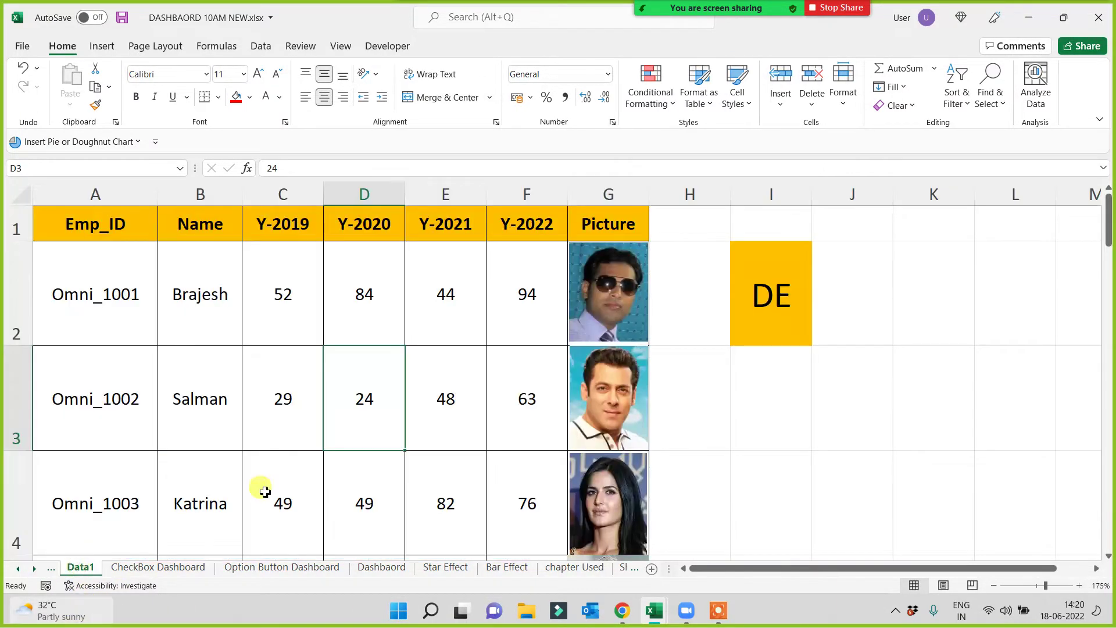
pyautogui.click(97, 194)
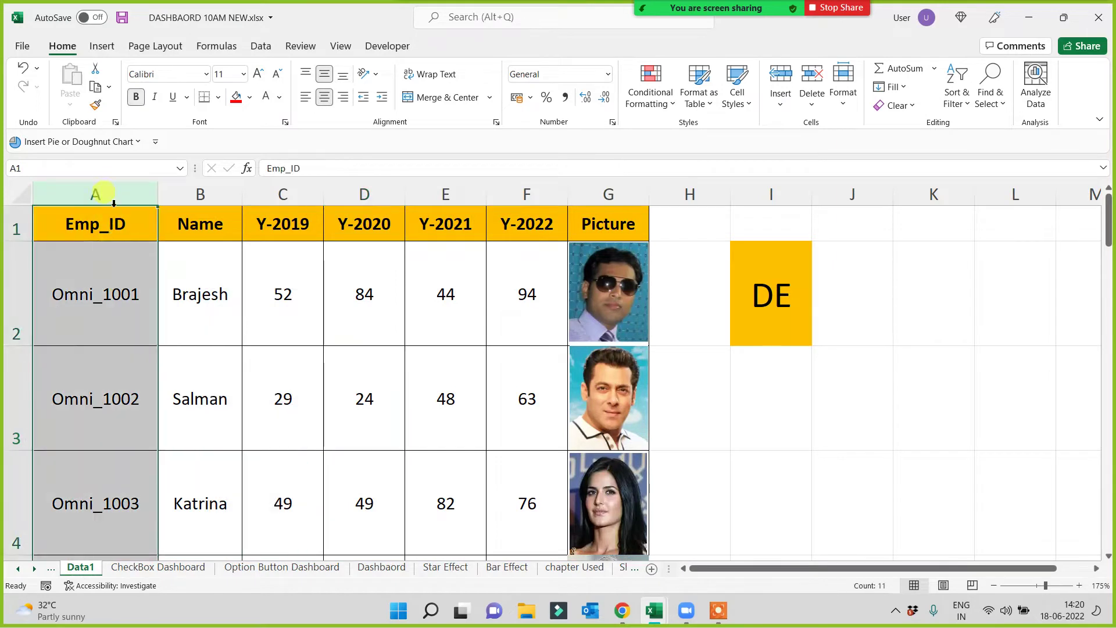
pyautogui.click(212, 193)
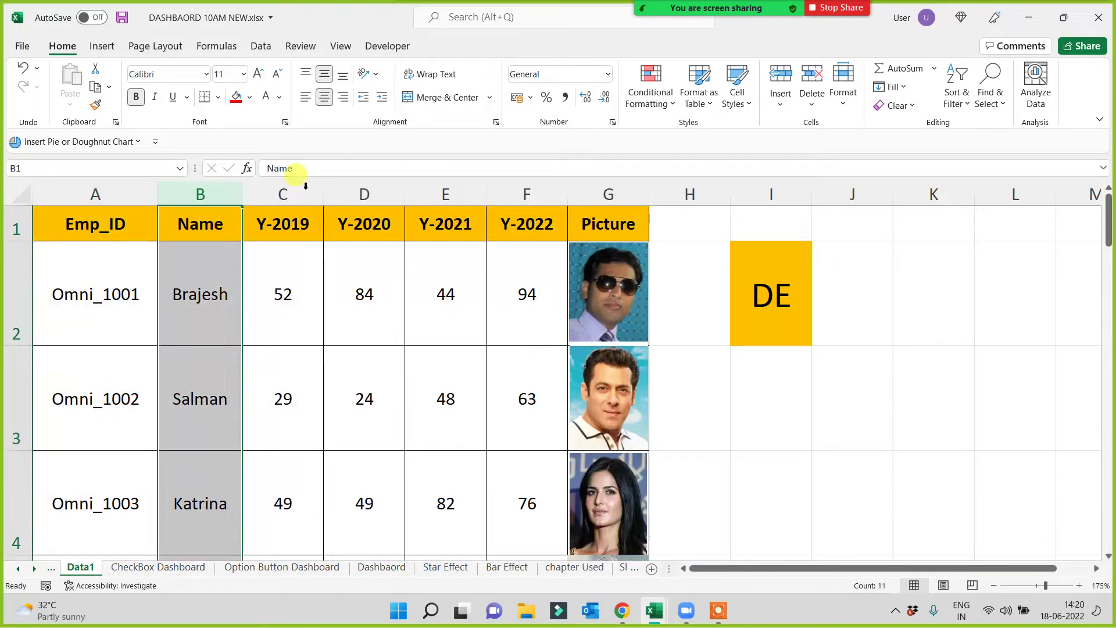
pyautogui.click(593, 193)
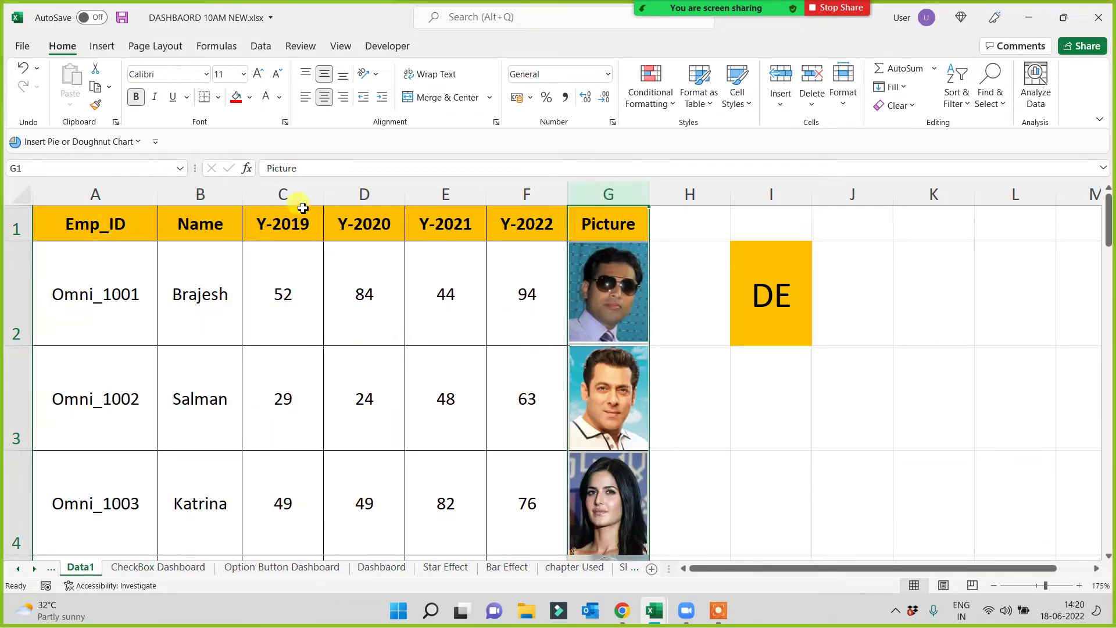
pyautogui.moveTo(287, 194); pyautogui.dragTo(498, 198)
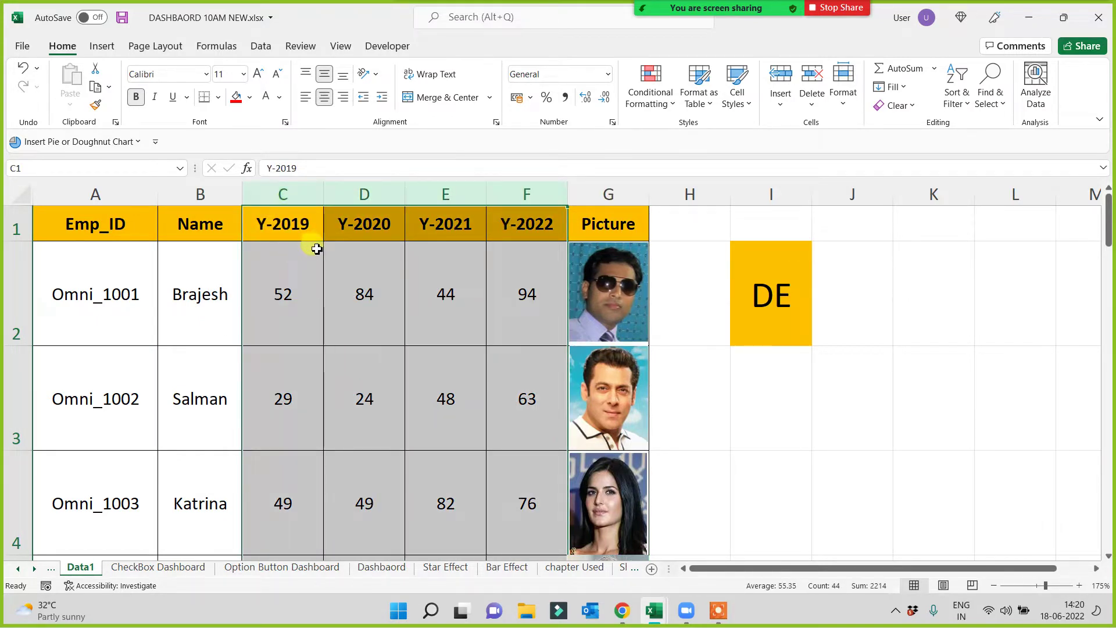
# Select the first employee's values C2:F2, the table block A1:G4 and the I2 box
pyautogui.click(295, 303)
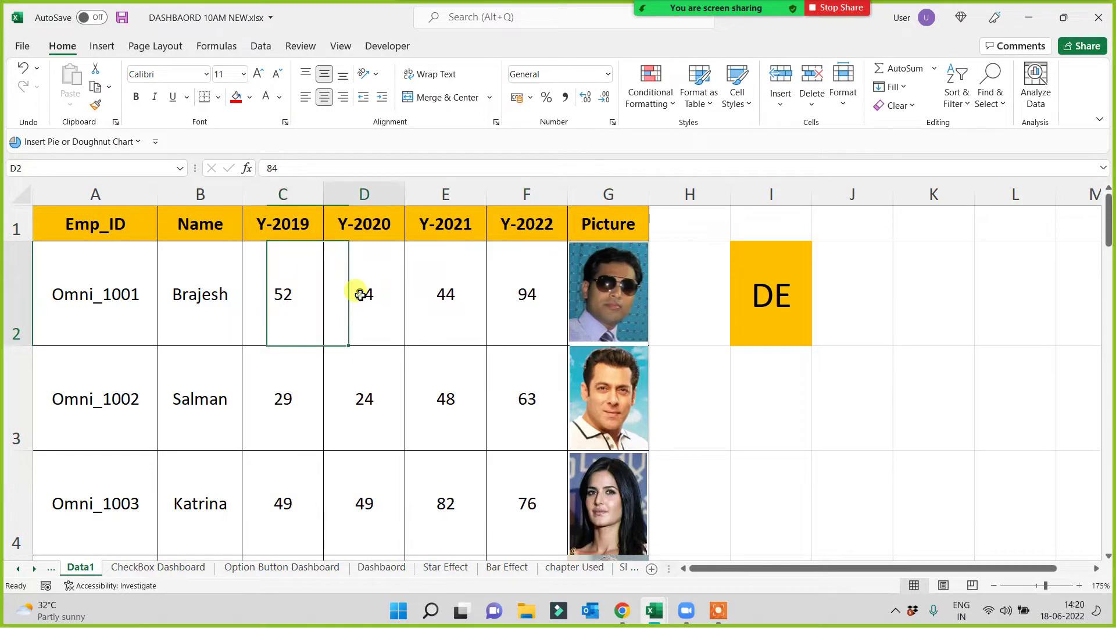
pyautogui.moveTo(296, 303)
pyautogui.mouseDown()
pyautogui.moveTo(506, 316)
pyautogui.moveTo(298, 323)
pyautogui.mouseUp()
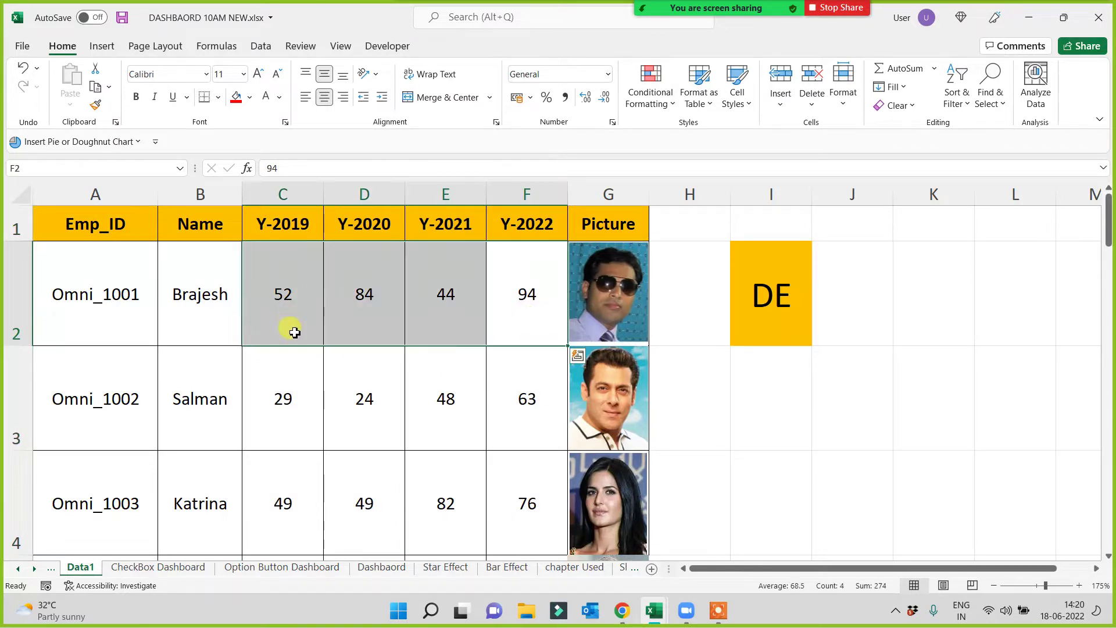
pyautogui.click(88, 218)
pyautogui.moveTo(151, 252); pyautogui.dragTo(616, 500)
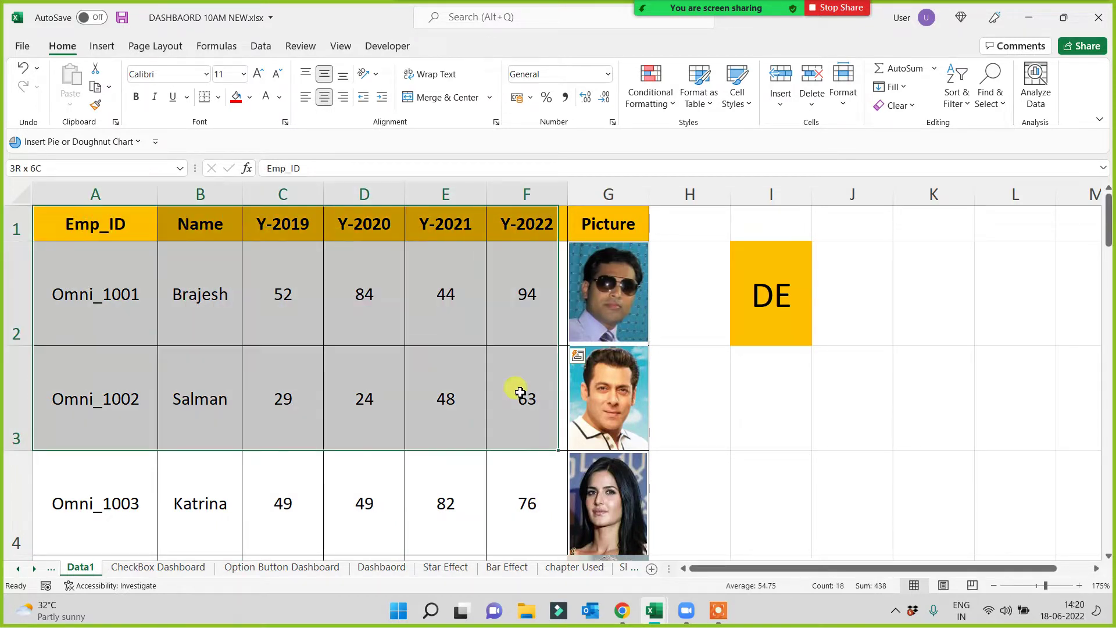
pyautogui.click(299, 381)
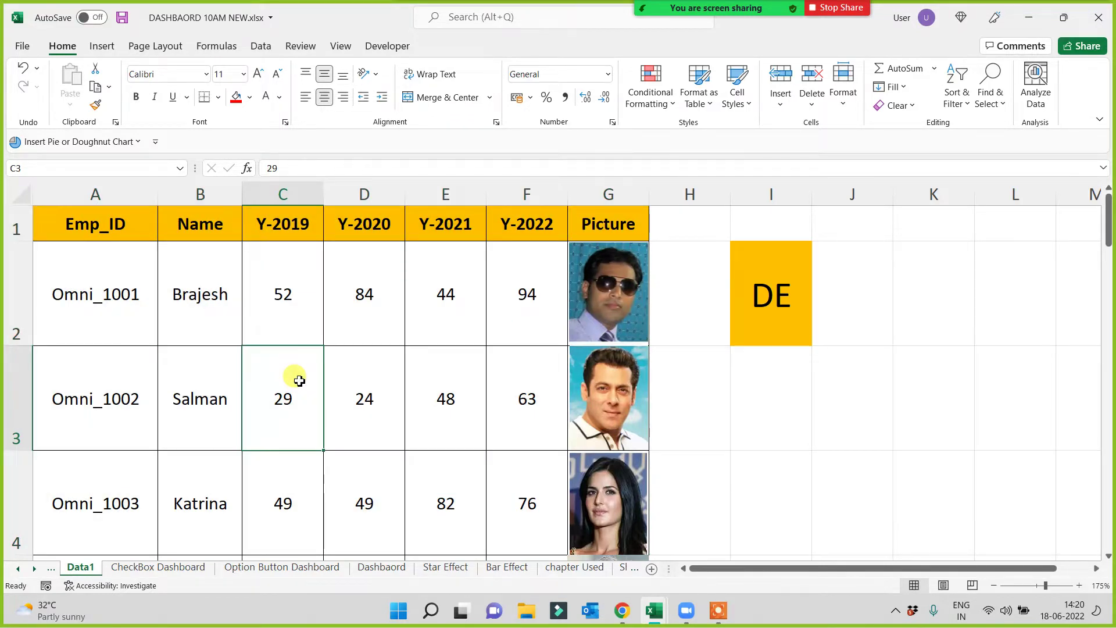
pyautogui.click(801, 288)
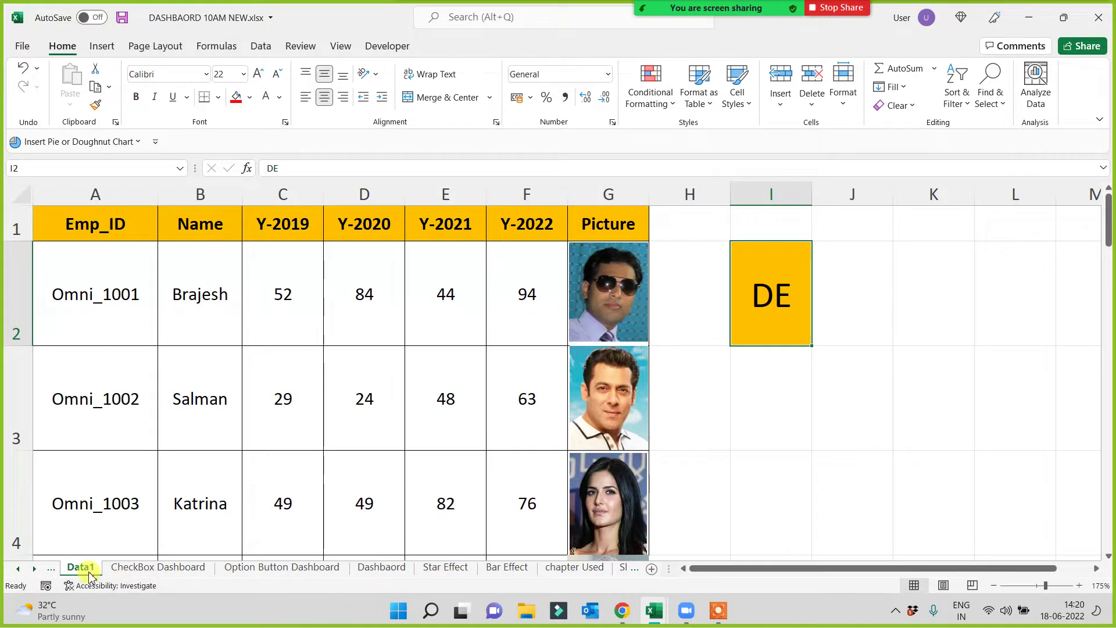
# Scroll the sheet tabs back and open the Picture Dashbaord sheet
pyautogui.click(18, 568)
pyautogui.click(18, 569)
pyautogui.click(18, 569)
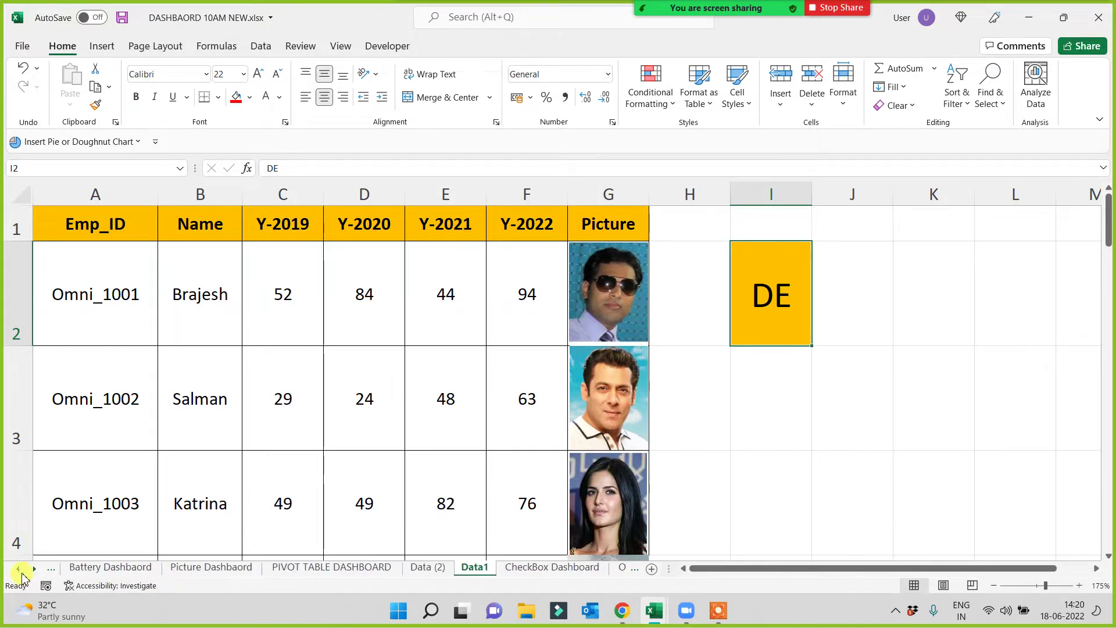
pyautogui.click(18, 568)
pyautogui.click(294, 570)
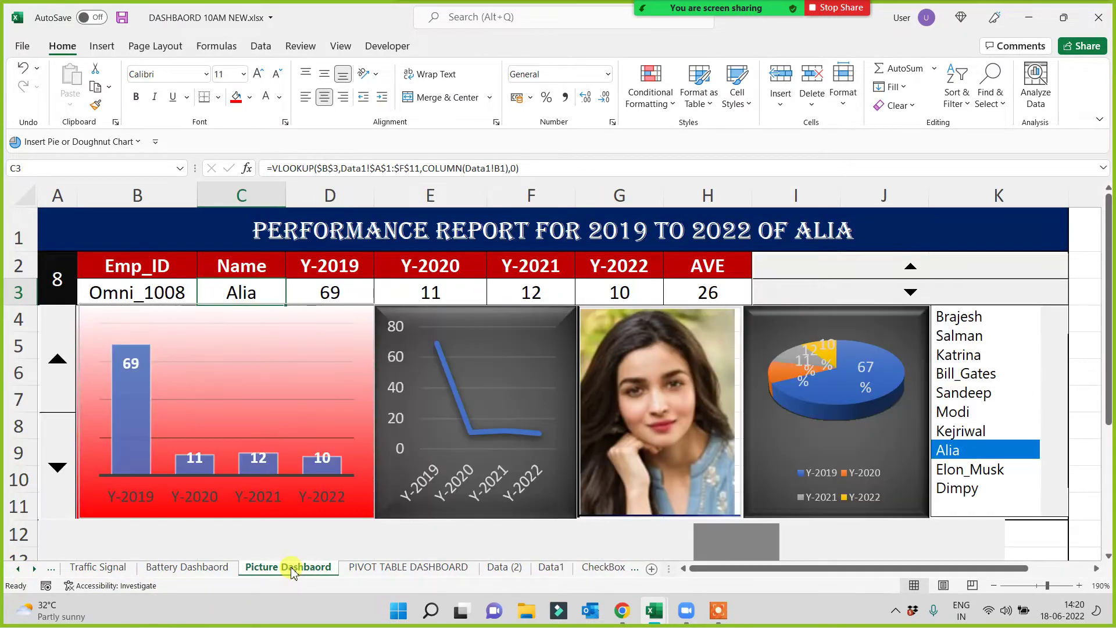
# Show the first through eighth employees' reports from the list box
pyautogui.click(958, 317)
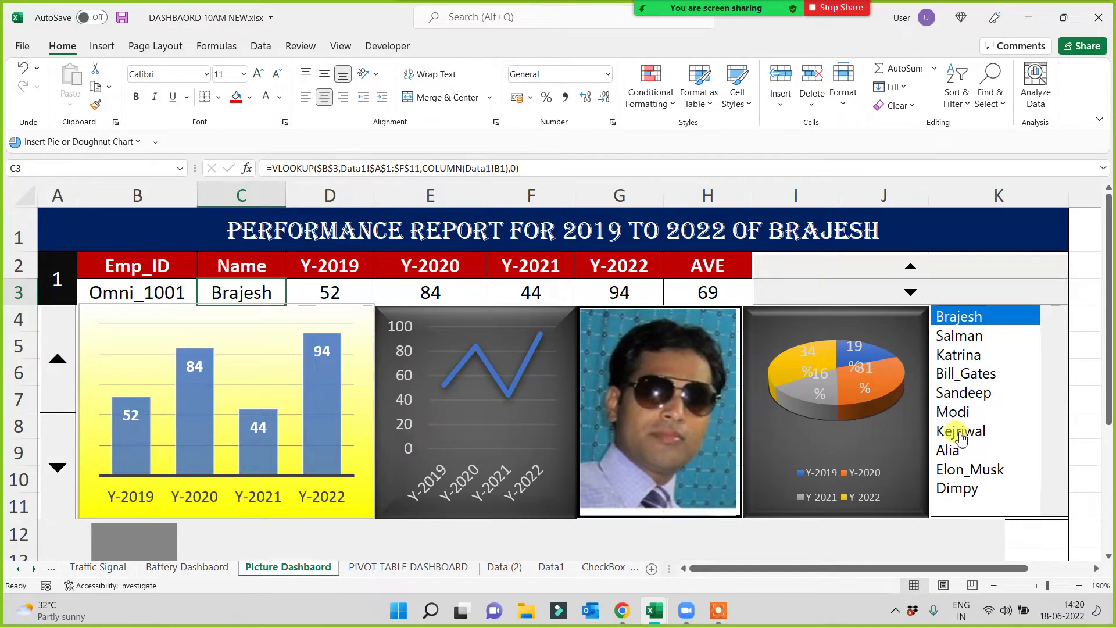
pyautogui.click(959, 337)
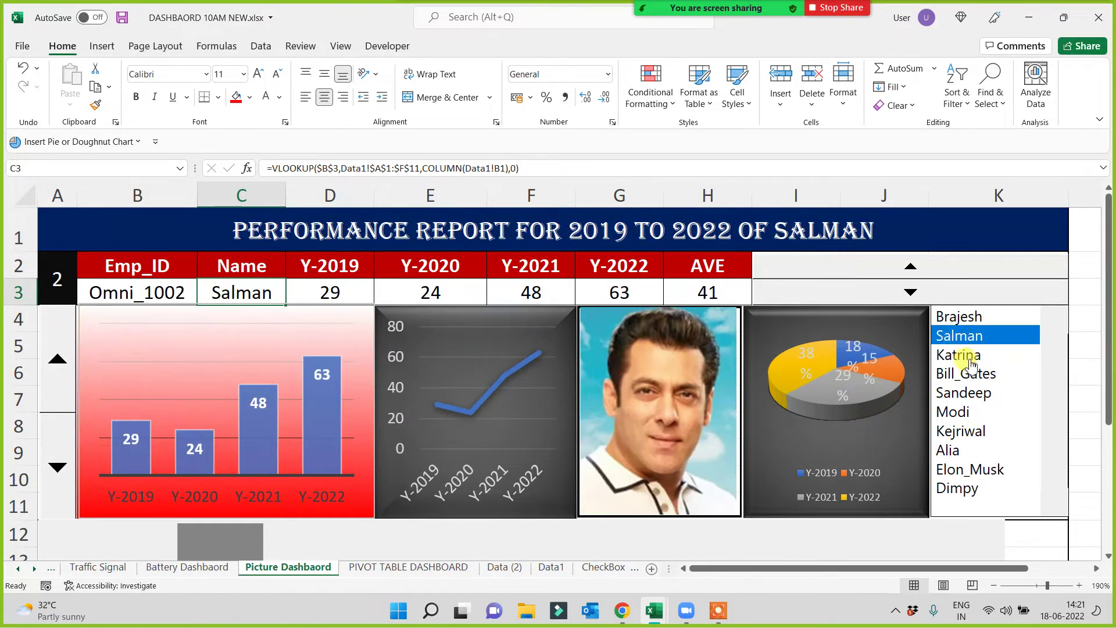
pyautogui.click(959, 356)
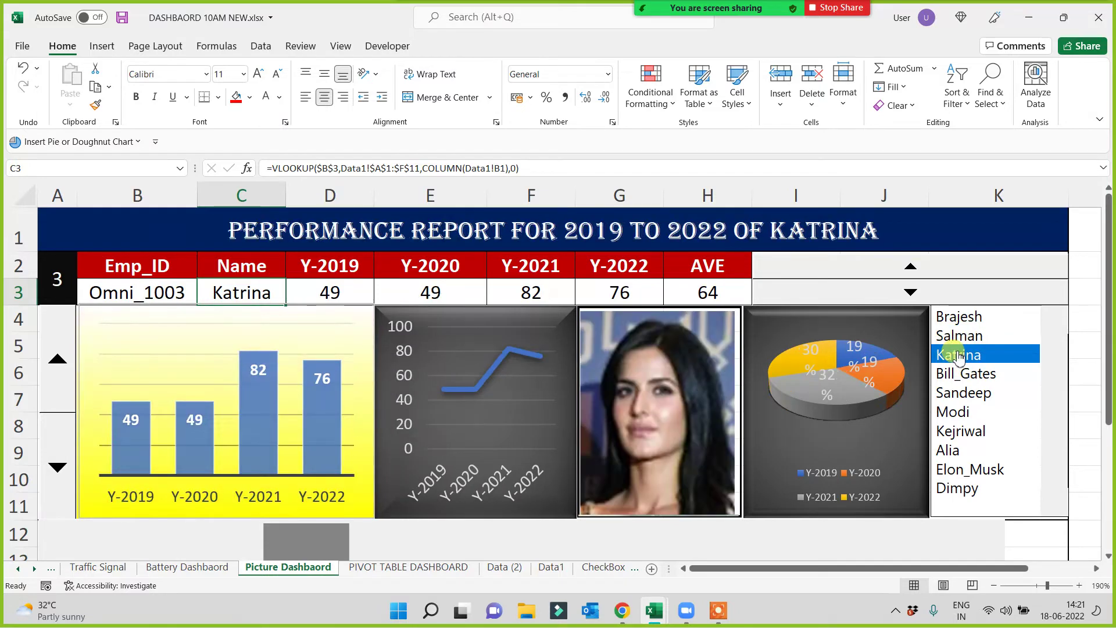
pyautogui.click(959, 451)
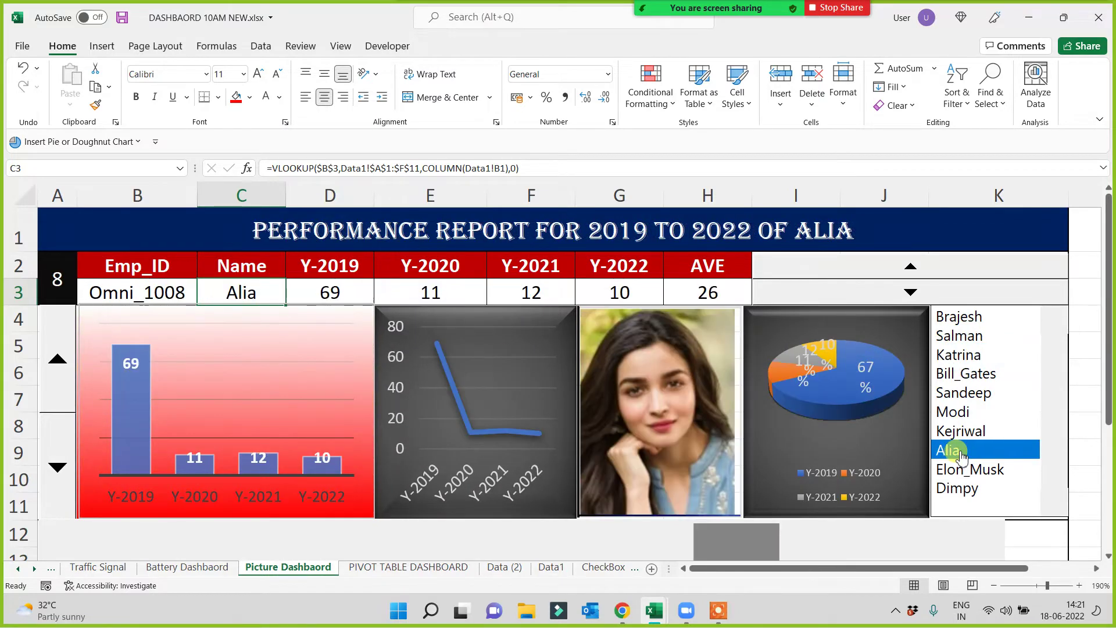
pyautogui.click(964, 413)
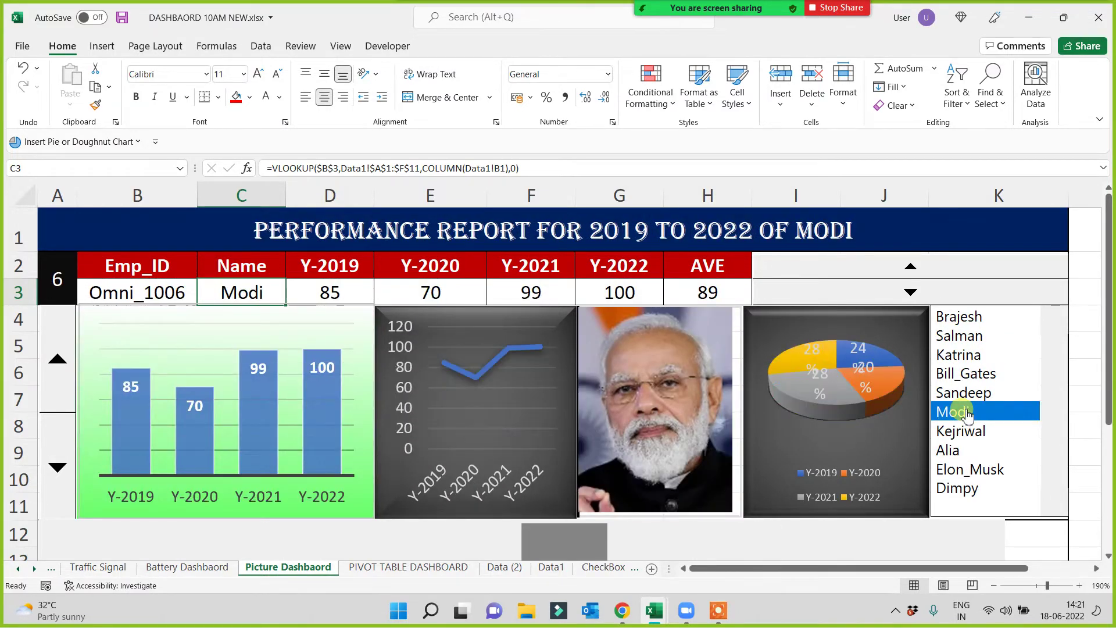
pyautogui.click(962, 375)
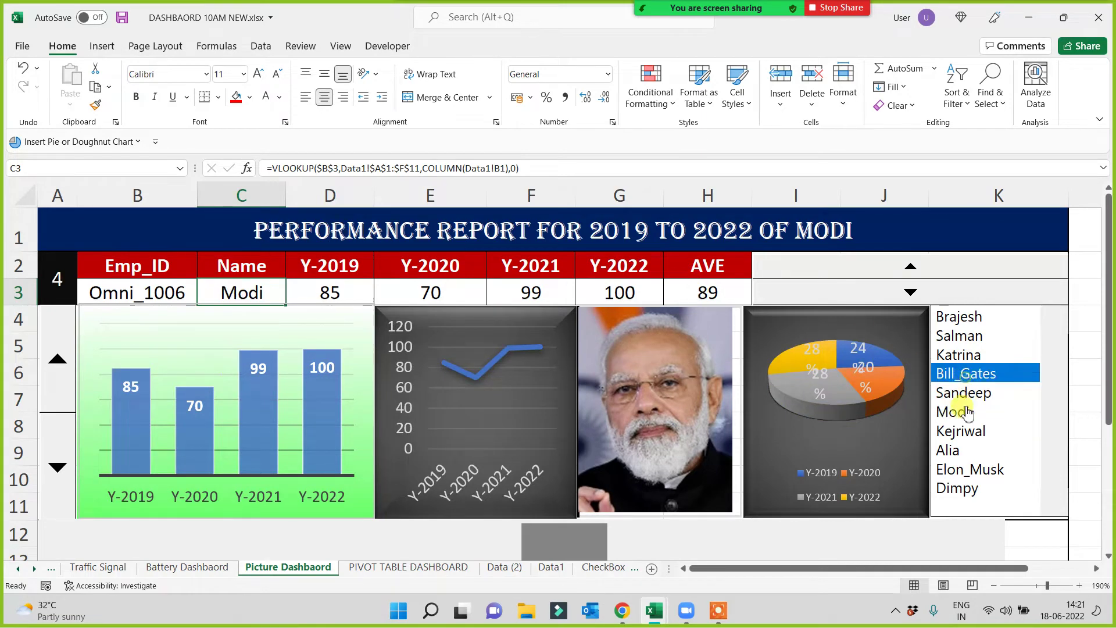
pyautogui.click(962, 395)
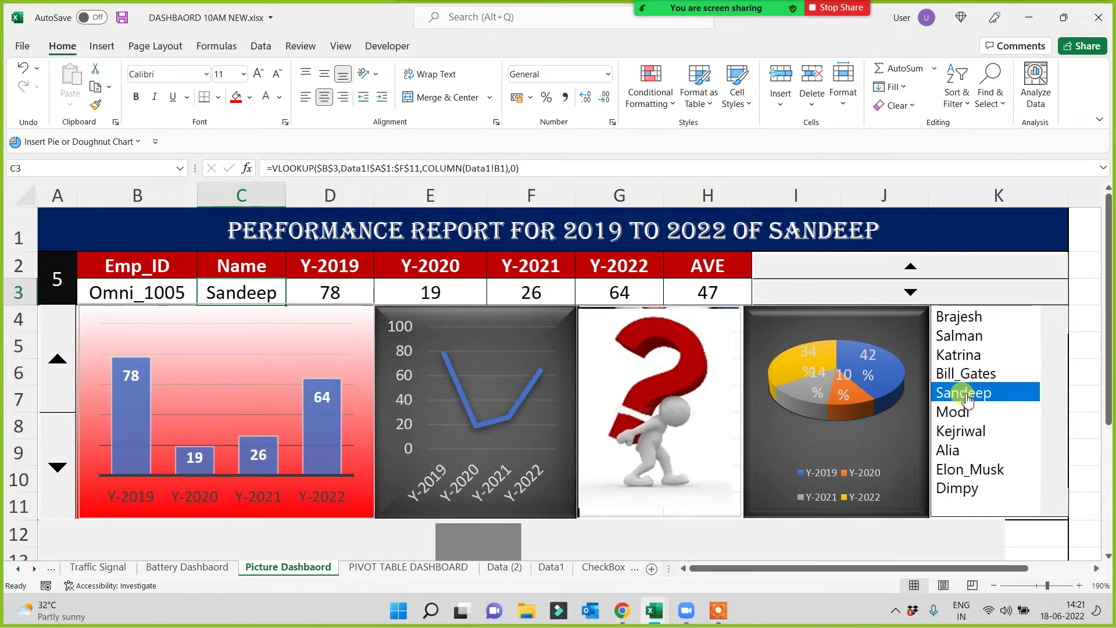
# Inspect the lookup formulas in B3, C3, C2 and the report title
pyautogui.click(167, 293)
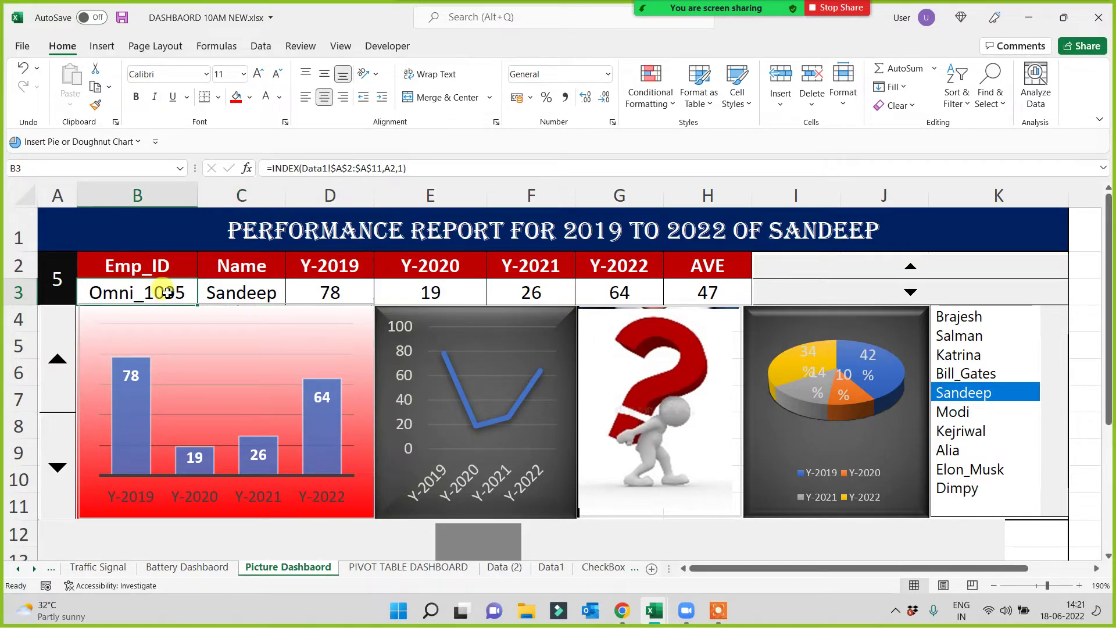
pyautogui.click(259, 293)
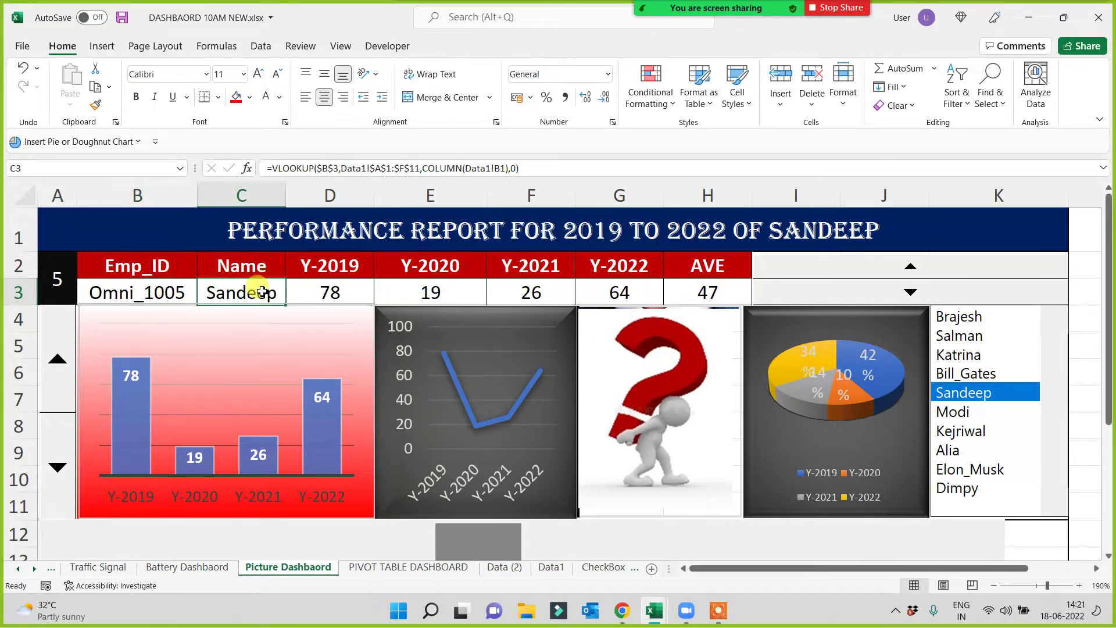
pyautogui.click(261, 261)
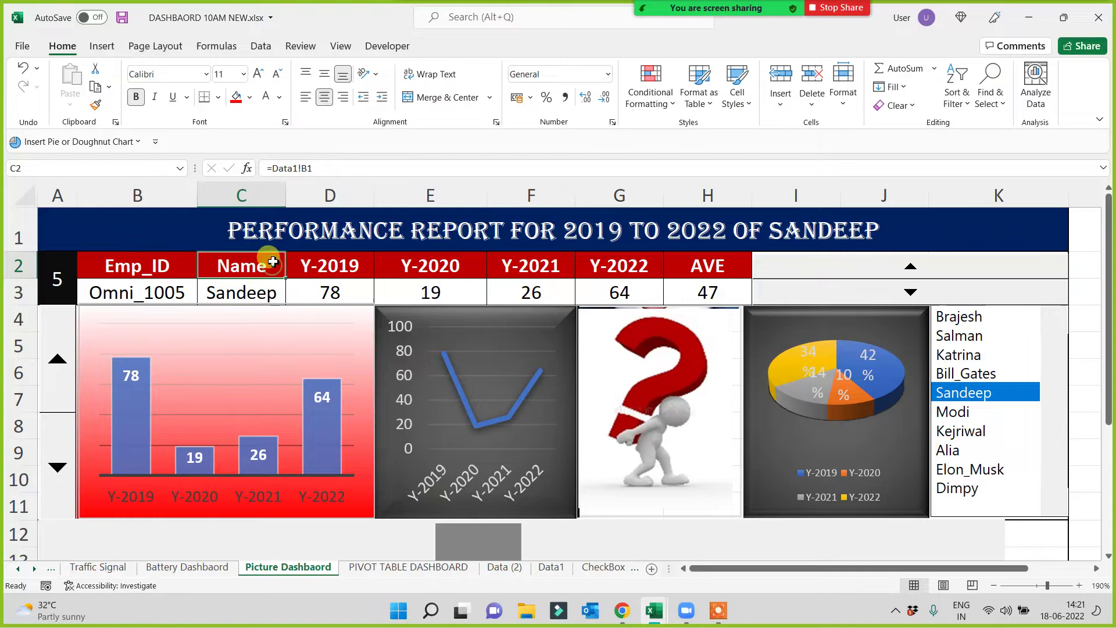
pyautogui.click(353, 228)
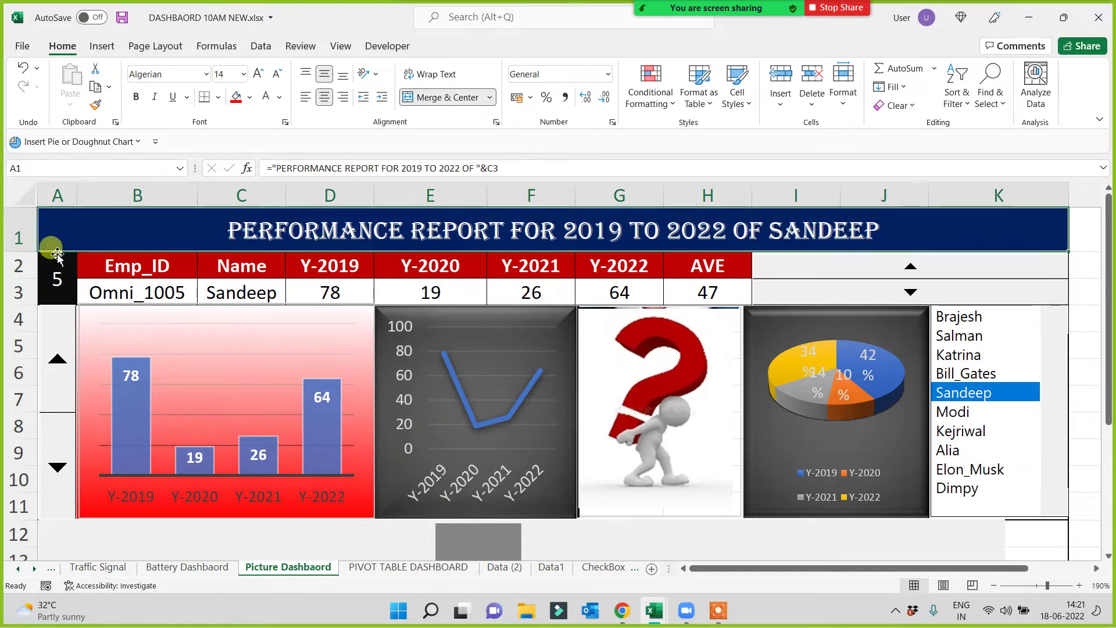
# Cycle through more employees, ending on the eighth employee's report (69, 11, 12, 10)
pyautogui.click(959, 316)
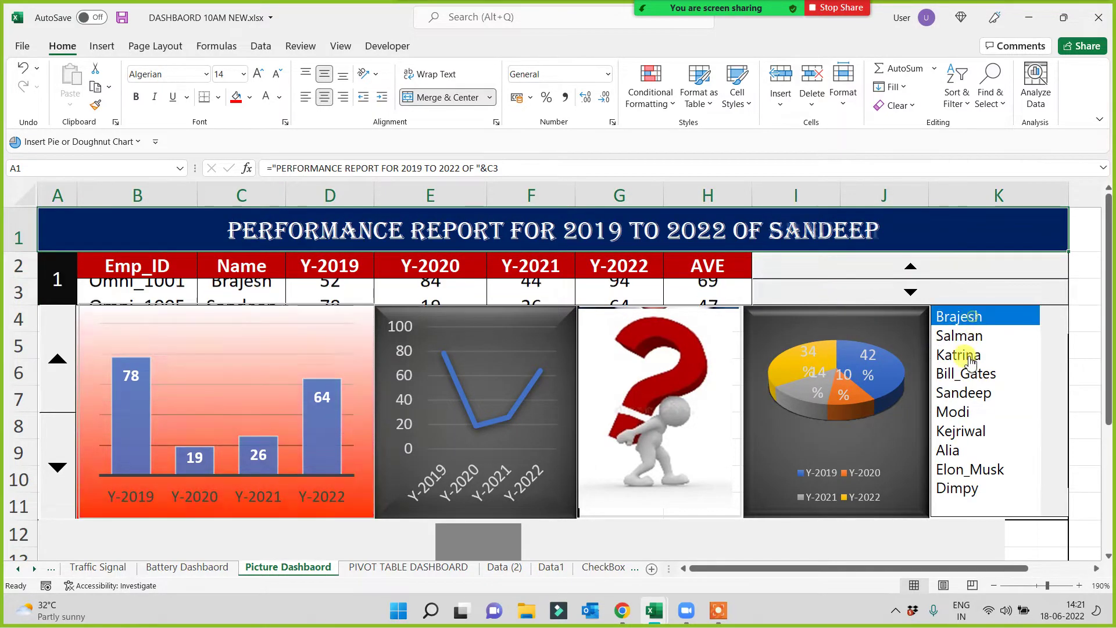
pyautogui.click(960, 355)
pyautogui.click(953, 411)
pyautogui.click(948, 450)
pyautogui.click(955, 487)
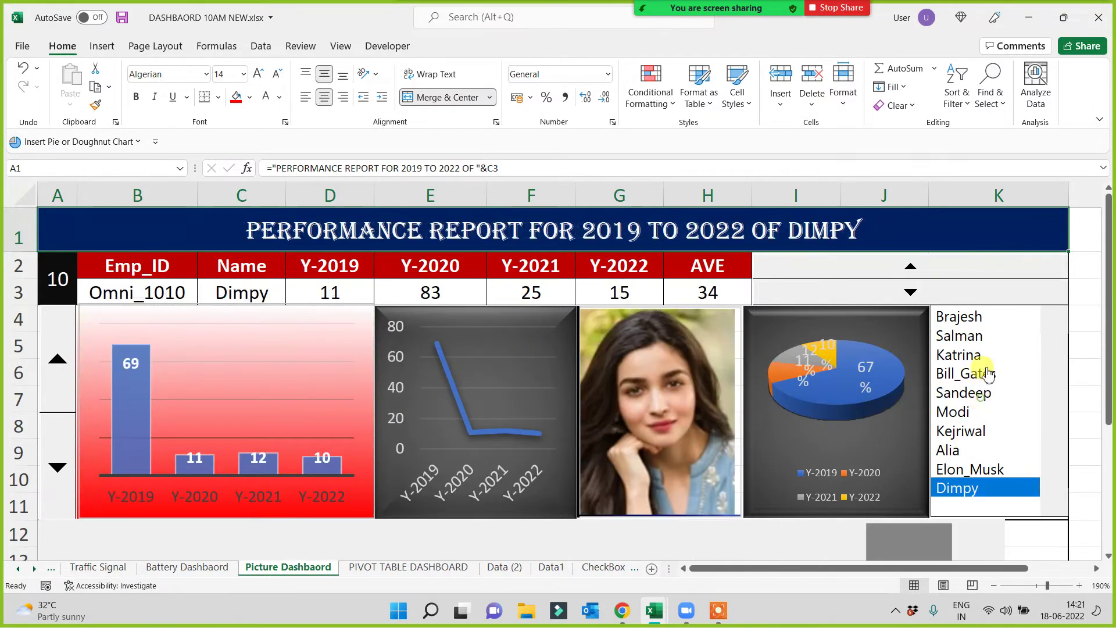
pyautogui.click(987, 355)
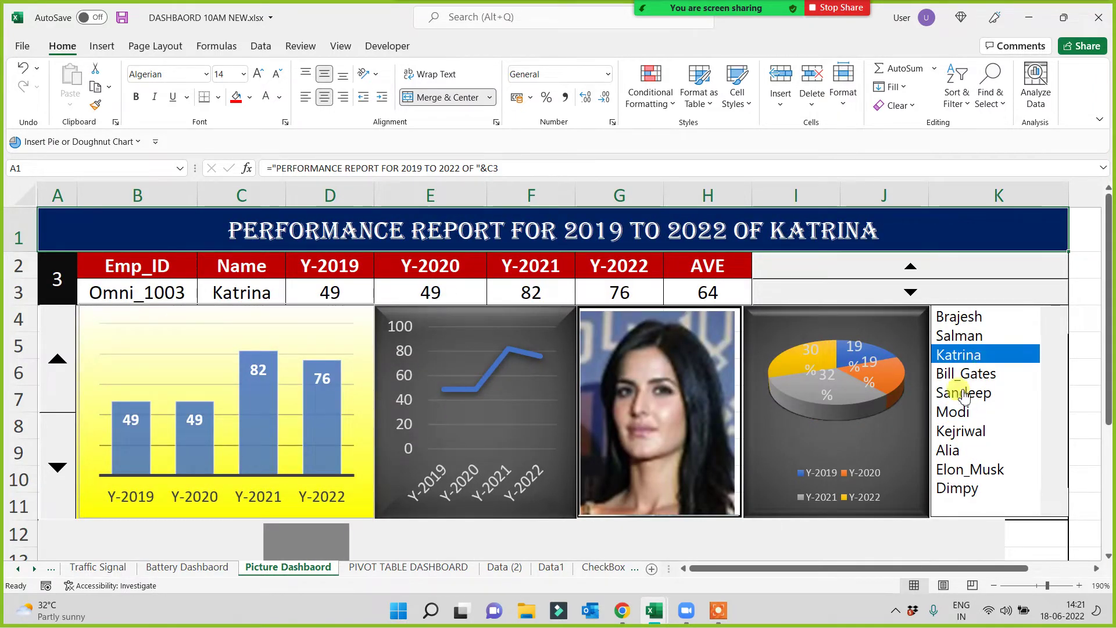
pyautogui.click(951, 488)
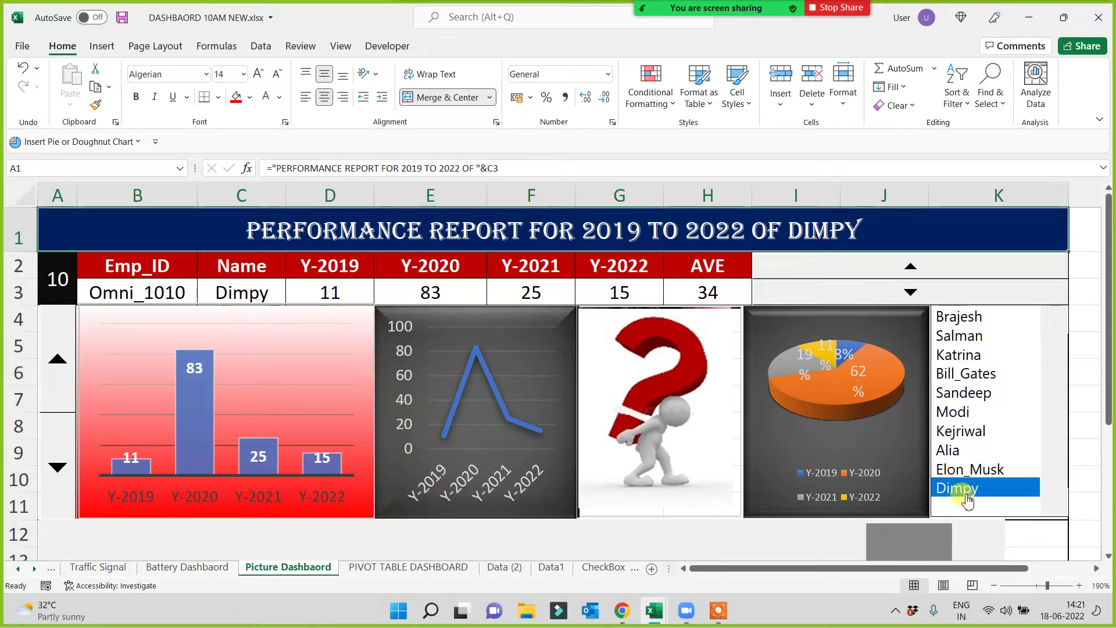
pyautogui.click(960, 469)
pyautogui.click(965, 452)
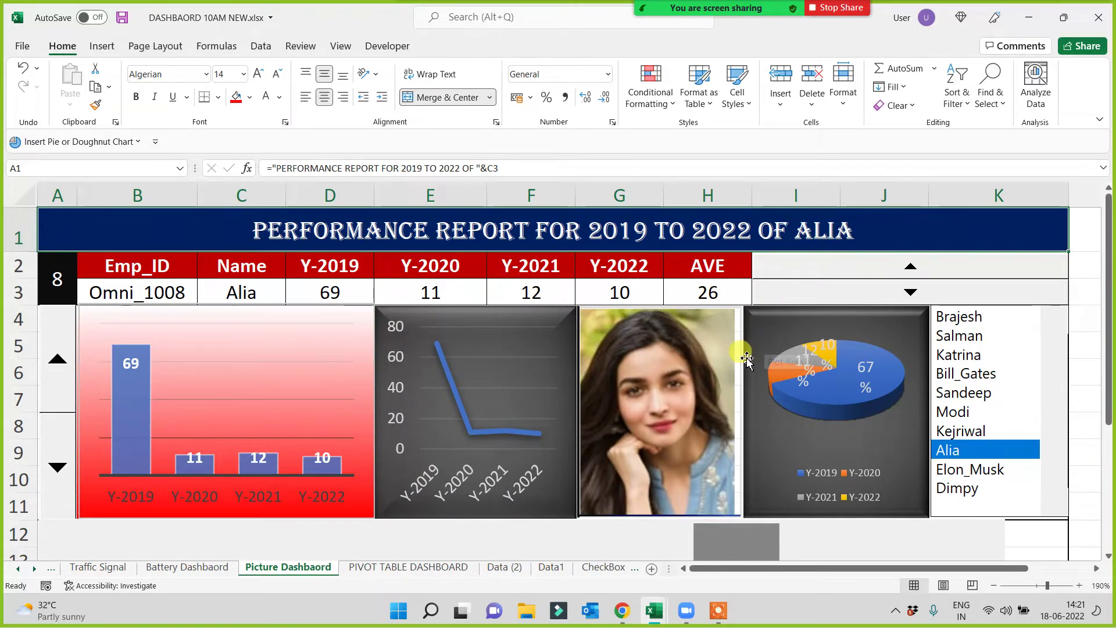
# Rename the tenth employee in Data1 cell B11 and select that employee's row
pyautogui.click(549, 567)
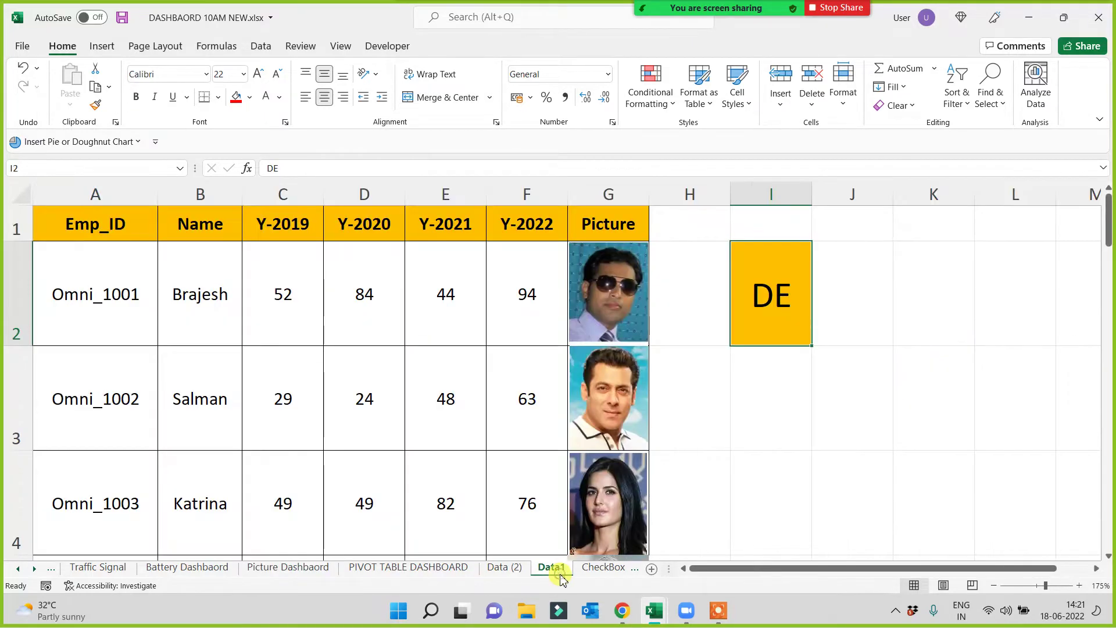
pyautogui.scroll(-2, 467, 453)
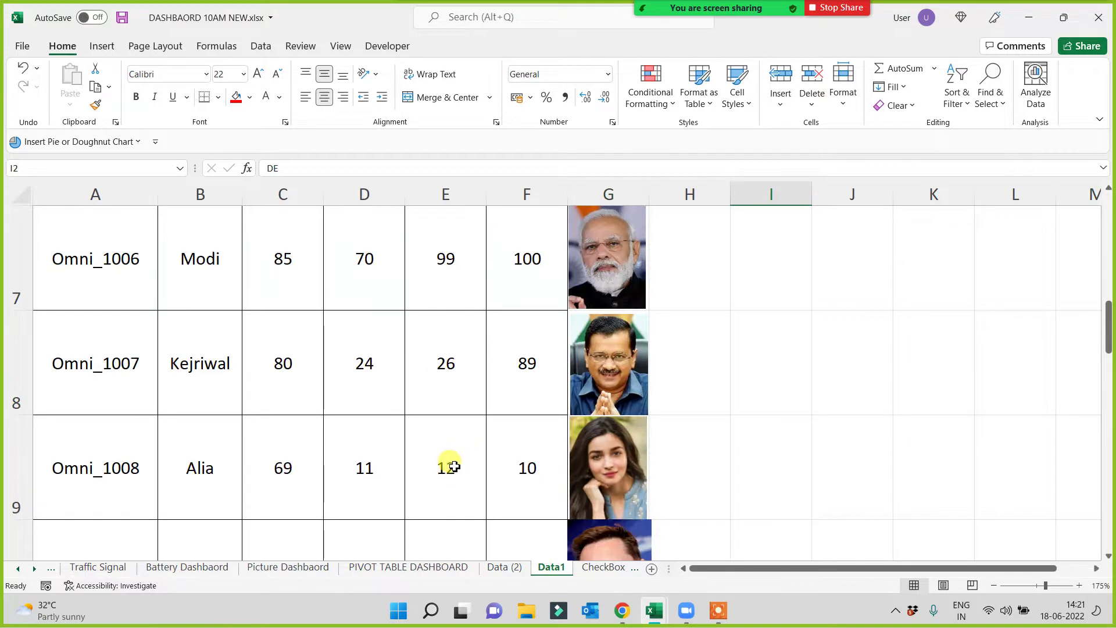
pyautogui.scroll(-1, 454, 466)
pyautogui.click(184, 407)
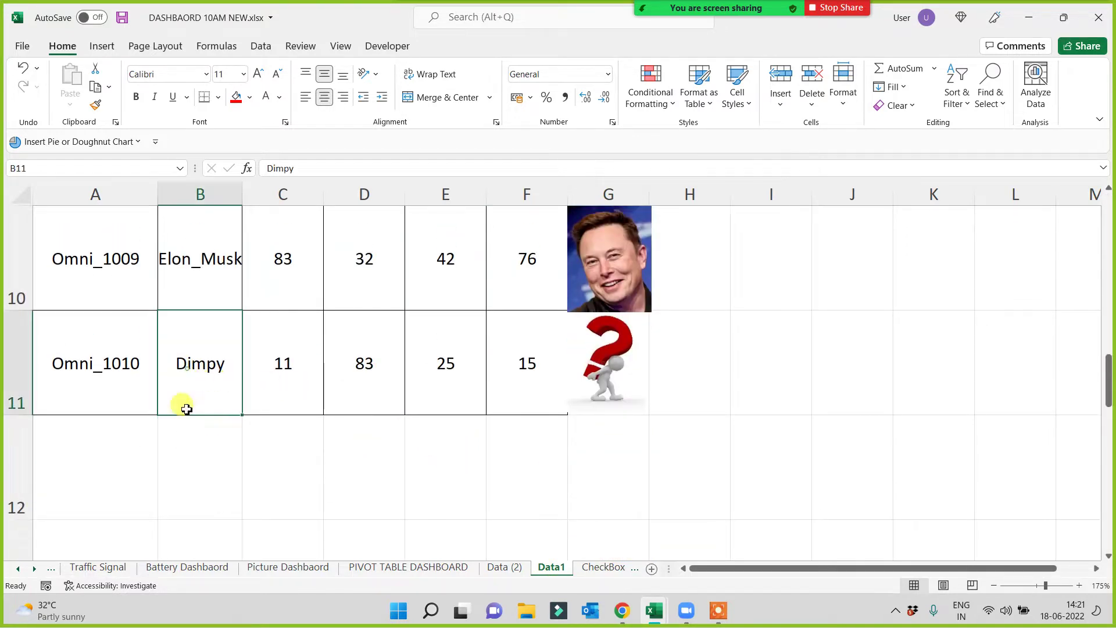
pyautogui.write('Di')
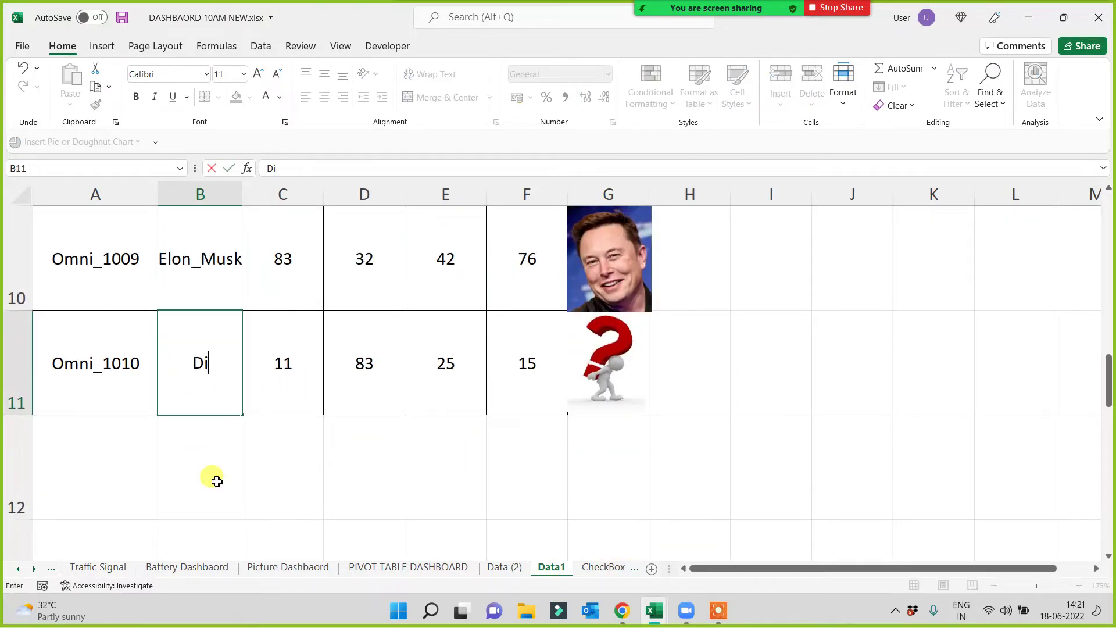
pyautogui.click(248, 523)
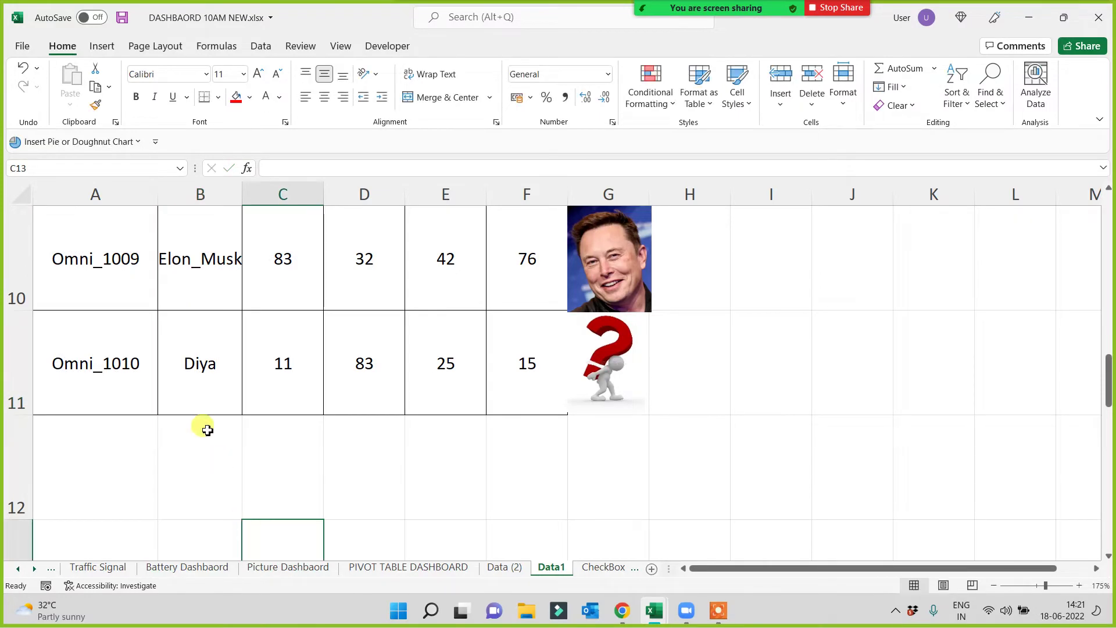
pyautogui.click(114, 350)
pyautogui.moveTo(115, 350); pyautogui.dragTo(527, 363)
pyautogui.scroll(3, 748, 353)
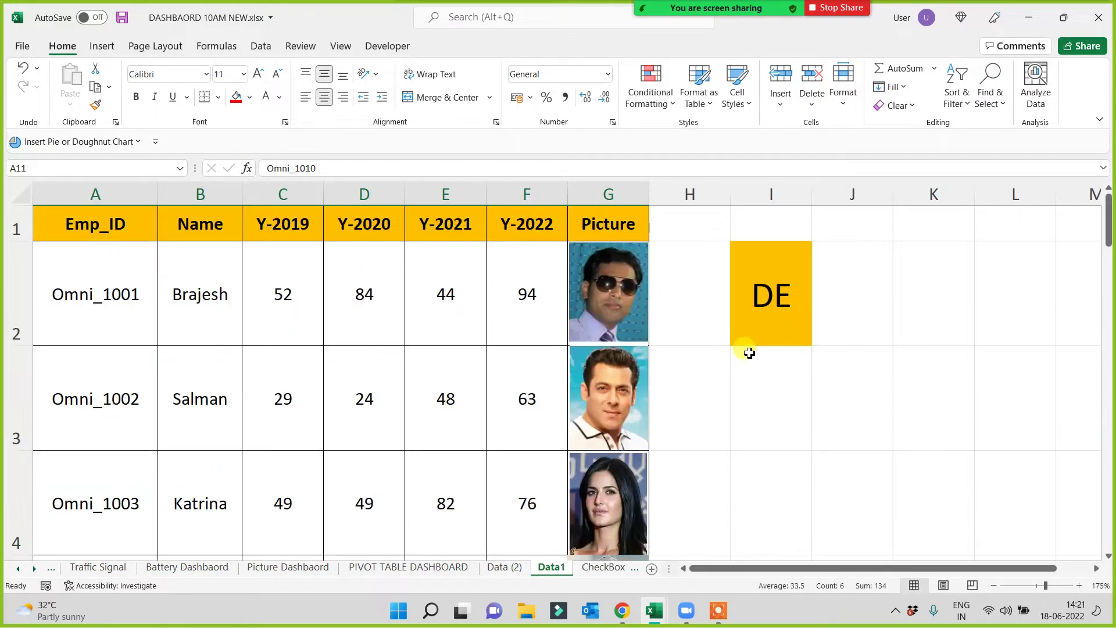
# Check the renamed employee on the Battery and Picture dashboards, then open Traffic Signal
pyautogui.click(157, 573)
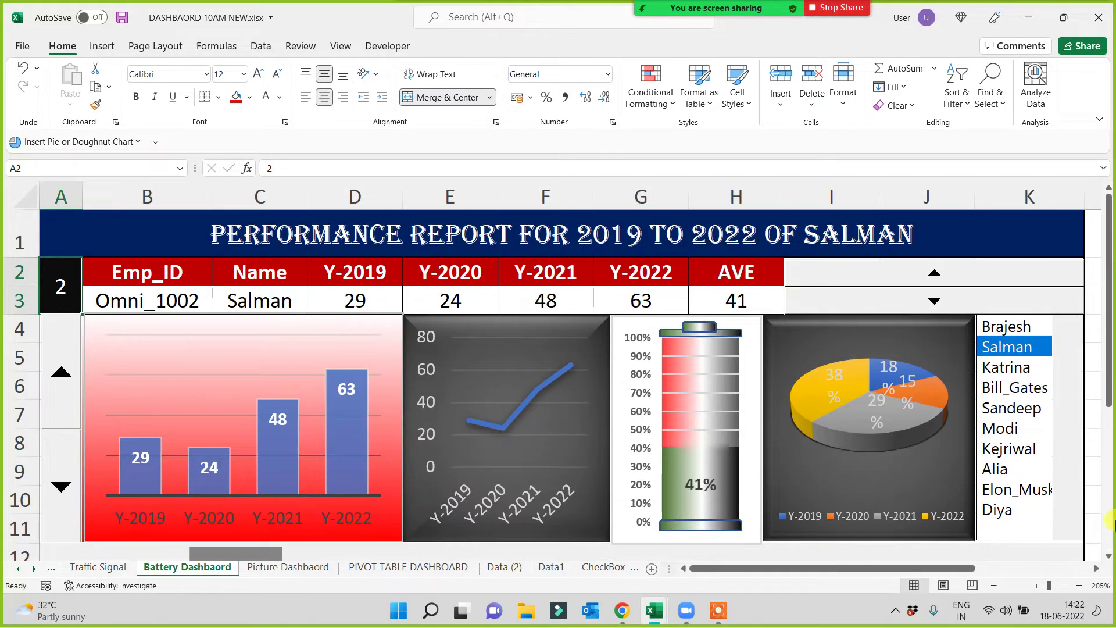
pyautogui.click(999, 520)
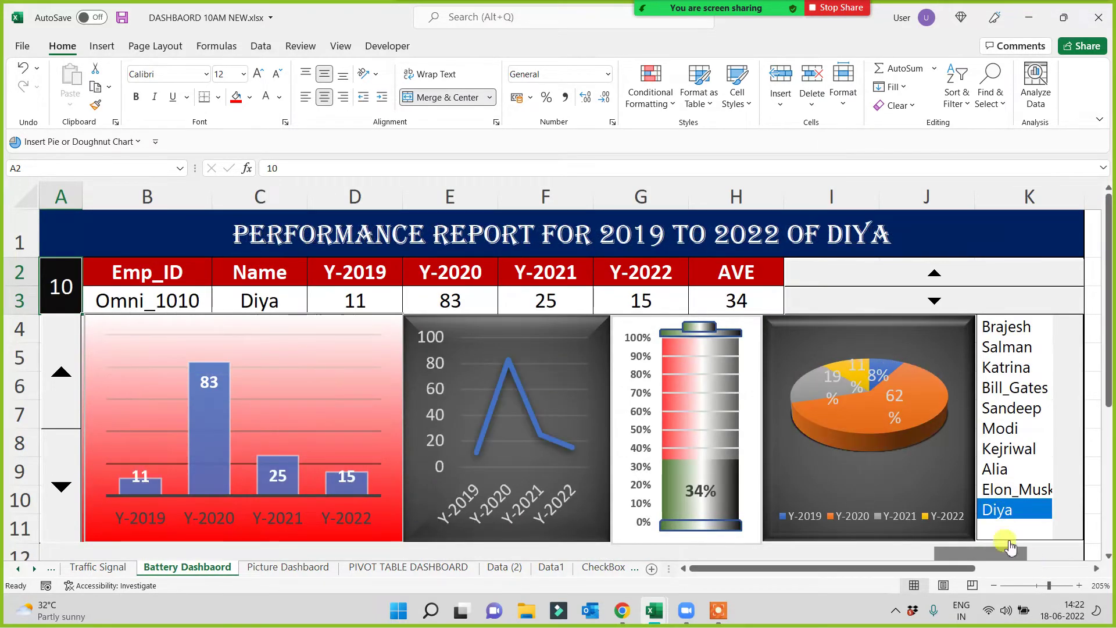
pyautogui.click(286, 568)
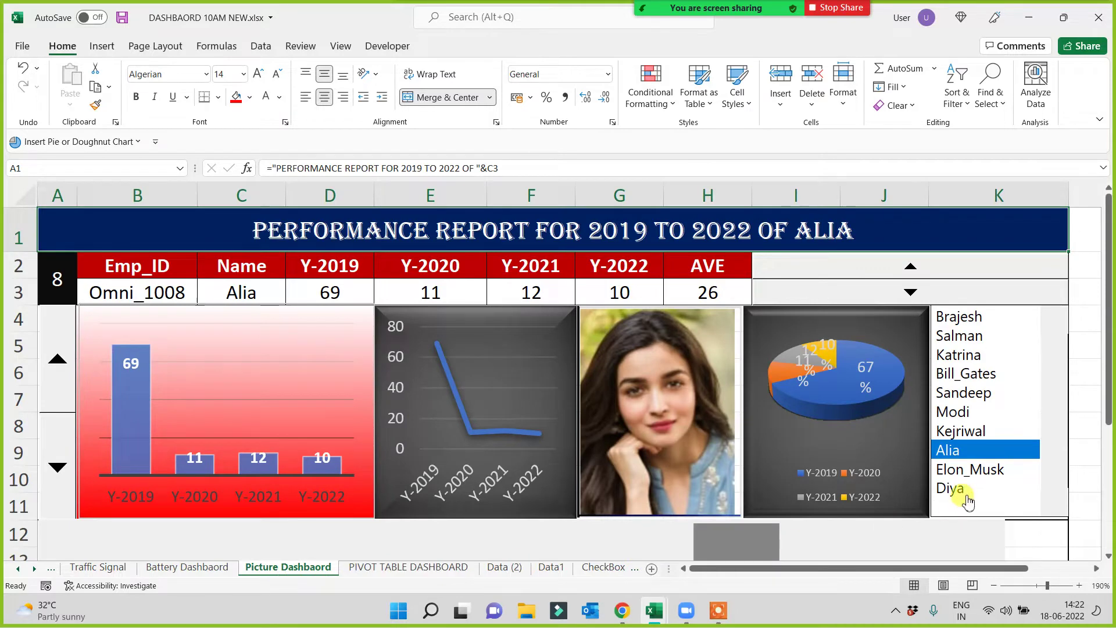
pyautogui.click(951, 489)
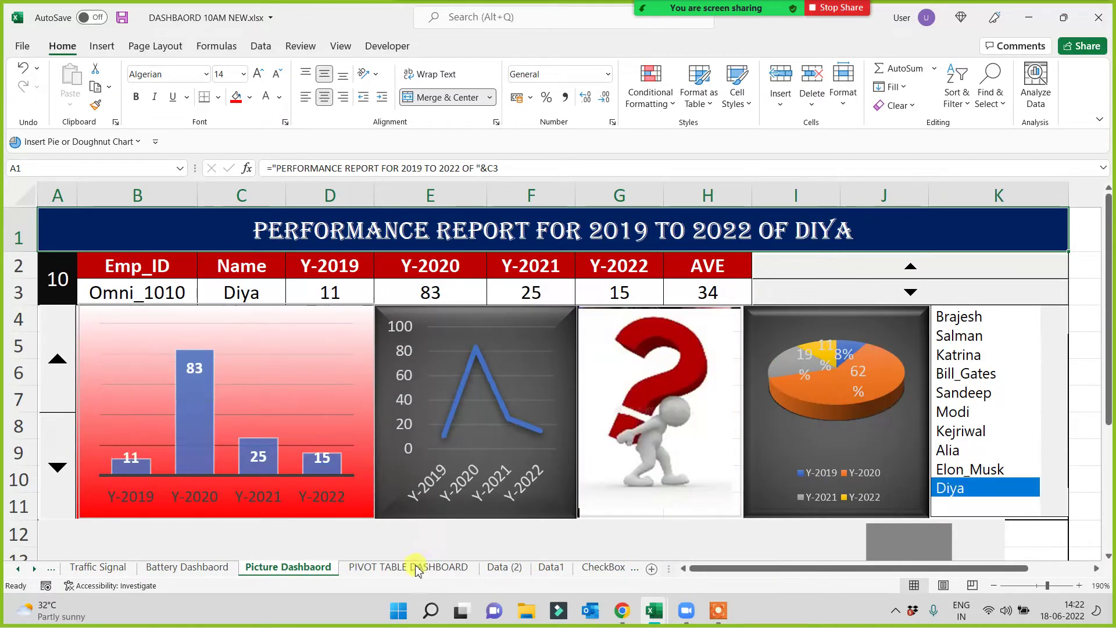
pyautogui.click(87, 568)
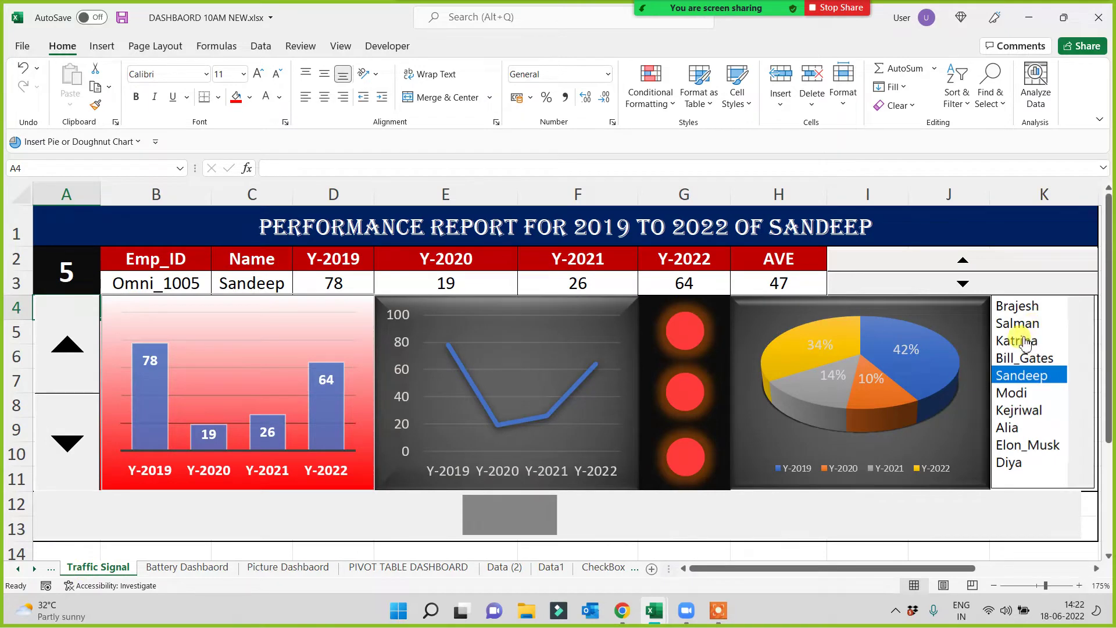
# Preview the tenth, fourth and second employees on the Traffic Signal dashboard
pyautogui.click(1011, 462)
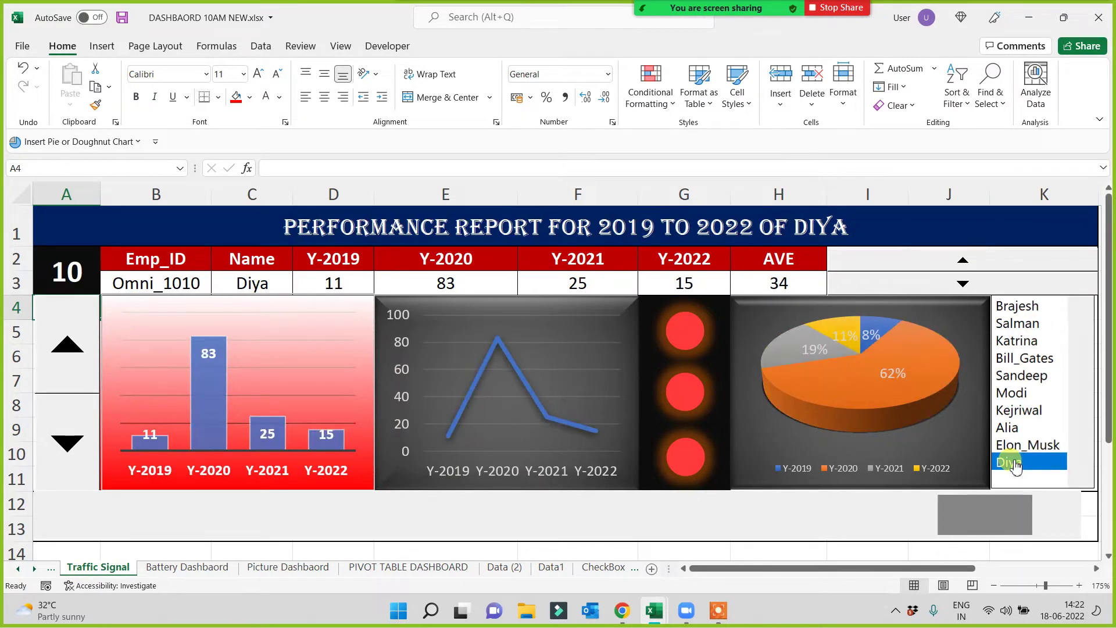
pyautogui.click(1017, 358)
pyautogui.click(1017, 323)
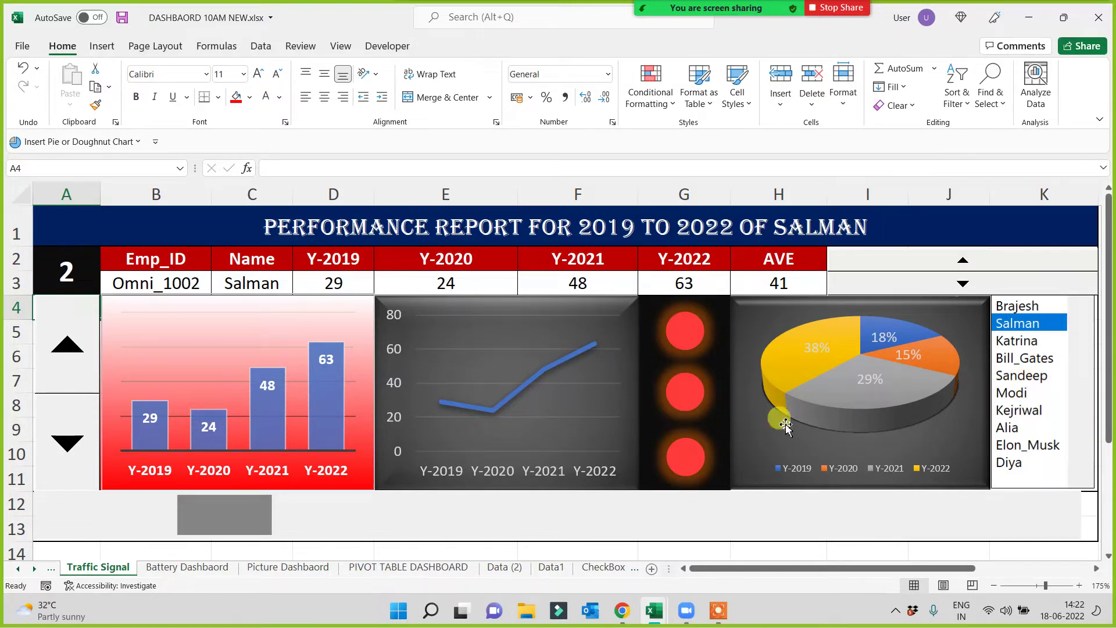
pyautogui.click(1016, 358)
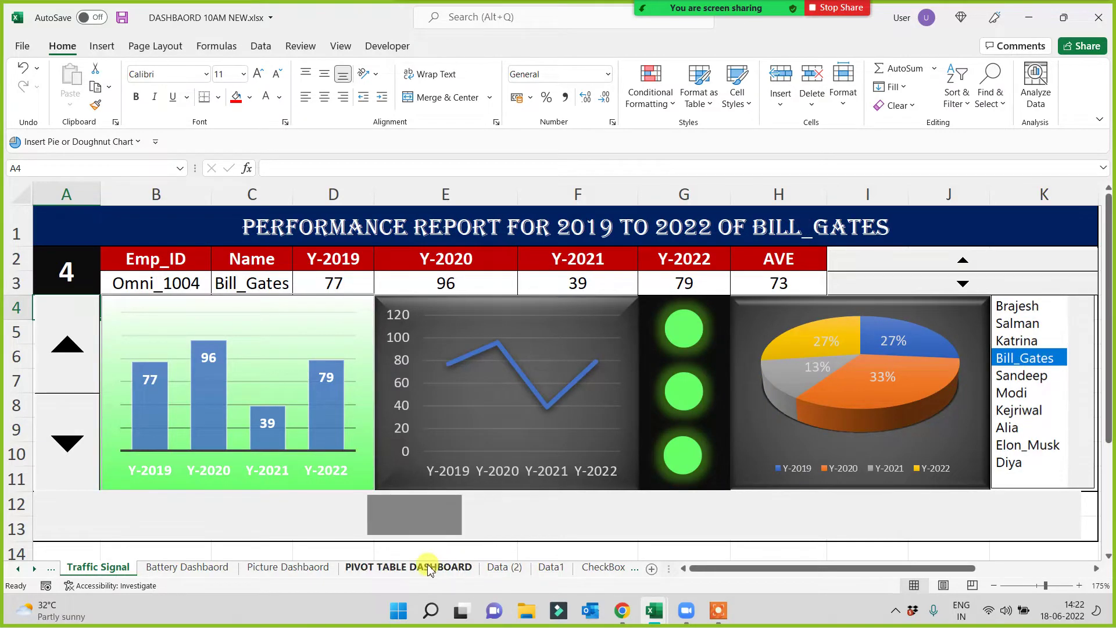
# Scroll the sheet tabs left and open the Speedometer Dashboard sheet
pyautogui.click(20, 569)
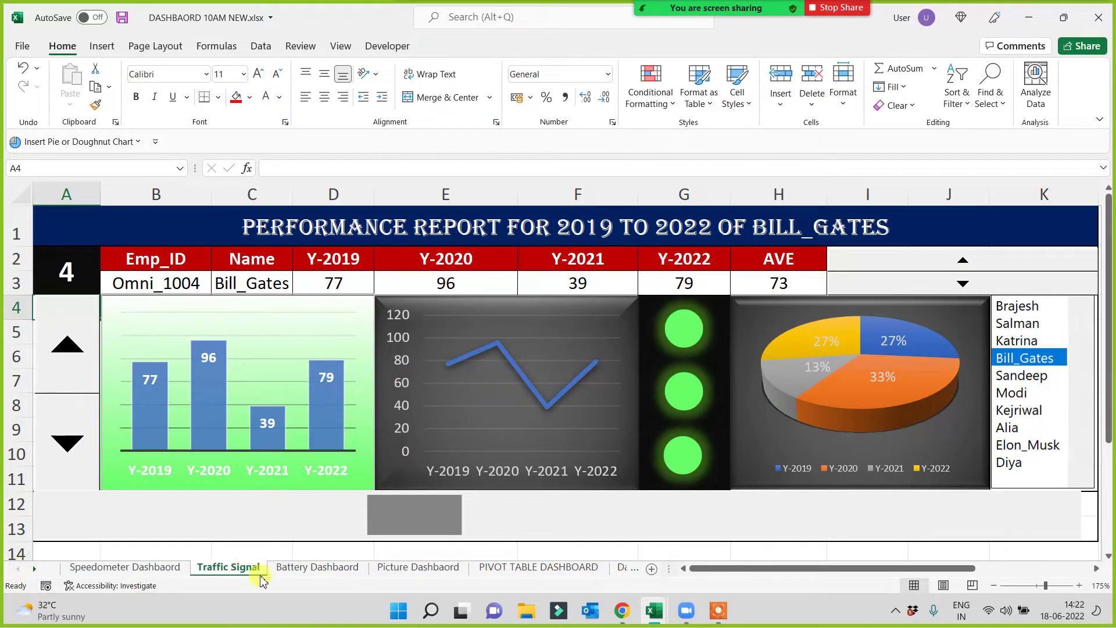
pyautogui.click(290, 567)
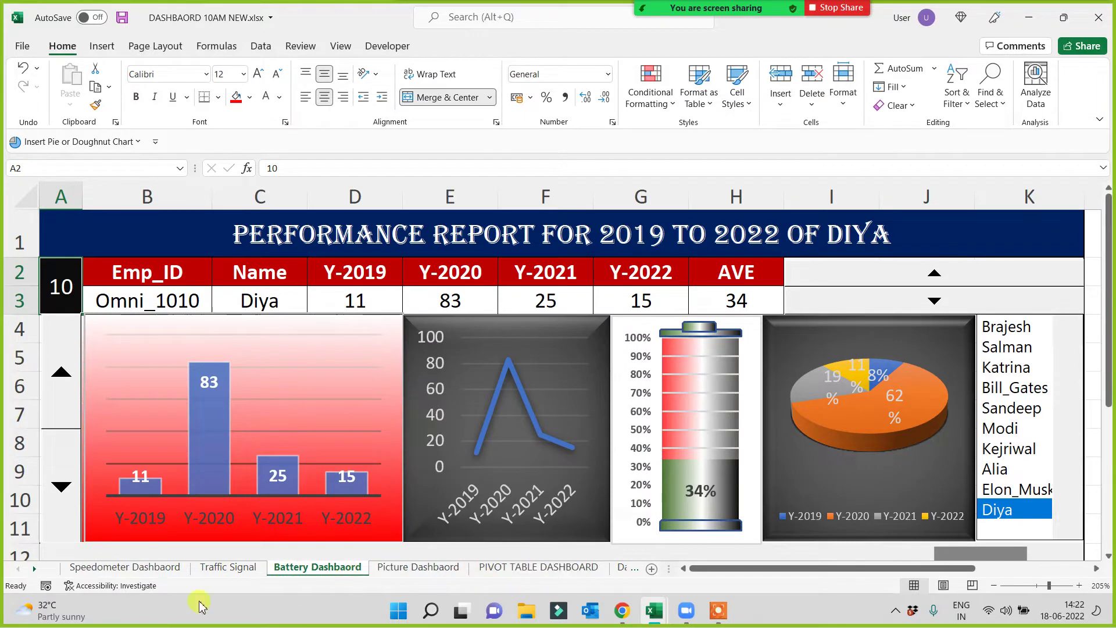
pyautogui.click(125, 567)
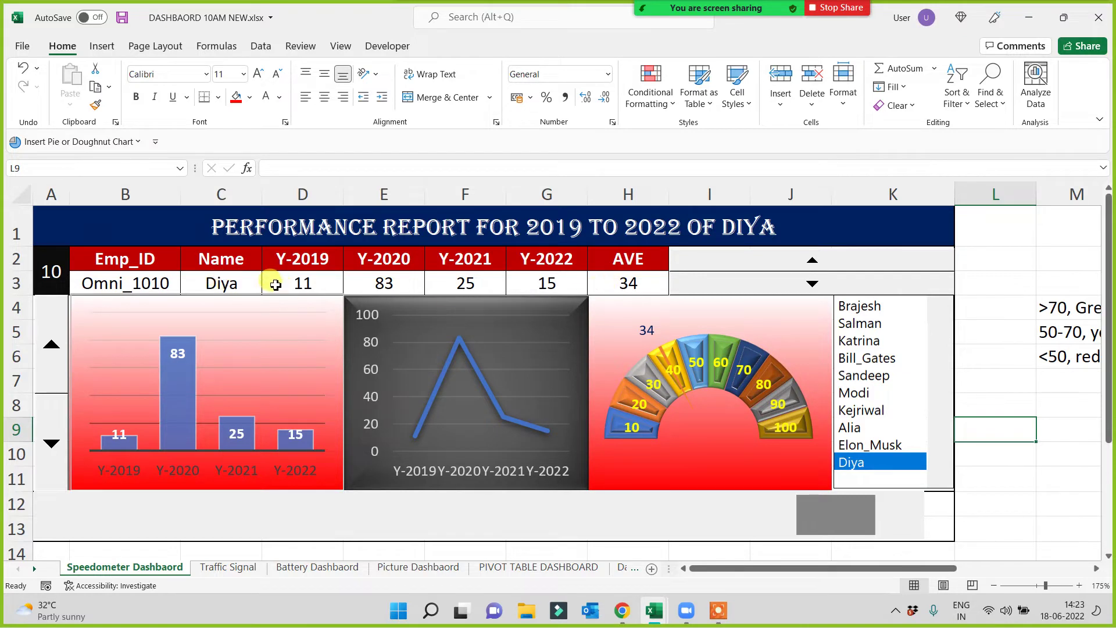
# Inspect the average formula and preview each of the ten employees on the gauge
pyautogui.click(611, 282)
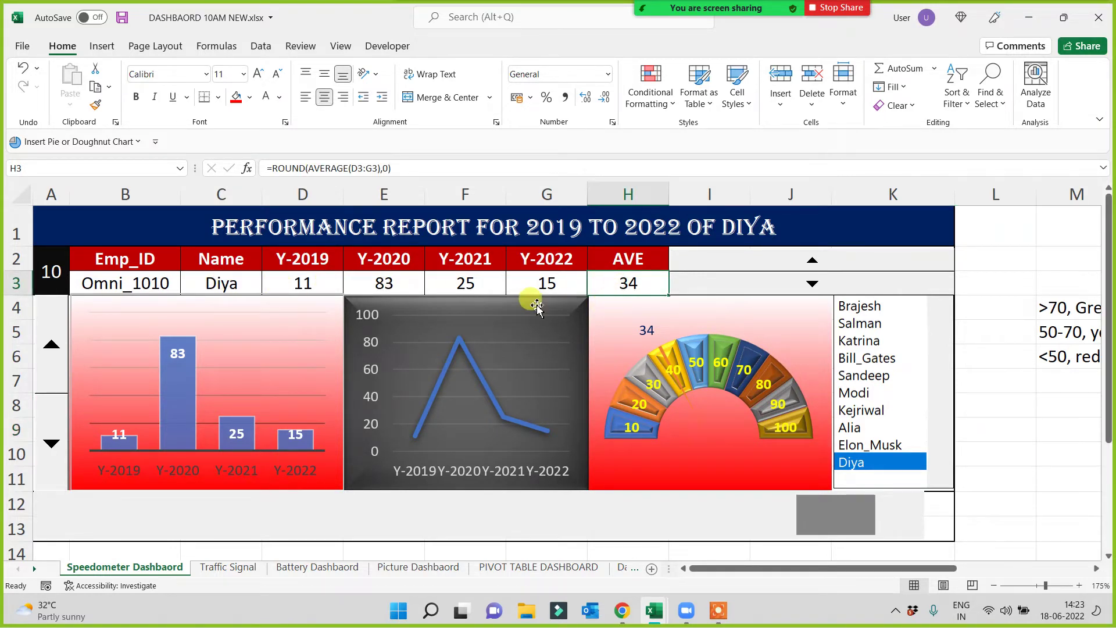
pyautogui.click(859, 307)
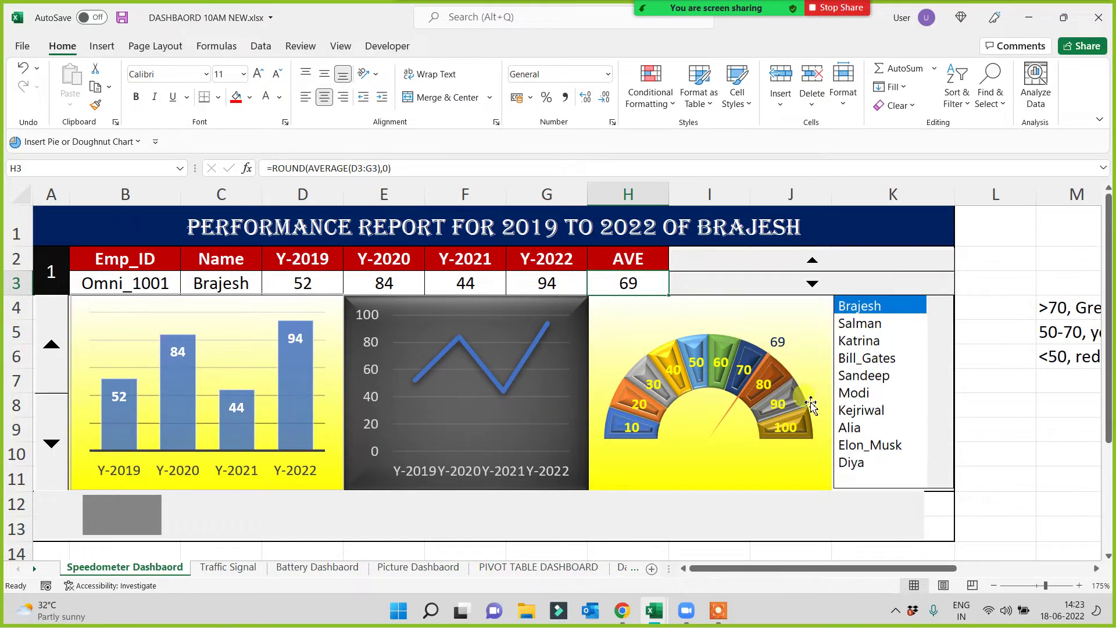
pyautogui.click(863, 324)
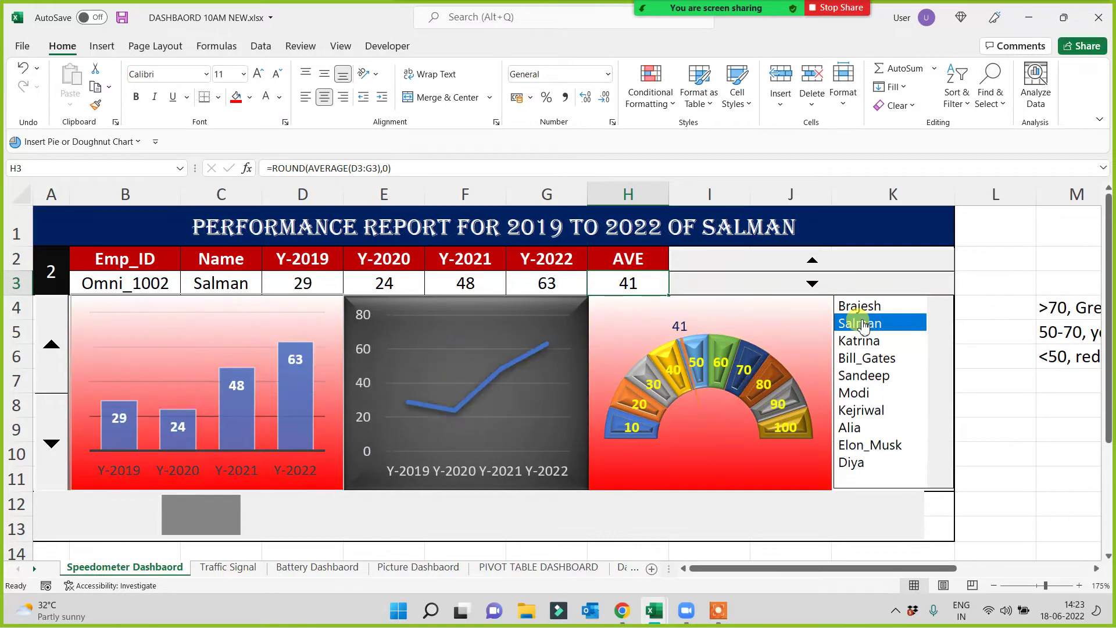
pyautogui.click(863, 341)
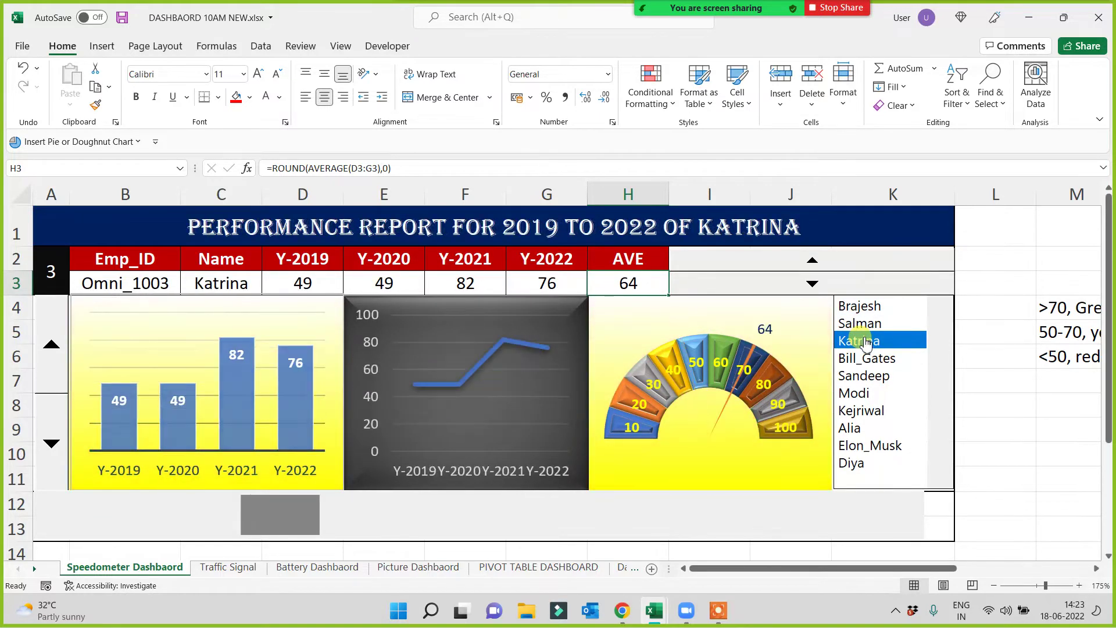
pyautogui.click(864, 360)
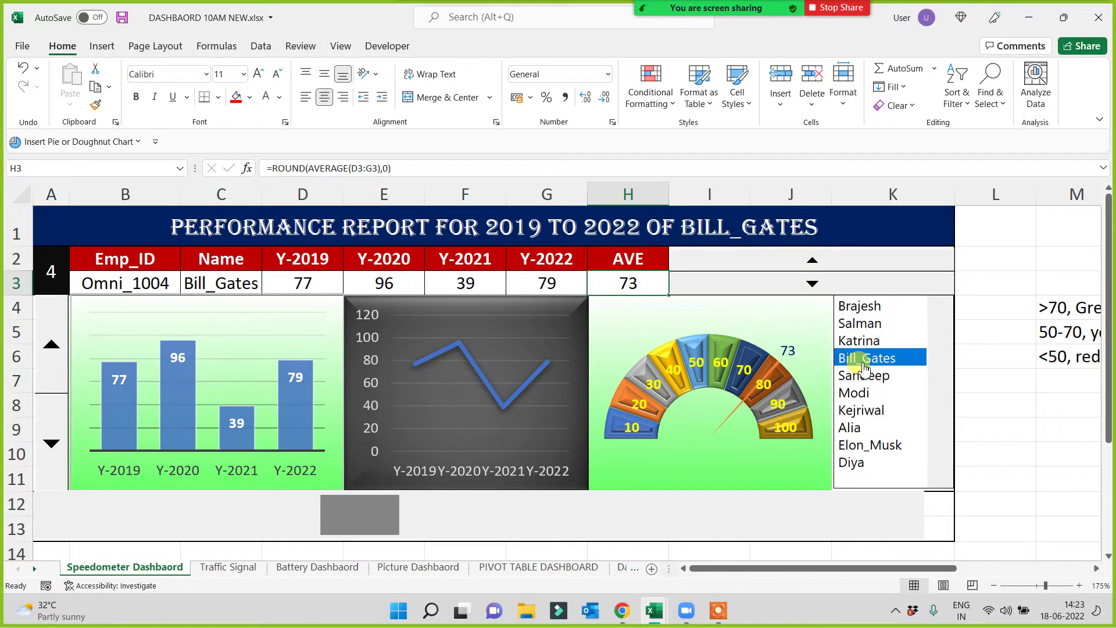
pyautogui.click(862, 378)
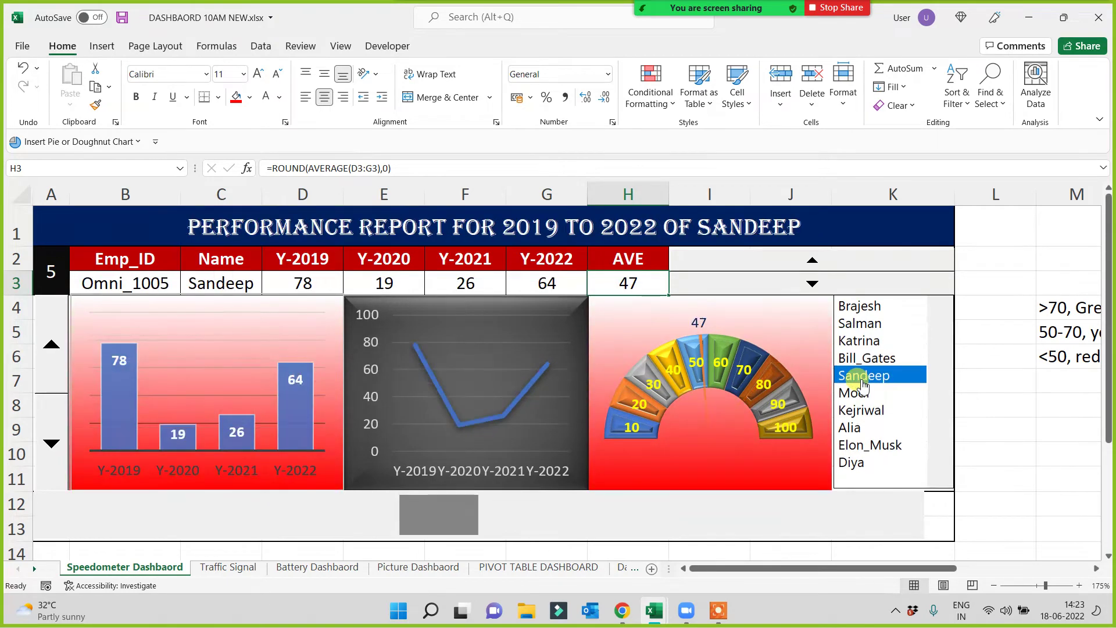
pyautogui.click(860, 394)
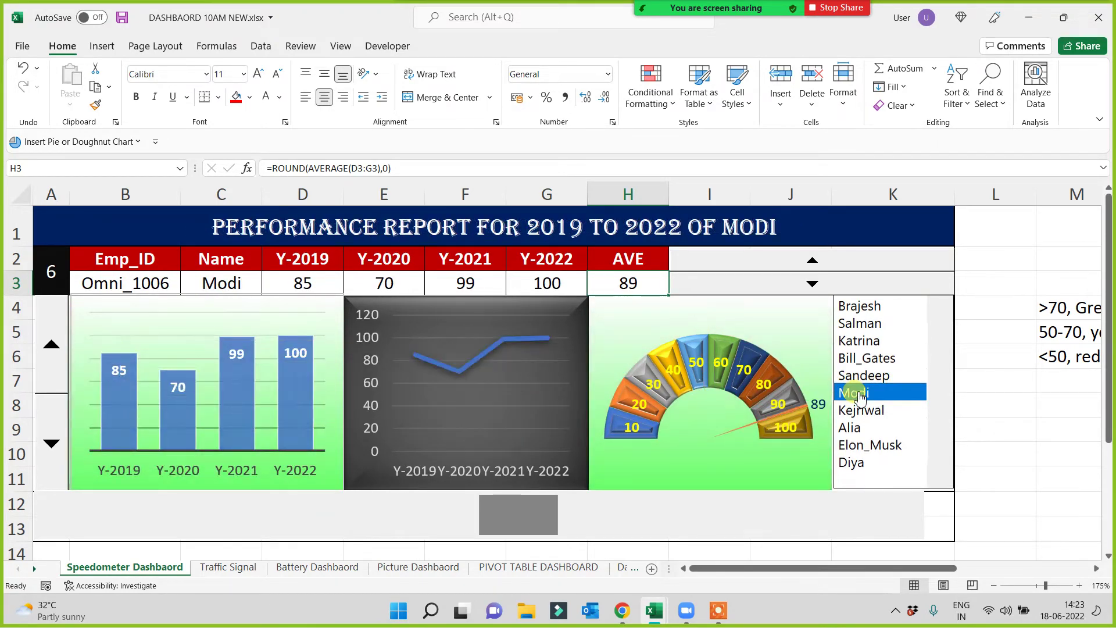
pyautogui.click(867, 413)
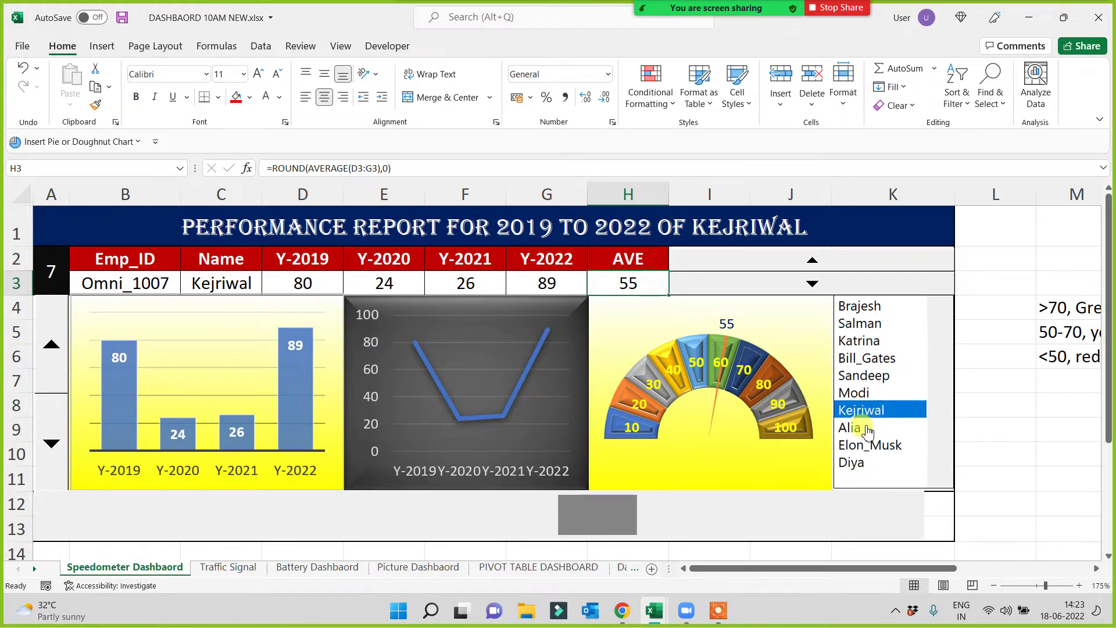
pyautogui.click(861, 428)
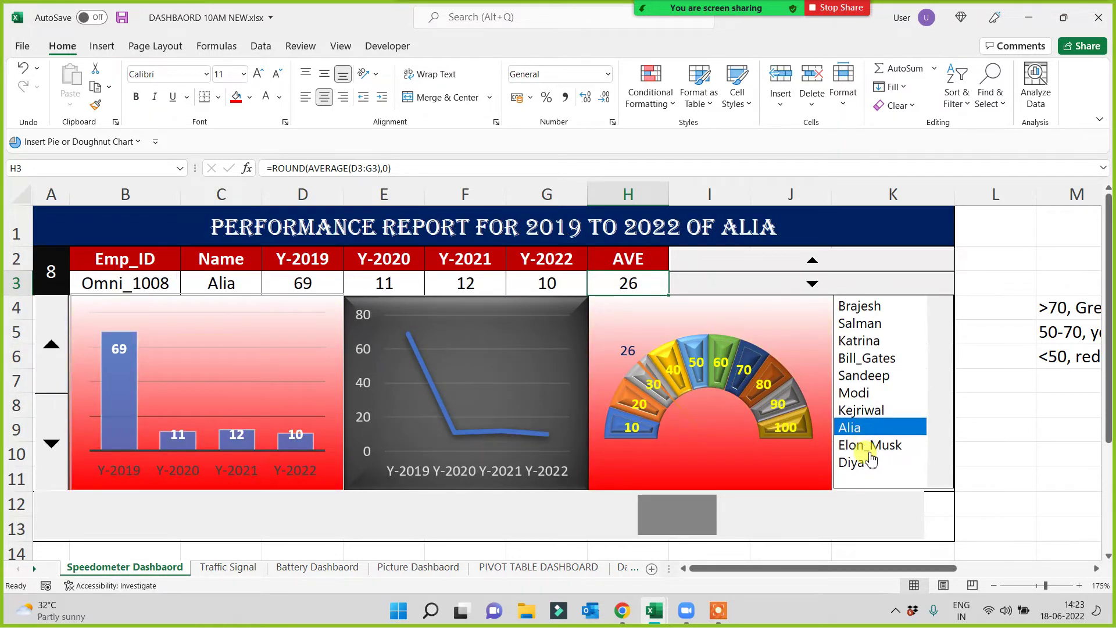
pyautogui.click(864, 464)
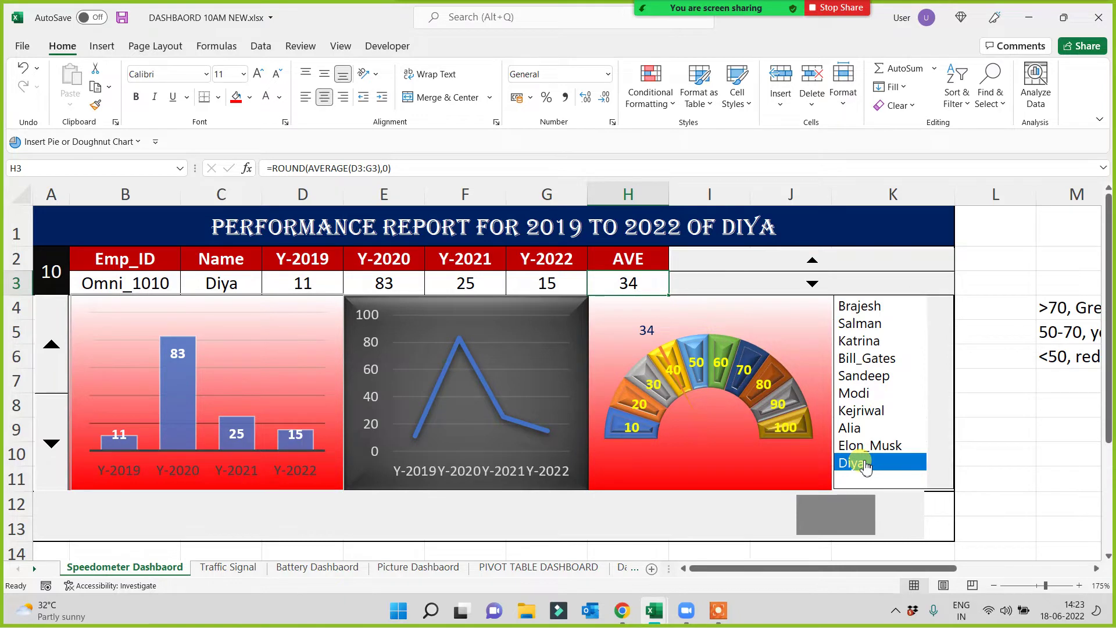
pyautogui.click(875, 447)
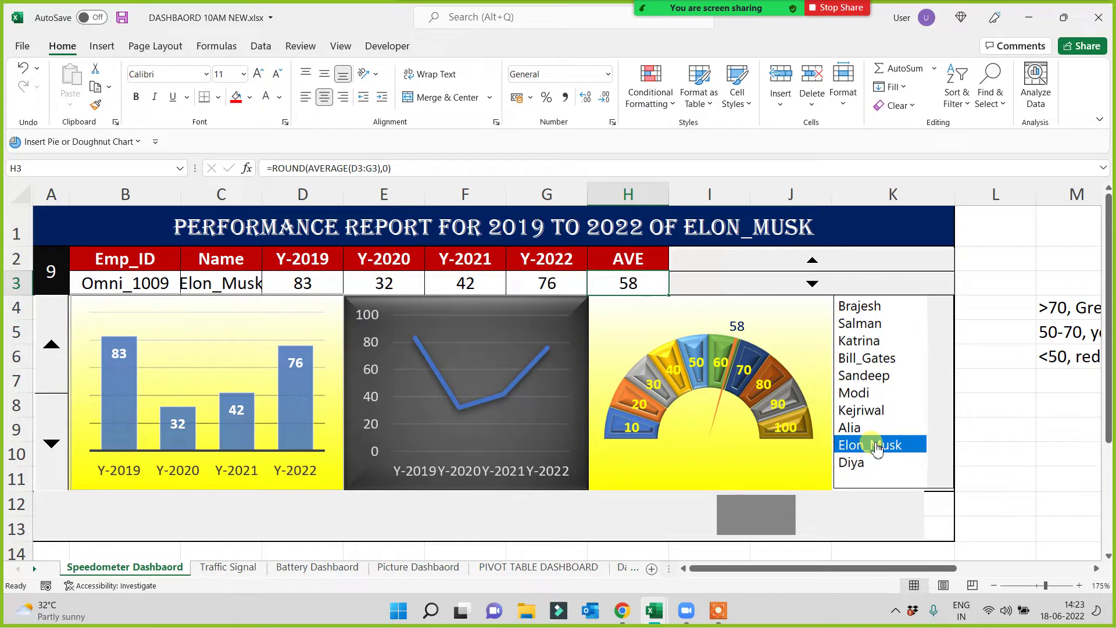
# Close the dashboard workbook, answer the save prompt, and select J1 in Book3
pyautogui.click(1098, 17)
pyautogui.click(557, 325)
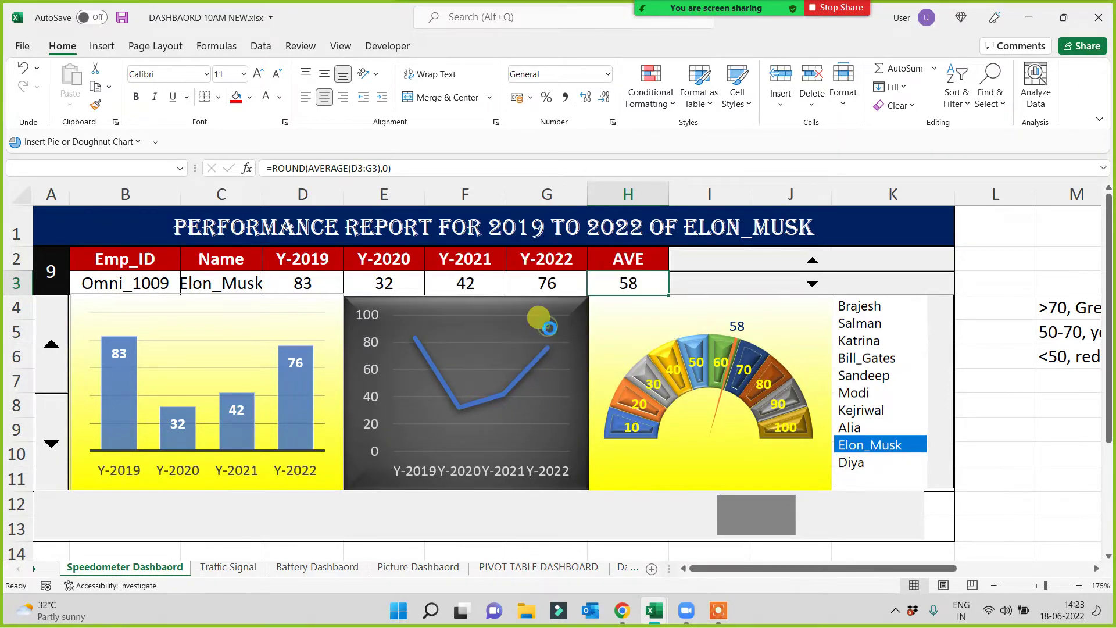
pyautogui.click(701, 383)
pyautogui.click(956, 227)
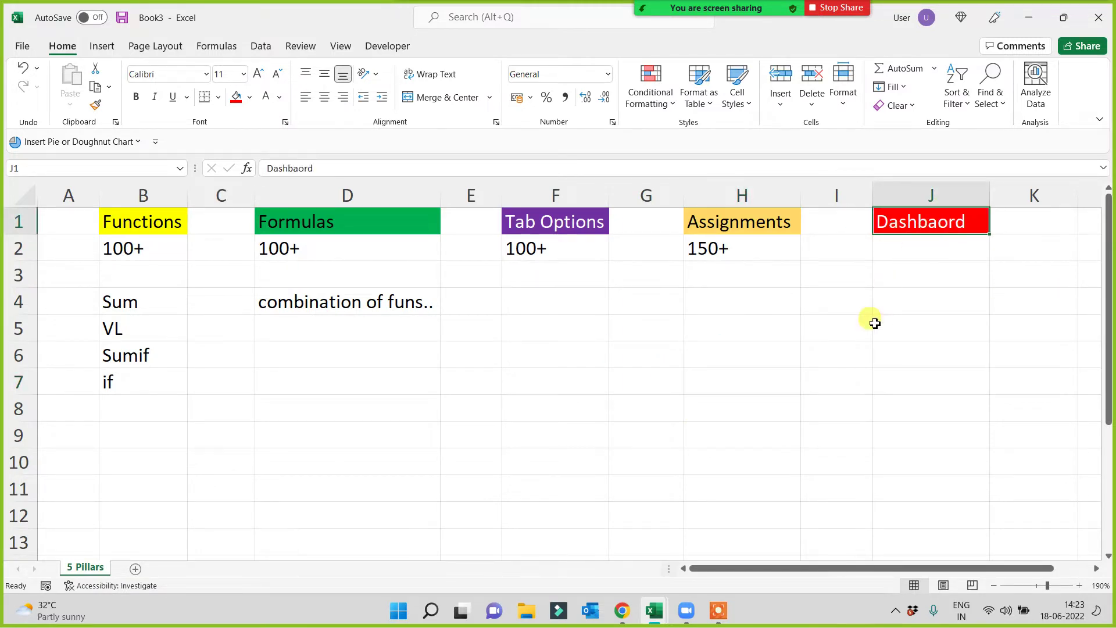
pyautogui.click(159, 230)
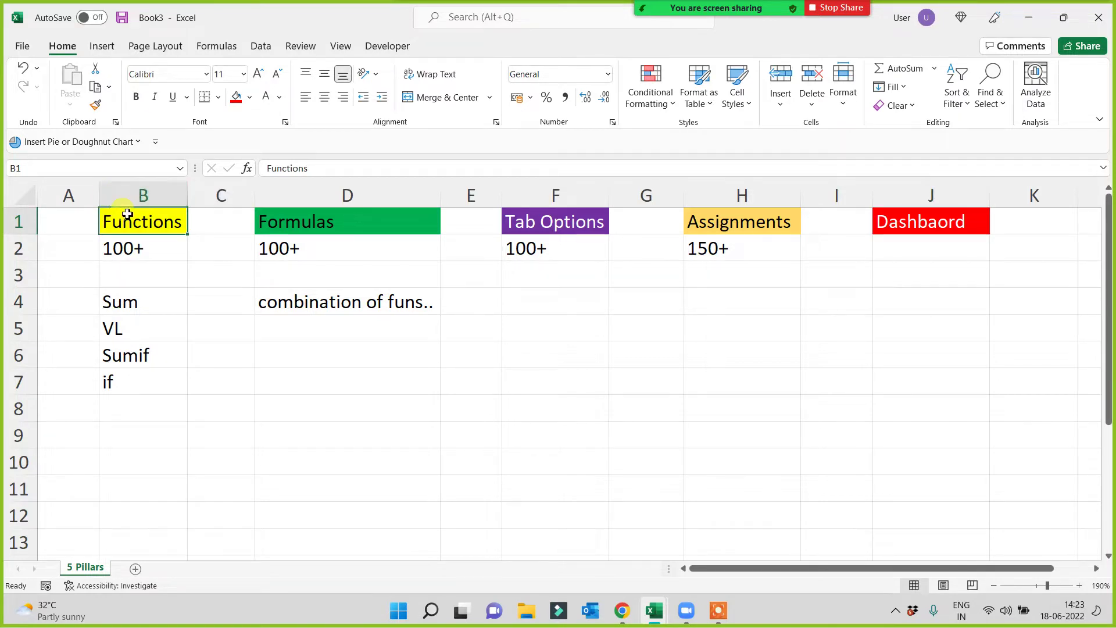
pyautogui.click(936, 221)
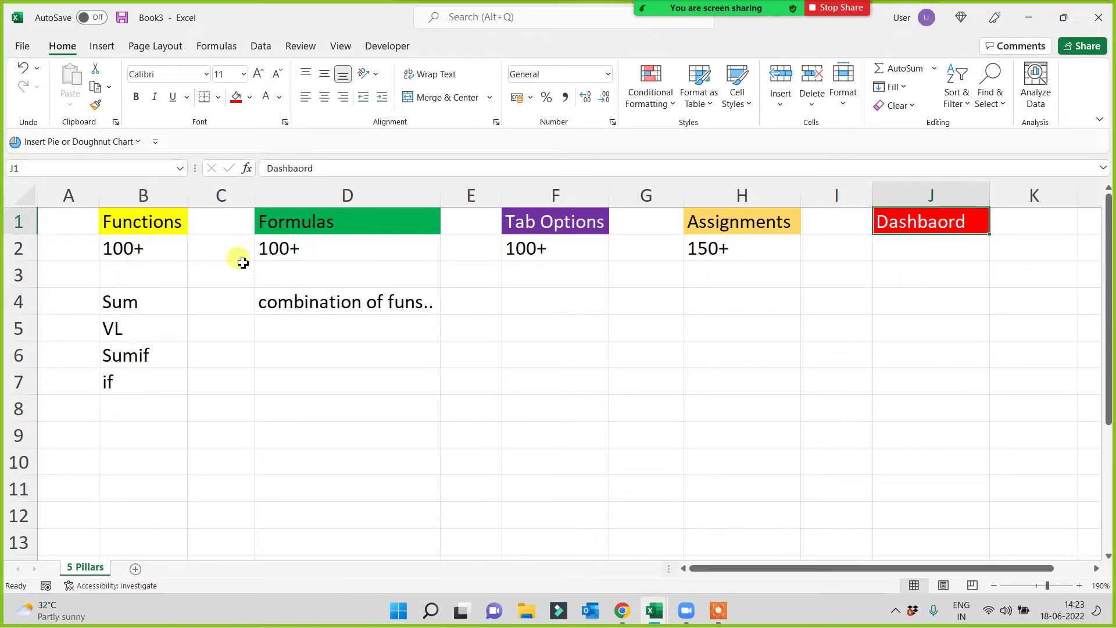
pyautogui.moveTo(154, 221); pyautogui.dragTo(825, 220)
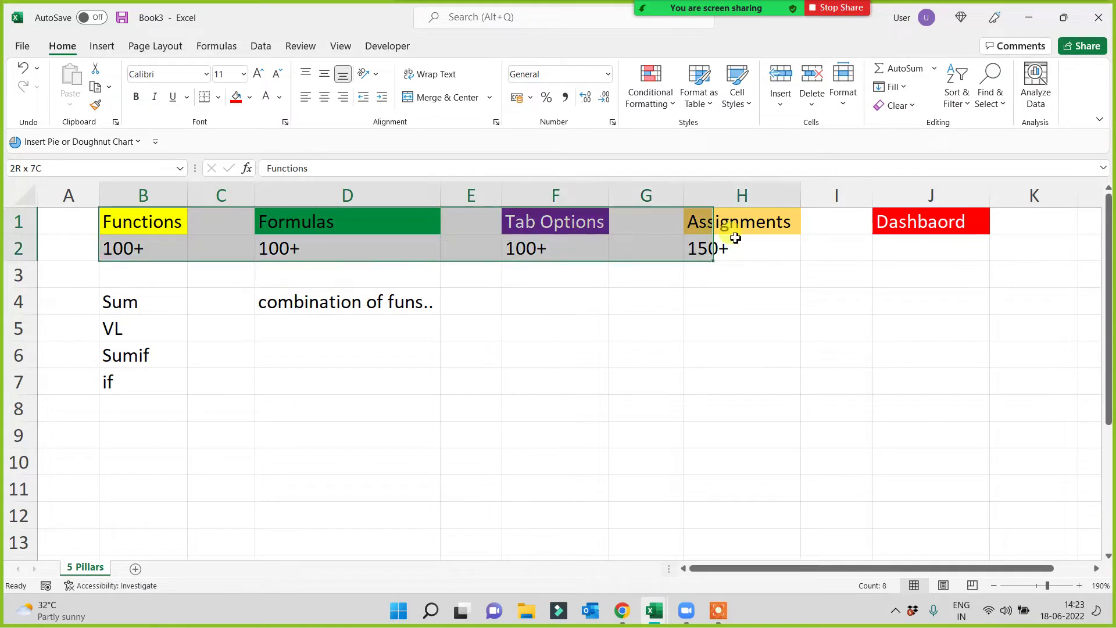
pyautogui.click(753, 323)
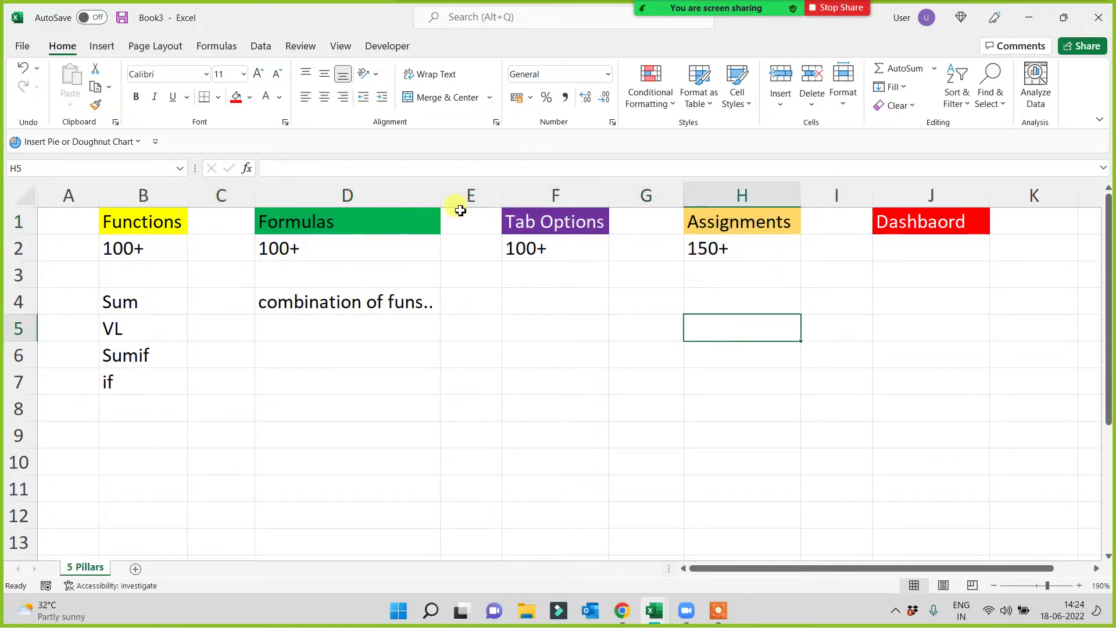
pyautogui.click(409, 226)
pyautogui.click(543, 230)
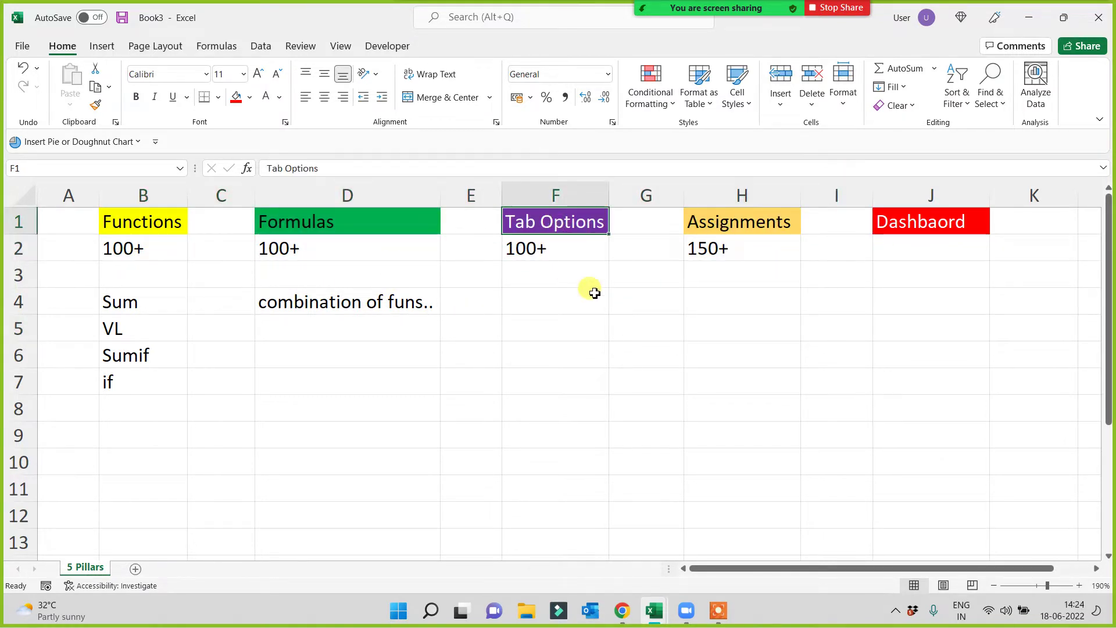
pyautogui.click(743, 232)
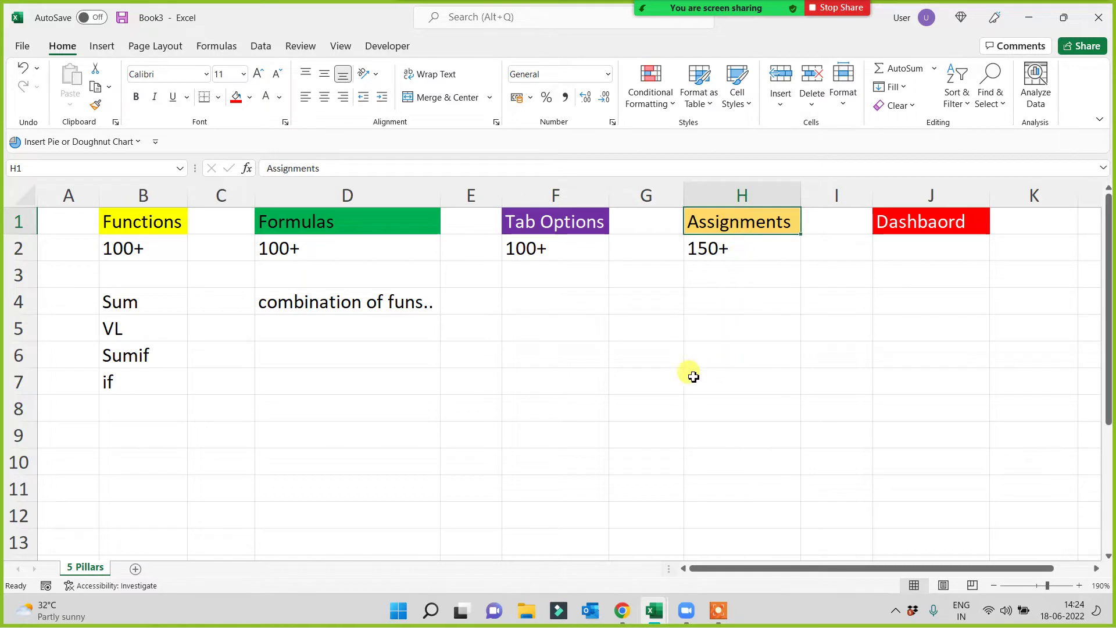
pyautogui.click(964, 230)
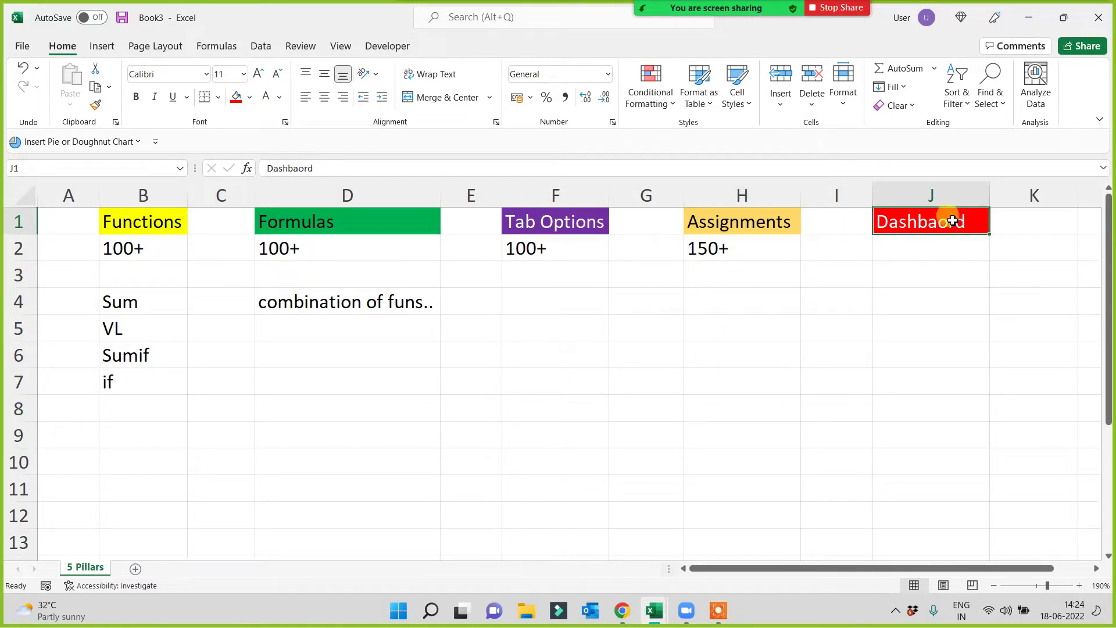
pyautogui.click(150, 218)
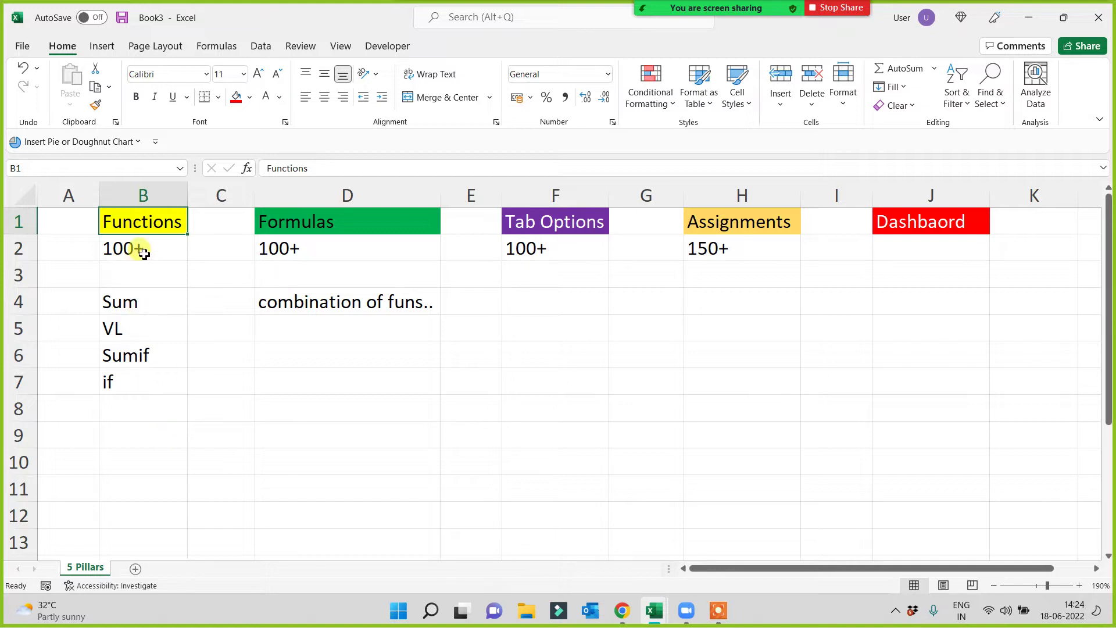
# Add a new sheet and type the heading 'Functions' in cell G1
pyautogui.click(136, 569)
pyautogui.keyDown('ctrl'); pyautogui.scroll(3, 442, 424); pyautogui.keyUp('ctrl')
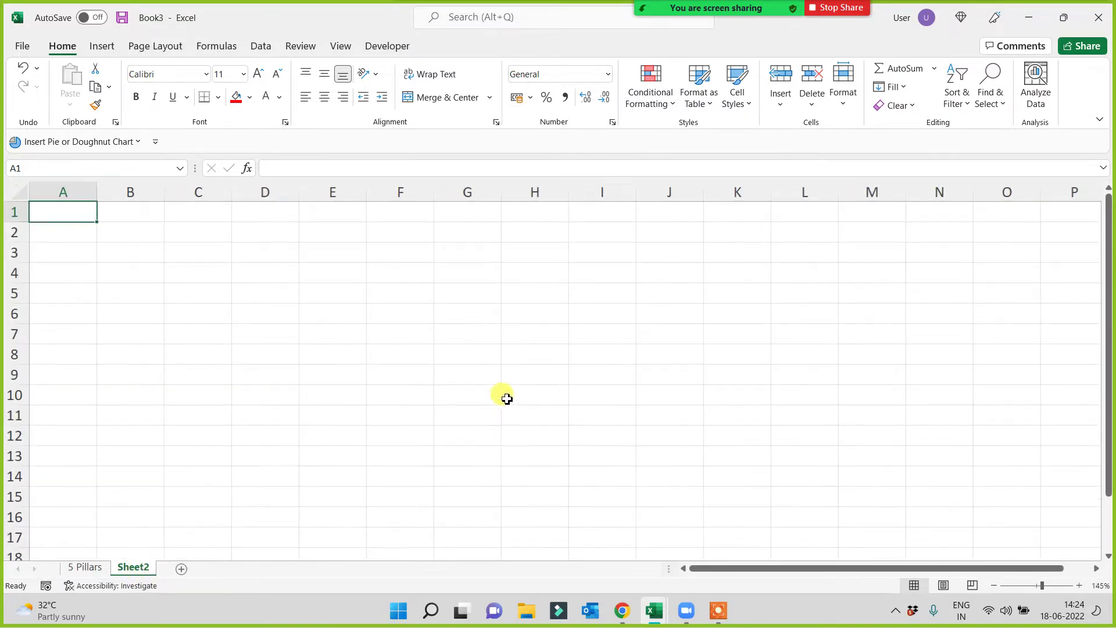
pyautogui.keyDown('ctrl'); pyautogui.scroll(2, 581, 348); pyautogui.keyUp('ctrl')
pyautogui.doubleClick(571, 218)
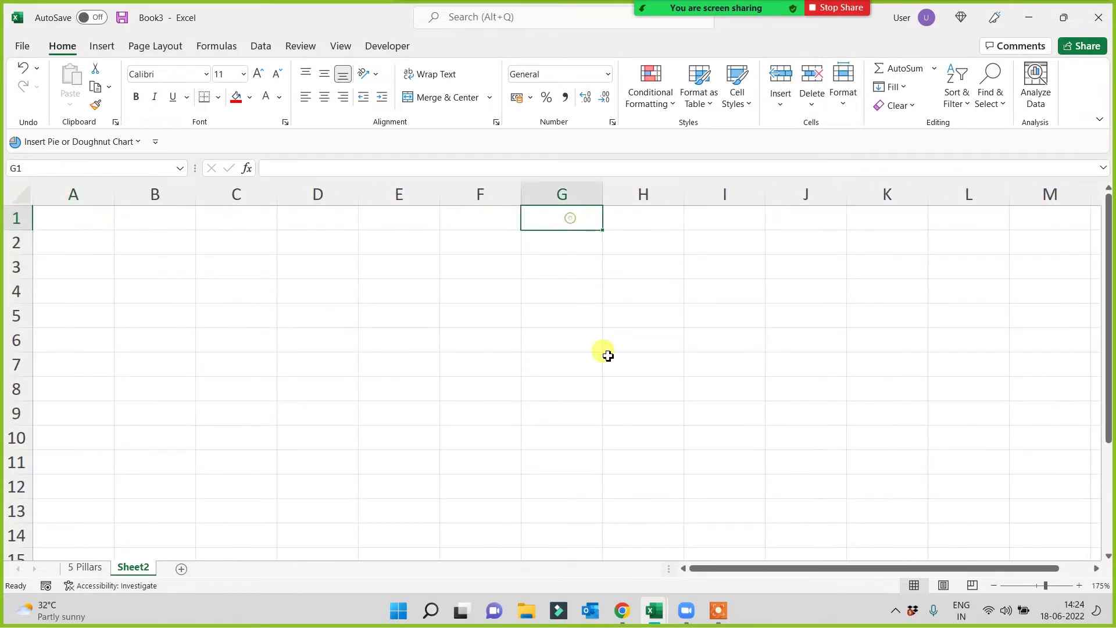
pyautogui.write('Functio')
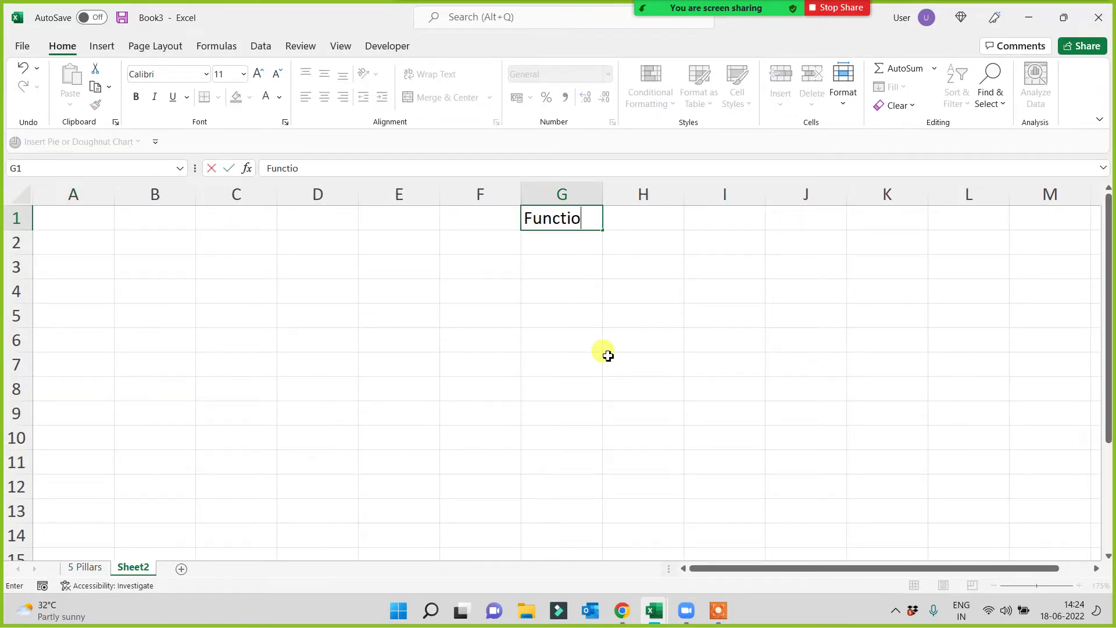
pyautogui.write('ns')
pyautogui.press('Return')
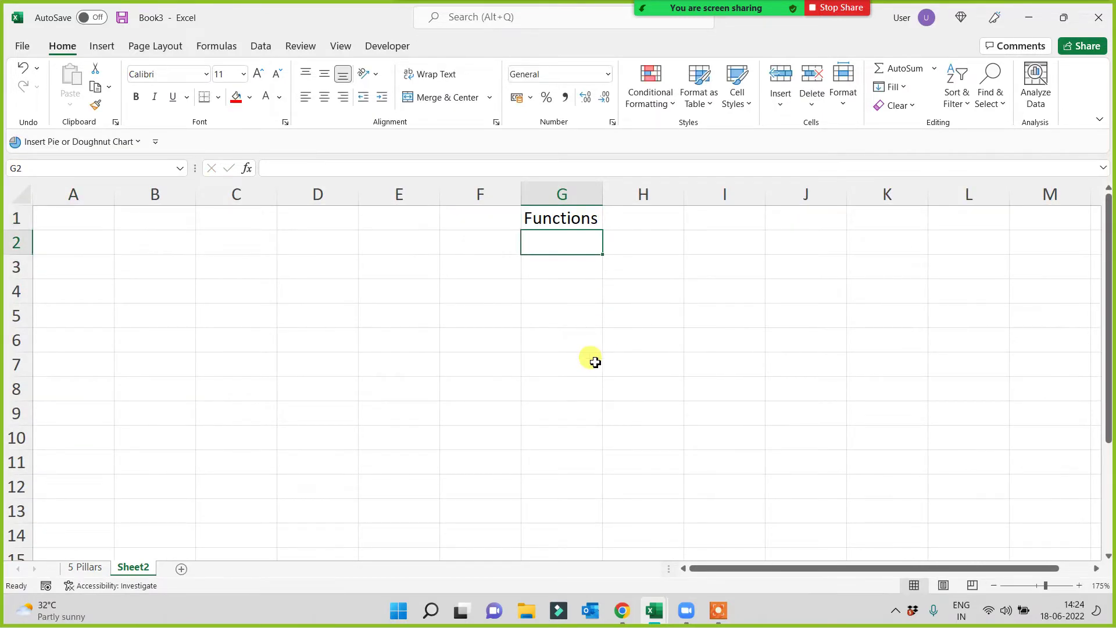
# Give the Functions heading a red fill with white text
pyautogui.click(573, 219)
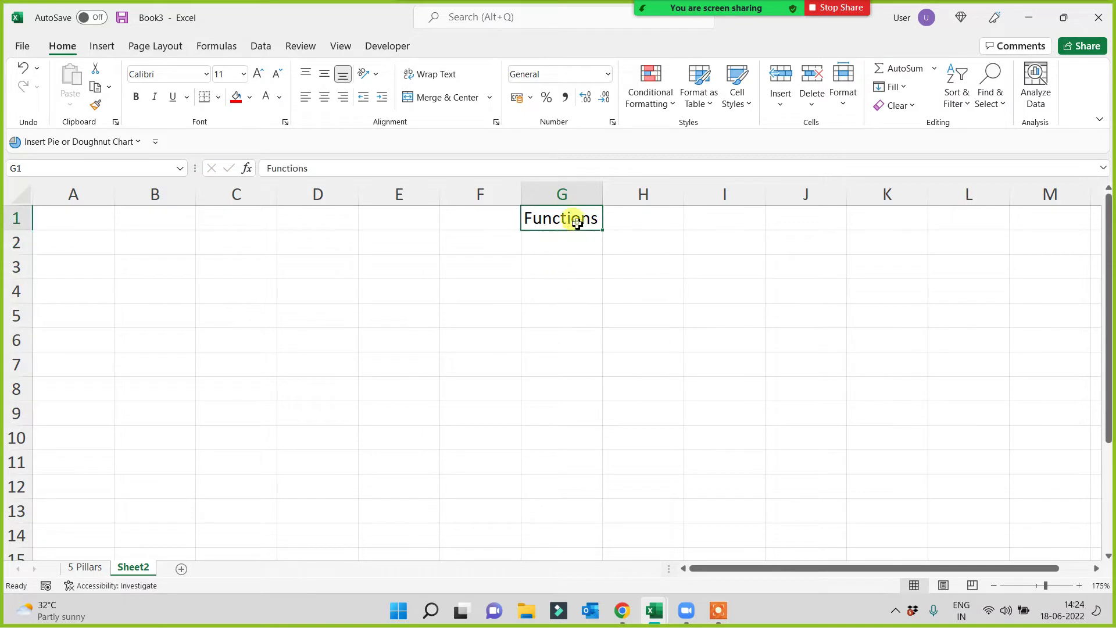
pyautogui.click(236, 97)
pyautogui.click(265, 97)
pyautogui.click(355, 342)
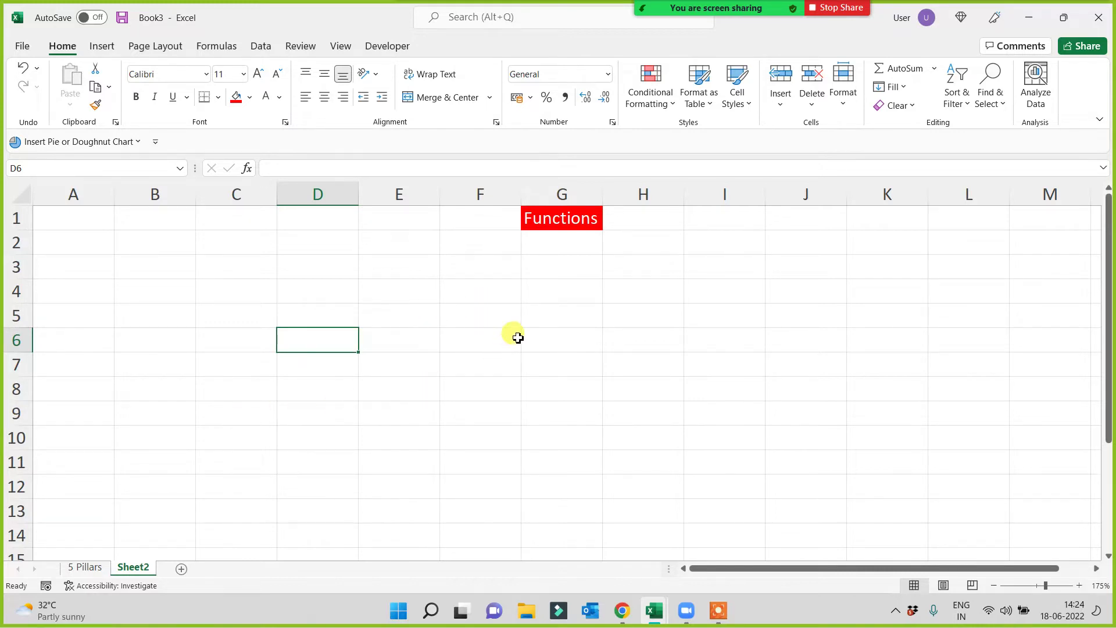
# Narrow column G to just fit the Functions header and select G1
pyautogui.moveTo(603, 194)
pyautogui.mouseDown()
pyautogui.moveTo(569, 194)
pyautogui.moveTo(900, 194)
pyautogui.mouseUp()
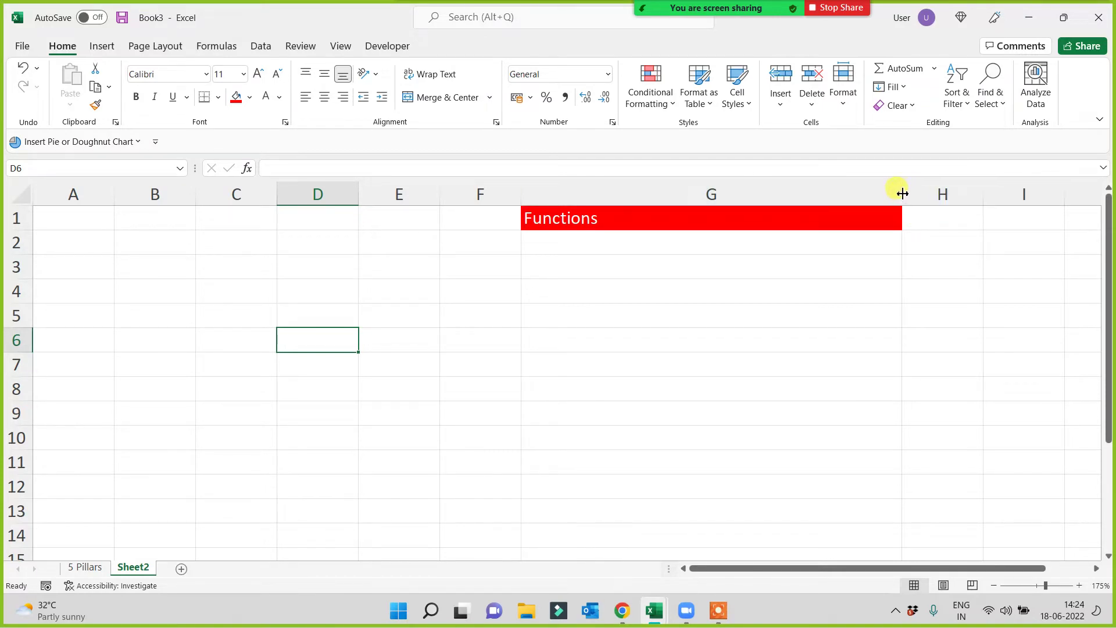
pyautogui.moveTo(901, 194); pyautogui.dragTo(624, 208)
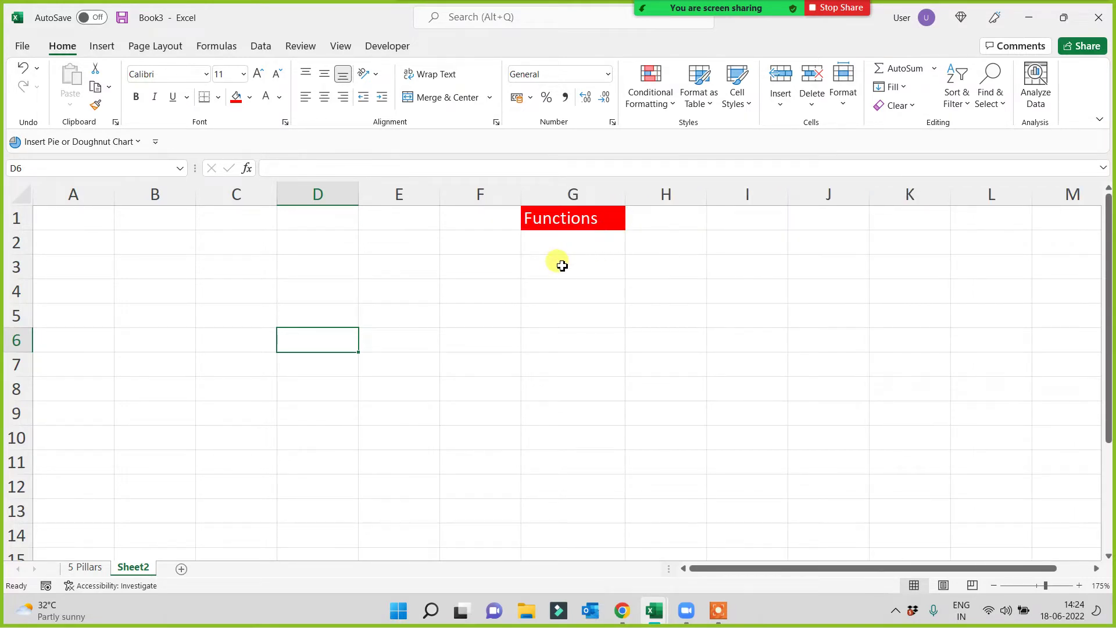
pyautogui.click(580, 224)
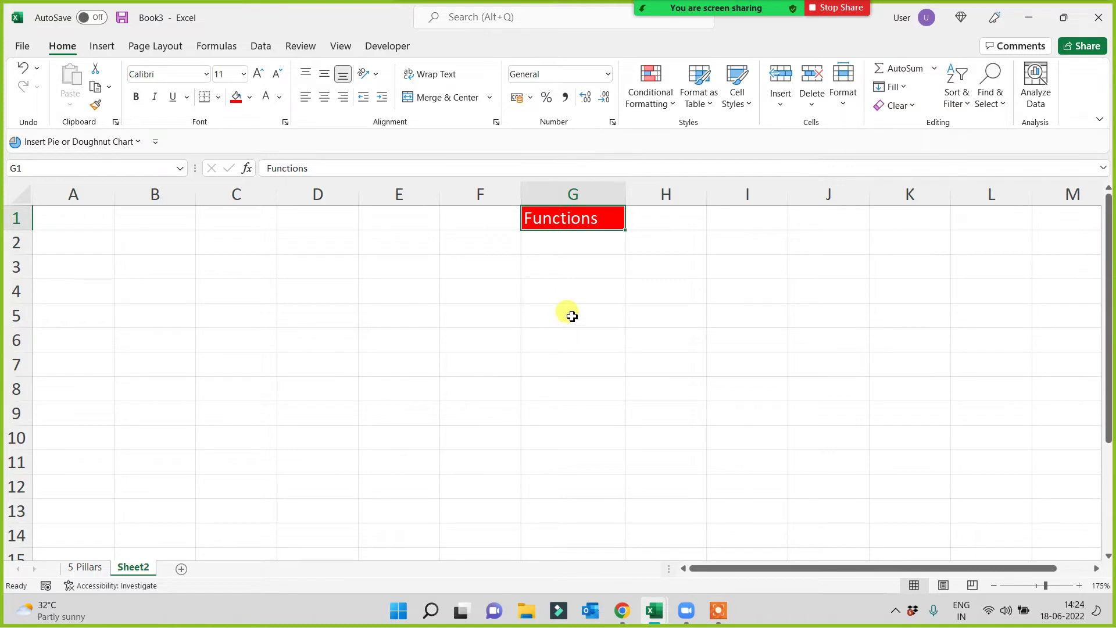
# Centre the Functions header in G1
pyautogui.click(324, 97)
pyautogui.click(577, 368)
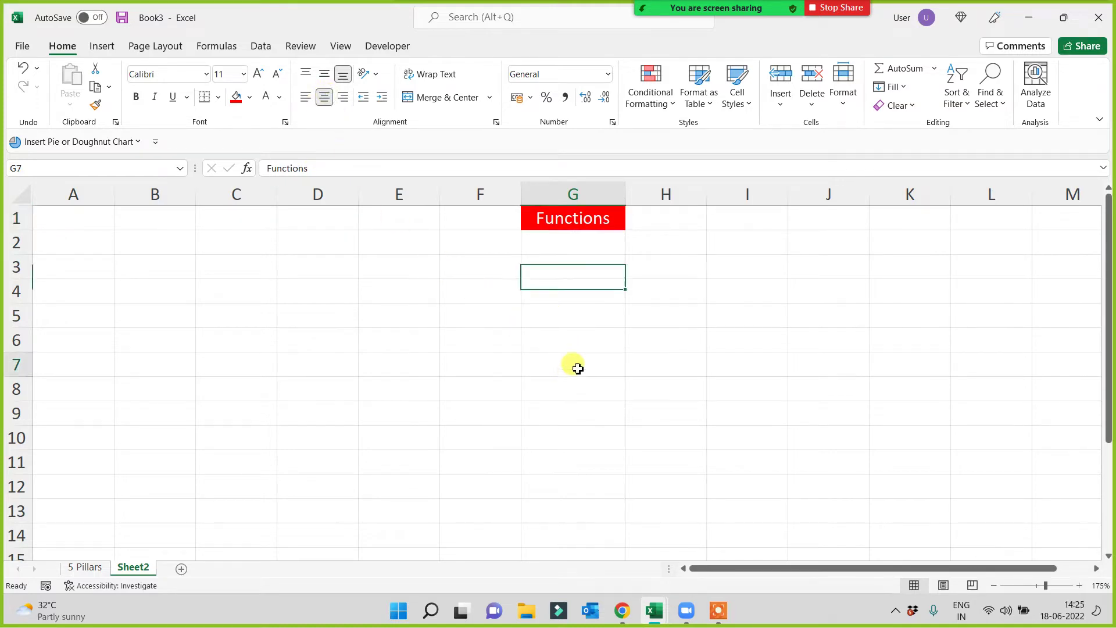
pyautogui.click(564, 217)
# Enter 'without ref funs' in G3 and 'with ref funs' in G4
pyautogui.click(573, 266)
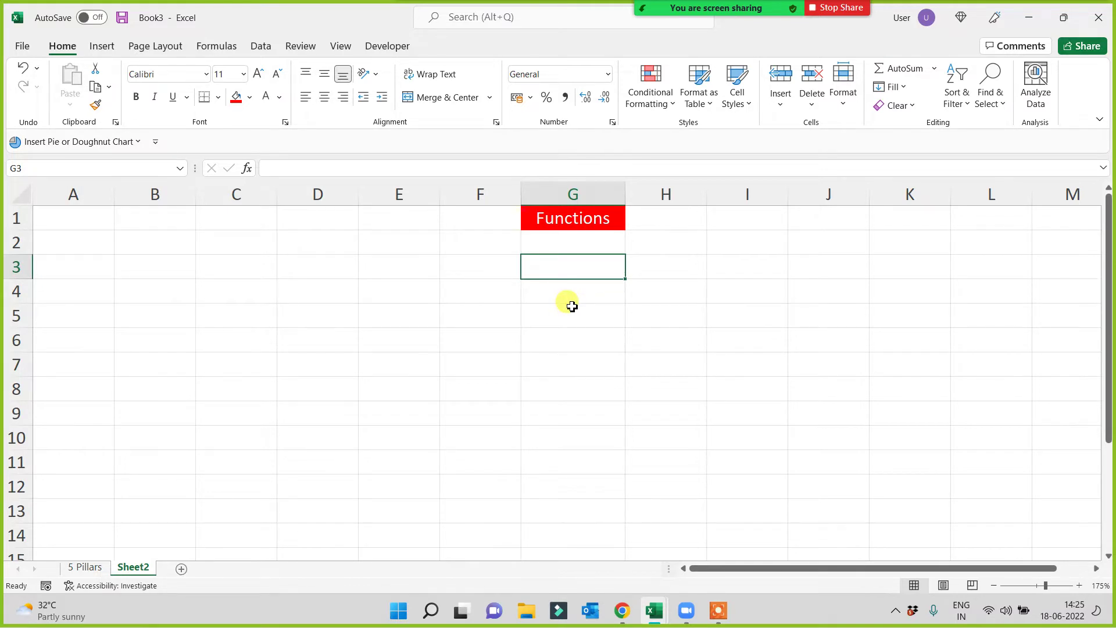
pyautogui.write('withou')
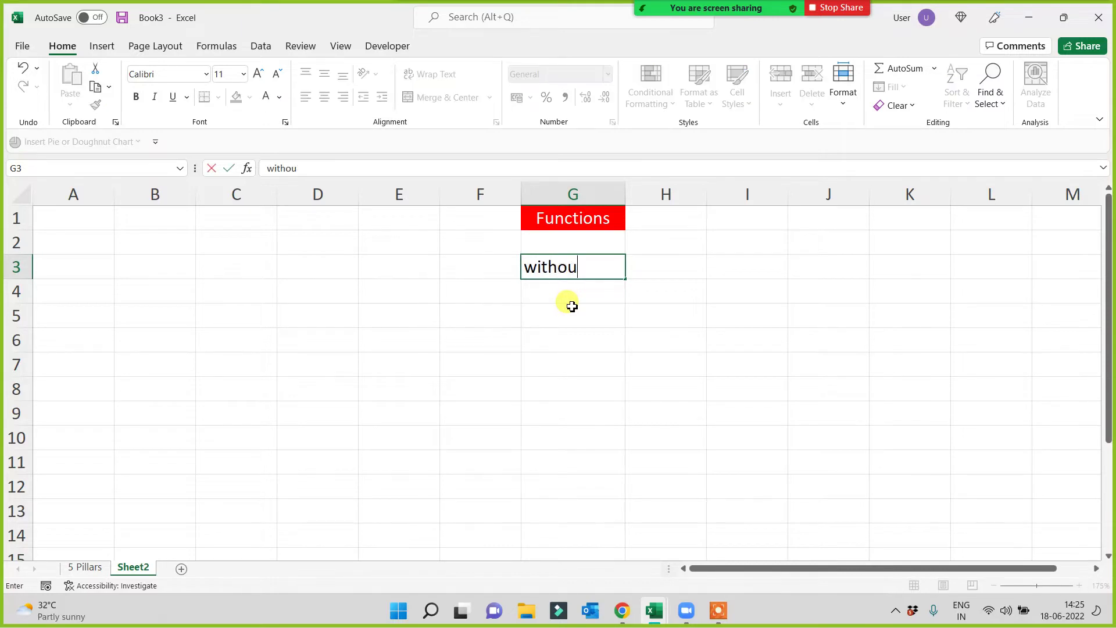
pyautogui.write('t ref func')
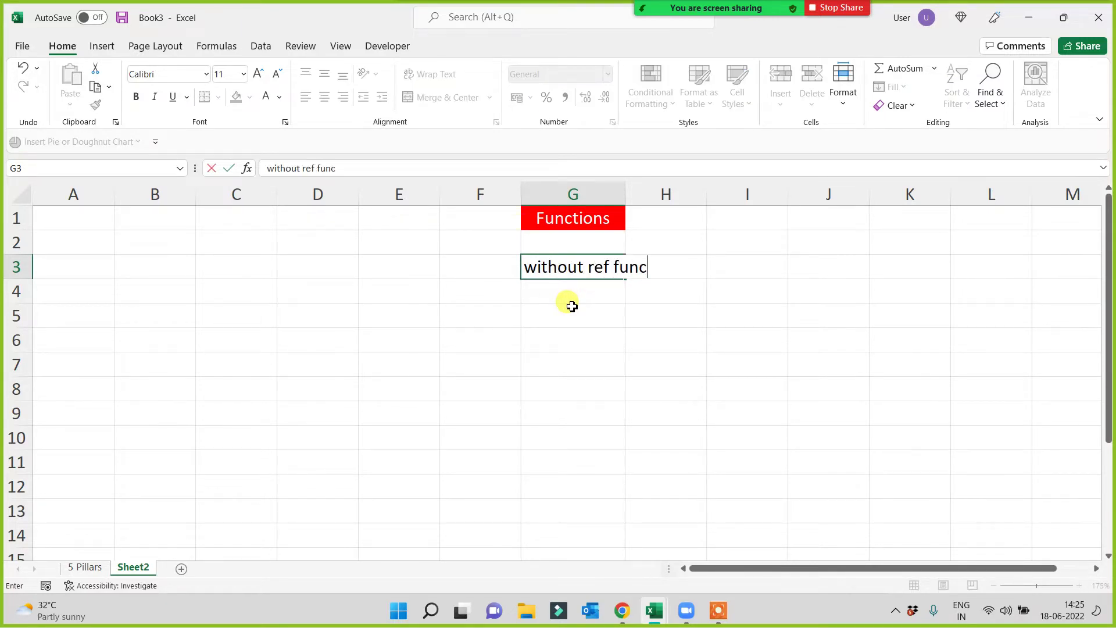
pyautogui.press('BackSpace')
pyautogui.press('Return')
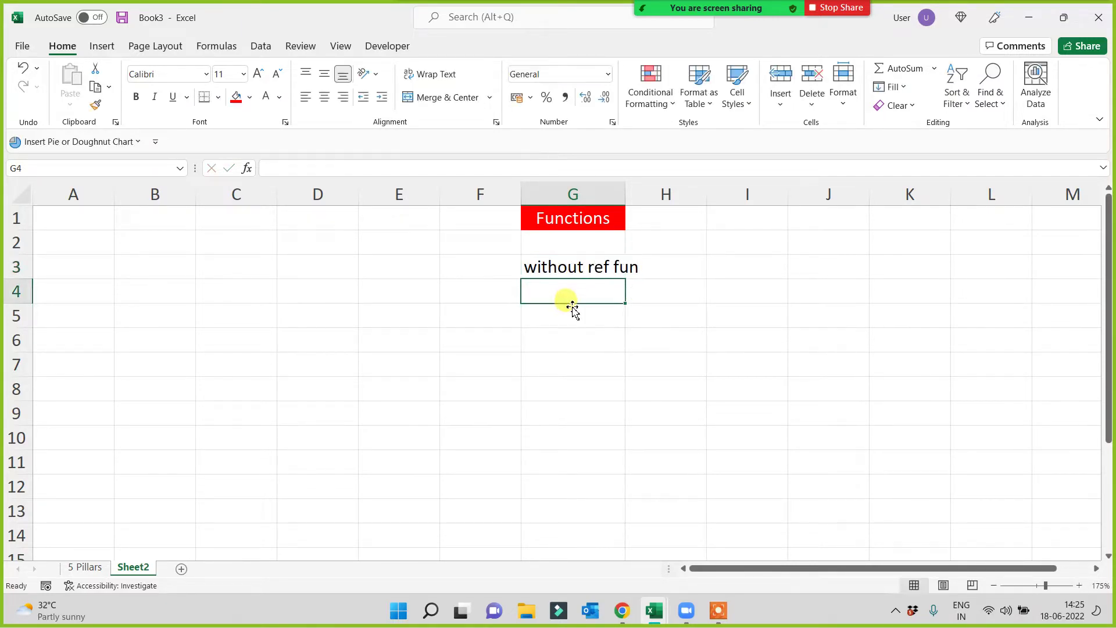
pyautogui.write('with ref ')
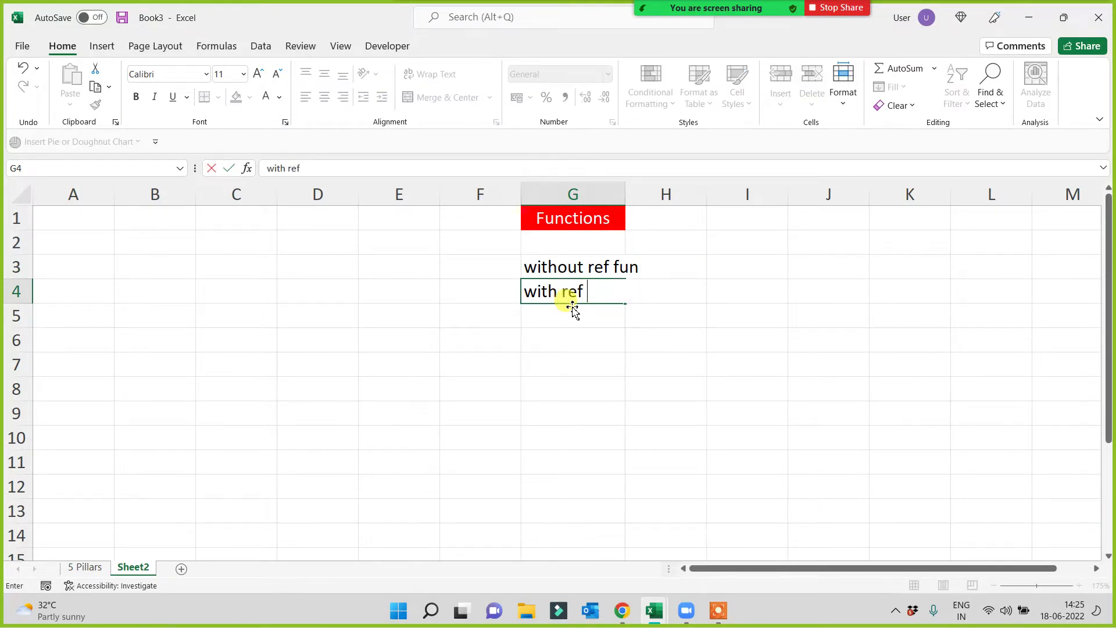
pyautogui.write('funs')
pyautogui.click(589, 257)
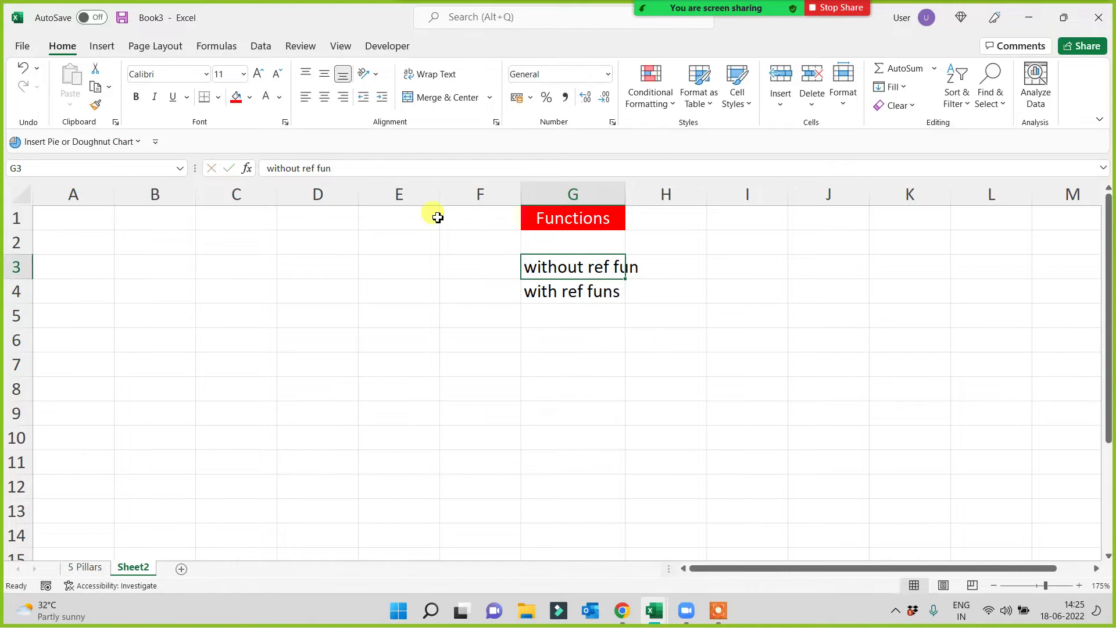
pyautogui.click(350, 169)
pyautogui.write('s')
pyautogui.click(399, 384)
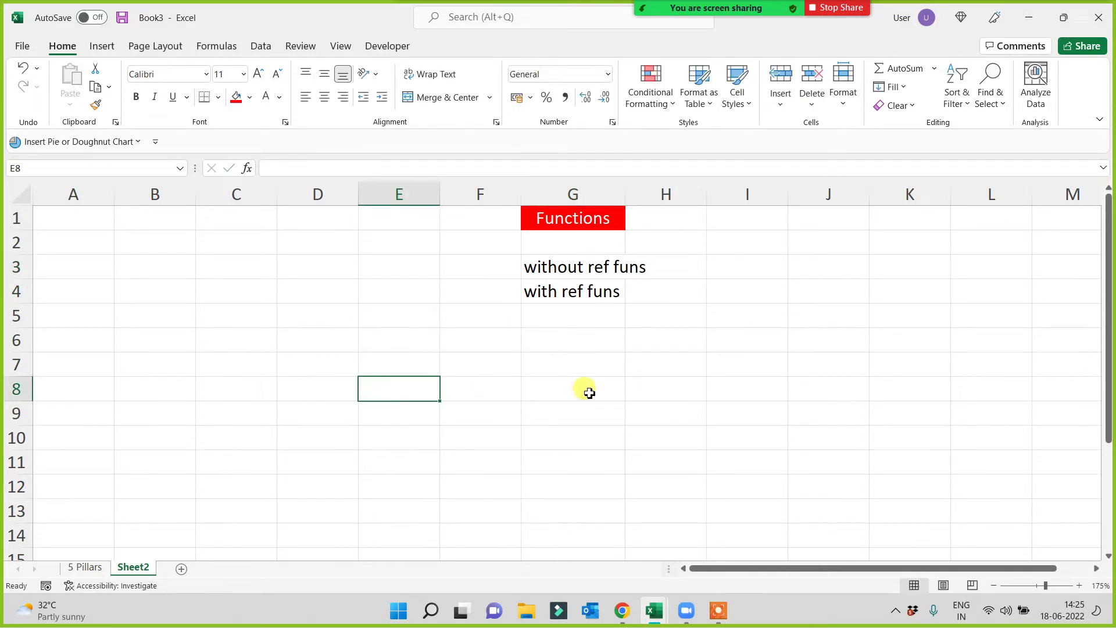
# Autofit column G to the labels and select G3:G4
pyautogui.doubleClick(625, 194)
pyautogui.moveTo(592, 265); pyautogui.dragTo(596, 291)
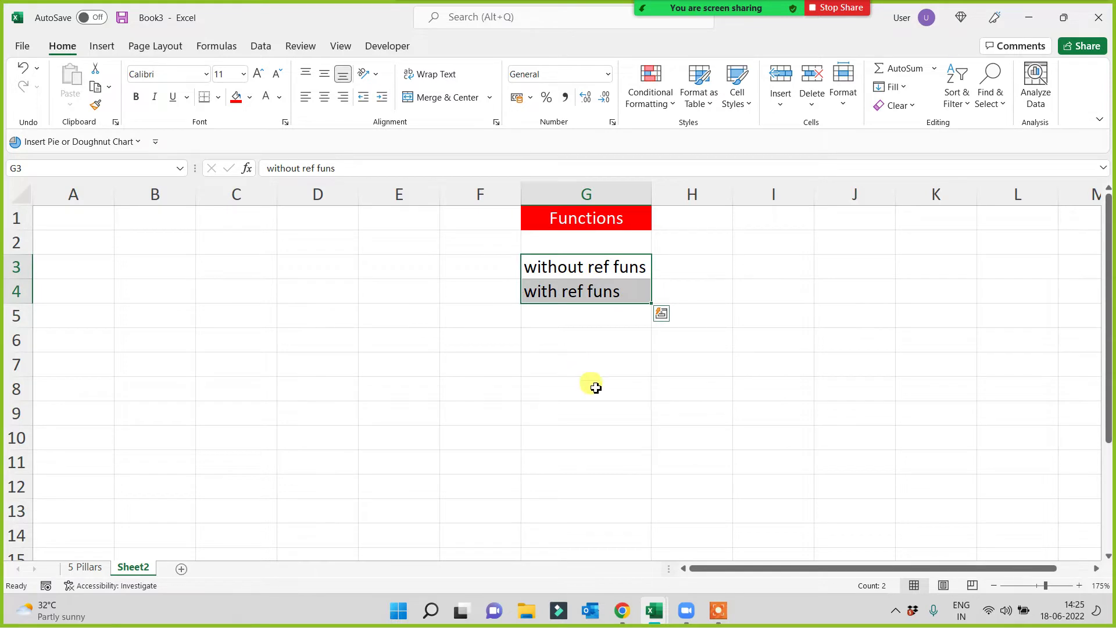
pyautogui.click(705, 276)
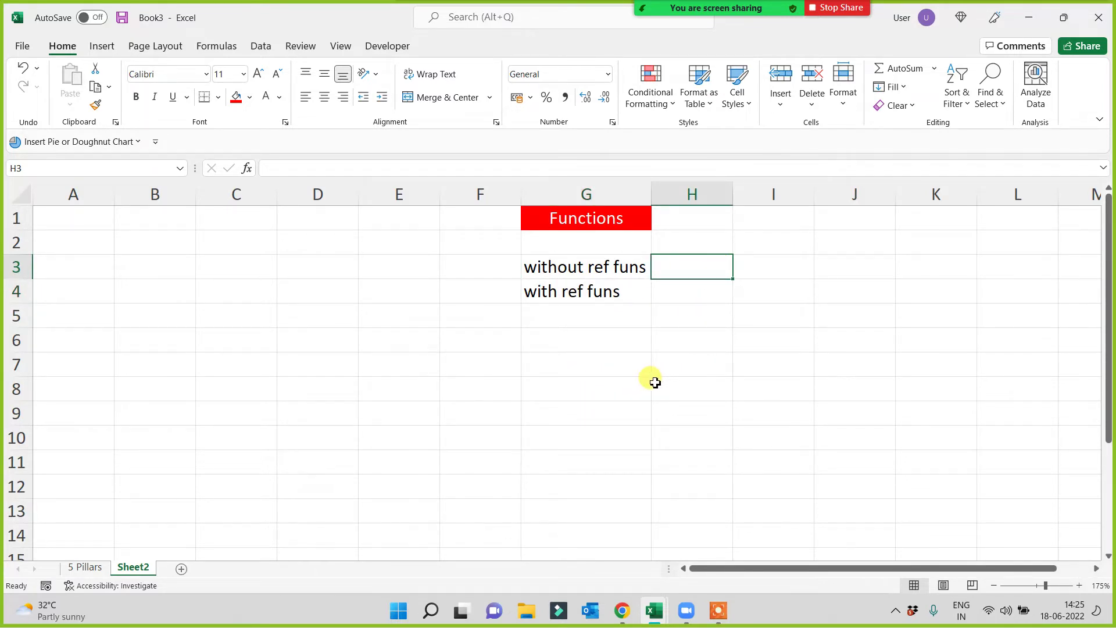
# Enter 1% in H3 and 99% in H4
pyautogui.click(566, 266)
pyautogui.click(674, 269)
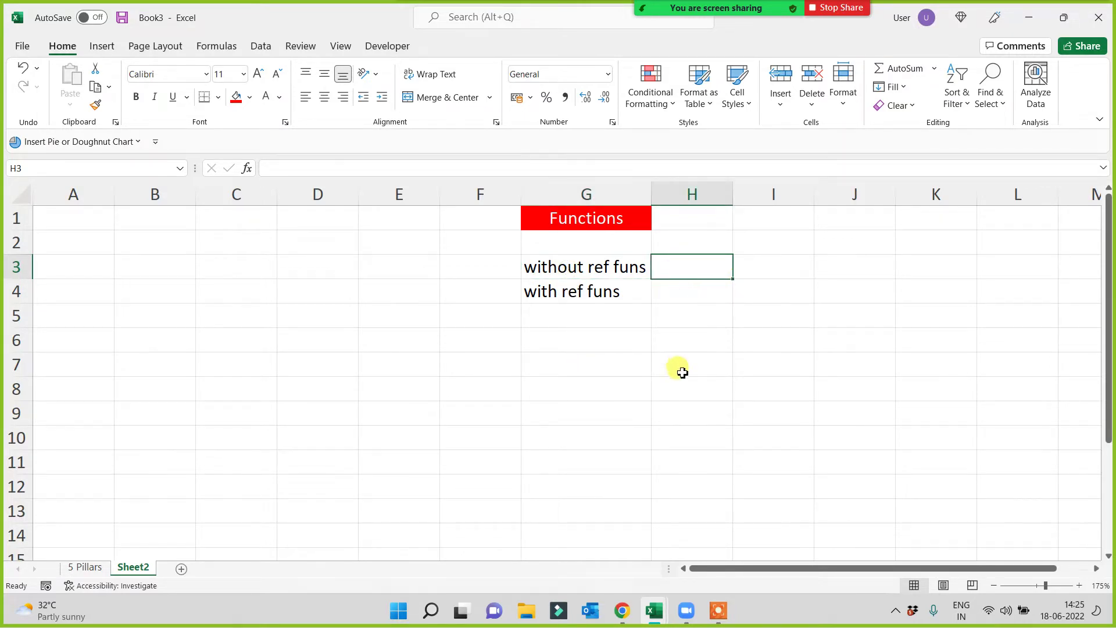
pyautogui.write('1')
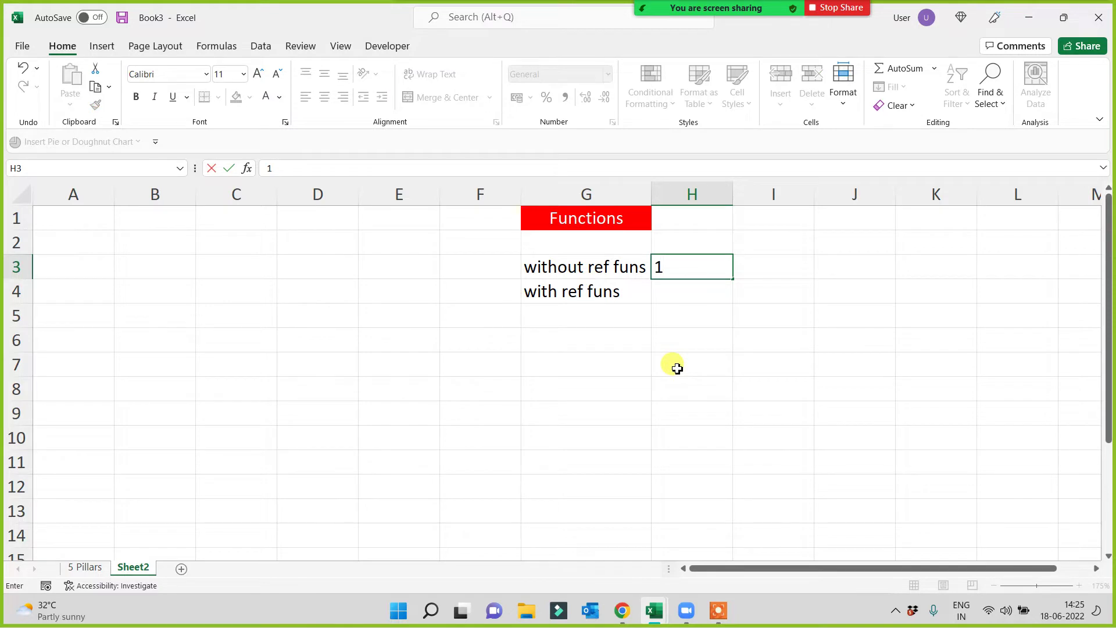
pyautogui.write('%')
pyautogui.click(677, 367)
pyautogui.click(681, 292)
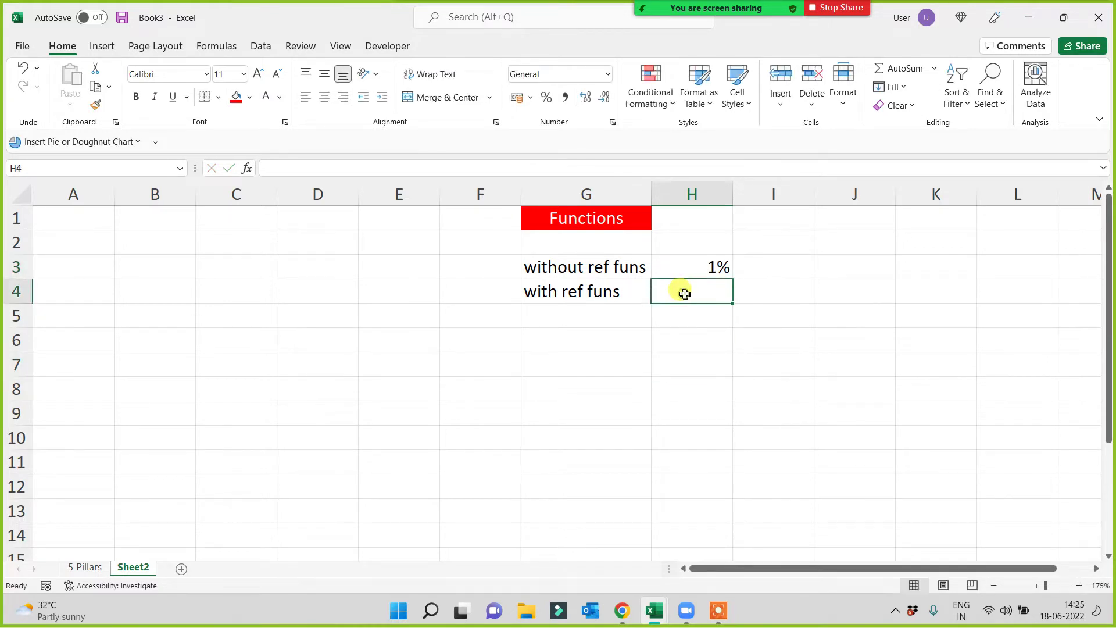
pyautogui.write('99%')
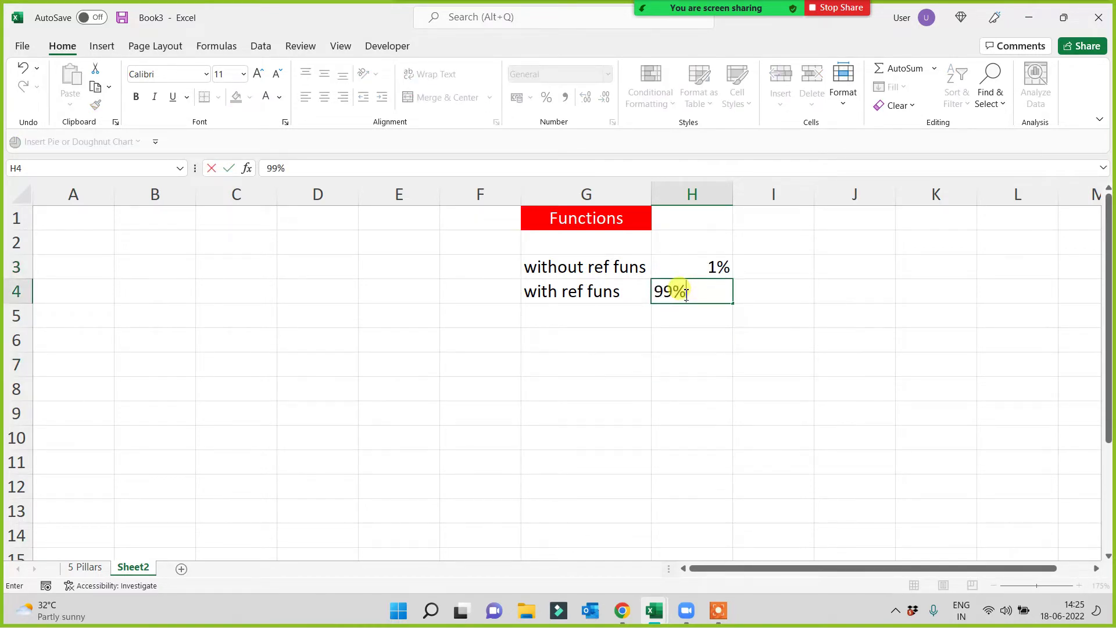
pyautogui.click(684, 393)
# Check the H3:H4 percentages against the 'without ref funs' and 'with ref funs' labels
pyautogui.moveTo(700, 267); pyautogui.dragTo(703, 294)
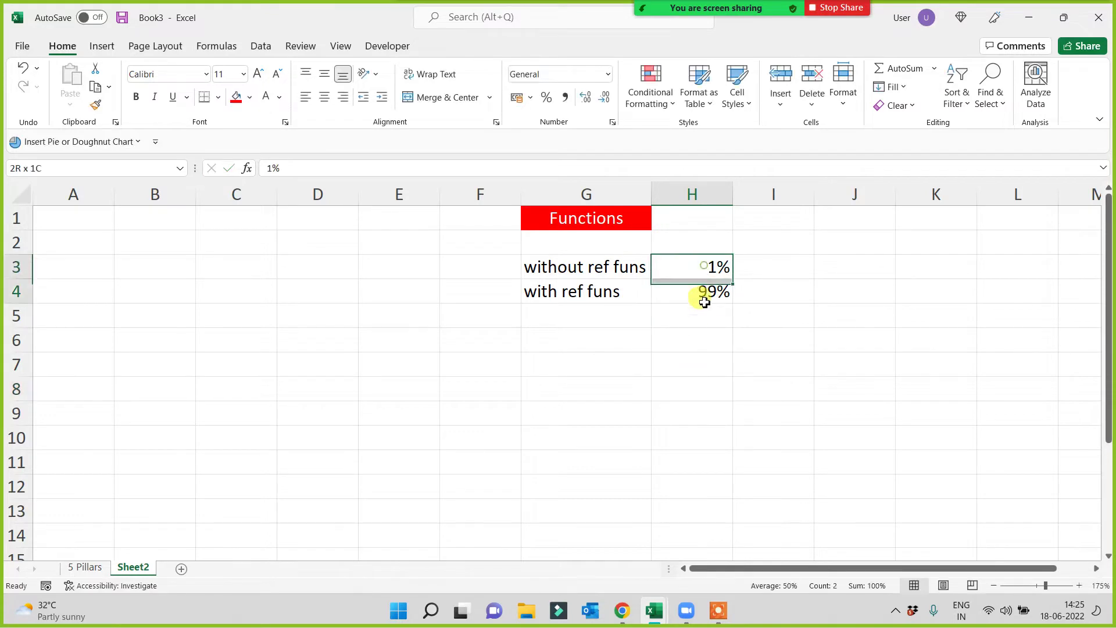
pyautogui.click(688, 356)
pyautogui.click(700, 291)
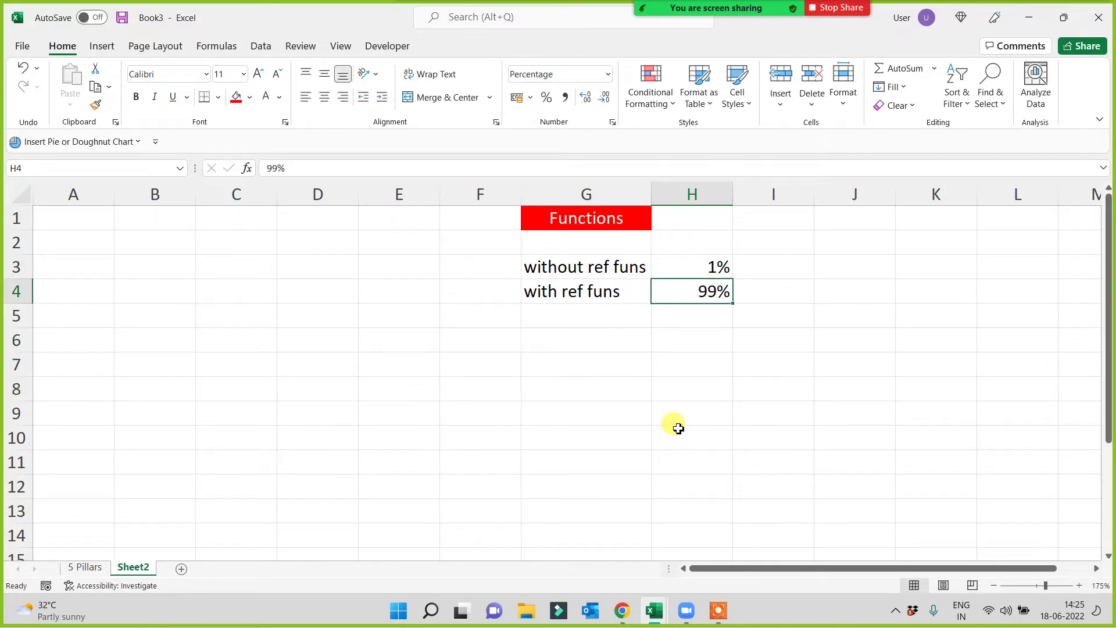
pyautogui.click(598, 265)
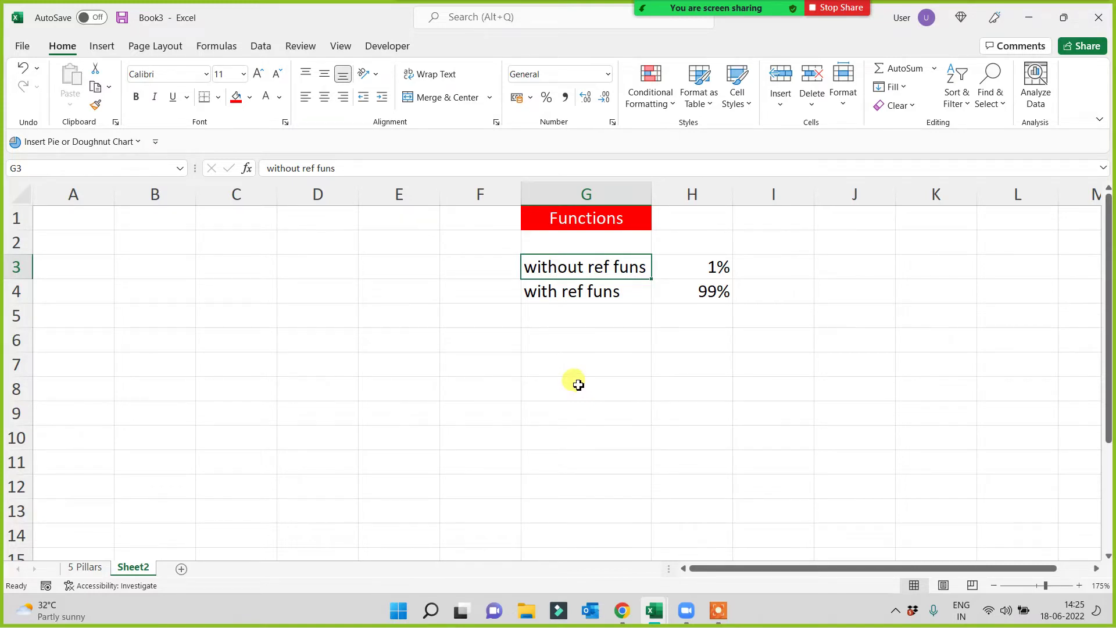
pyautogui.click(600, 285)
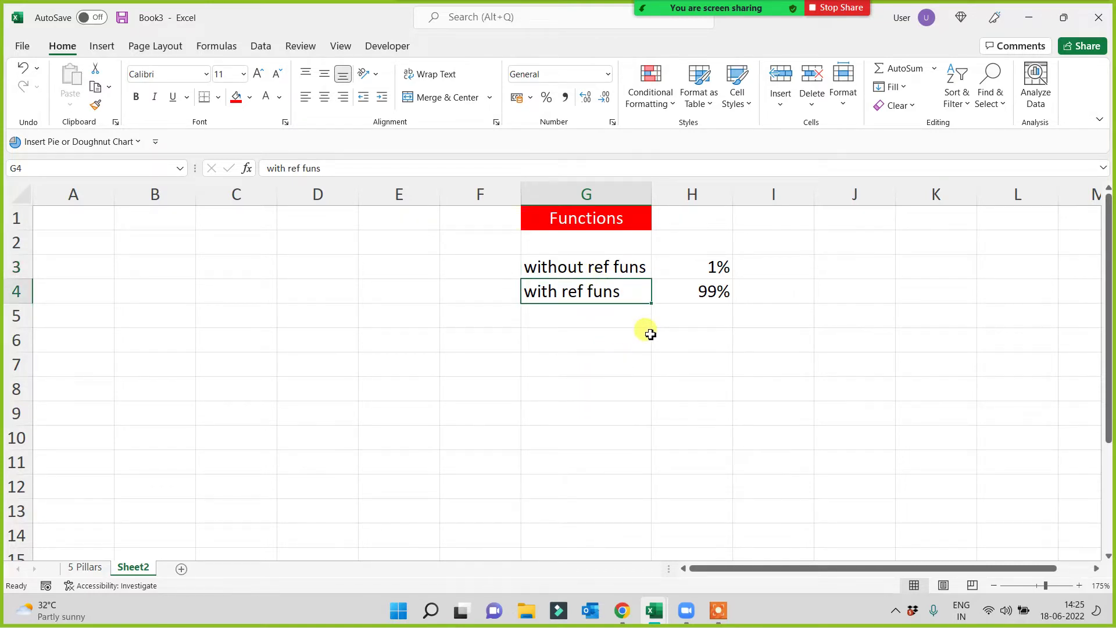
pyautogui.click(575, 266)
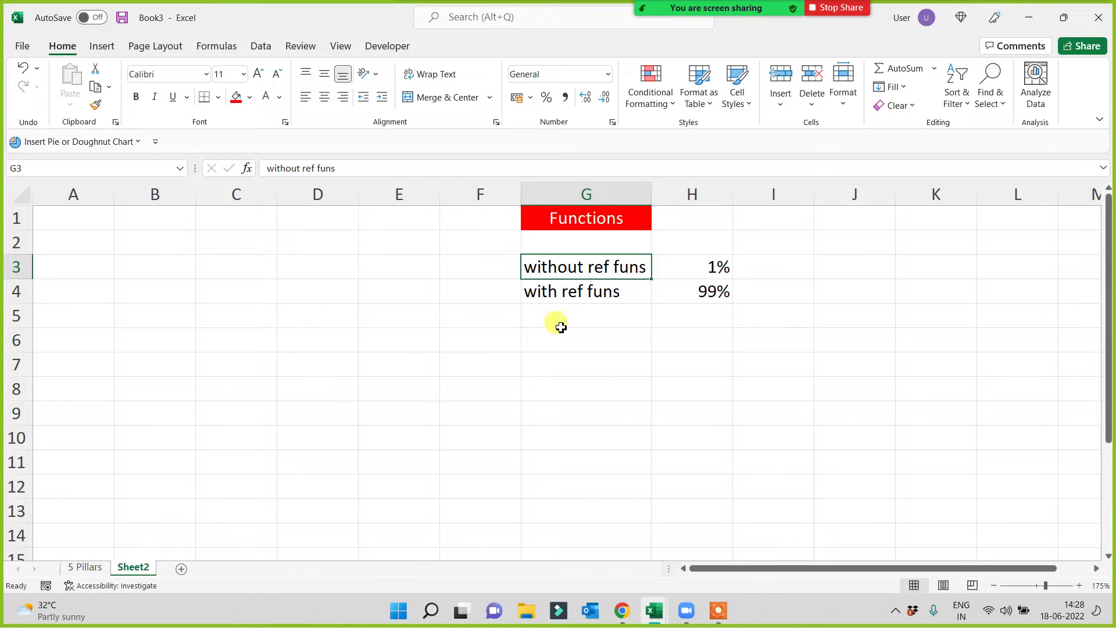
pyautogui.click(579, 286)
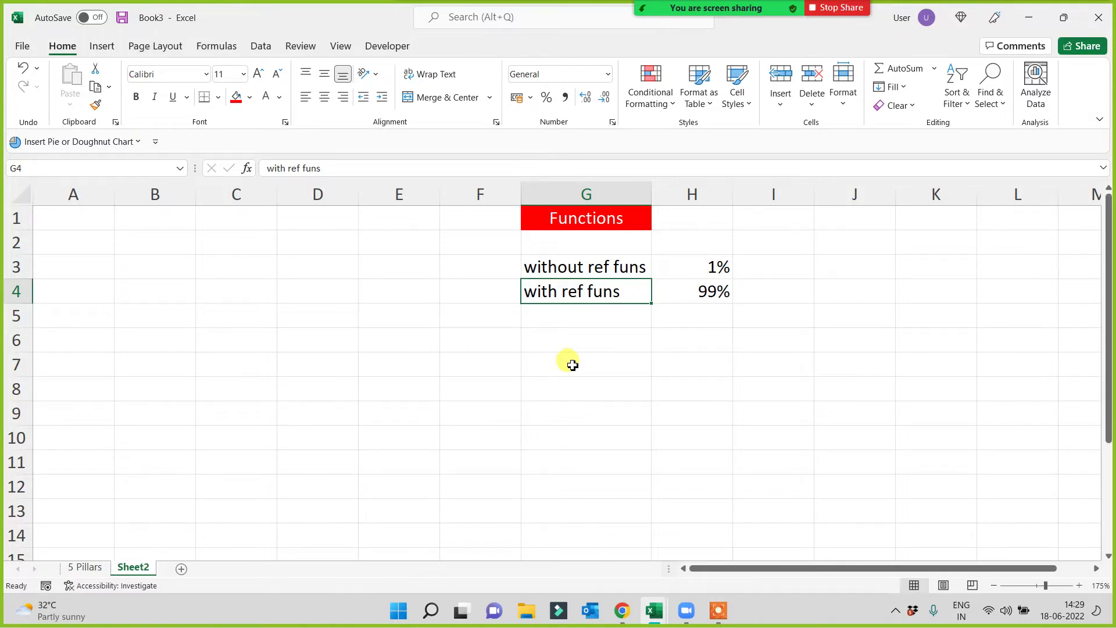
pyautogui.click(604, 341)
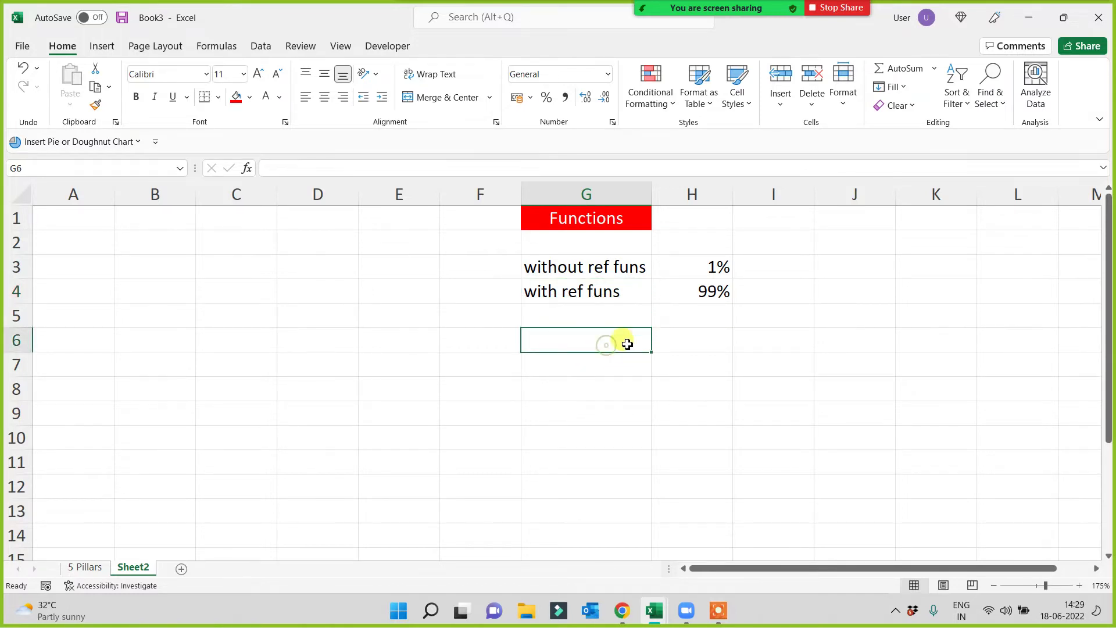
pyautogui.click(568, 290)
pyautogui.click(603, 268)
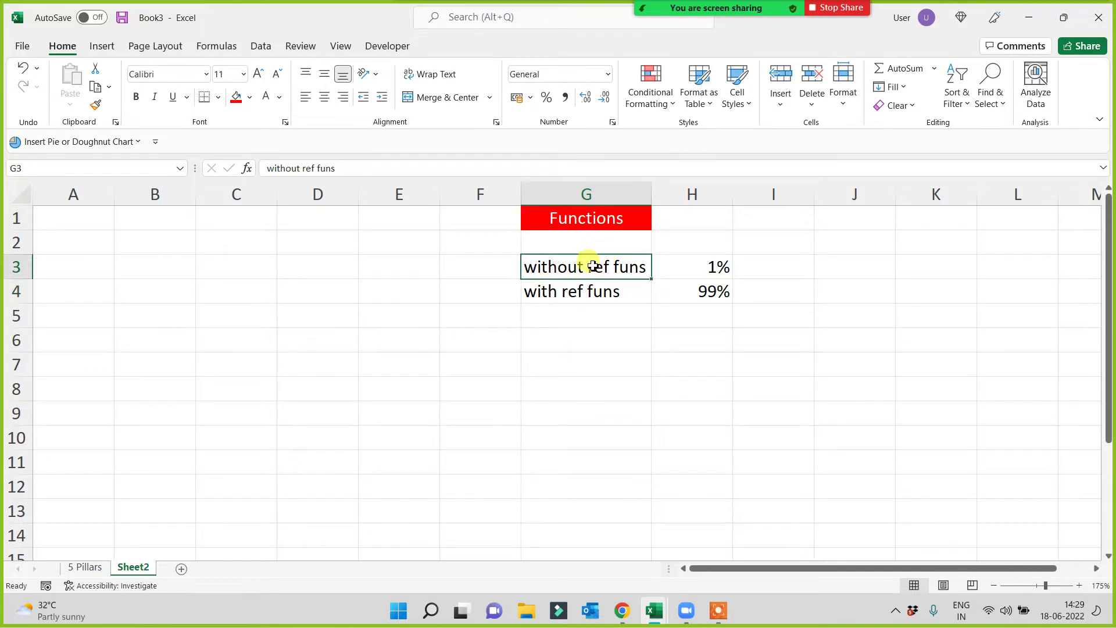
pyautogui.click(559, 342)
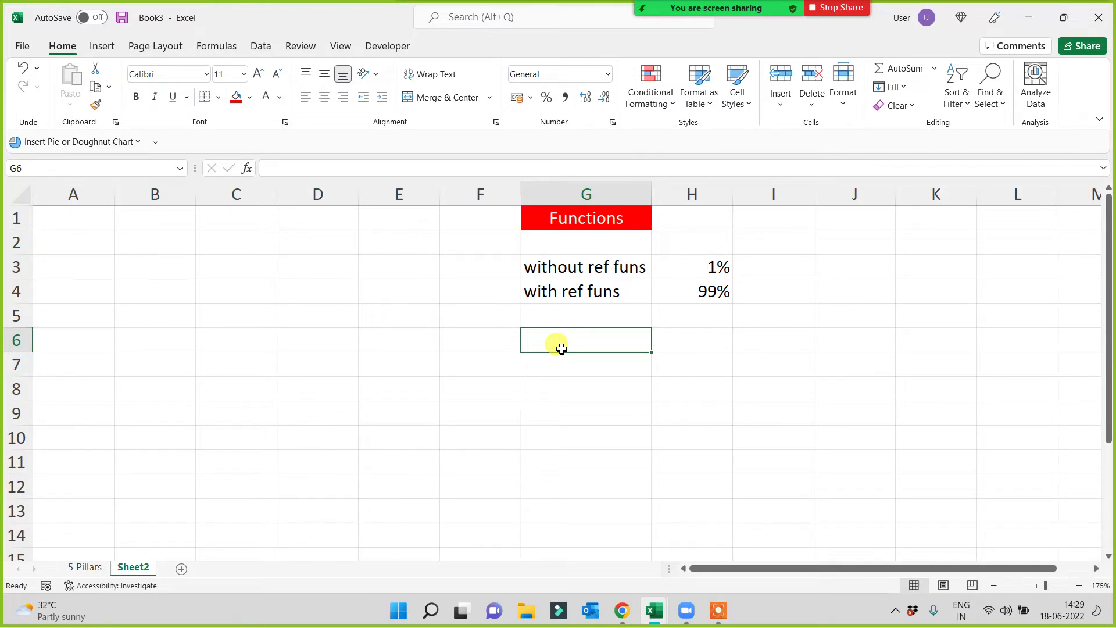
pyautogui.click(592, 266)
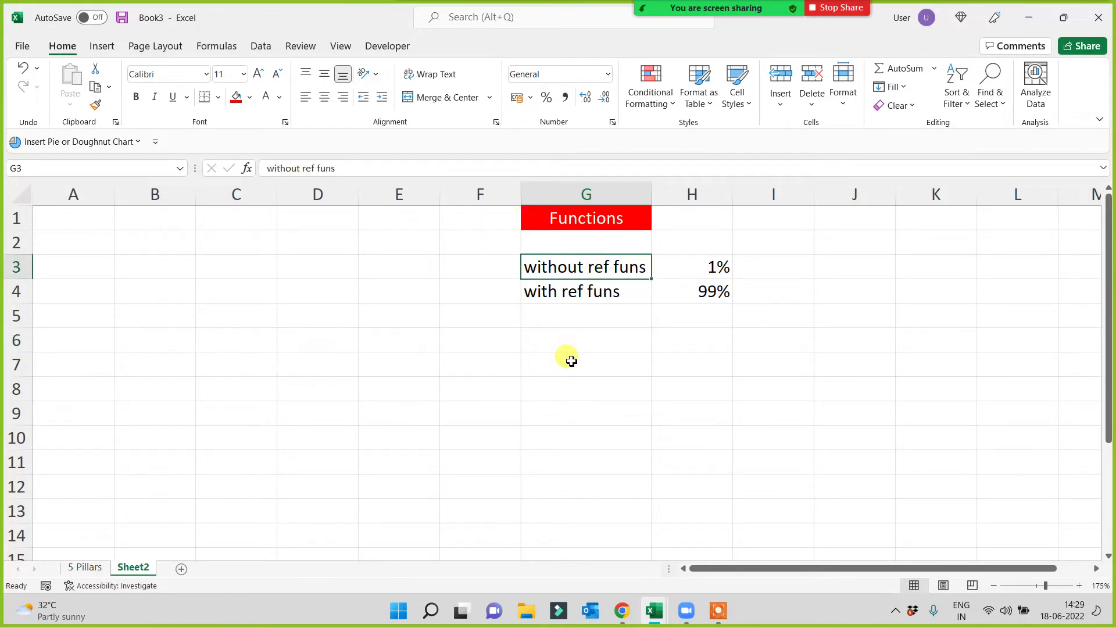
pyautogui.click(564, 356)
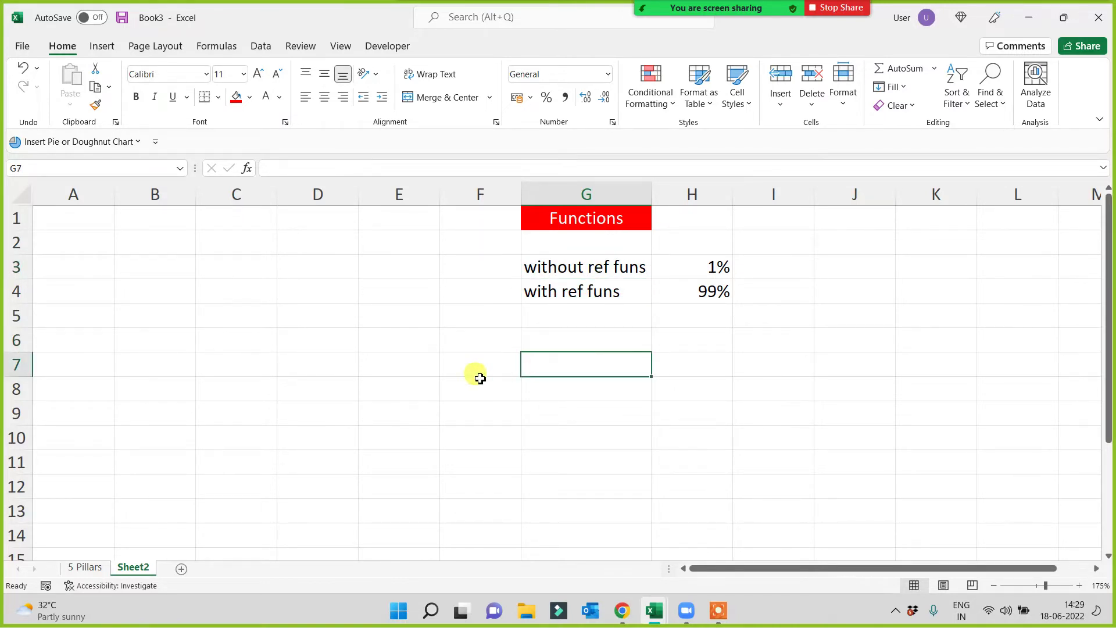
pyautogui.click(399, 363)
pyautogui.click(259, 287)
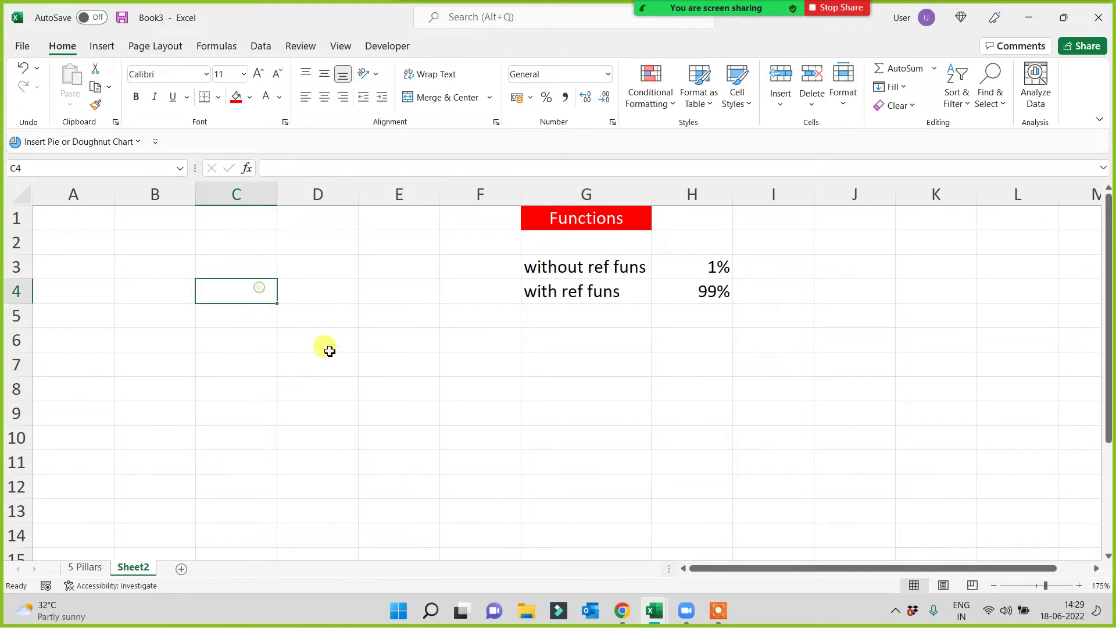
pyautogui.click(573, 220)
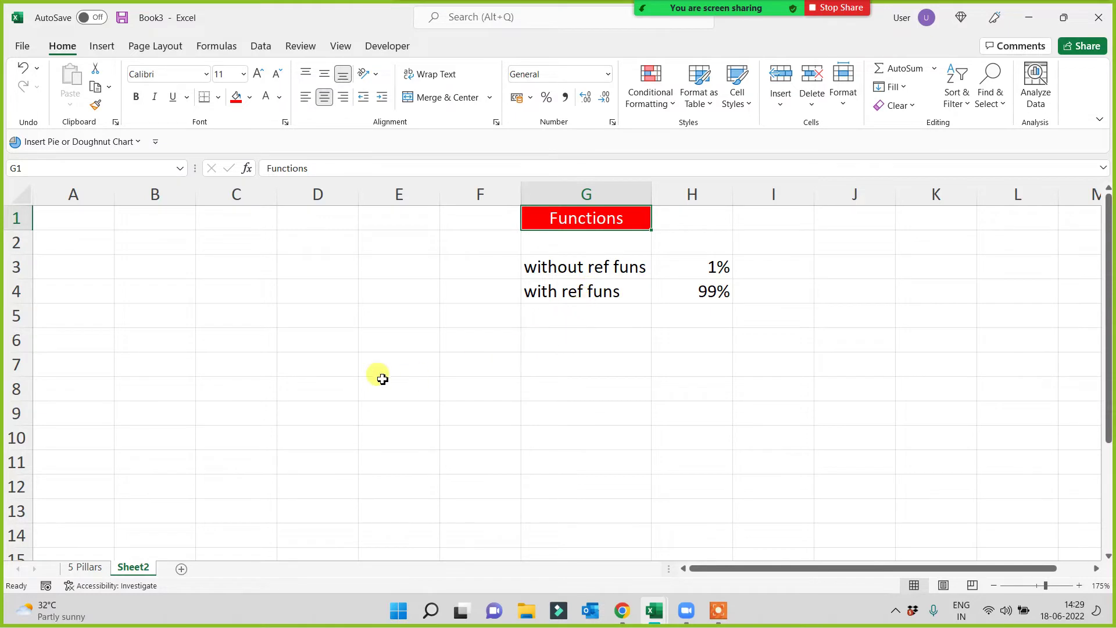
pyautogui.click(173, 357)
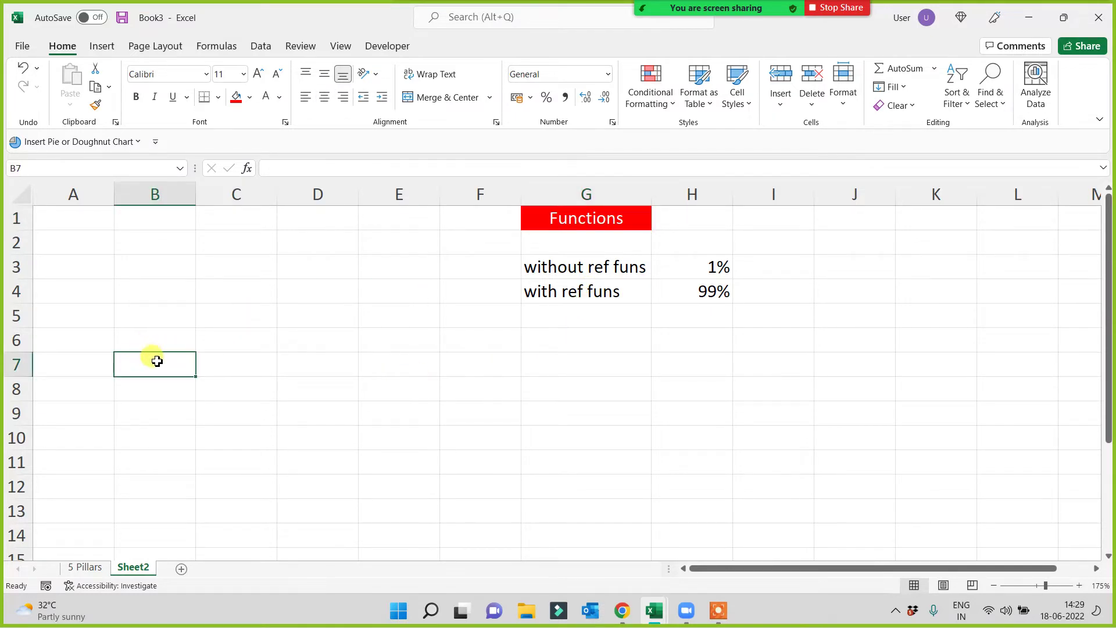
pyautogui.click(161, 346)
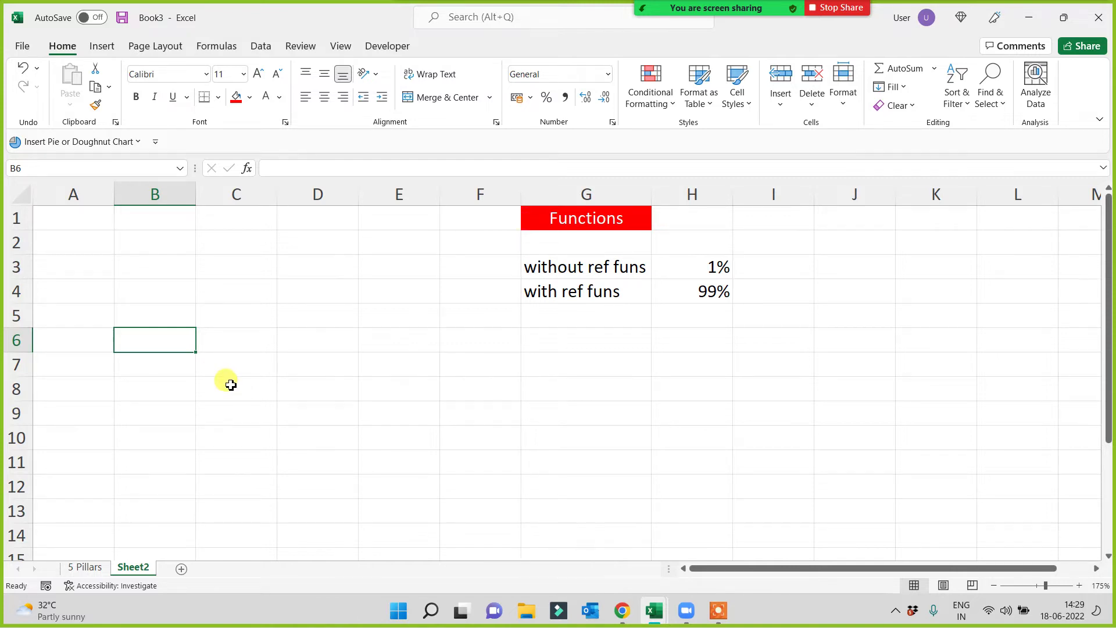
# Enter 'Excel' in B6 and 'Ref = Number / Text / Date / Time / Data / Syb / Blank Cell etc.' in B7
pyautogui.write('Excel')
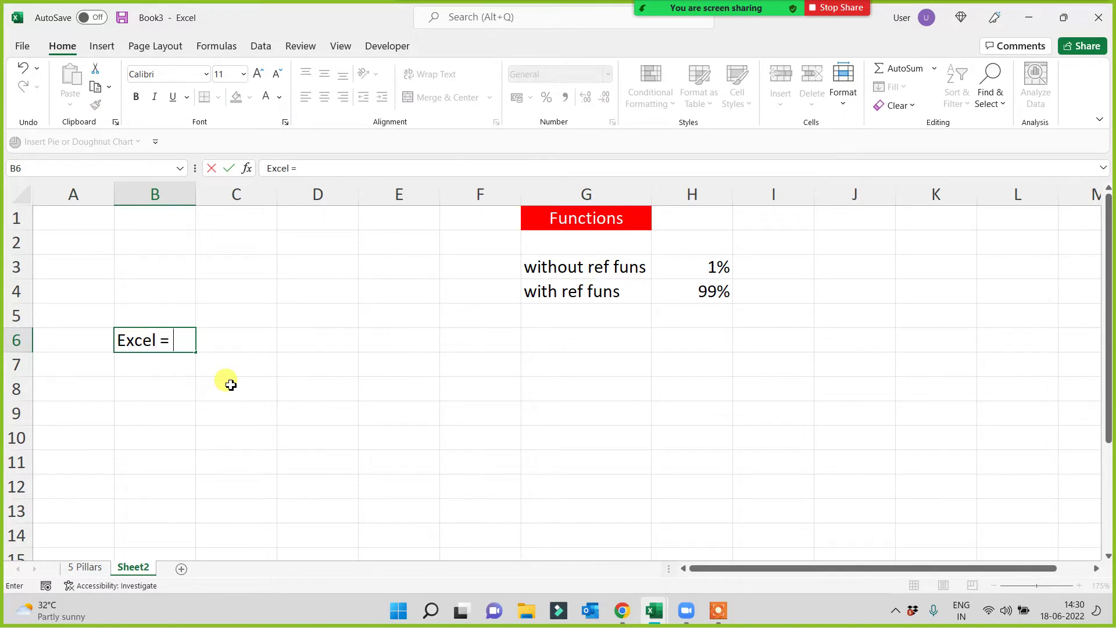
pyautogui.press('Return')
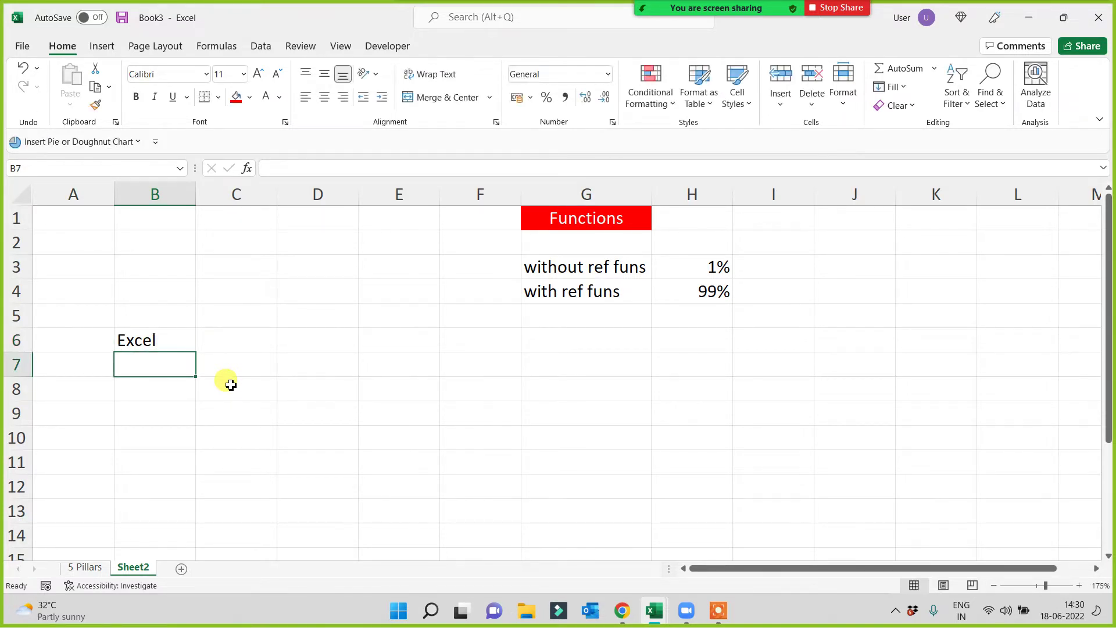
pyautogui.write('REf')
pyautogui.press('BackSpace')
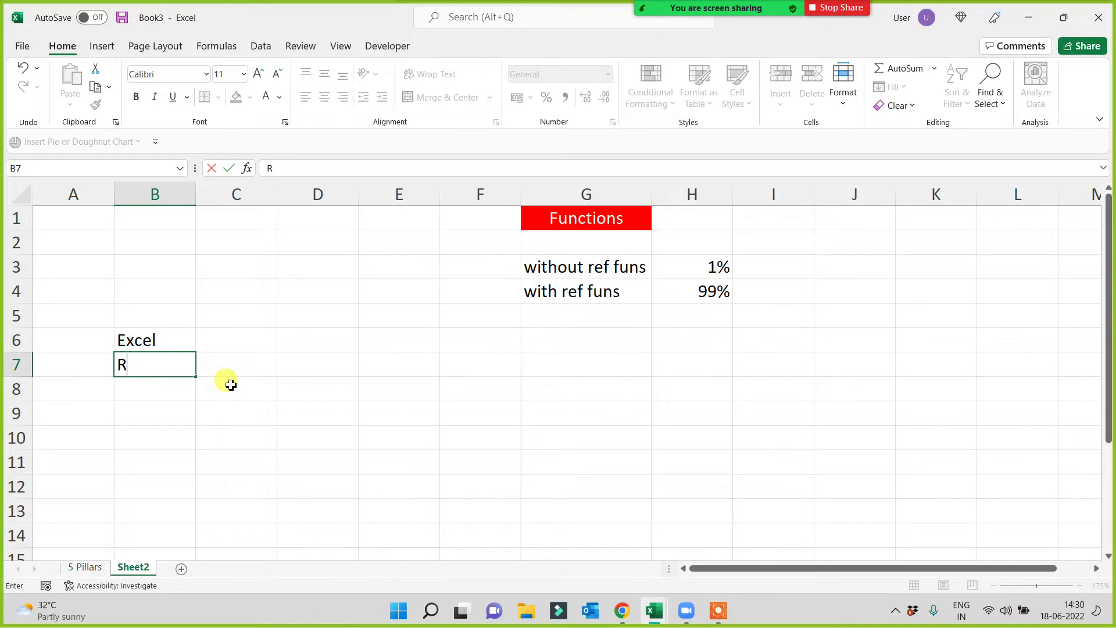
pyautogui.write('ef =')
pyautogui.write(' N')
pyautogui.write('umber /')
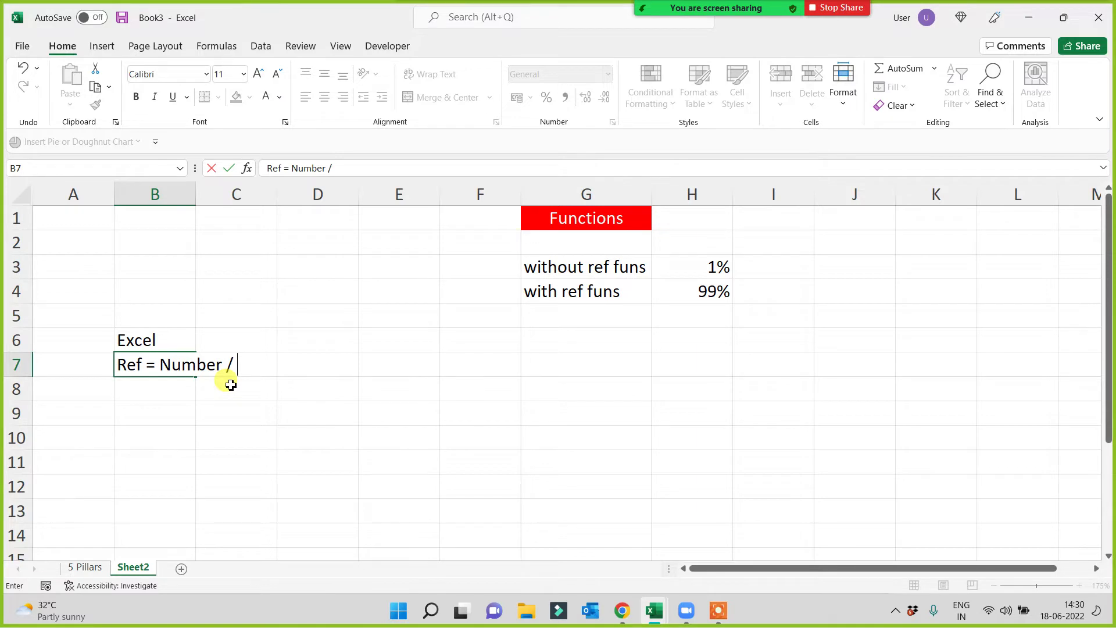
pyautogui.write('Text ')
pyautogui.write('/ Da')
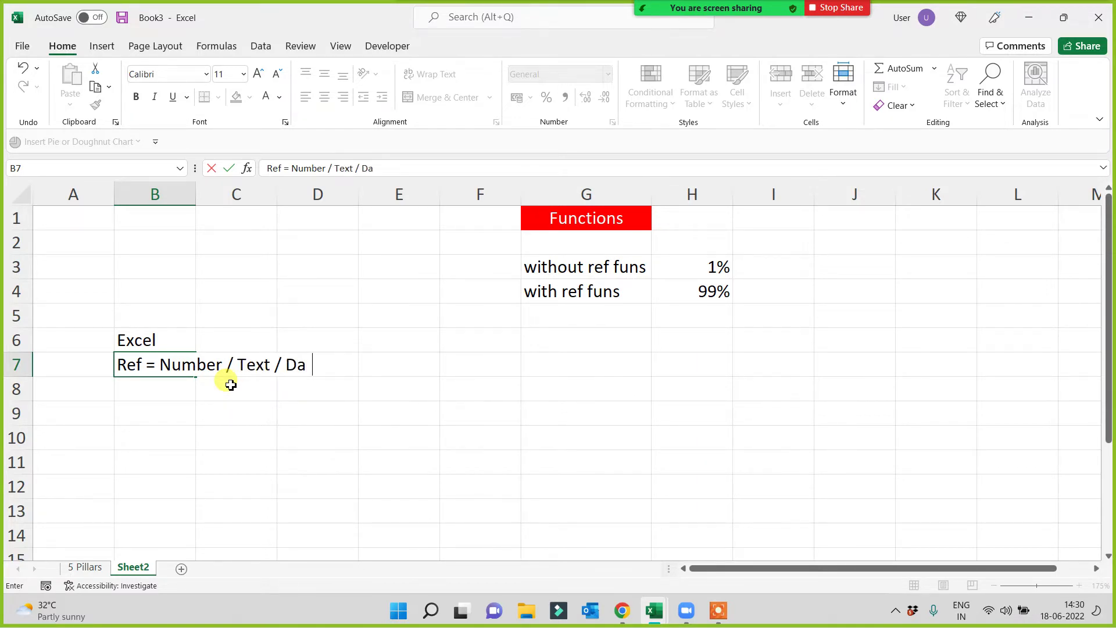
pyautogui.write('te /Tim')
pyautogui.write('e / DAta')
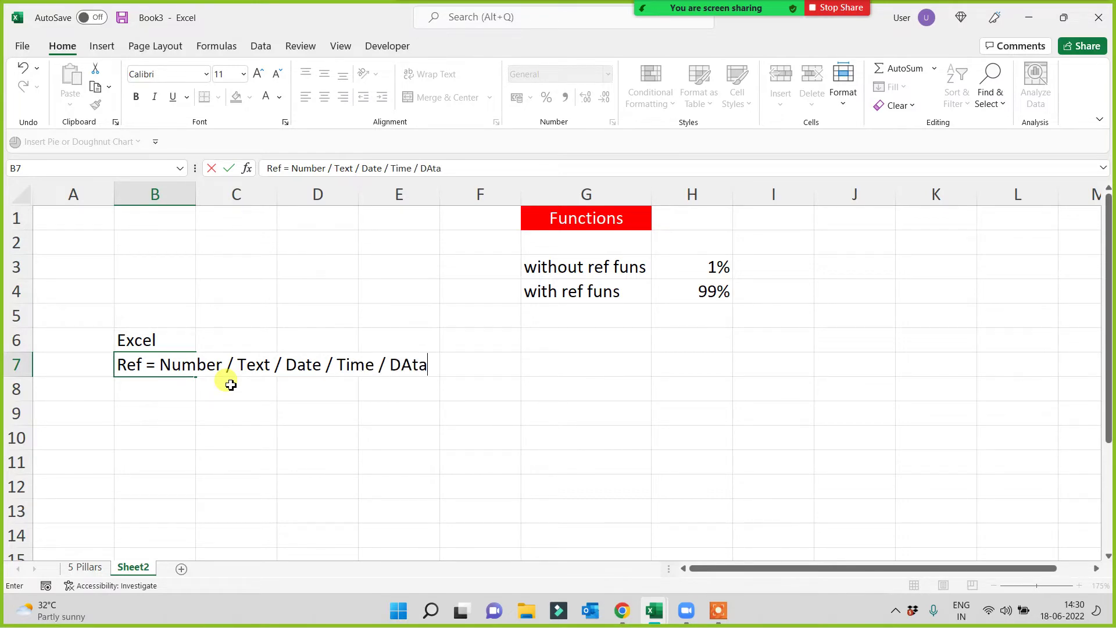
pyautogui.write(' /')
pyautogui.write(' Sy')
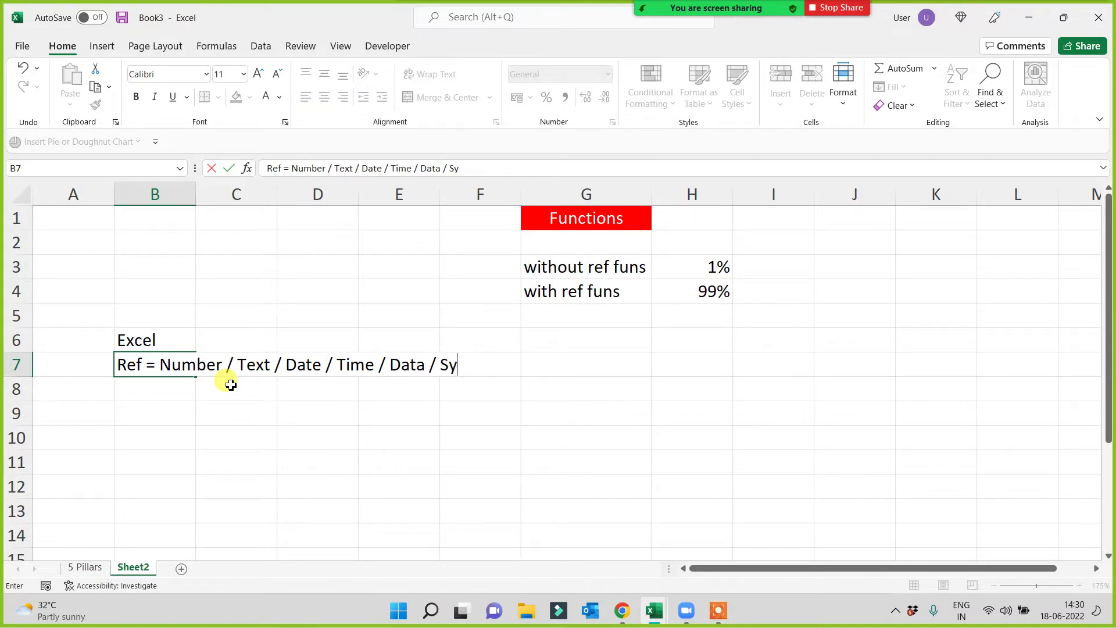
pyautogui.write('ub / B')
pyautogui.write('lankCell ')
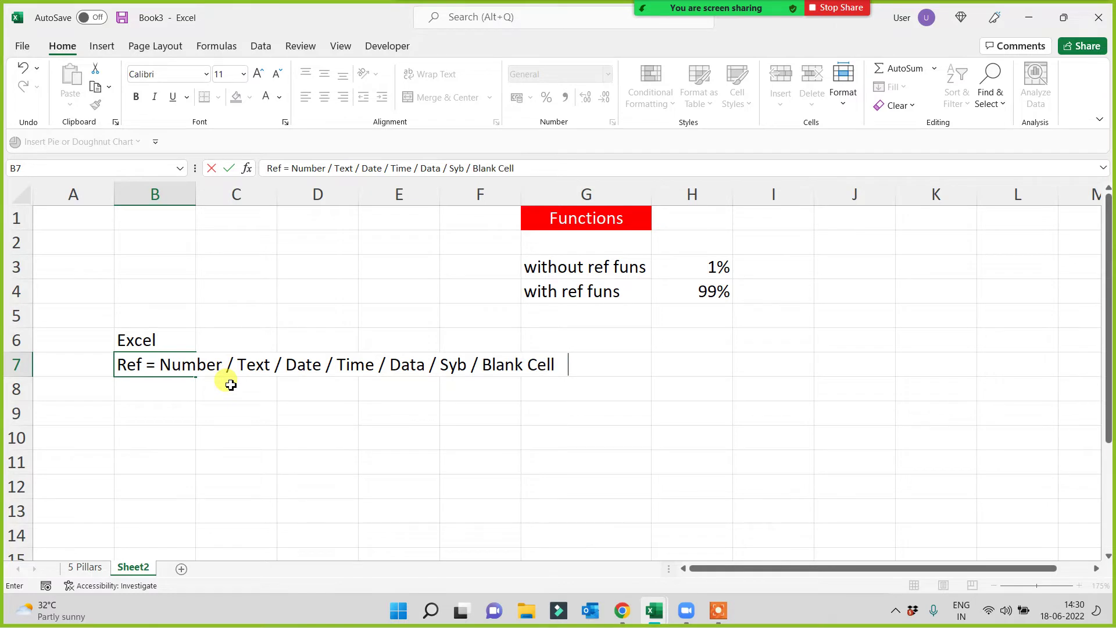
pyautogui.write('etc.....')
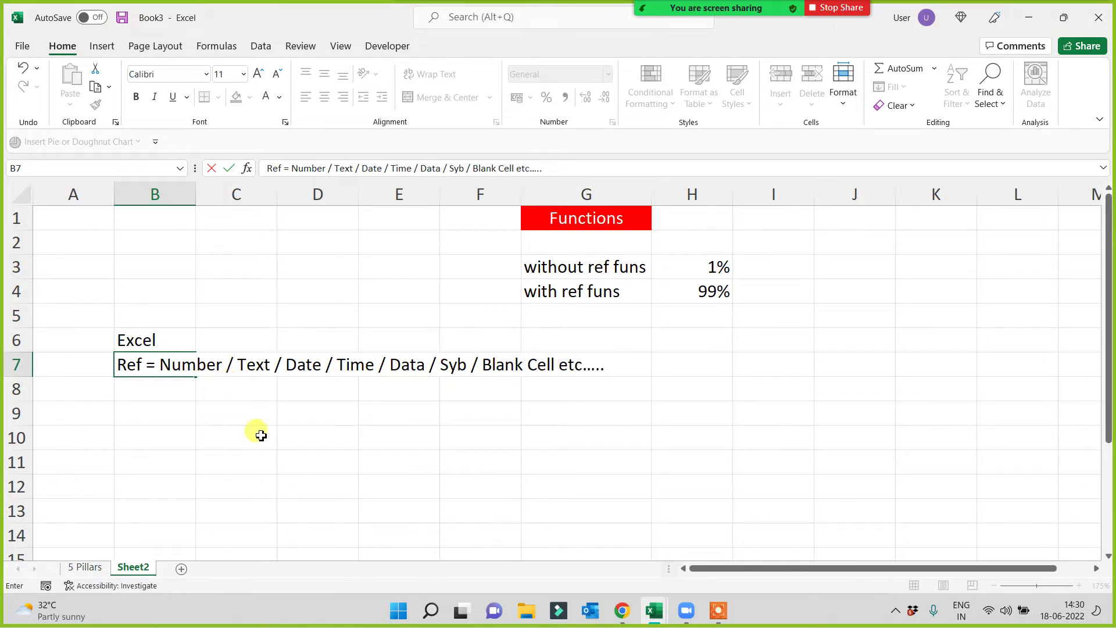
pyautogui.click(246, 482)
pyautogui.moveTo(145, 364)
pyautogui.mouseDown()
pyautogui.moveTo(551, 379)
pyautogui.moveTo(620, 359)
pyautogui.mouseUp()
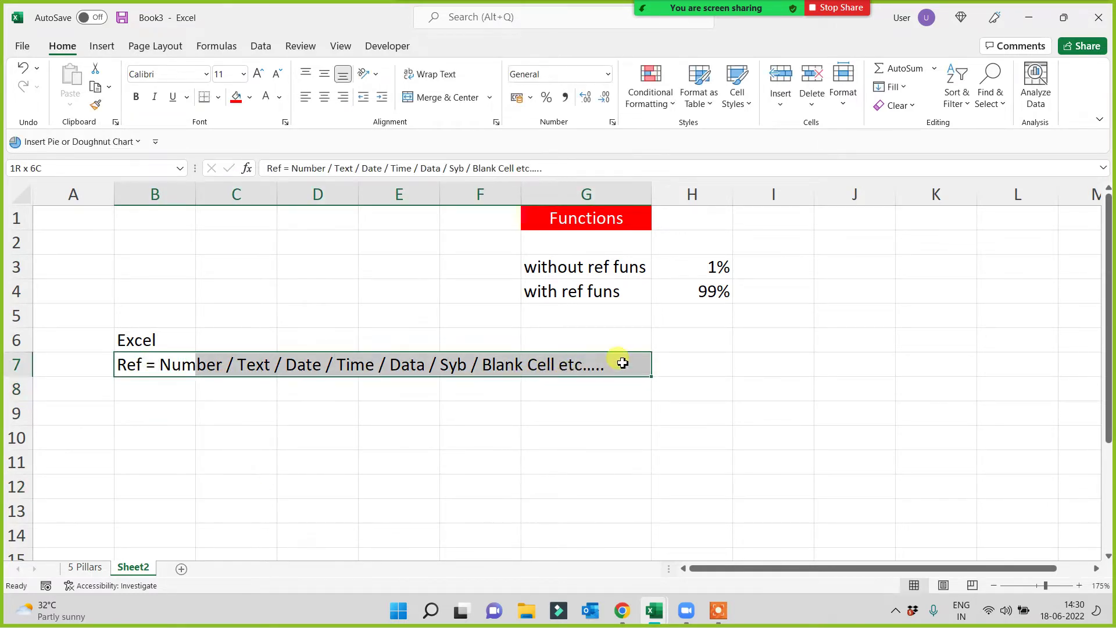
# Copy the 'without ref funs' label from G3 into B1
pyautogui.click(532, 410)
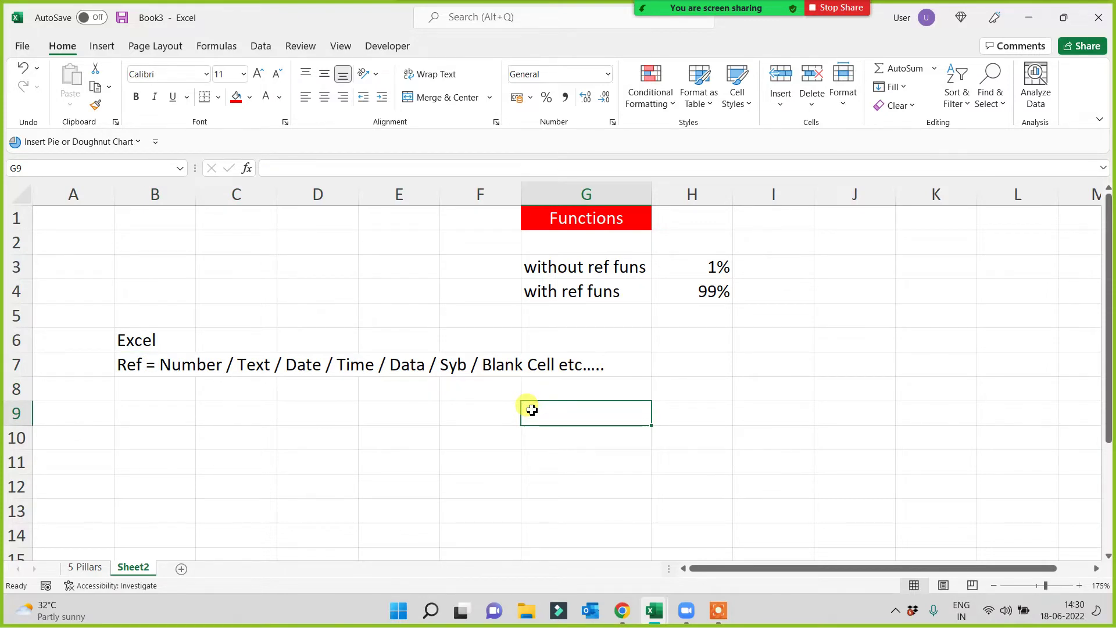
pyautogui.click(559, 263)
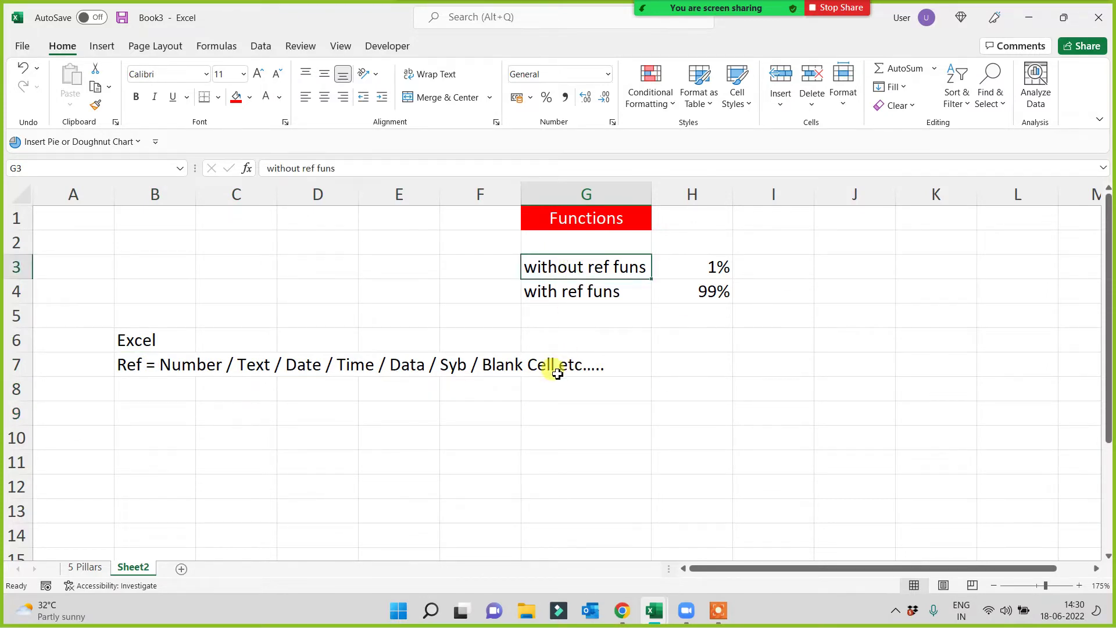
pyautogui.hotkey('ctrl', 'c')
pyautogui.click(165, 214)
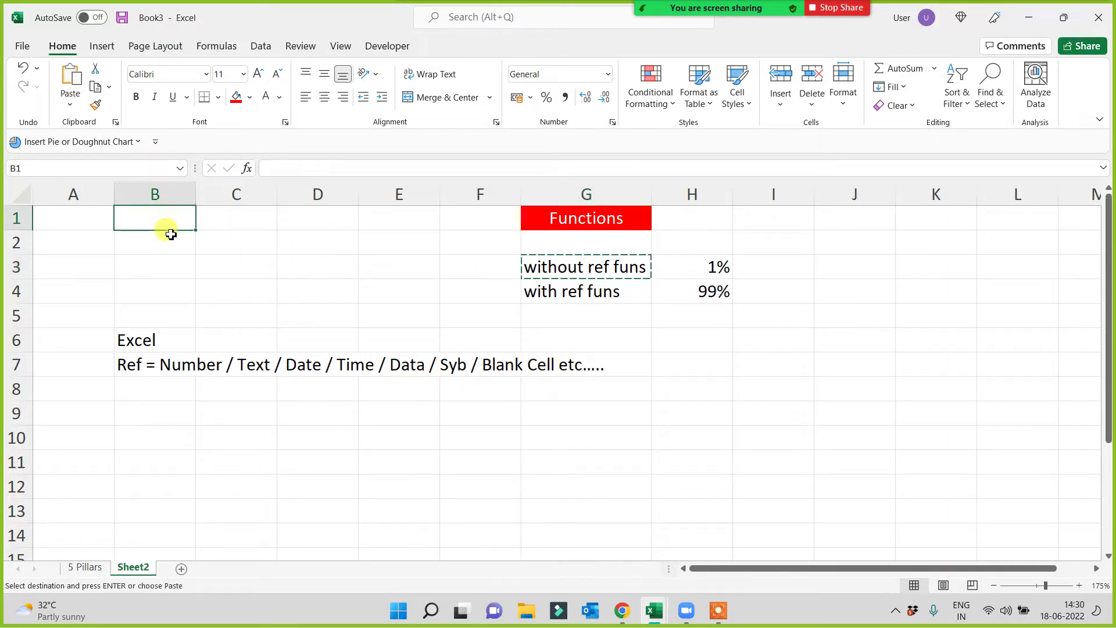
pyautogui.hotkey('ctrl', 'v')
pyautogui.click(152, 285)
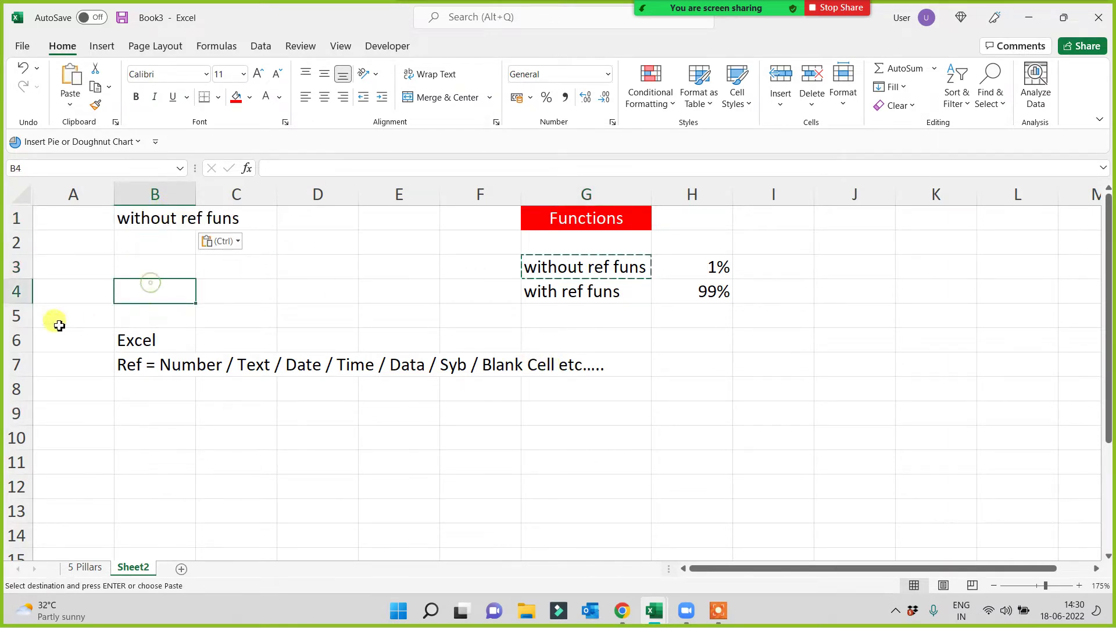
# Insert three blank rows above row 5 and autofit column B
pyautogui.click(13, 318)
pyautogui.hotkey('ctrl', '+')
pyautogui.hotkey('ctrl', '+')
pyautogui.hotkey('ctrl', '+')
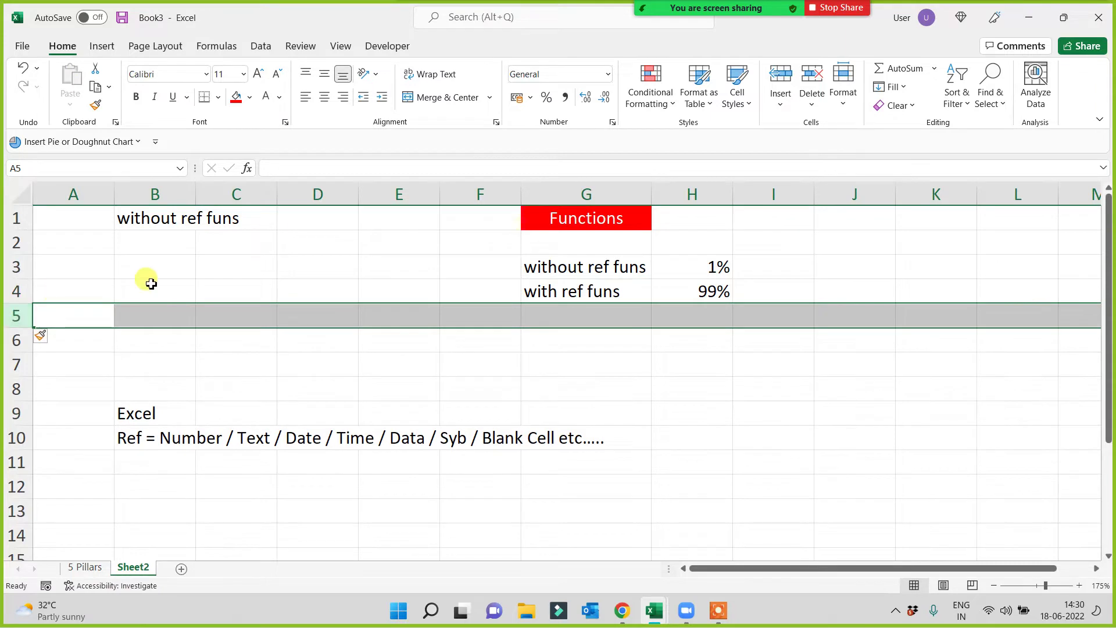
pyautogui.click(201, 243)
pyautogui.doubleClick(195, 193)
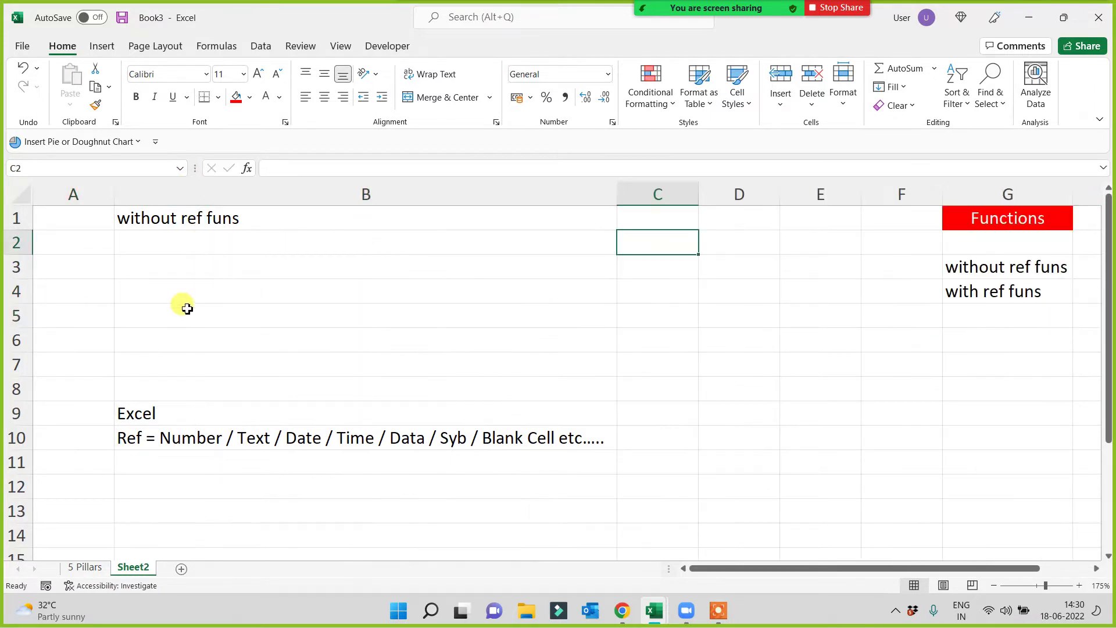
# Give the B1 heading a red fill with white text, and delete the empty column D
pyautogui.click(541, 216)
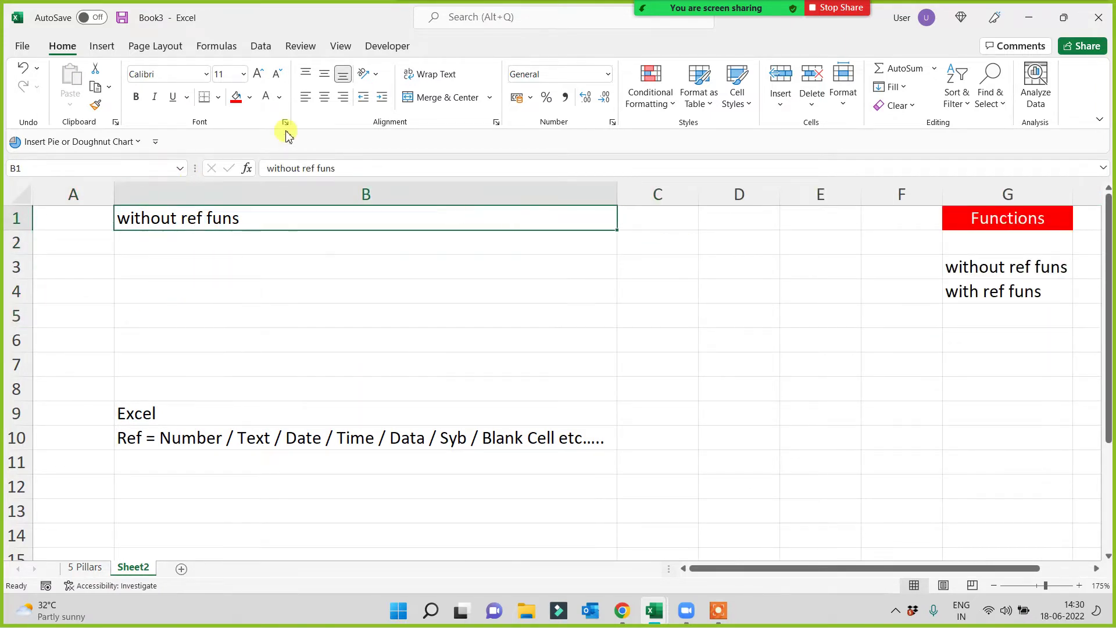
pyautogui.click(236, 96)
pyautogui.click(265, 97)
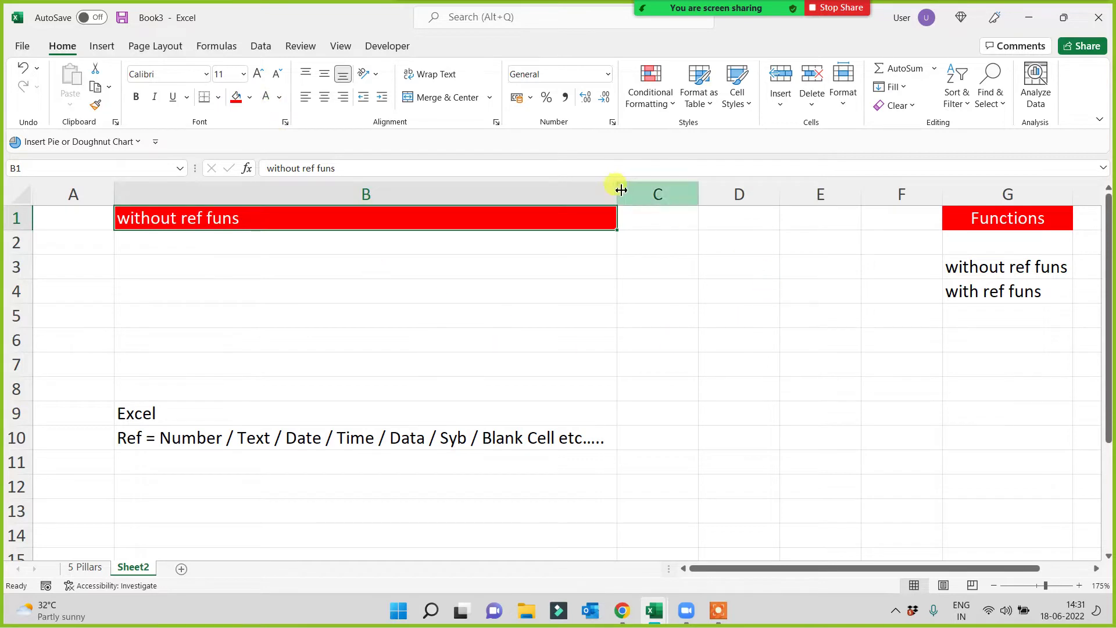
pyautogui.click(735, 195)
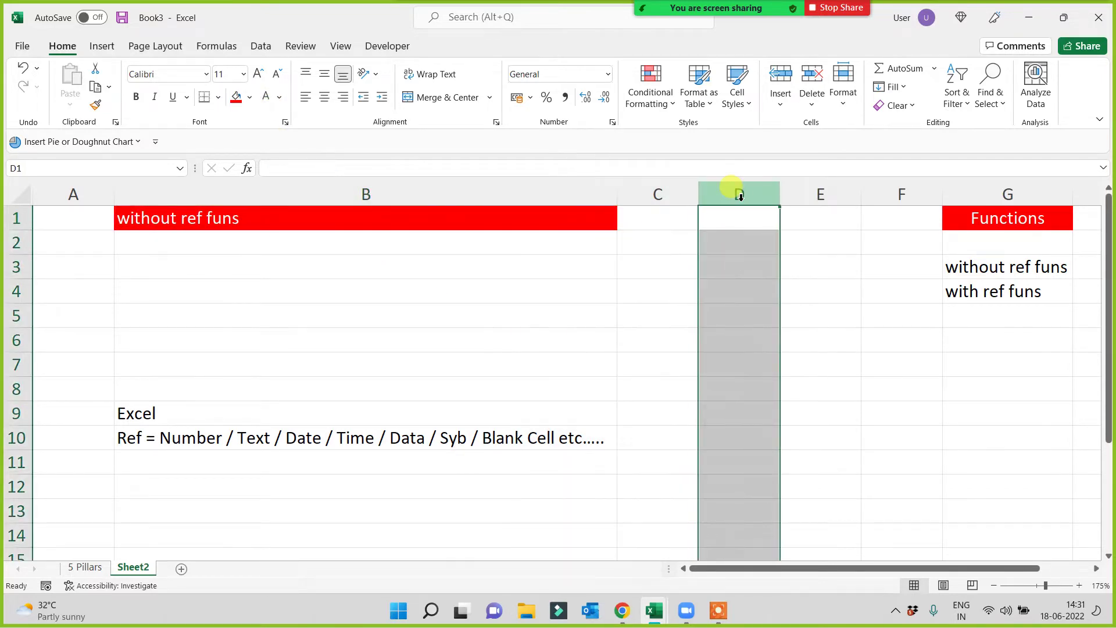
pyautogui.hotkey('ctrl', '-')
pyautogui.click(385, 381)
# Enter Today, Now, PI, Row, Column and Rand down A3:A8
pyautogui.click(88, 262)
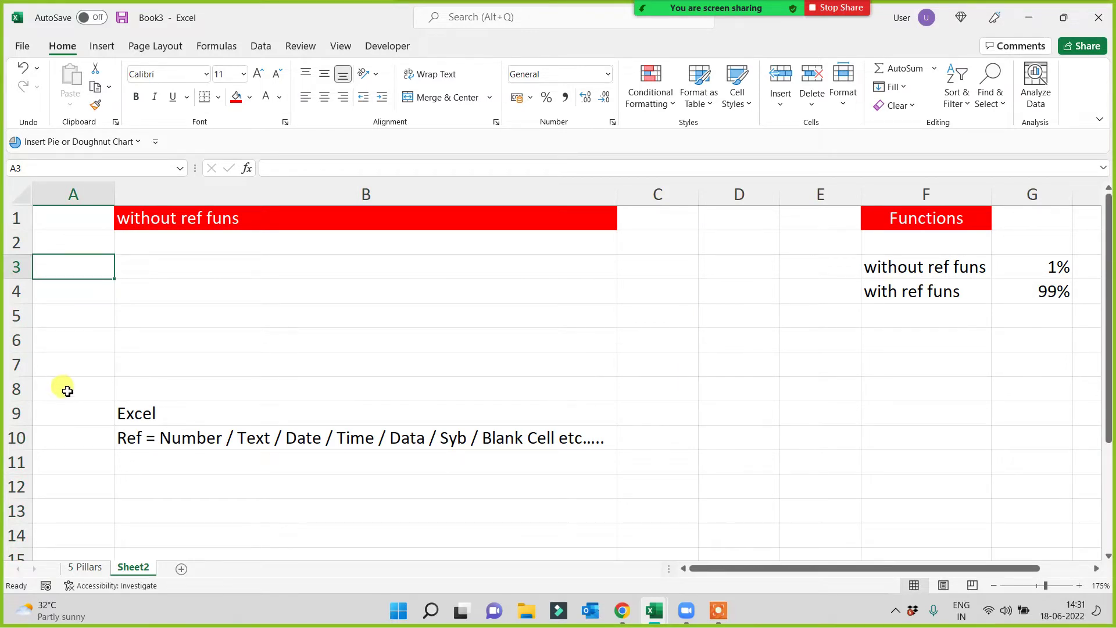
pyautogui.write('To')
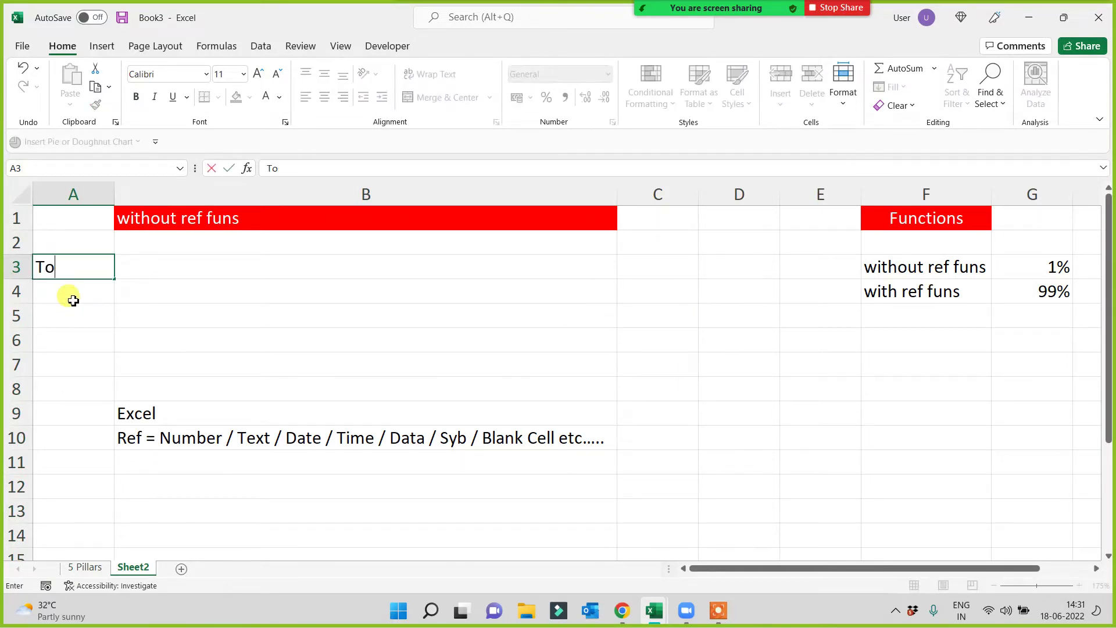
pyautogui.write('day')
pyautogui.press('Return')
pyautogui.write('N')
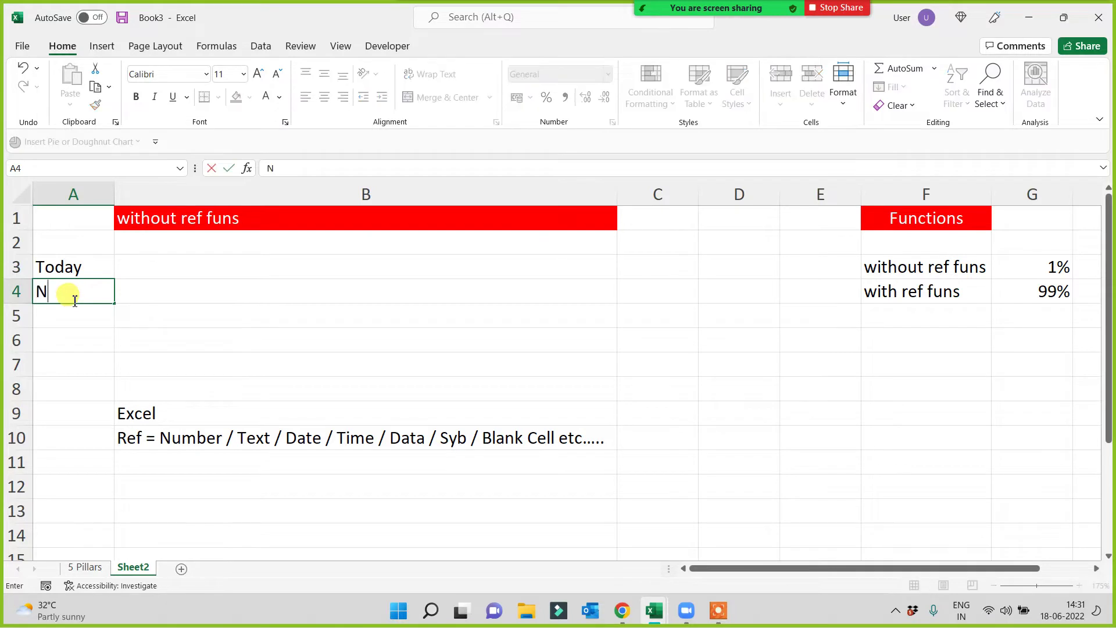
pyautogui.write('ow')
pyautogui.press('Return')
pyautogui.write('PI')
pyautogui.press('Return')
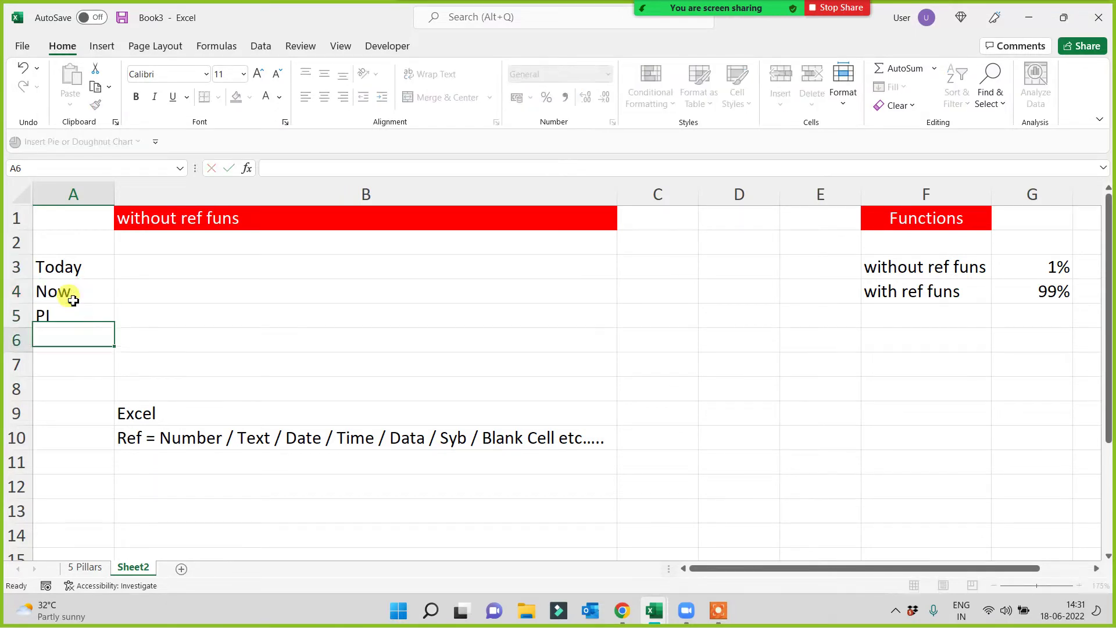
pyautogui.write('Row')
pyautogui.press('Return')
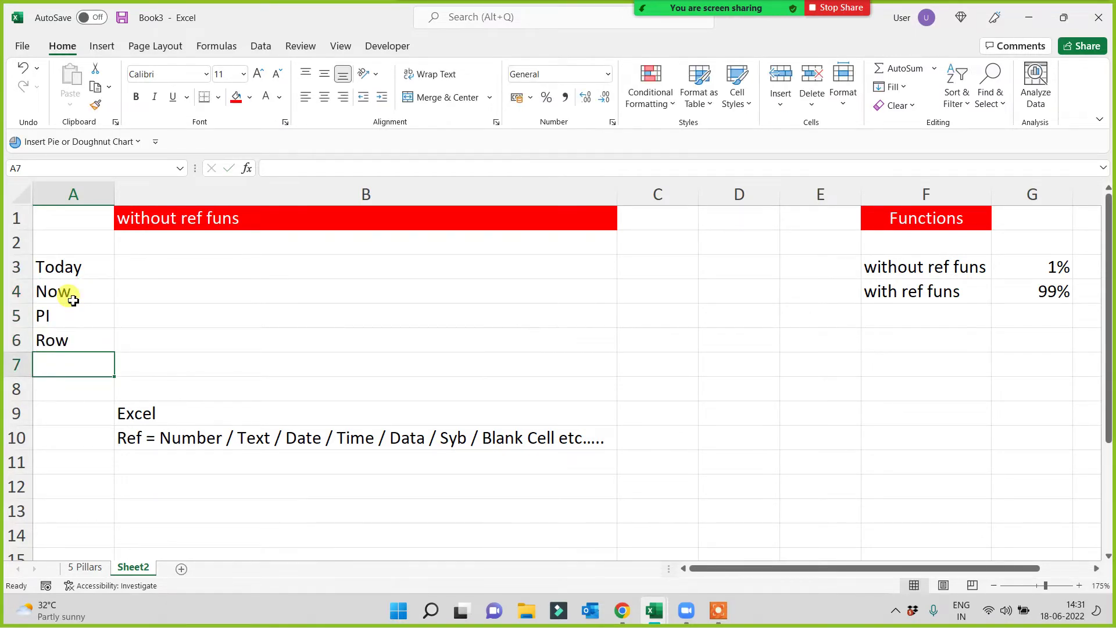
pyautogui.write('Column')
pyautogui.press('Return')
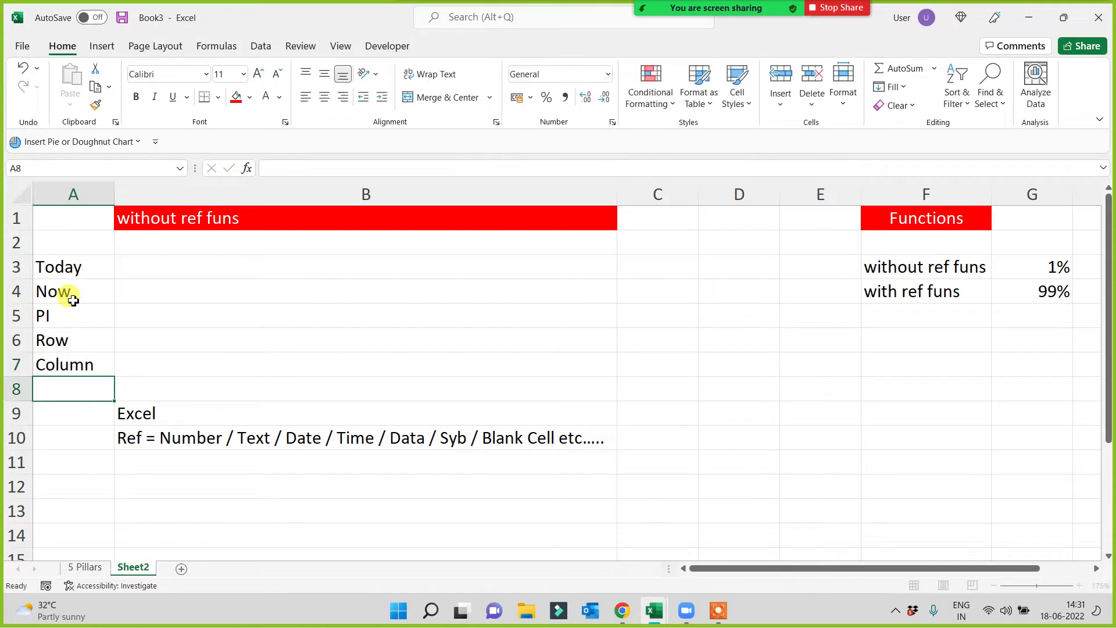
pyautogui.write('Rand')
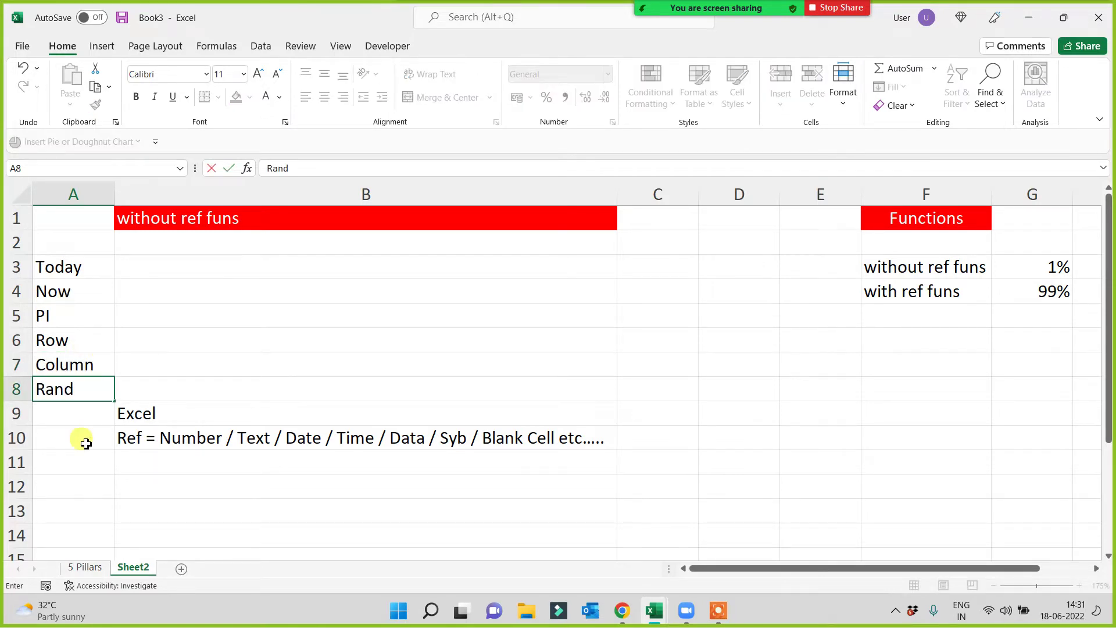
pyautogui.click(76, 478)
# Fill the function names in A3:A8 green
pyautogui.moveTo(71, 265); pyautogui.dragTo(74, 391)
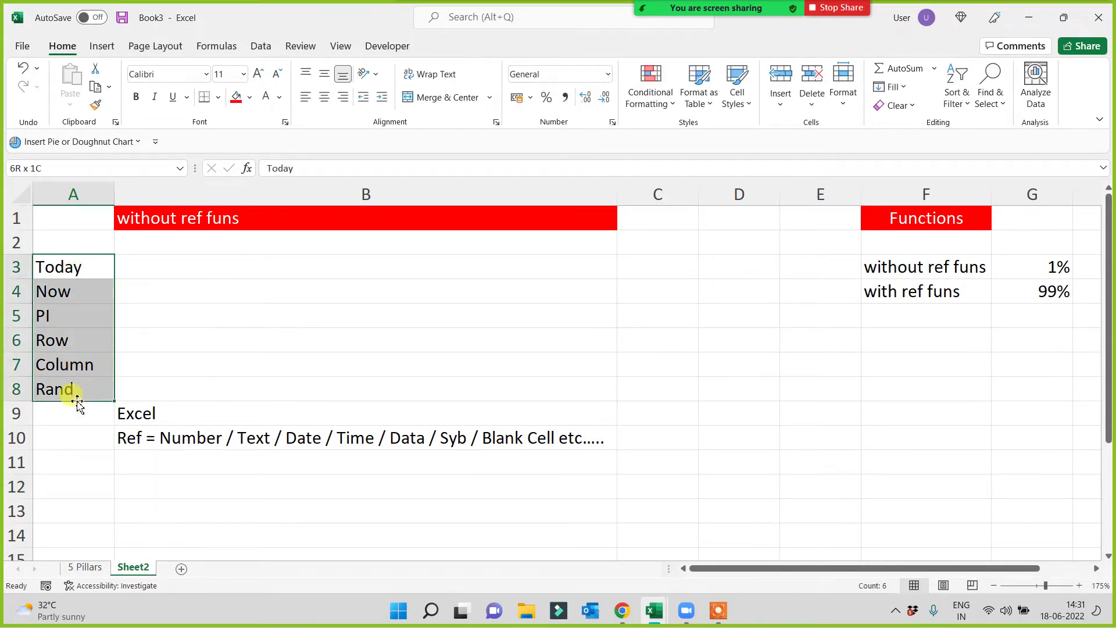
pyautogui.click(249, 97)
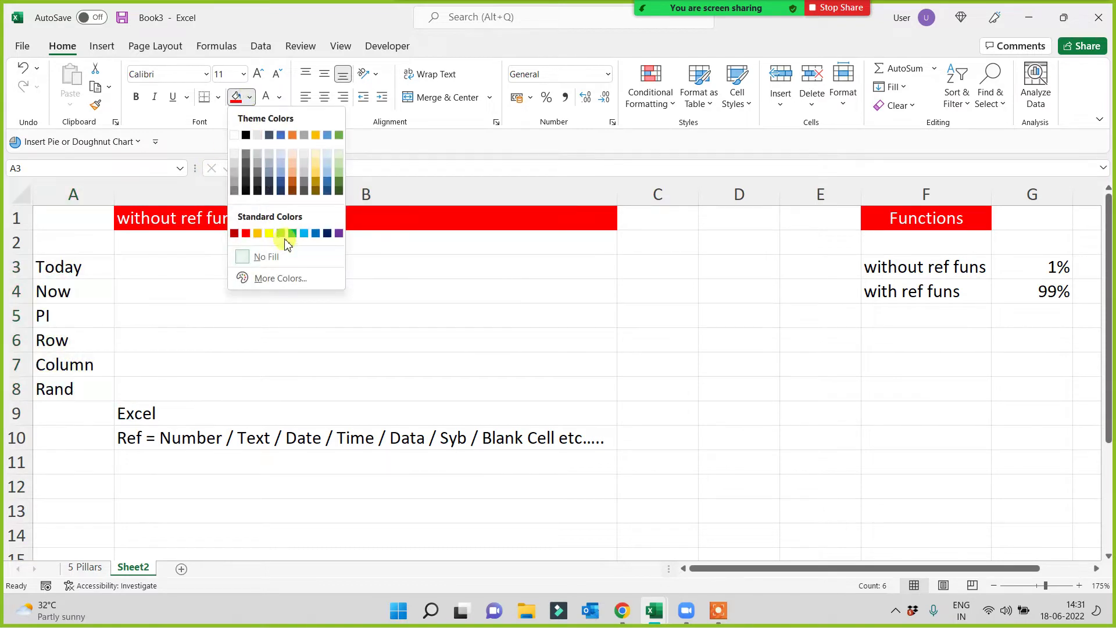
pyautogui.click(292, 233)
pyautogui.click(266, 97)
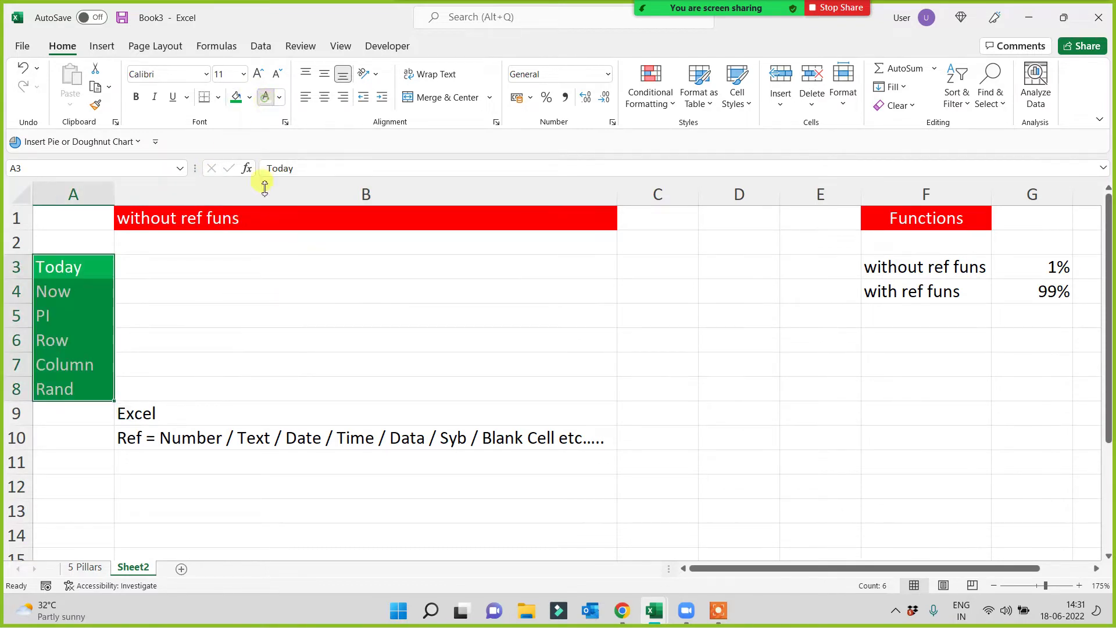
pyautogui.click(254, 319)
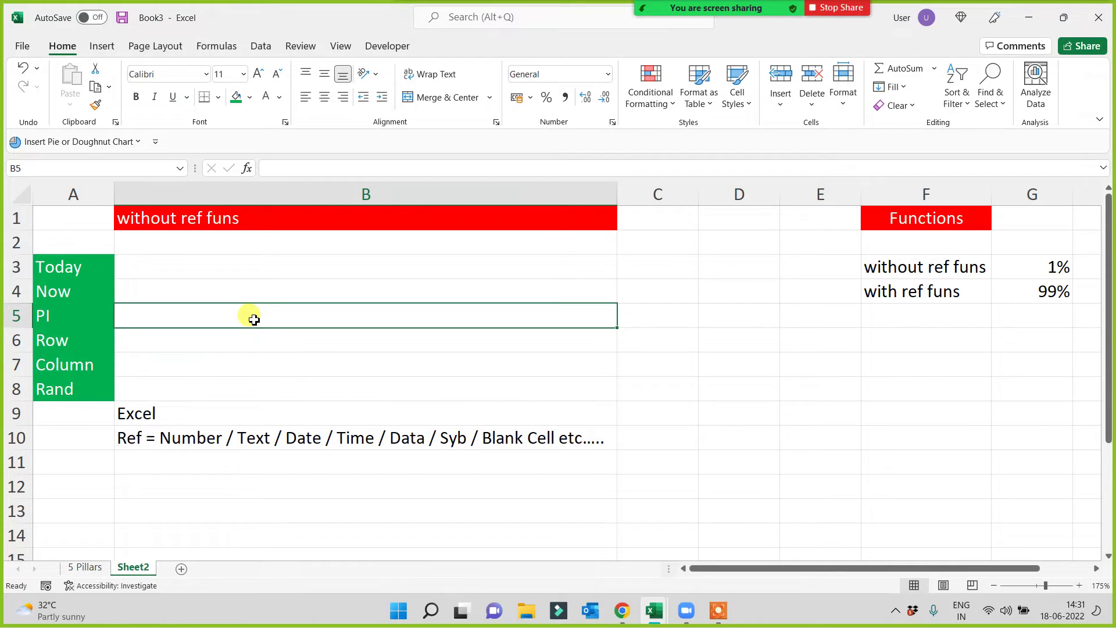
# Copy the 'with ref funs' label from F4 into B12
pyautogui.click(184, 268)
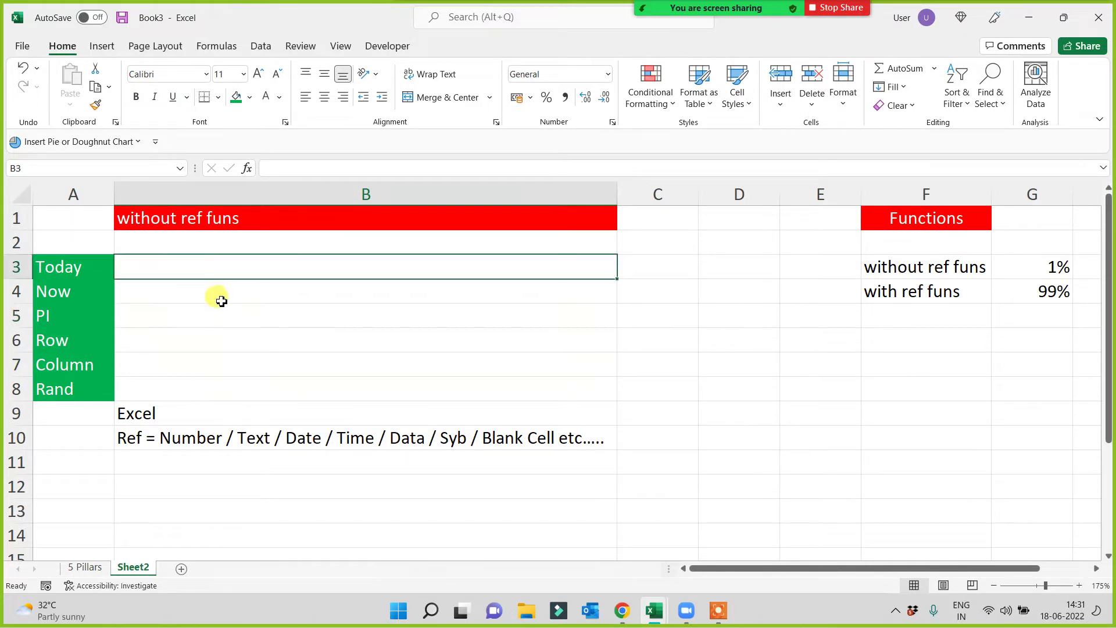
pyautogui.click(920, 293)
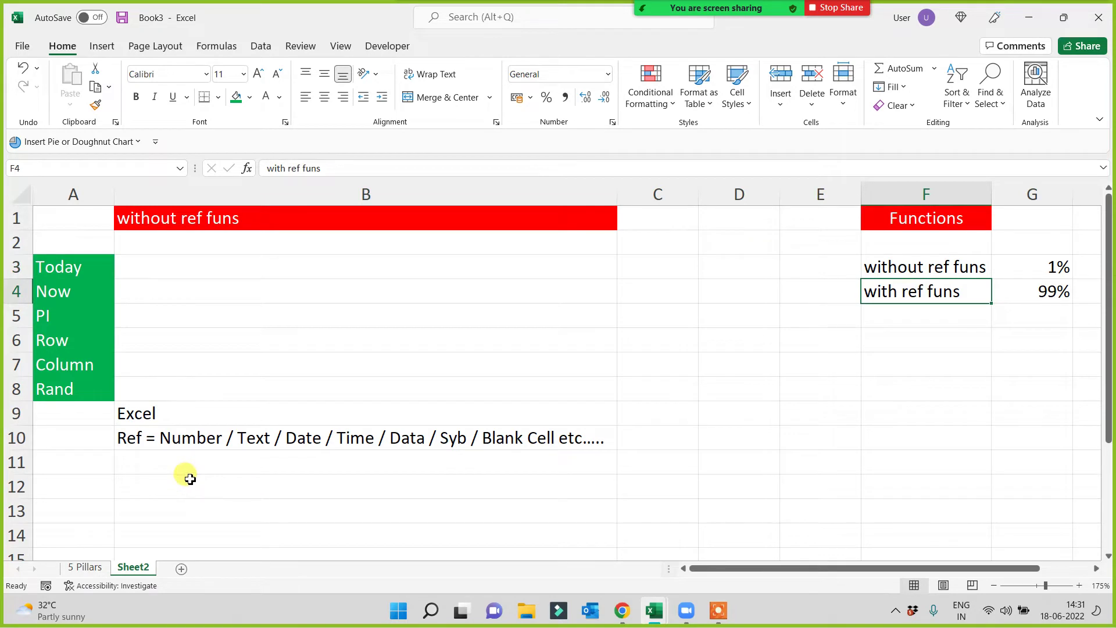
pyautogui.hotkey('ctrl', 'c')
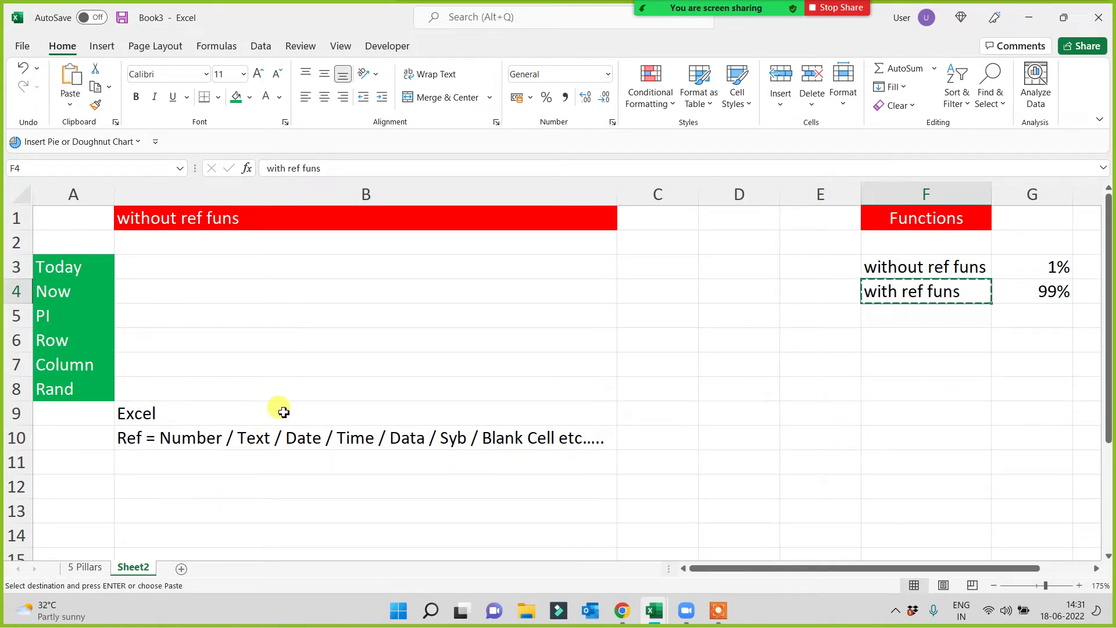
pyautogui.click(283, 412)
pyautogui.click(203, 491)
pyautogui.hotkey('ctrl', 'v')
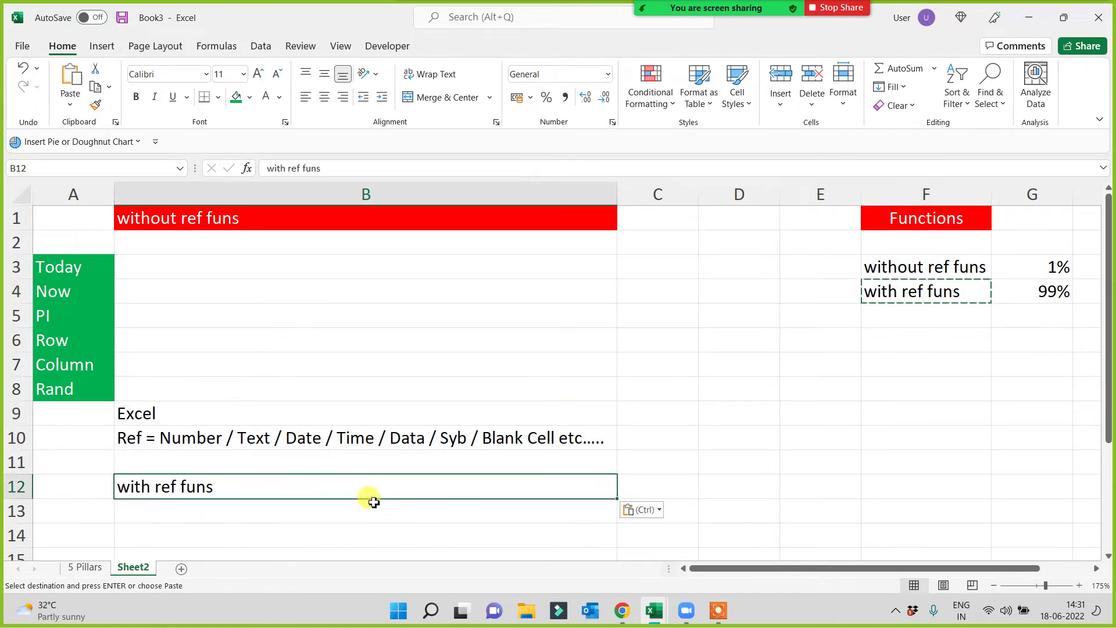
pyautogui.click(496, 526)
# Review the B1 heading and the A3:A8 function list, ending on B3
pyautogui.click(204, 216)
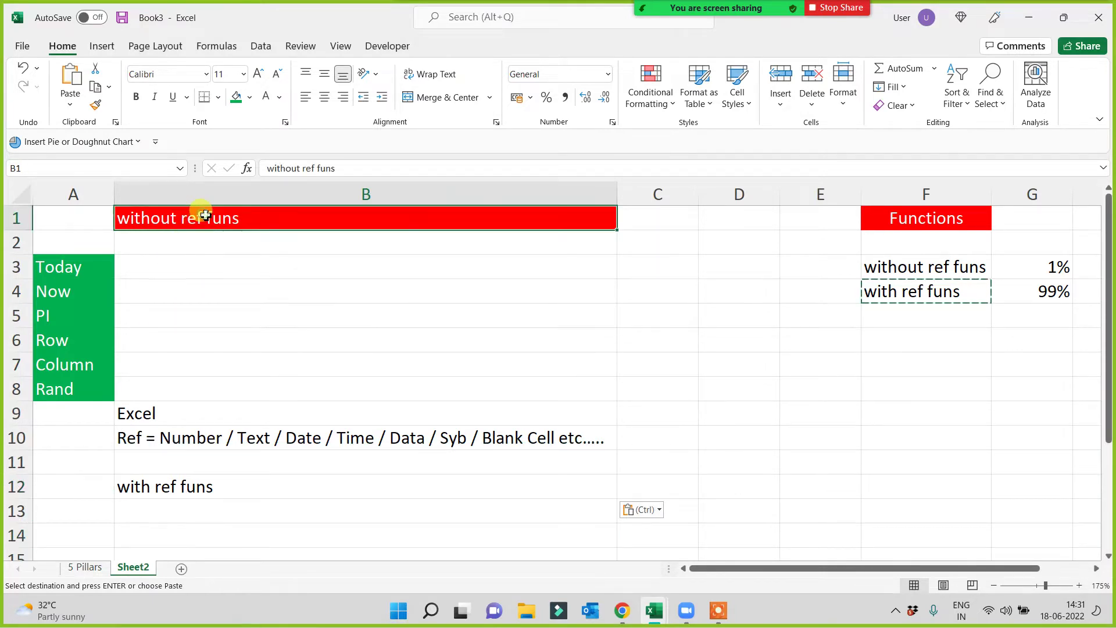
pyautogui.moveTo(70, 266); pyautogui.dragTo(55, 388)
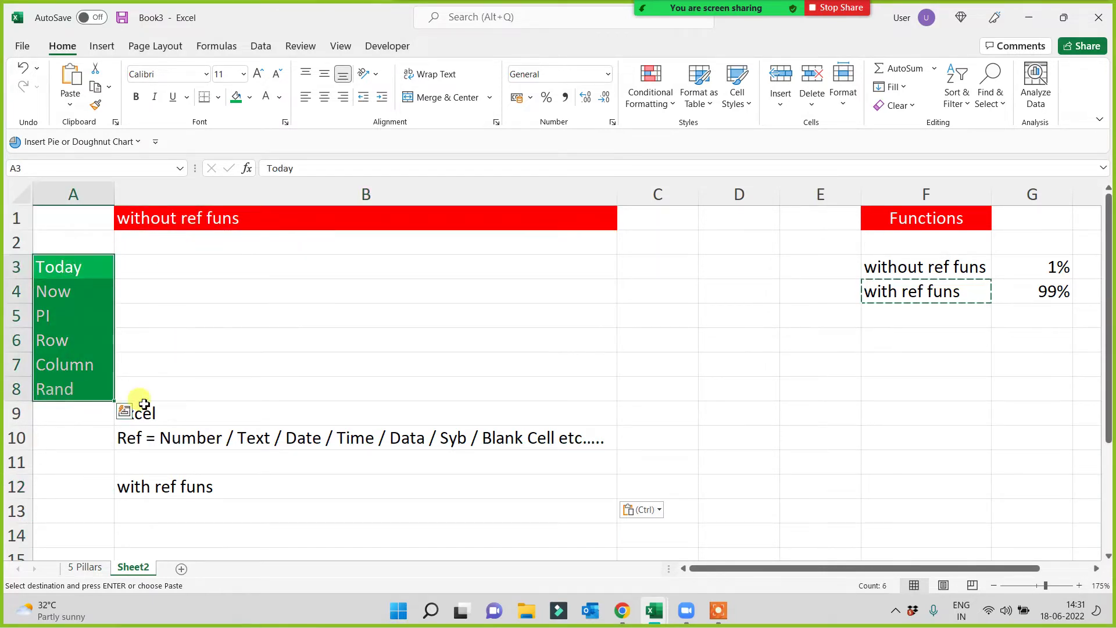
pyautogui.scroll(-1, 345, 395)
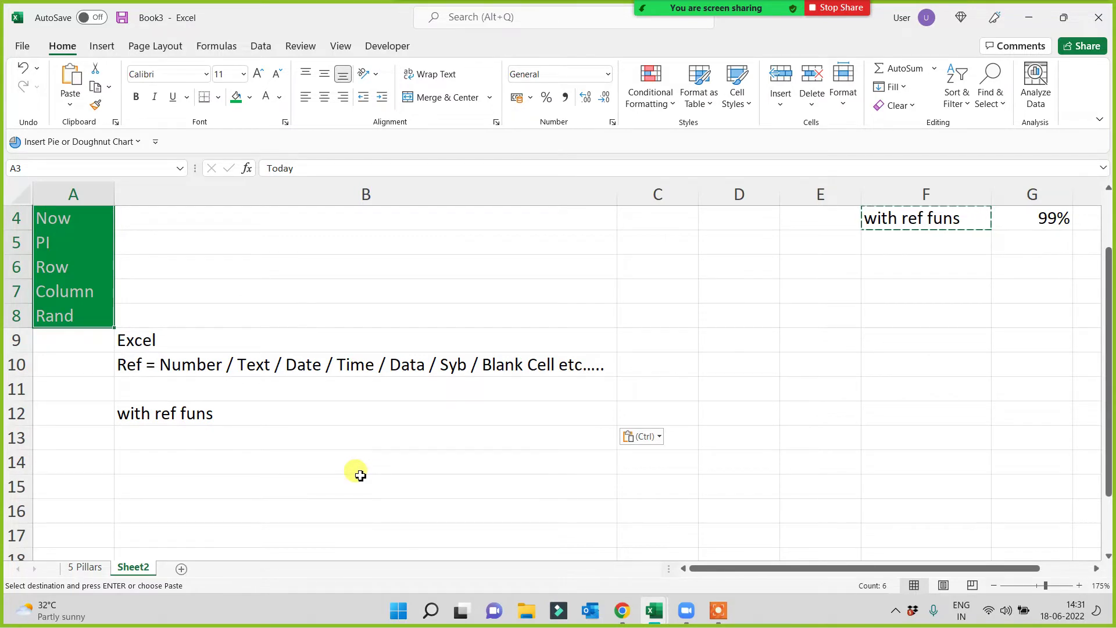
pyautogui.scroll(1, 357, 474)
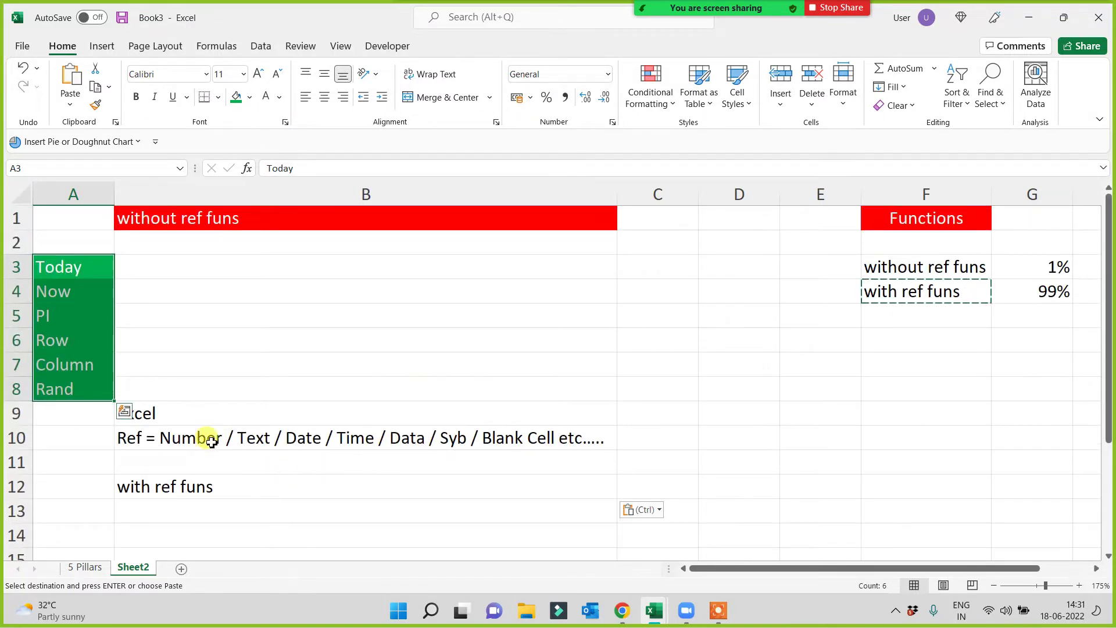
pyautogui.click(205, 269)
pyautogui.moveTo(67, 266); pyautogui.dragTo(61, 385)
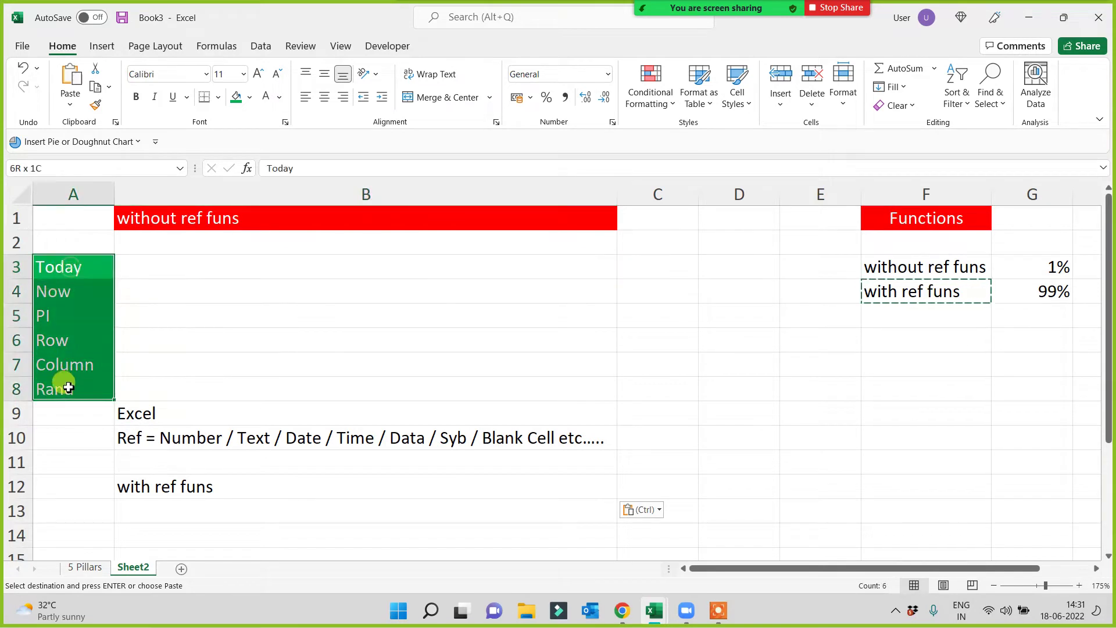
pyautogui.click(358, 340)
pyautogui.click(300, 256)
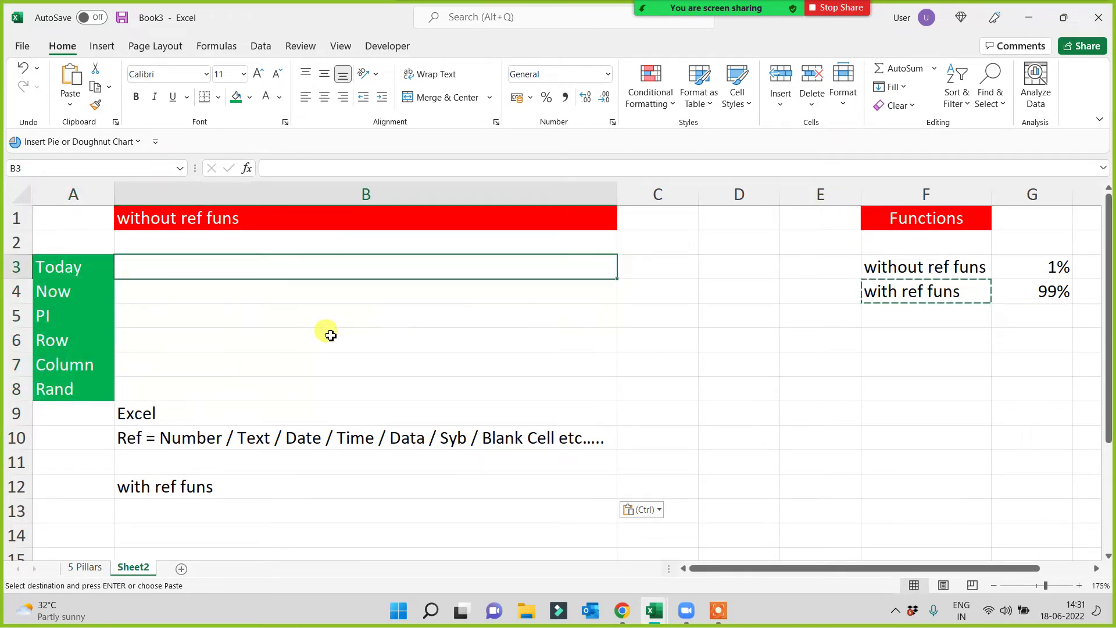
pyautogui.press('Escape')
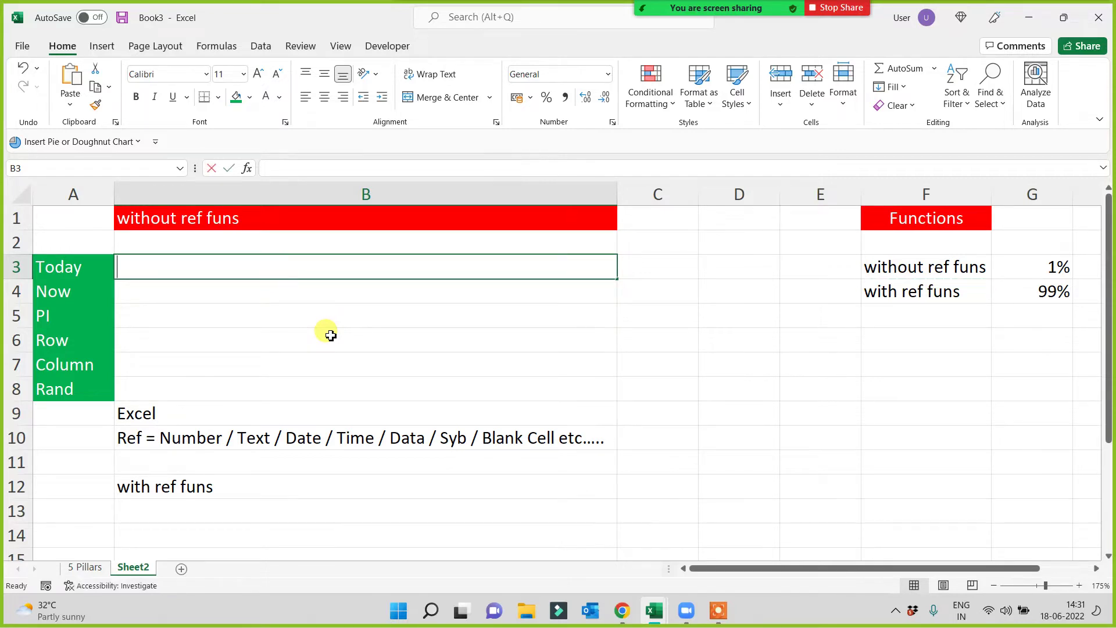
pyautogui.write('=')
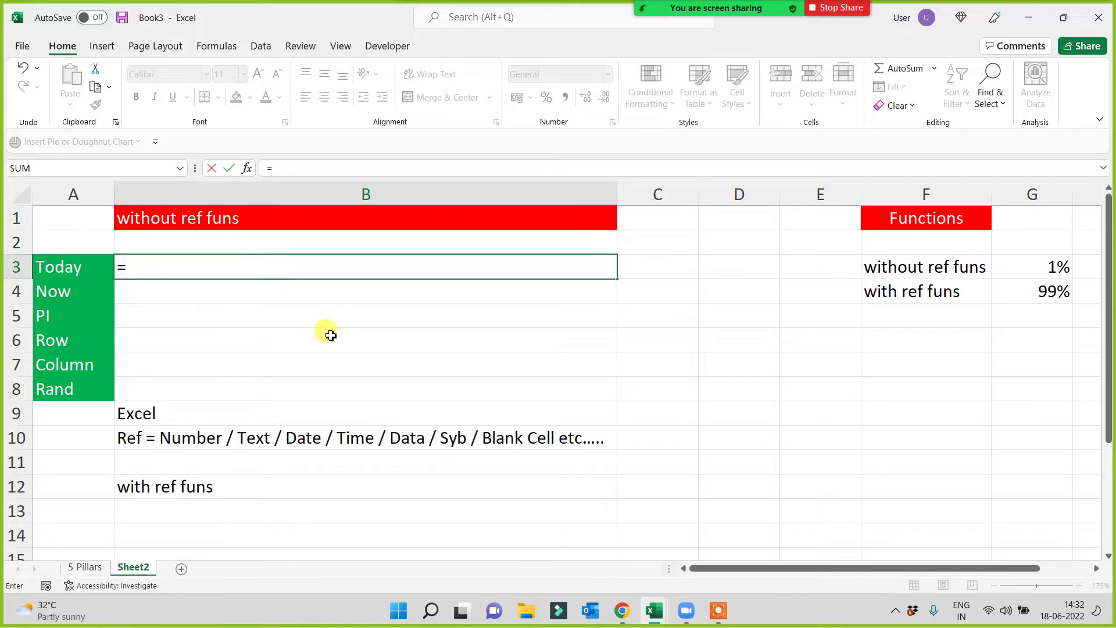
pyautogui.write('today')
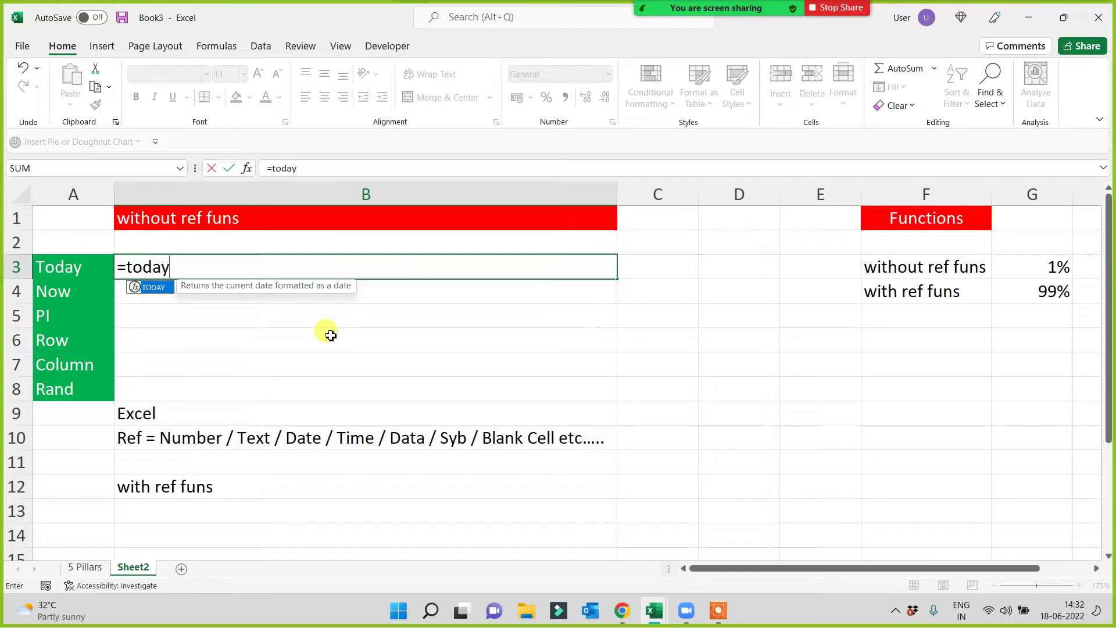
pyautogui.write('()')
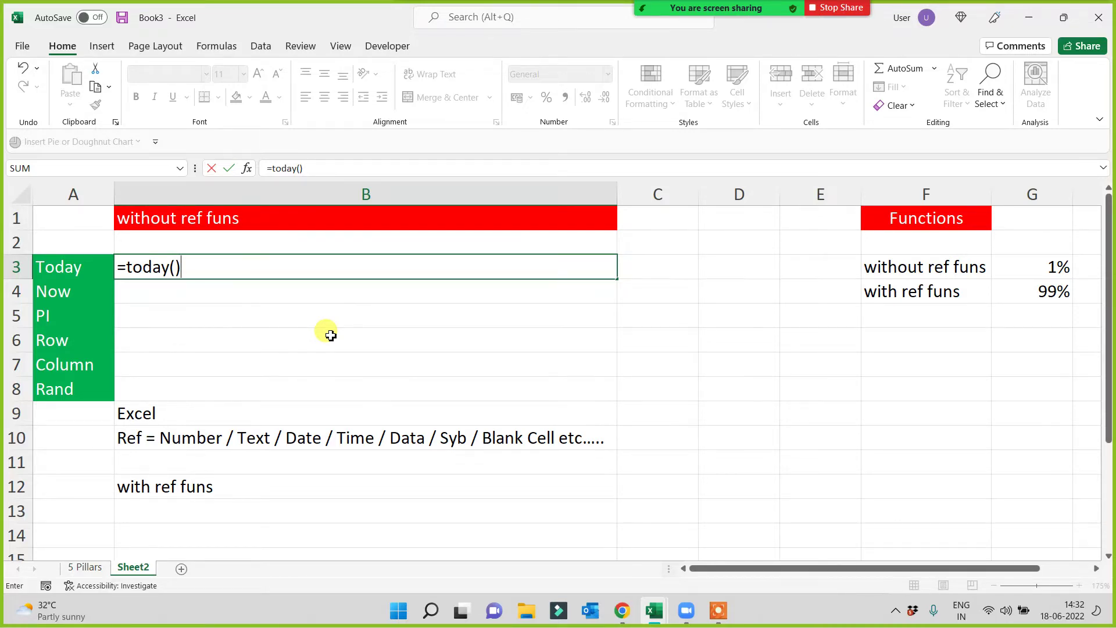
pyautogui.press('Return')
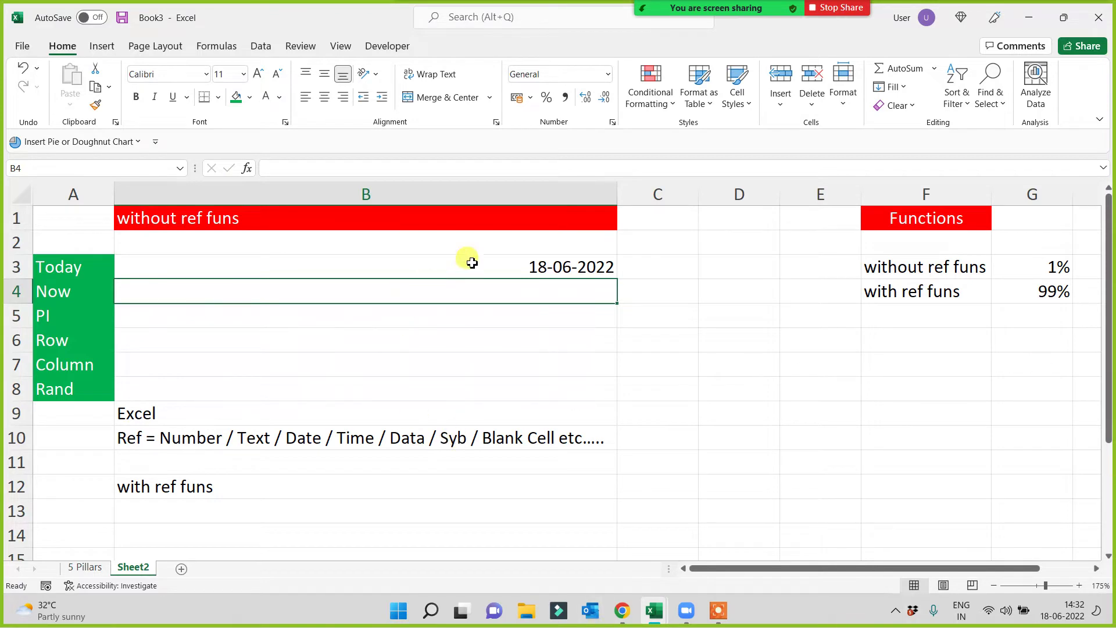
pyautogui.click(471, 263)
pyautogui.click(461, 292)
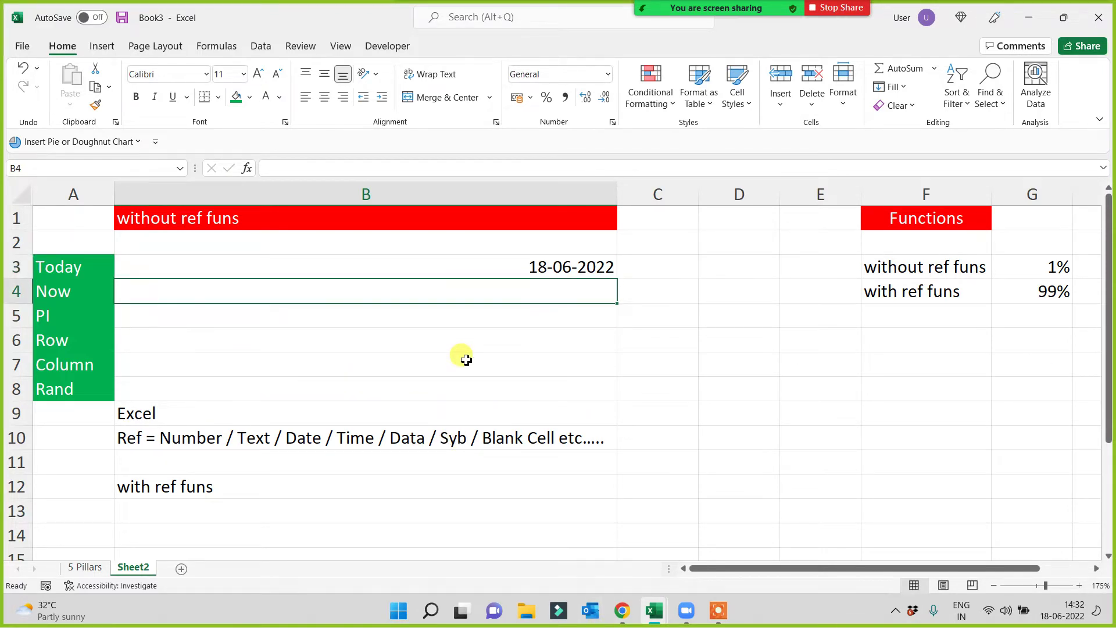
pyautogui.write('=now()')
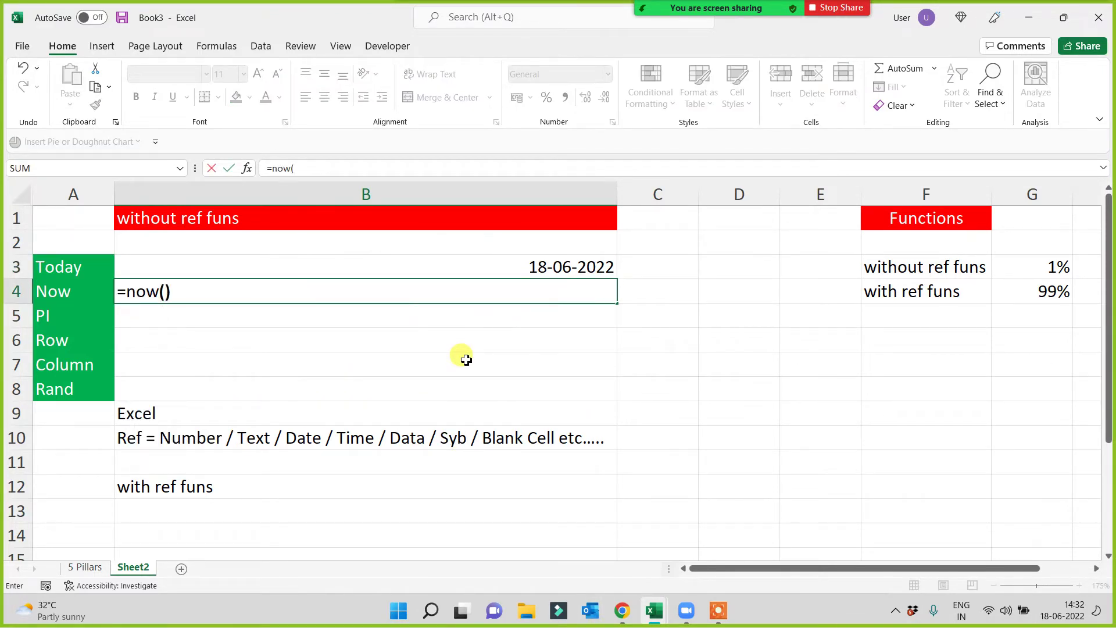
pyautogui.press('Return')
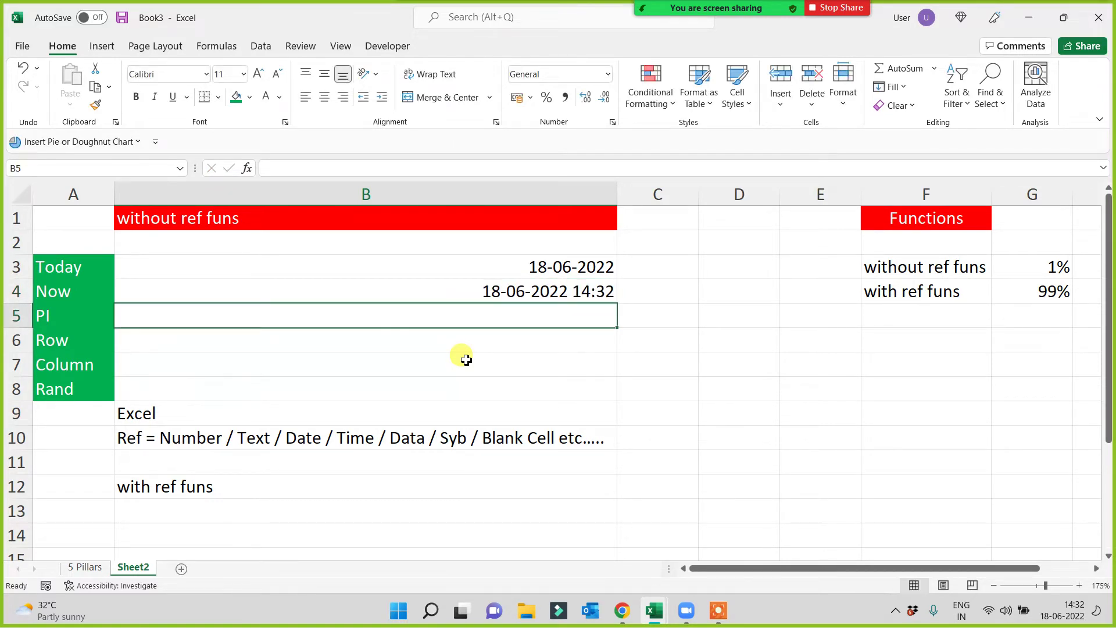
pyautogui.write('=pi')
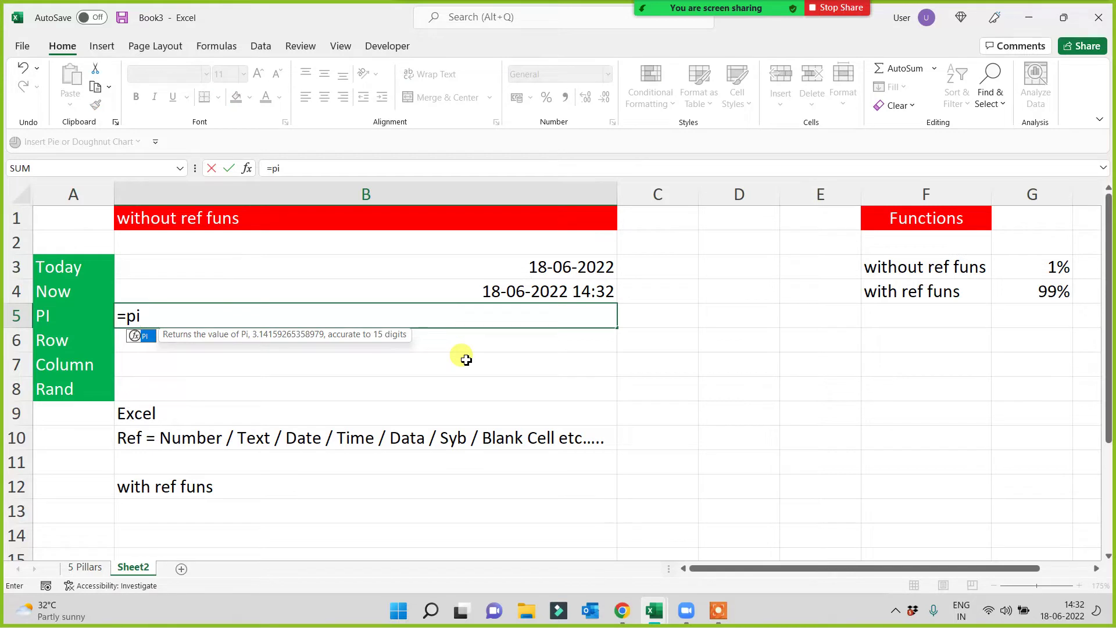
pyautogui.write('()')
pyautogui.press('Return')
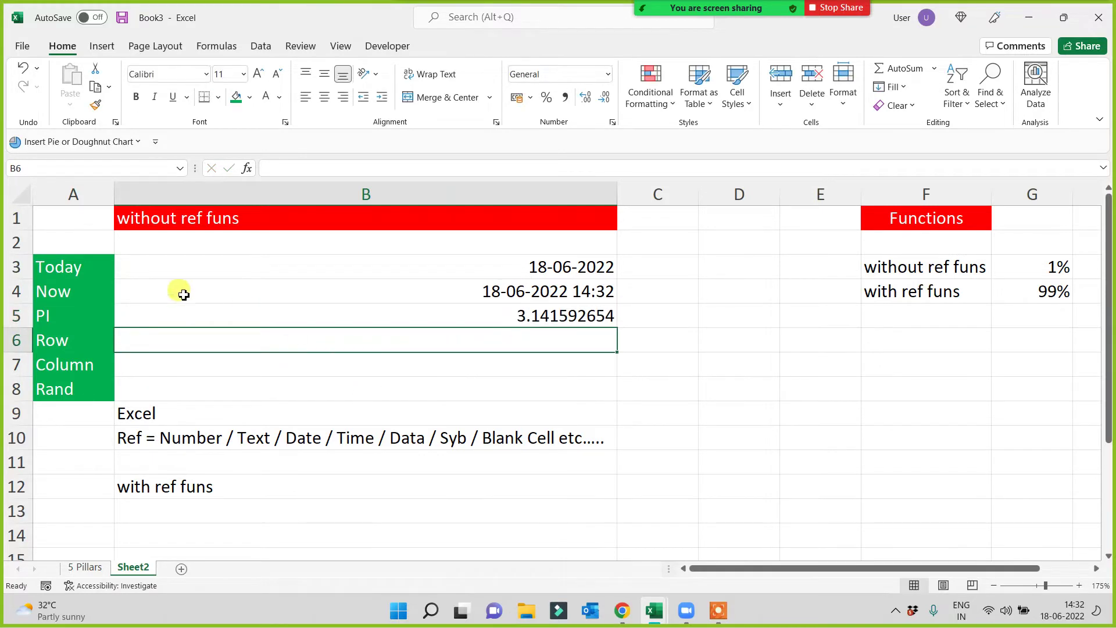
# Change the fill of the Today-to-Rand names in A3:A8 to dark blue
pyautogui.moveTo(90, 258); pyautogui.dragTo(82, 395)
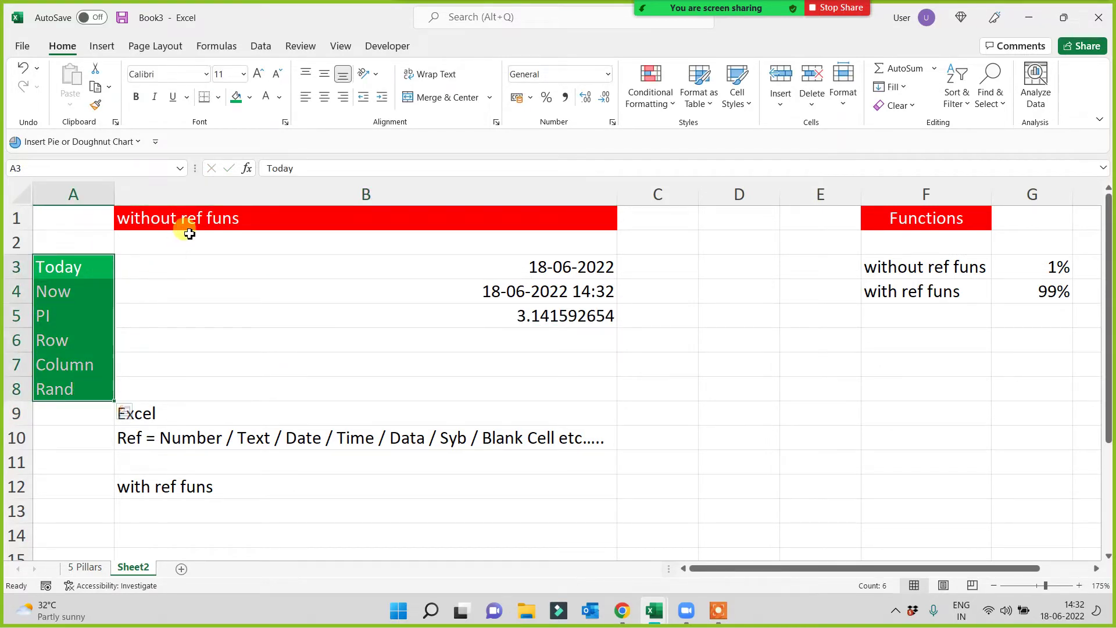
pyautogui.click(249, 97)
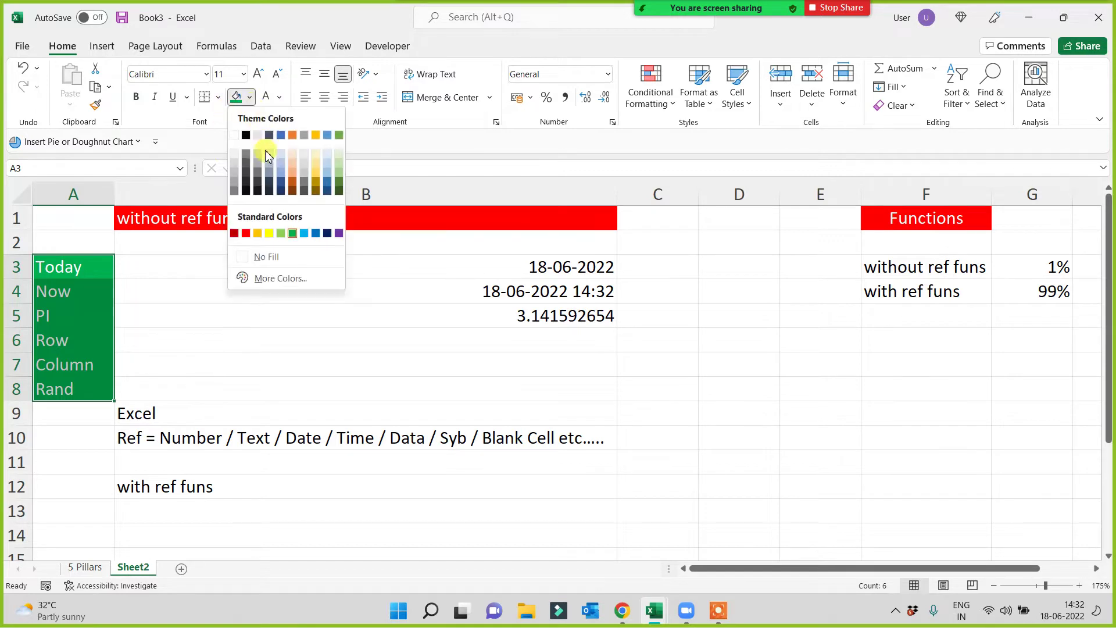
pyautogui.click(327, 234)
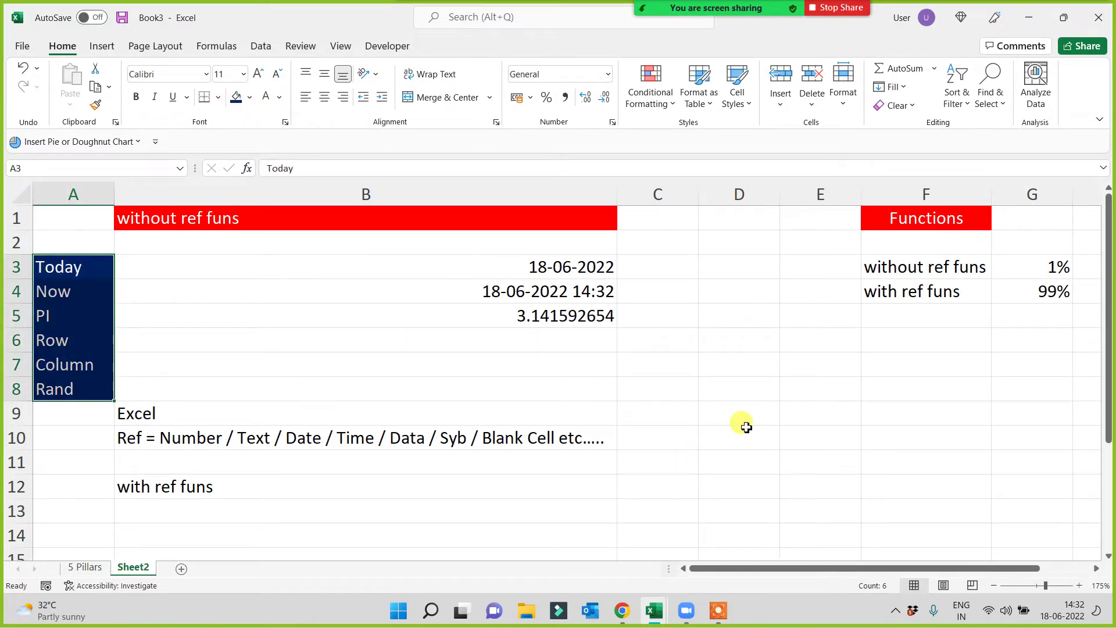
pyautogui.click(517, 316)
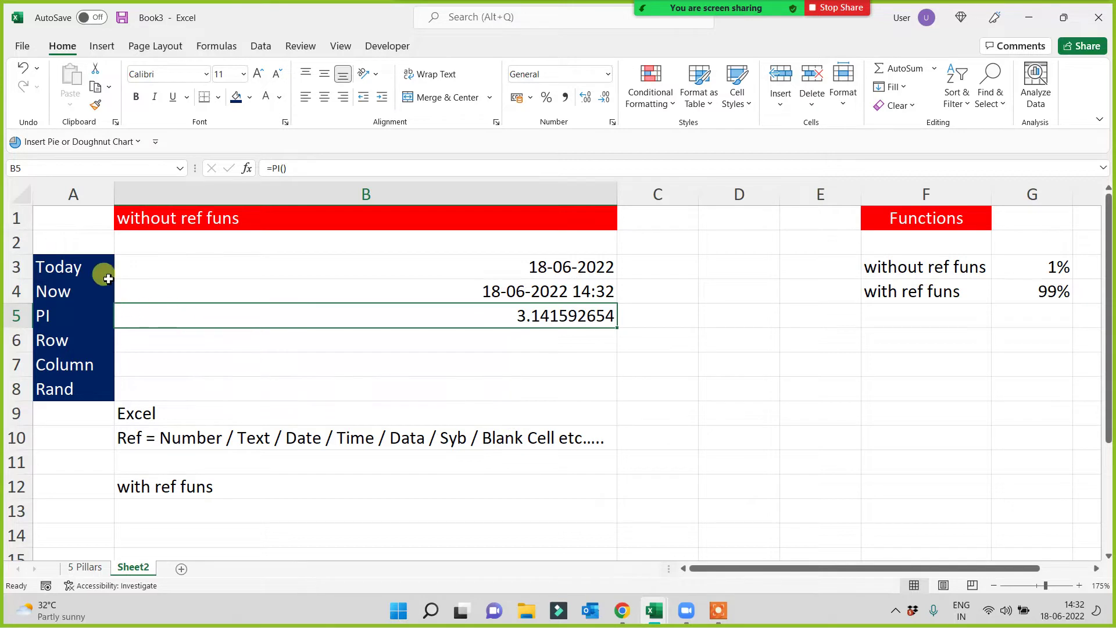
pyautogui.moveTo(99, 268); pyautogui.dragTo(98, 389)
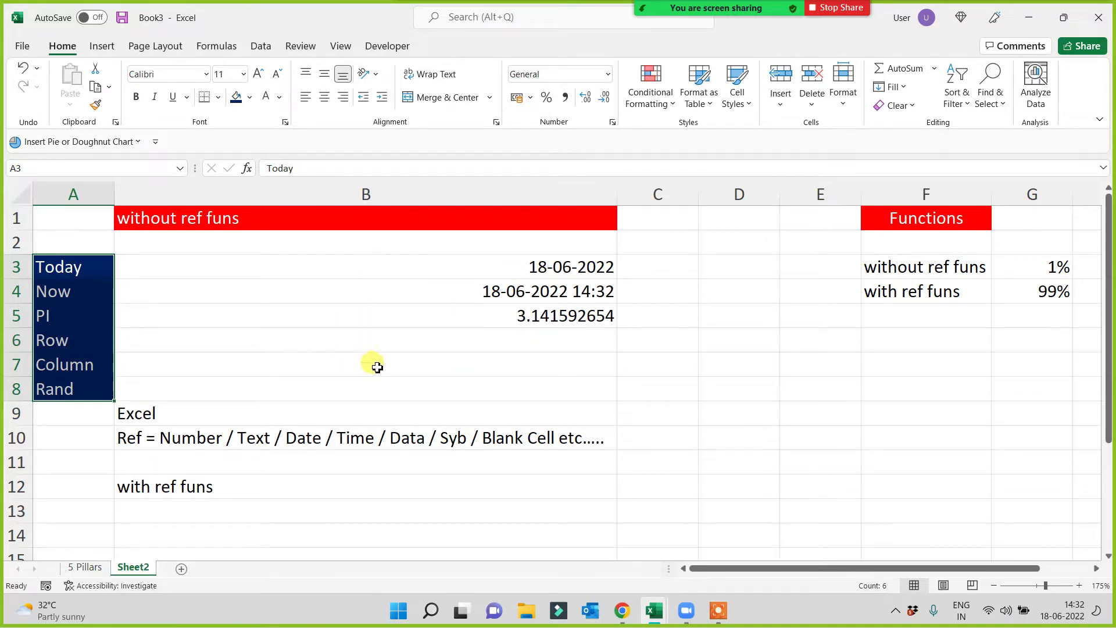
pyautogui.click(443, 341)
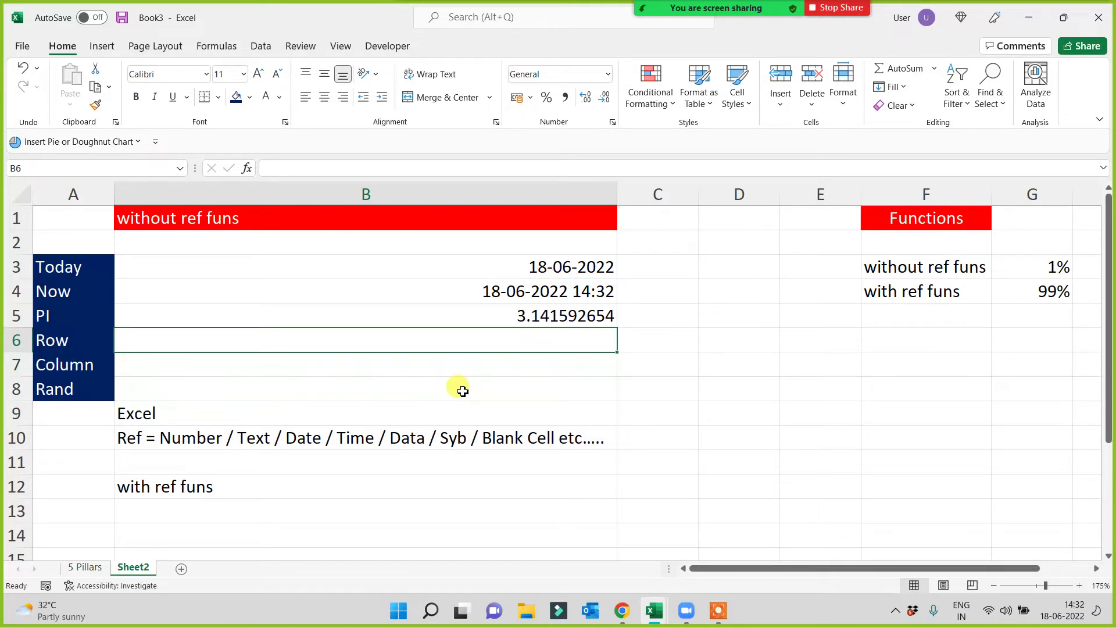
# Add a new sheet and name it 'Basic Term'
pyautogui.click(182, 568)
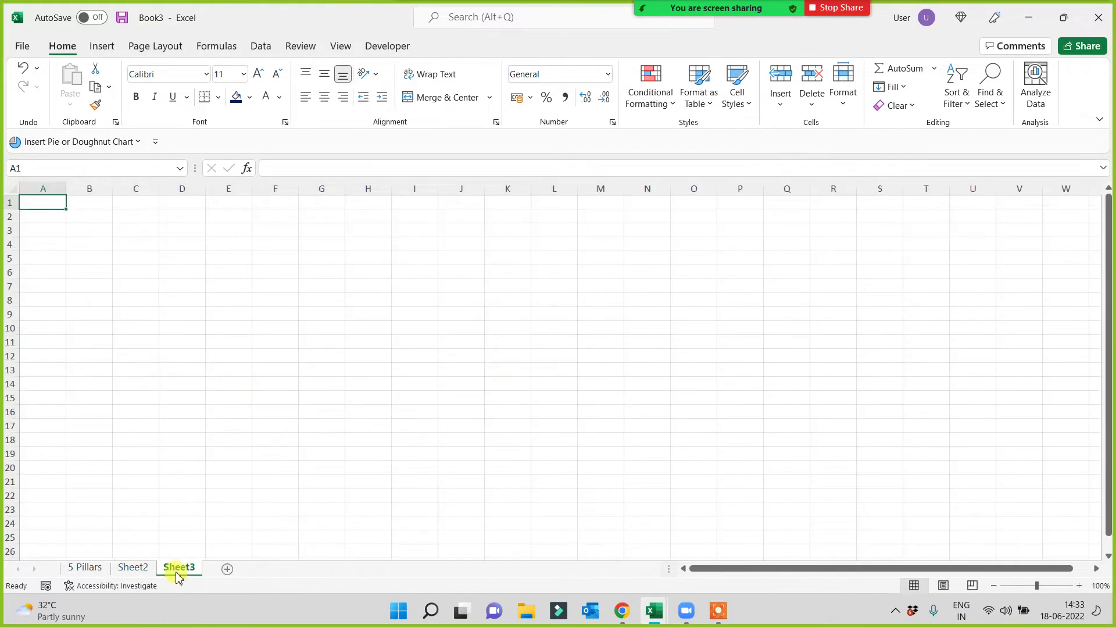
pyautogui.doubleClick(179, 567)
pyautogui.write('Bai')
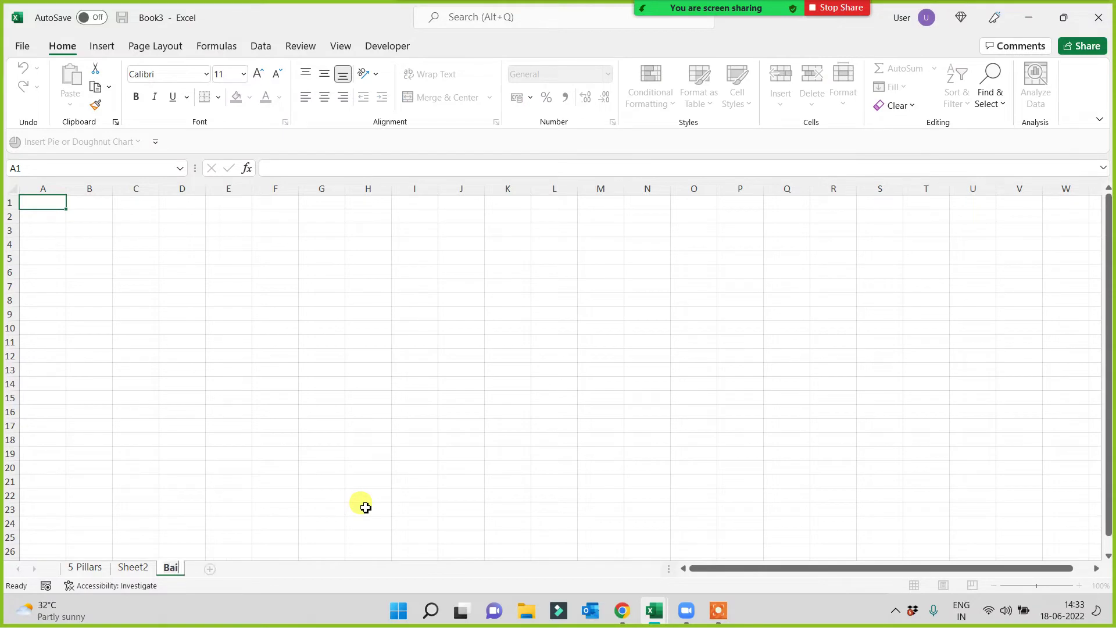
pyautogui.write('sic T')
pyautogui.write('r')
pyautogui.press('BackSpace')
pyautogui.write('erm')
pyautogui.press('Return')
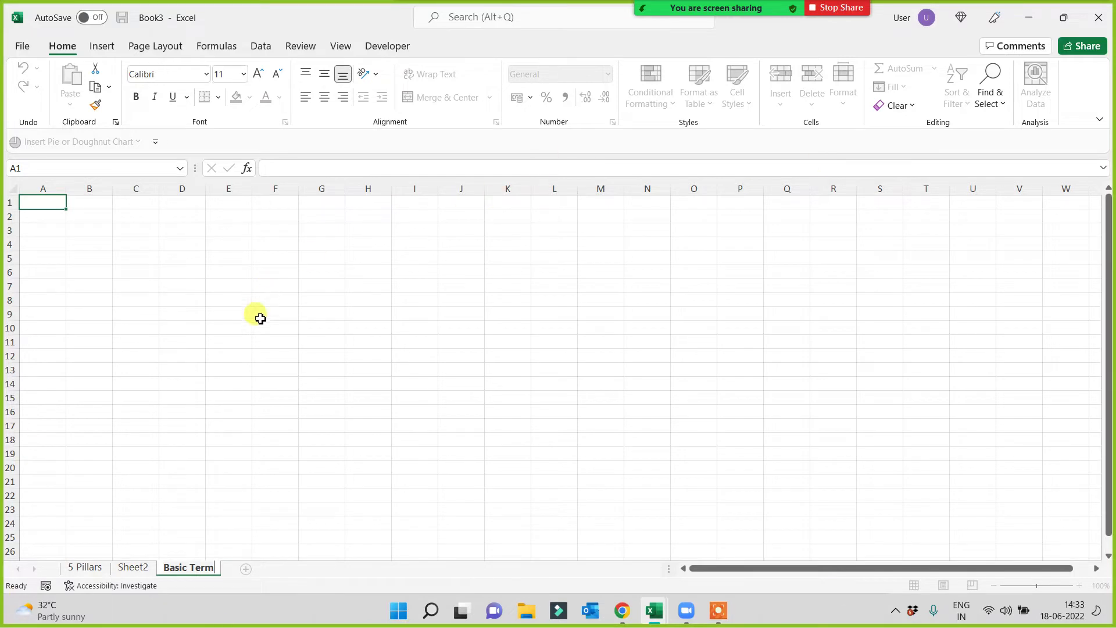
# Enter '12345.... Rows' in D4 and 'abcd...columns' in D5
pyautogui.click(174, 258)
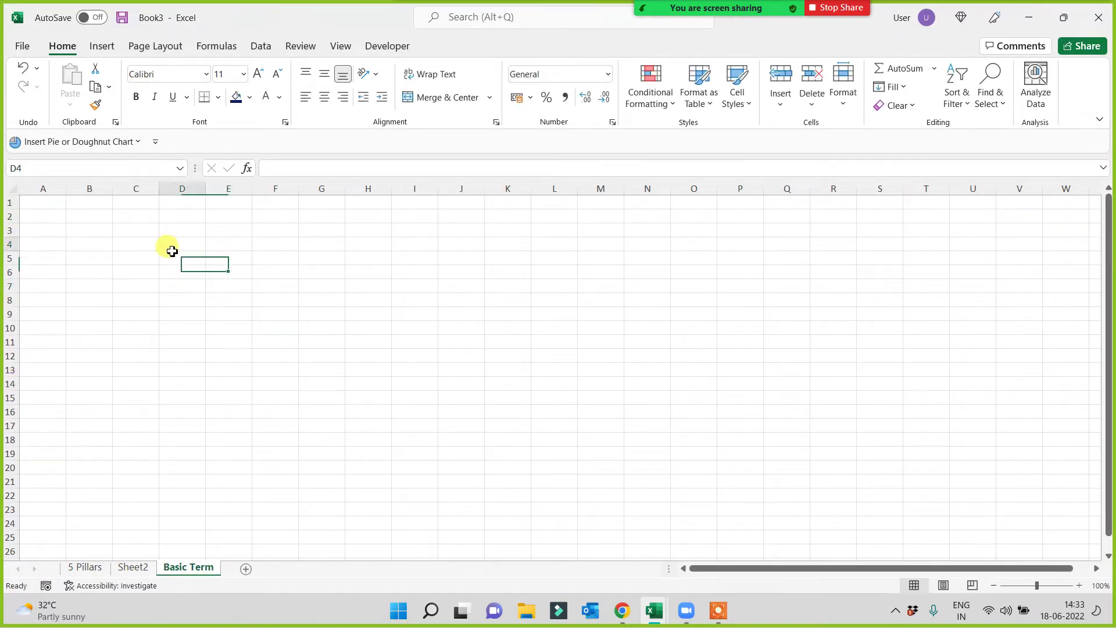
pyautogui.click(170, 245)
pyautogui.write('12345')
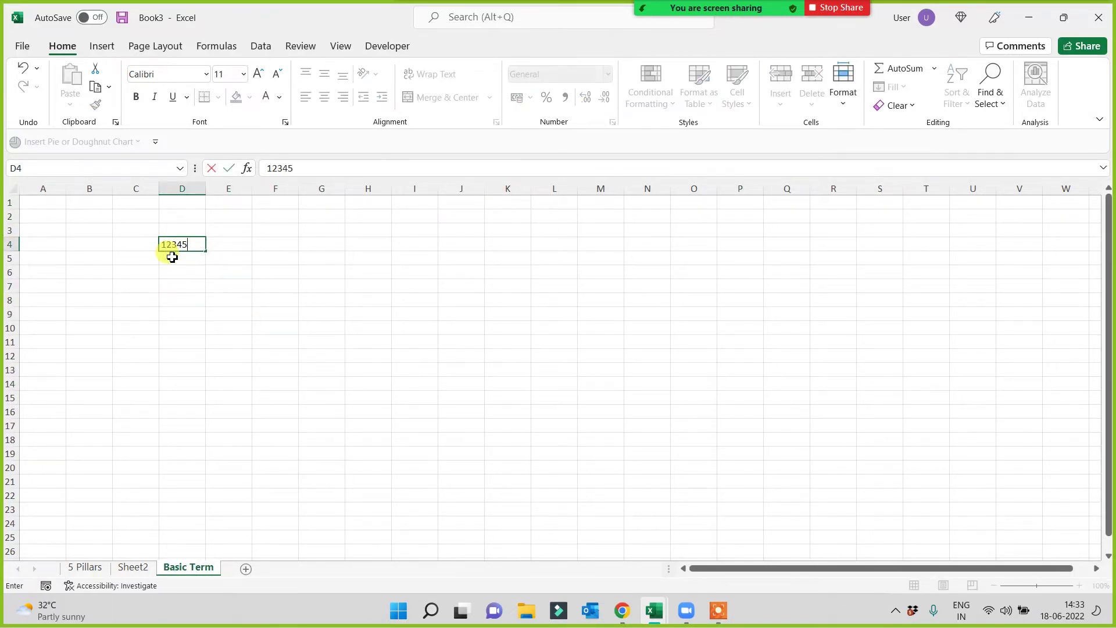
pyautogui.write('.... Ro')
pyautogui.write('ws')
pyautogui.press('Return')
pyautogui.write('abs')
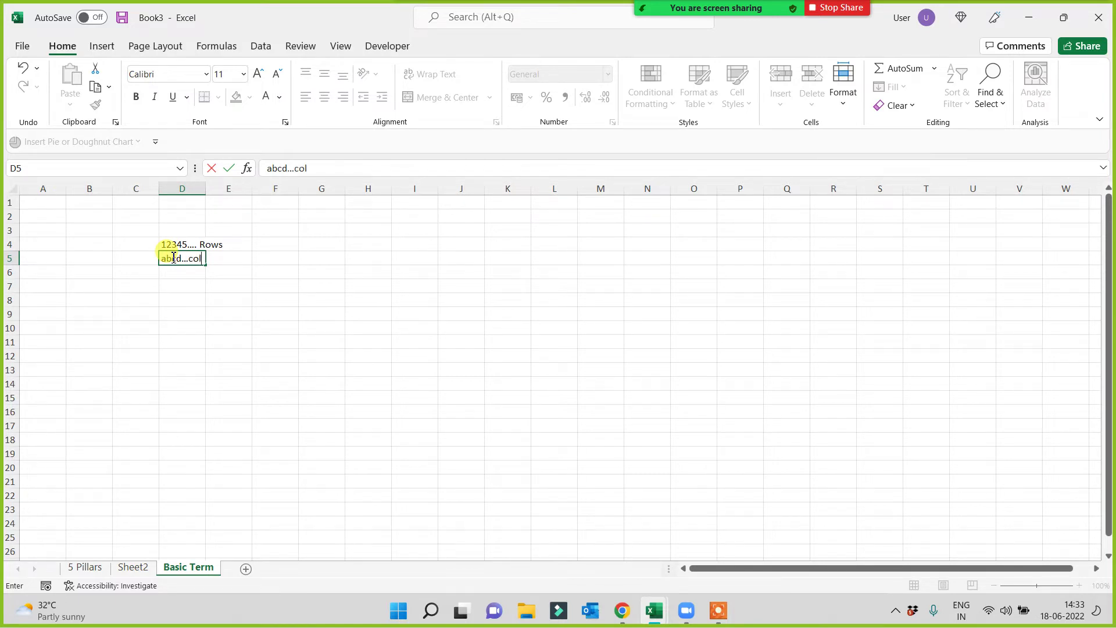
pyautogui.press('Return')
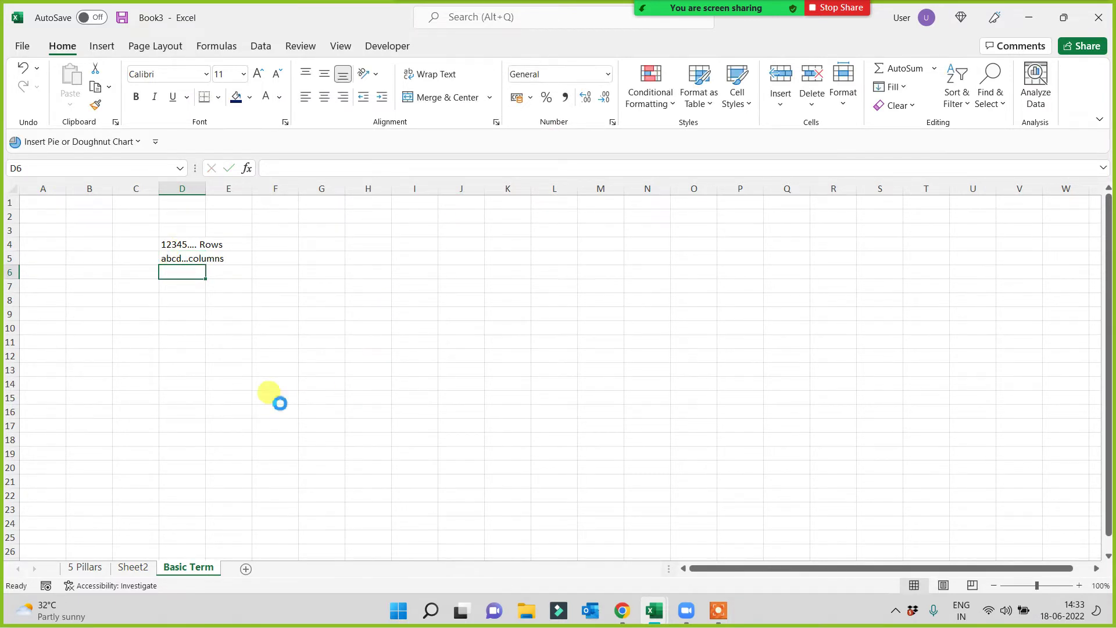
pyautogui.scroll(4, 283, 399)
pyautogui.scroll(3, 284, 399)
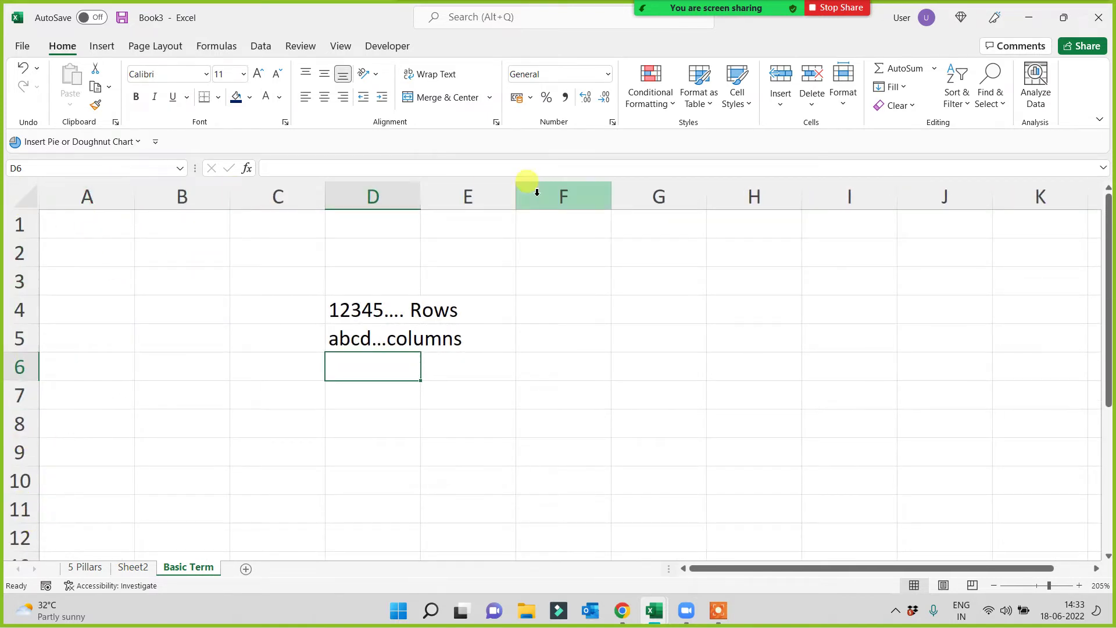
# Label D6 'Cell' on a dark-blue fill
pyautogui.click(236, 96)
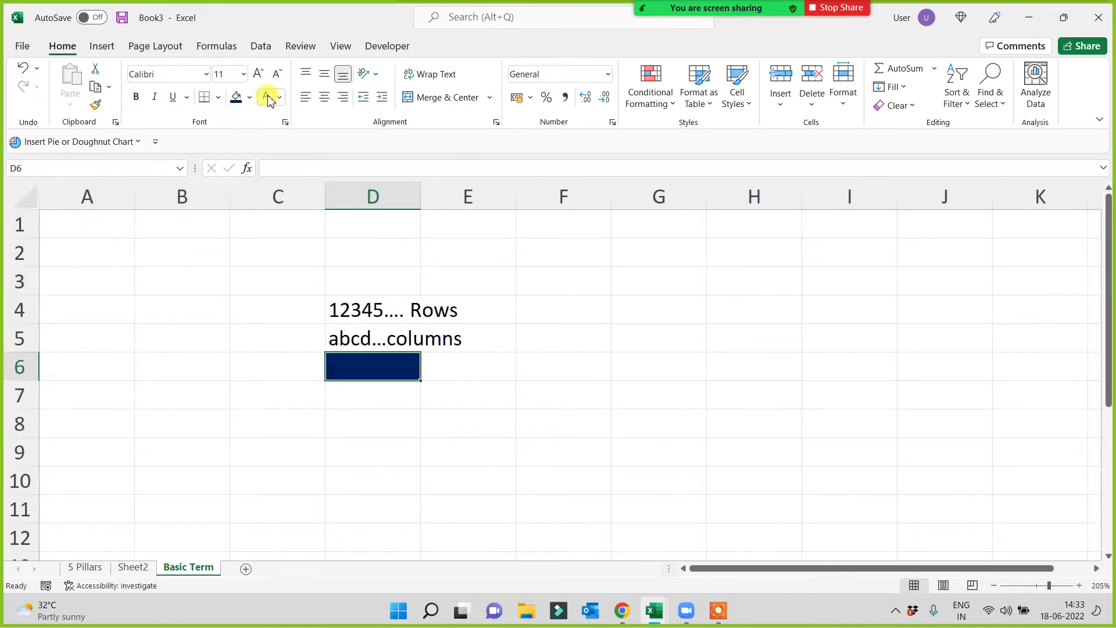
pyautogui.doubleClick(386, 372)
pyautogui.write('Cell')
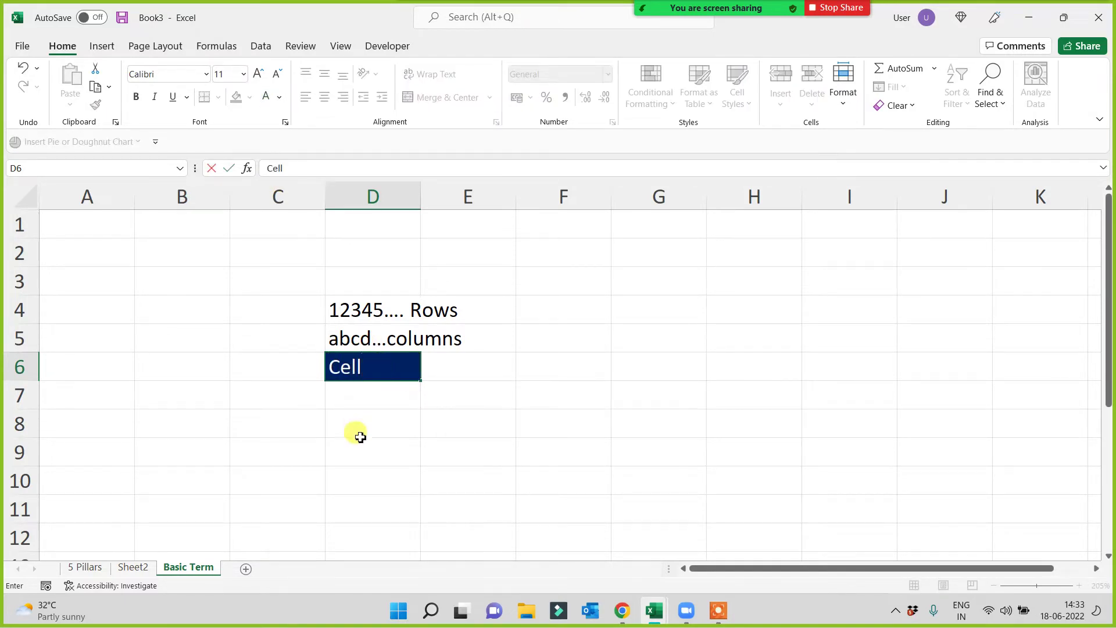
pyautogui.click(359, 430)
pyautogui.click(358, 397)
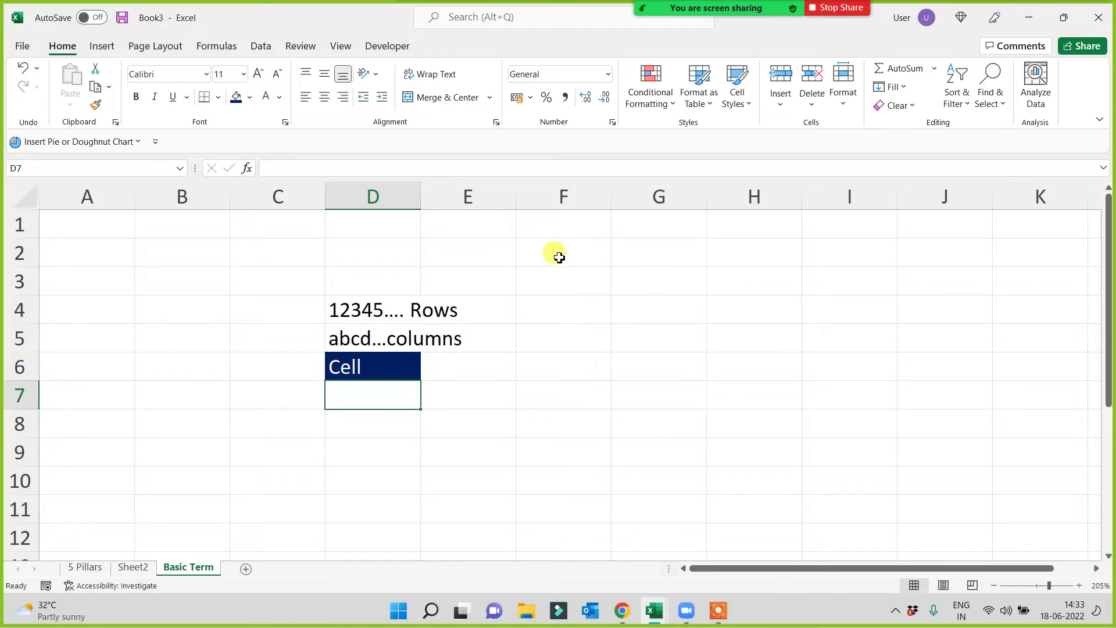
# Apply All Borders to the block F2:J9
pyautogui.moveTo(558, 256)
pyautogui.mouseDown()
pyautogui.moveTo(714, 321)
pyautogui.moveTo(930, 453)
pyautogui.mouseUp()
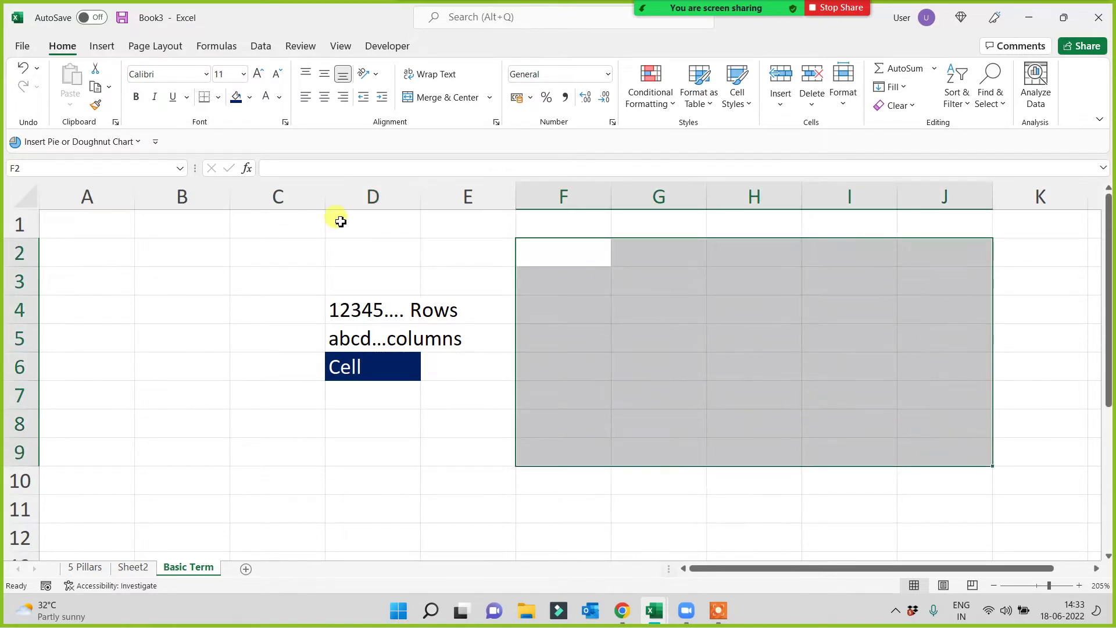
pyautogui.click(218, 97)
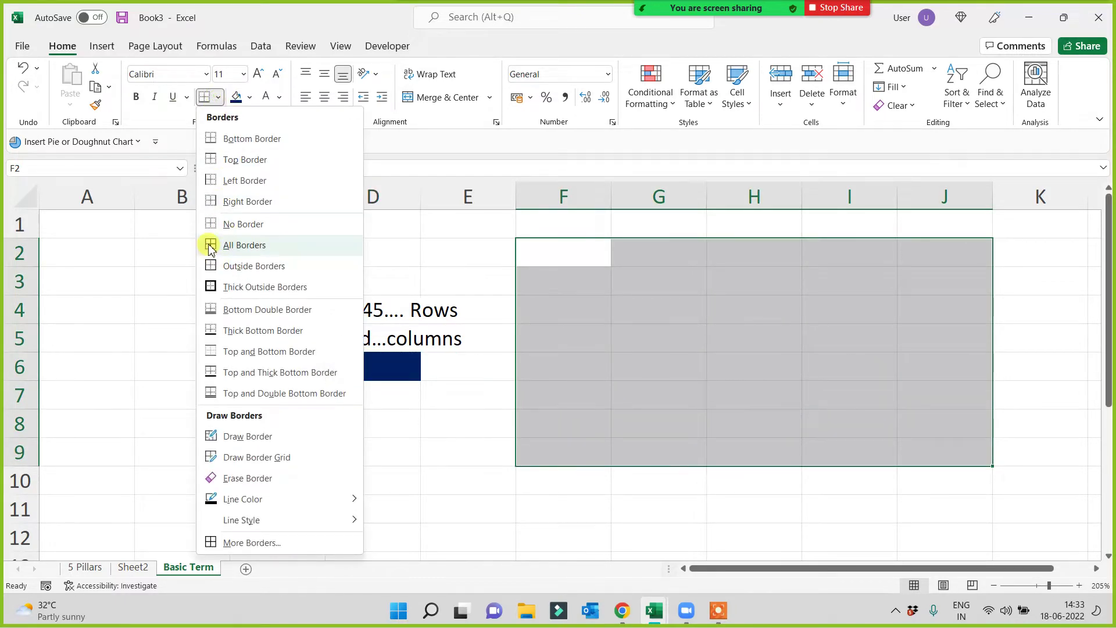
pyautogui.click(208, 243)
# Enter 'Range' in D7 and 'sheet/s' in D9
pyautogui.click(380, 405)
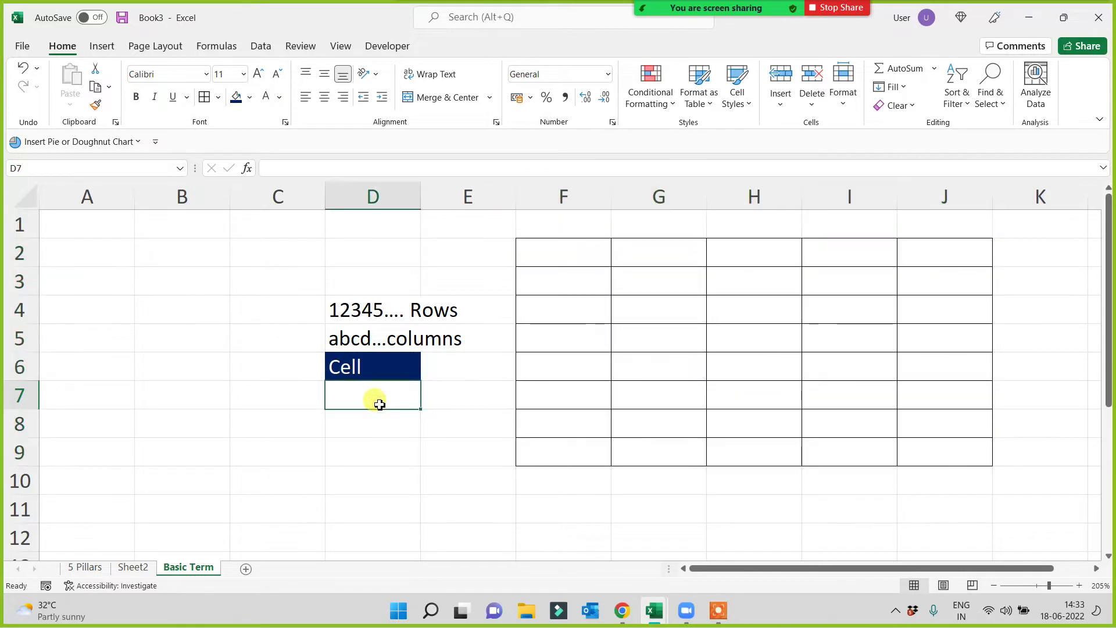
pyautogui.write('Range')
pyautogui.press('Return')
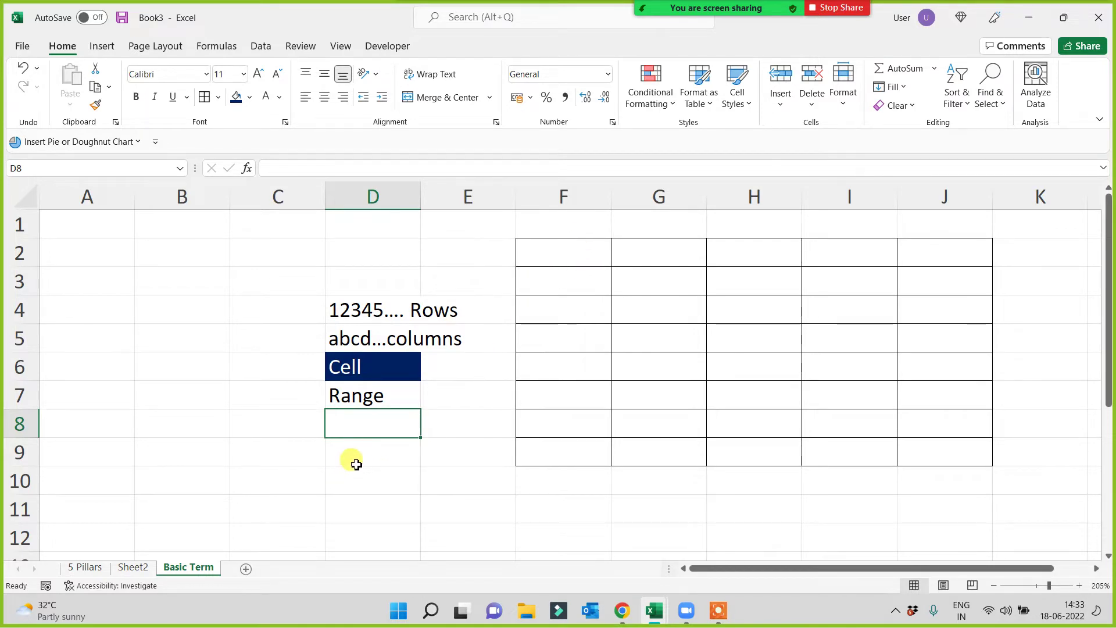
pyautogui.click(356, 464)
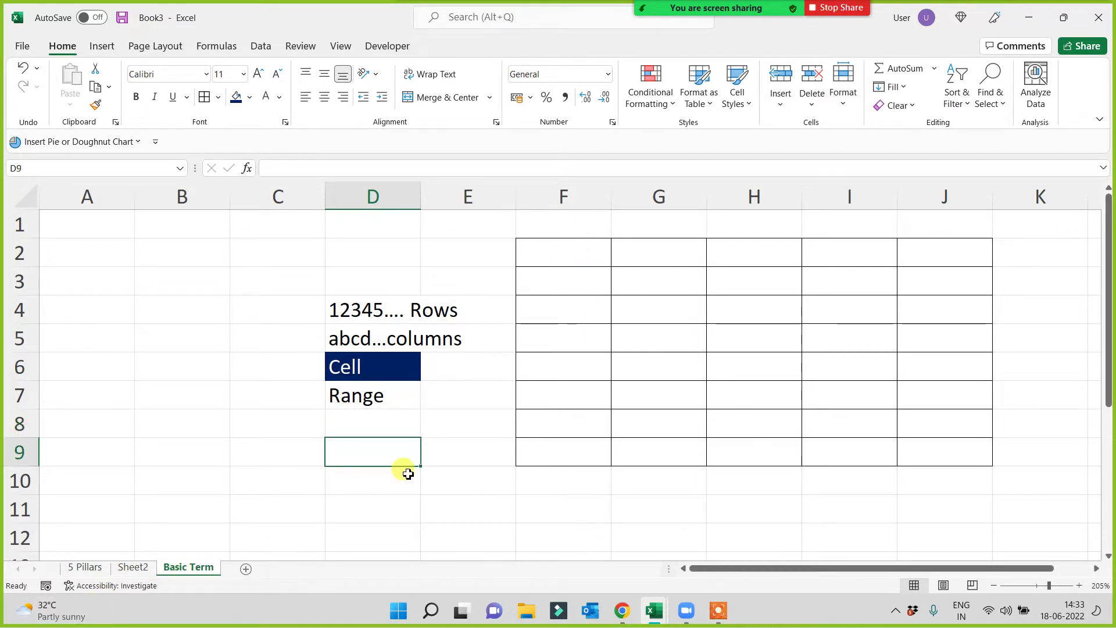
pyautogui.write('sheet/s')
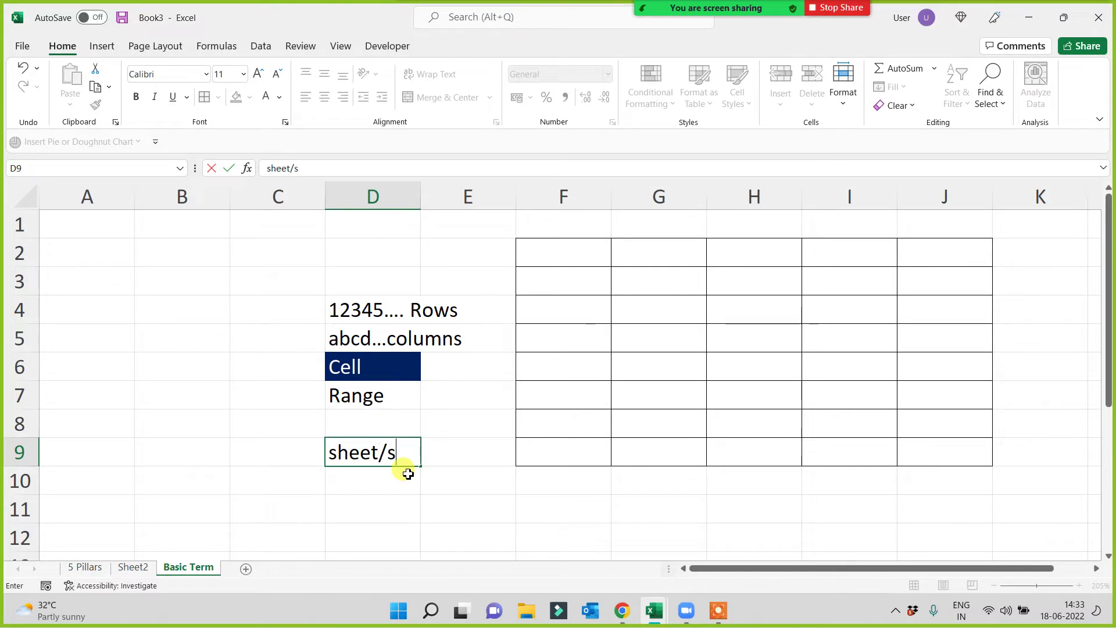
pyautogui.press('Return')
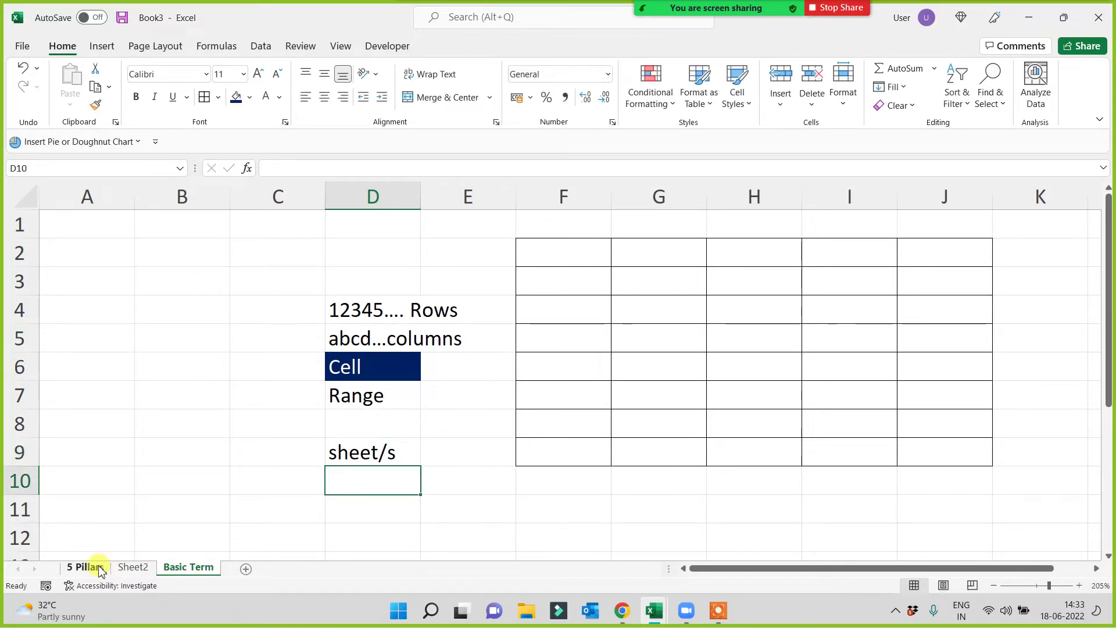
pyautogui.click(96, 567)
pyautogui.click(134, 567)
pyautogui.click(183, 567)
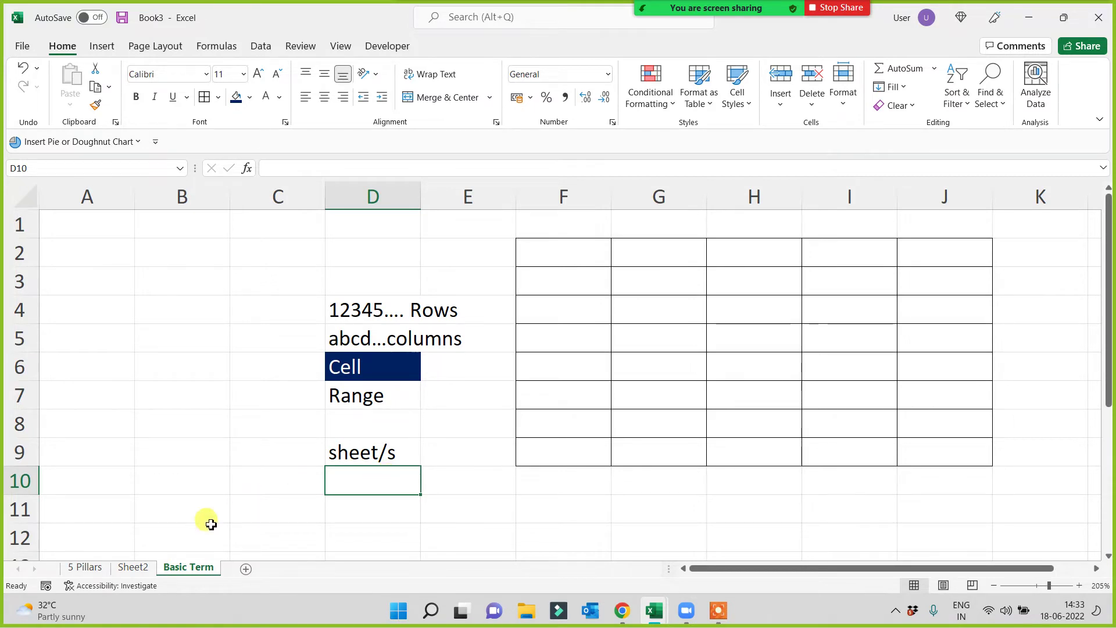
pyautogui.click(88, 555)
pyautogui.click(92, 567)
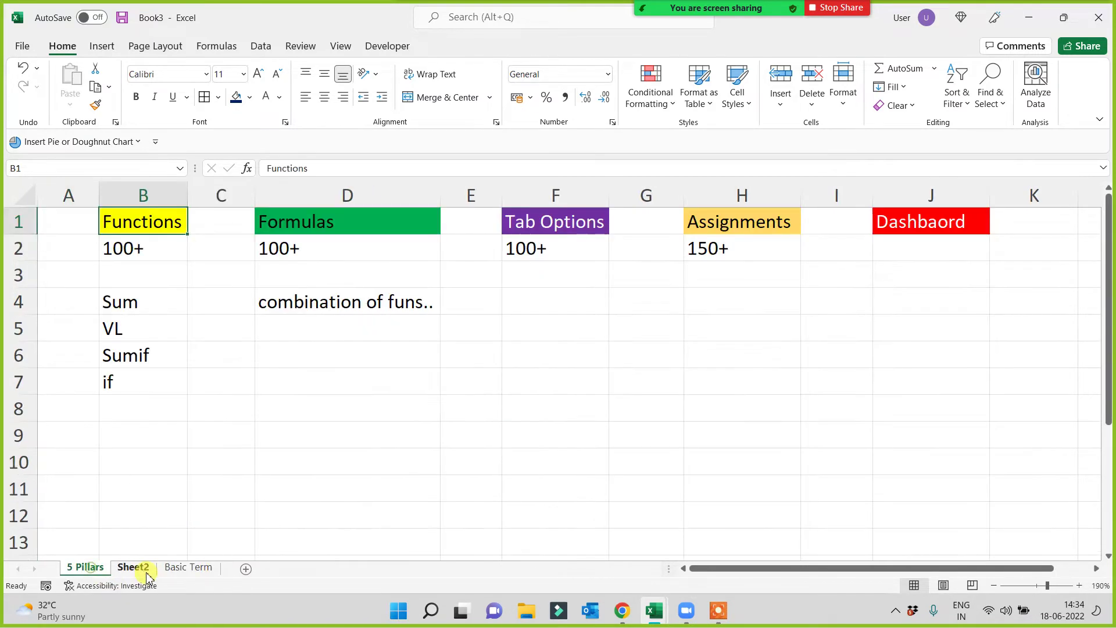
pyautogui.click(132, 567)
pyautogui.click(89, 568)
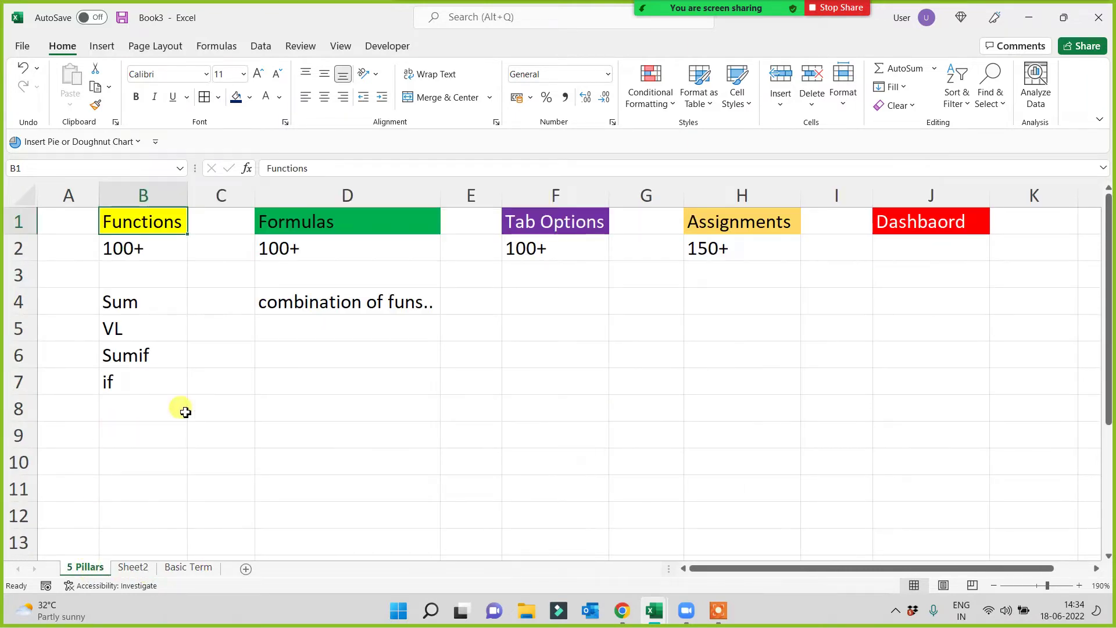
pyautogui.click(134, 568)
pyautogui.click(180, 568)
pyautogui.click(129, 568)
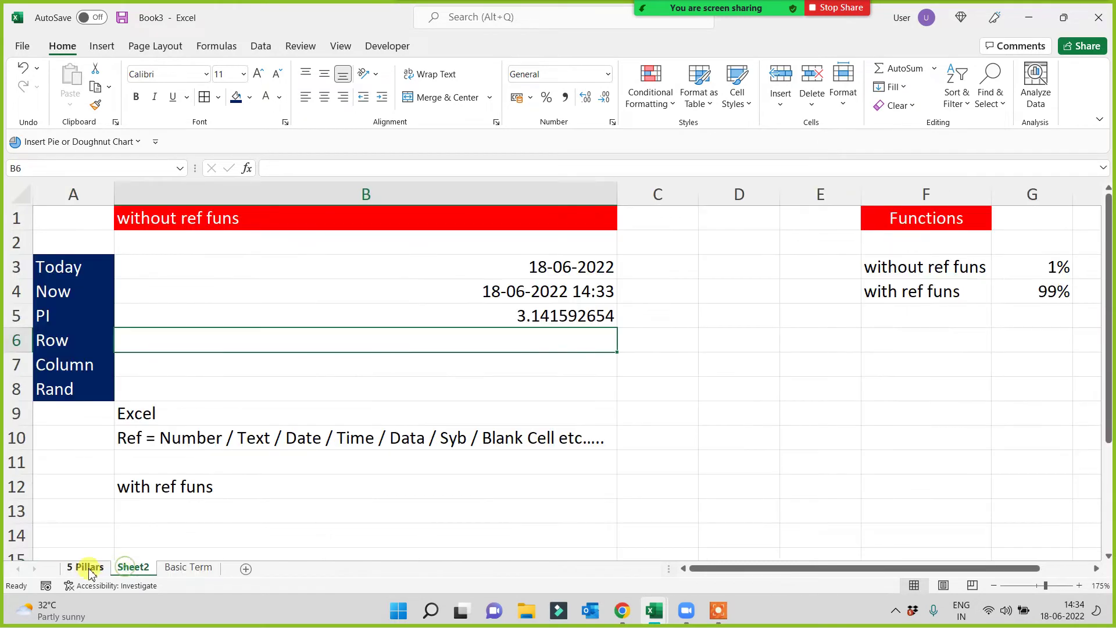
pyautogui.click(87, 568)
pyautogui.click(135, 568)
pyautogui.click(173, 569)
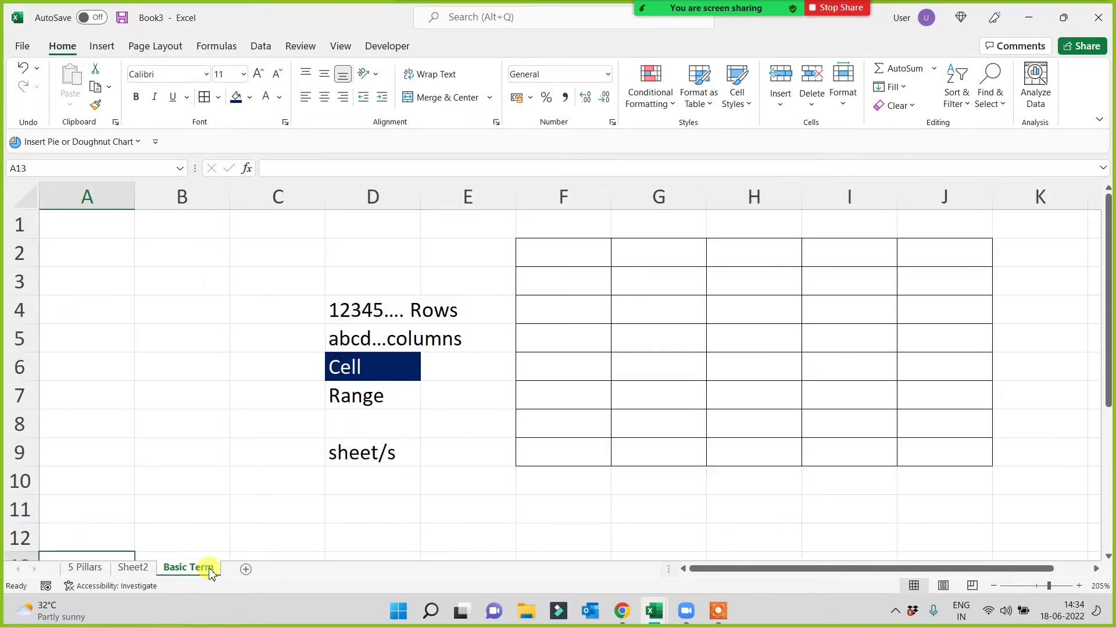
pyautogui.click(370, 499)
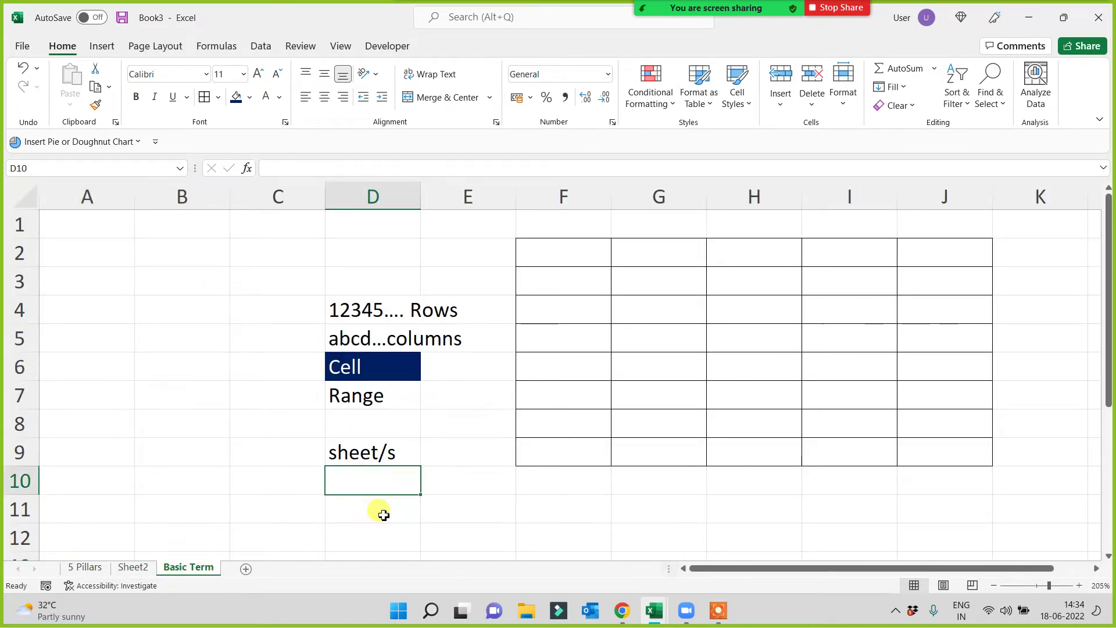
pyautogui.write('S')
pyautogui.press('BackSpace')
pyautogui.press('BackSpace')
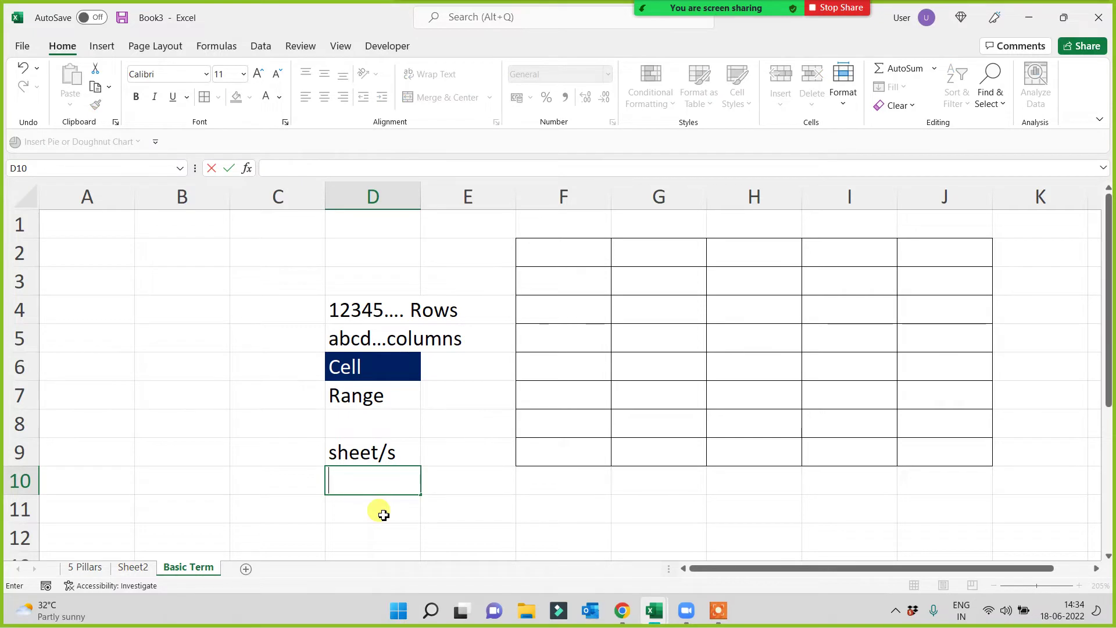
pyautogui.write('Workbook (')
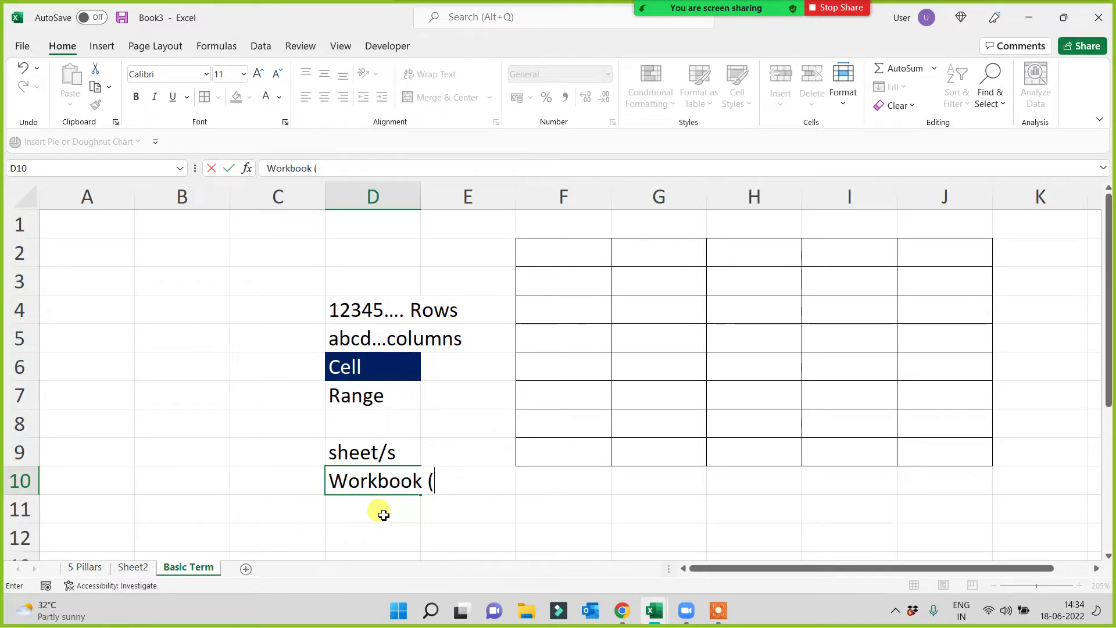
pyautogui.write('more')
pyautogui.write(' than 1 sheet')
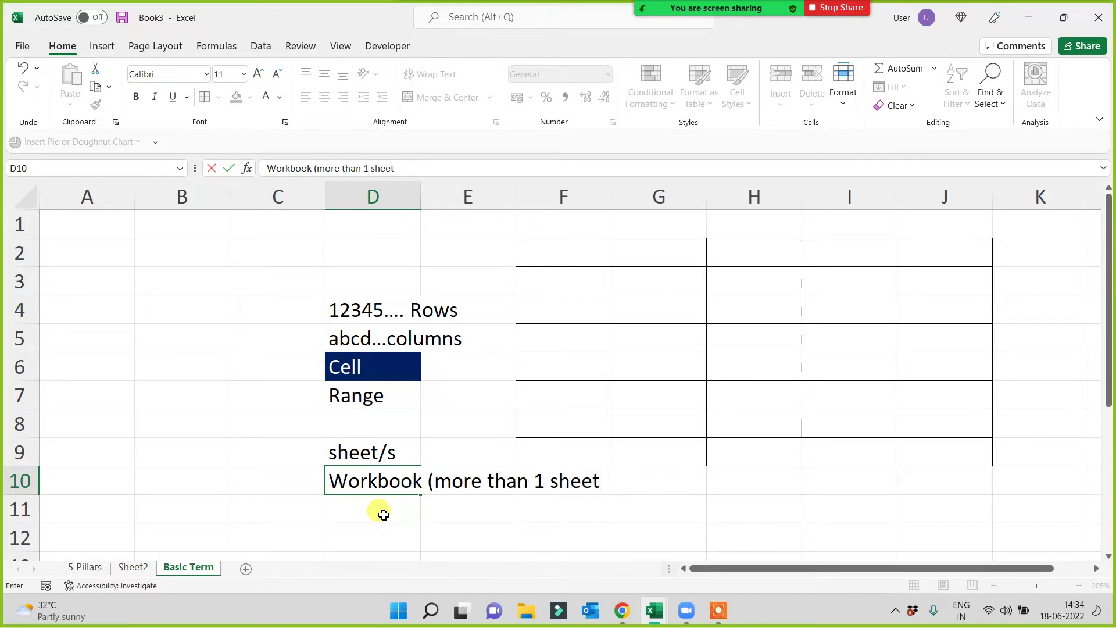
# Complete the D10 note as 'Workbook (more than >=1 sheet)' by inserting >= and the closing bracket
pyautogui.click(536, 481)
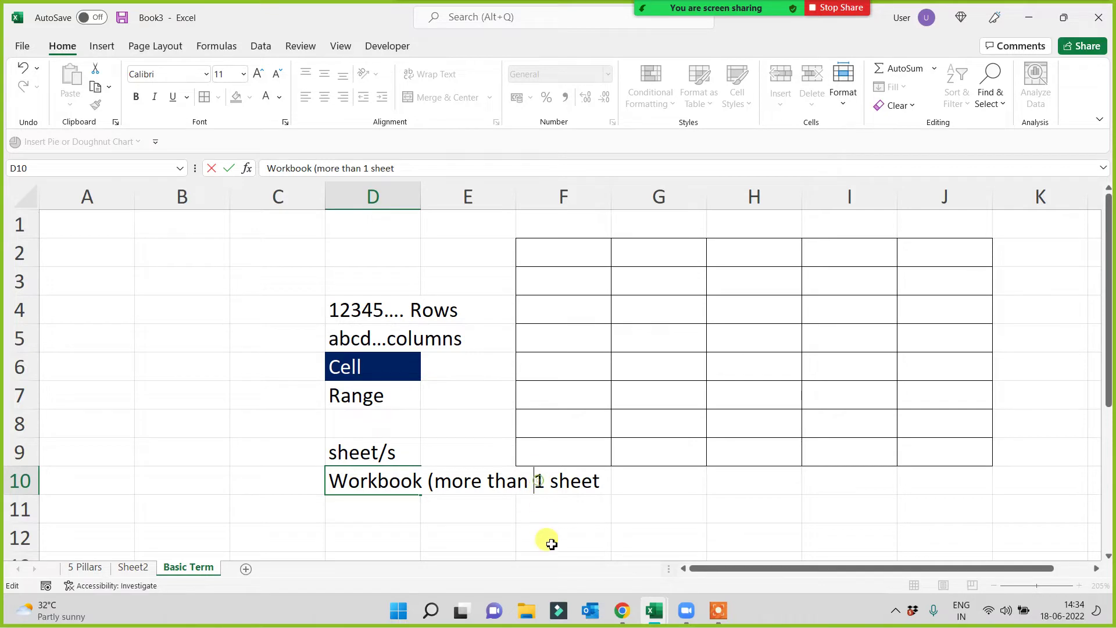
pyautogui.write('>')
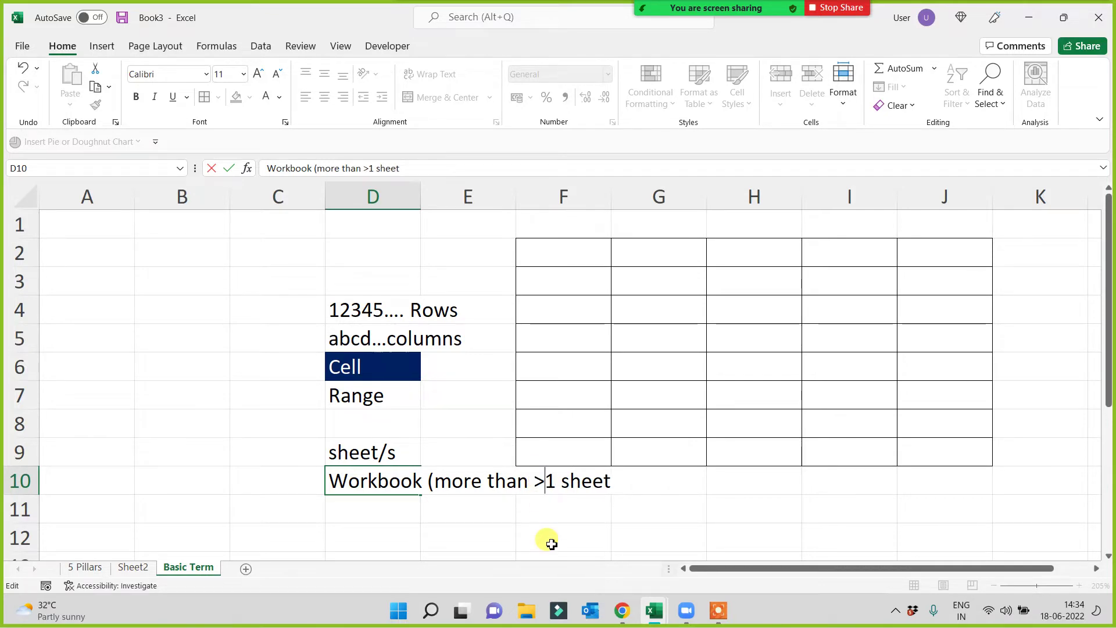
pyautogui.write('=')
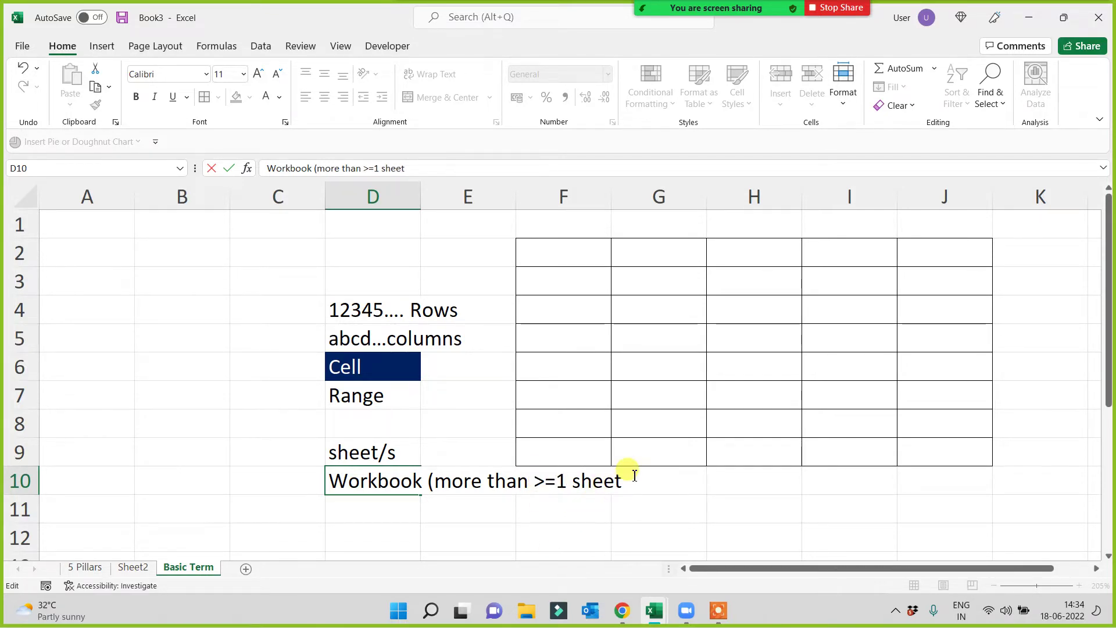
pyautogui.click(633, 475)
pyautogui.write(')')
pyautogui.press('Return')
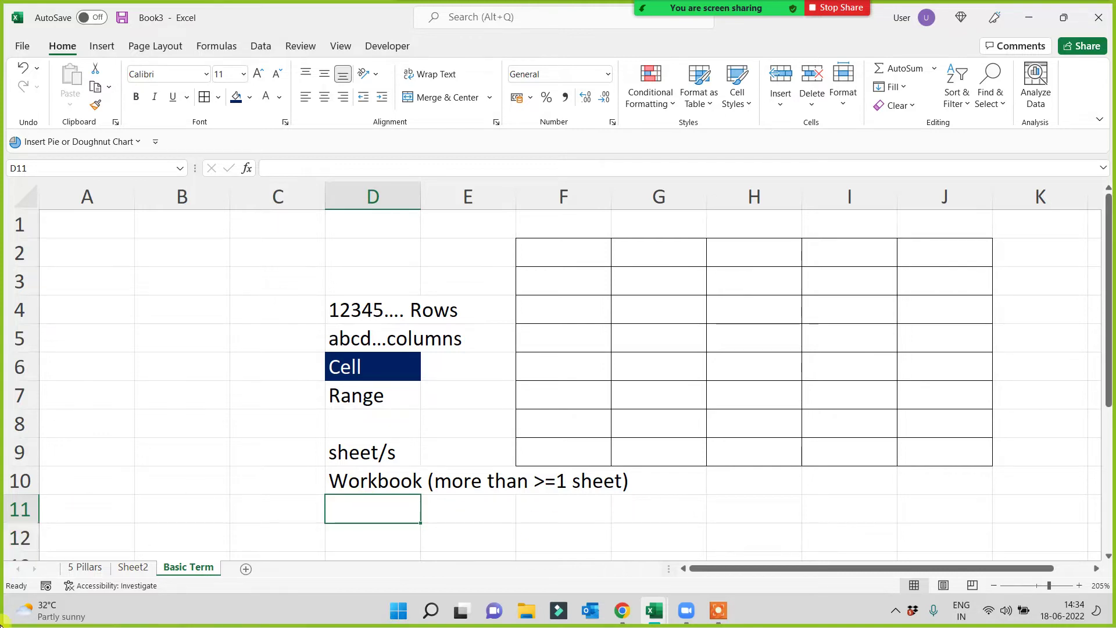
# Look through the 5 Pillars and Sheet2 tabs, then return to Basic Term at D11
pyautogui.click(384, 481)
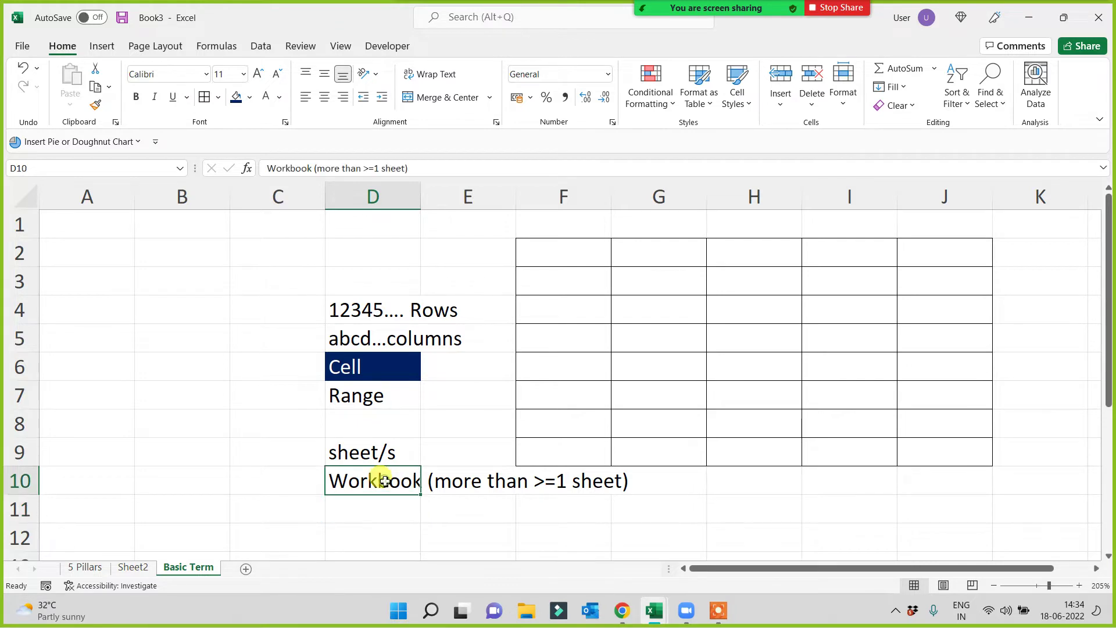
pyautogui.click(363, 455)
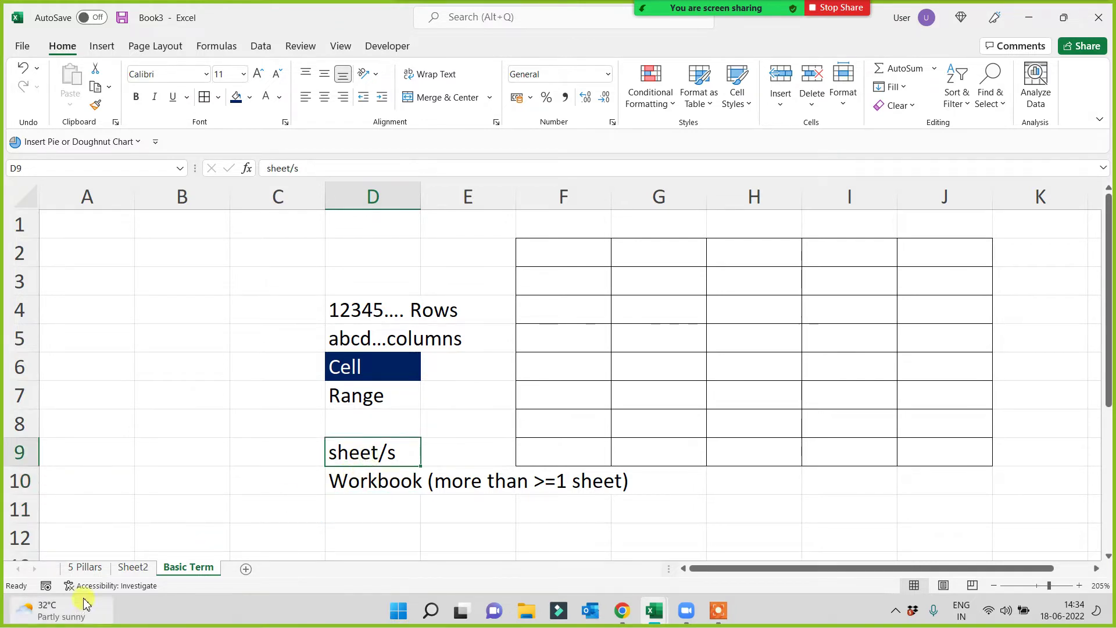
pyautogui.click(85, 567)
pyautogui.click(126, 575)
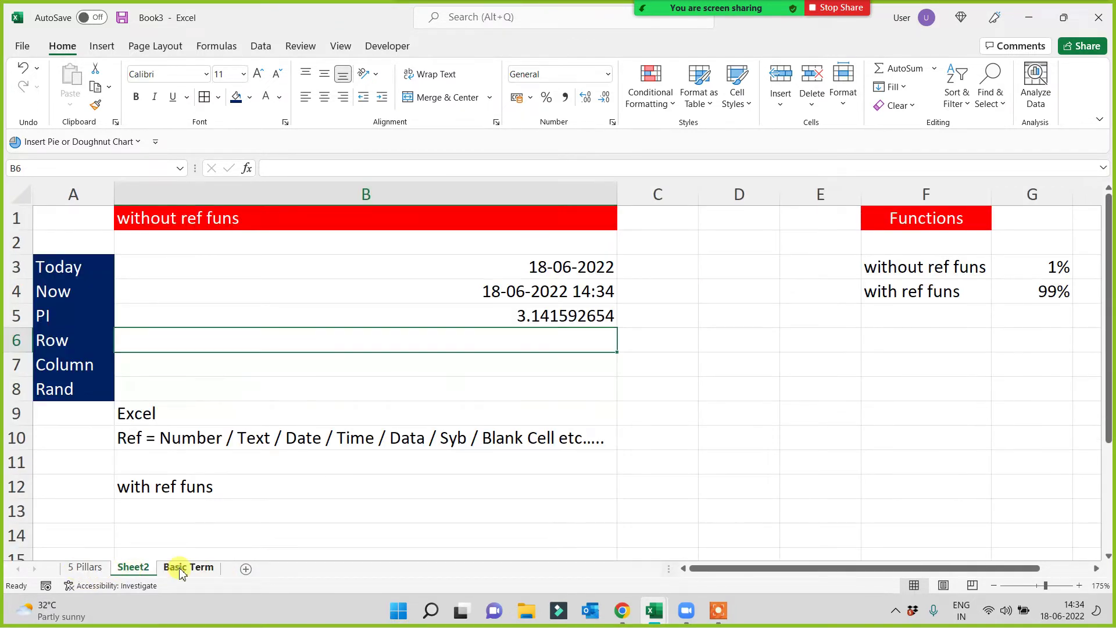
pyautogui.click(100, 572)
pyautogui.click(174, 569)
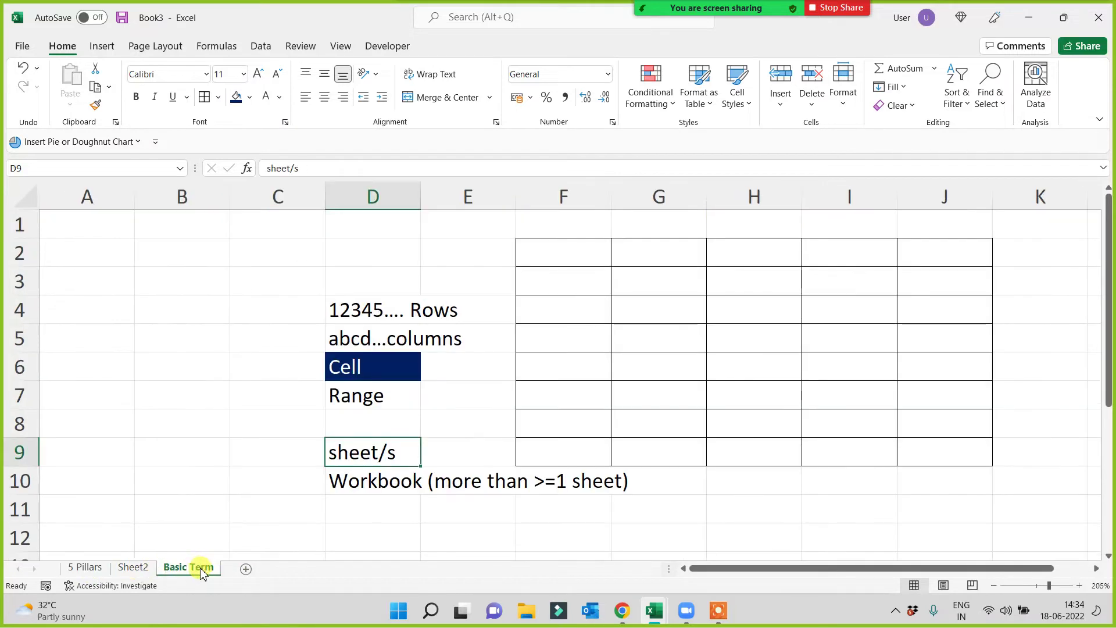
pyautogui.click(362, 511)
pyautogui.scroll(-1, 361, 512)
# Enter 'Address' in D12 with a dark navy fill and white text
pyautogui.click(367, 458)
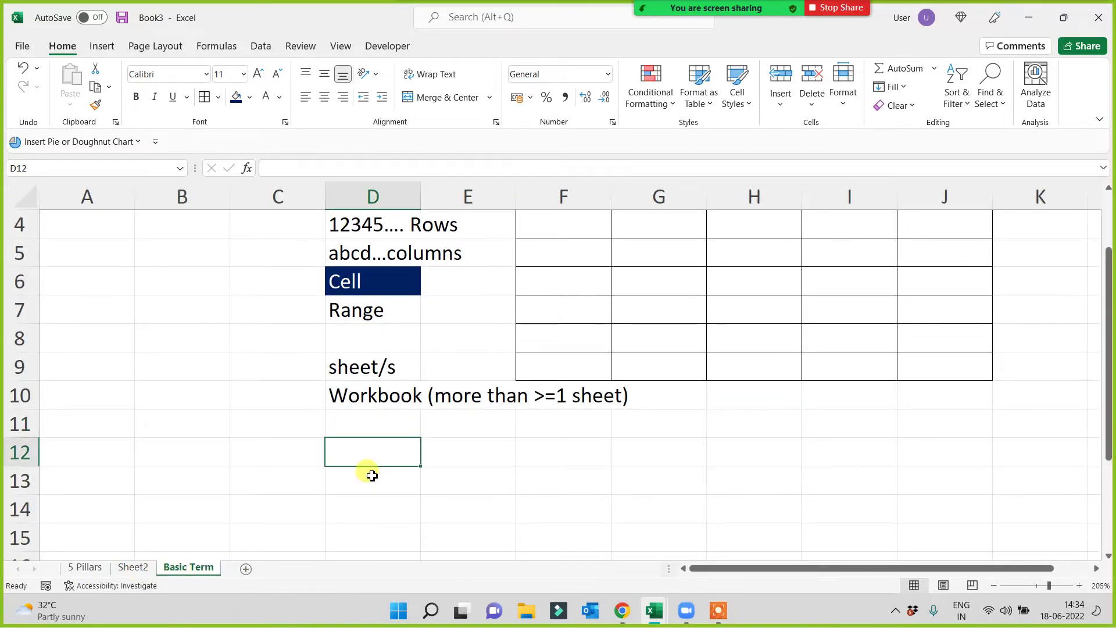
pyautogui.write('Add')
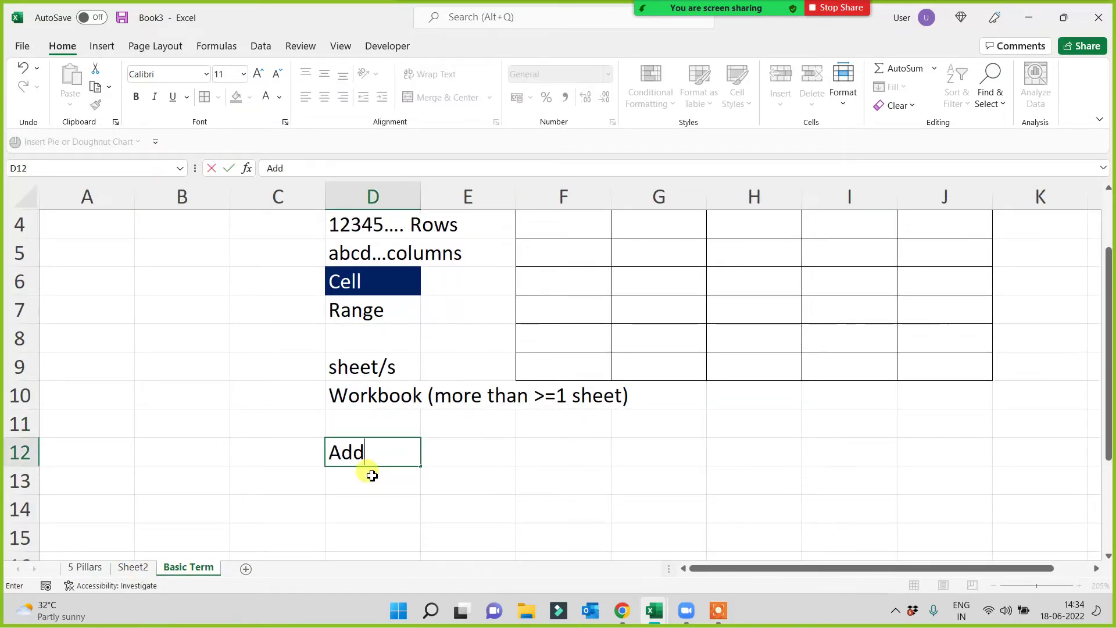
pyautogui.write('ress')
pyautogui.press('Return')
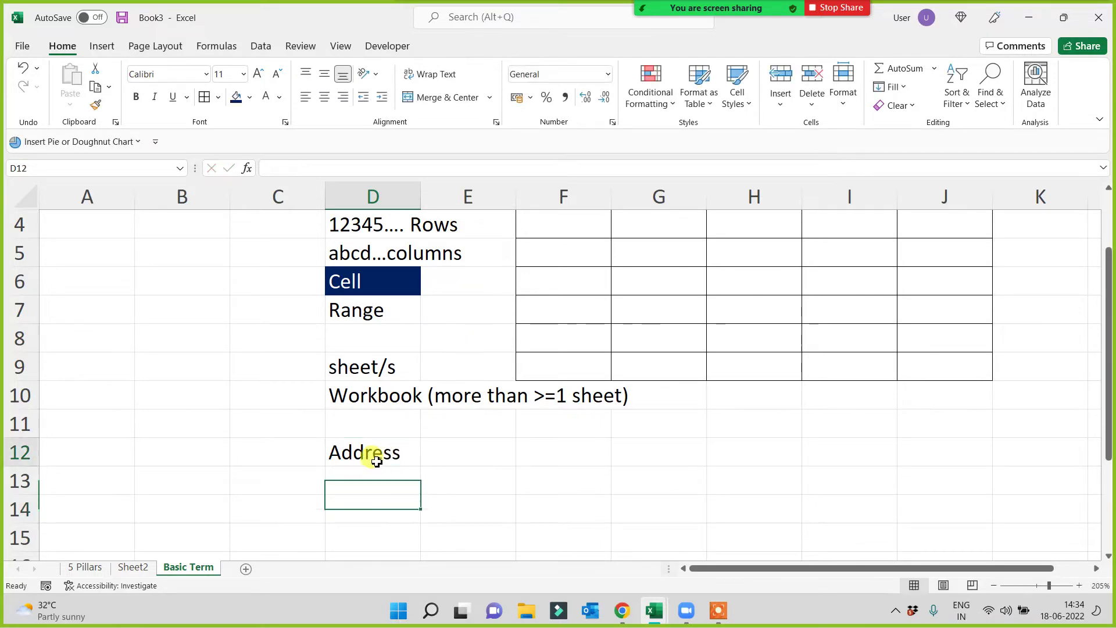
pyautogui.click(369, 453)
pyautogui.click(237, 97)
pyautogui.moveTo(416, 465); pyautogui.dragTo(357, 457)
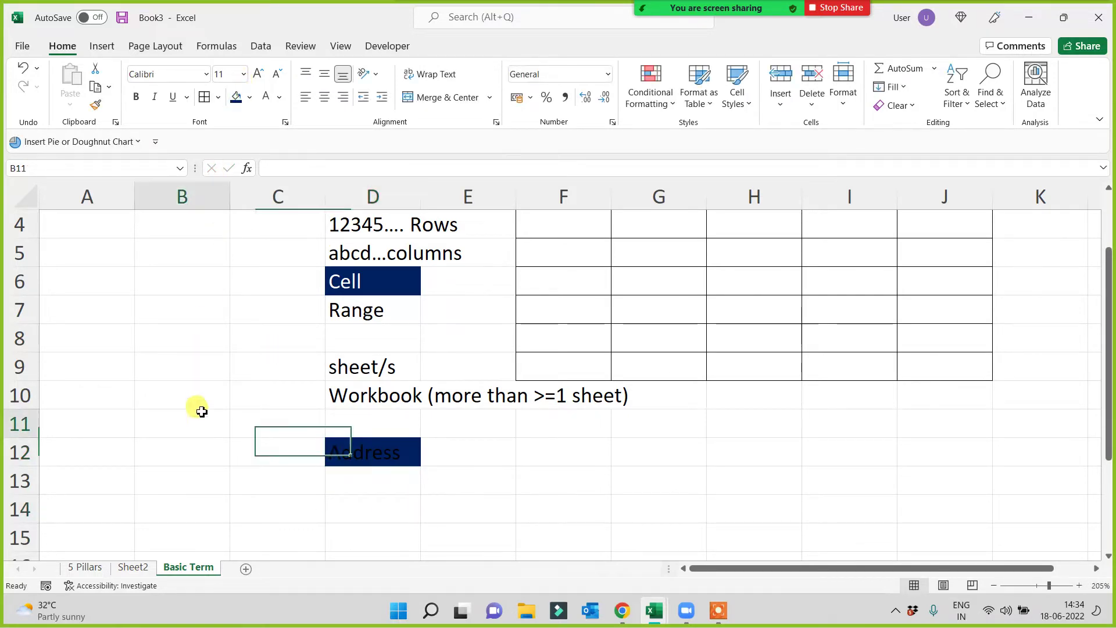
pyautogui.click(266, 96)
# Point out example cell addresses B1, A2, B5, C1 and D2
pyautogui.scroll(1, 334, 465)
pyautogui.click(179, 222)
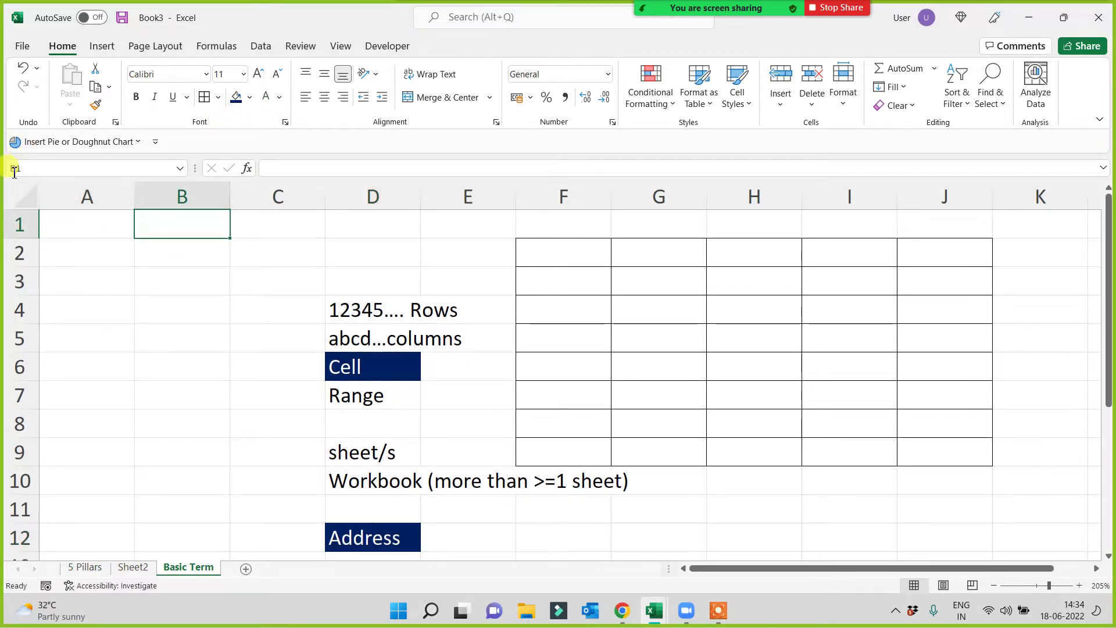
pyautogui.click(85, 255)
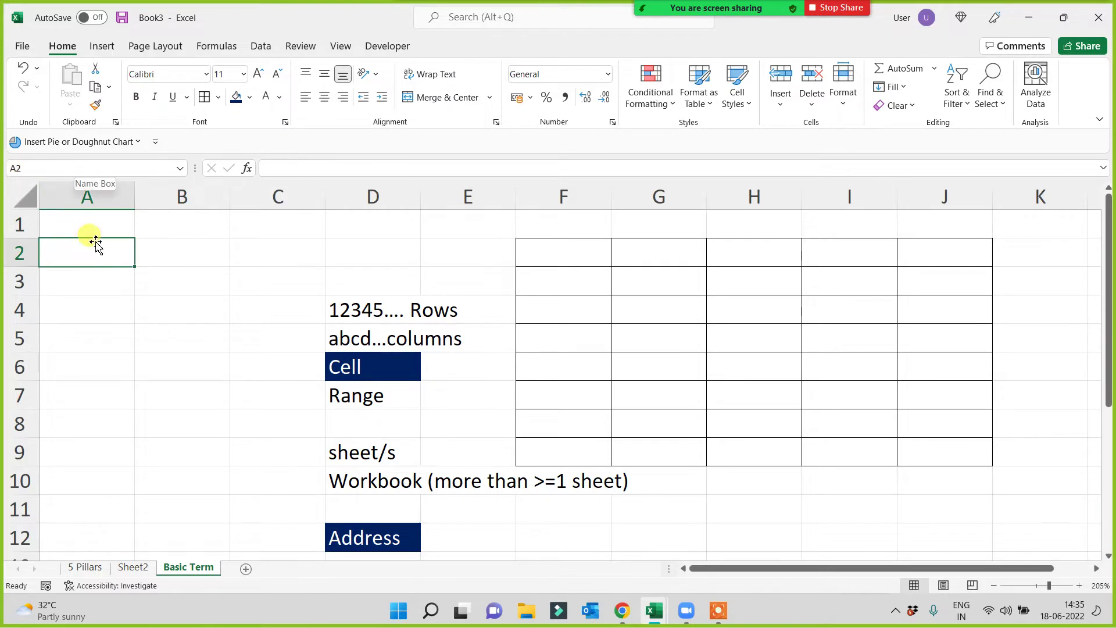
pyautogui.click(171, 331)
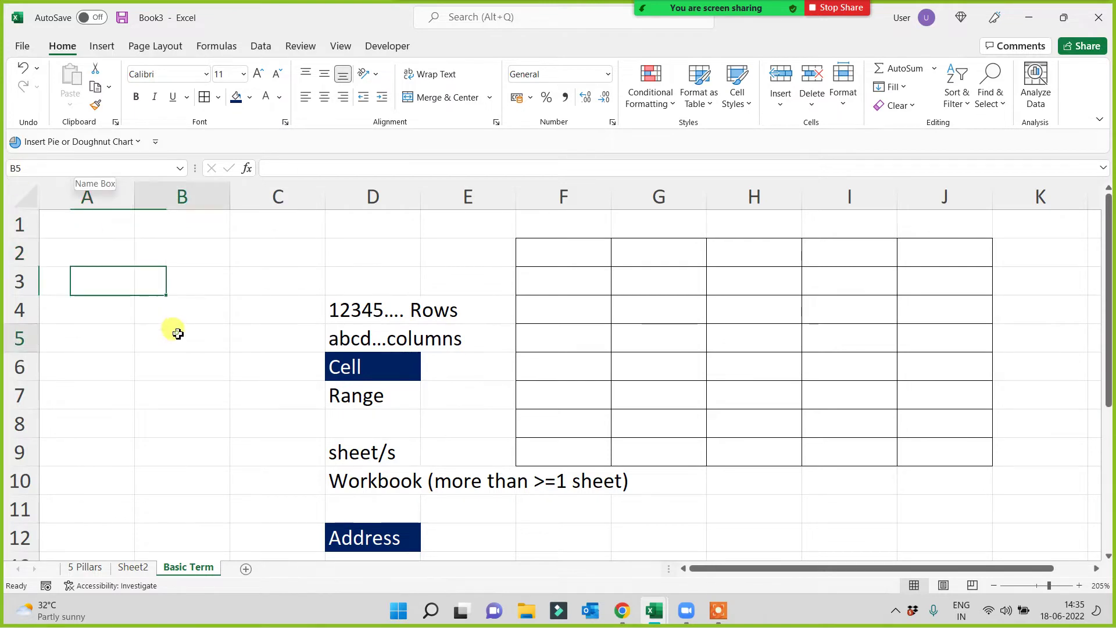
pyautogui.click(300, 227)
pyautogui.click(359, 259)
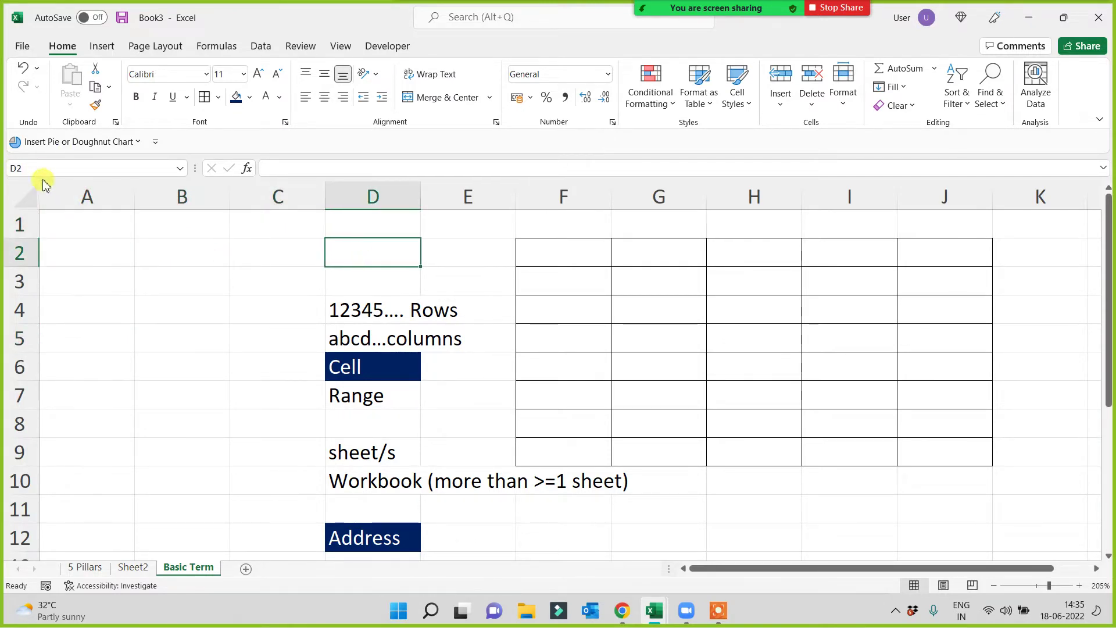
# Enter example addresses 'A2, B4, C7, D9' in E12 and 'A19' in E13
pyautogui.click(475, 535)
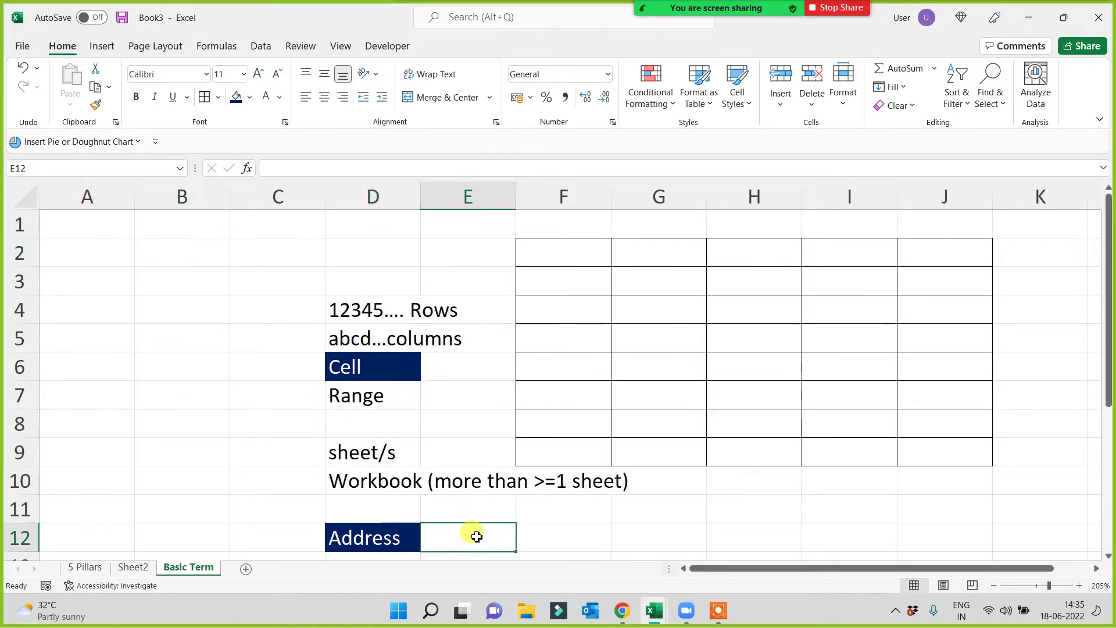
pyautogui.write('A2,')
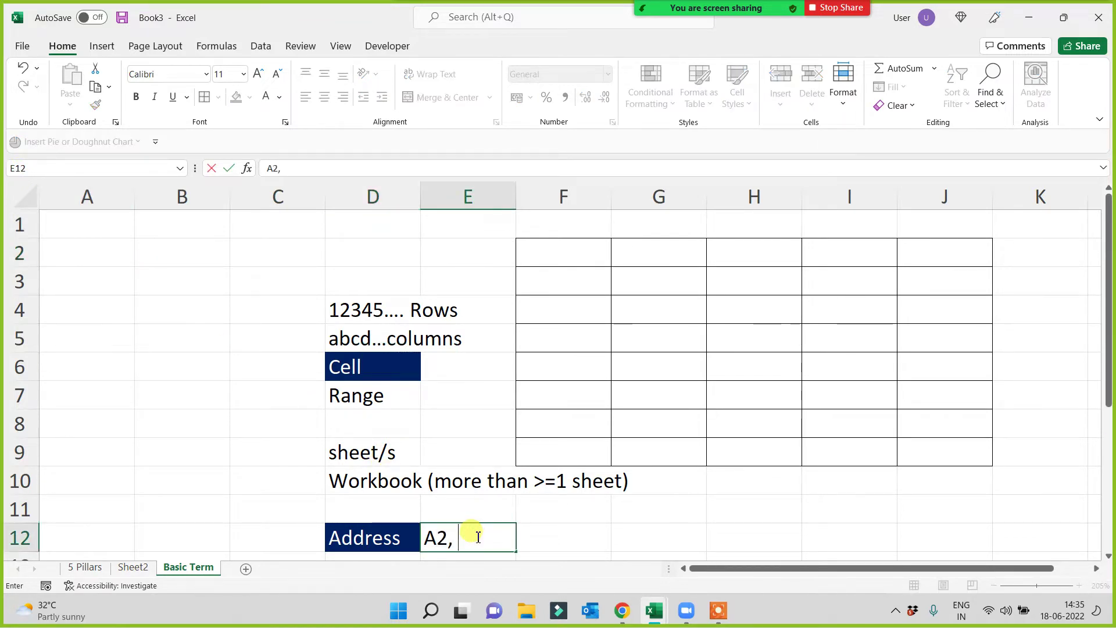
pyautogui.write('4')
pyautogui.write(', C7, D9')
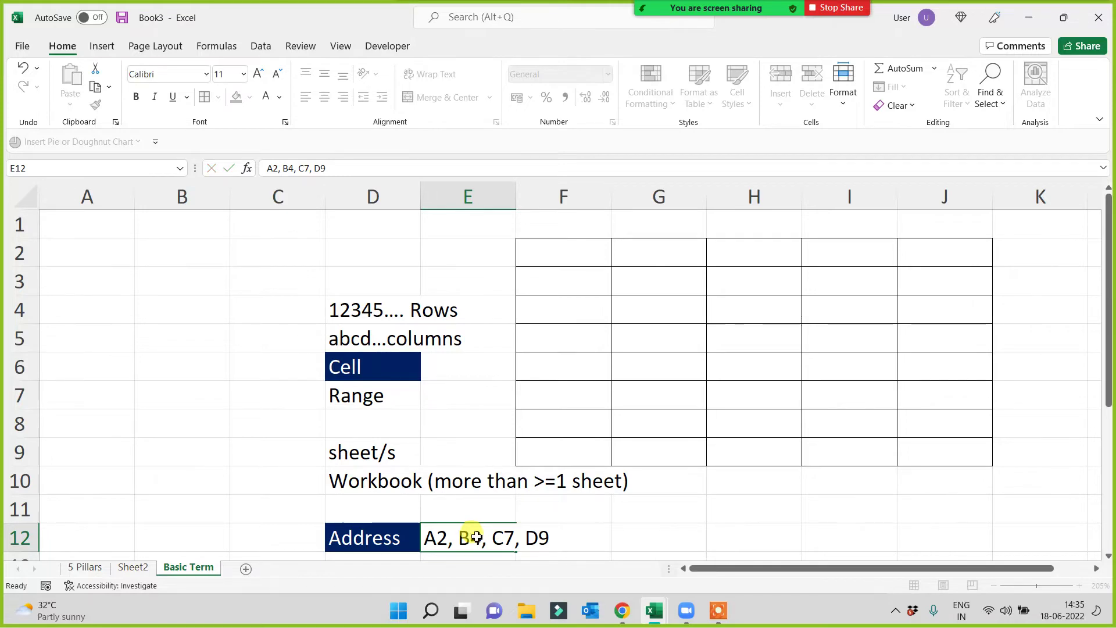
pyautogui.press('Return')
pyautogui.write('A19')
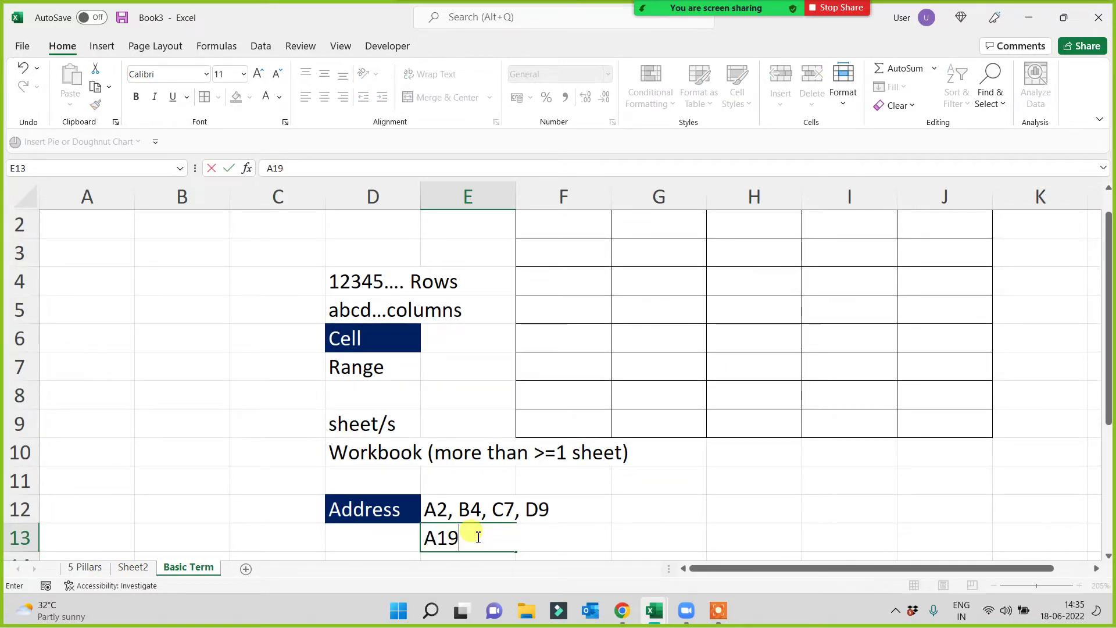
pyautogui.press('Return')
# Widen column D with AutoFit so its longest label fits
pyautogui.click(328, 480)
pyautogui.click(688, 487)
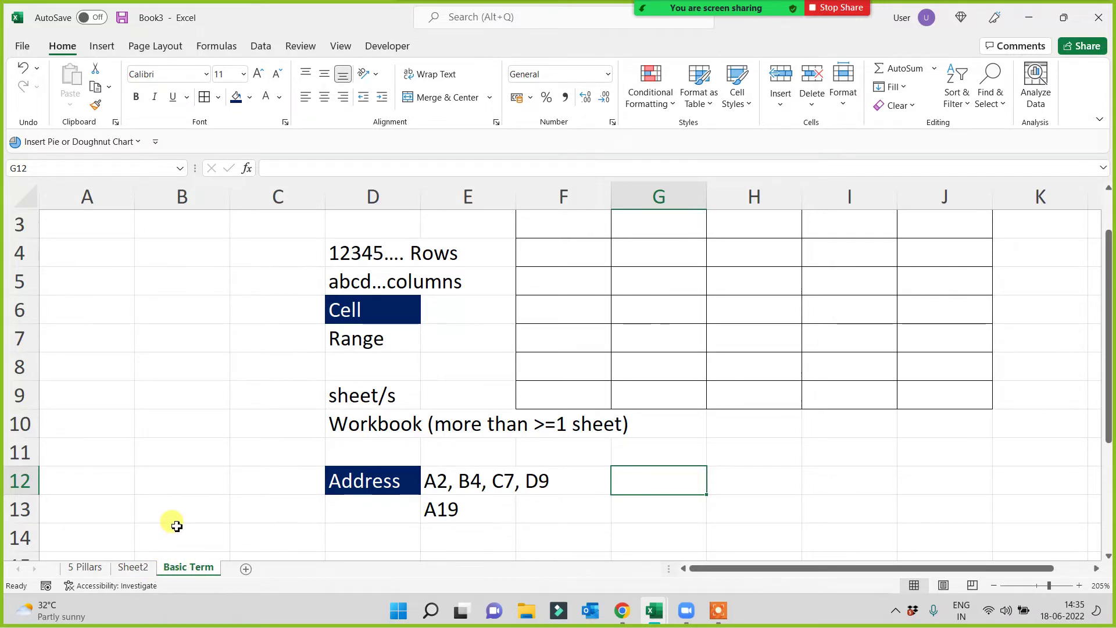
pyautogui.moveTo(361, 256); pyautogui.dragTo(619, 488)
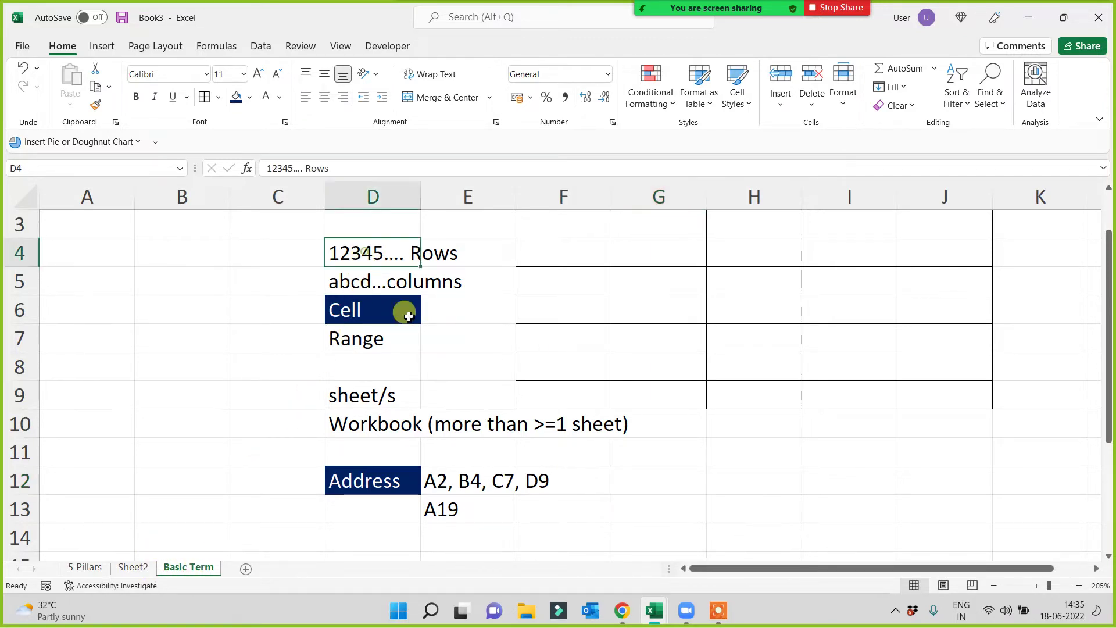
pyautogui.click(773, 505)
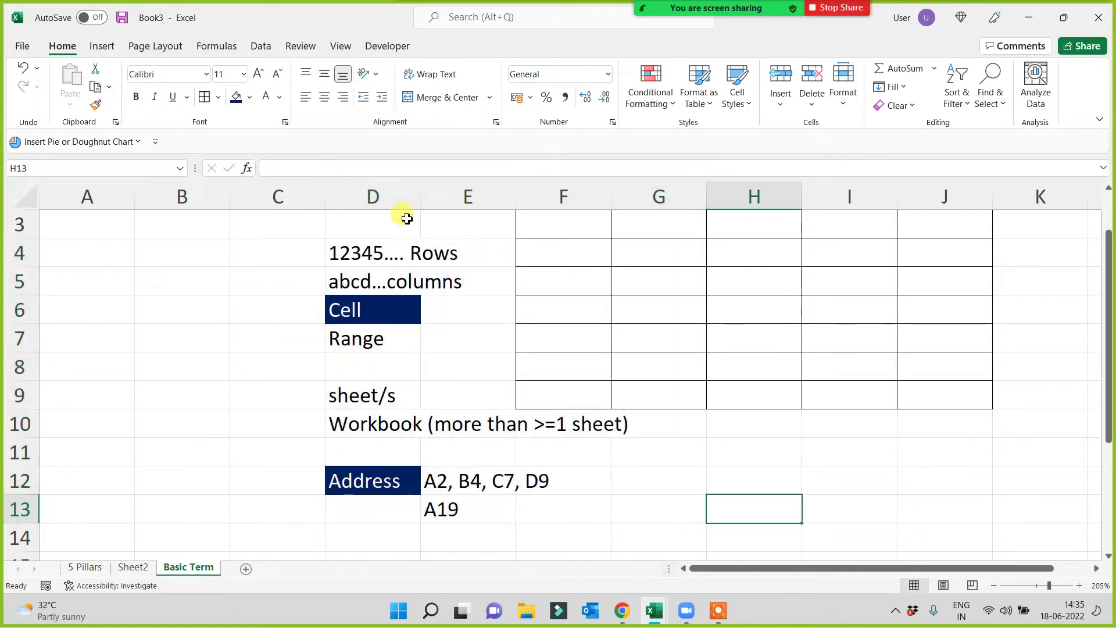
pyautogui.moveTo(421, 199); pyautogui.dragTo(422, 199)
pyautogui.doubleClick(422, 199)
pyautogui.moveTo(473, 251)
pyautogui.mouseDown()
pyautogui.moveTo(710, 520)
pyautogui.moveTo(747, 510)
pyautogui.mouseUp()
# Rename the Sheet2 worksheet tab to 'Functions' and return to Basic Term
pyautogui.click(183, 394)
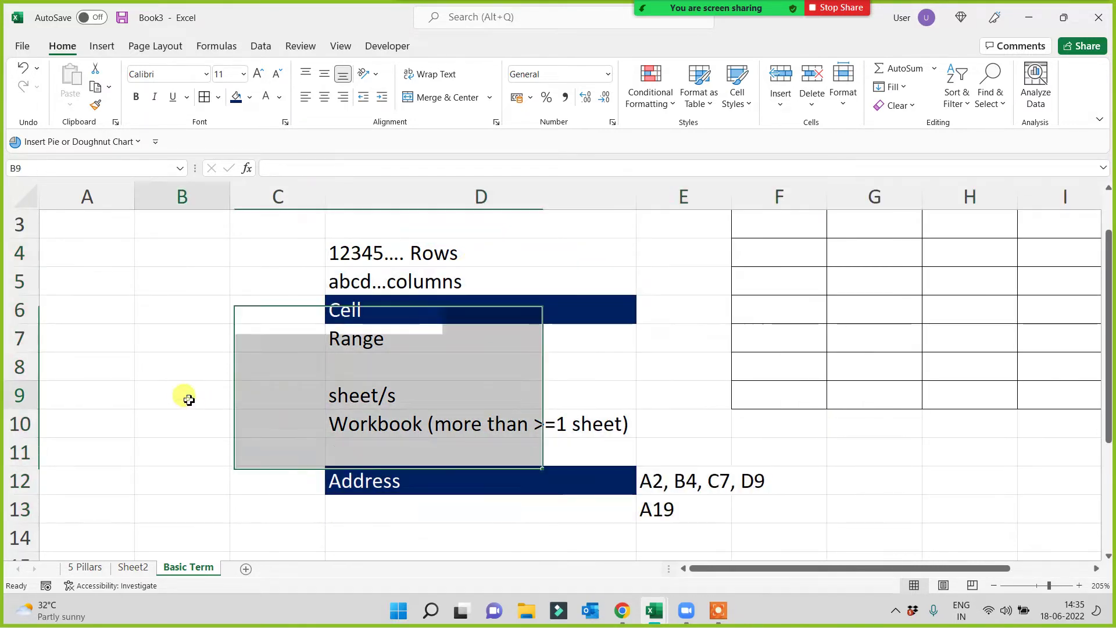
pyautogui.click(133, 567)
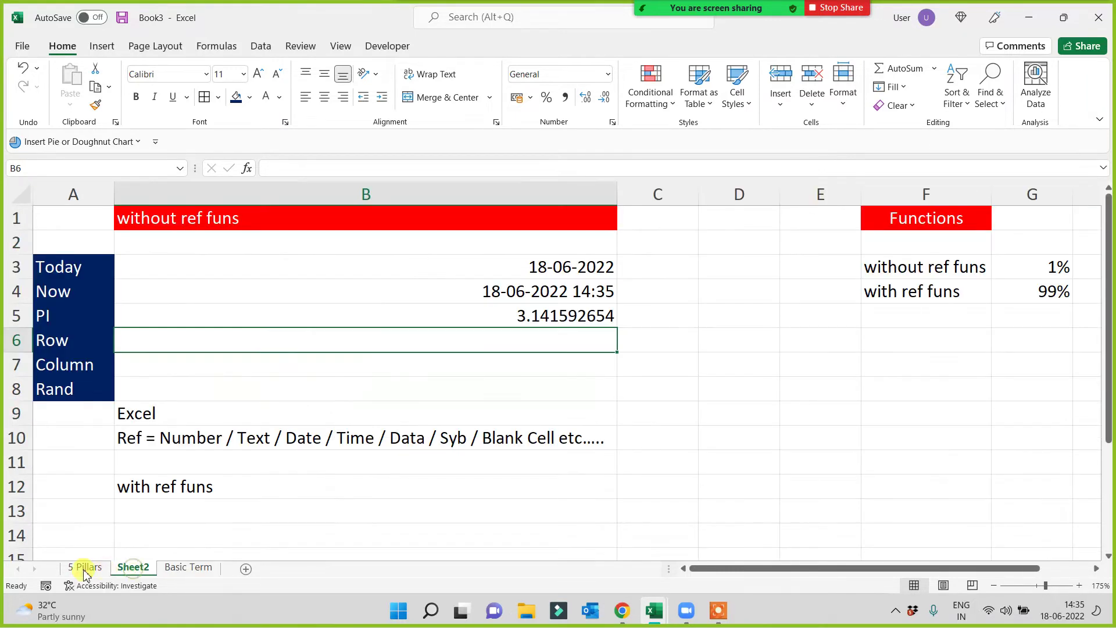
pyautogui.click(88, 567)
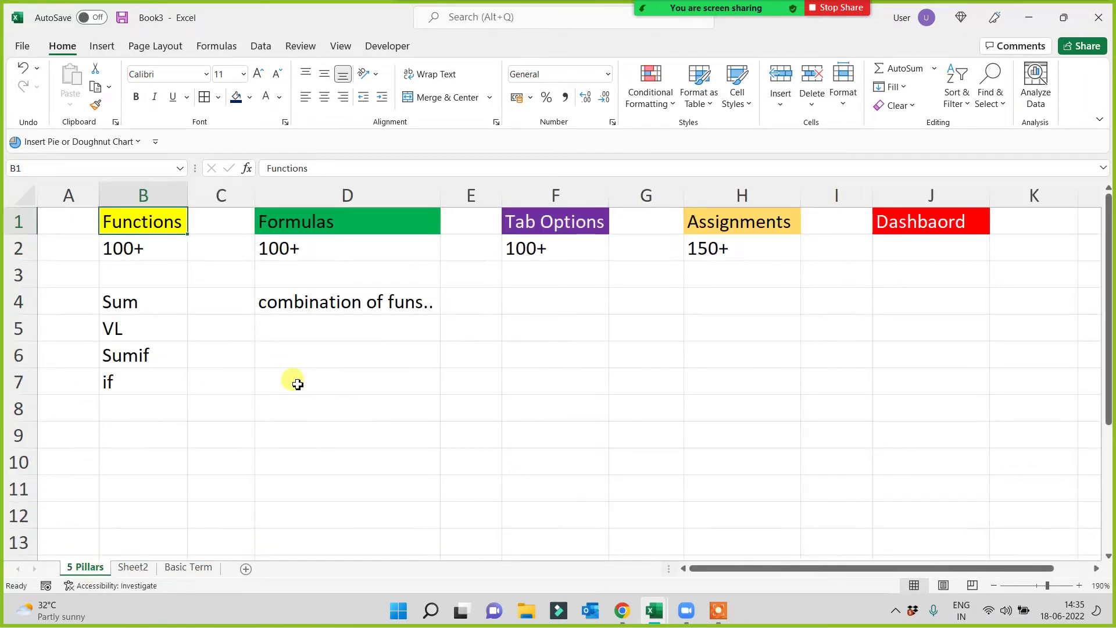
pyautogui.click(131, 568)
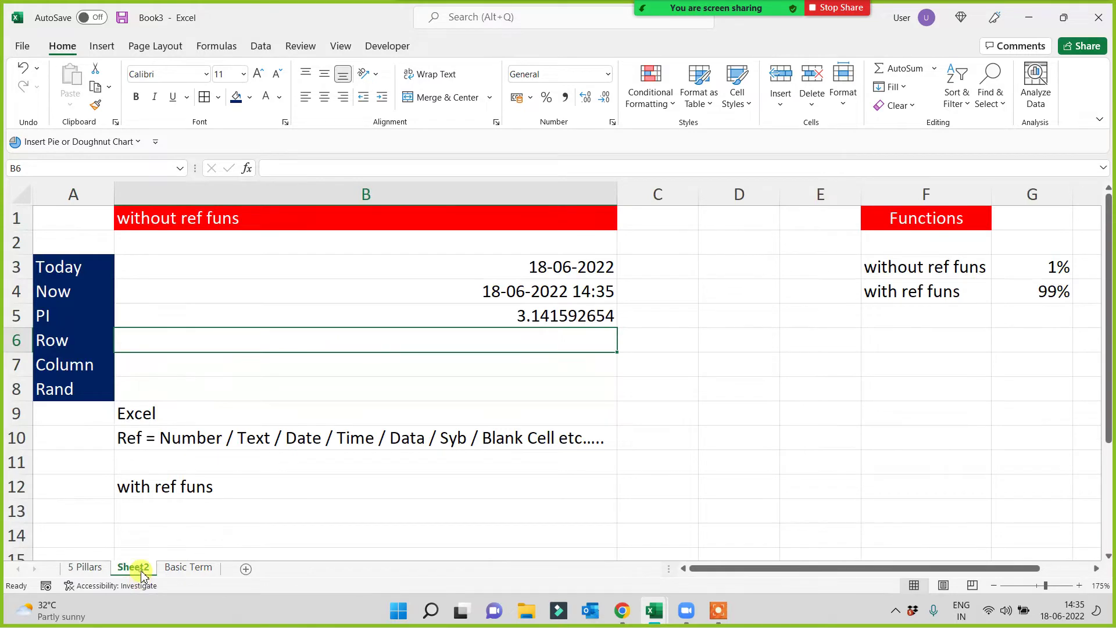
pyautogui.moveTo(141, 574); pyautogui.dragTo(215, 526)
pyautogui.write('Funct')
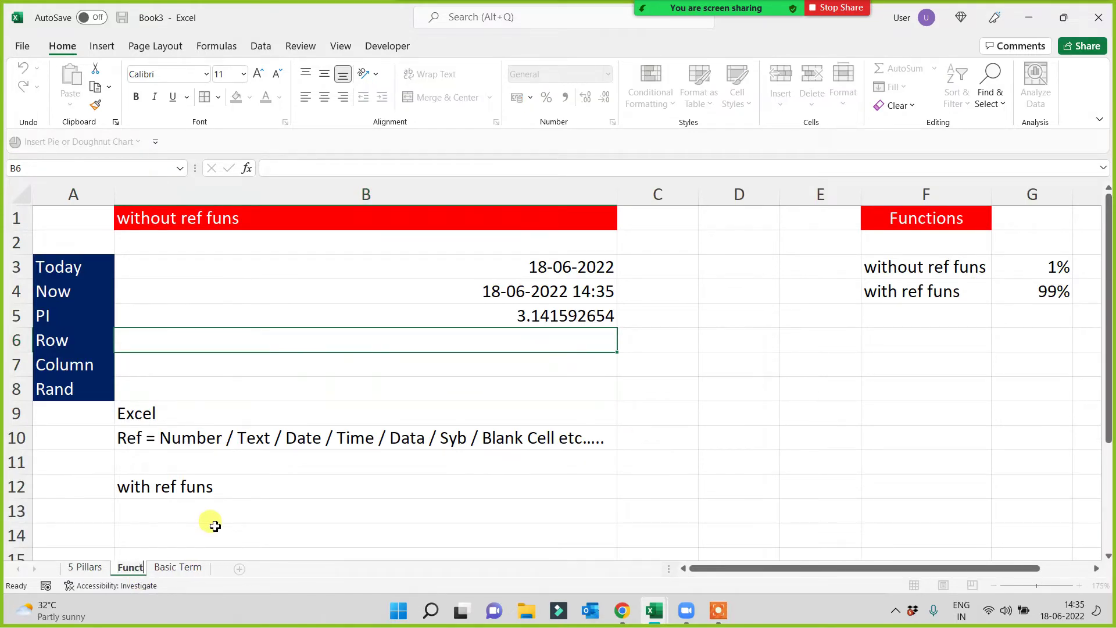
pyautogui.write('ions')
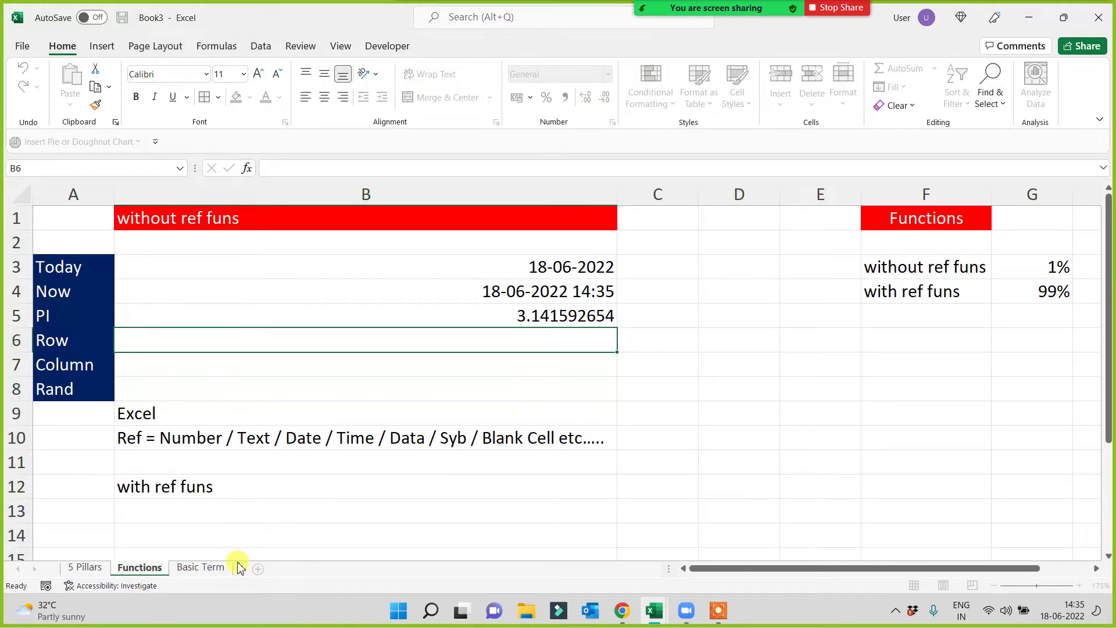
pyautogui.click(201, 568)
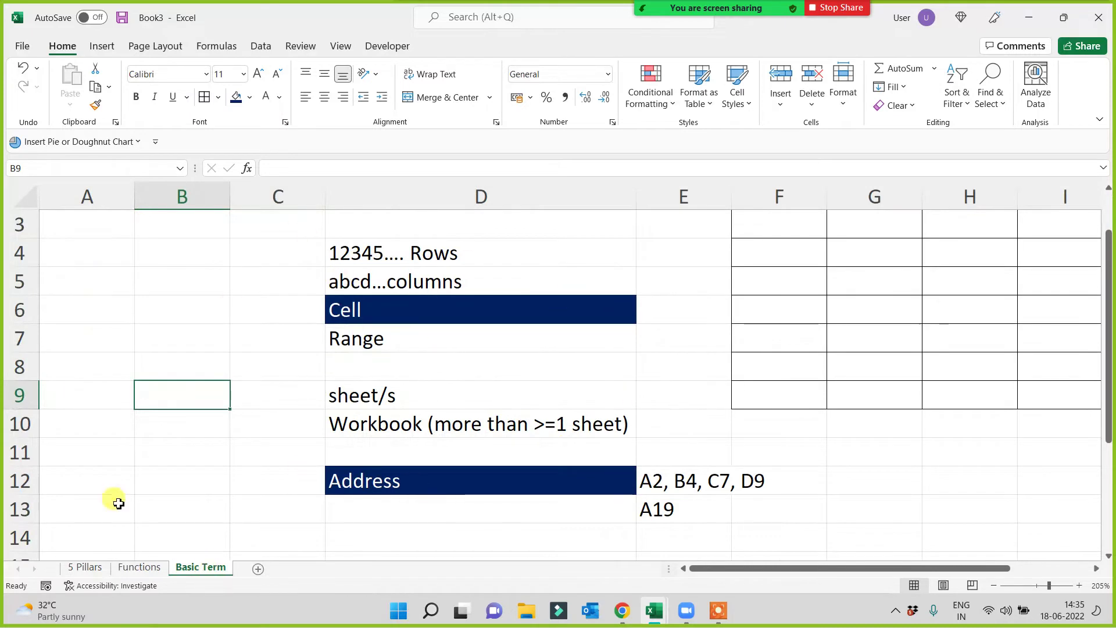
# On the Functions sheet, enter =ROW() in B6 and fill it yellow
pyautogui.click(139, 568)
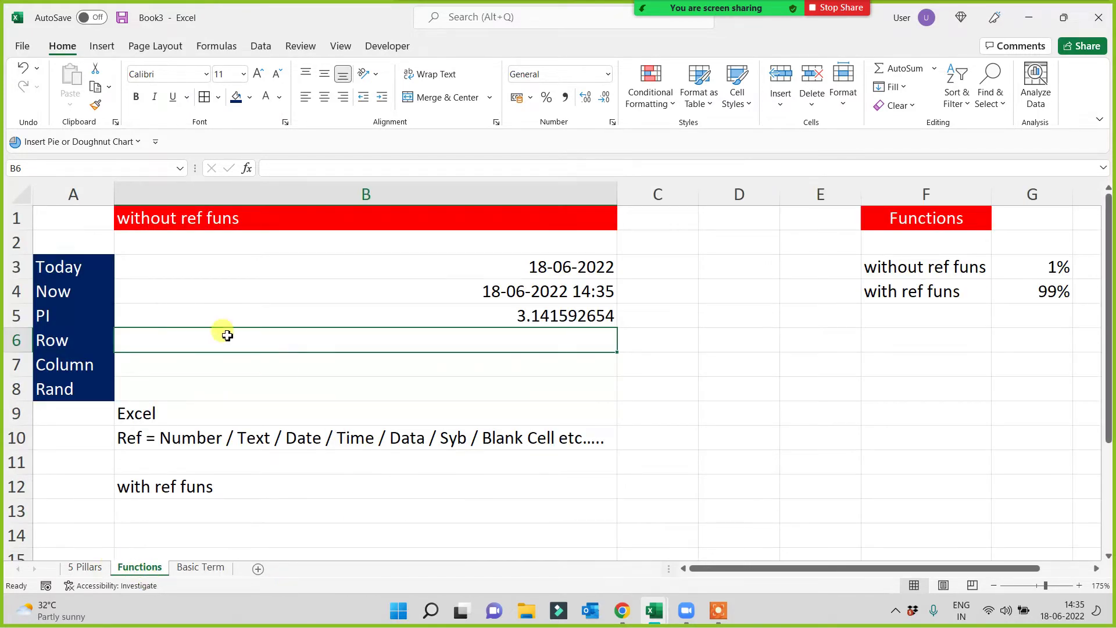
pyautogui.write('=')
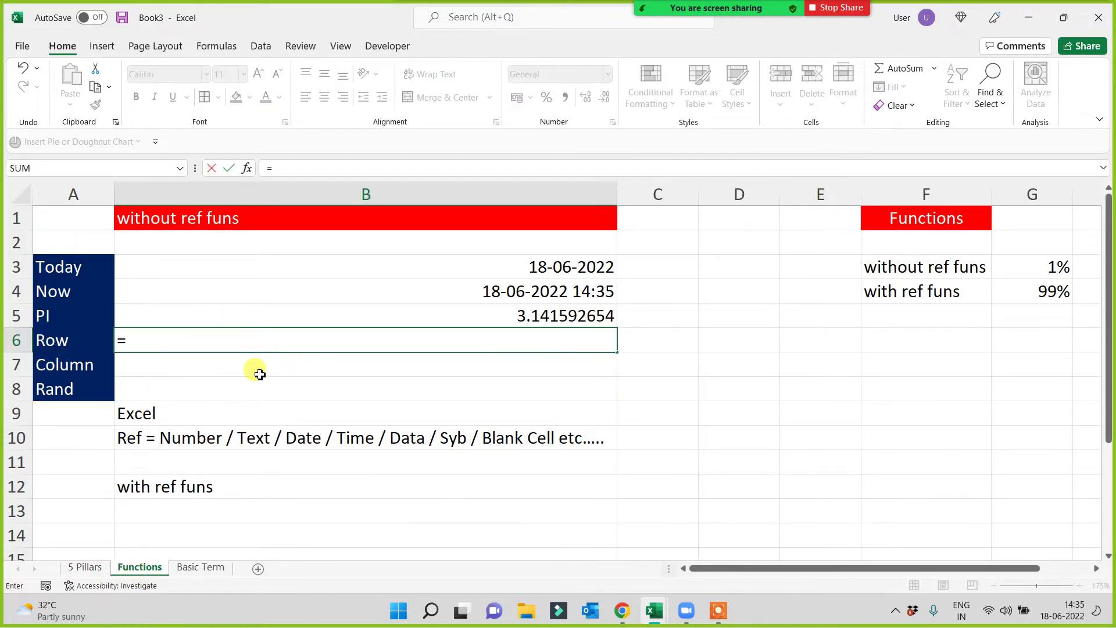
pyautogui.write('row()')
pyautogui.press('Return')
pyautogui.click(430, 346)
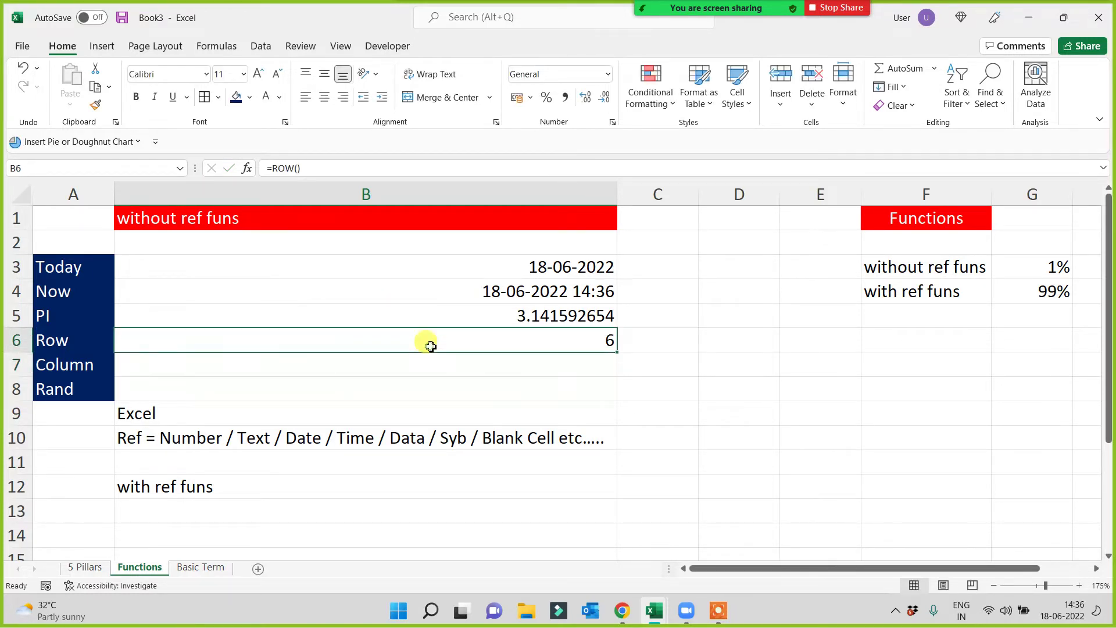
pyautogui.click(249, 98)
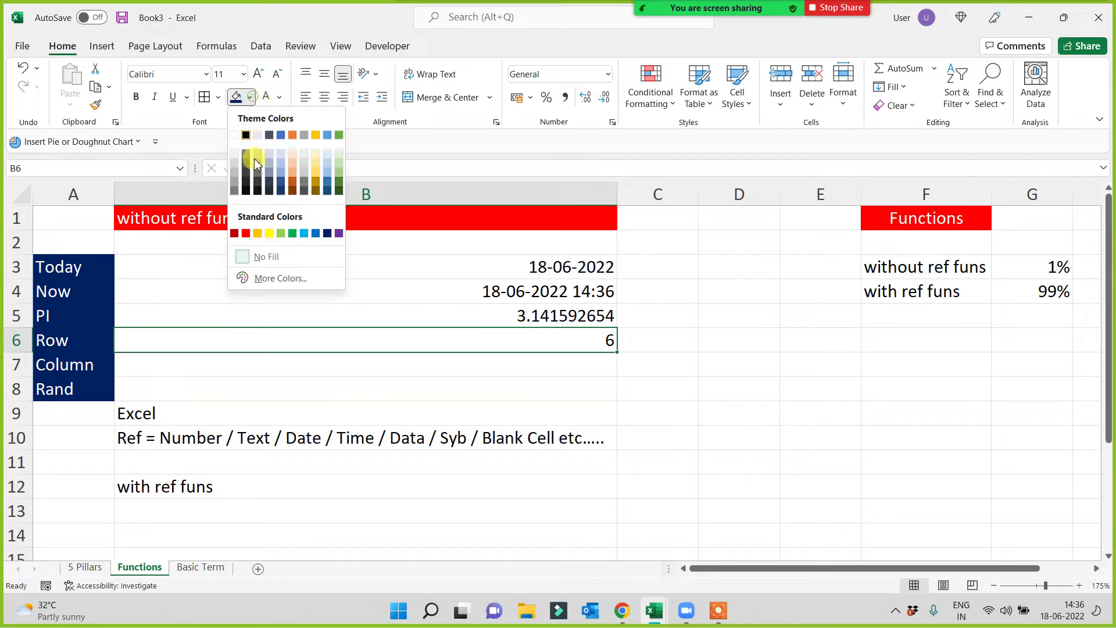
pyautogui.click(268, 232)
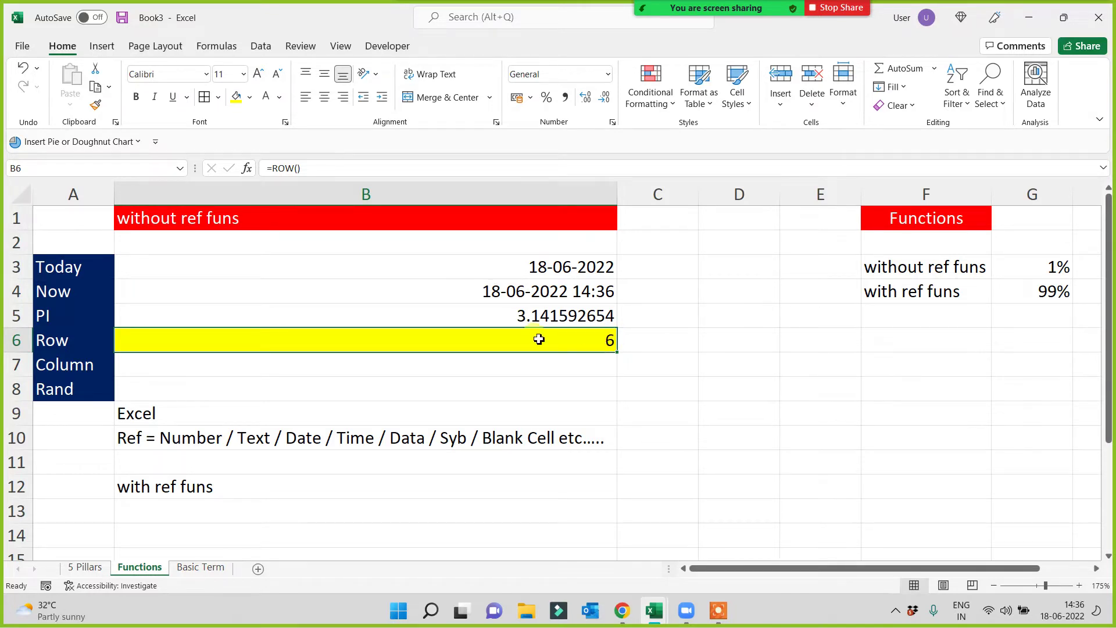
# Enter =COLUMN() in B7 beside the Column label
pyautogui.click(49, 341)
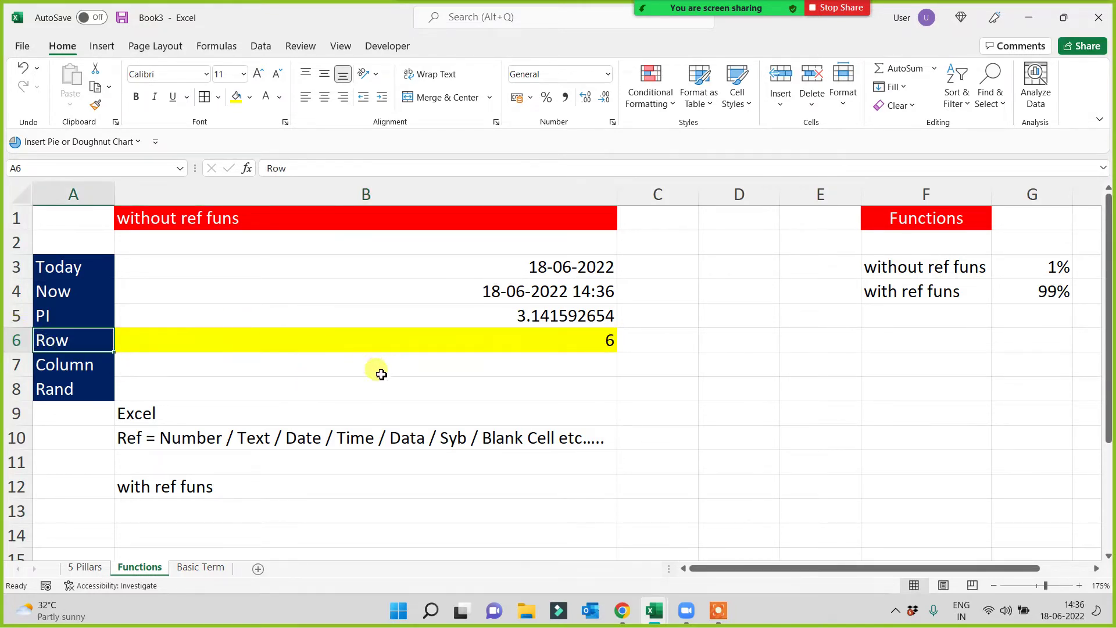
pyautogui.click(400, 364)
pyautogui.write('=co')
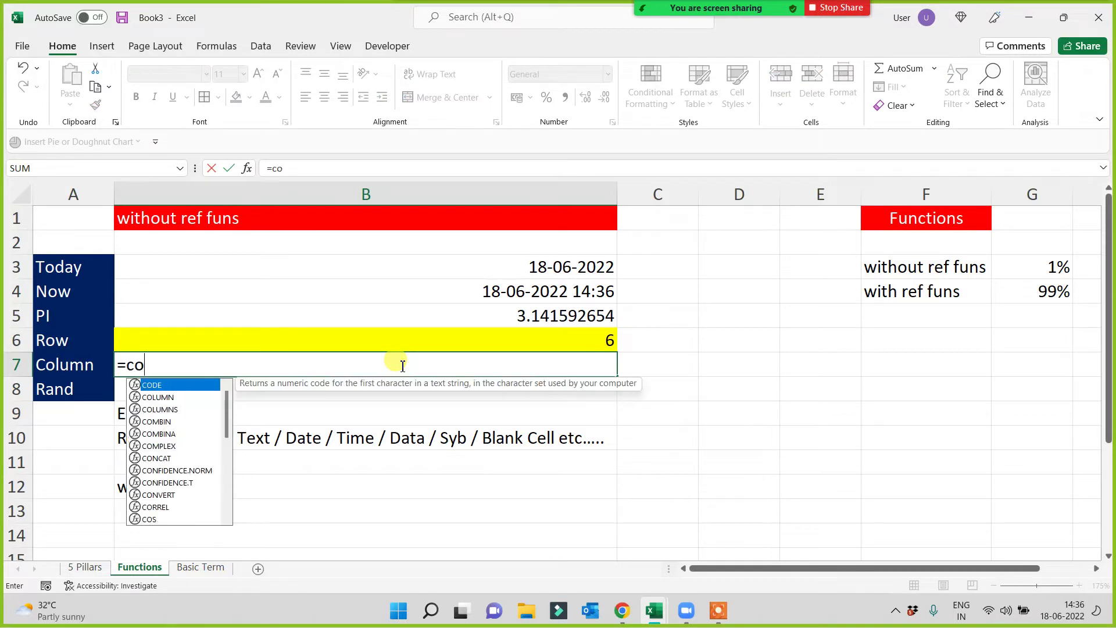
pyautogui.write('lumn()')
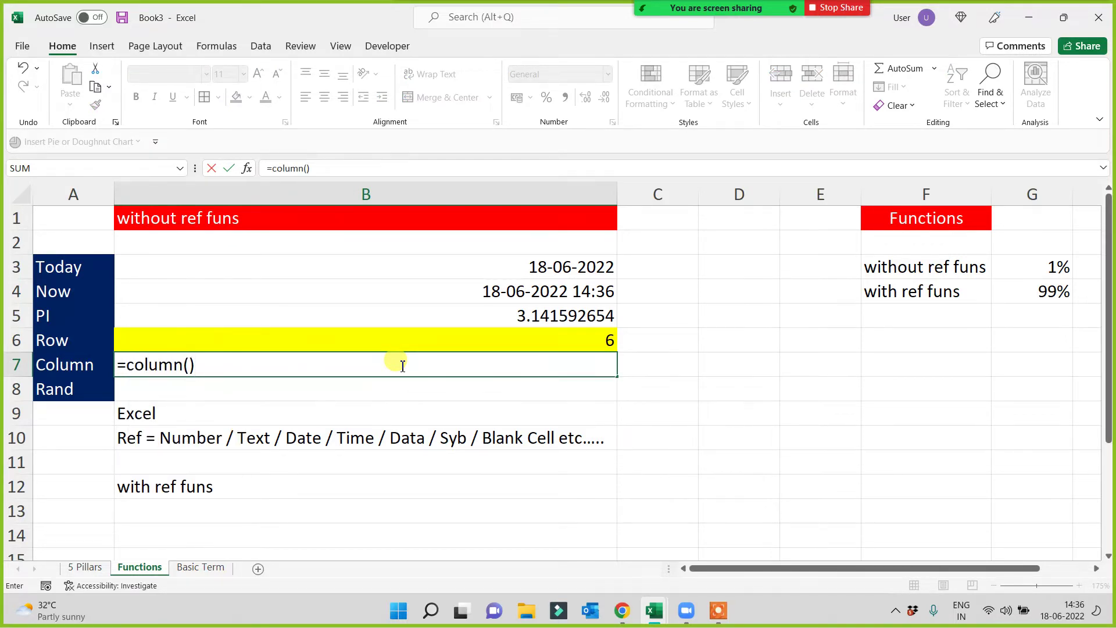
pyautogui.press('Return')
pyautogui.click(380, 360)
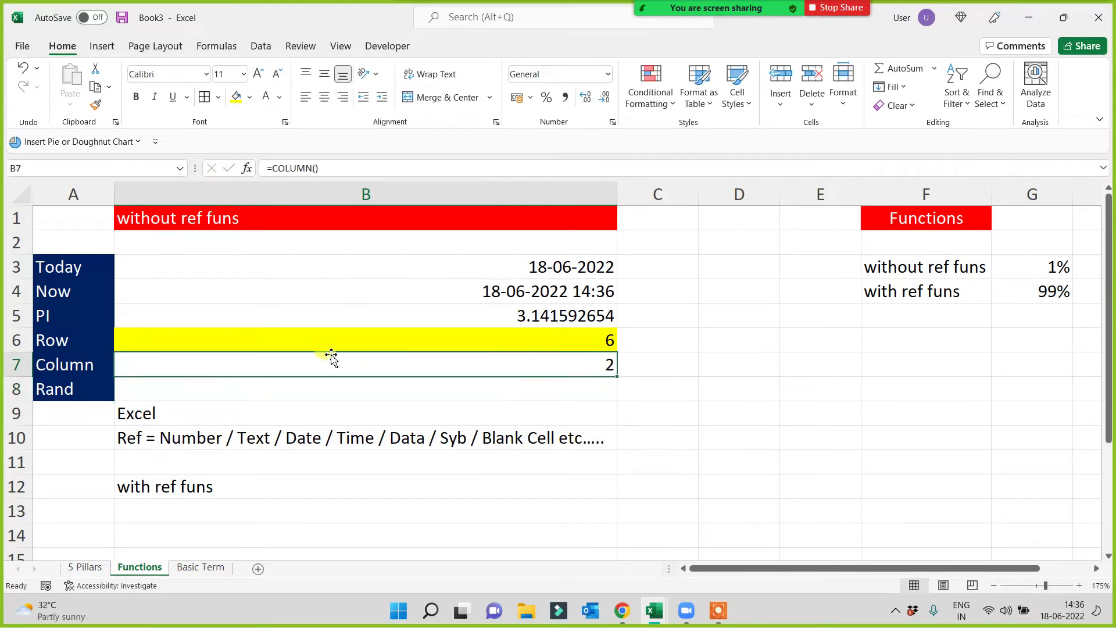
# Compare columns A to E, then test =COLUMN() in empty cell E9
pyautogui.click(75, 194)
pyautogui.click(250, 194)
pyautogui.click(674, 196)
pyautogui.click(788, 191)
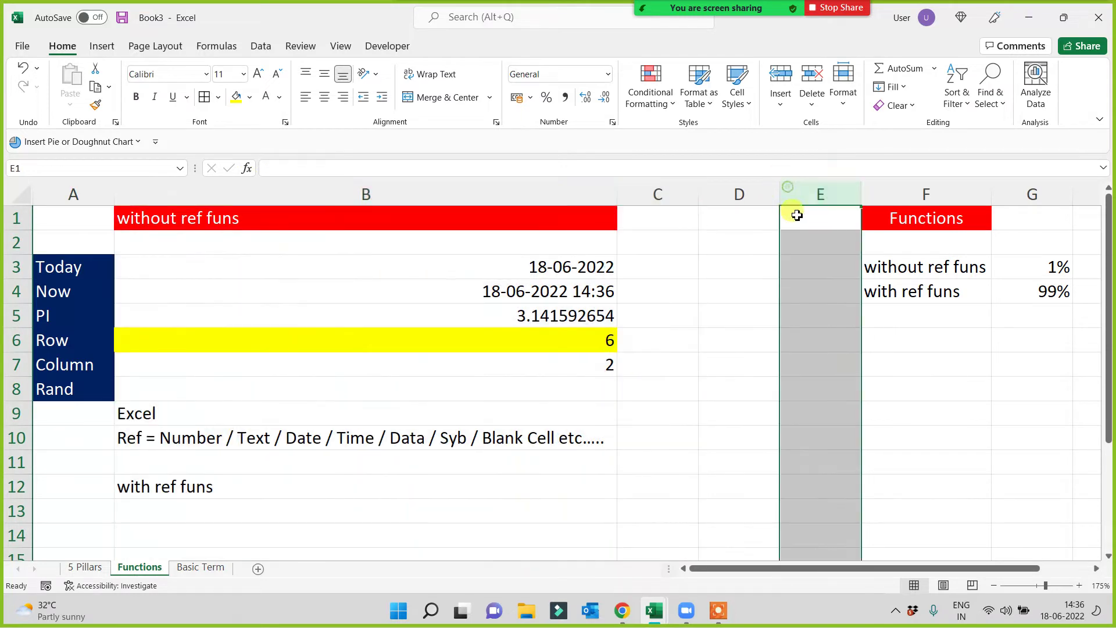
pyautogui.click(740, 192)
pyautogui.click(820, 194)
pyautogui.click(814, 410)
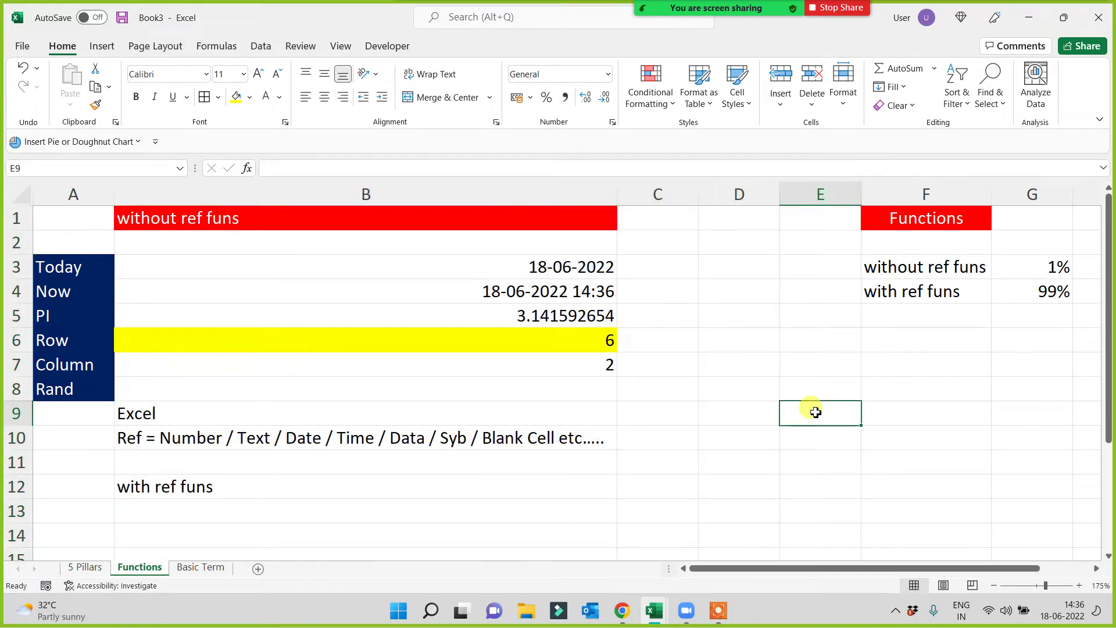
pyautogui.write('=column')
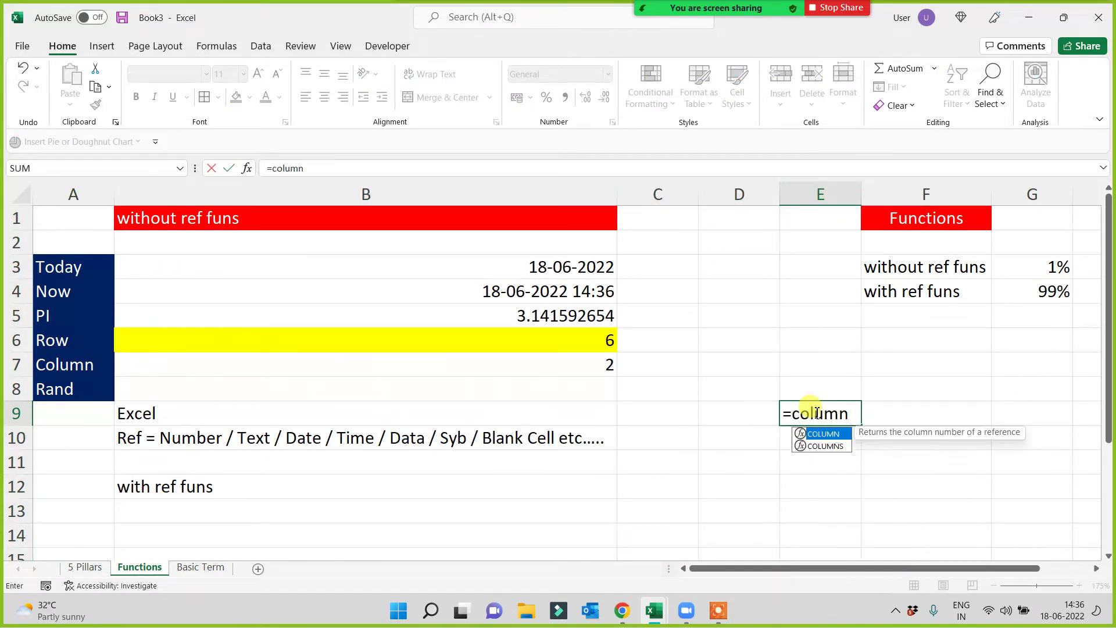
pyautogui.write('()')
pyautogui.press('Return')
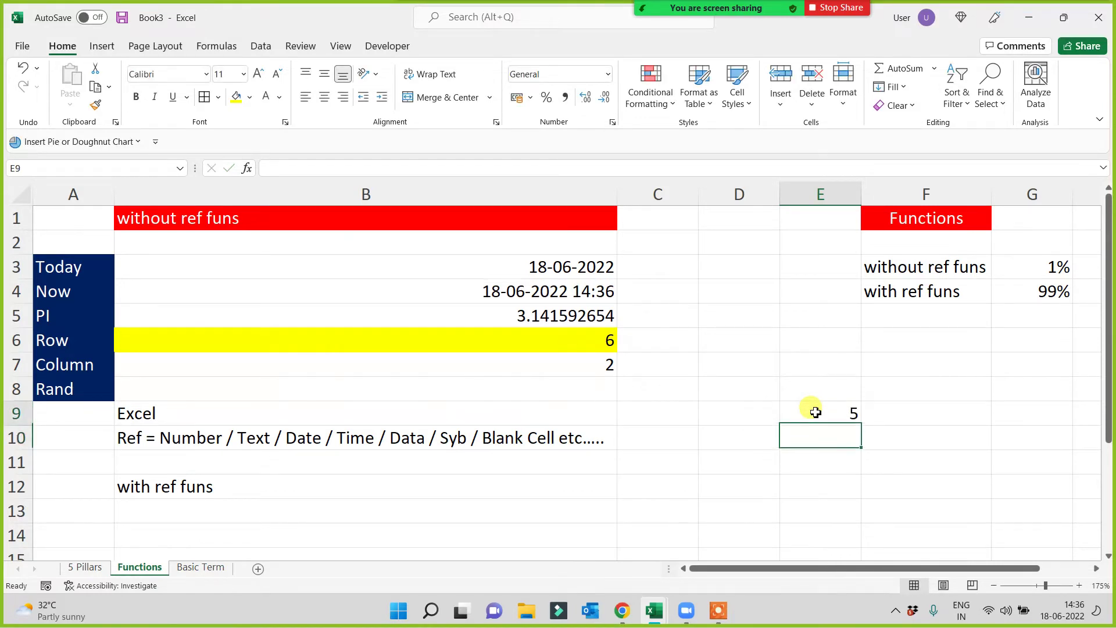
pyautogui.click(815, 412)
# Test =COLUMN() in D7, delete the test value, and select B7
pyautogui.moveTo(784, 374); pyautogui.dragTo(762, 365)
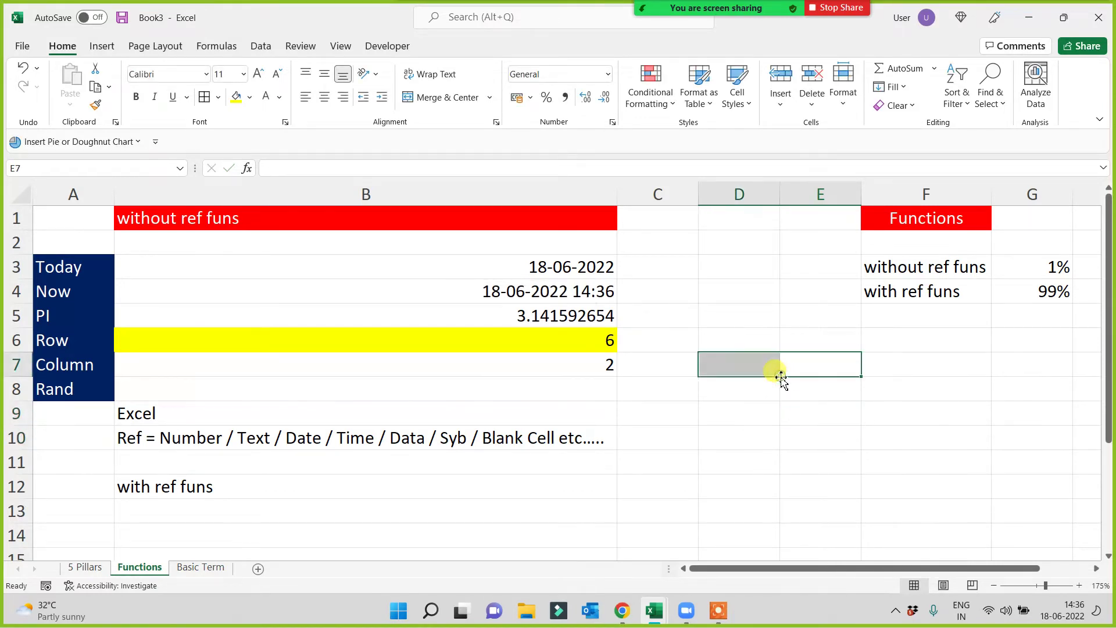
pyautogui.click(761, 365)
pyautogui.write('=col')
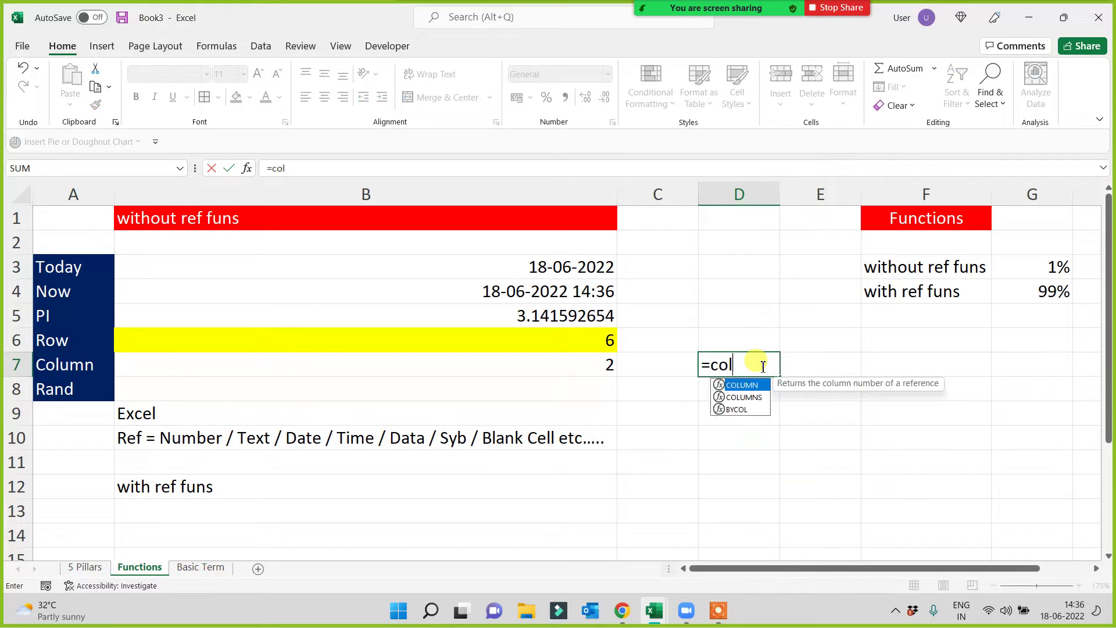
pyautogui.write('umns')
pyautogui.press('BackSpace')
pyautogui.write('()')
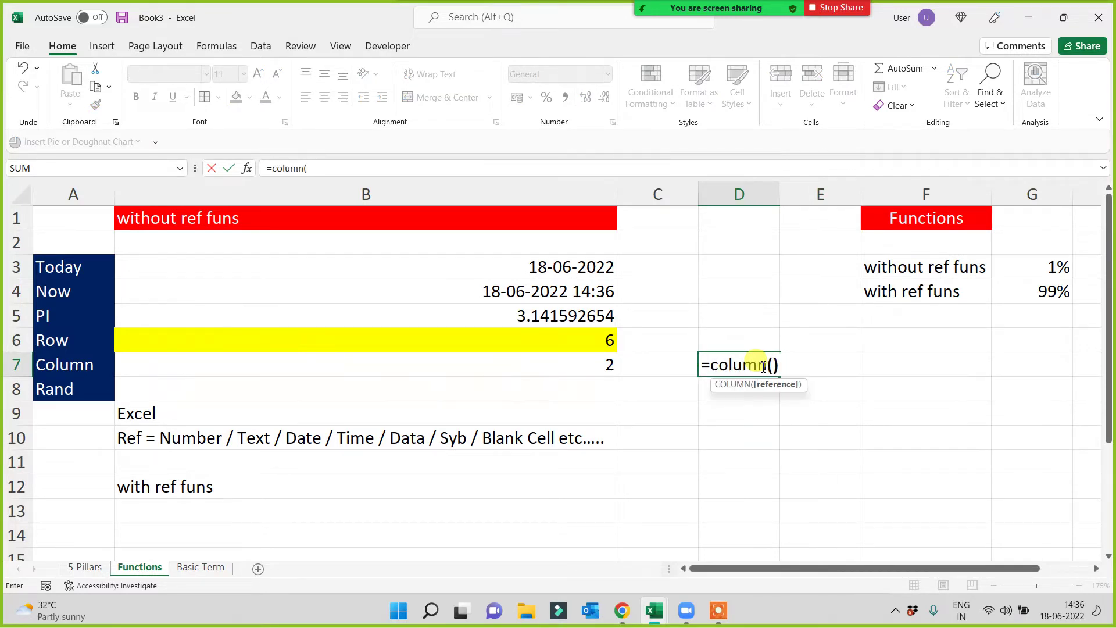
pyautogui.press('Return')
pyautogui.click(752, 366)
pyautogui.press('Delete')
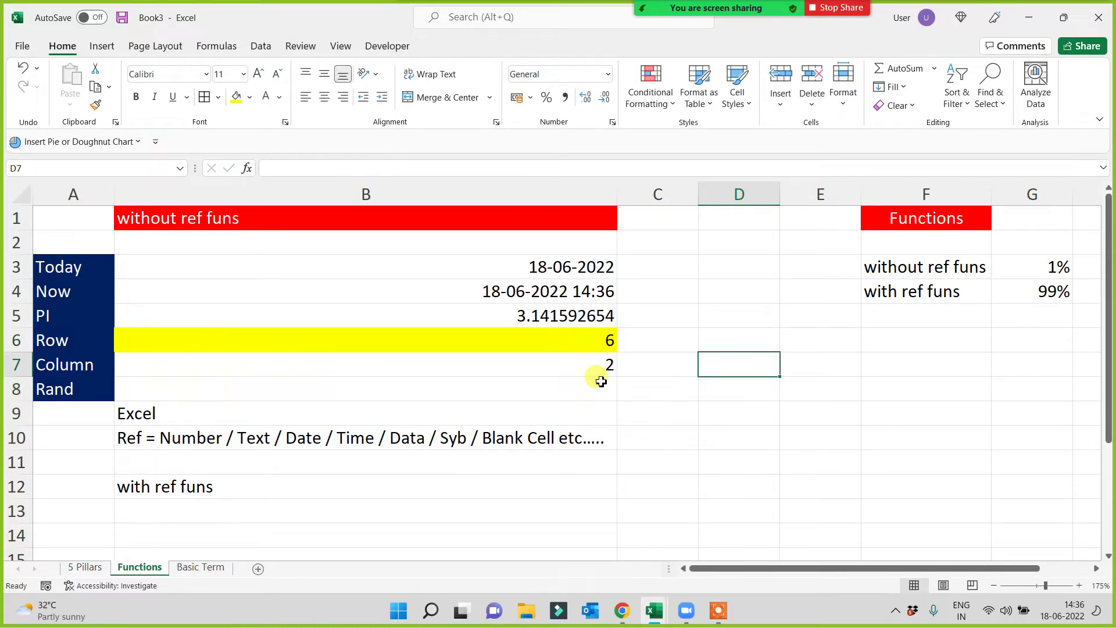
pyautogui.click(529, 361)
# Fill the Column result in B7 light green
pyautogui.click(249, 97)
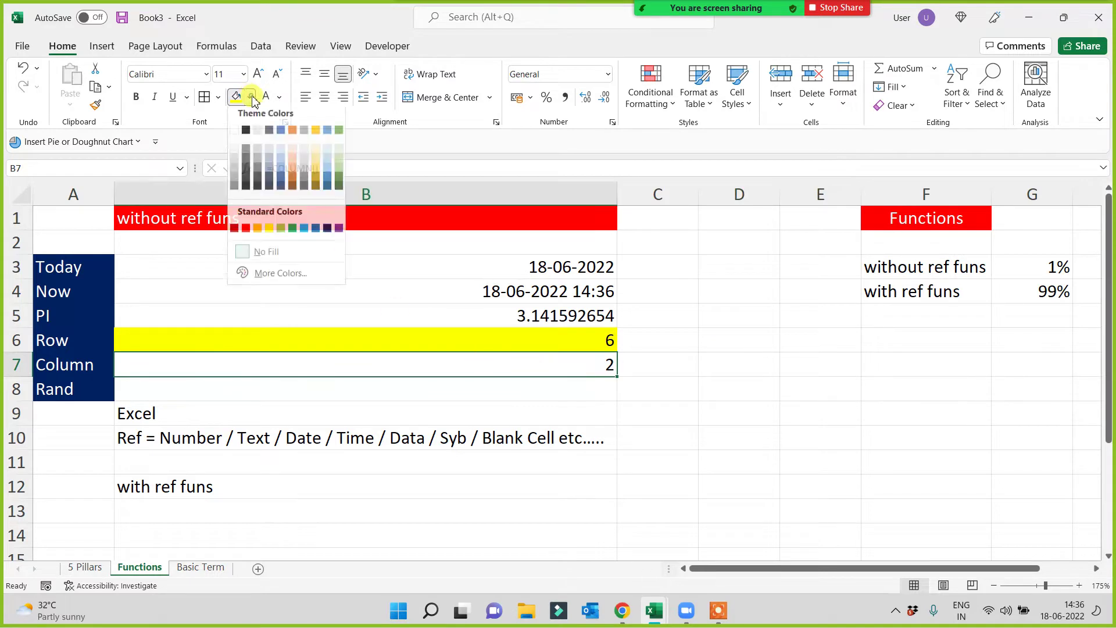
pyautogui.click(569, 342)
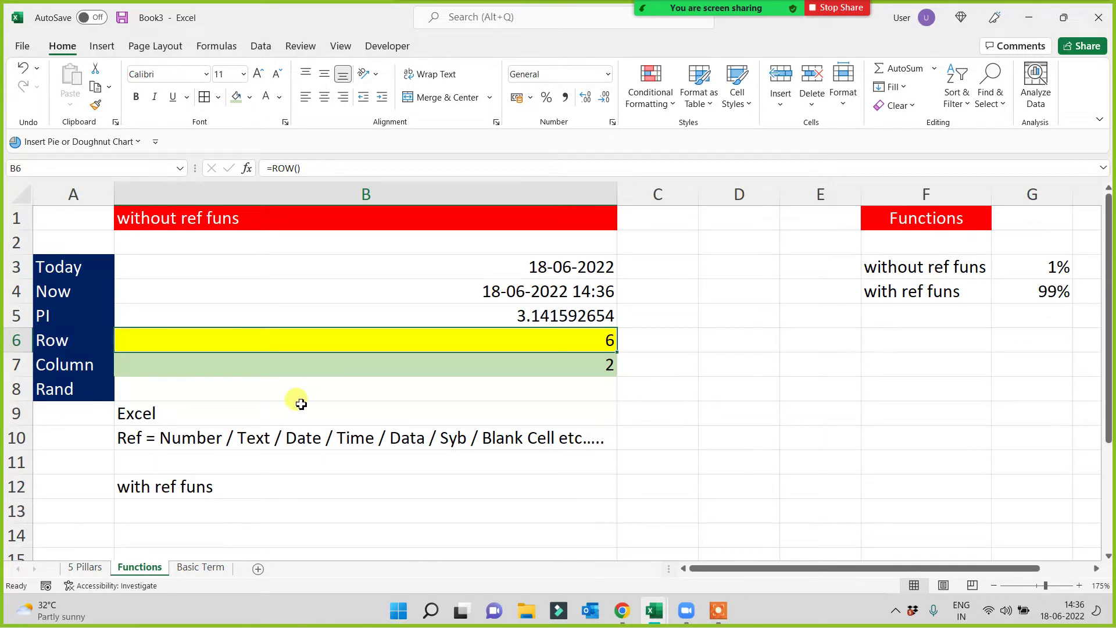
pyautogui.click(193, 390)
# Fill the Today-to-Column labels A3:A7 purple and return to Basic Term
pyautogui.moveTo(67, 266); pyautogui.dragTo(69, 364)
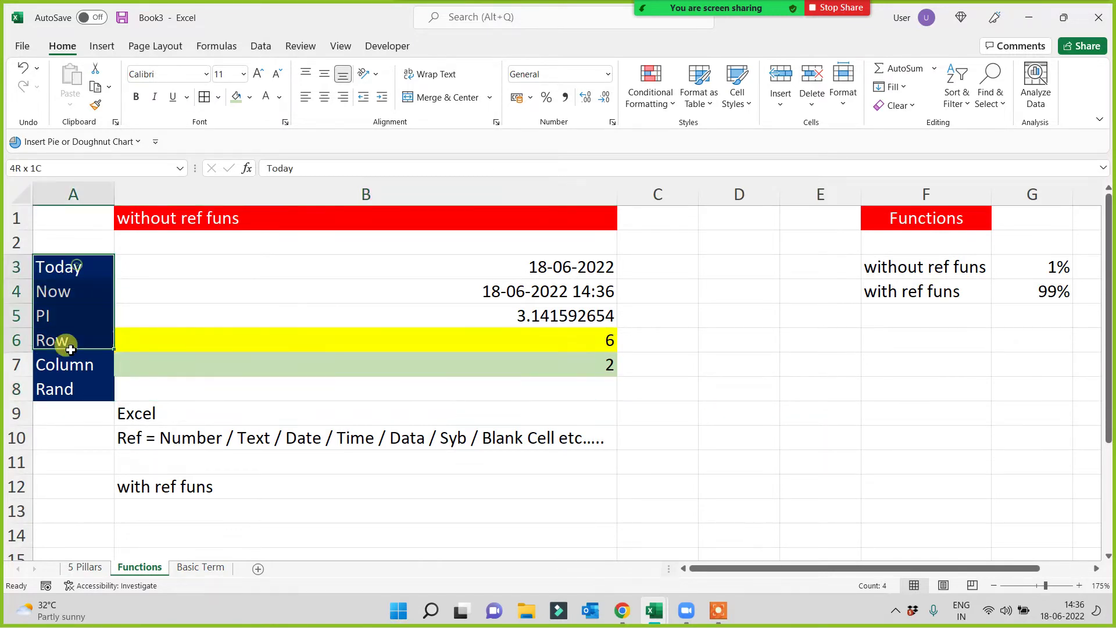
pyautogui.click(249, 98)
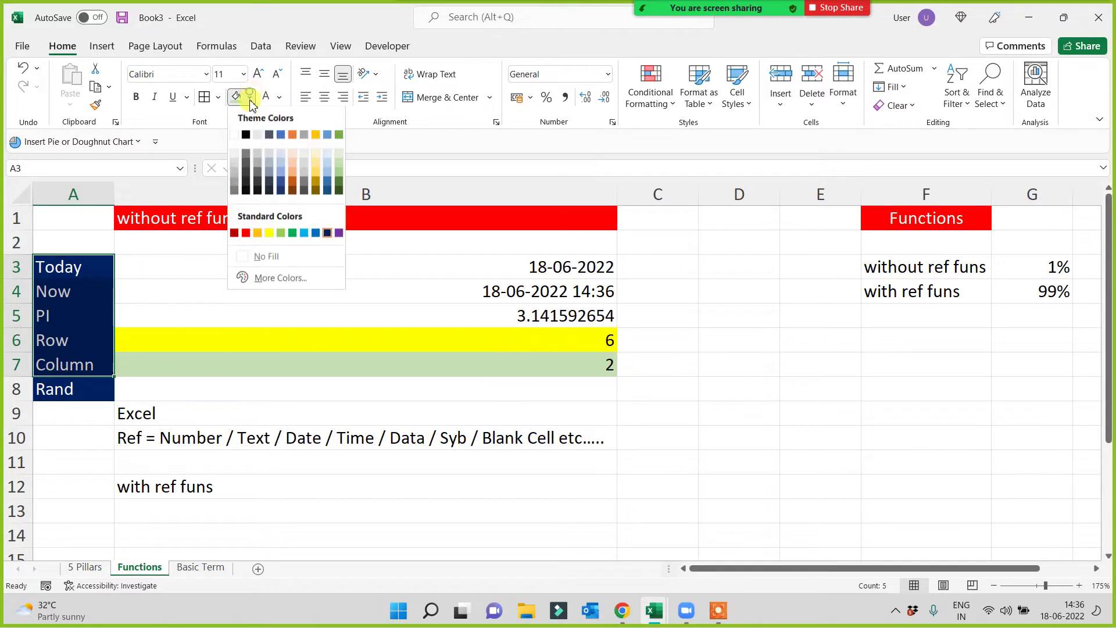
pyautogui.click(339, 233)
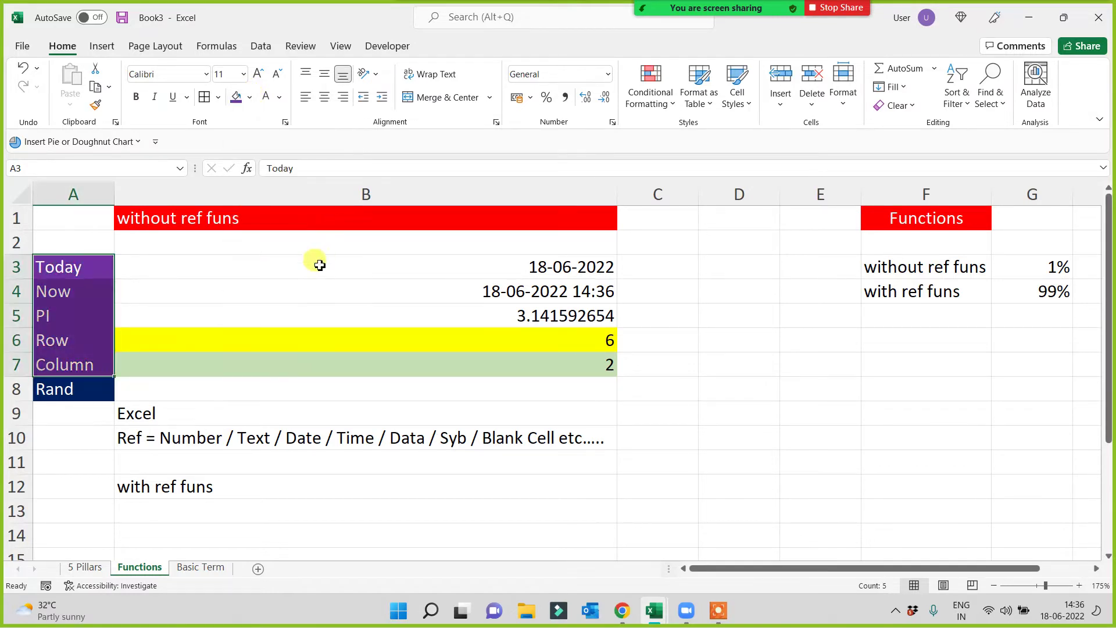
pyautogui.moveTo(66, 268); pyautogui.dragTo(70, 367)
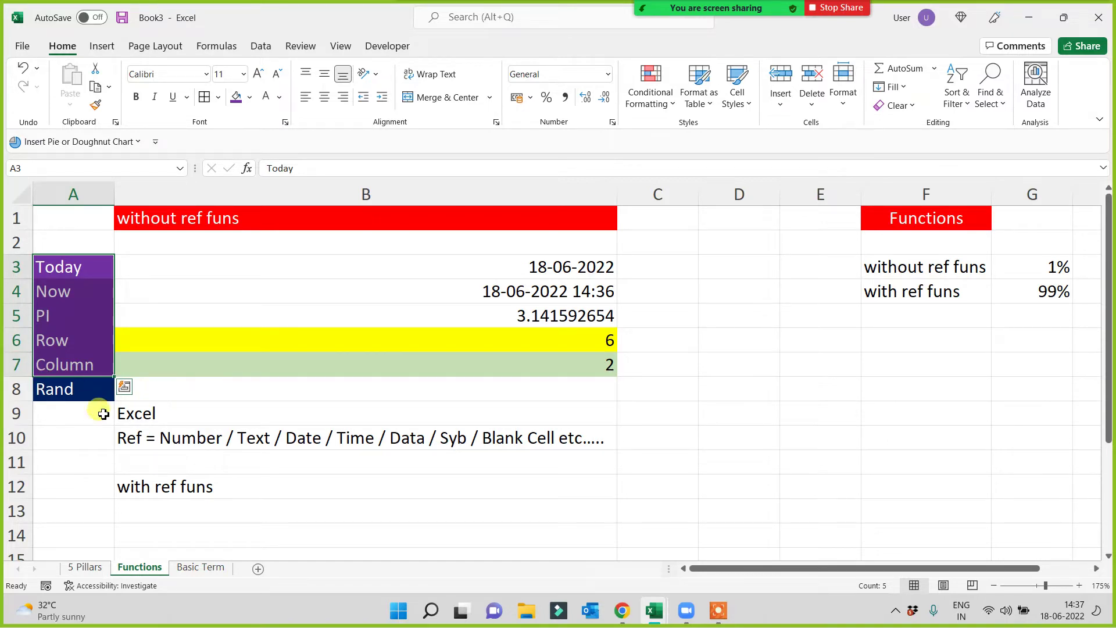
pyautogui.click(86, 452)
pyautogui.click(79, 390)
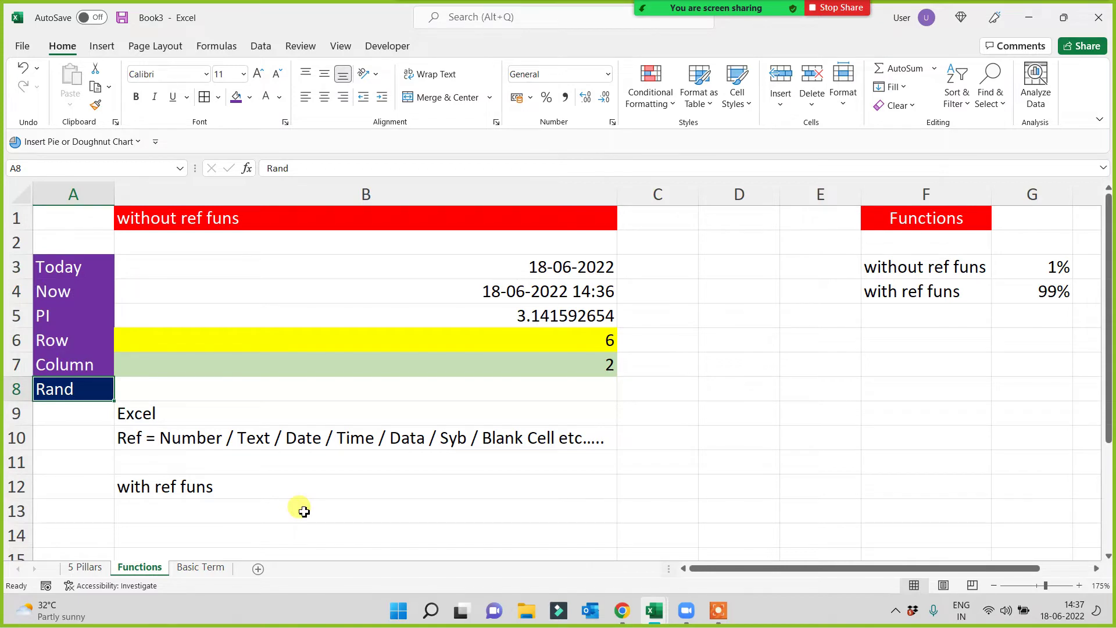
pyautogui.click(210, 567)
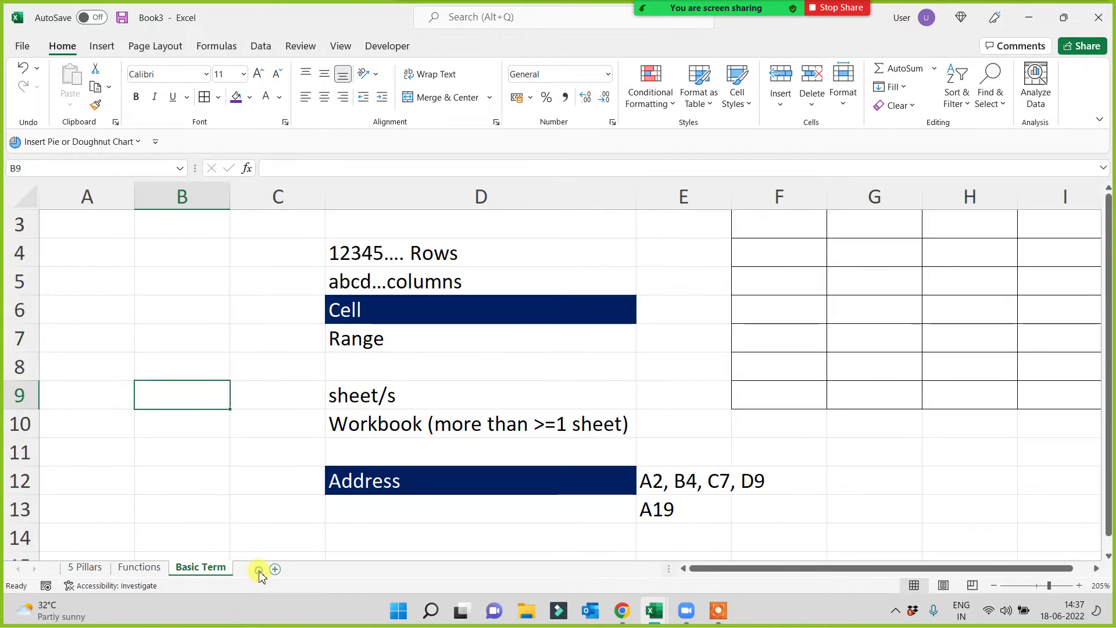
# Add a new worksheet and name it 'Random Data Creation'
pyautogui.click(275, 569)
pyautogui.doubleClick(256, 568)
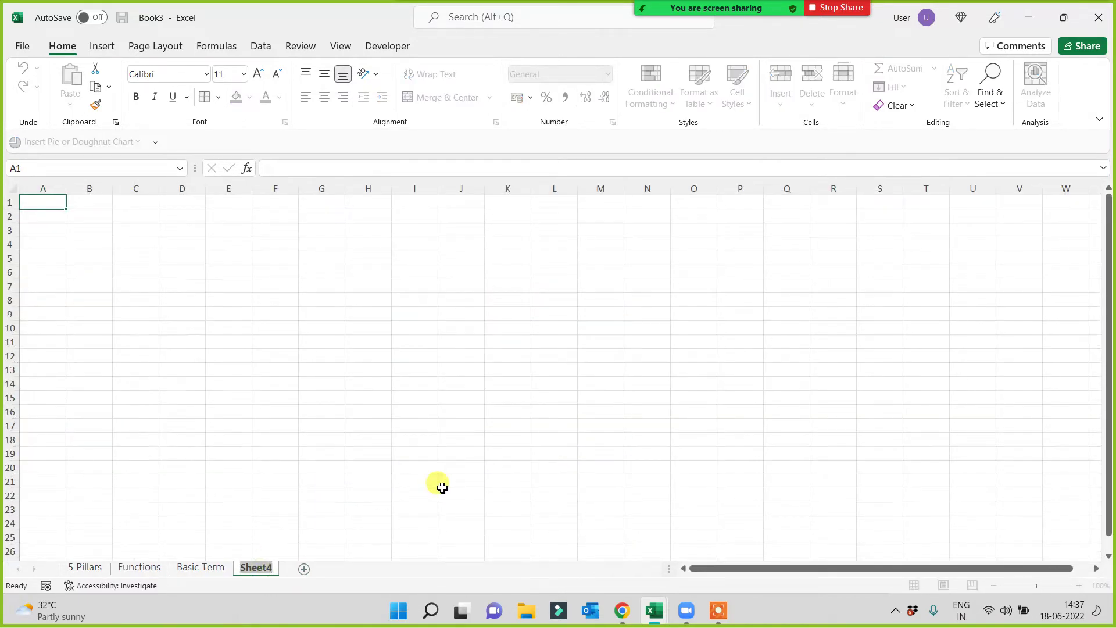
pyautogui.write('Random')
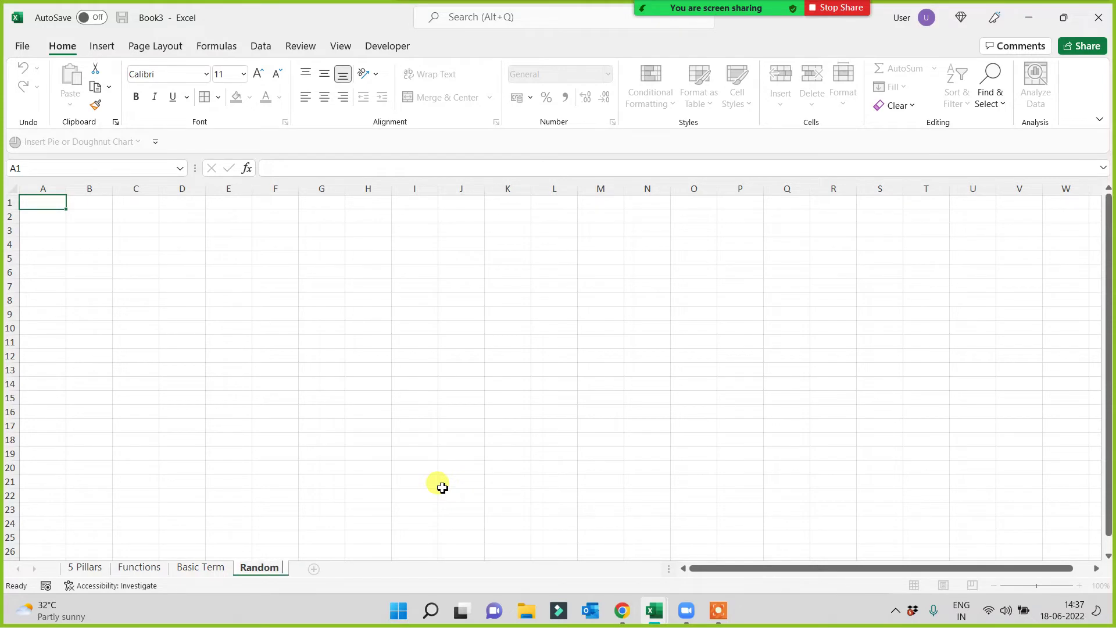
pyautogui.write(' Data Cre')
pyautogui.write('ation')
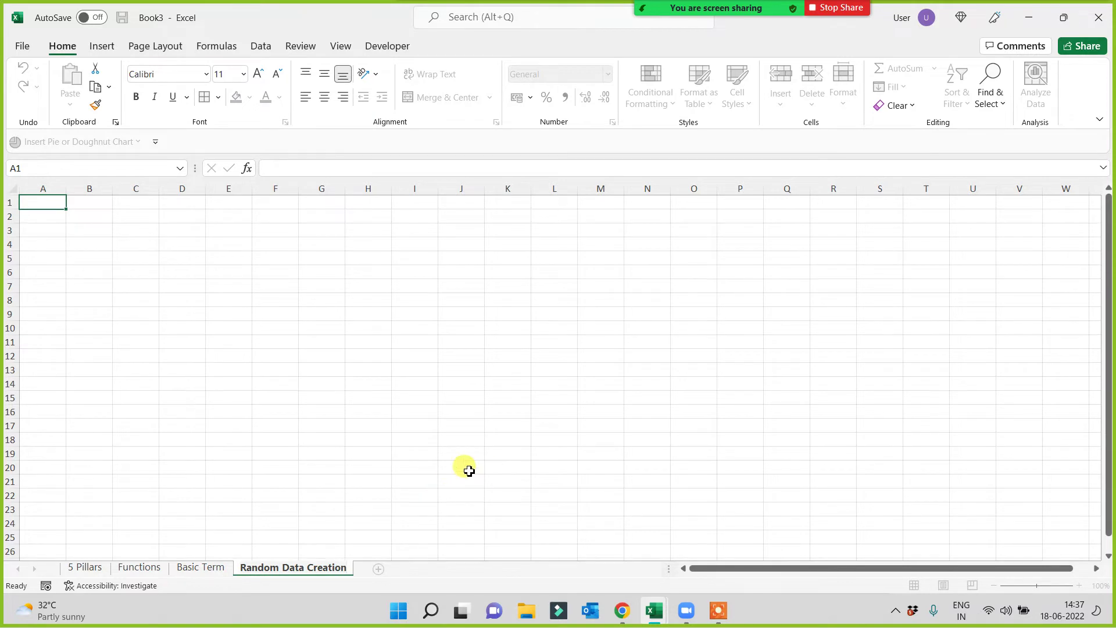
pyautogui.click(349, 433)
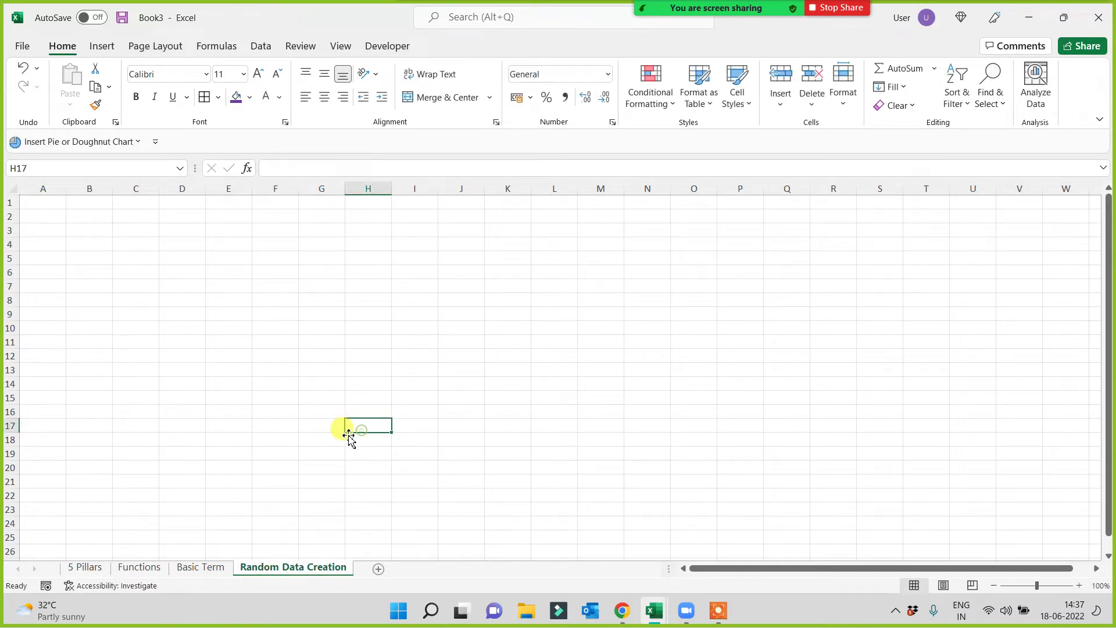
# On the Functions sheet, enter =RAND() in B8 for the Rand row
pyautogui.click(139, 567)
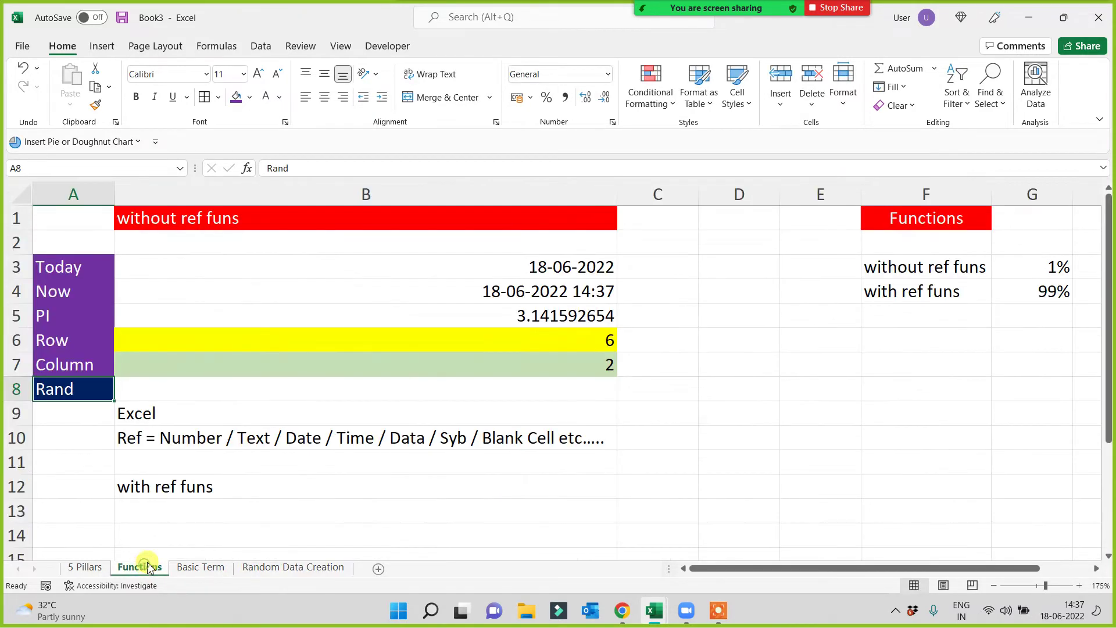
pyautogui.moveTo(41, 268); pyautogui.dragTo(55, 390)
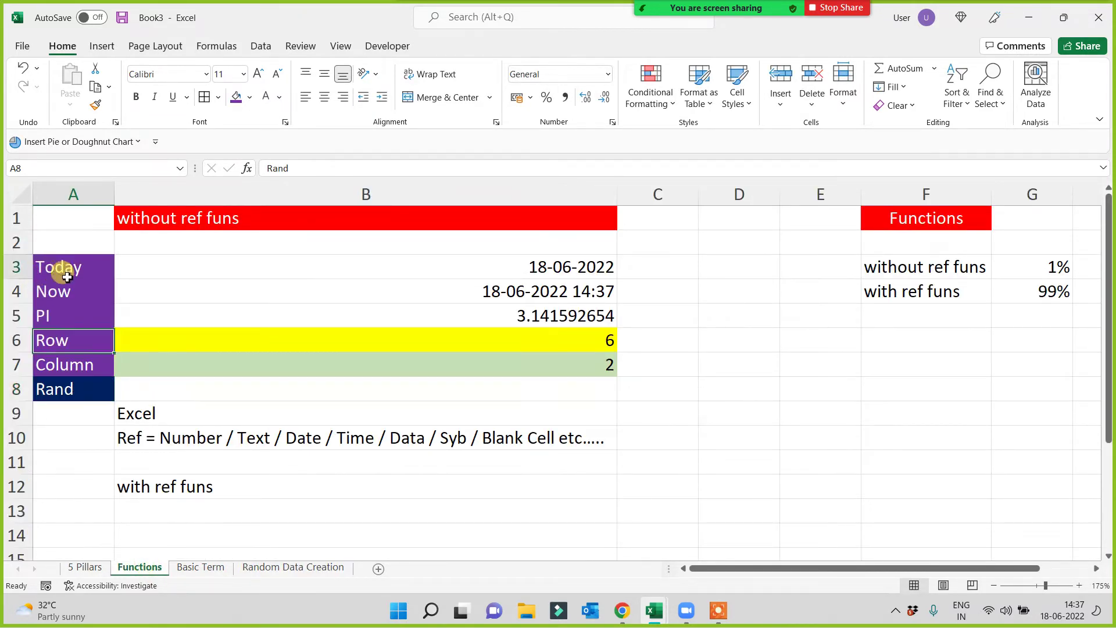
pyautogui.click(67, 394)
pyautogui.click(386, 394)
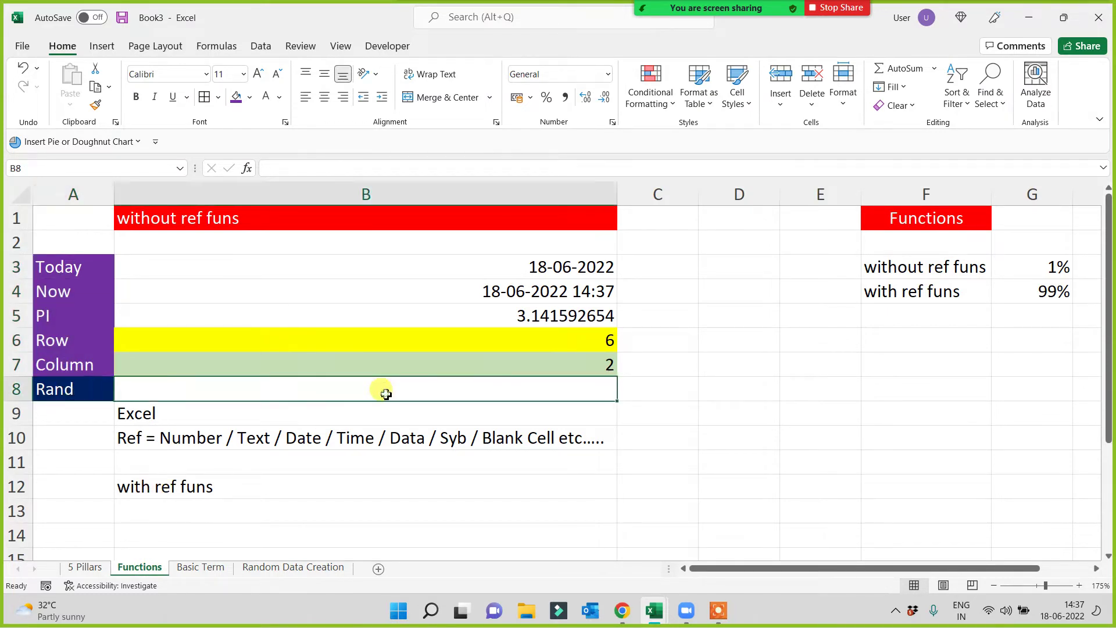
pyautogui.write('=rand')
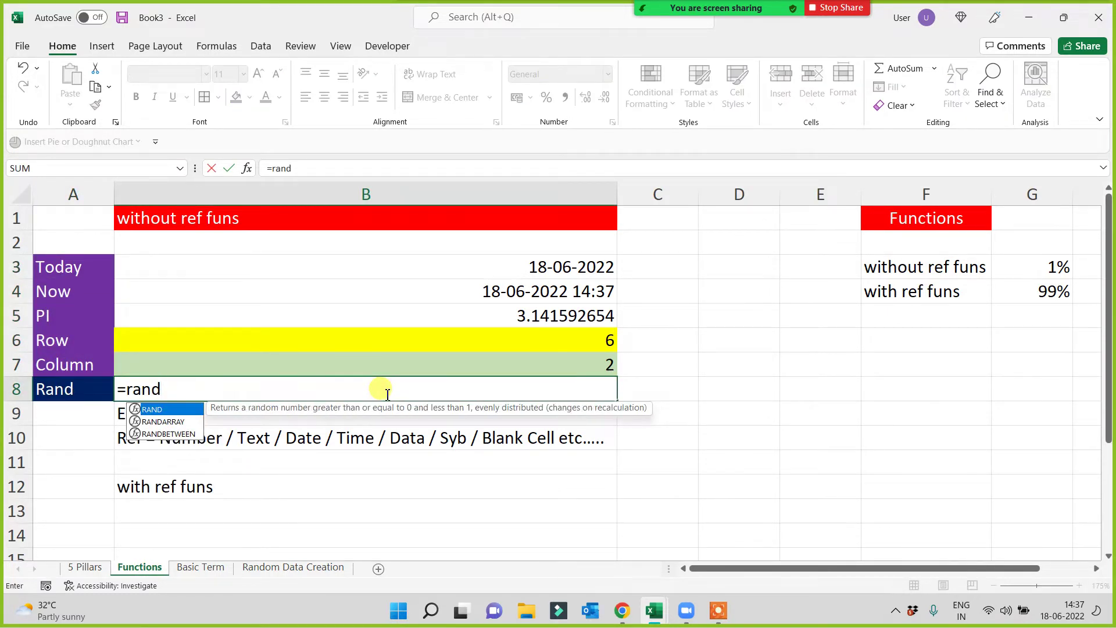
pyautogui.write('()')
pyautogui.press('Return')
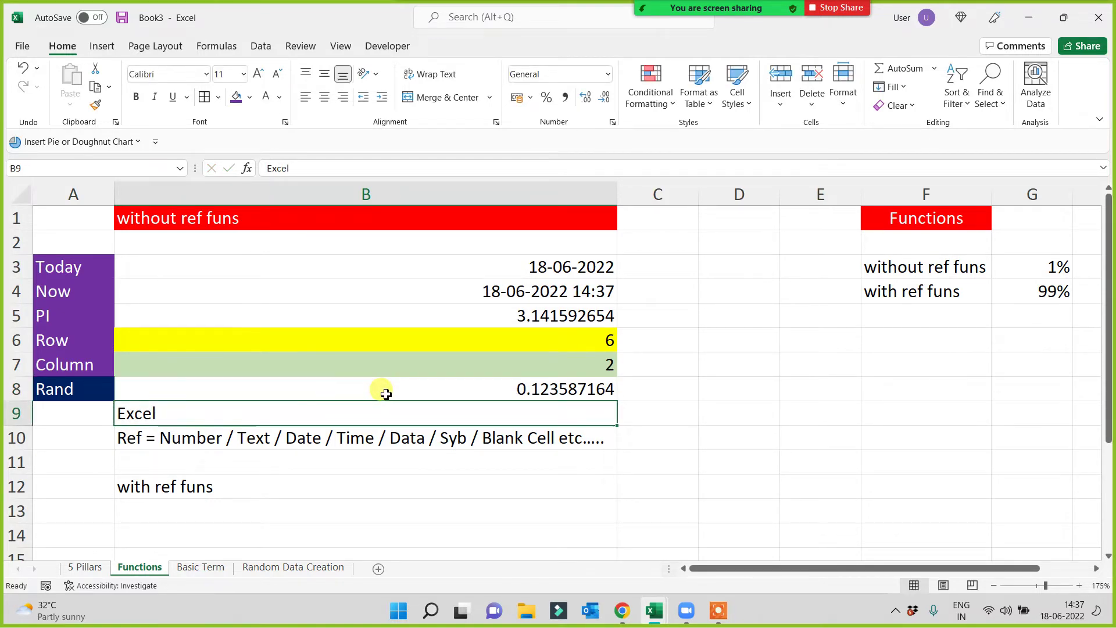
# Add the note 'b/w 0-1 (<1 )' in C8 beside the Rand result
pyautogui.click(650, 392)
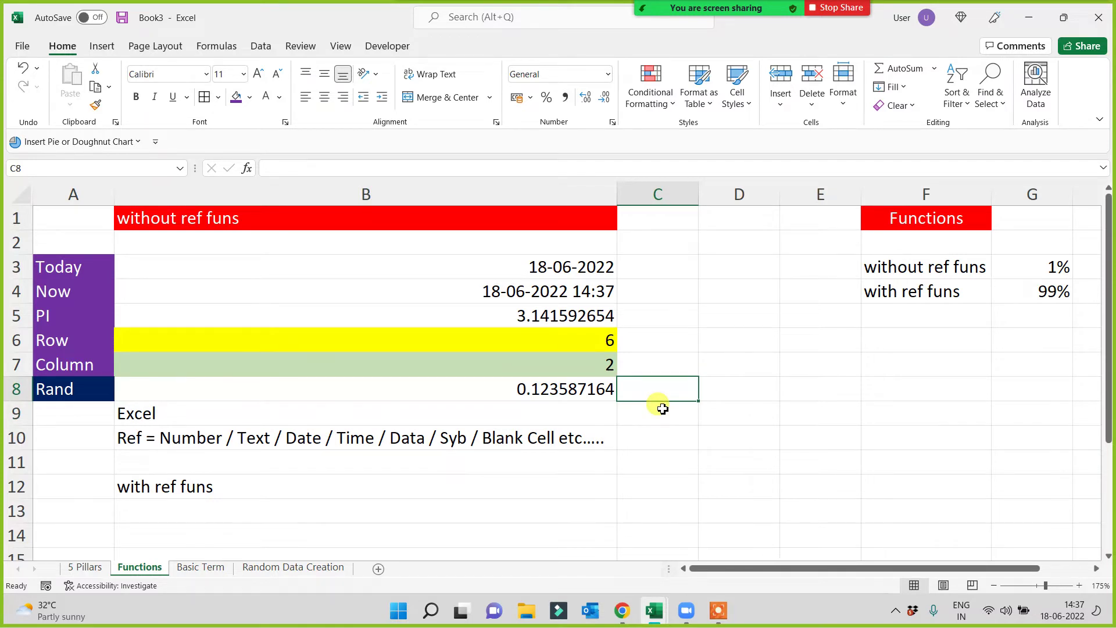
pyautogui.write('b/w 0-1 (<1')
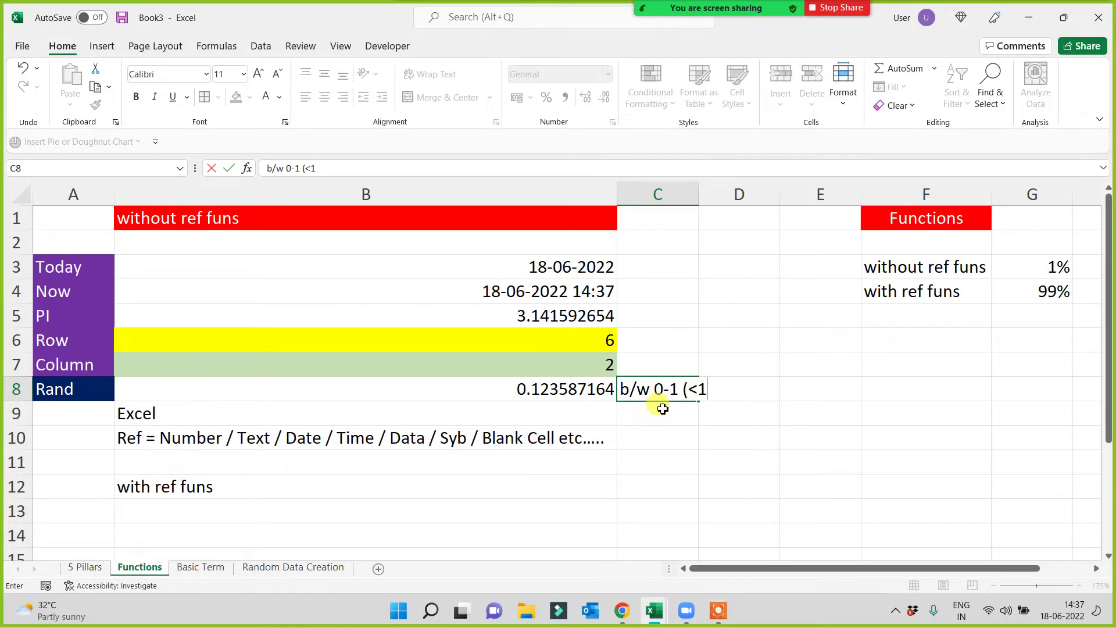
pyautogui.press('Return')
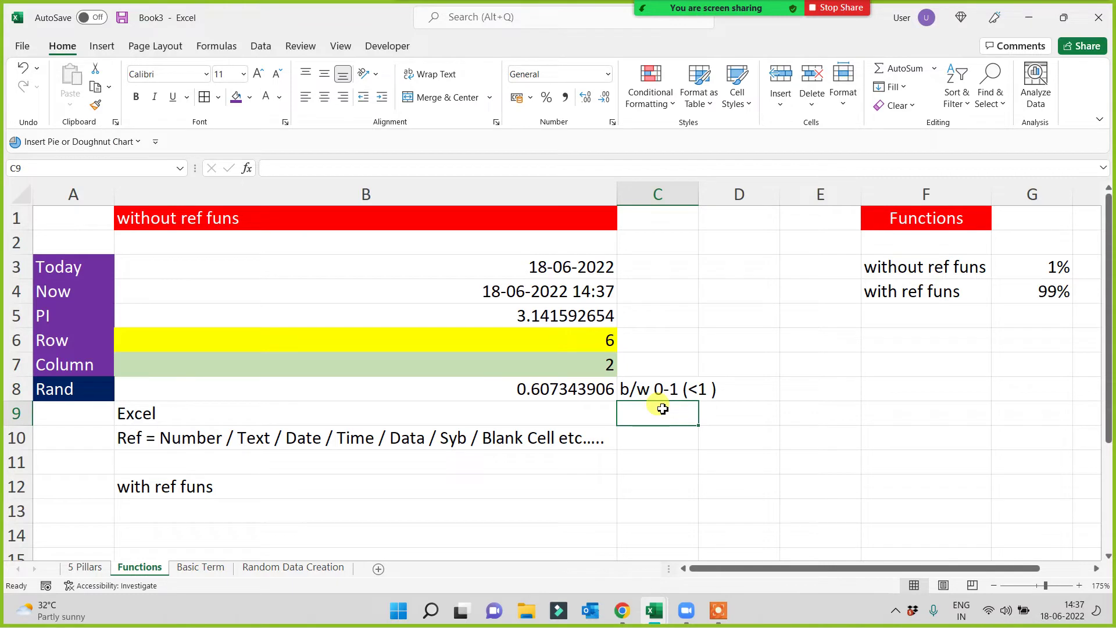
pyautogui.click(718, 610)
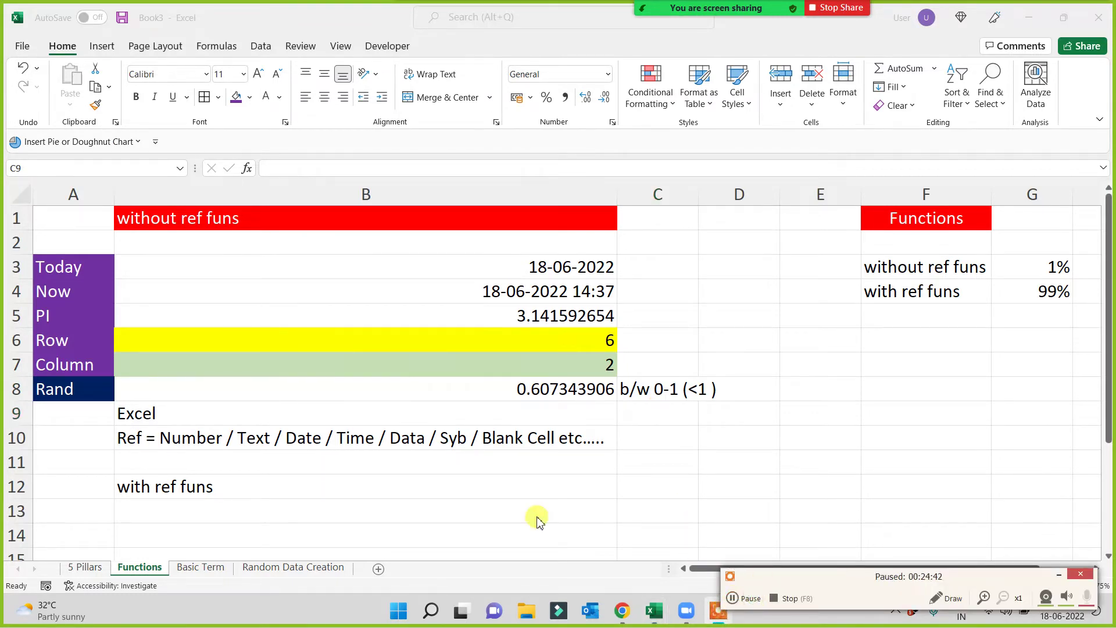
pyautogui.click(1058, 576)
pyautogui.click(558, 493)
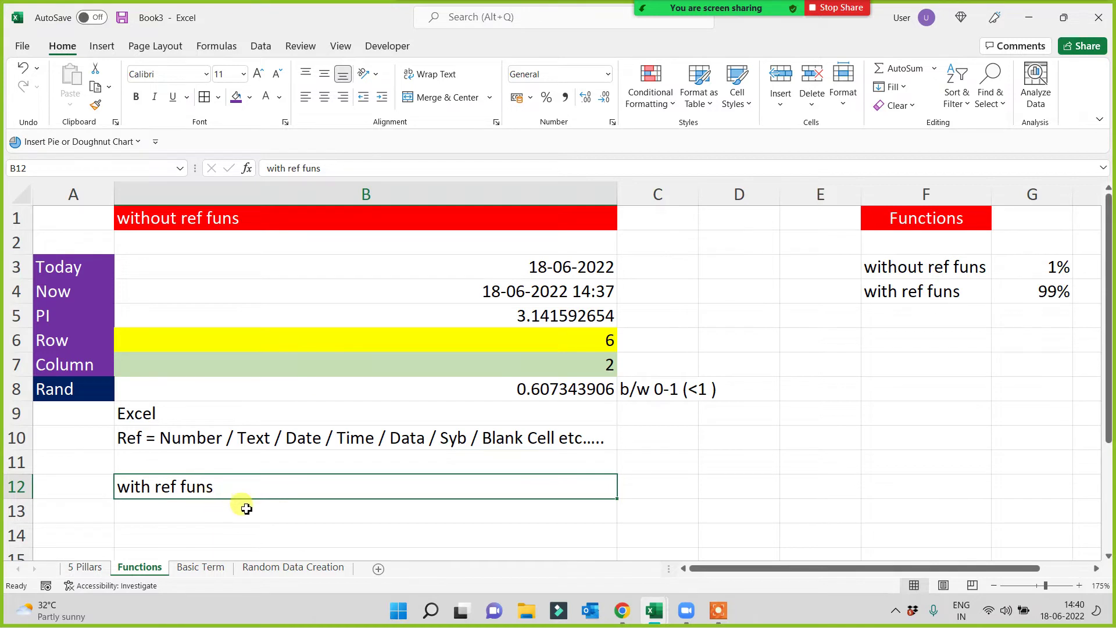
# On Random Data Creation, type headings 'Rand' in B1 and 'randbetween' in I1
pyautogui.click(294, 569)
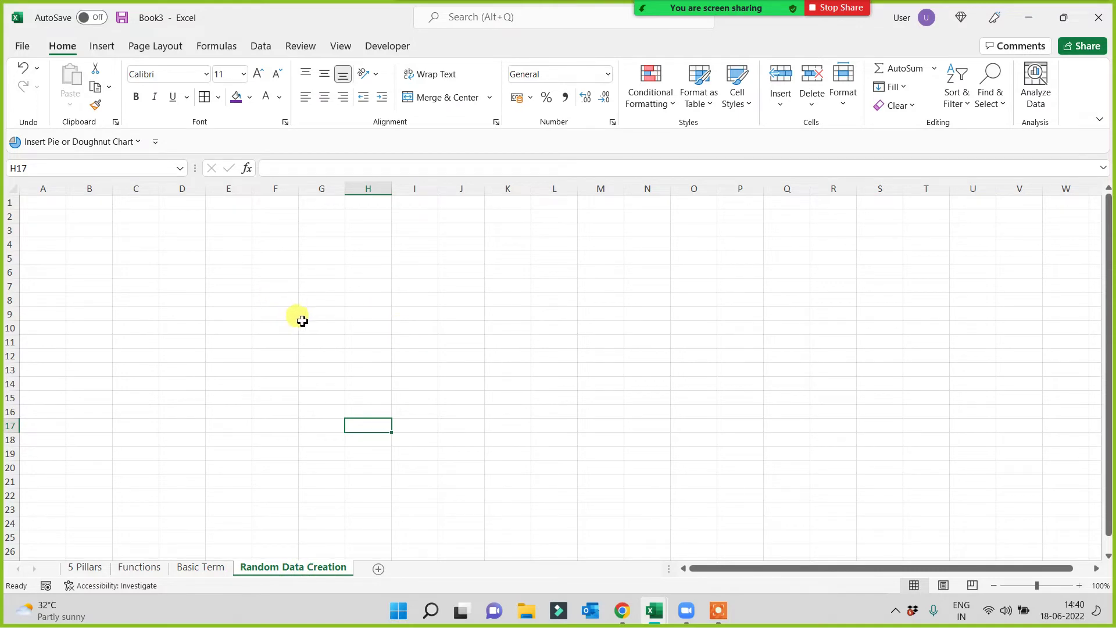
pyautogui.keyDown('ctrl'); pyautogui.scroll(1, 298, 318); pyautogui.keyUp('ctrl')
pyautogui.keyDown('ctrl'); pyautogui.scroll(1, 272, 301); pyautogui.keyUp('ctrl')
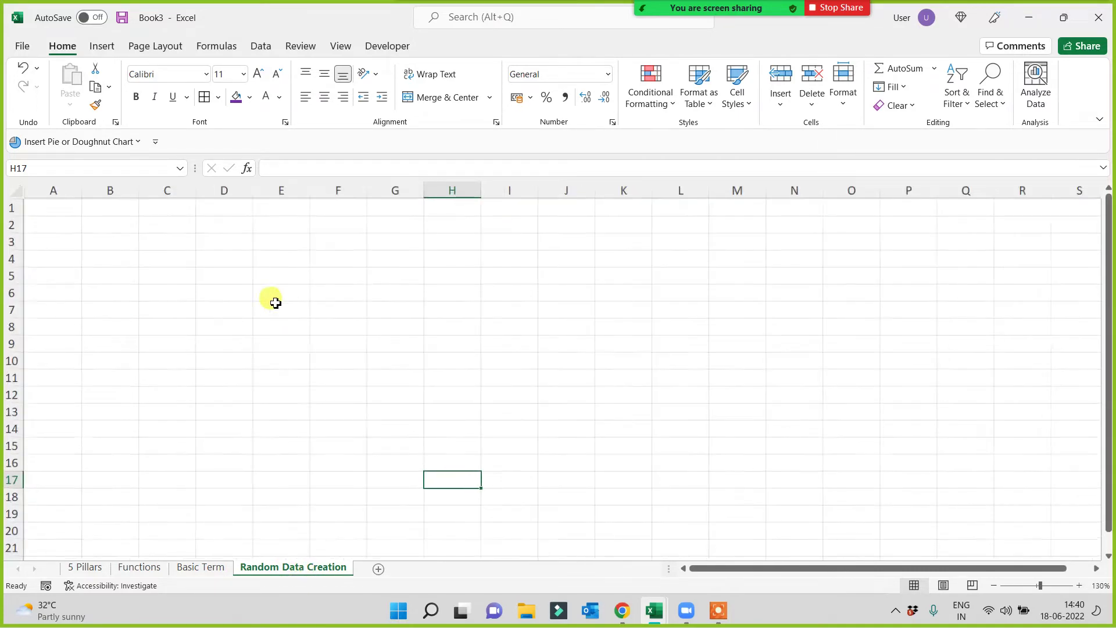
pyautogui.keyDown('ctrl'); pyautogui.scroll(1, 272, 301); pyautogui.keyUp('ctrl')
pyautogui.click(152, 215)
pyautogui.write('Rand')
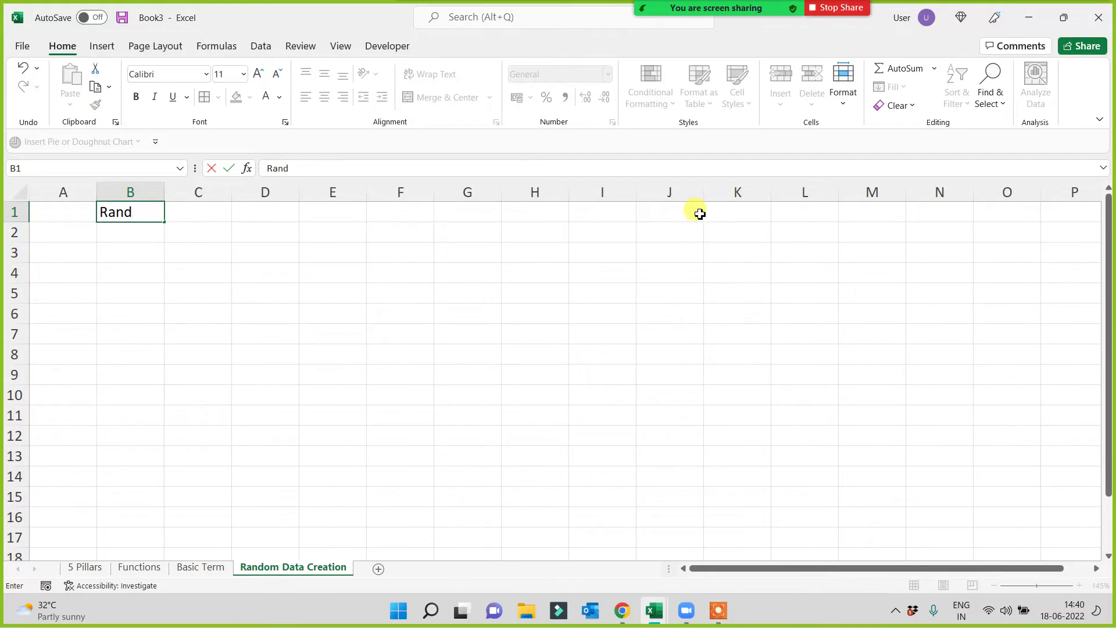
pyautogui.click(575, 210)
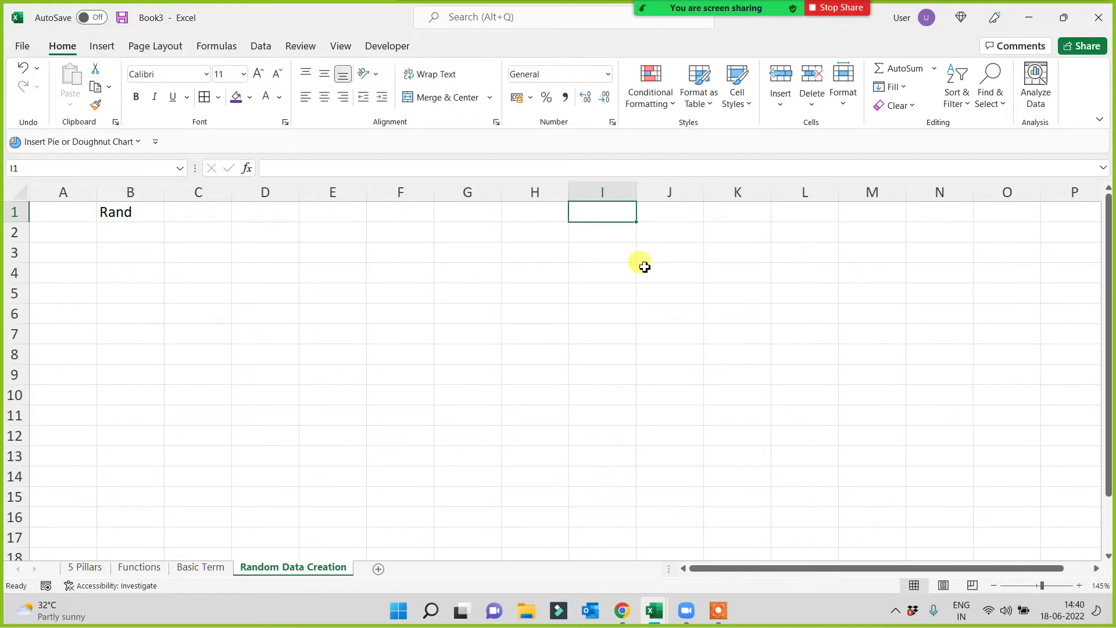
pyautogui.write('randbet')
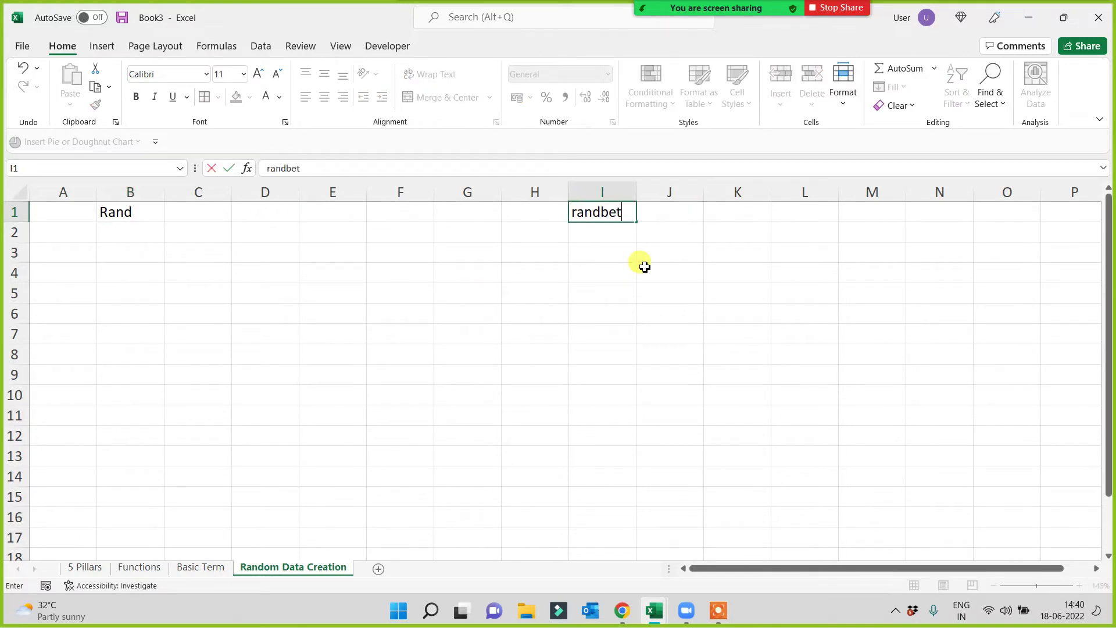
pyautogui.write('ween')
pyautogui.click(576, 315)
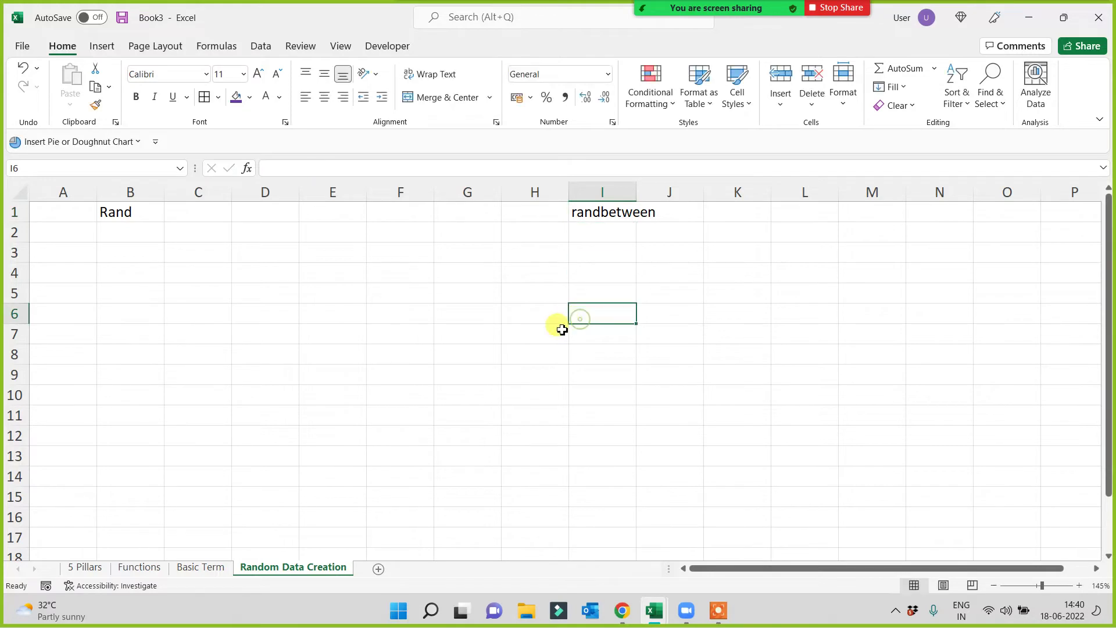
pyautogui.click(417, 310)
# Apply All Borders to the empty grids B3:G15 and I3:N15
pyautogui.moveTo(140, 245); pyautogui.dragTo(471, 490)
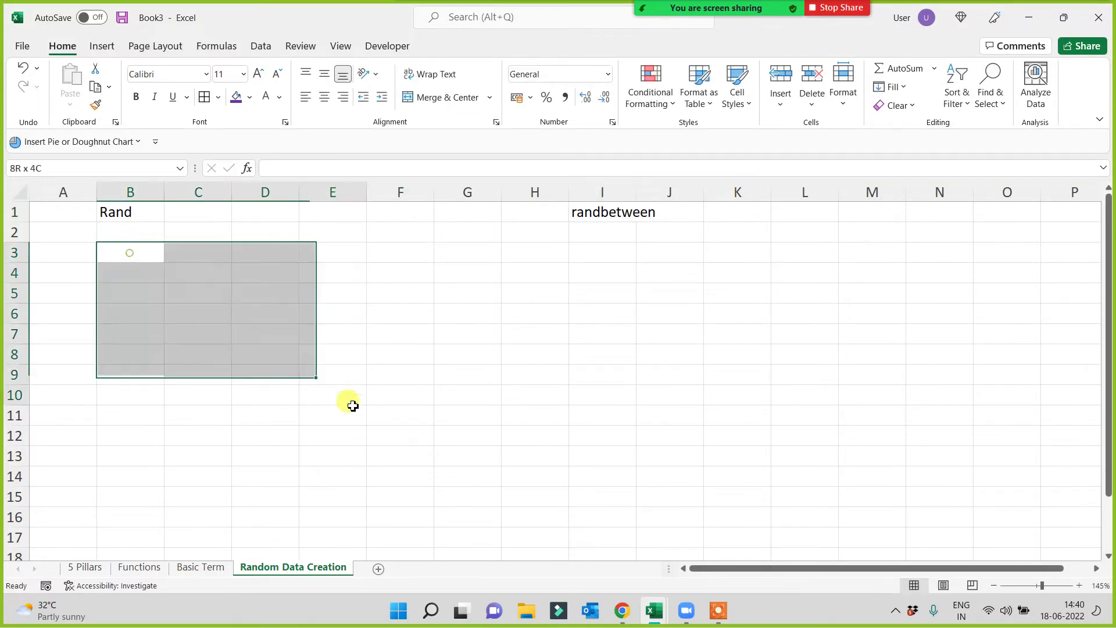
pyautogui.click(204, 97)
pyautogui.moveTo(583, 254); pyautogui.dragTo(962, 497)
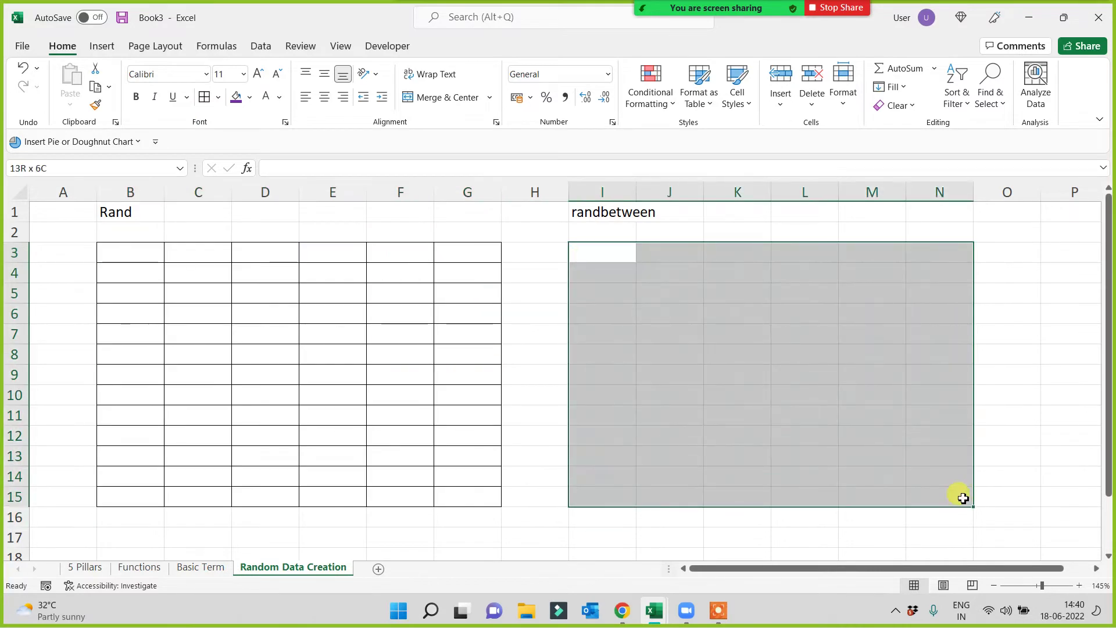
pyautogui.click(204, 97)
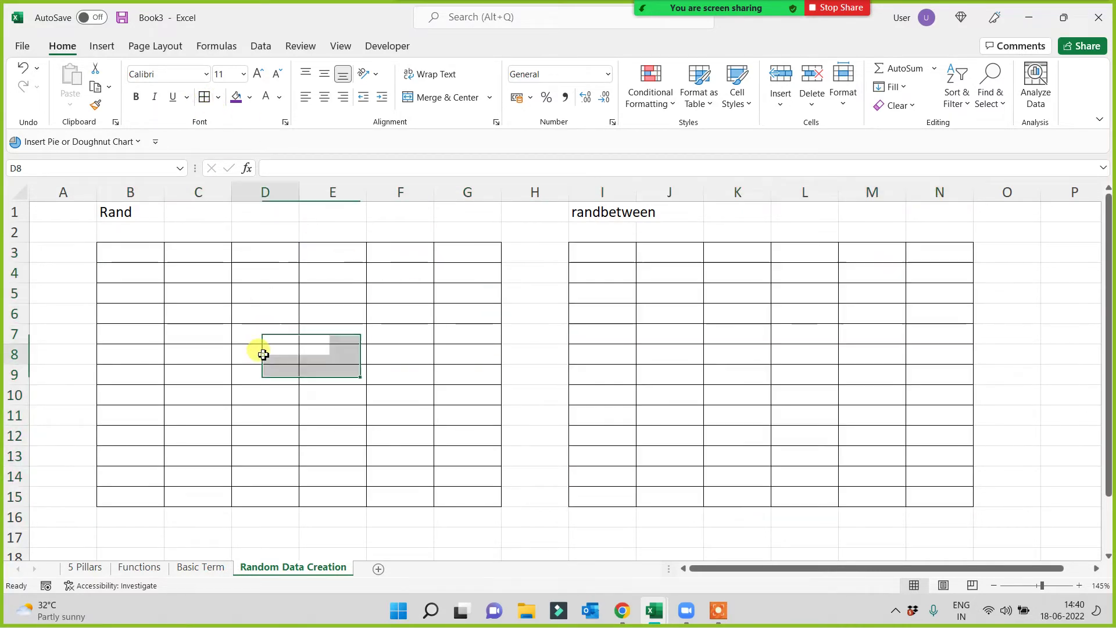
pyautogui.click(265, 354)
pyautogui.click(151, 259)
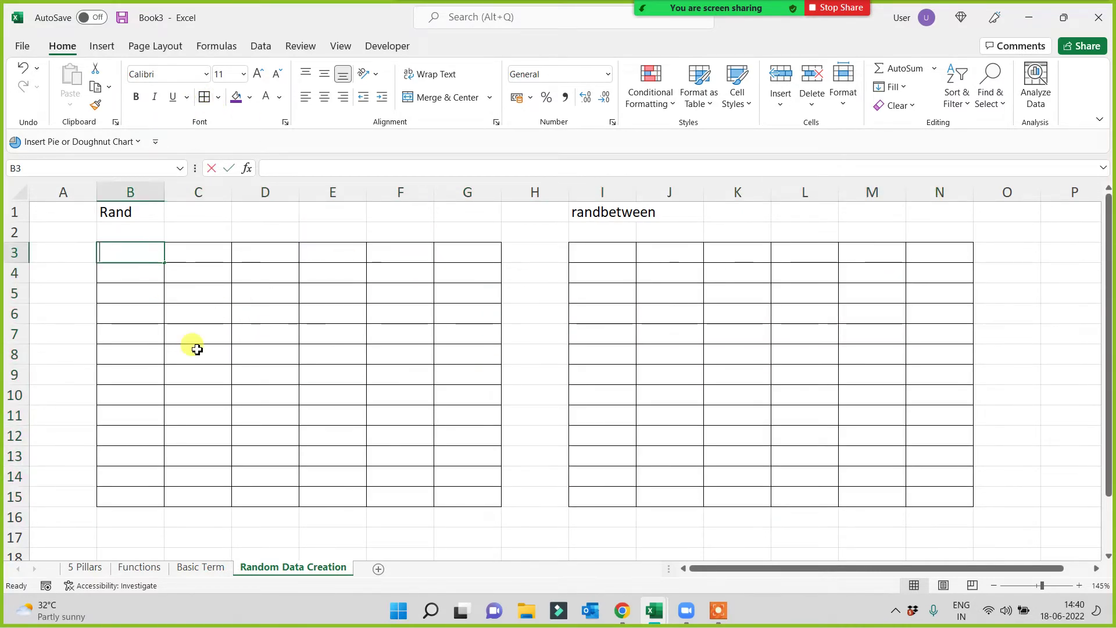
pyautogui.write('=rand')
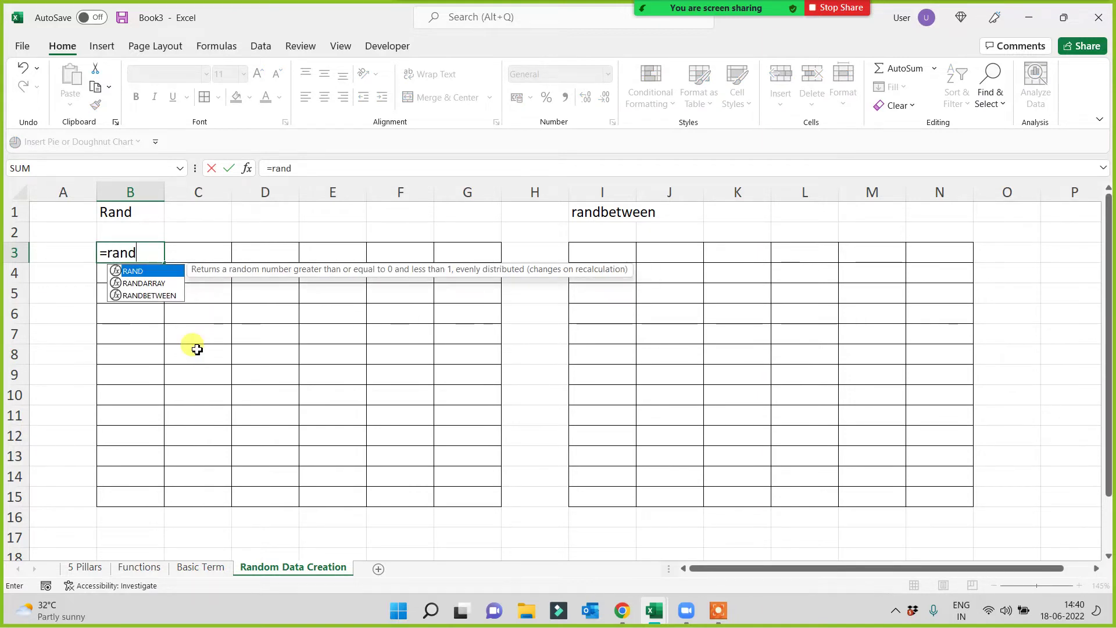
pyautogui.press('Escape')
pyautogui.click(142, 214)
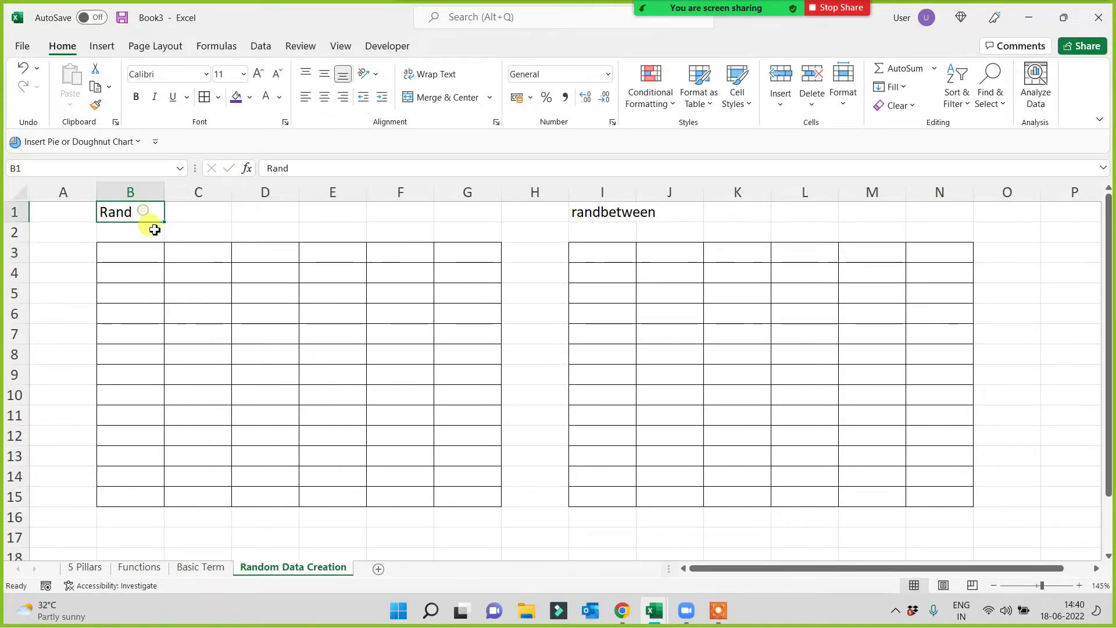
pyautogui.moveTo(132, 252); pyautogui.dragTo(471, 496)
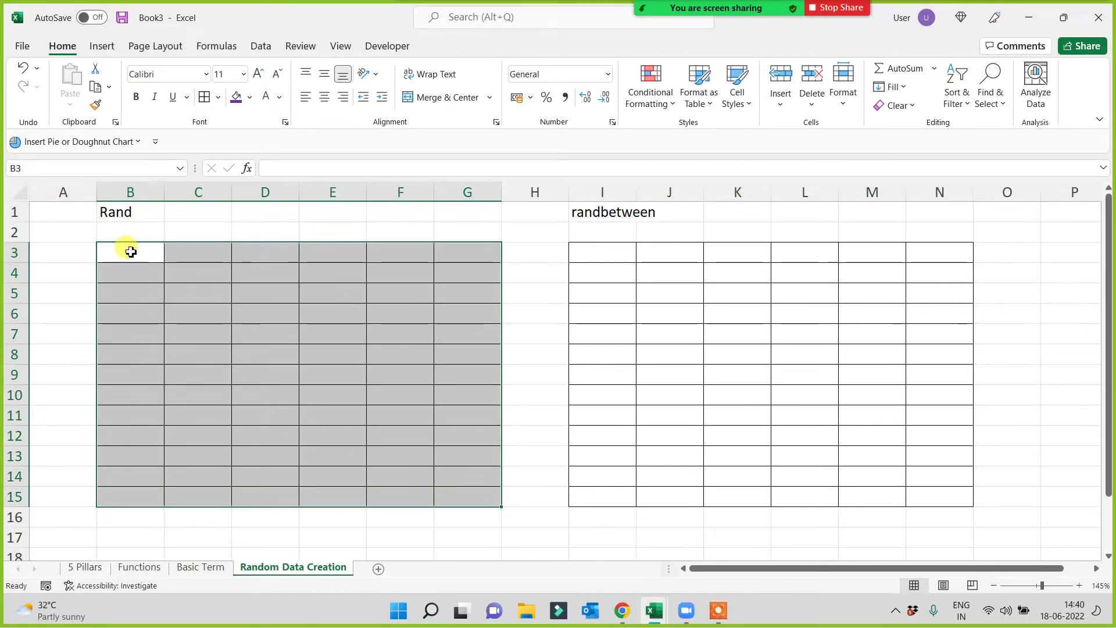
pyautogui.moveTo(131, 254); pyautogui.dragTo(475, 493)
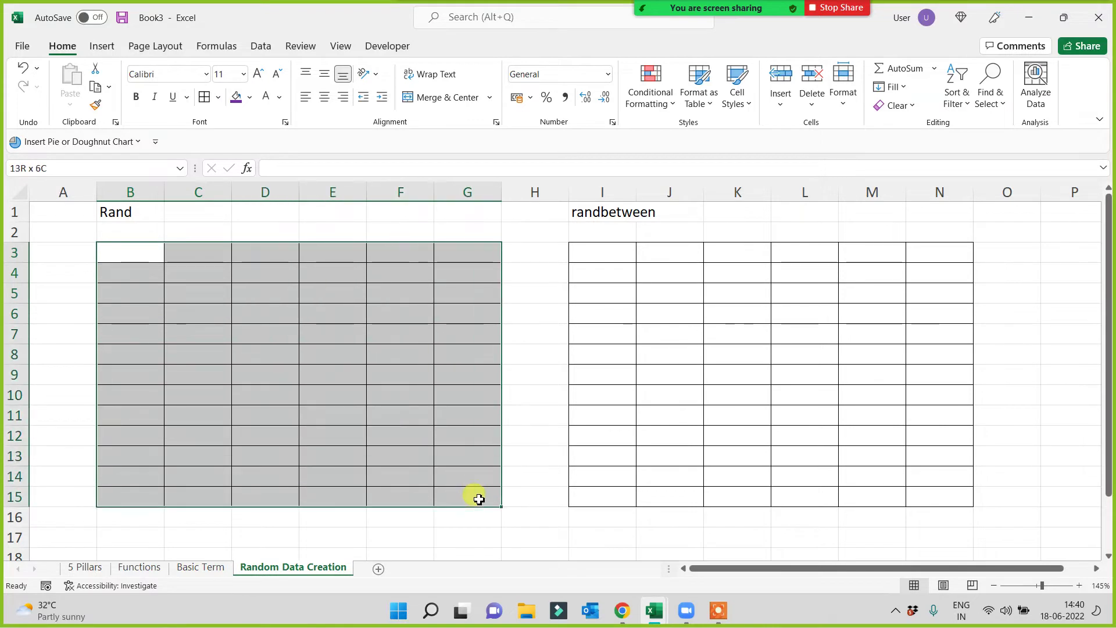
pyautogui.click(141, 253)
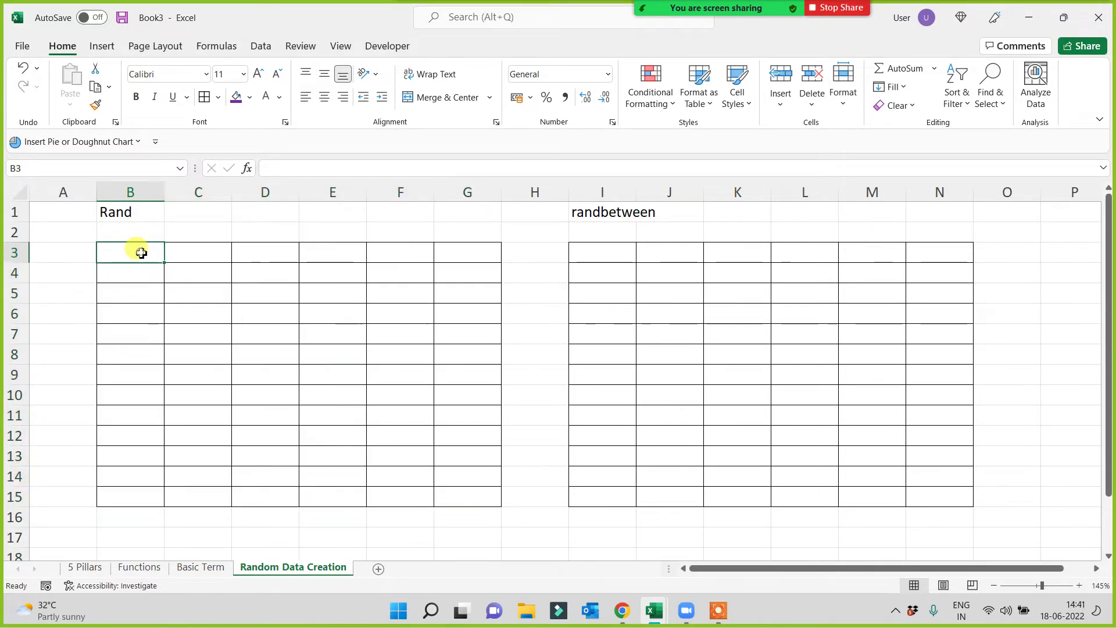
pyautogui.write('0.66656')
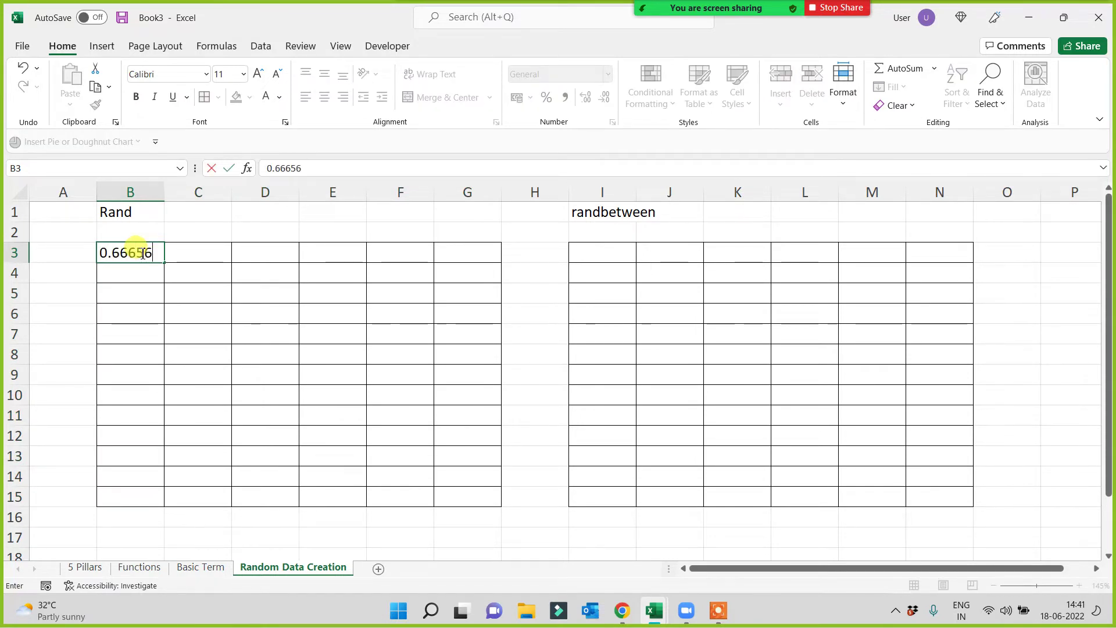
pyautogui.press('Return')
pyautogui.write('0.6985')
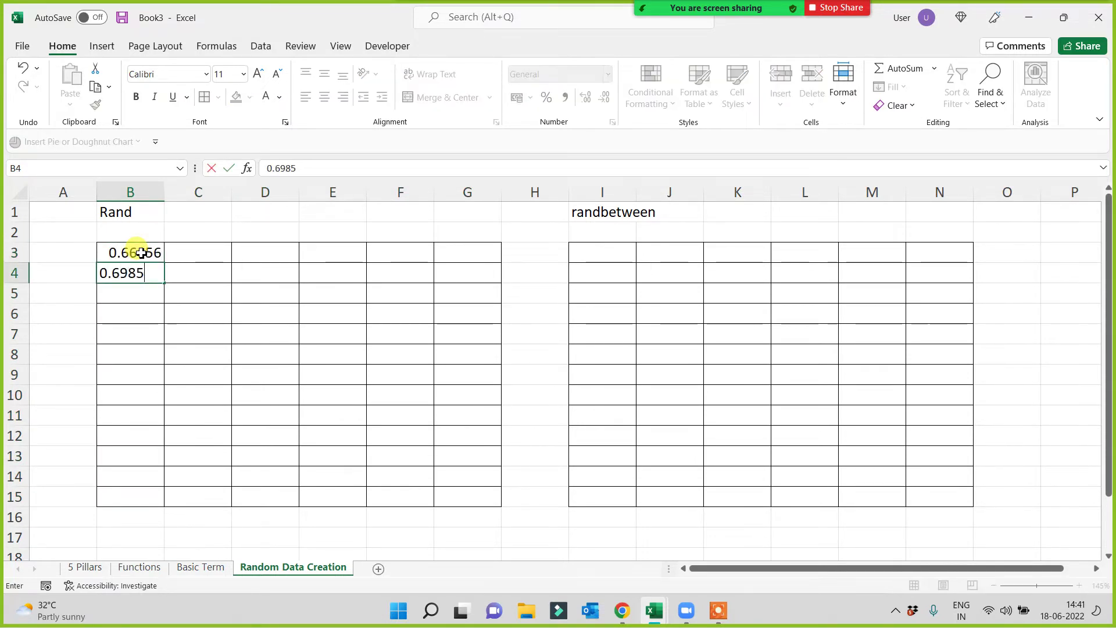
pyautogui.write('5')
pyautogui.press('Return')
pyautogui.write('0.')
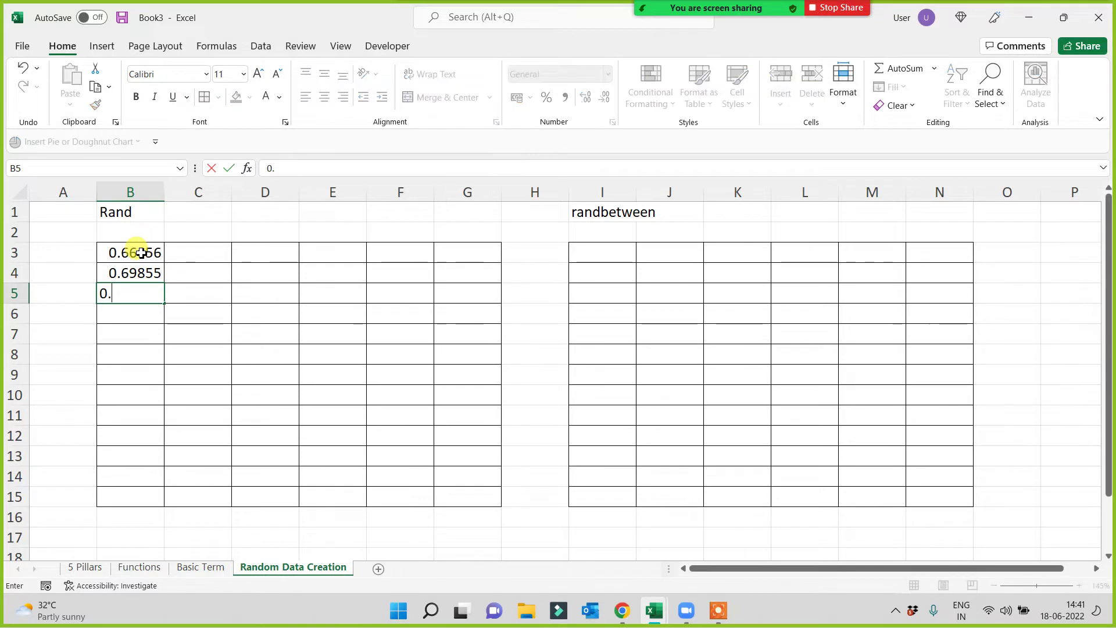
pyautogui.write('65666')
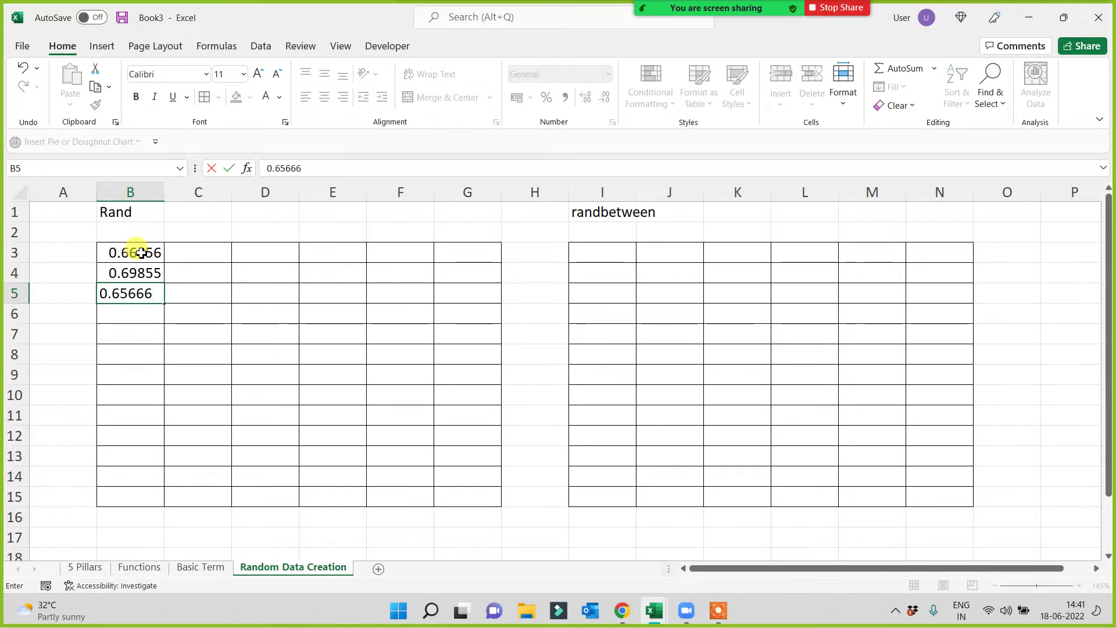
pyautogui.press('Return')
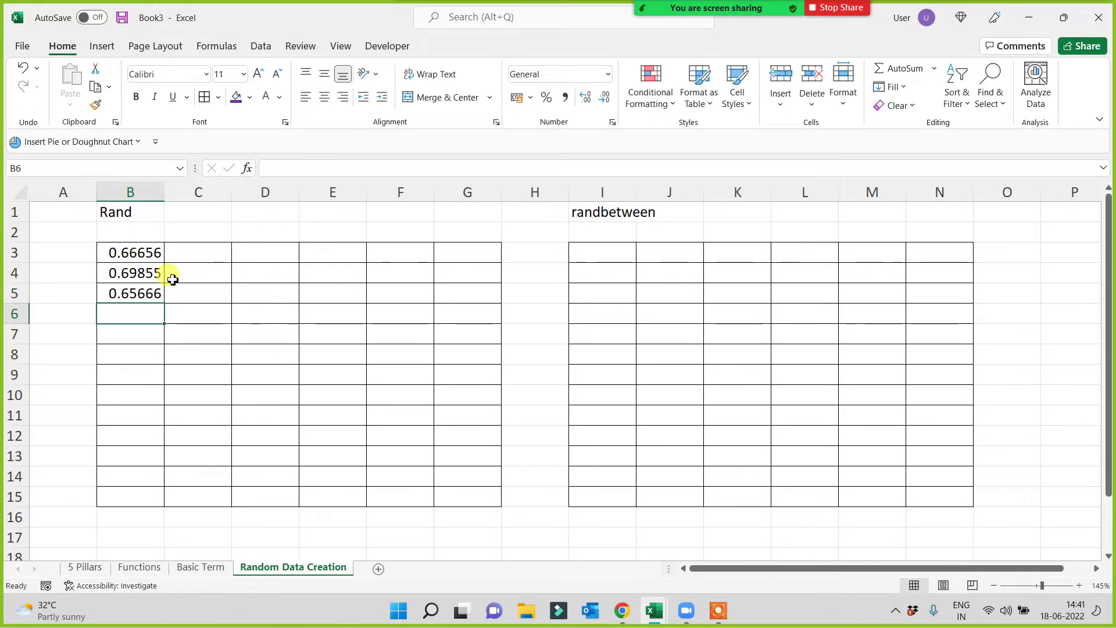
pyautogui.moveTo(140, 252); pyautogui.dragTo(139, 317)
pyautogui.press('Delete')
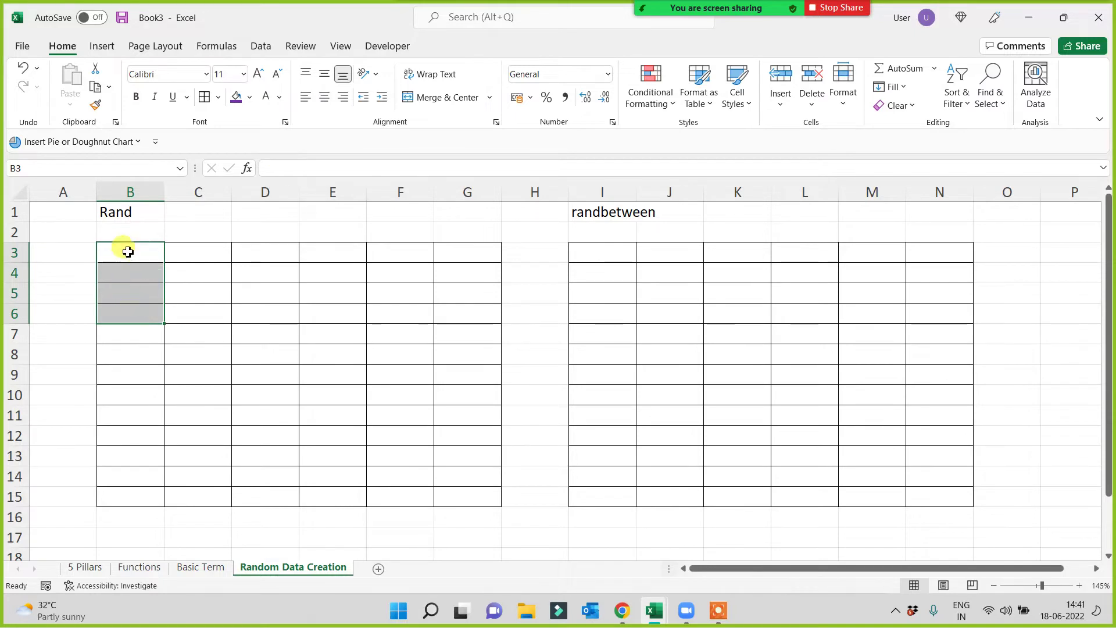
# Fill B3:G15 with =RAND() copied from B3 and fill the B1 Rand heading purple
pyautogui.click(128, 251)
pyautogui.write('=rand')
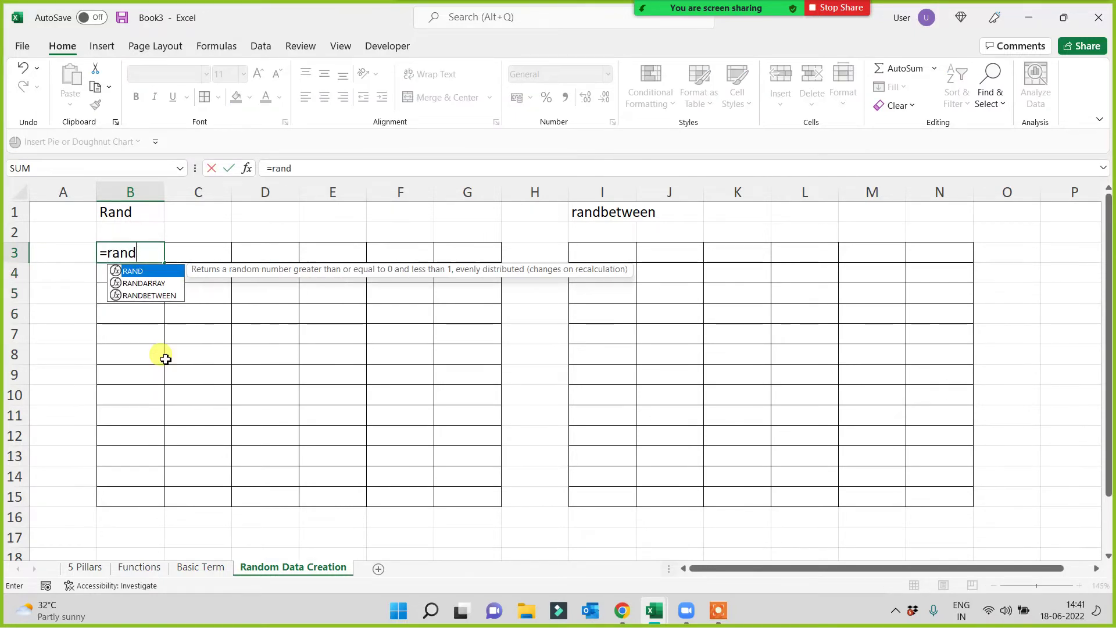
pyautogui.write('()')
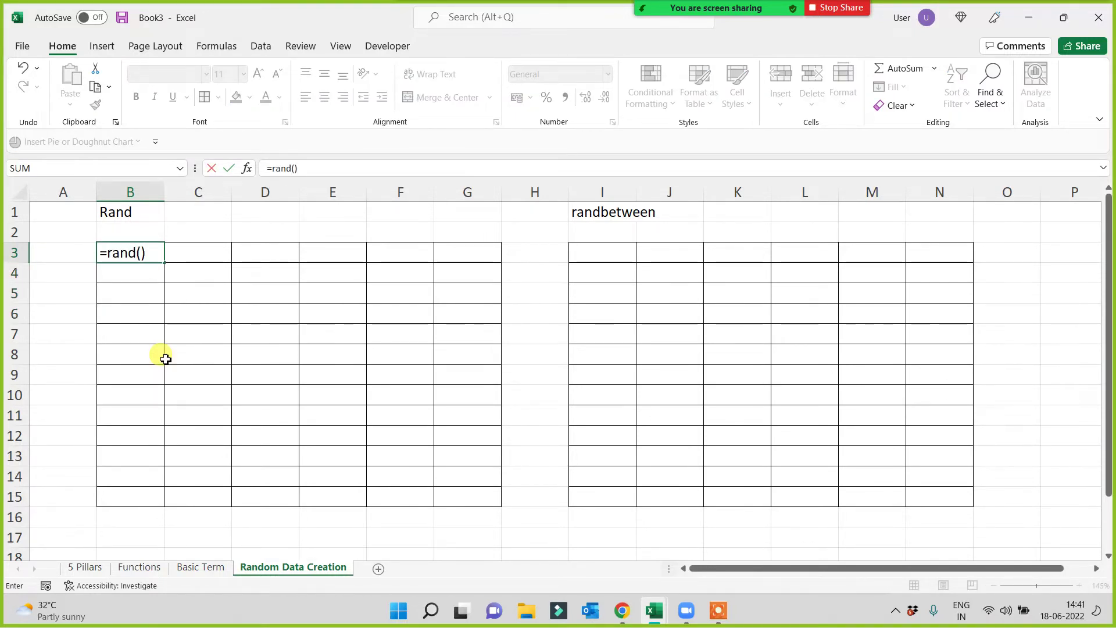
pyautogui.press('Return')
pyautogui.click(138, 256)
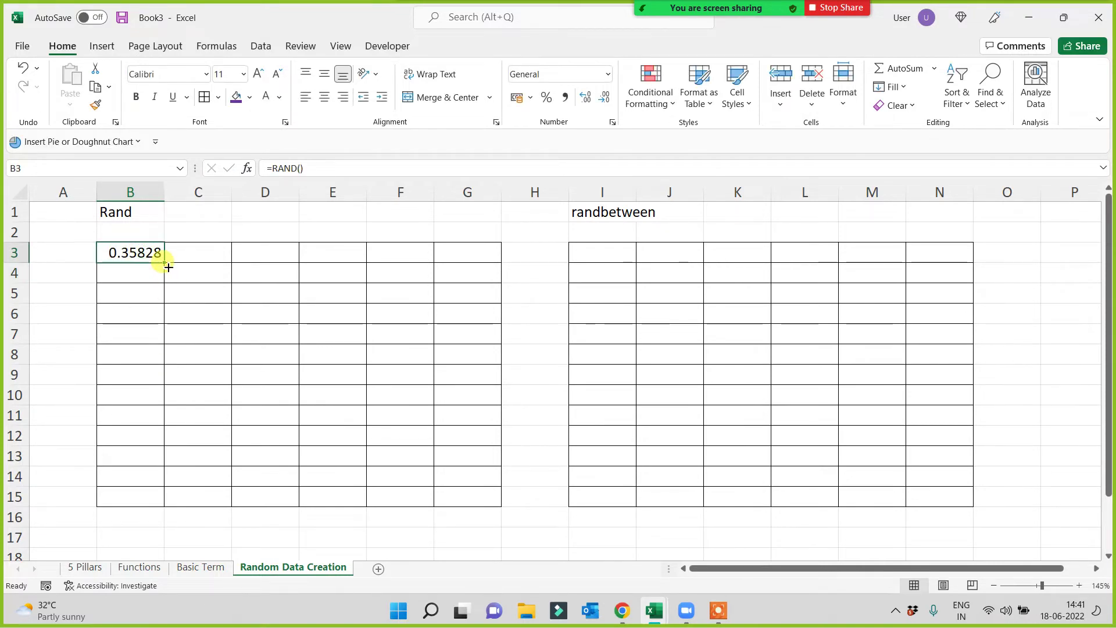
pyautogui.moveTo(168, 267)
pyautogui.mouseDown()
pyautogui.moveTo(502, 267)
pyautogui.moveTo(595, 511)
pyautogui.mouseUp()
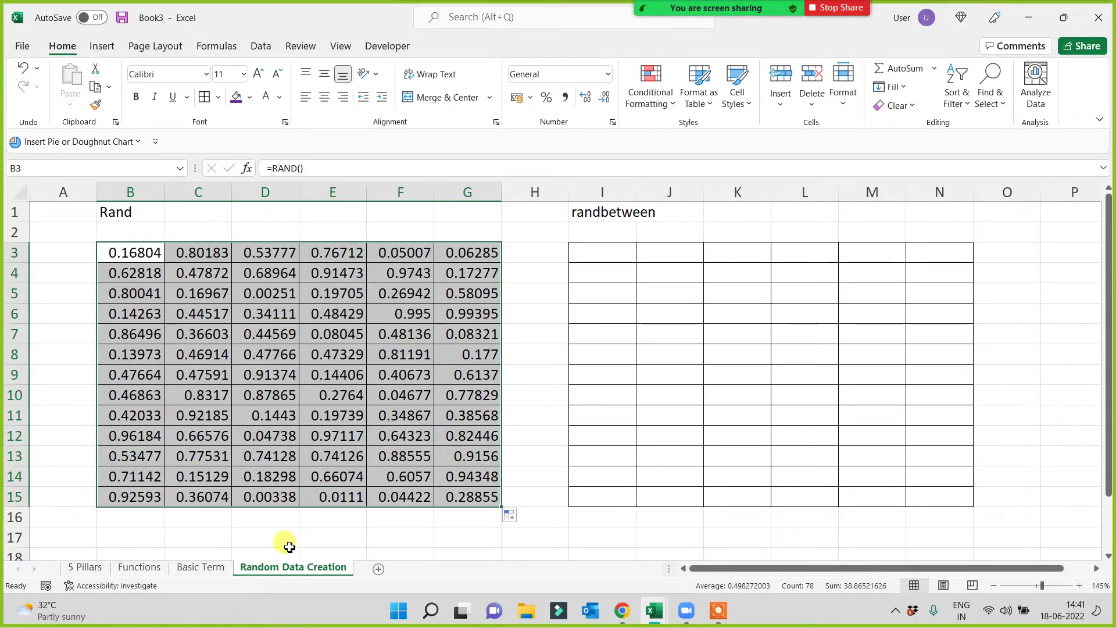
pyautogui.click(129, 208)
pyautogui.click(236, 97)
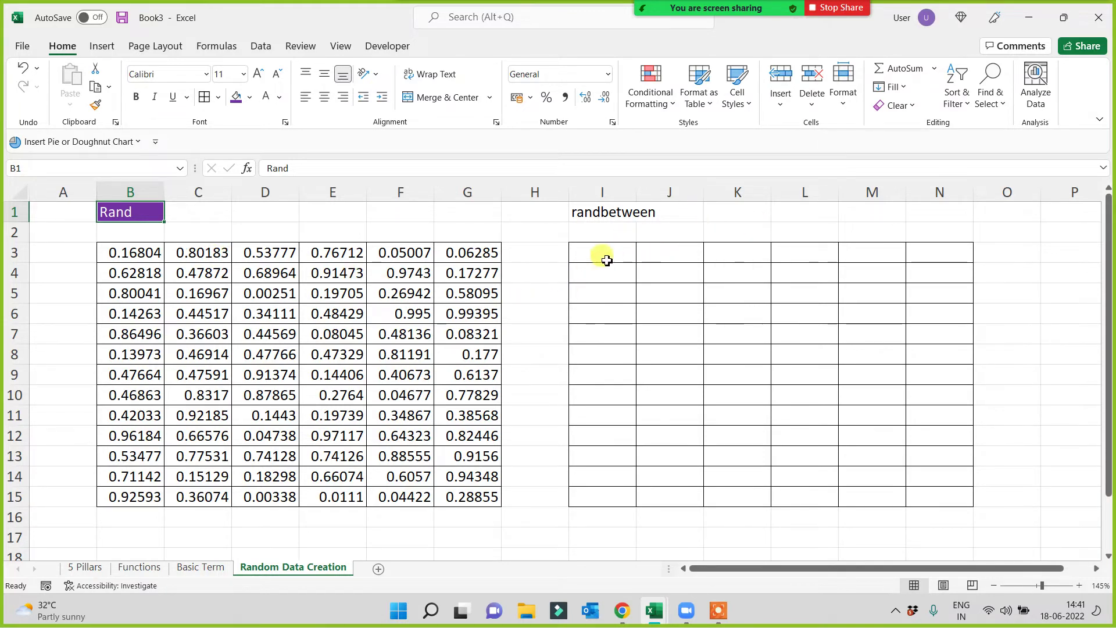
# Add the note '10000 to 50000' in K1 and enter =RAND() in I3
pyautogui.click(734, 219)
pyautogui.write('10')
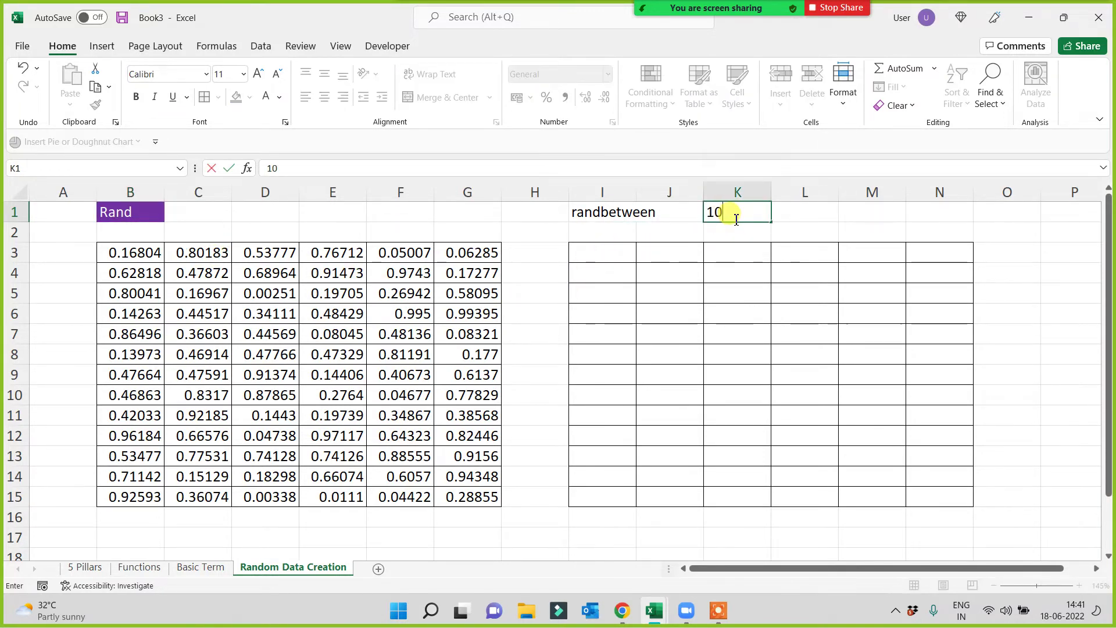
pyautogui.write('000 ')
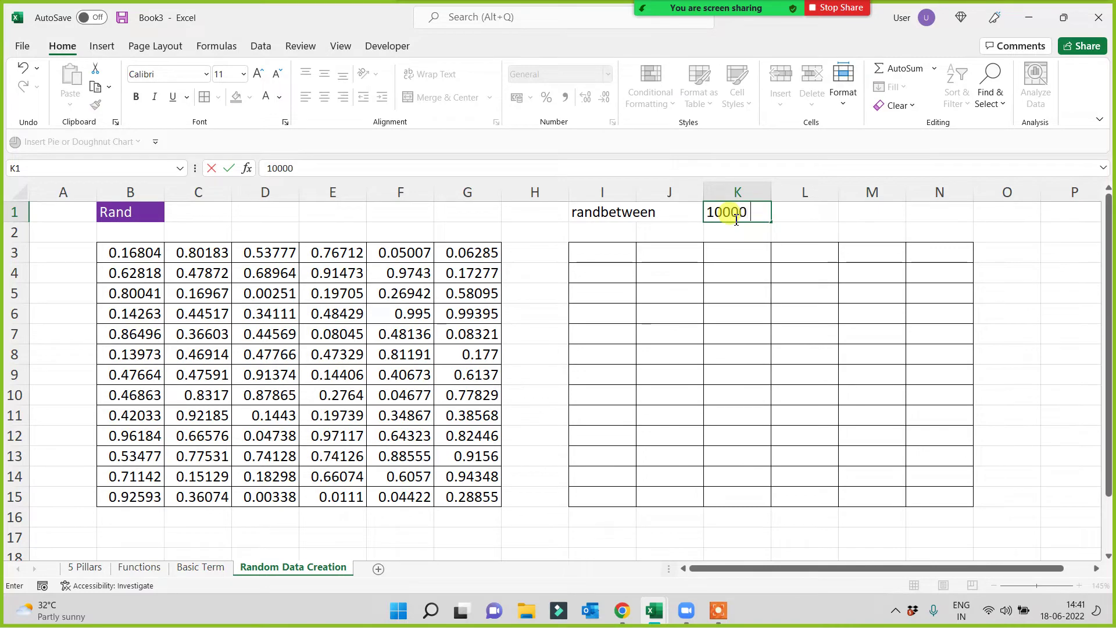
pyautogui.write('to 5')
pyautogui.write('0000')
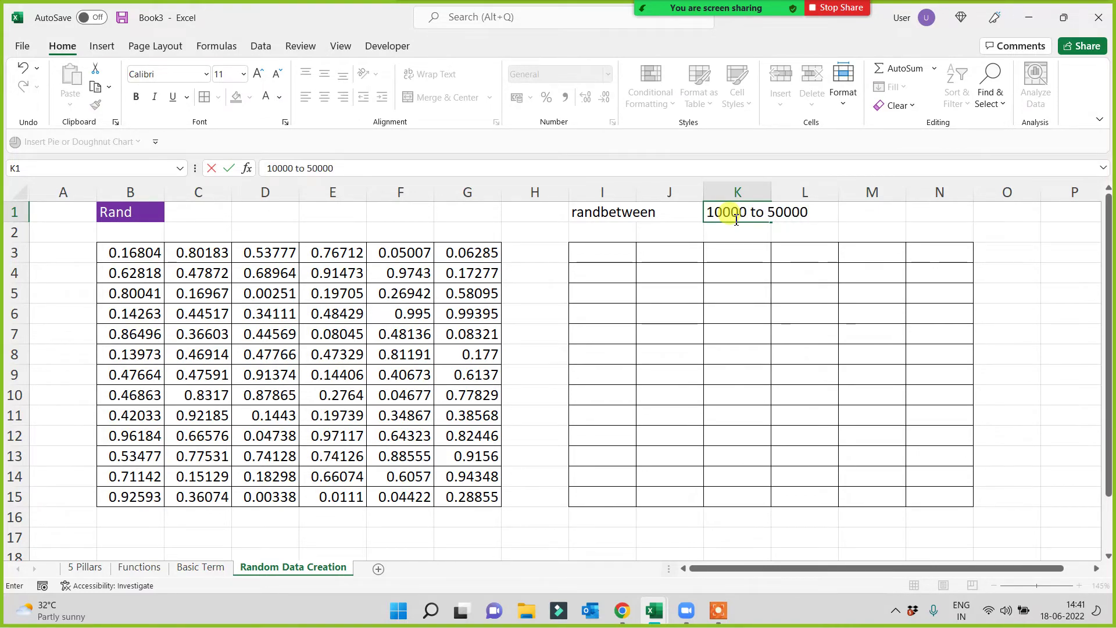
pyautogui.press('Return')
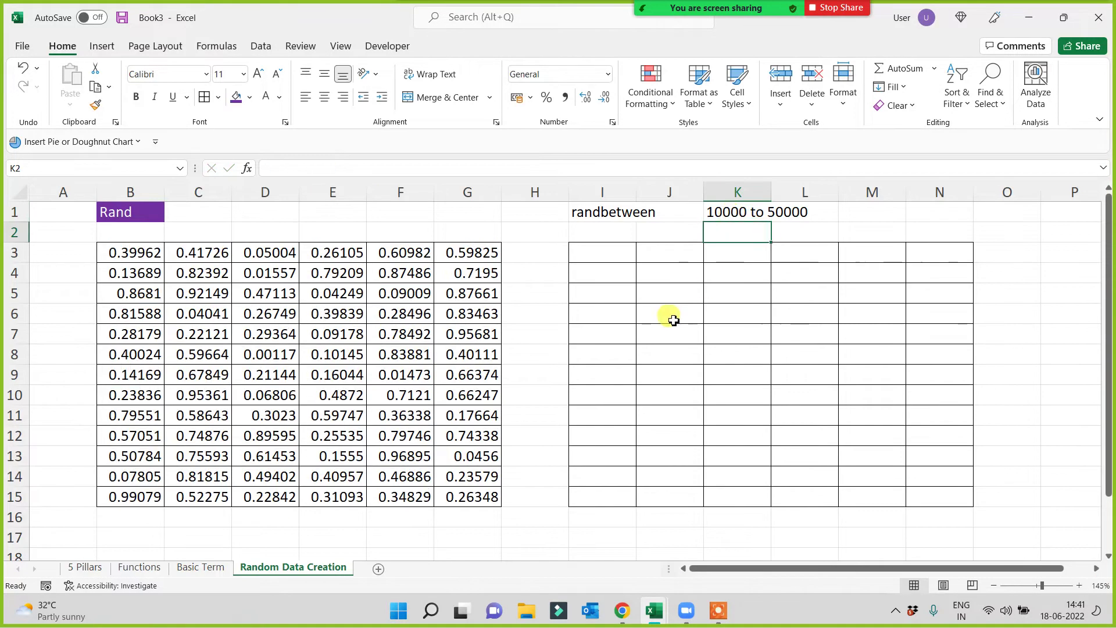
pyautogui.click(616, 261)
pyautogui.write('=rand')
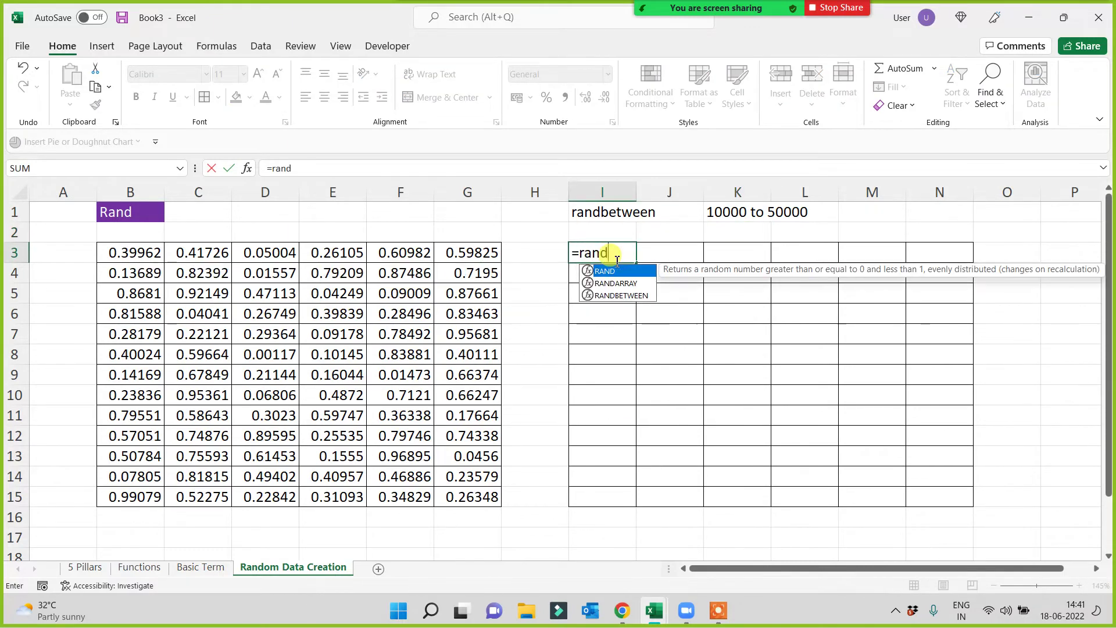
pyautogui.write('()')
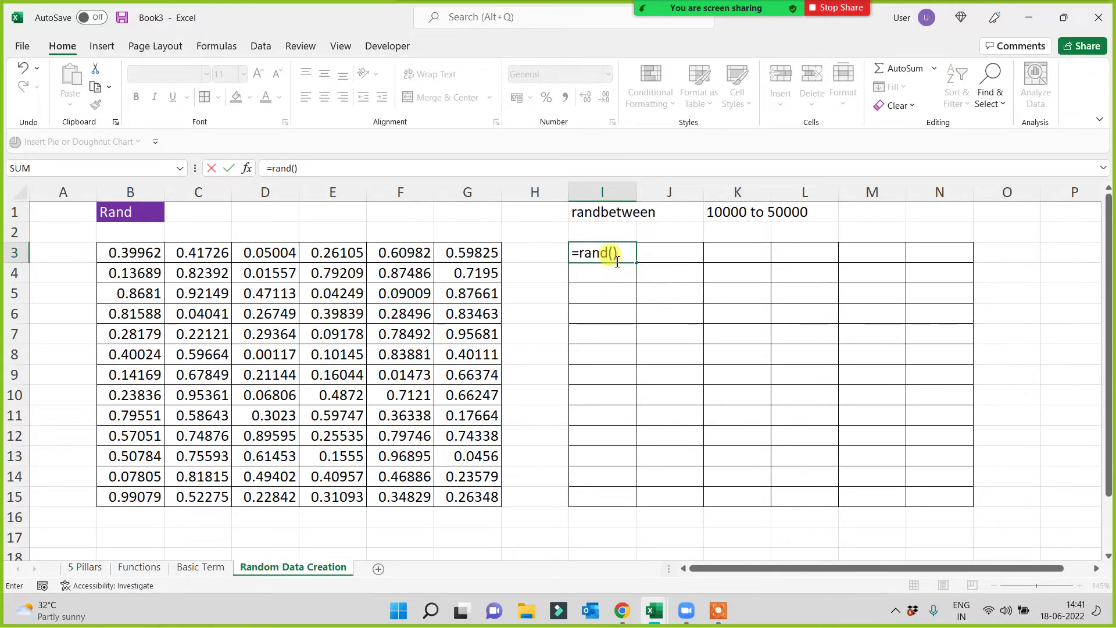
pyautogui.press('Return')
# Replace I3's formula with =RANDBETWEEN(10000,50000)
pyautogui.click(608, 249)
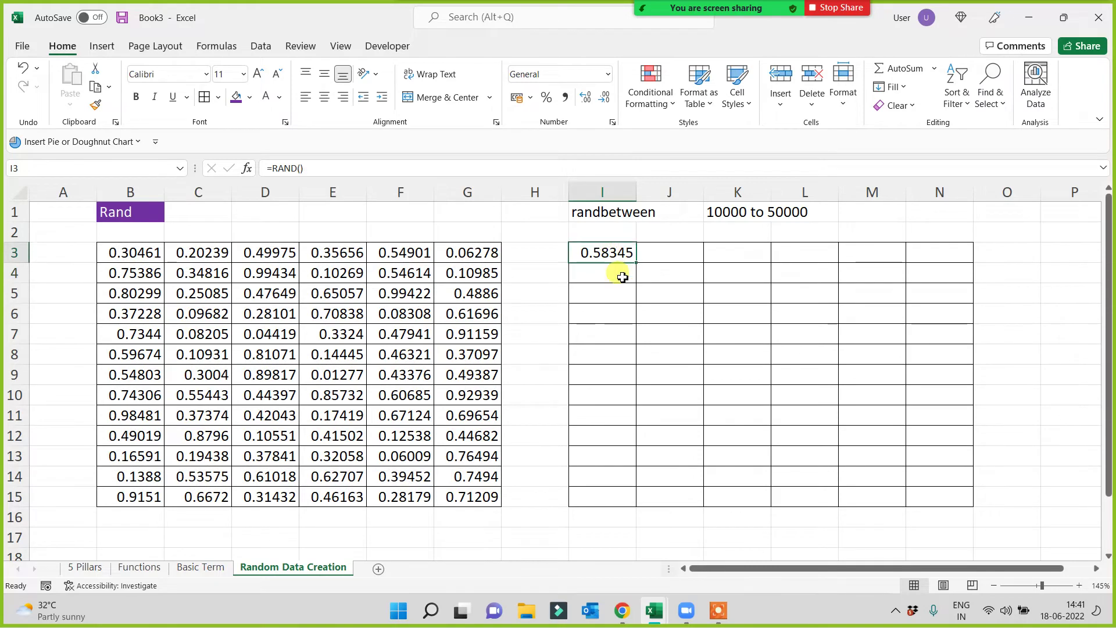
pyautogui.write('=rand')
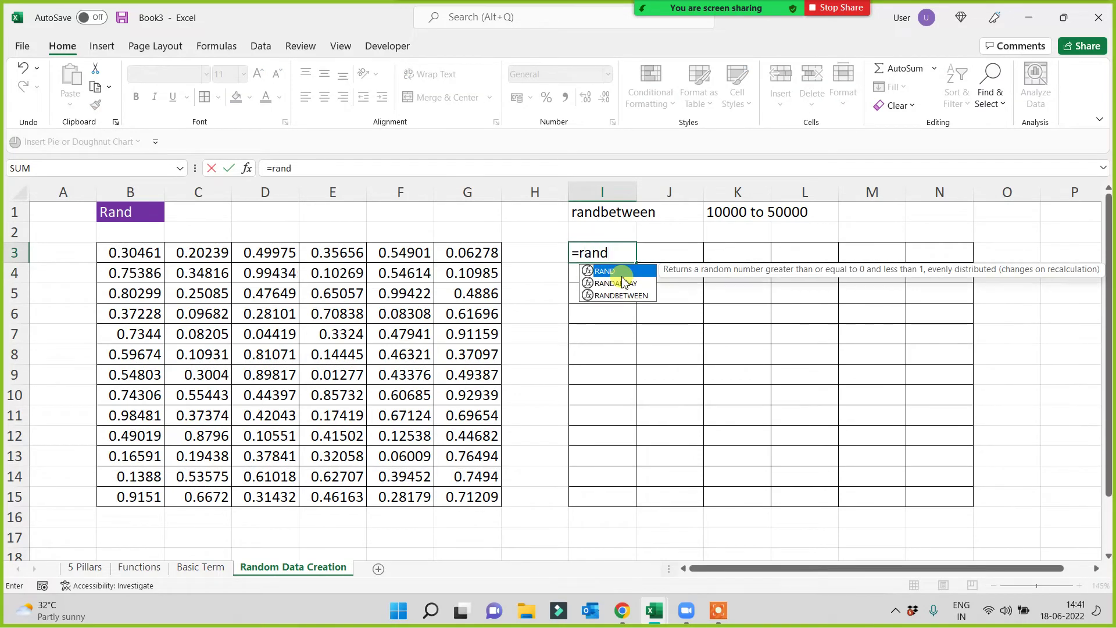
pyautogui.press('Down')
pyautogui.press('Down')
pyautogui.press('Tab')
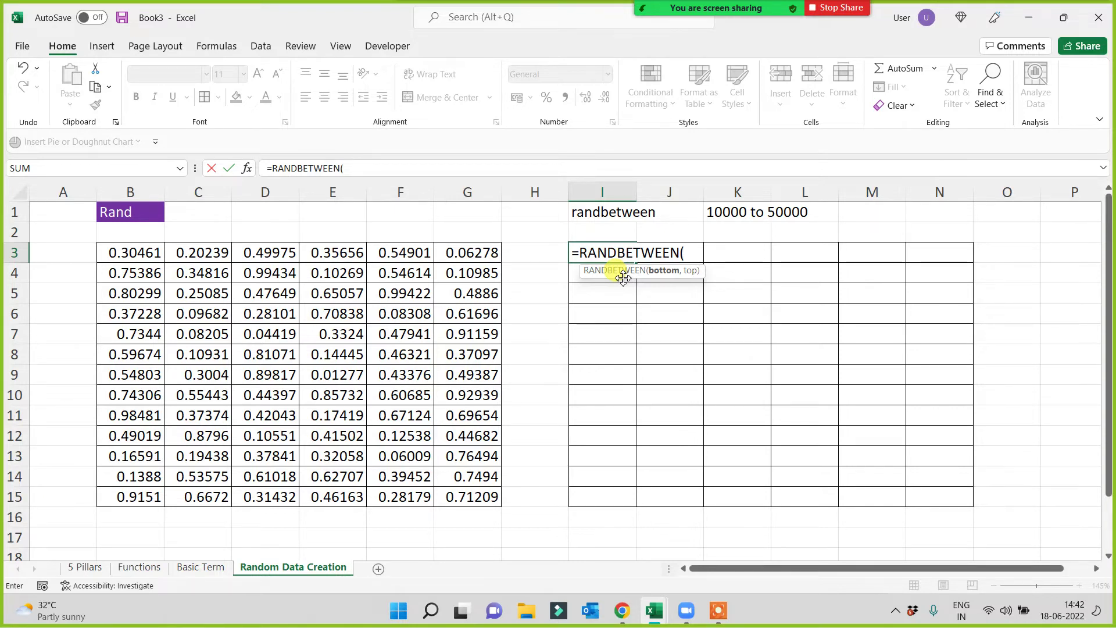
pyautogui.write(')')
pyautogui.press('Return')
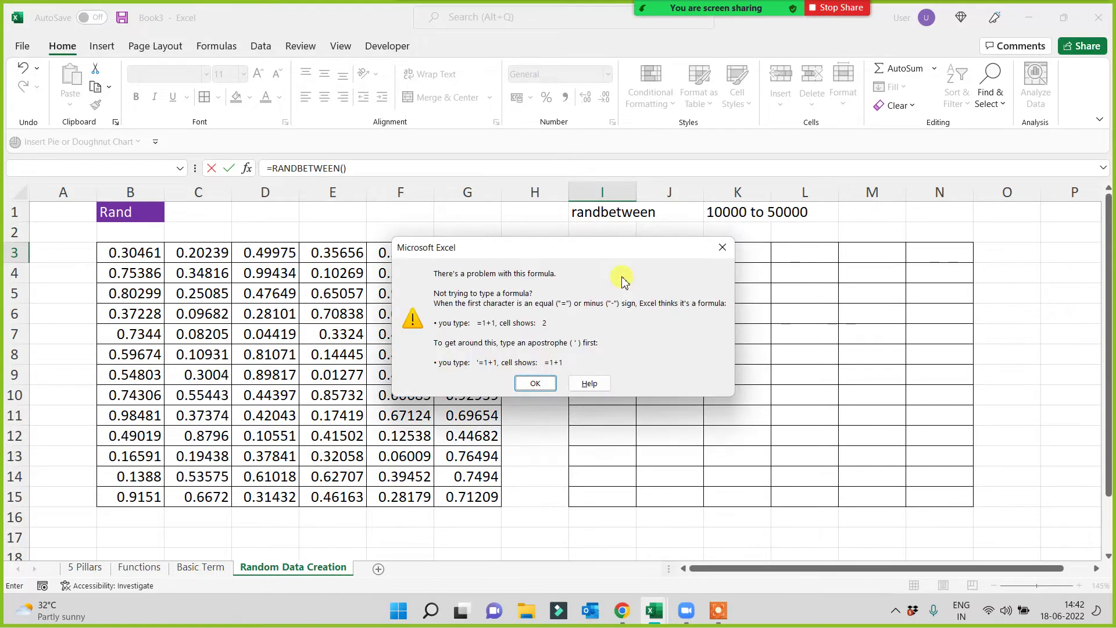
pyautogui.press('Return')
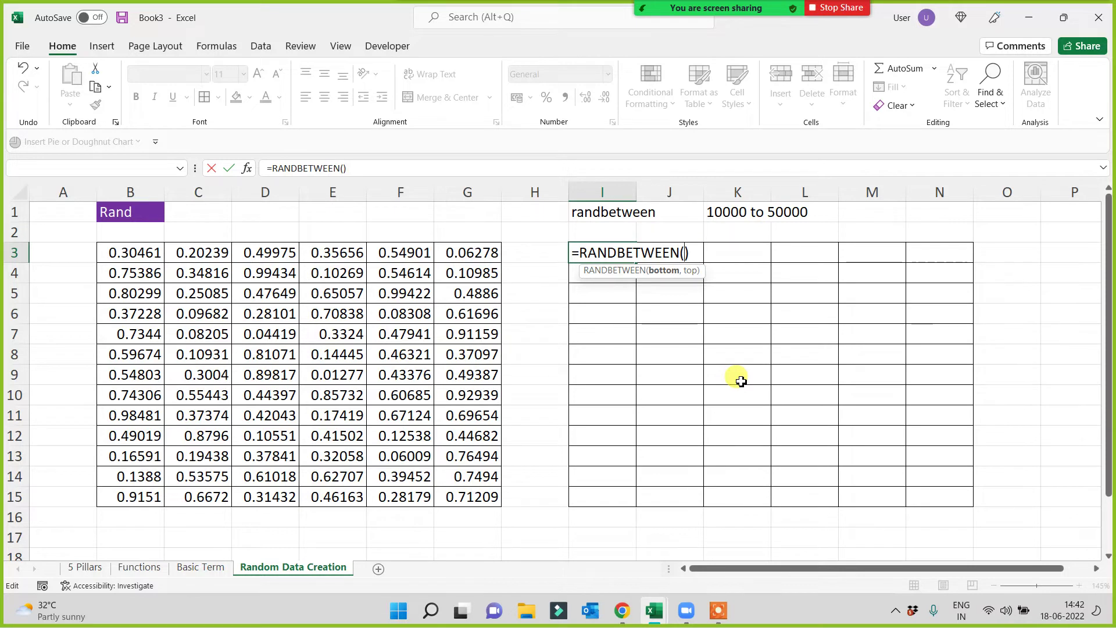
pyautogui.write('10000')
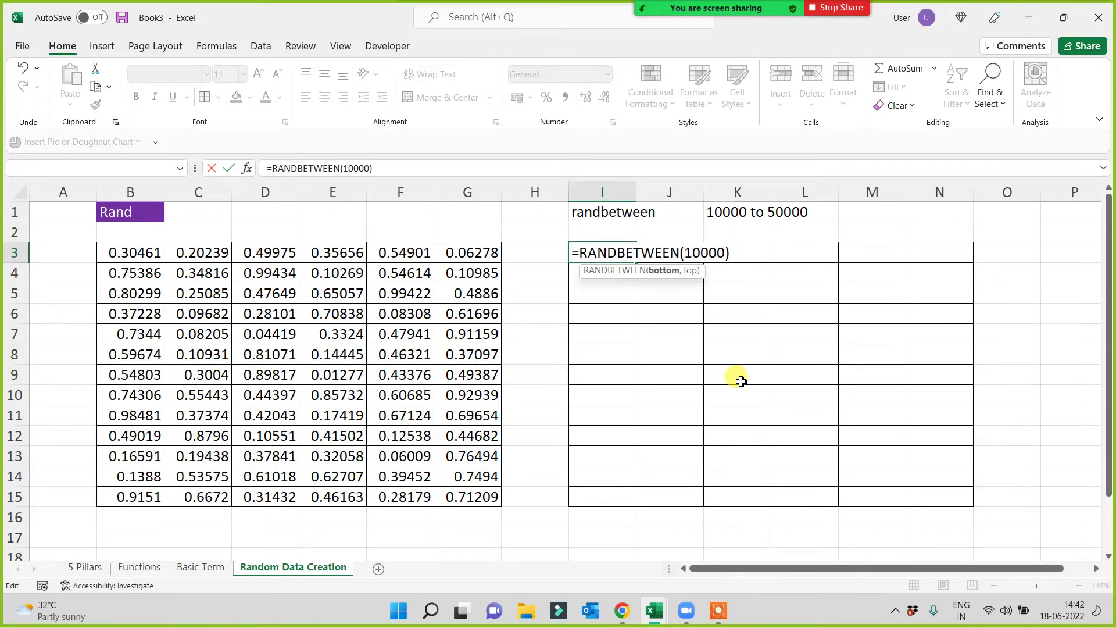
pyautogui.write(',')
pyautogui.write('50000')
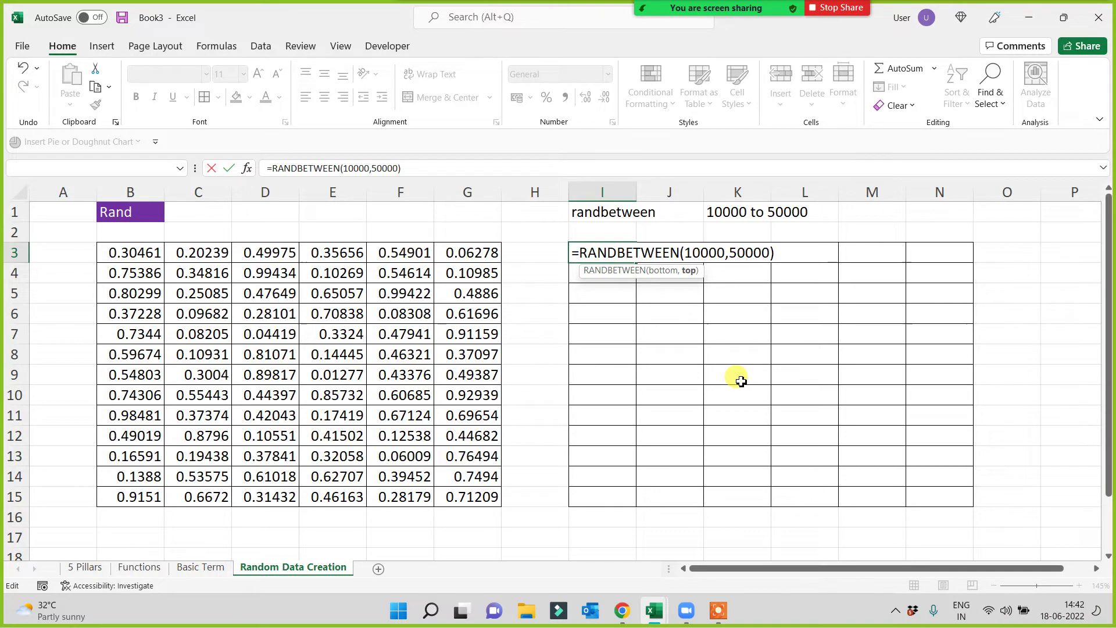
pyautogui.press('Return')
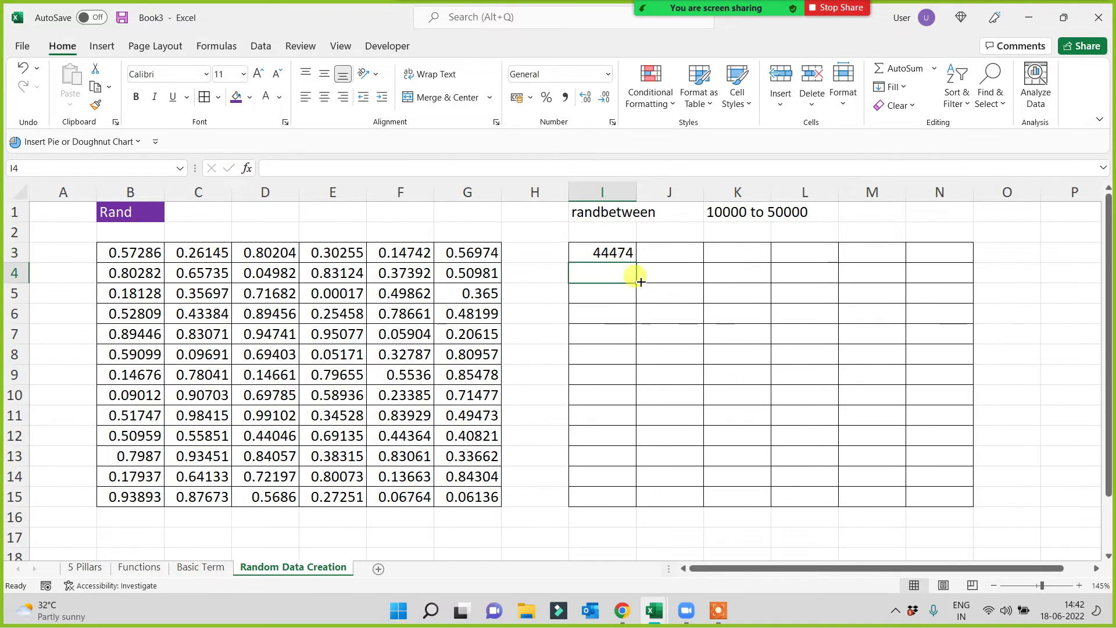
pyautogui.click(631, 260)
# Copy I3's RANDBETWEEN formula across the grid to N15
pyautogui.moveTo(631, 260)
pyautogui.mouseDown()
pyautogui.moveTo(981, 287)
pyautogui.moveTo(982, 483)
pyautogui.mouseUp()
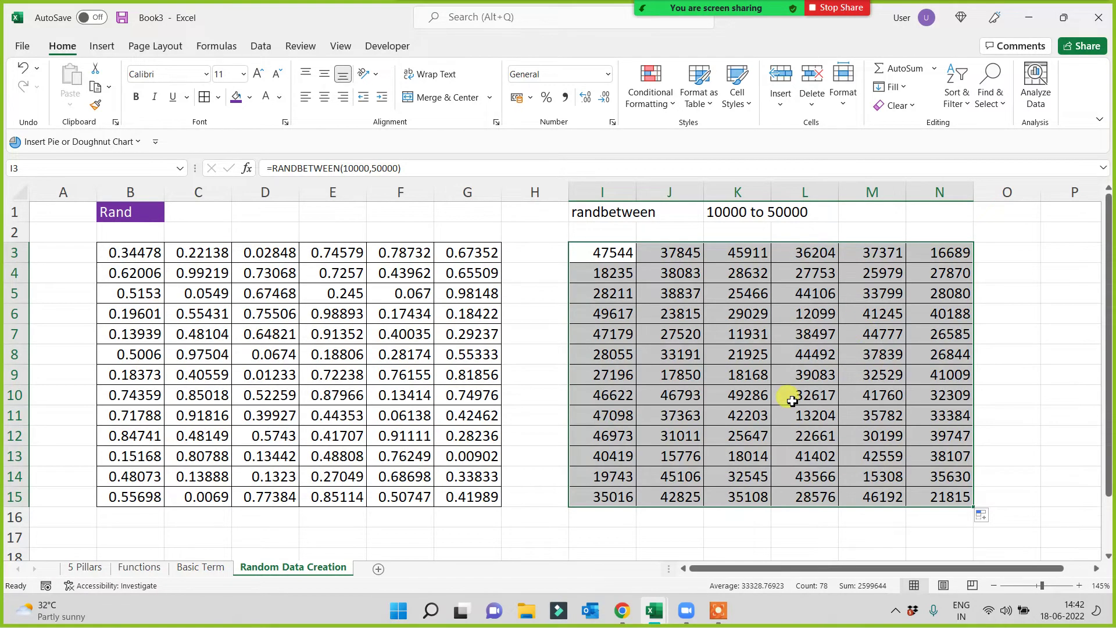
pyautogui.click(610, 251)
pyautogui.moveTo(637, 265)
pyautogui.mouseDown()
pyautogui.moveTo(968, 268)
pyautogui.moveTo(942, 499)
pyautogui.mouseUp()
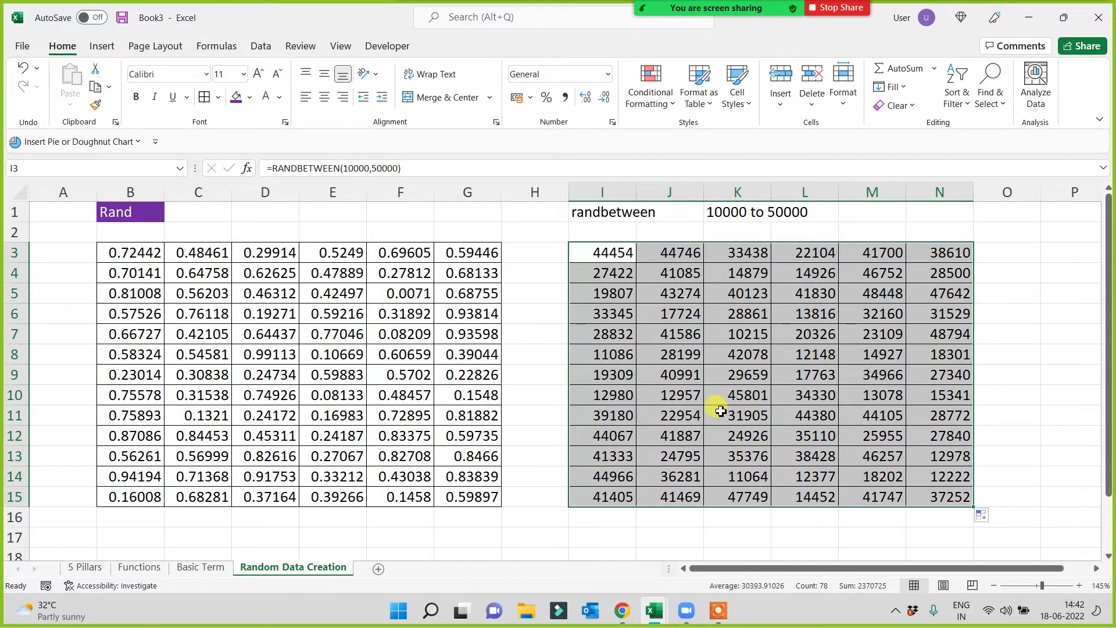
pyautogui.moveTo(146, 252); pyautogui.dragTo(482, 497)
pyautogui.click(526, 377)
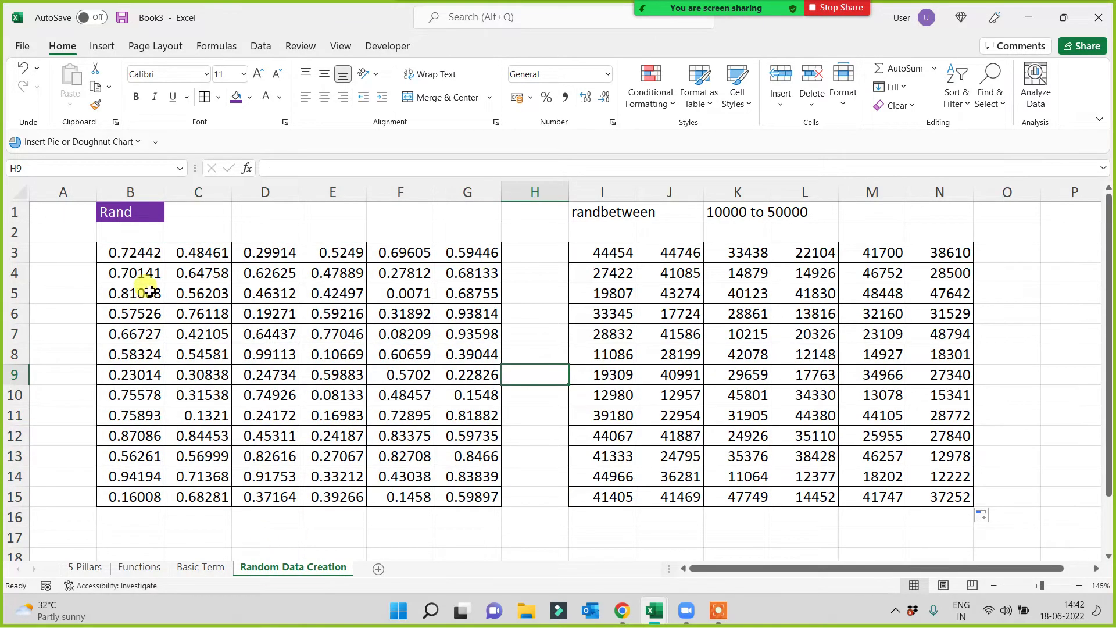
# AutoFit column I and give the randbetween heading a purple fill with white text
pyautogui.click(598, 210)
pyautogui.doubleClick(640, 186)
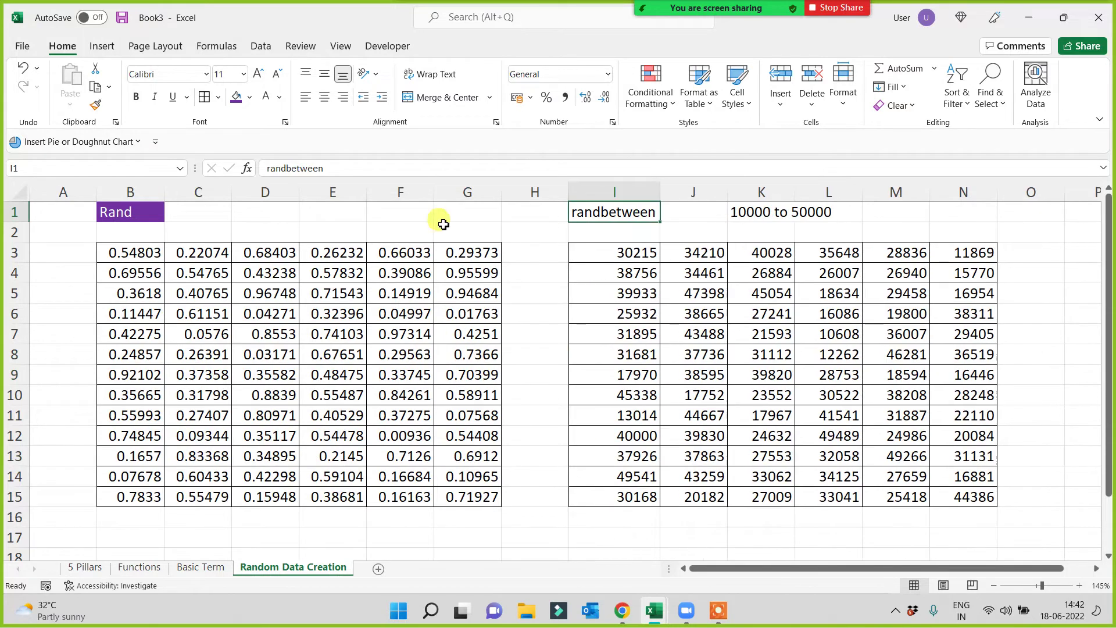
pyautogui.click(236, 97)
pyautogui.click(267, 99)
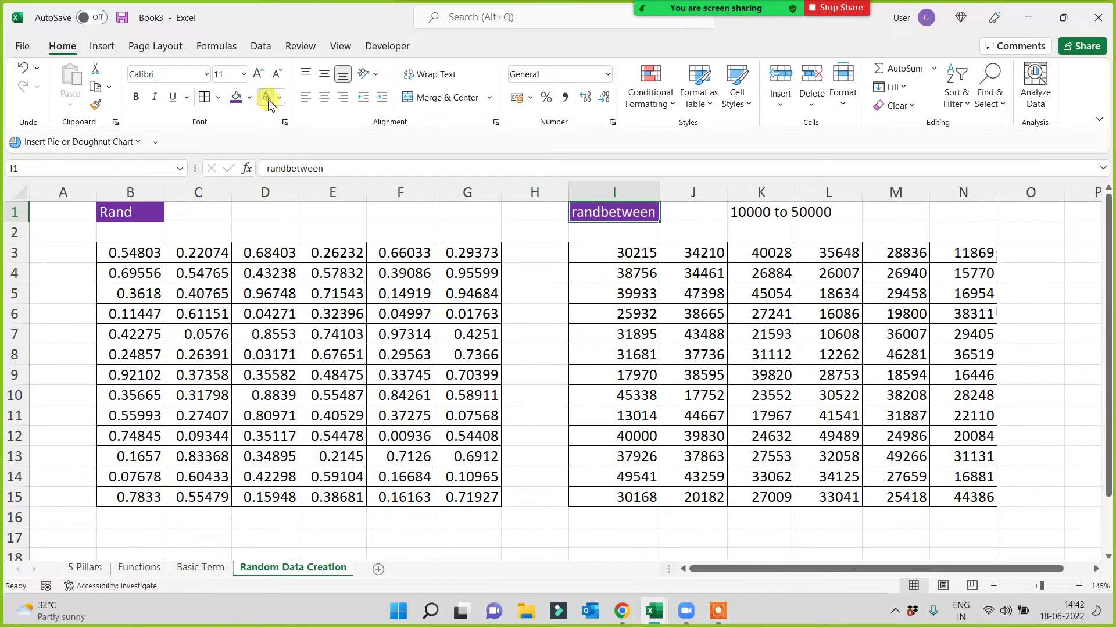
pyautogui.click(519, 455)
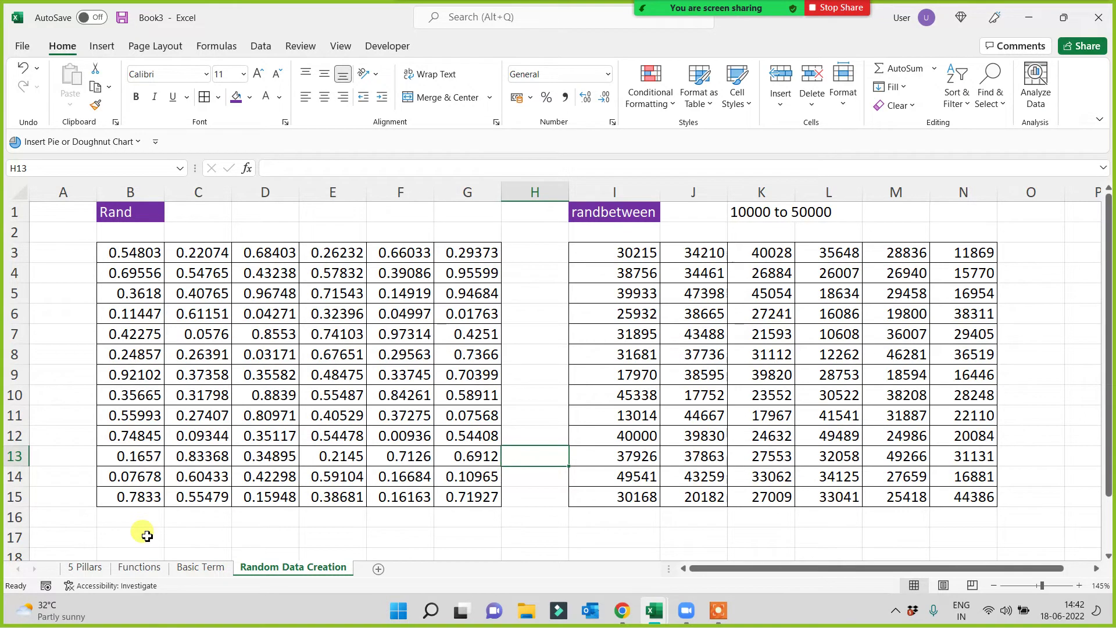
# Fill the Rand result in B8 on the Functions sheet light blue, then go back to Random Data Creation
pyautogui.click(88, 568)
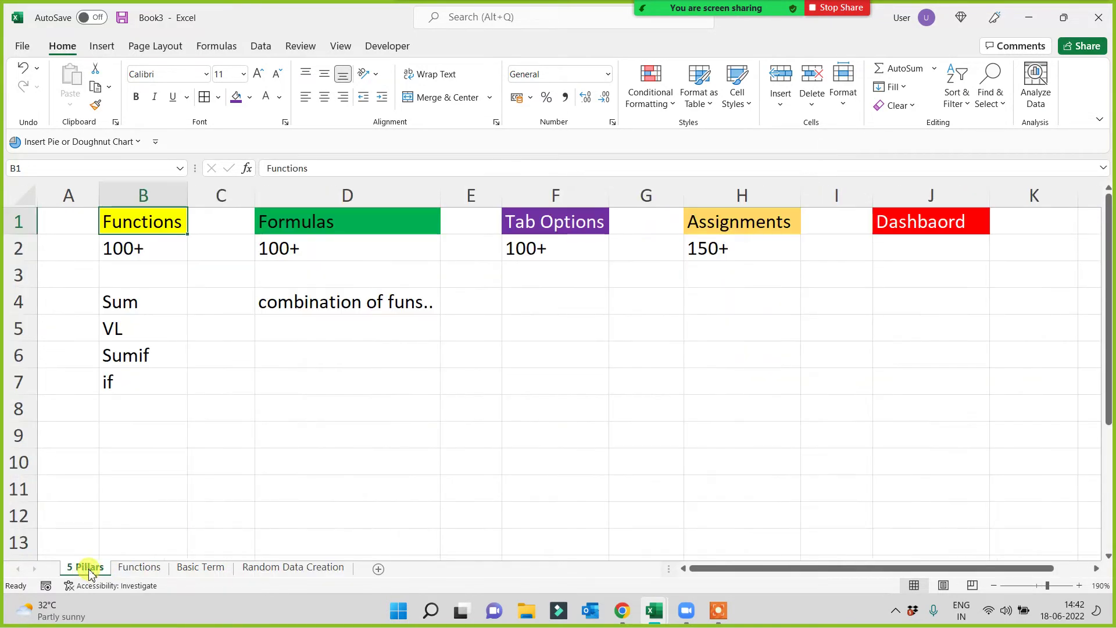
pyautogui.click(137, 568)
pyautogui.click(88, 393)
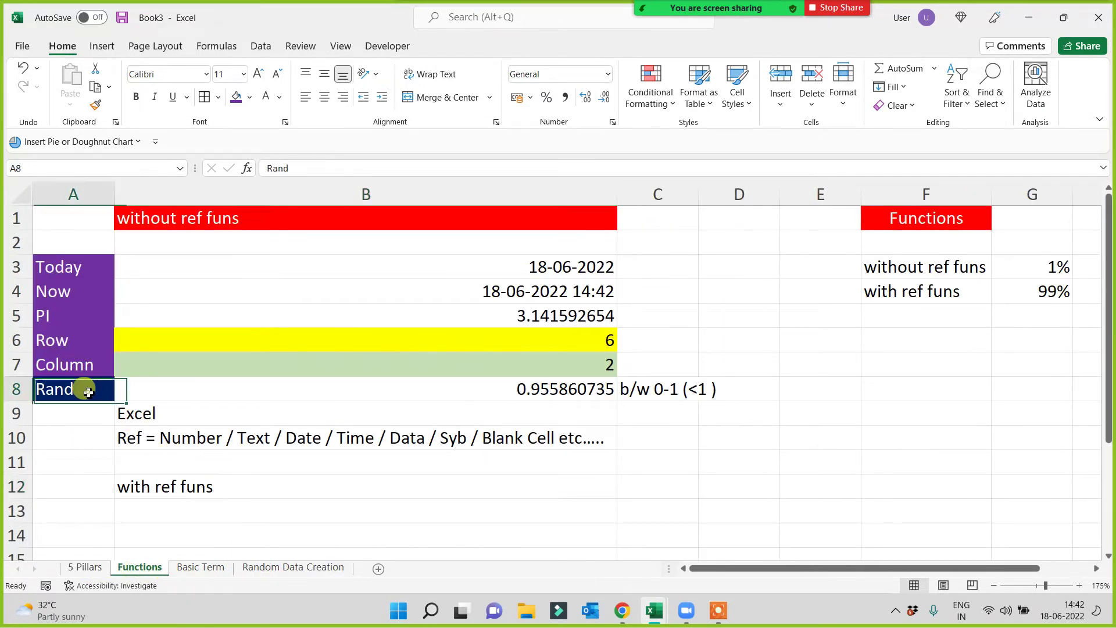
pyautogui.click(292, 394)
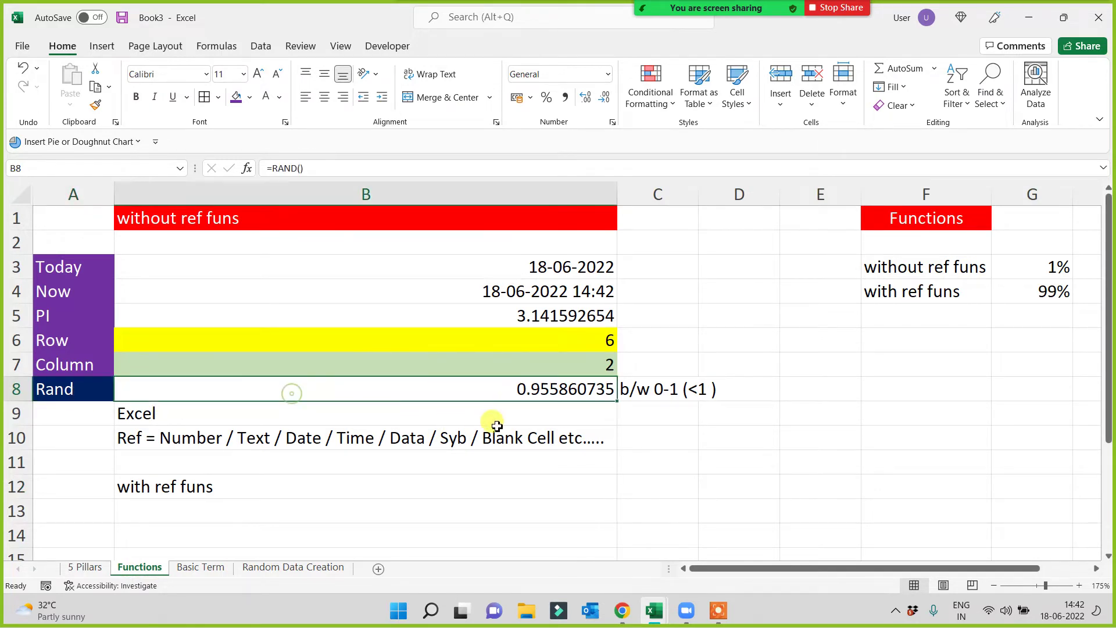
pyautogui.click(249, 98)
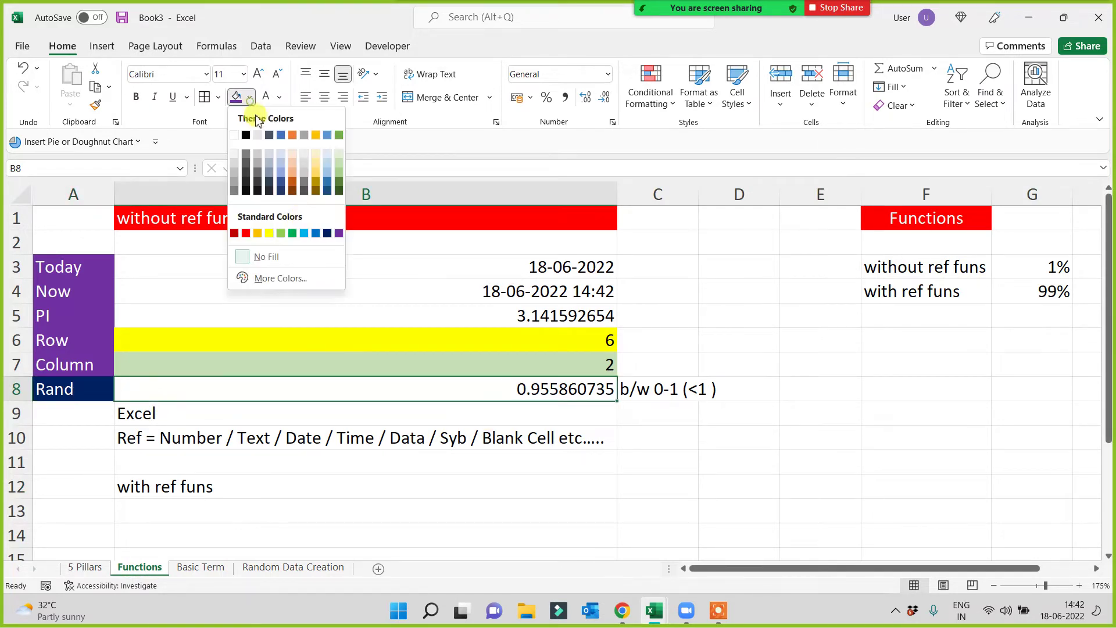
pyautogui.click(304, 234)
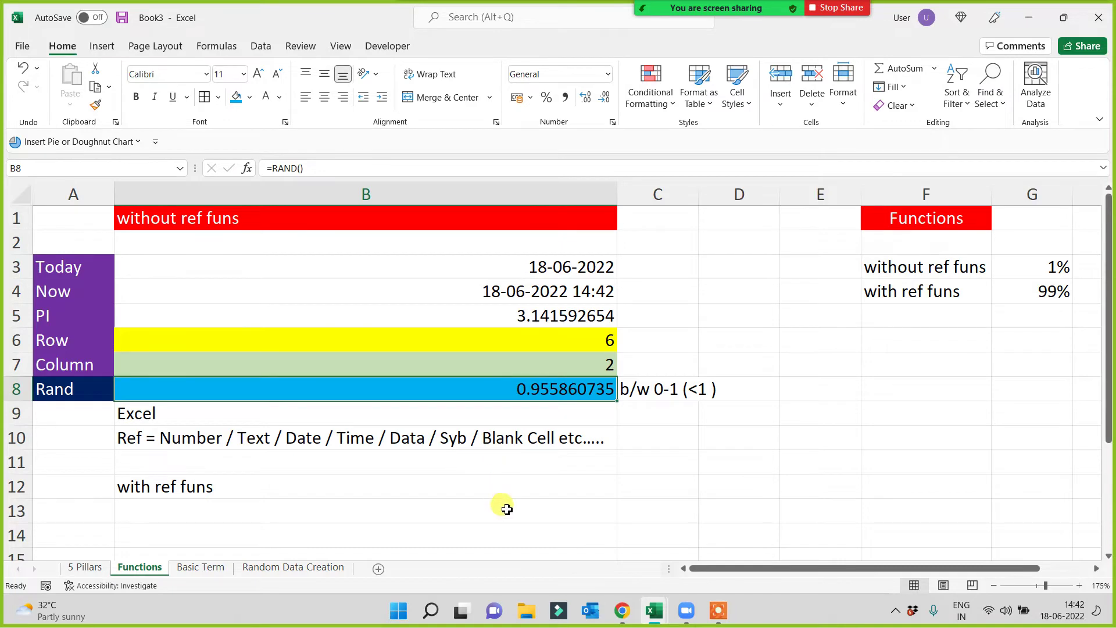
pyautogui.click(595, 519)
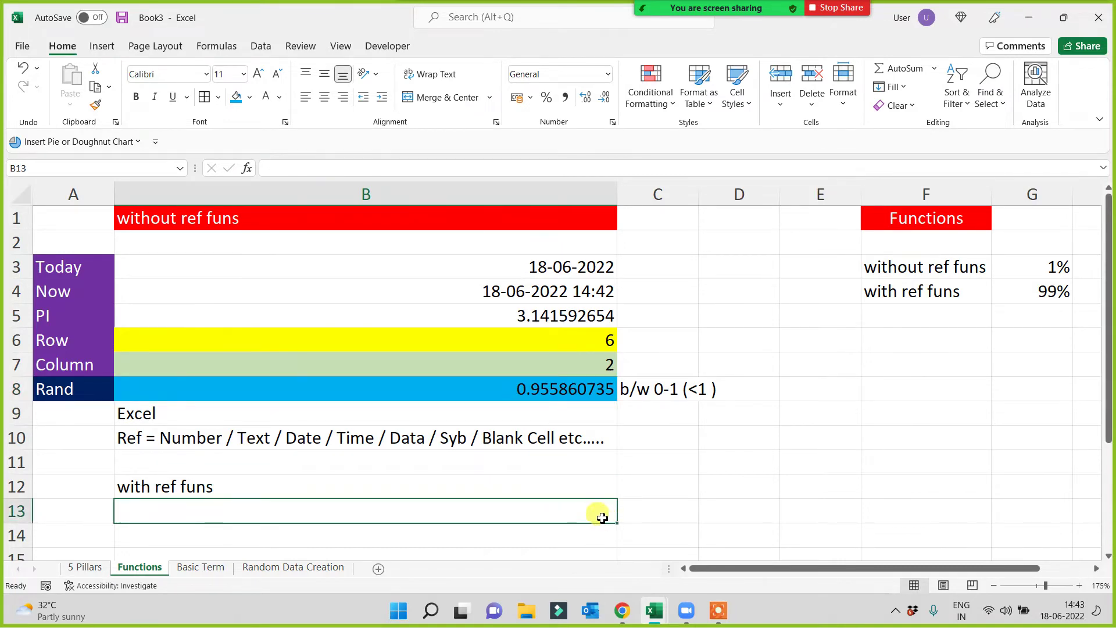
pyautogui.click(295, 570)
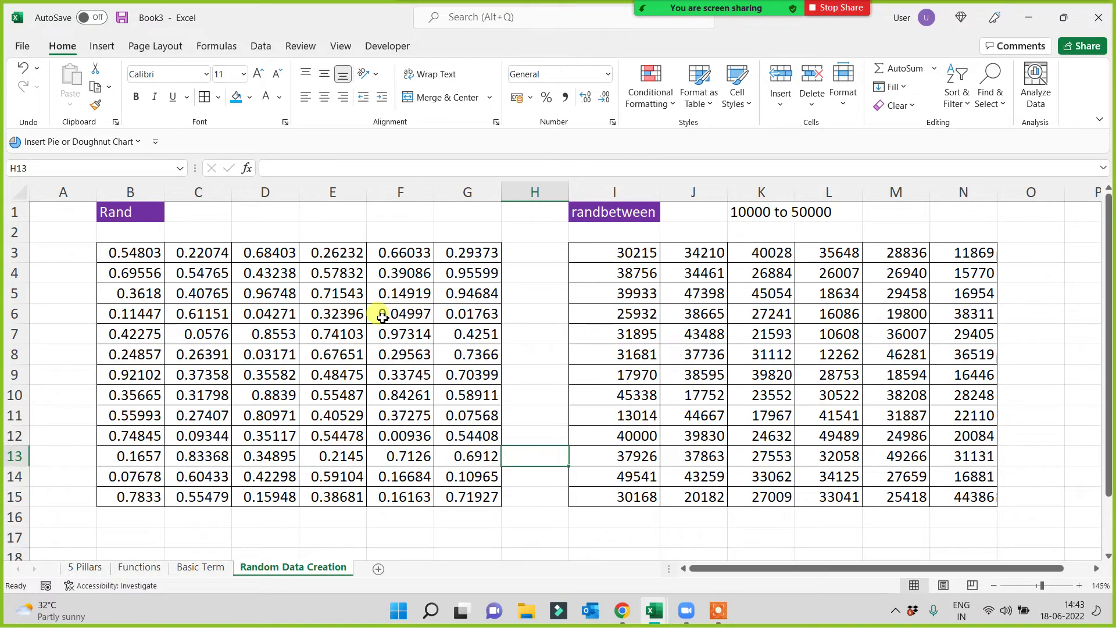
# Enter a sample name in H3 and inspect the recalculated RANDBETWEEN grid
pyautogui.moveTo(529, 252); pyautogui.dragTo(526, 516)
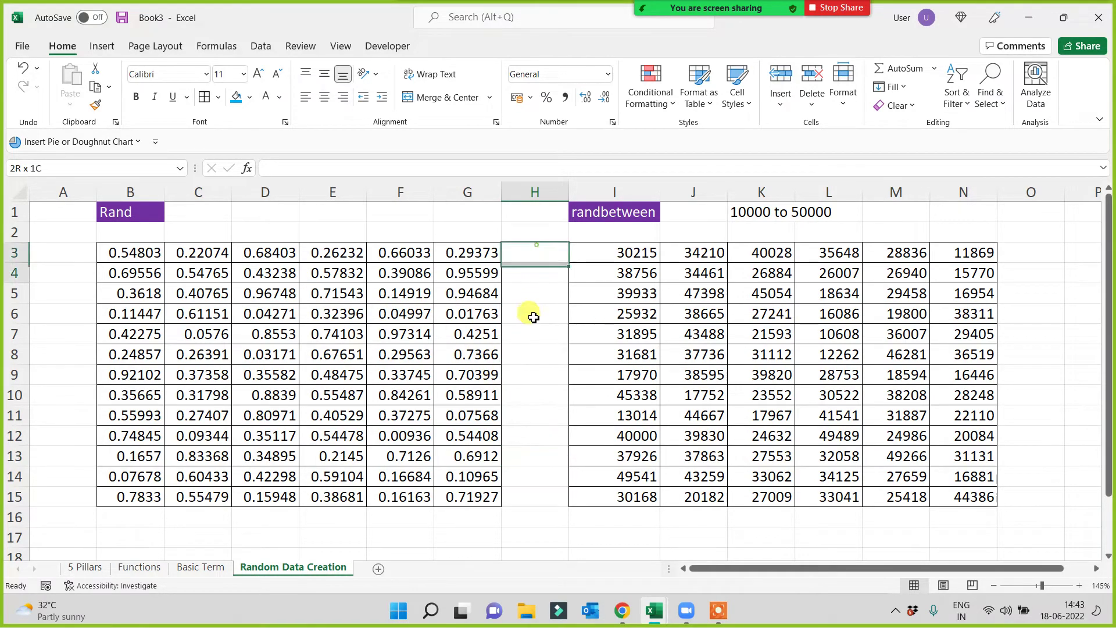
pyautogui.hotkey('shift', 'BackSpace')
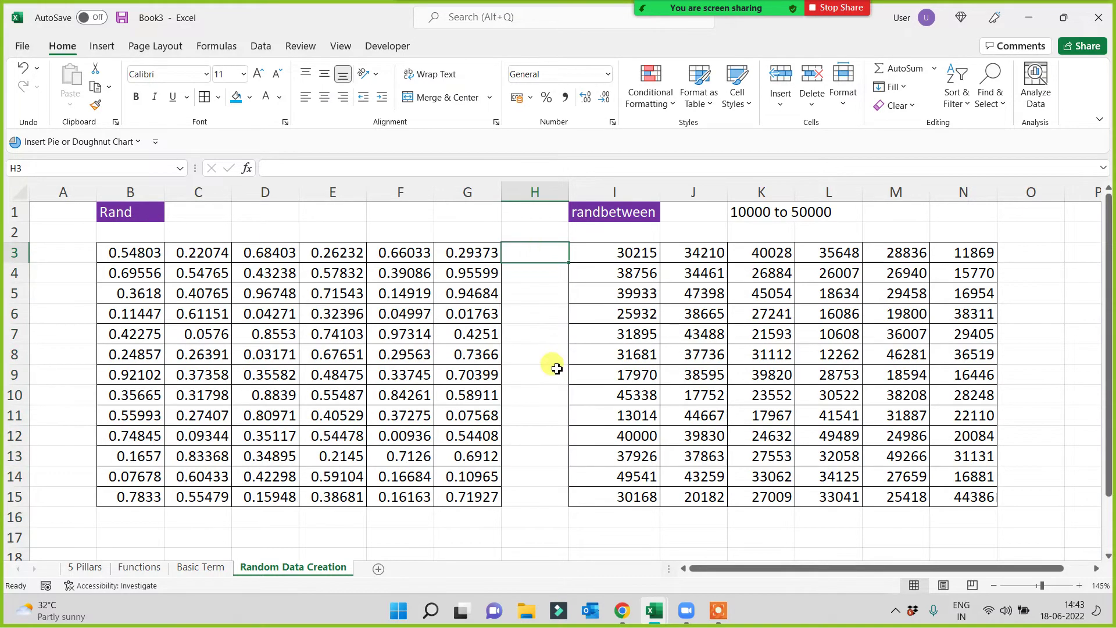
pyautogui.write('ka')
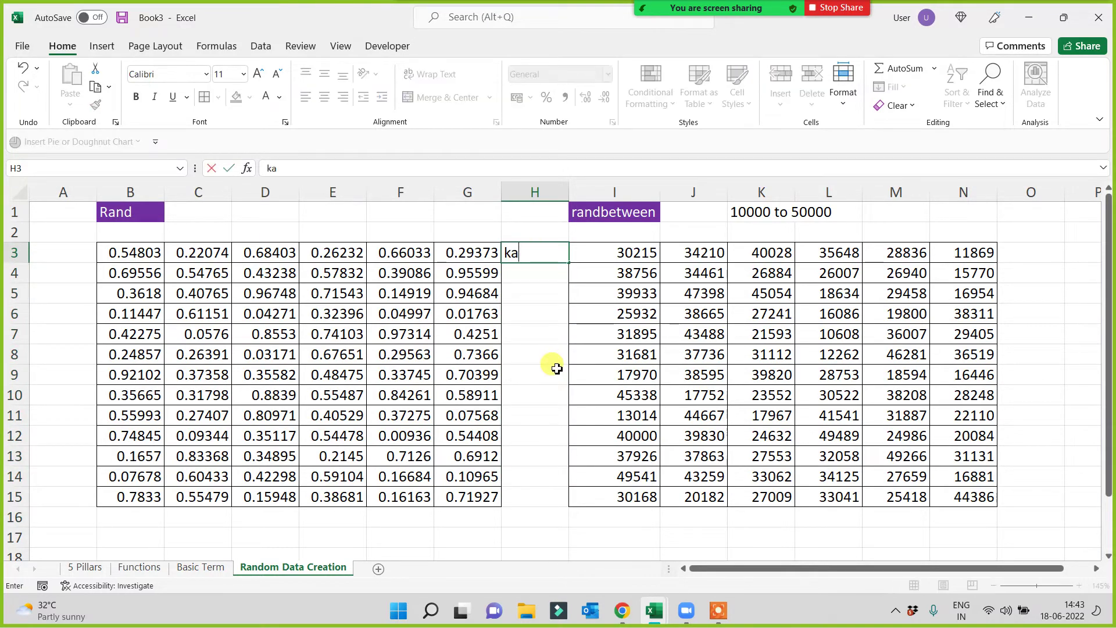
pyautogui.write('vita')
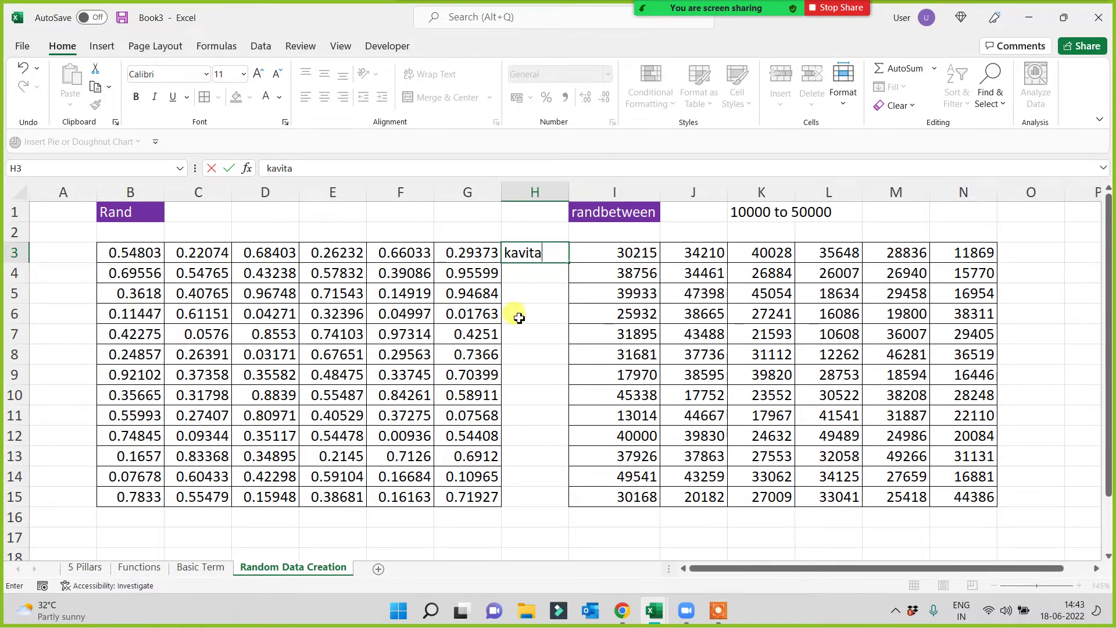
pyautogui.press('Return')
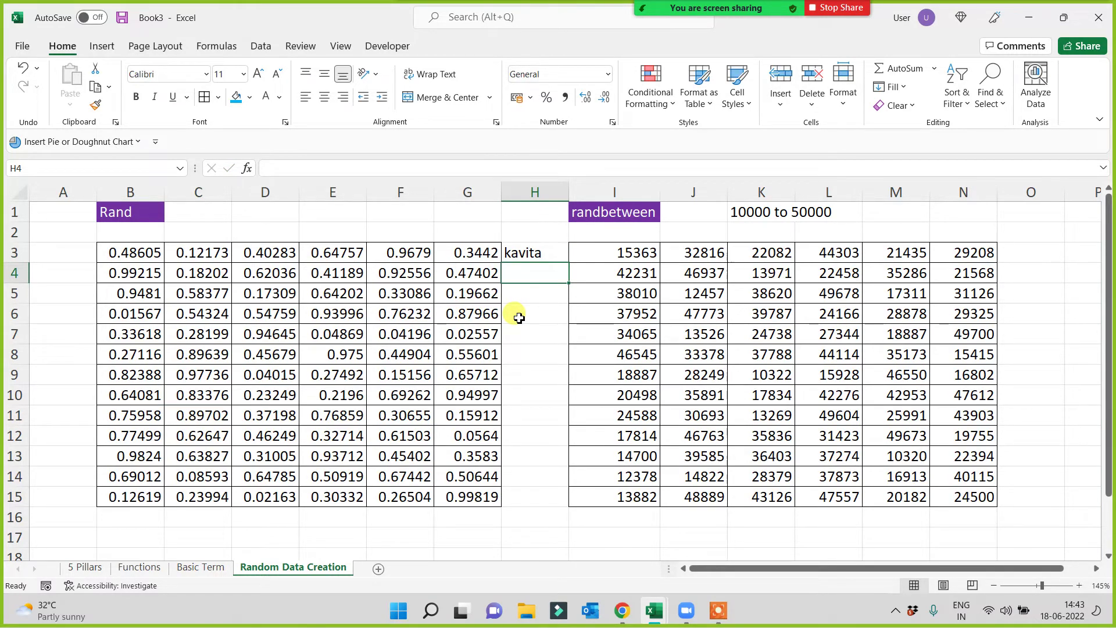
pyautogui.click(620, 254)
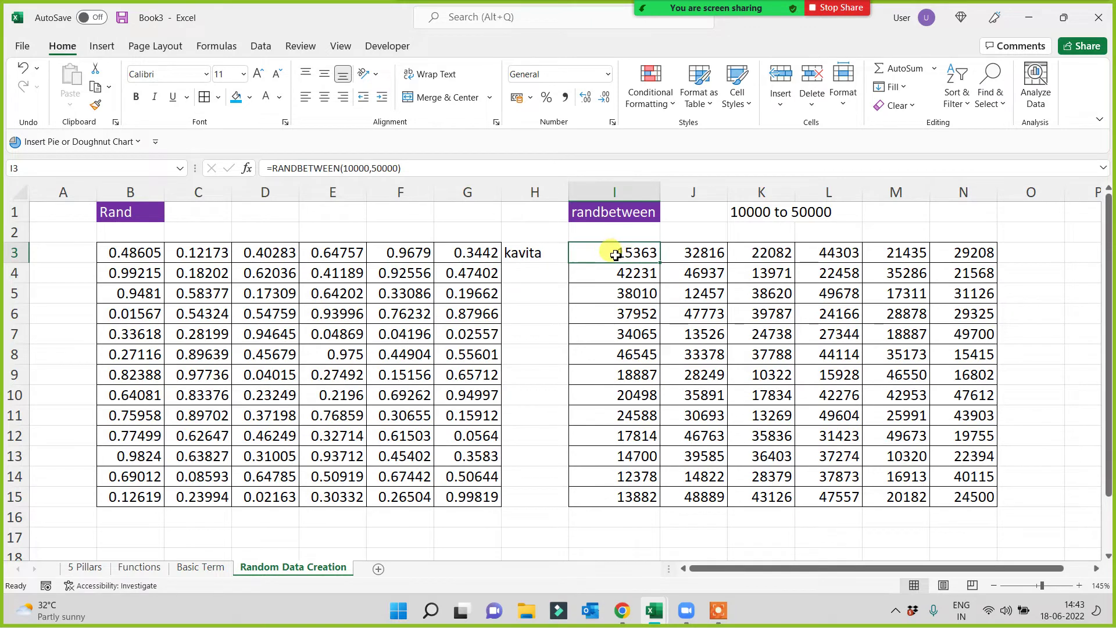
pyautogui.moveTo(615, 255); pyautogui.dragTo(916, 498)
pyautogui.moveTo(619, 395); pyautogui.dragTo(584, 452)
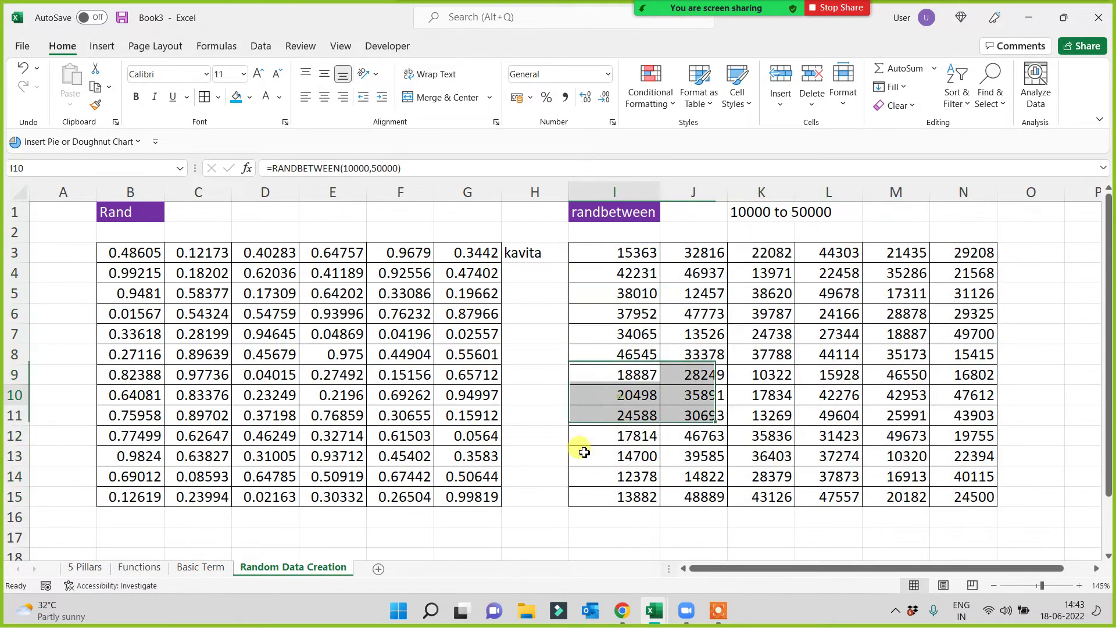
pyautogui.click(619, 399)
# Add a second sample name in H4 and check the RANDBETWEEN formulas in I10 and I3
pyautogui.click(542, 275)
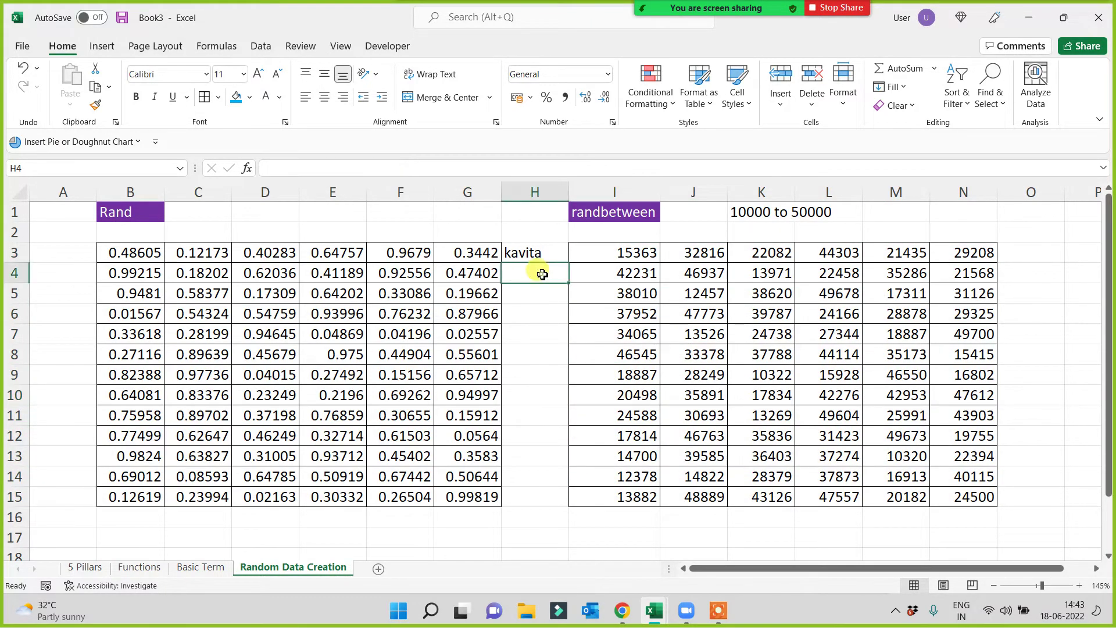
pyautogui.write('diya')
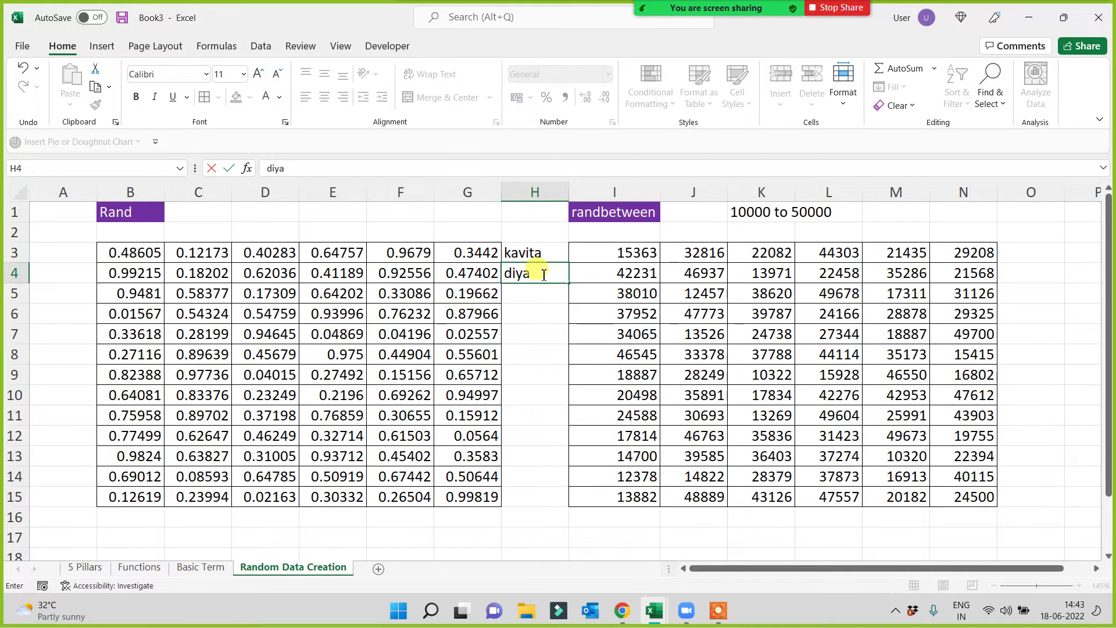
pyautogui.press('Return')
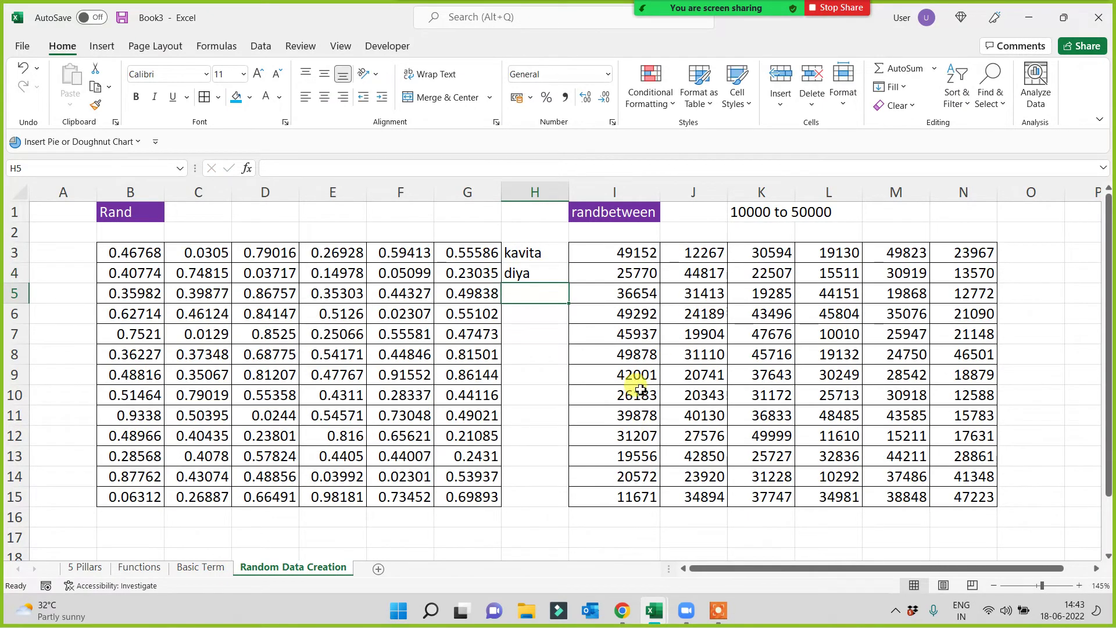
pyautogui.click(640, 390)
pyautogui.click(625, 253)
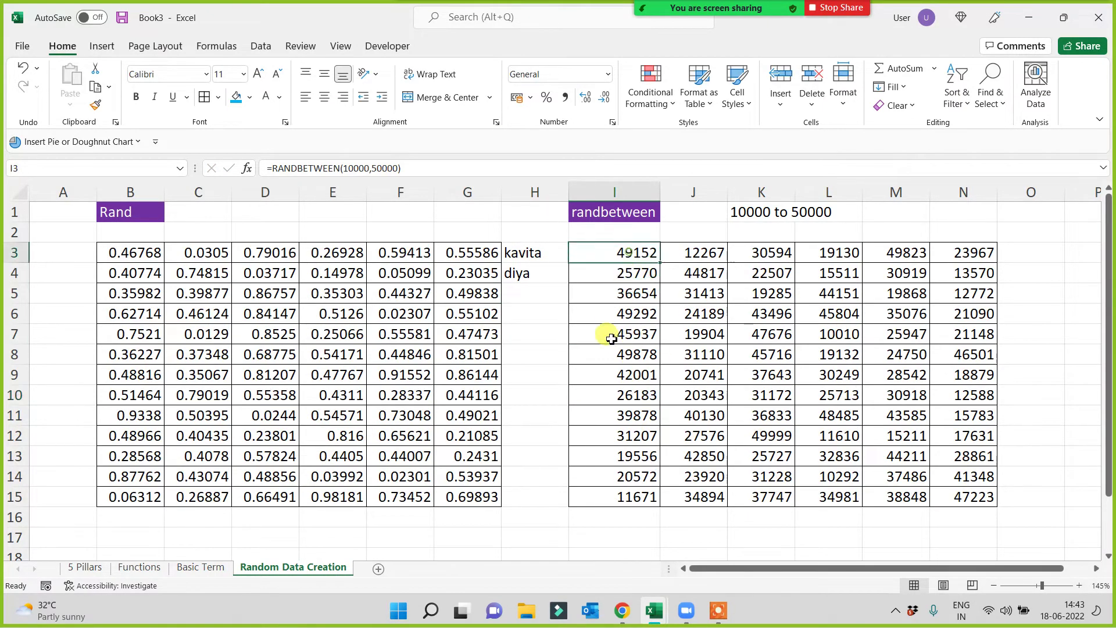
# Enter a third sample name in H5, then delete all names from column H
pyautogui.click(530, 290)
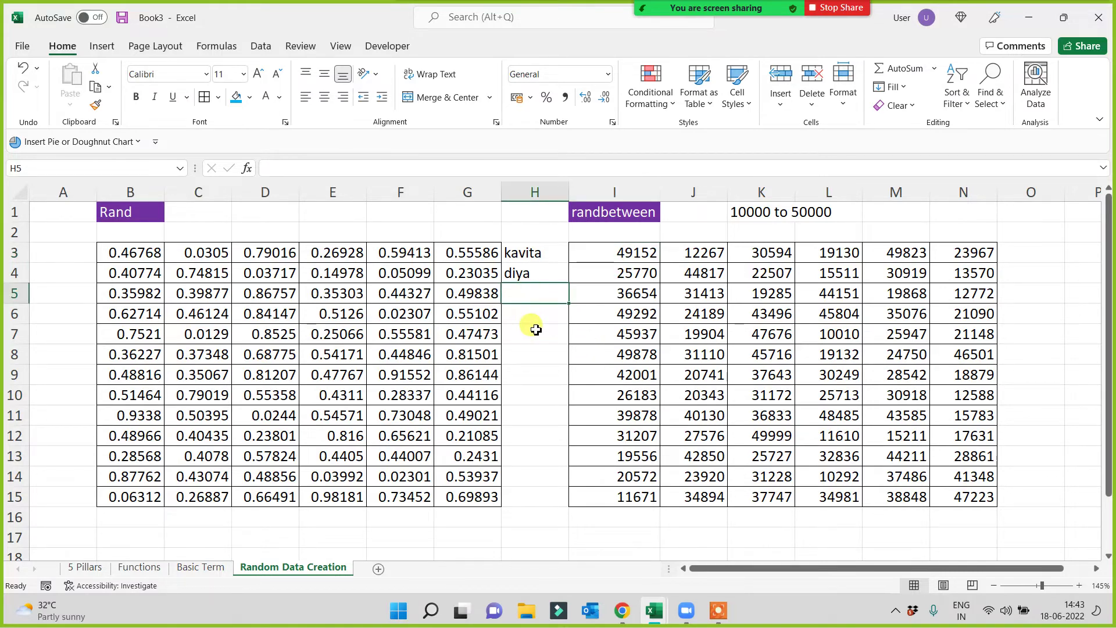
pyautogui.write('brajesh')
pyautogui.press('Return')
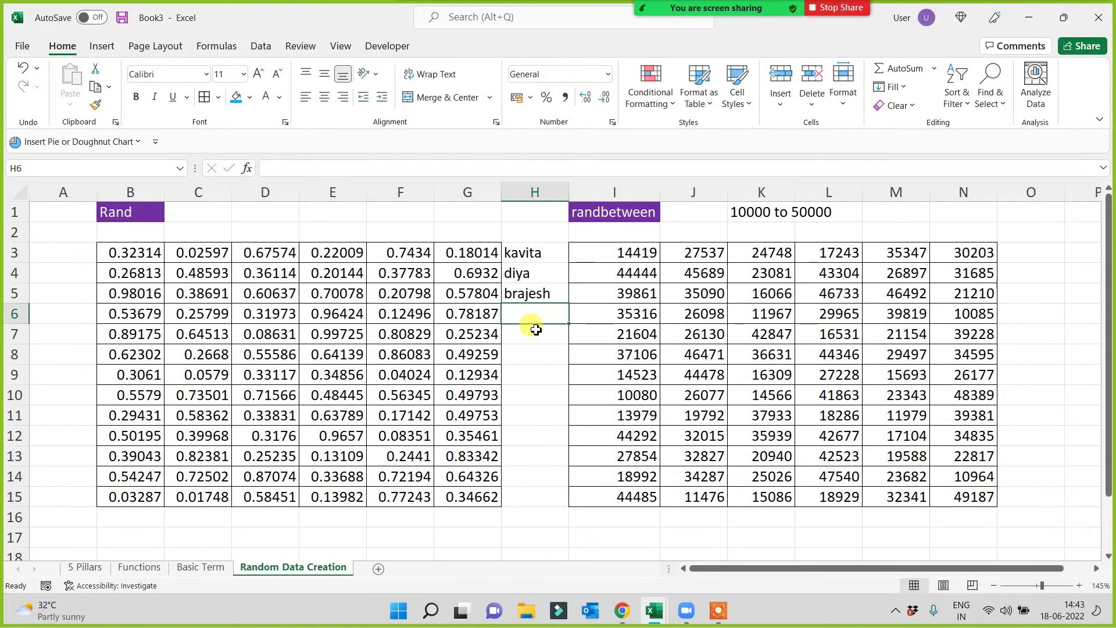
pyautogui.moveTo(537, 251); pyautogui.dragTo(534, 353)
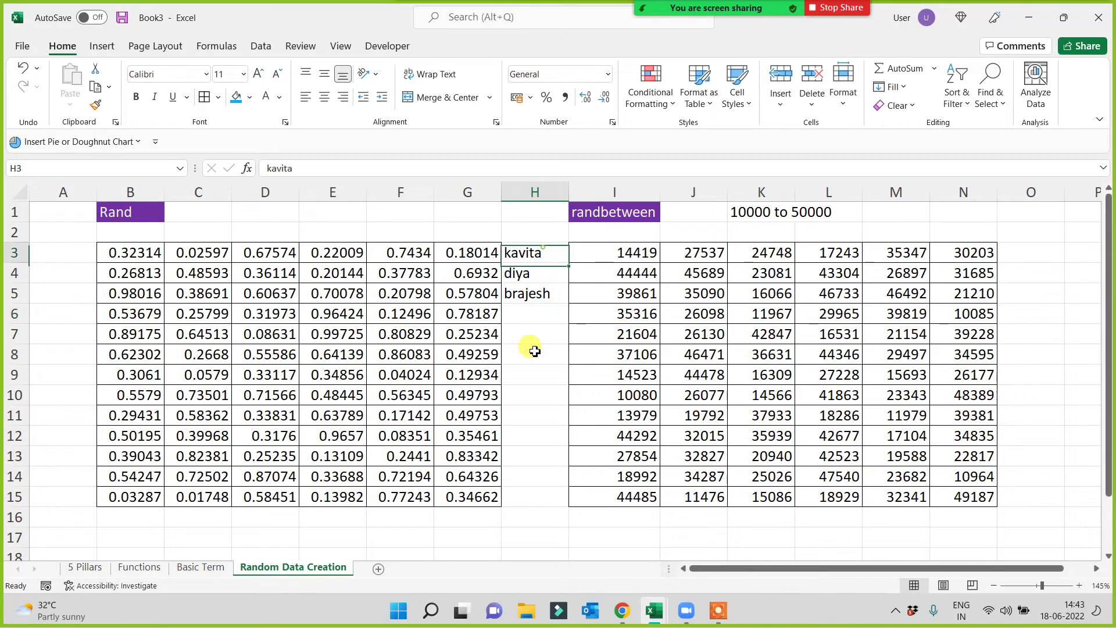
pyautogui.press('Delete')
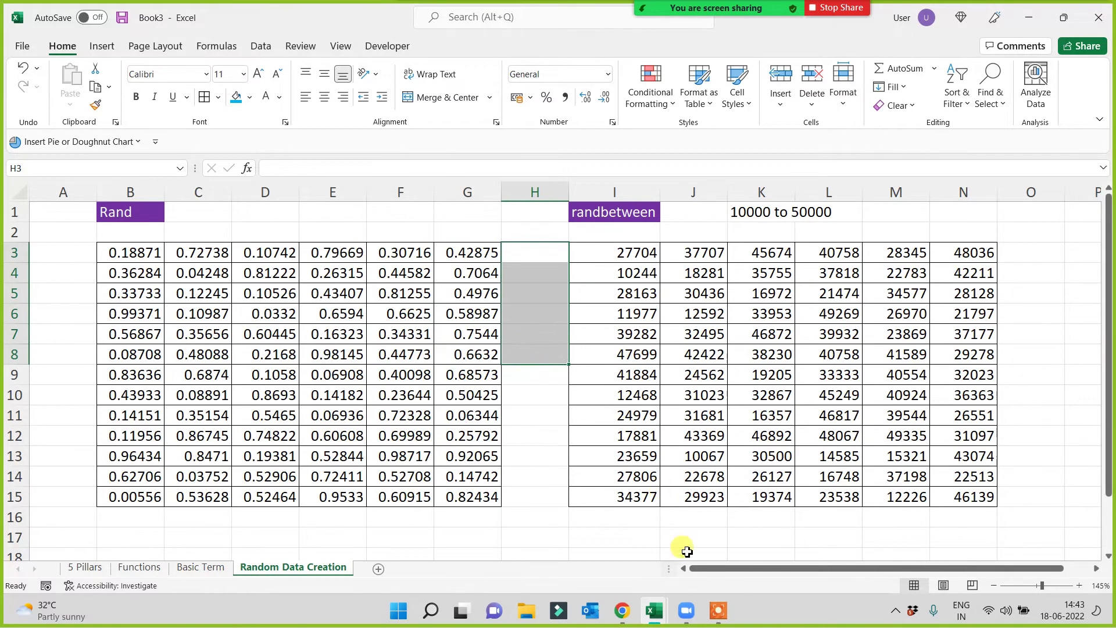
# Type a test entry 'sfd' in column H and delete it so the RAND and RANDBETWEEN grids recalculate
pyautogui.click(718, 612)
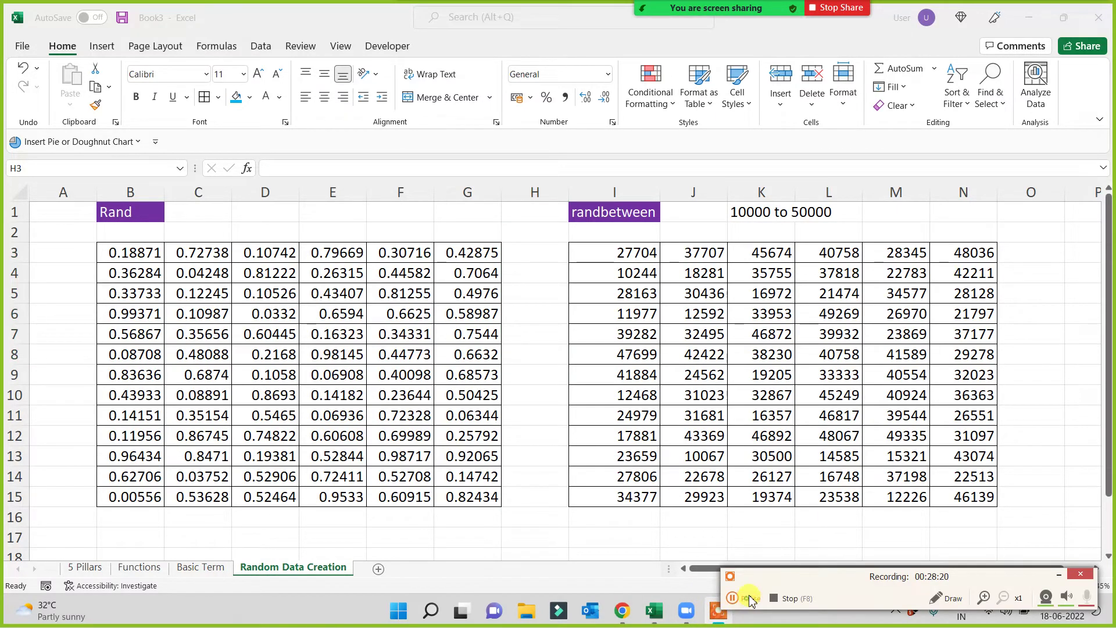
pyautogui.click(548, 254)
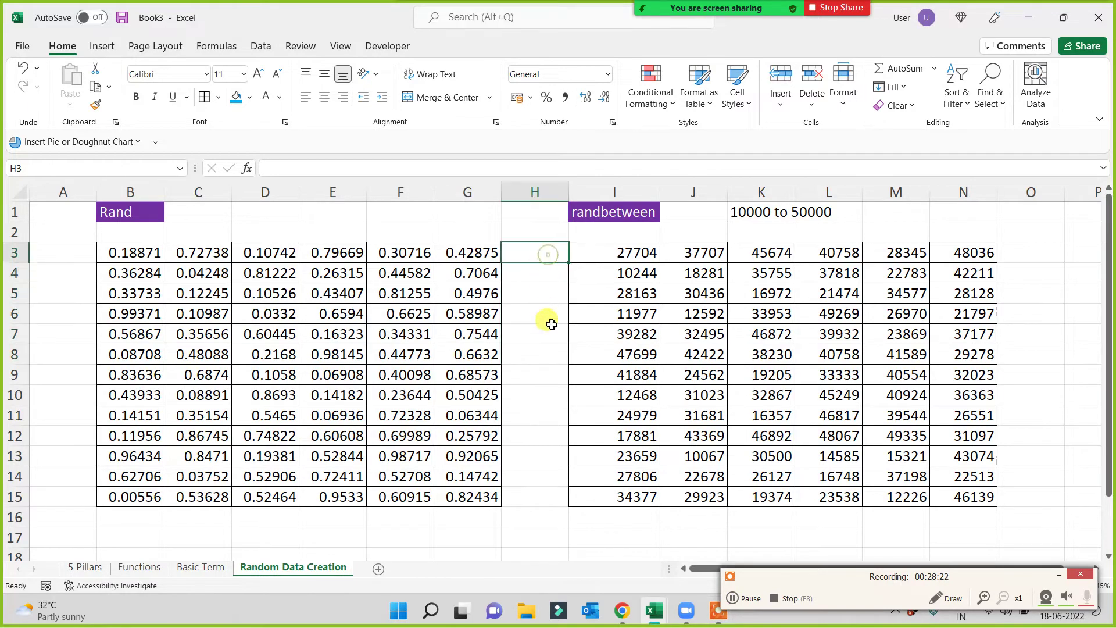
pyautogui.click(541, 289)
pyautogui.write('sfd')
pyautogui.click(535, 396)
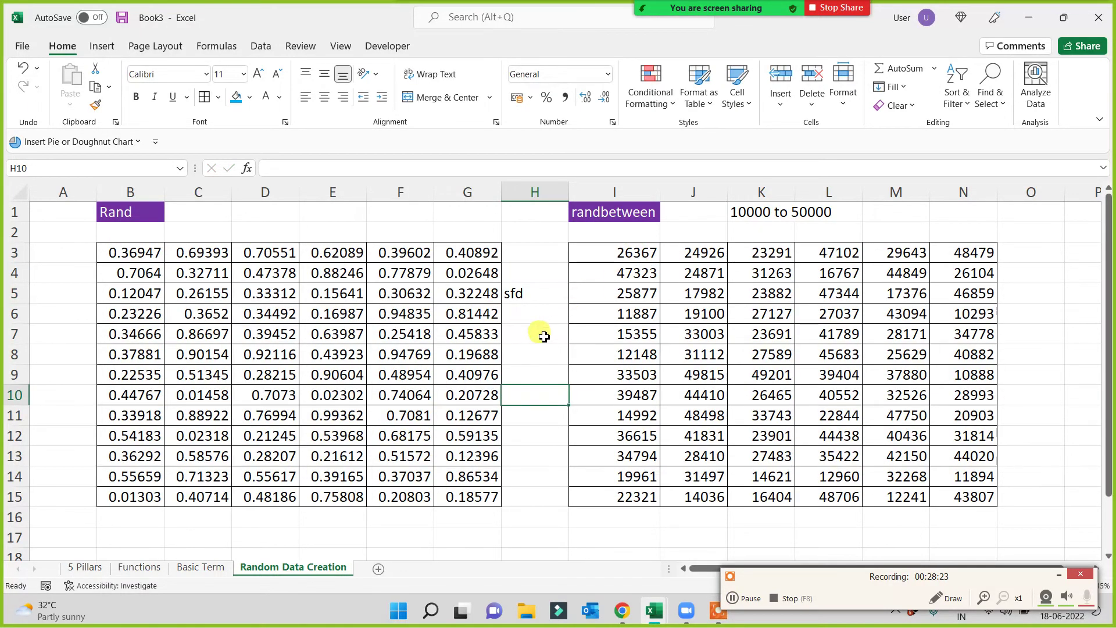
pyautogui.moveTo(526, 272); pyautogui.dragTo(529, 372)
pyautogui.press('Delete')
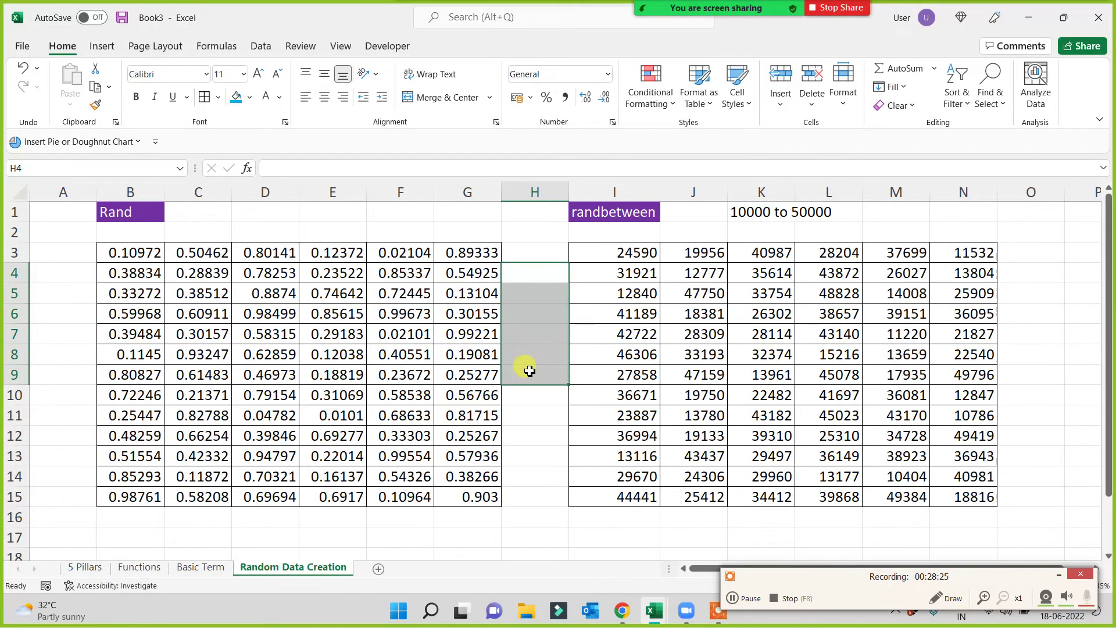
pyautogui.click(528, 337)
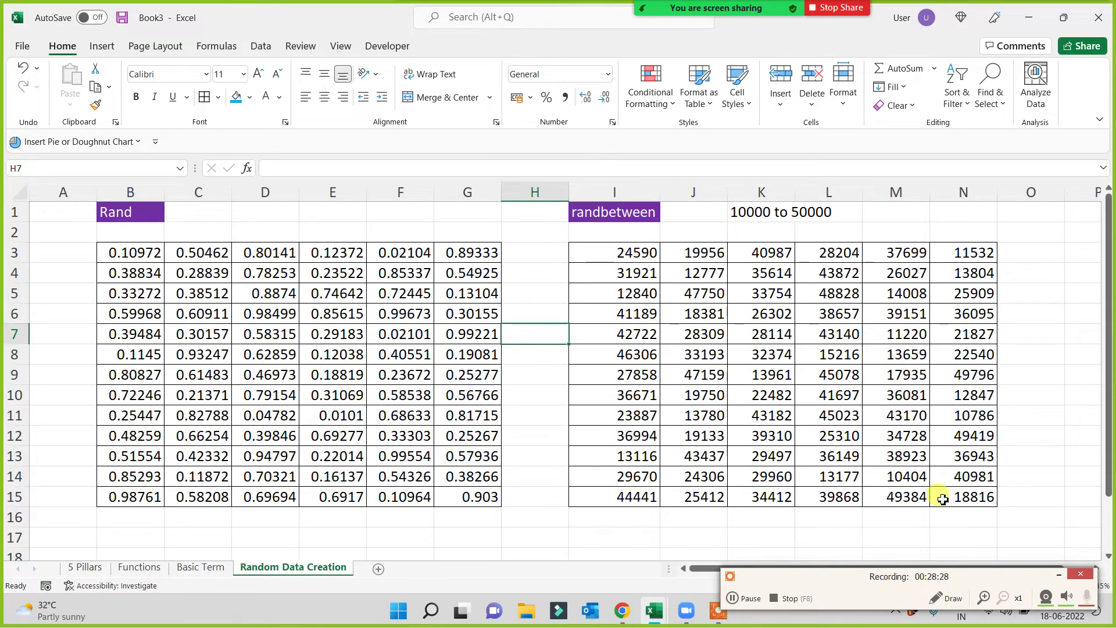
pyautogui.click(1058, 576)
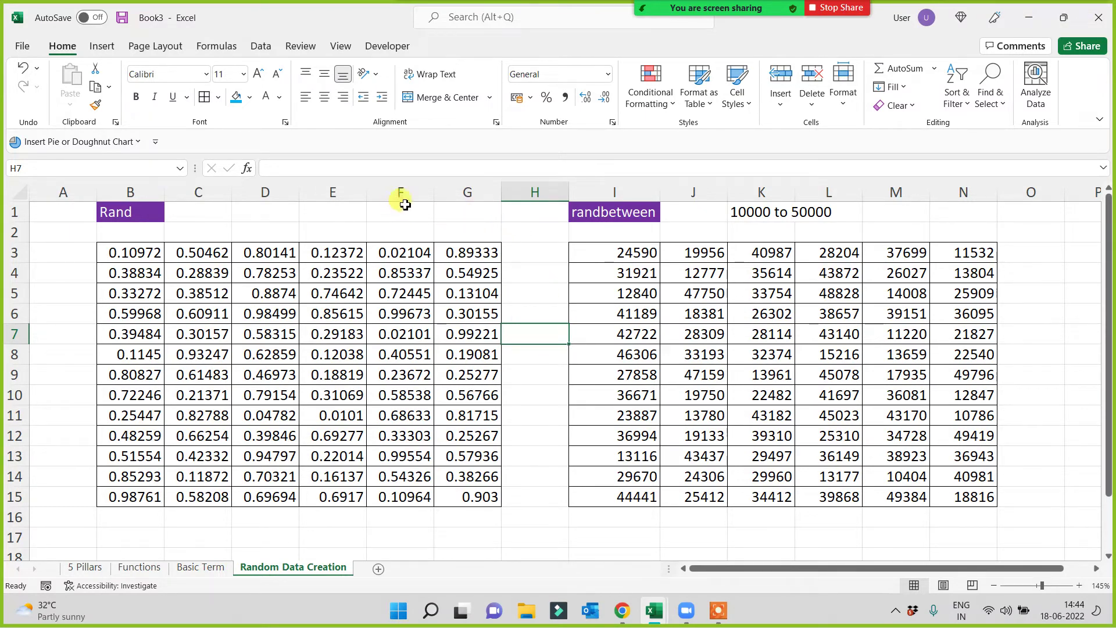
# Merge F1:G2 and enter a vertically centred 'OTP' heading enlarged to 24 pt
pyautogui.moveTo(405, 205); pyautogui.dragTo(488, 228)
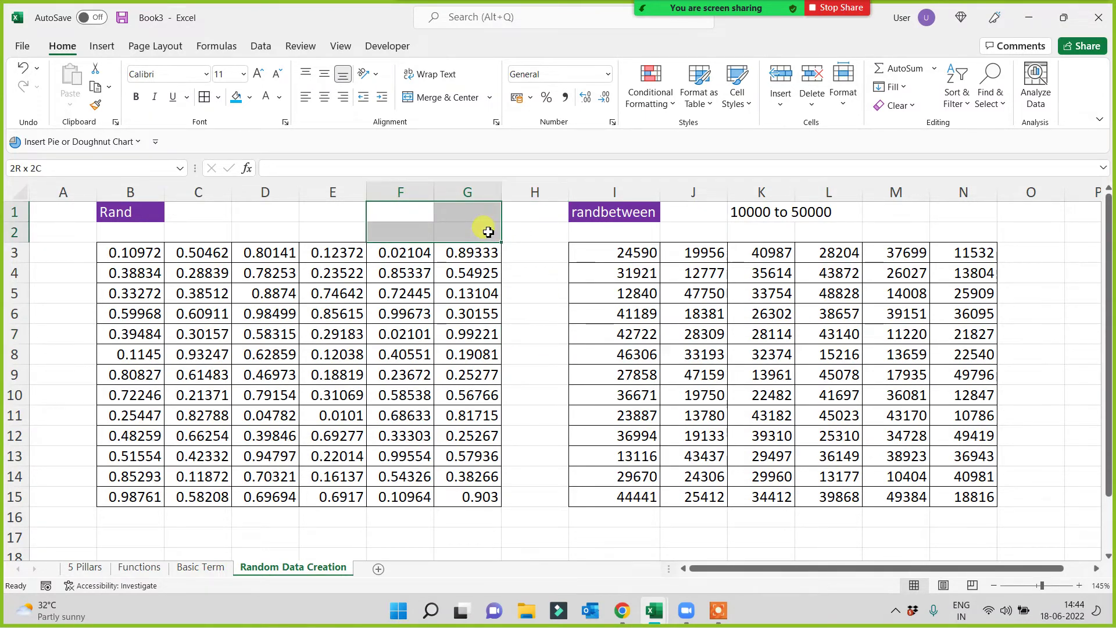
pyautogui.click(446, 98)
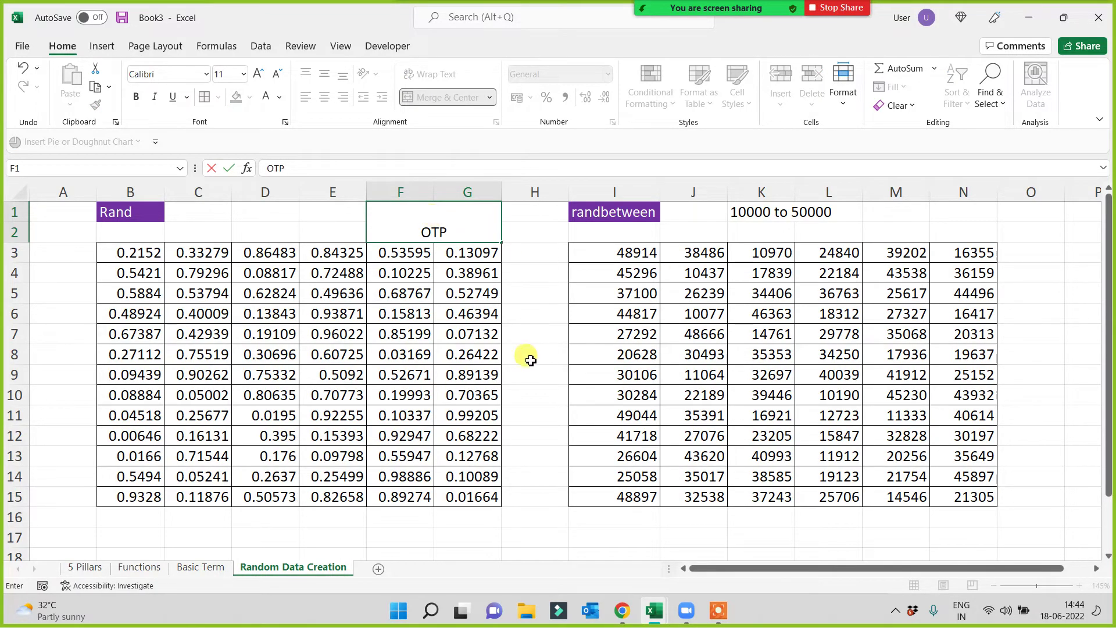
pyautogui.hotkey('ctrl', 'Return')
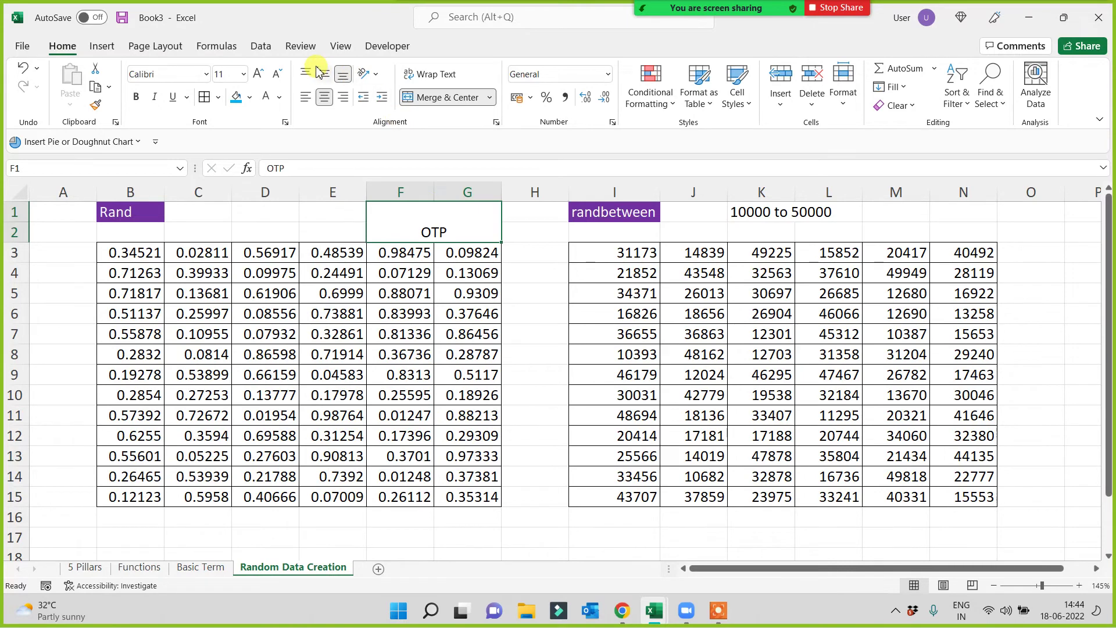
pyautogui.click(324, 73)
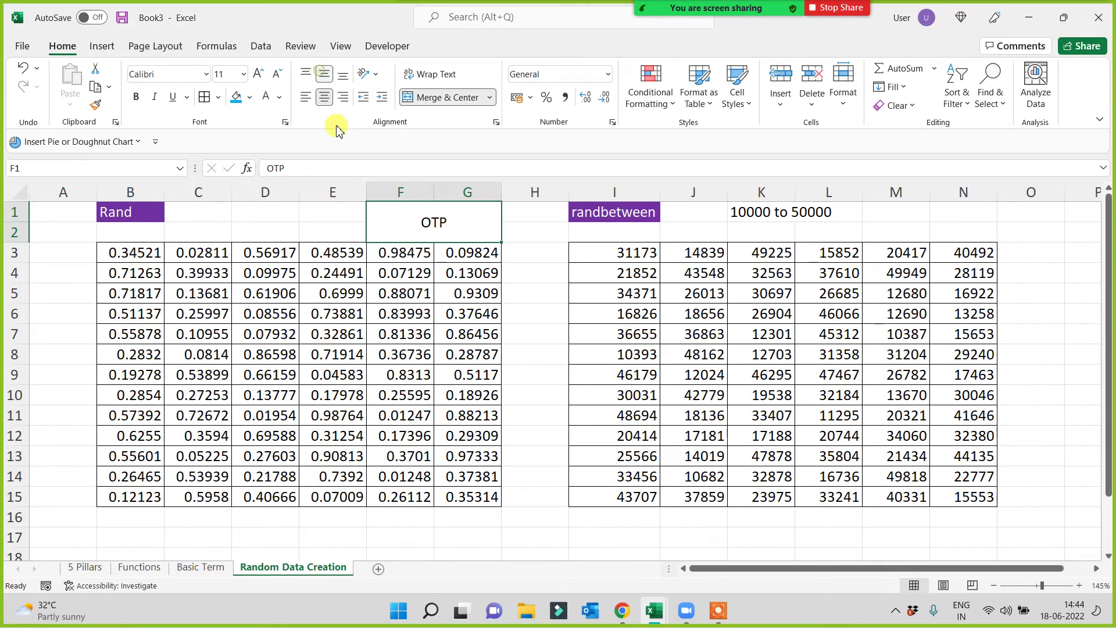
pyautogui.click(259, 74)
pyautogui.click(258, 74)
pyautogui.click(259, 74)
pyautogui.click(259, 74)
pyautogui.click(258, 74)
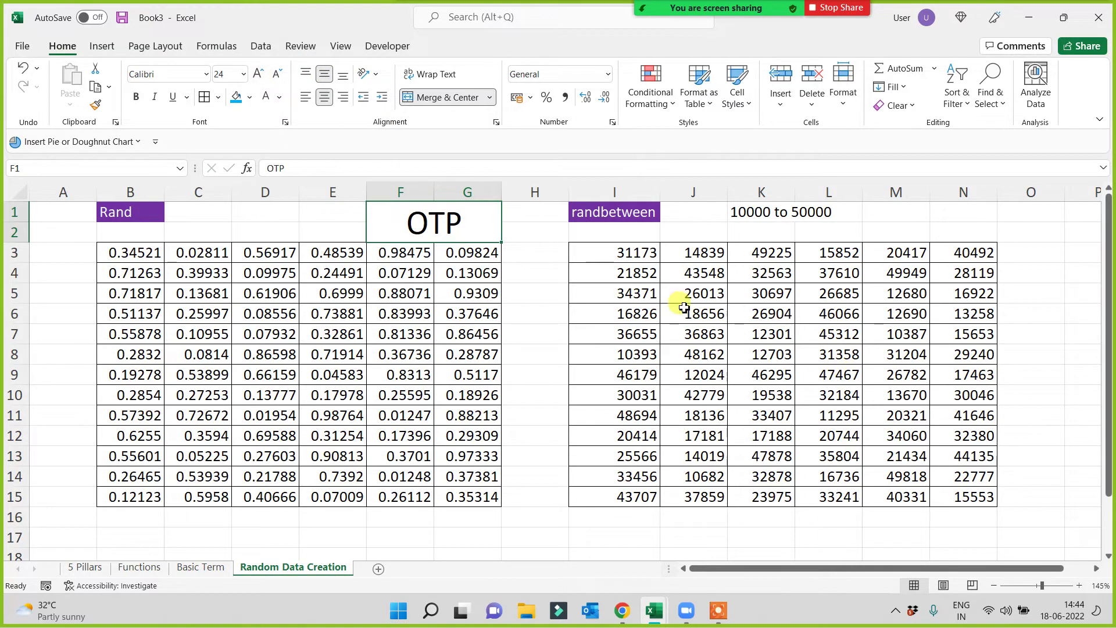
# Give the merged OTP header cell a blue fill
pyautogui.click(594, 219)
pyautogui.click(435, 224)
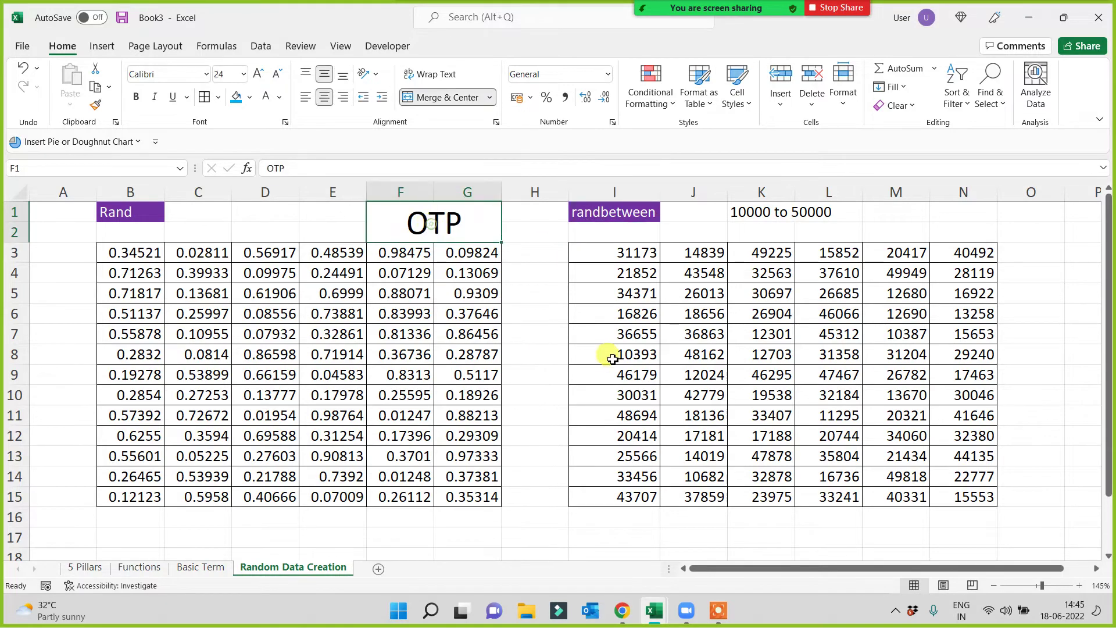
pyautogui.click(249, 97)
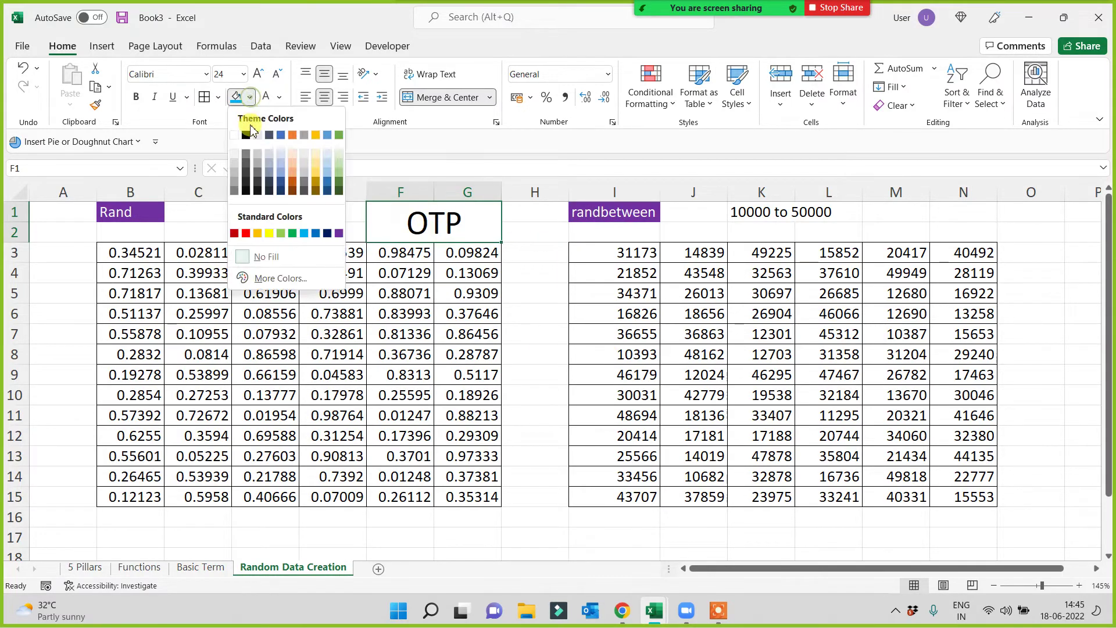
pyautogui.click(303, 233)
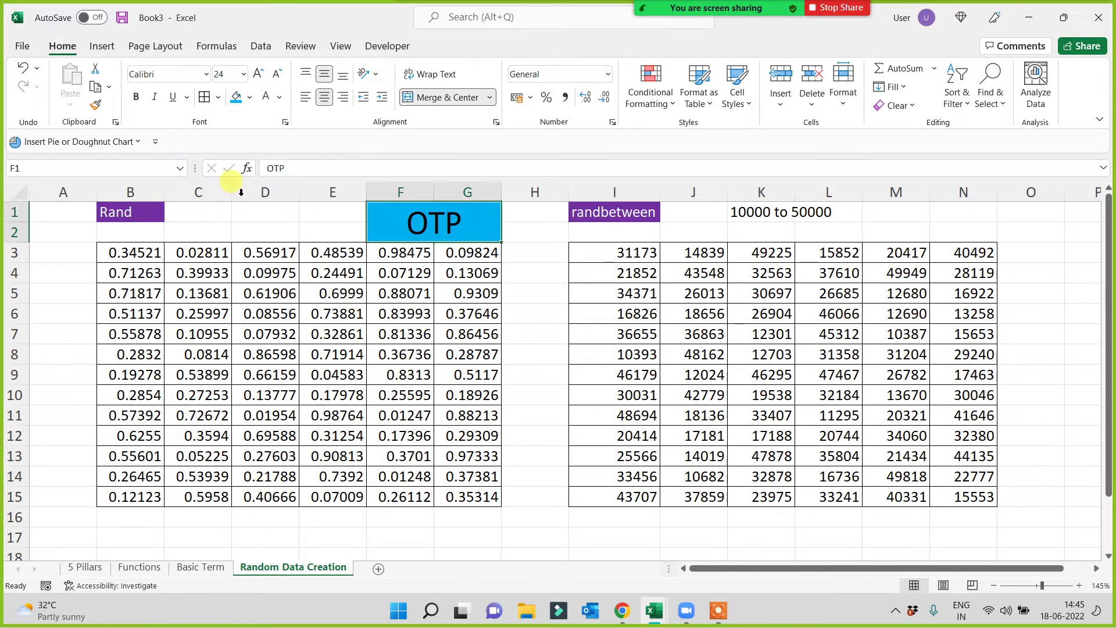
# Highlight the first RANDBETWEEN value in I3 with a yellow fill
pyautogui.click(521, 298)
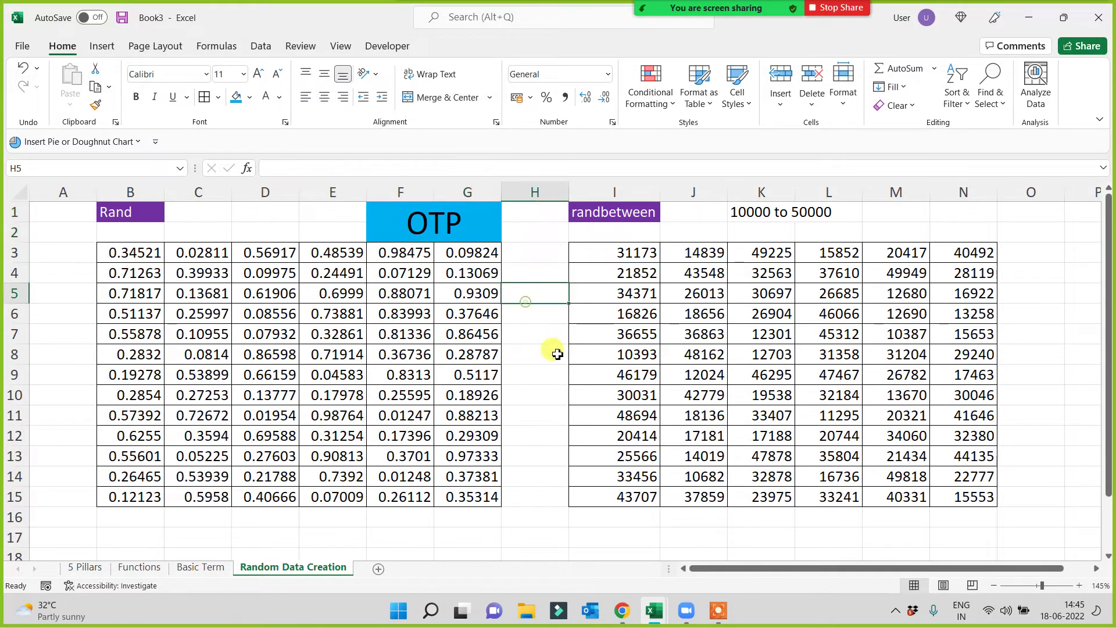
pyautogui.click(620, 249)
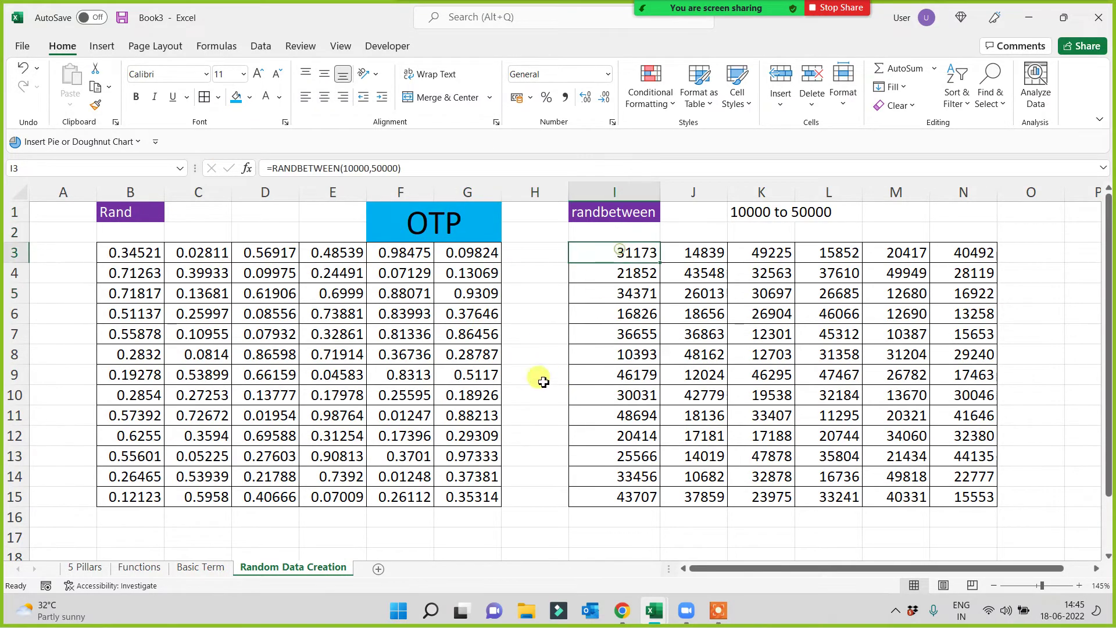
pyautogui.click(459, 223)
pyautogui.click(582, 253)
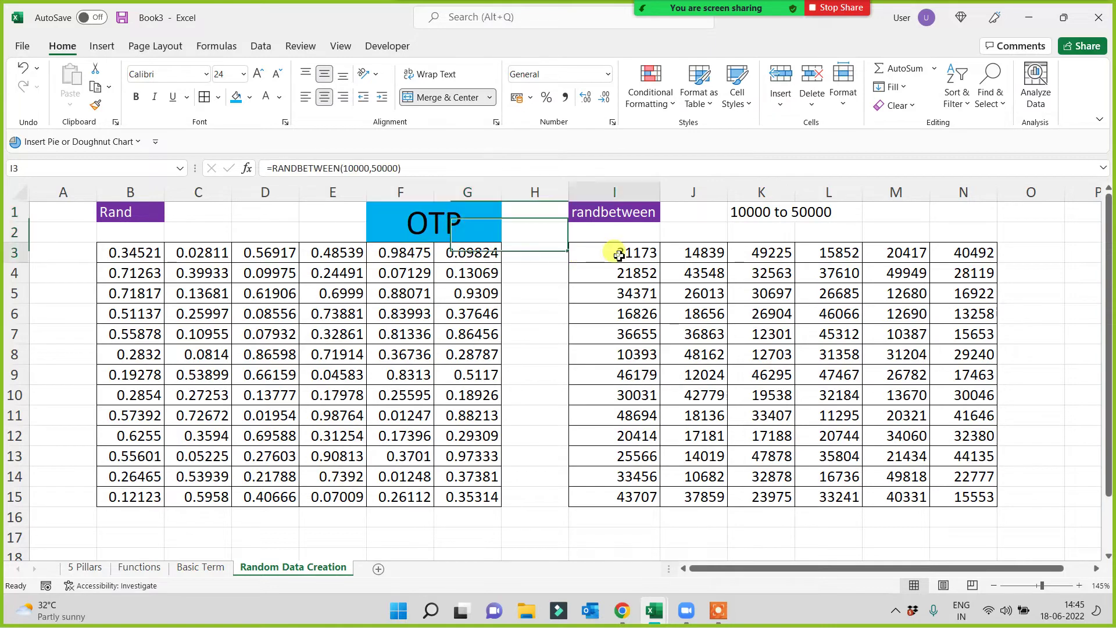
pyautogui.click(536, 247)
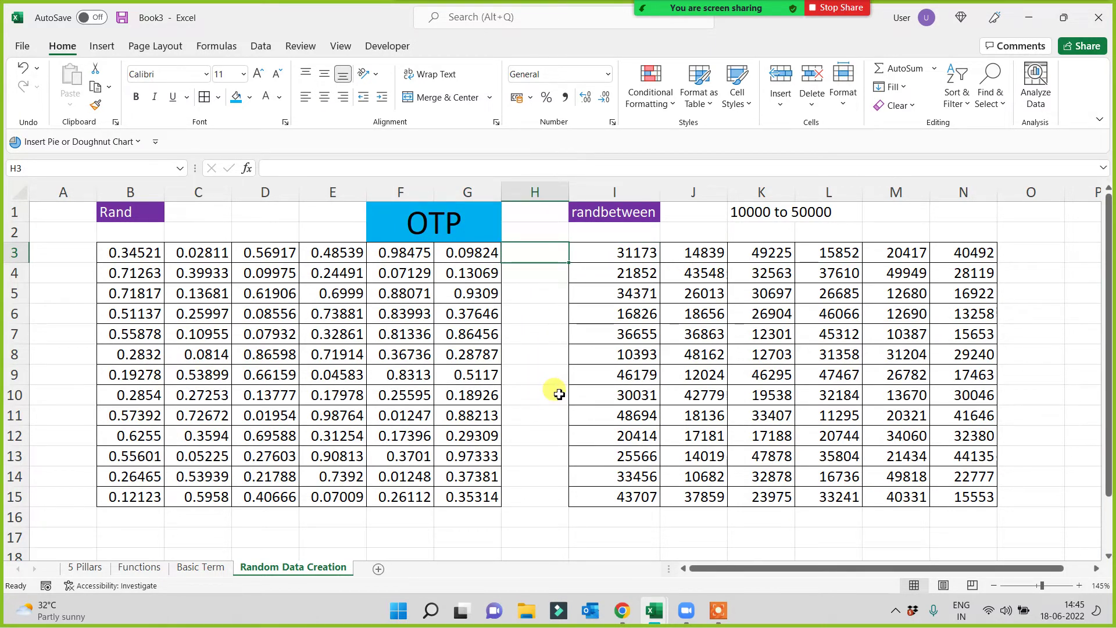
pyautogui.click(613, 257)
pyautogui.click(249, 98)
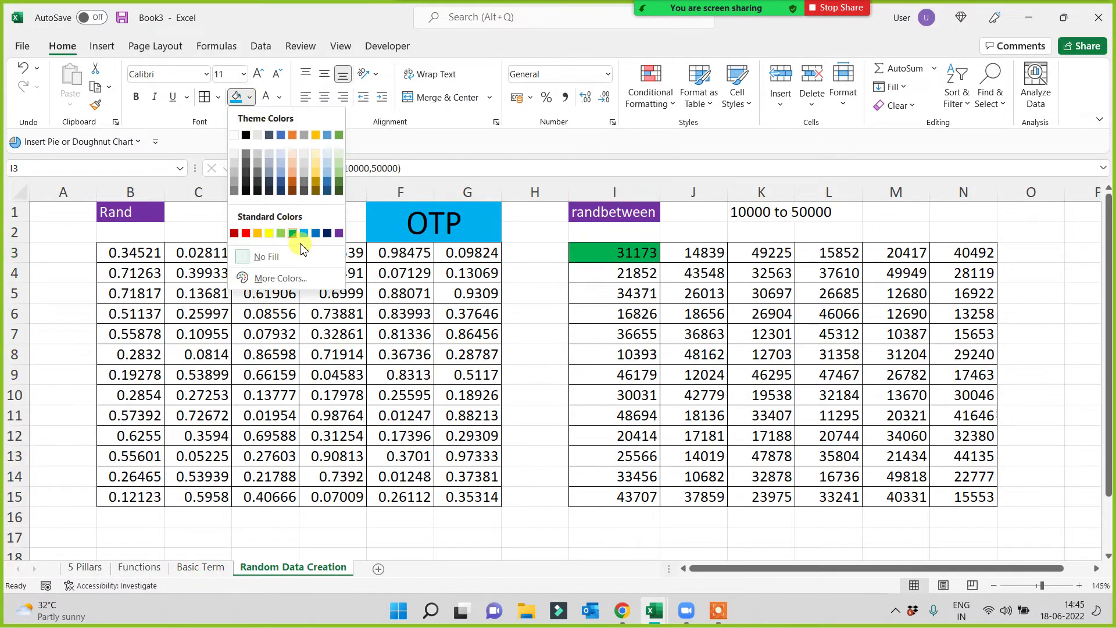
pyautogui.click(270, 233)
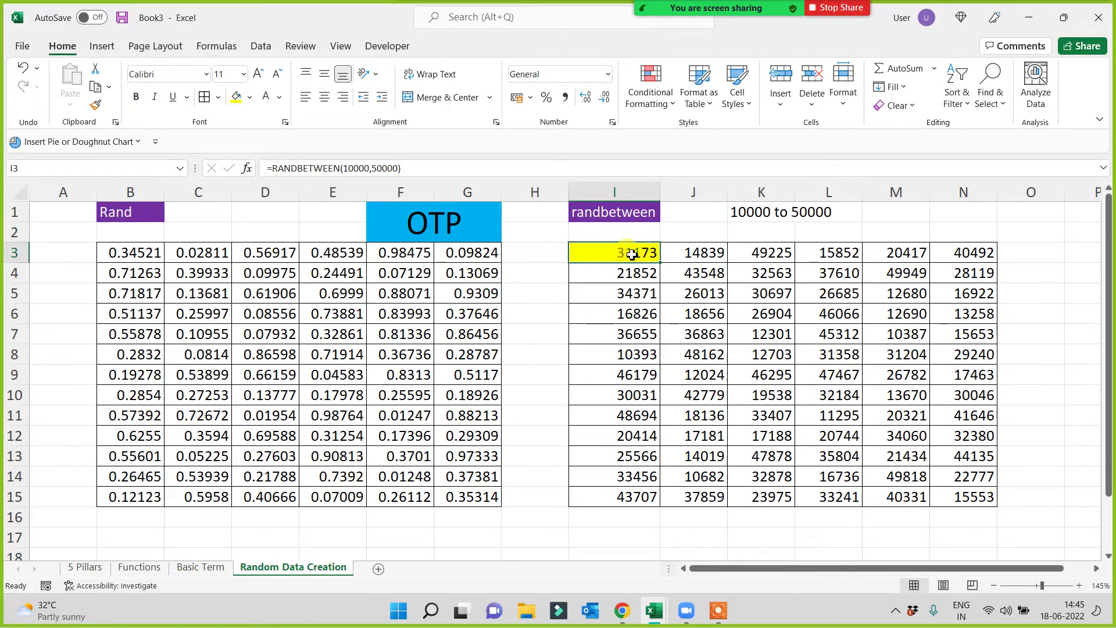
pyautogui.click(610, 515)
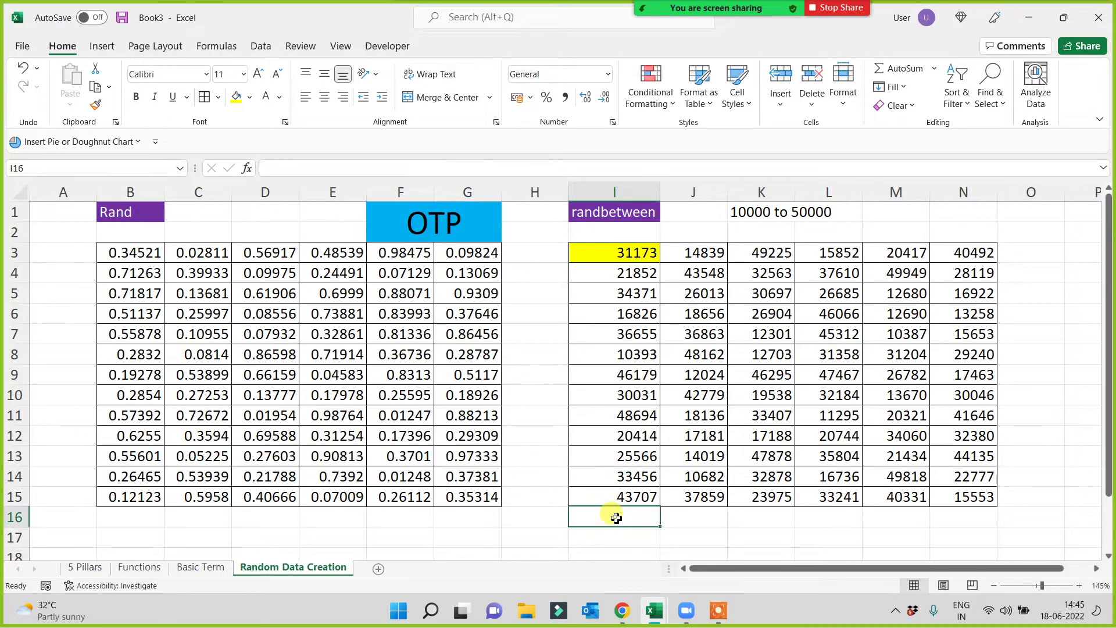
pyautogui.click(620, 255)
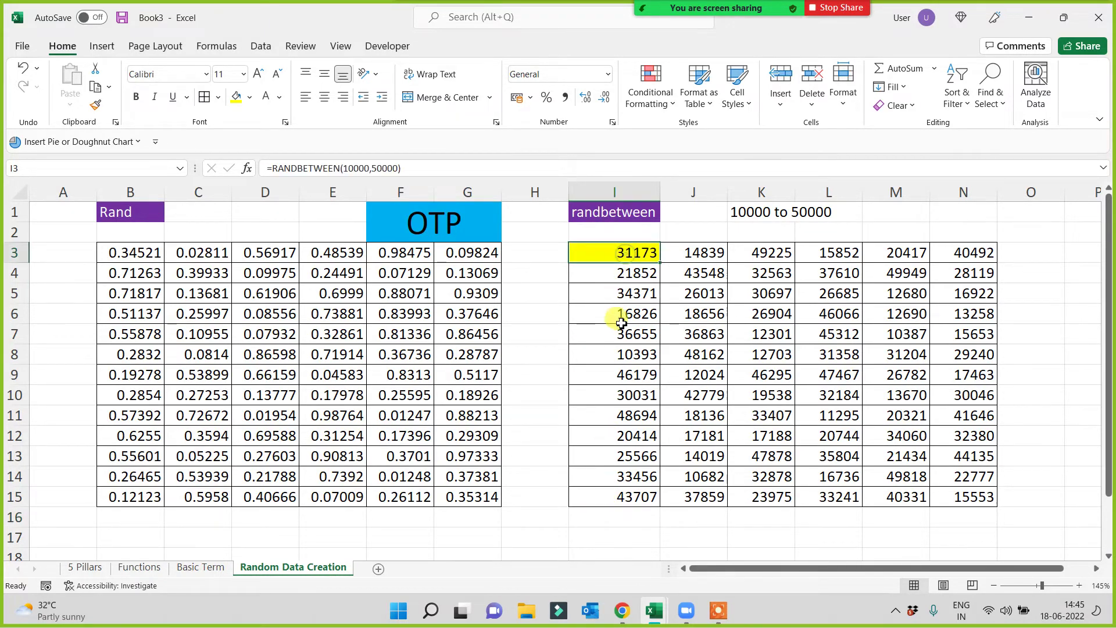
pyautogui.click(621, 522)
pyautogui.click(604, 254)
# Enter 5000 in H3, recalculating both random grids
pyautogui.click(525, 251)
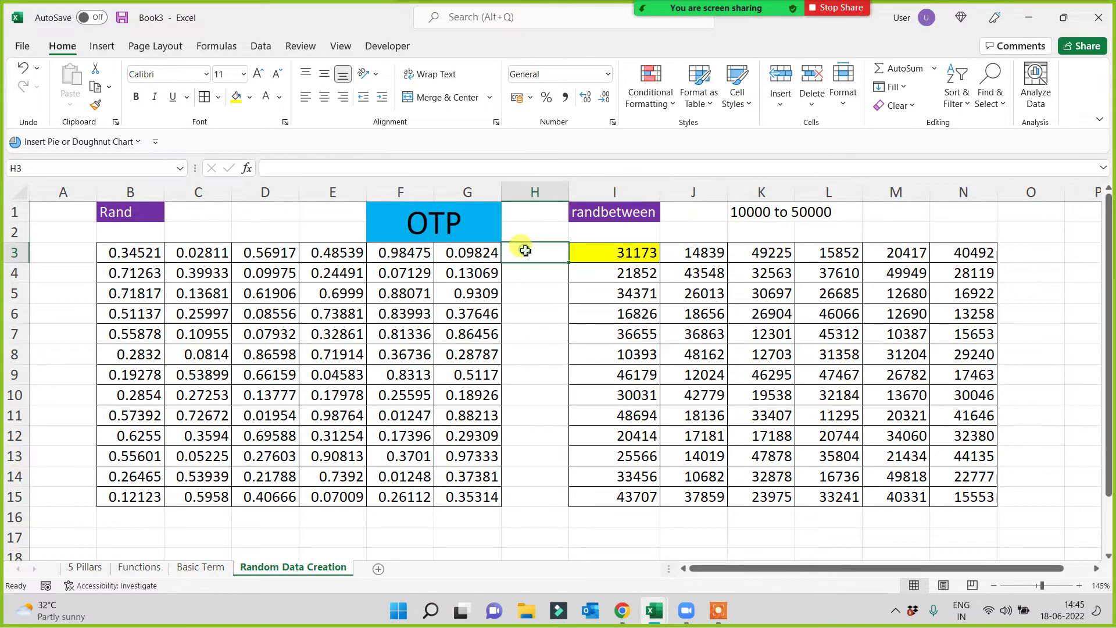
pyautogui.write('5000')
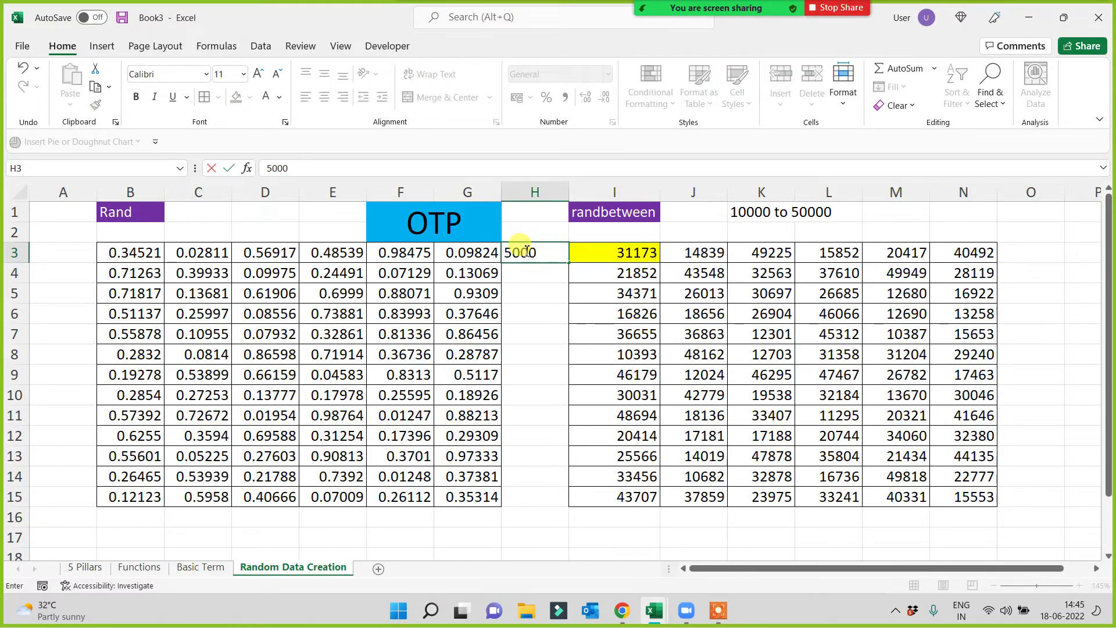
pyautogui.press('Return')
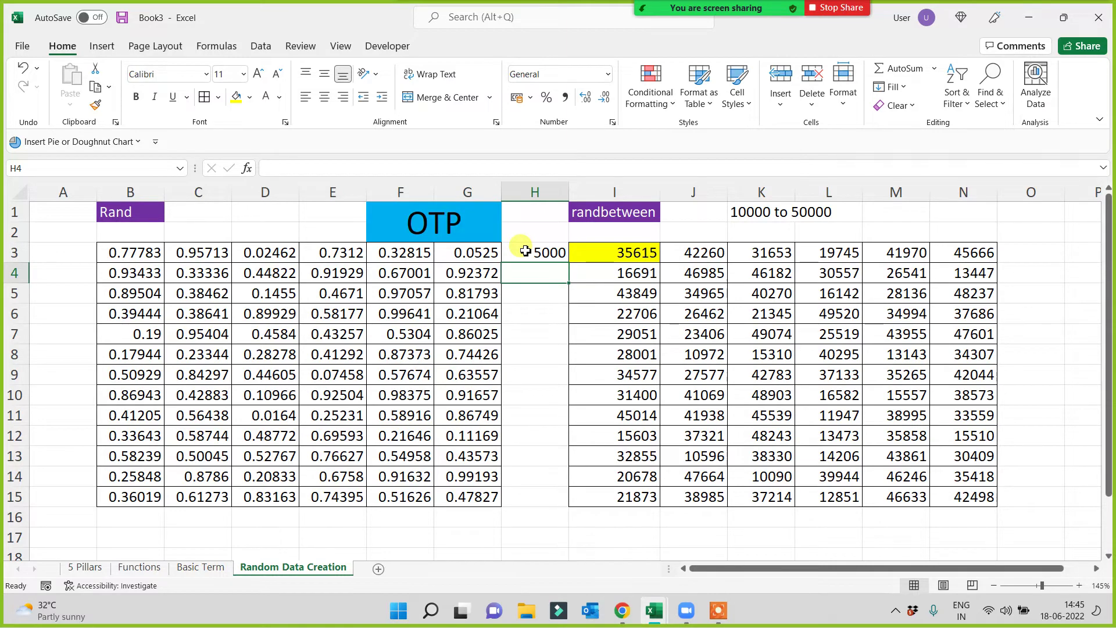
# Enter 2000, 10 and 1 into H4, H5 and H6 below 5000
pyautogui.write('2000')
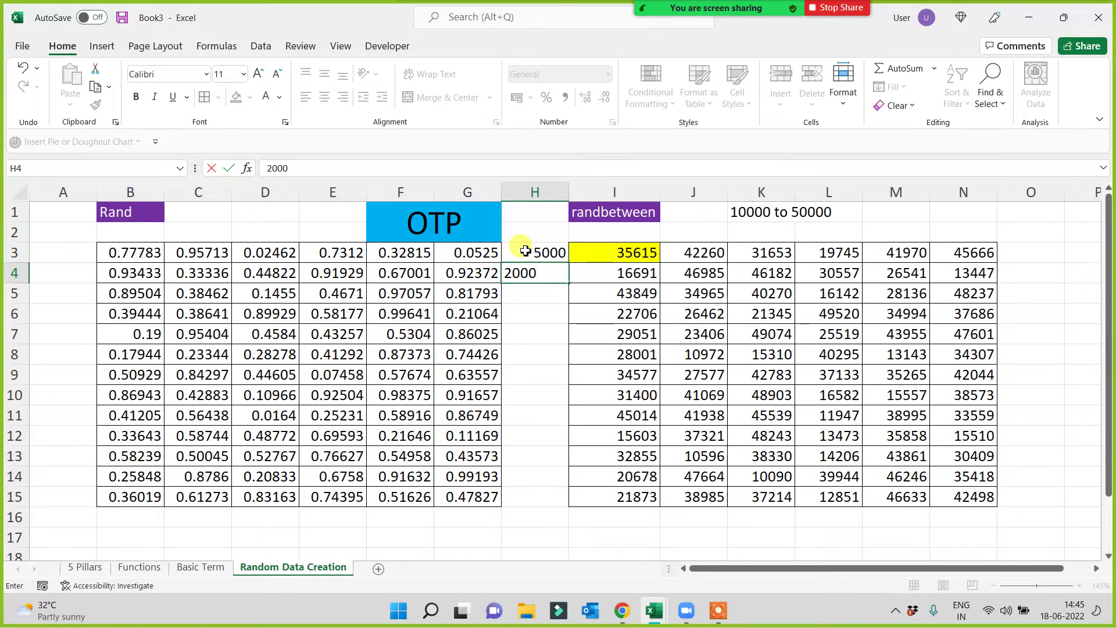
pyautogui.press('Return')
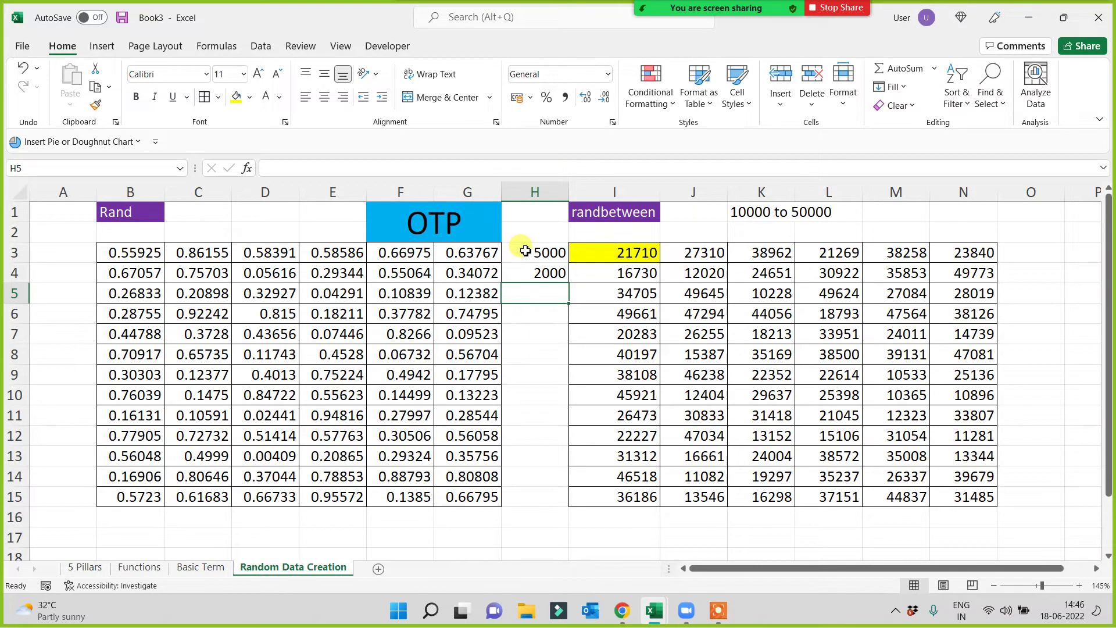
pyautogui.write('10')
pyautogui.press('Return')
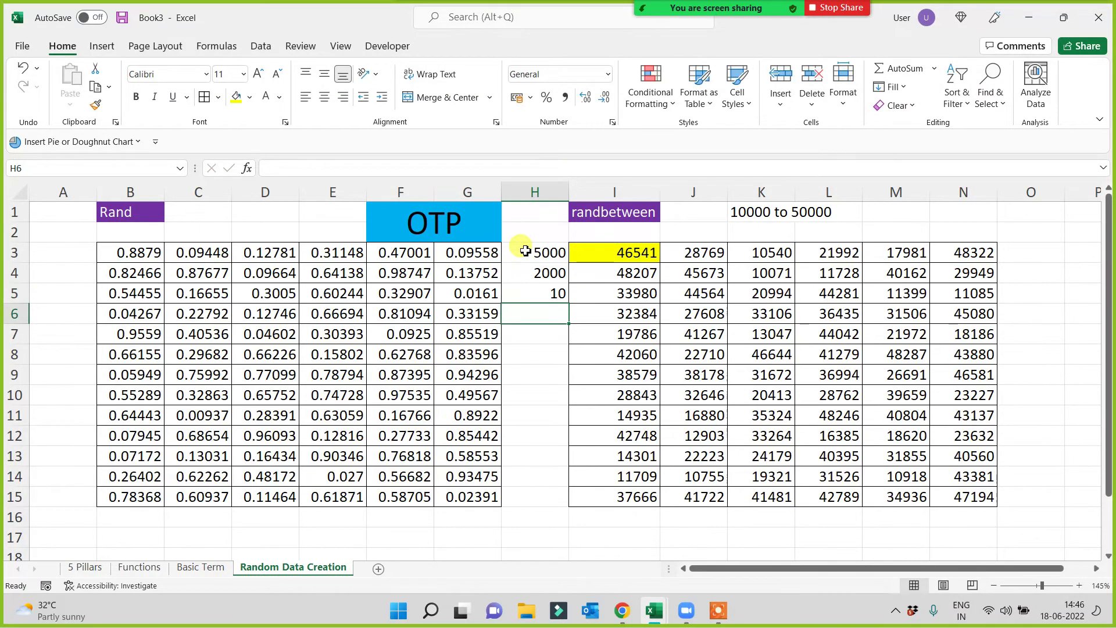
pyautogui.write('1')
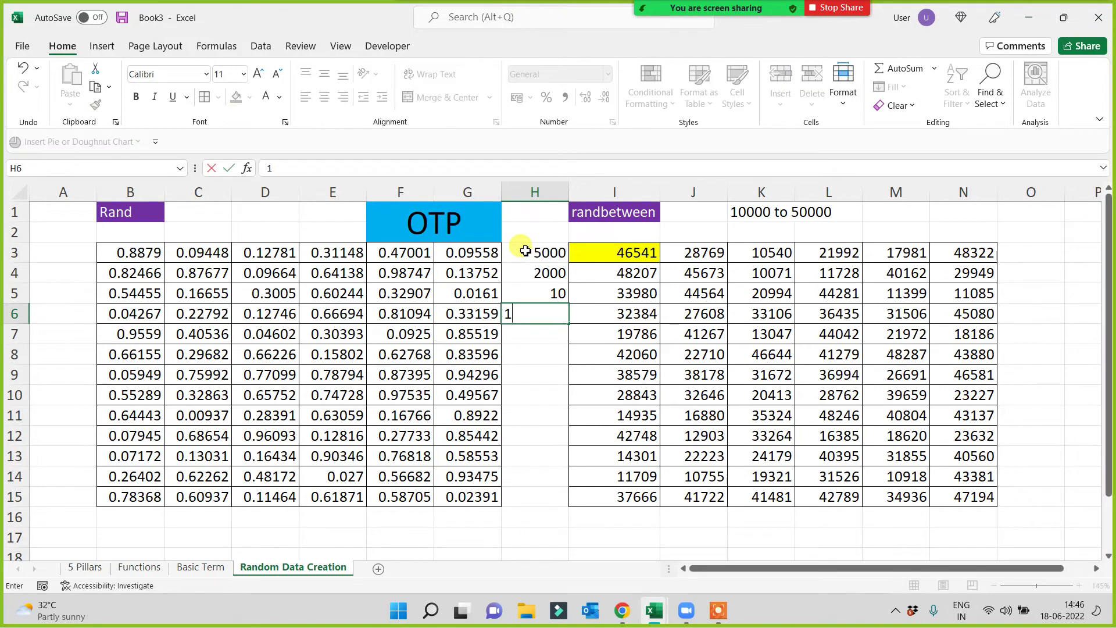
pyautogui.press('Return')
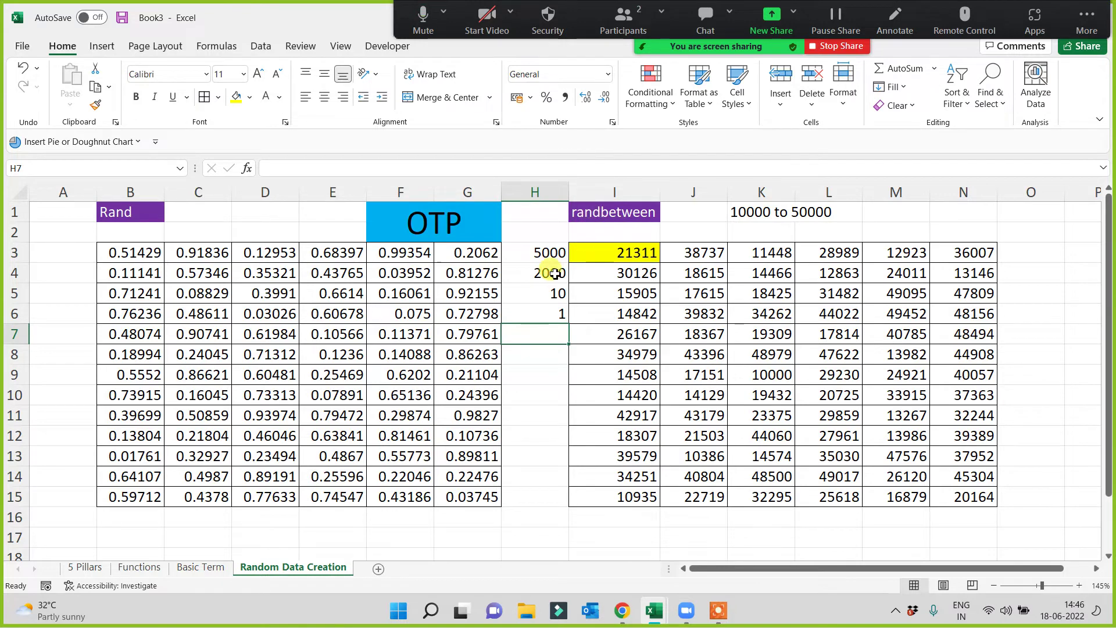
# Review the column H values and the RAND and RANDBETWEEN formulas in F3 and I3
pyautogui.moveTo(536, 250); pyautogui.dragTo(543, 331)
pyautogui.click(526, 431)
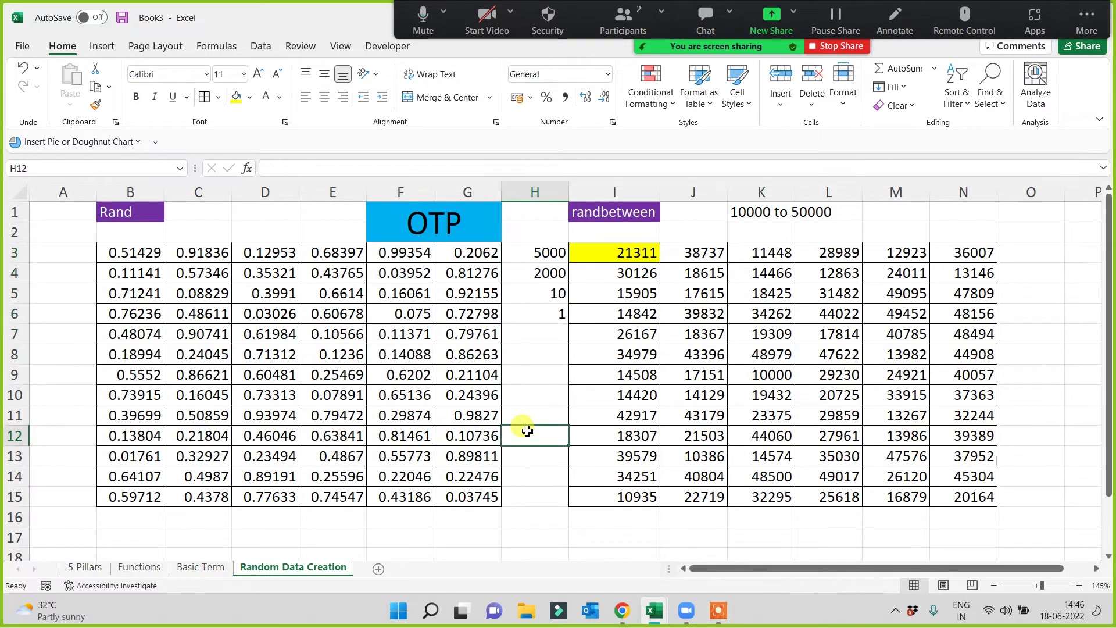
pyautogui.click(378, 250)
pyautogui.click(638, 253)
pyautogui.click(526, 368)
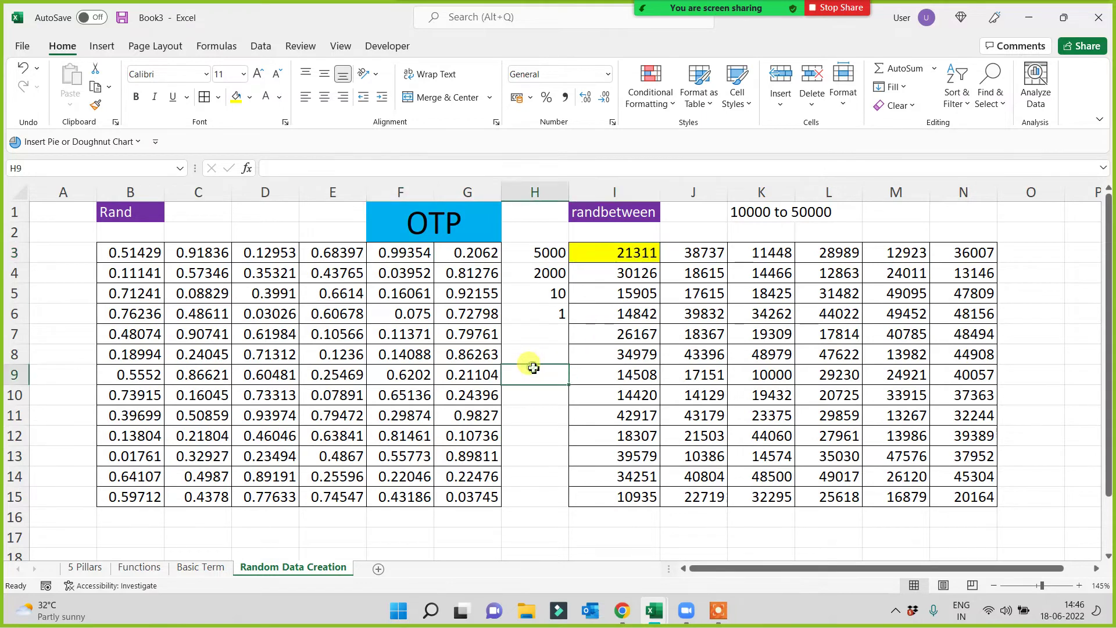
pyautogui.click(646, 249)
pyautogui.moveTo(639, 361); pyautogui.dragTo(637, 491)
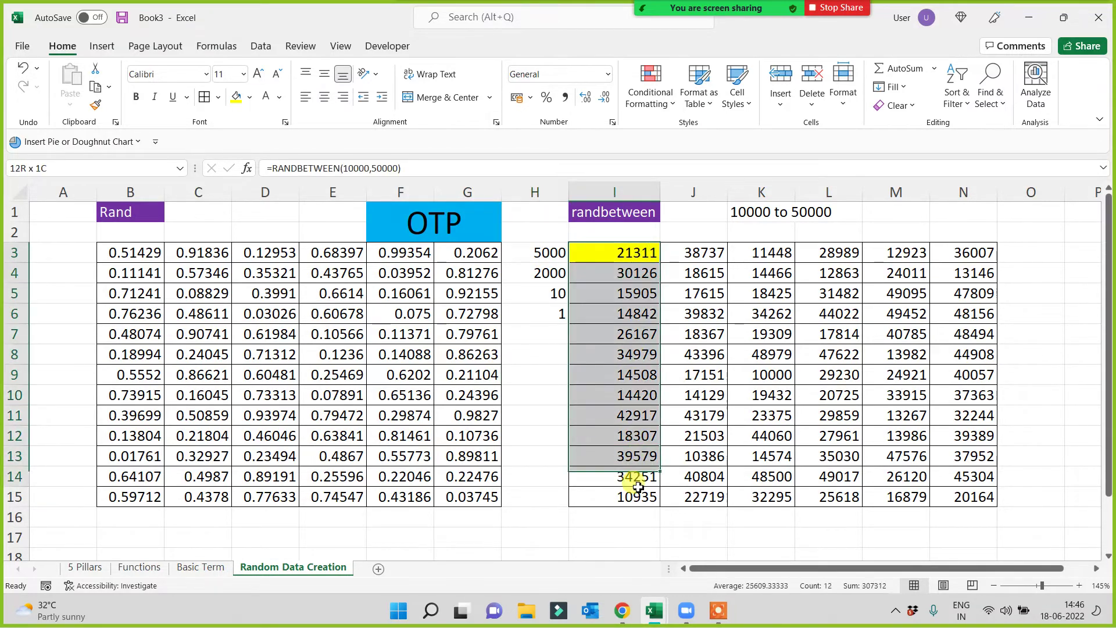
pyautogui.click(523, 368)
# Try sample values 423 and 234 in H10:H11, then delete them
pyautogui.click(523, 401)
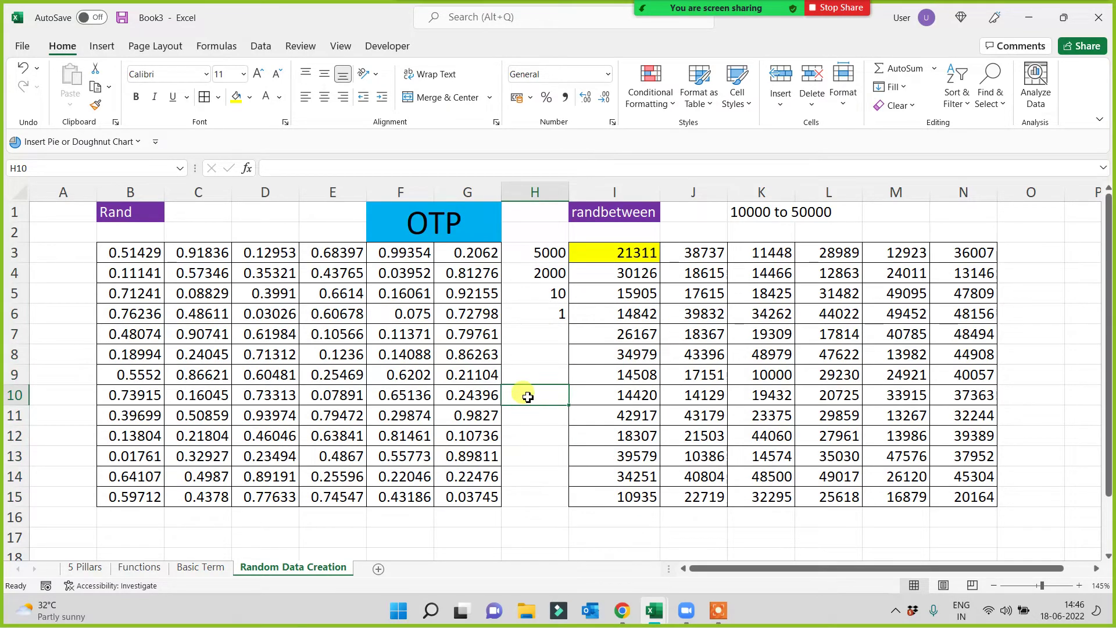
pyautogui.write('423')
pyautogui.press('Return')
pyautogui.write('234')
pyautogui.press('Return')
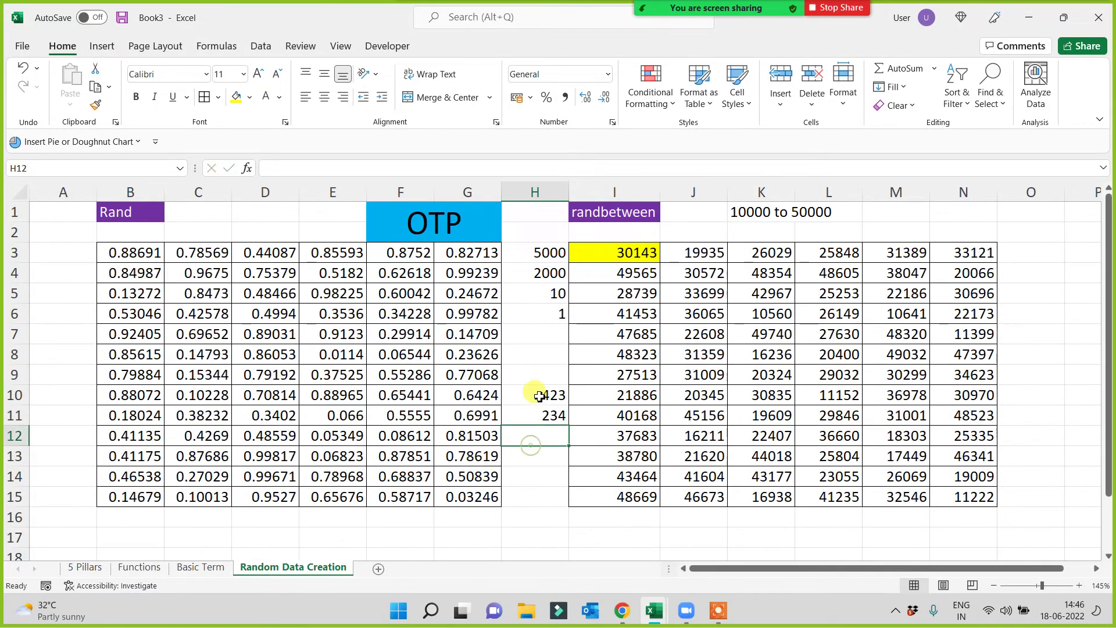
pyautogui.moveTo(535, 393); pyautogui.dragTo(539, 449)
pyautogui.press('Delete')
pyautogui.click(541, 371)
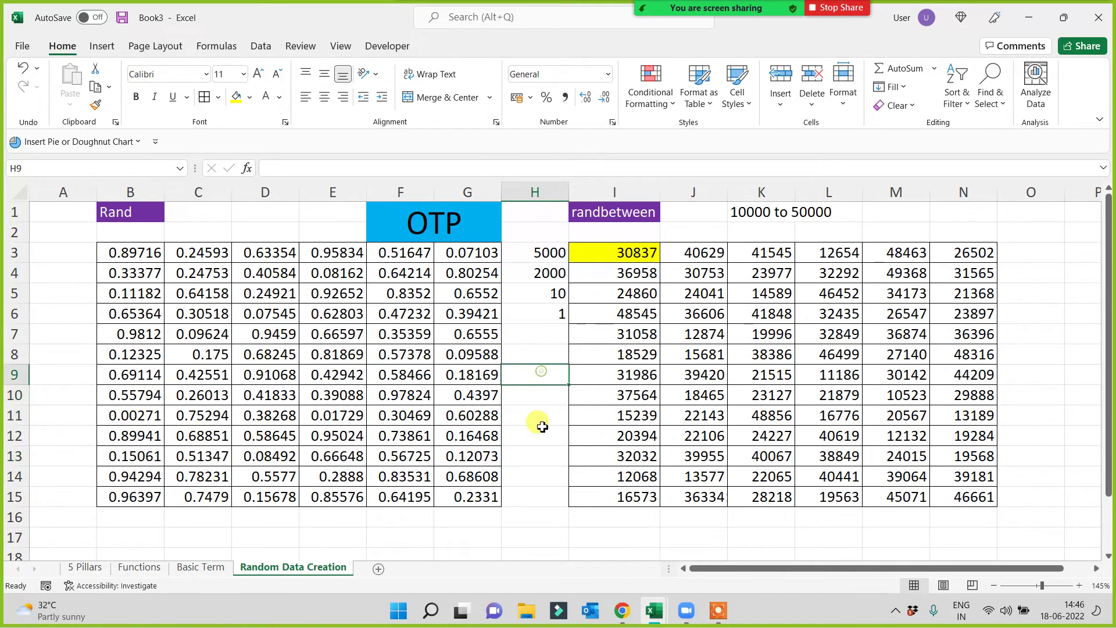
pyautogui.click(417, 220)
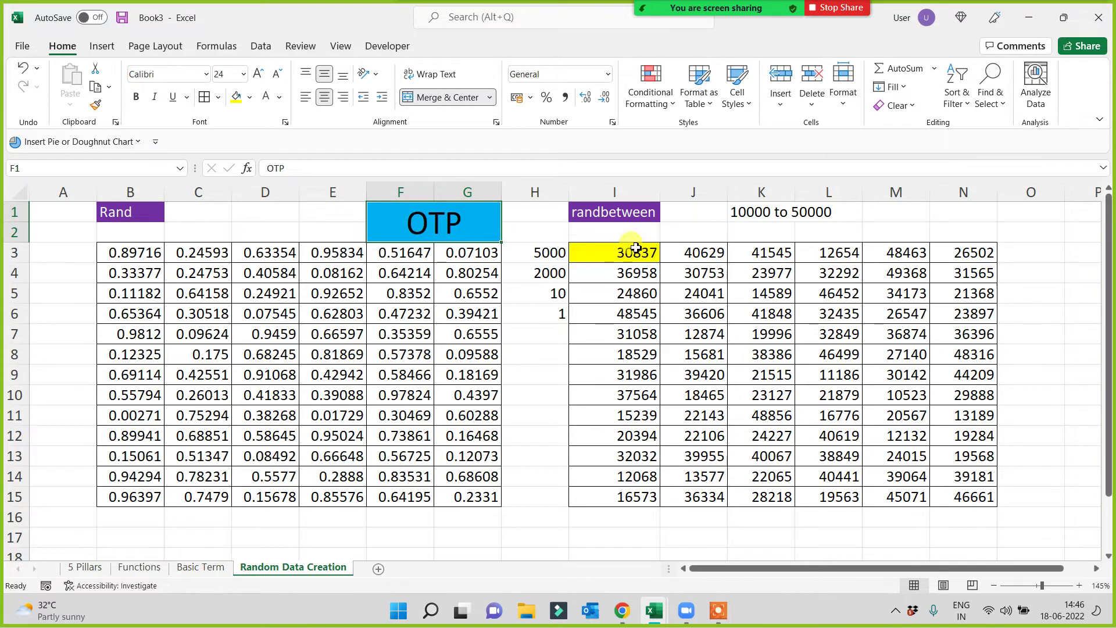
pyautogui.click(544, 413)
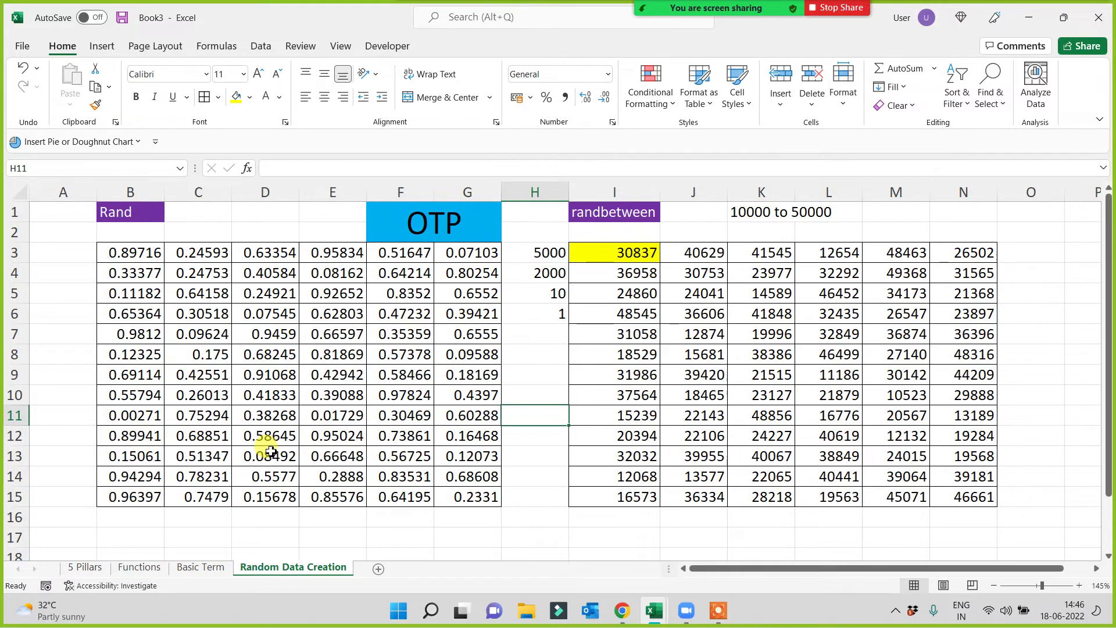
# On the Functions sheet, fill the 'with ref funs' heading in B12 yellow
pyautogui.click(150, 572)
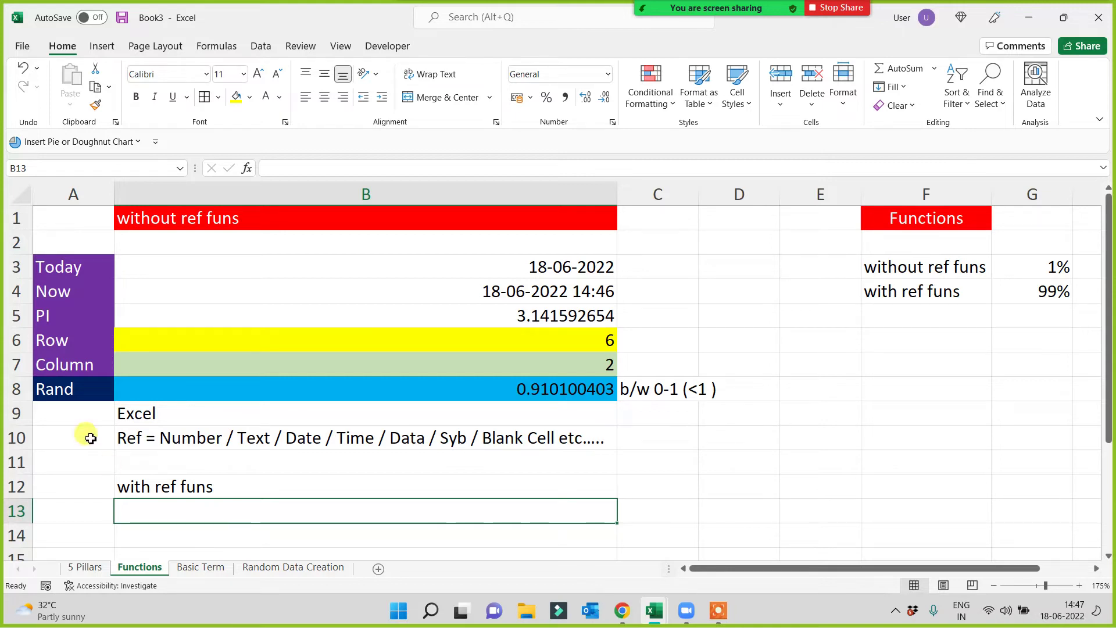
pyautogui.moveTo(61, 267)
pyautogui.mouseDown()
pyautogui.moveTo(60, 412)
pyautogui.moveTo(56, 388)
pyautogui.mouseUp()
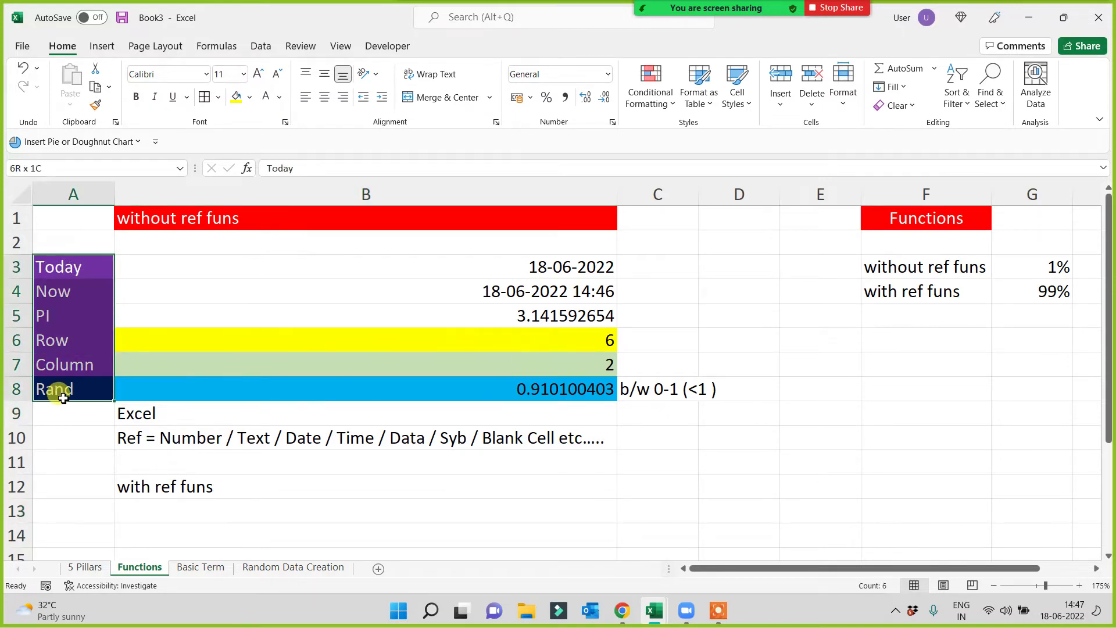
pyautogui.click(156, 486)
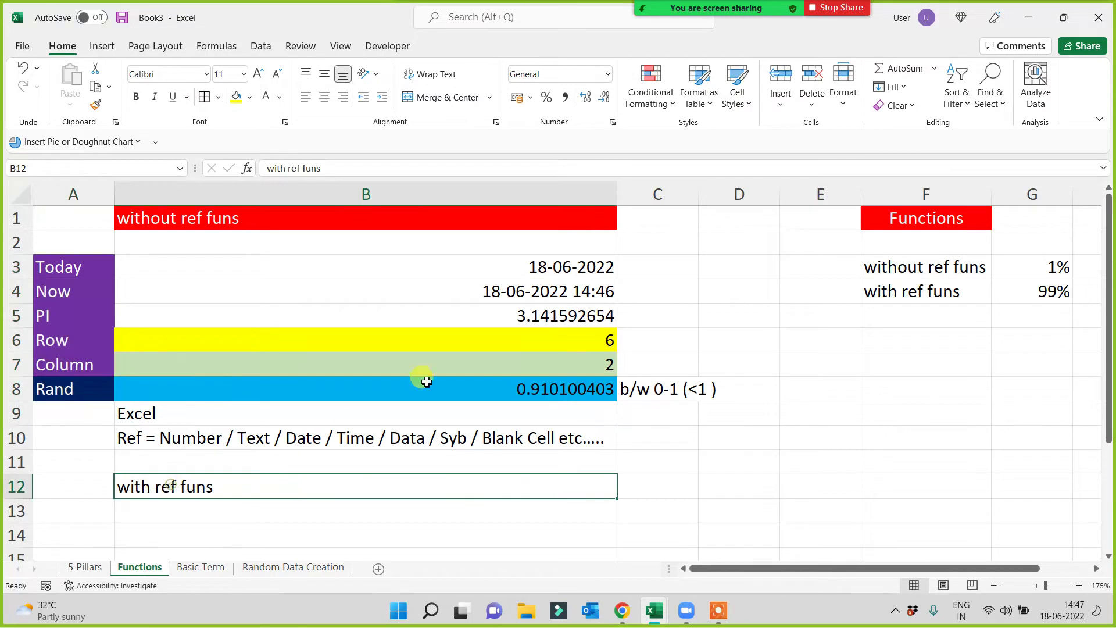
pyautogui.click(235, 97)
pyautogui.scroll(-2, 363, 455)
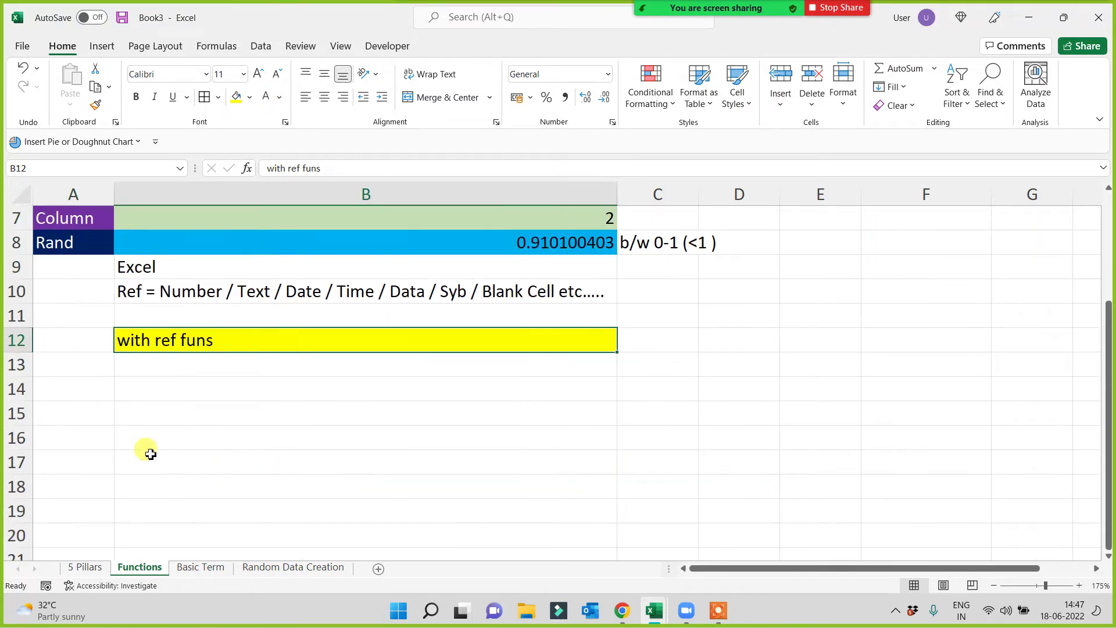
pyautogui.click(149, 445)
# Add the label Randbetween in A14 and widen column A to fit it
pyautogui.click(78, 366)
pyautogui.click(85, 386)
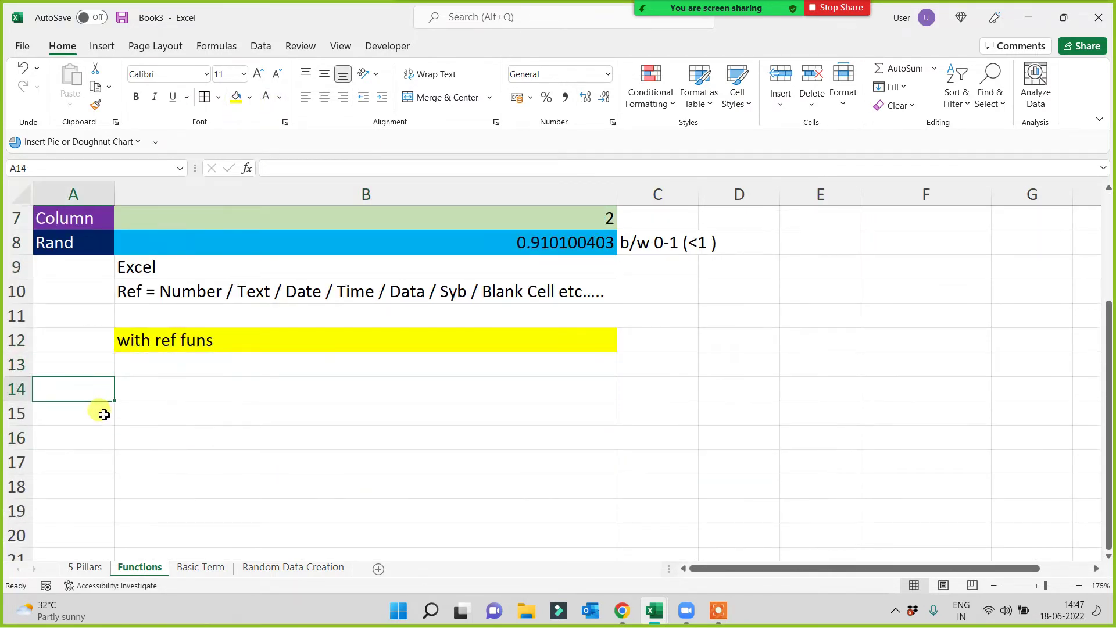
pyautogui.write('Randbetween')
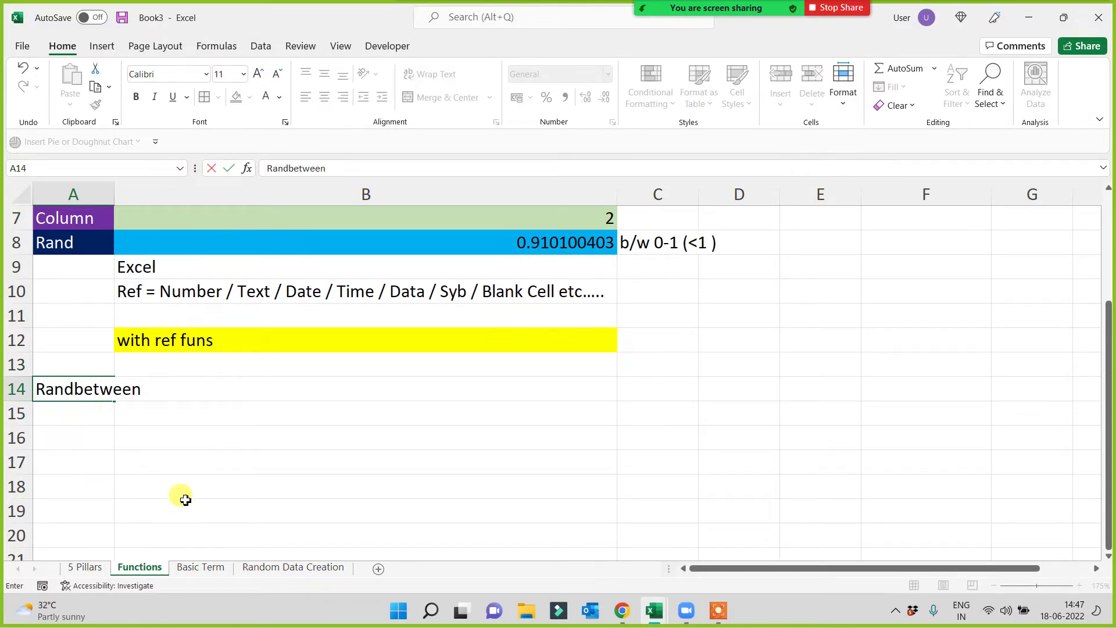
pyautogui.click(186, 511)
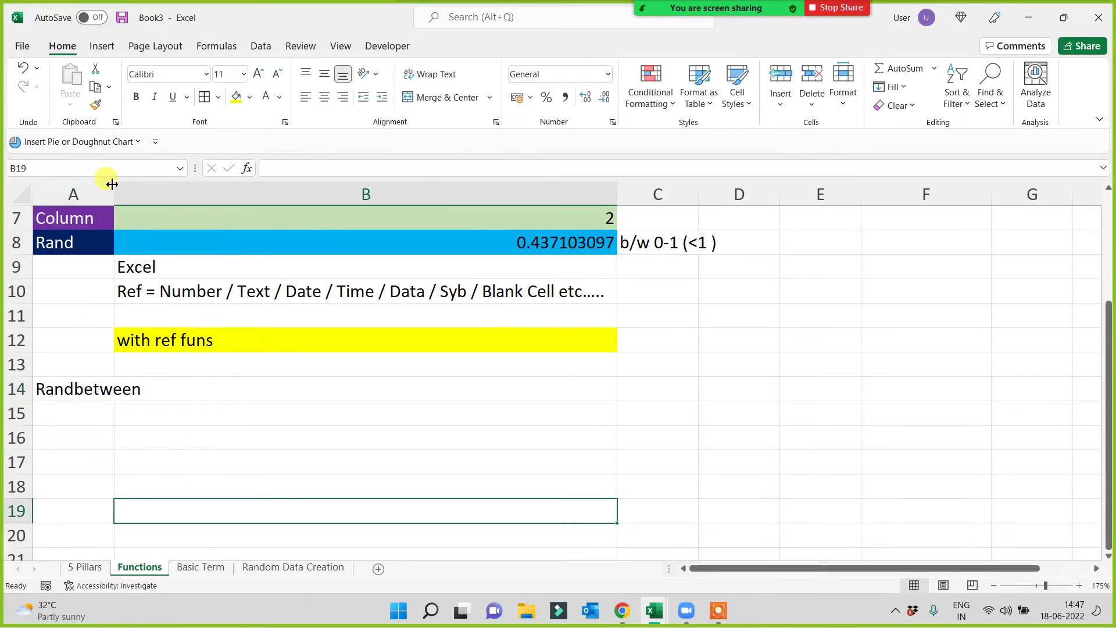
pyautogui.moveTo(117, 188); pyautogui.dragTo(148, 187)
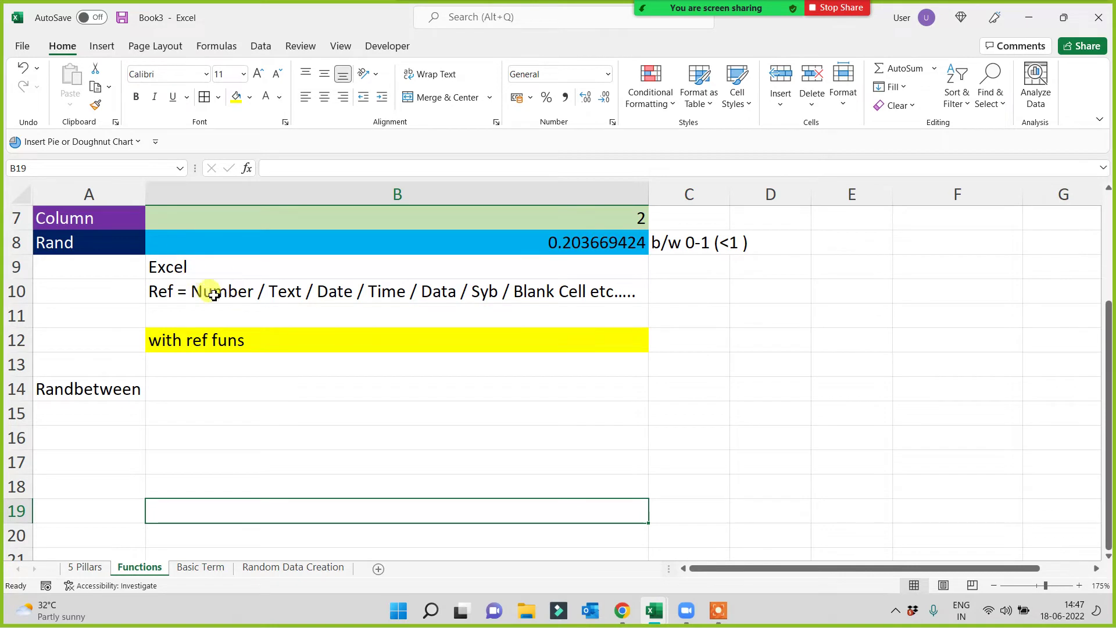
# Enter =RANDBETWEEN(100000,999999) in B14, producing a six-digit random number
pyautogui.click(236, 393)
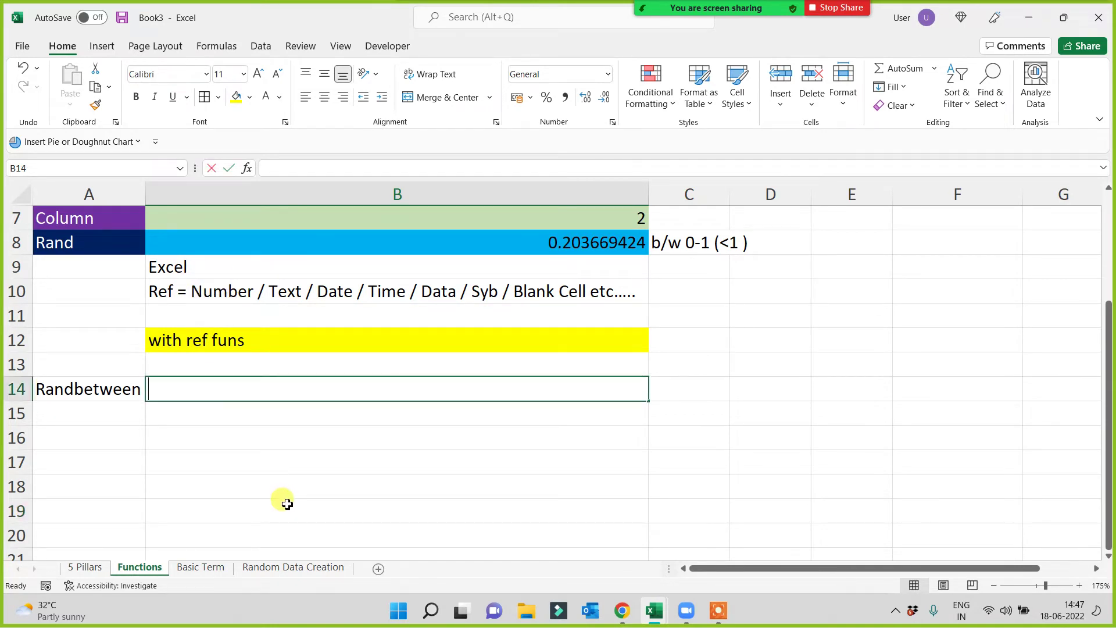
pyautogui.write('=rand')
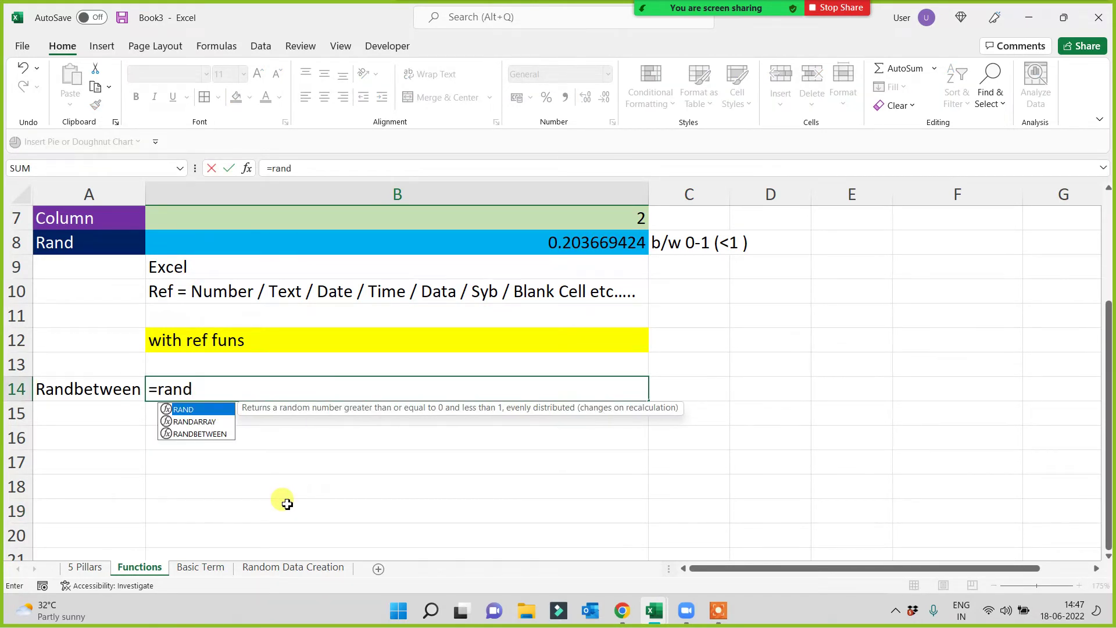
pyautogui.press('Down')
pyautogui.press('Down')
pyautogui.press('Tab')
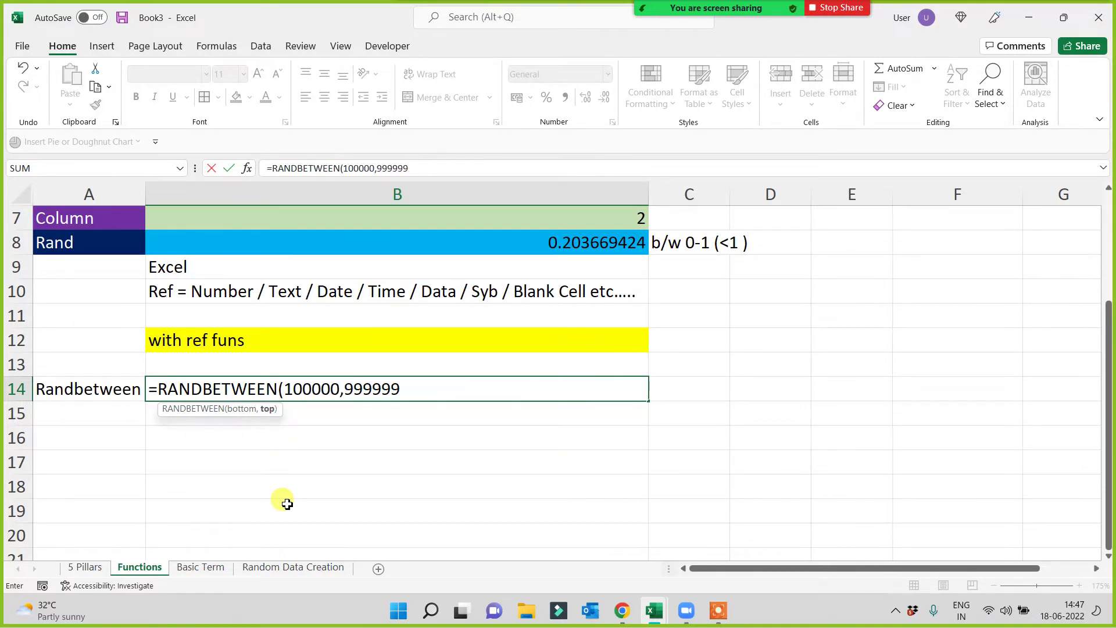
pyautogui.write(')')
pyautogui.press('Return')
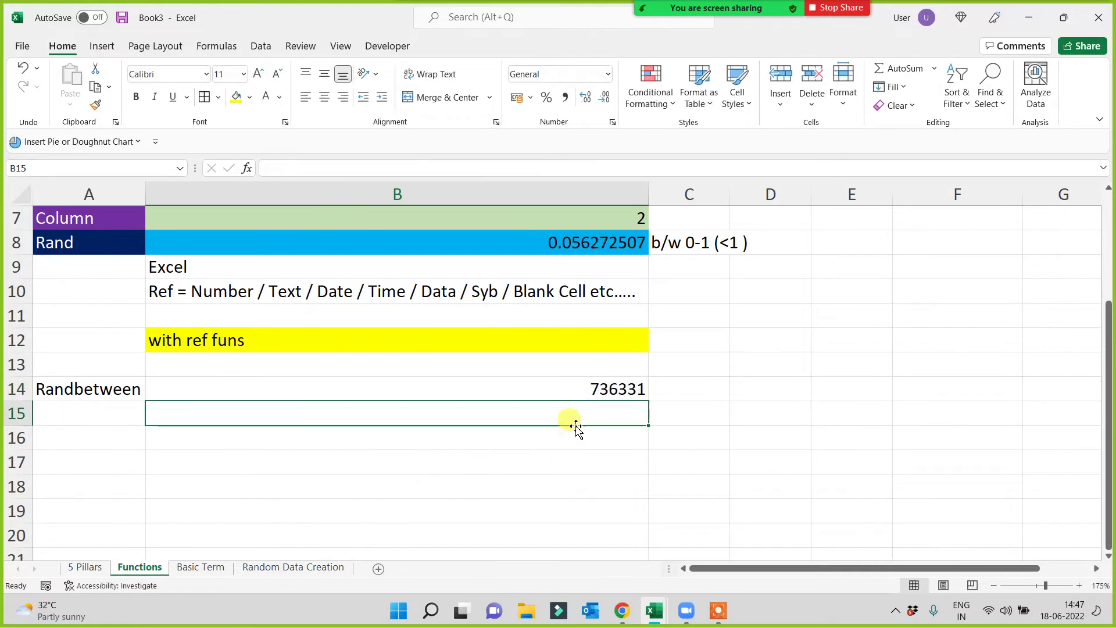
pyautogui.click(600, 388)
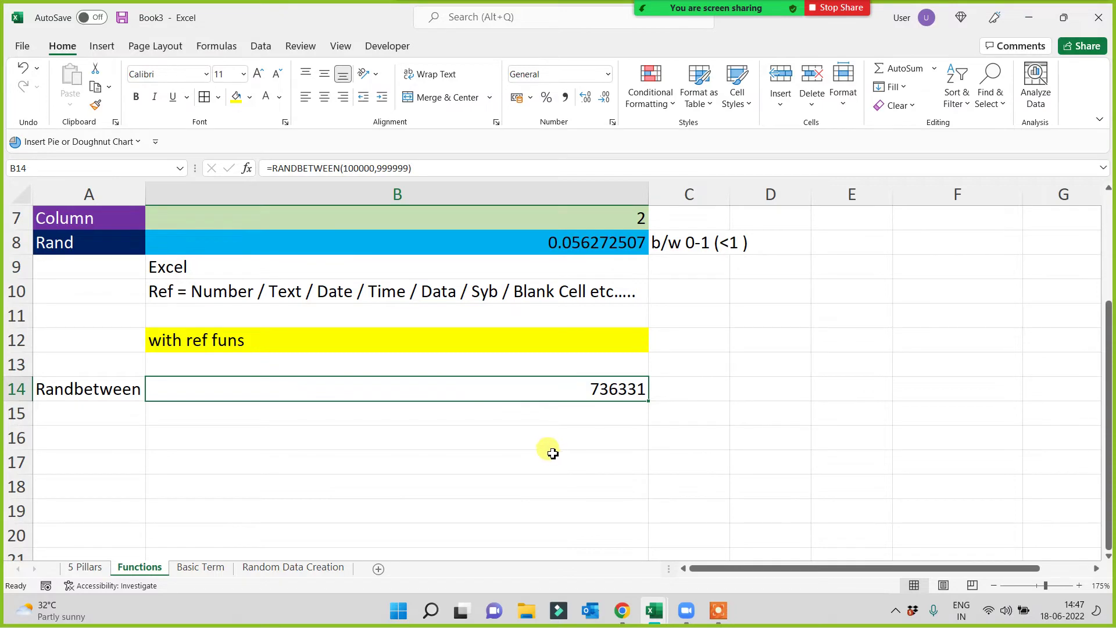
# Copy the RANDBETWEEN numbers I3:I15 into A1:A13 of a new worksheet
pyautogui.click(321, 567)
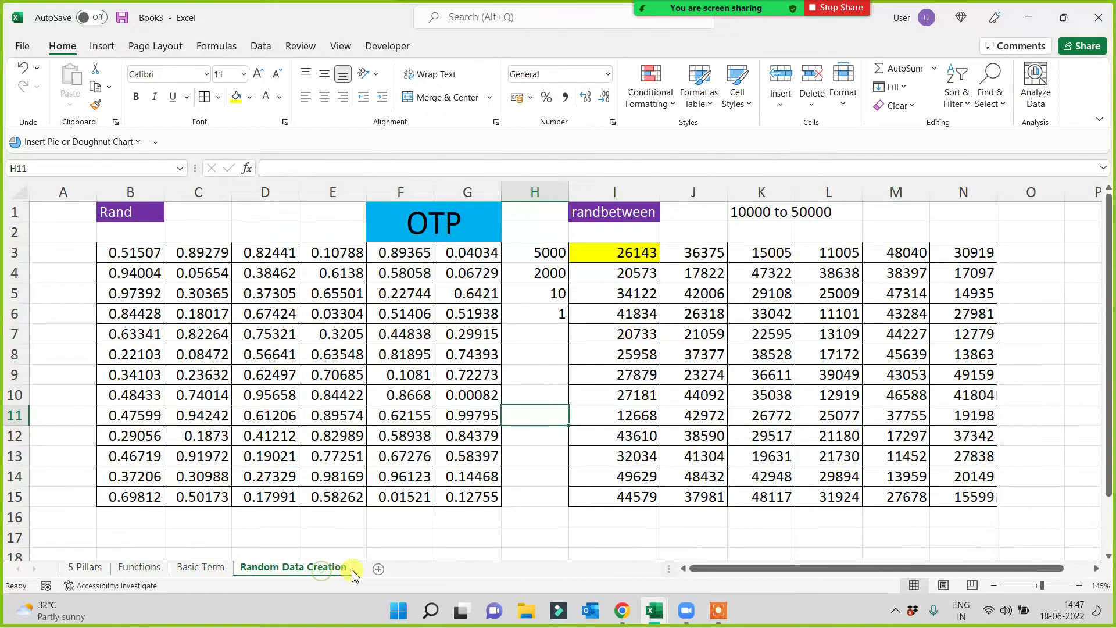
pyautogui.moveTo(622, 251); pyautogui.dragTo(625, 501)
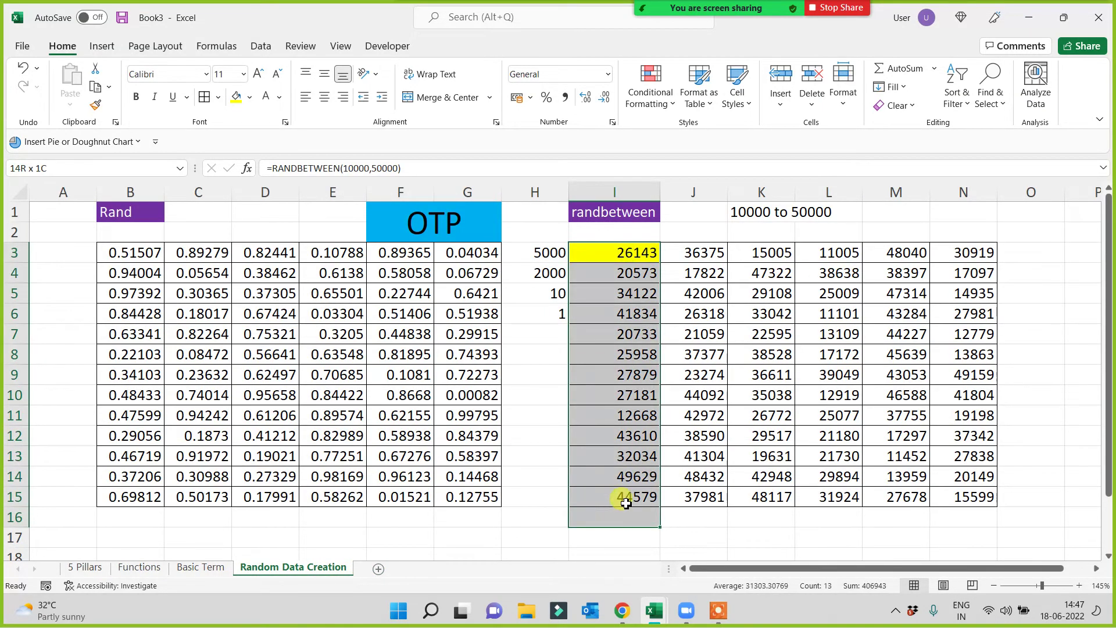
pyautogui.hotkey('ctrl', 'c')
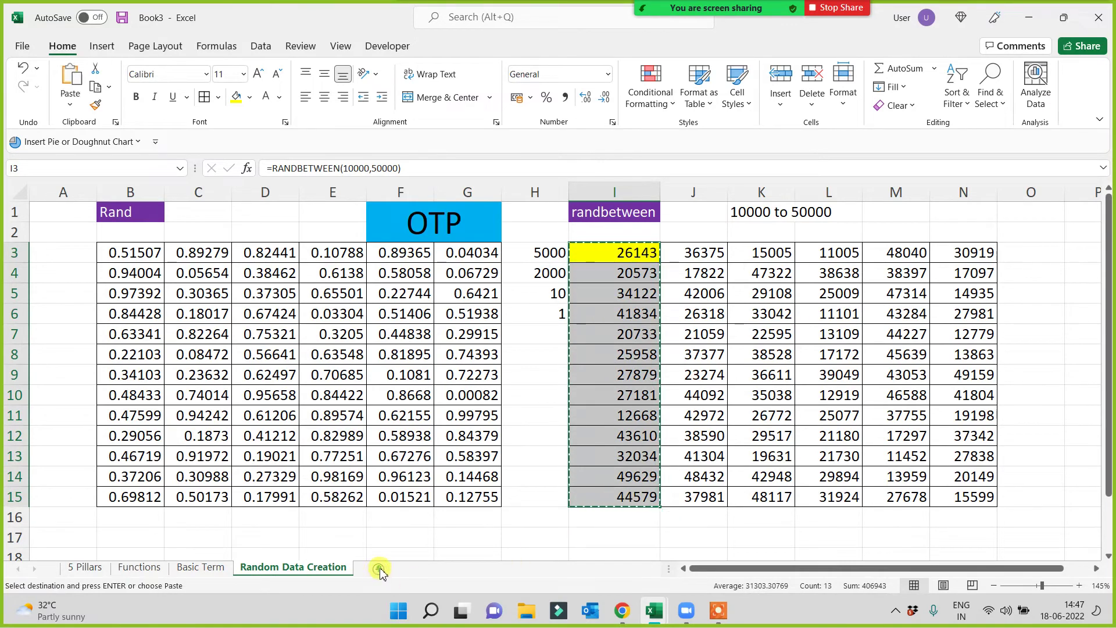
pyautogui.click(379, 568)
pyautogui.hotkey('shift', 'Down')
pyautogui.hotkey('shift', 'Down')
pyautogui.hotkey('shift', 'Down')
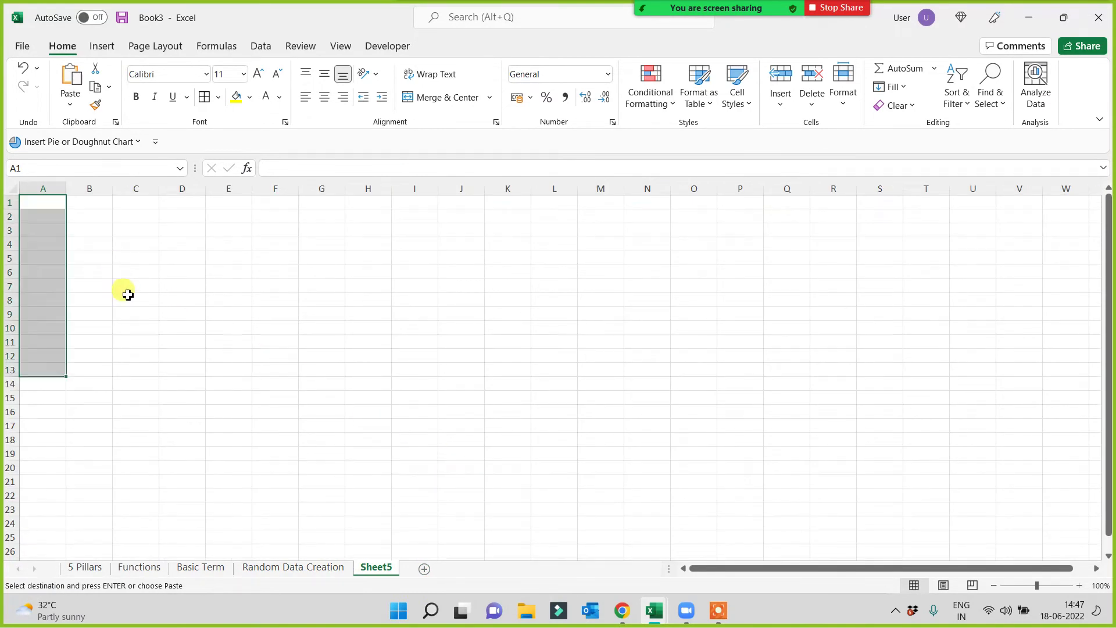
pyautogui.hotkey('ctrl', 'v')
# Insert a row above the numbers and add headers Salary in A1 and Name in B1
pyautogui.rightClick(10, 203)
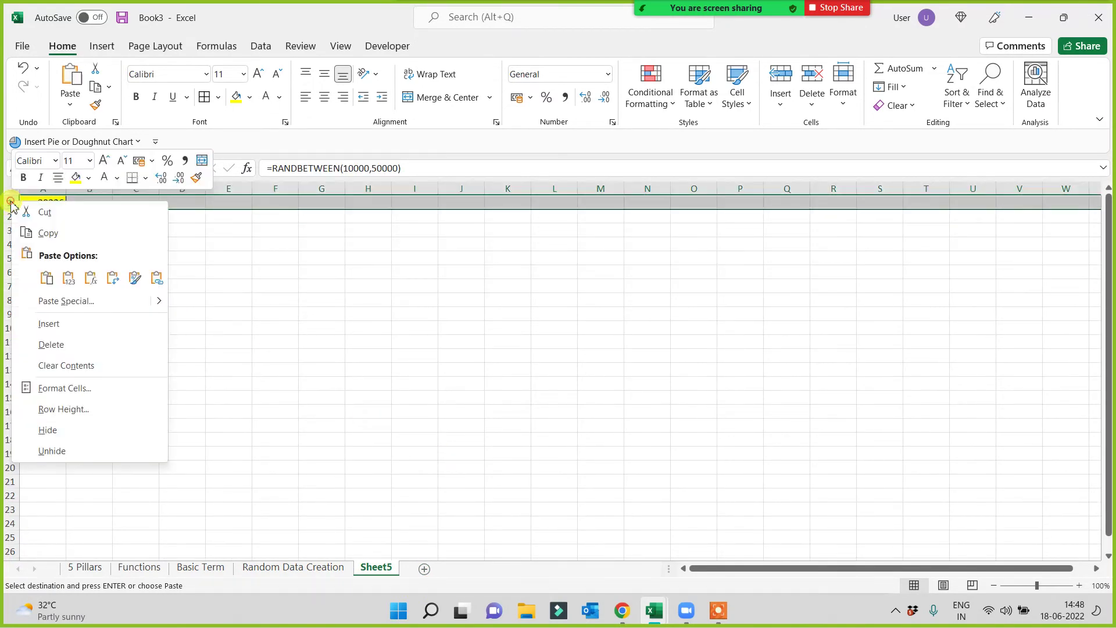
pyautogui.click(46, 321)
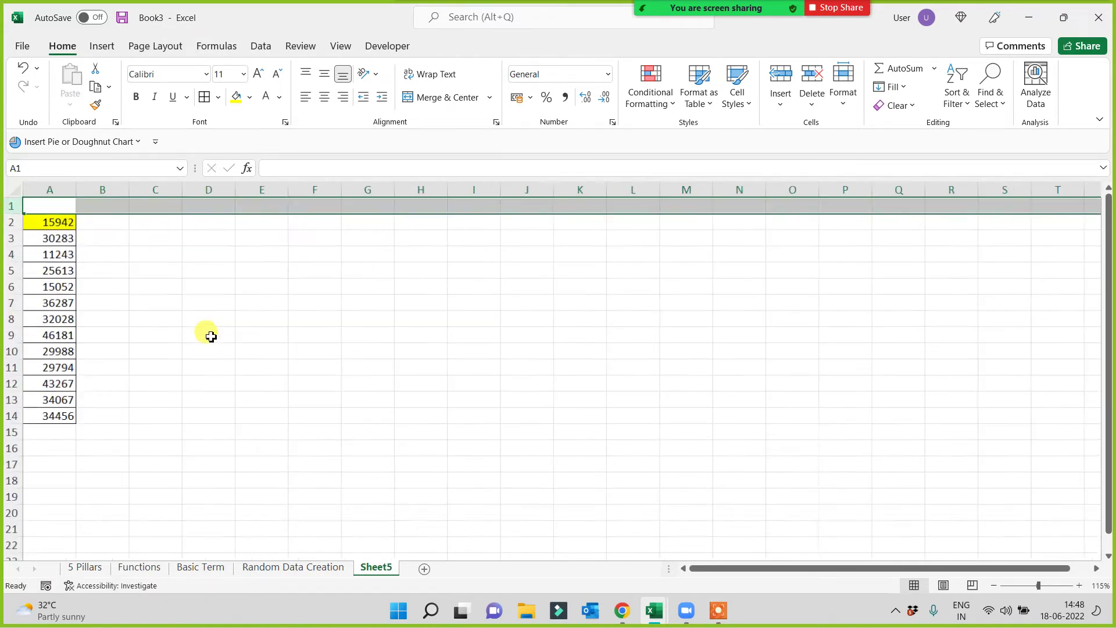
pyautogui.keyDown('ctrl'); pyautogui.scroll(4, 210, 322); pyautogui.keyUp('ctrl')
pyautogui.click(94, 214)
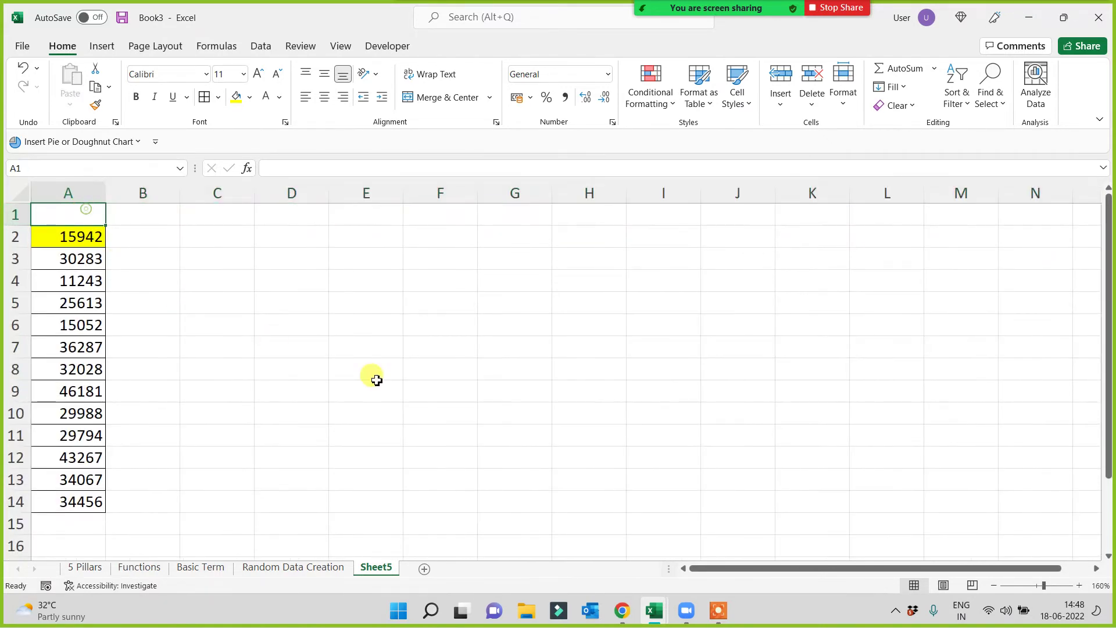
pyautogui.write('Salary')
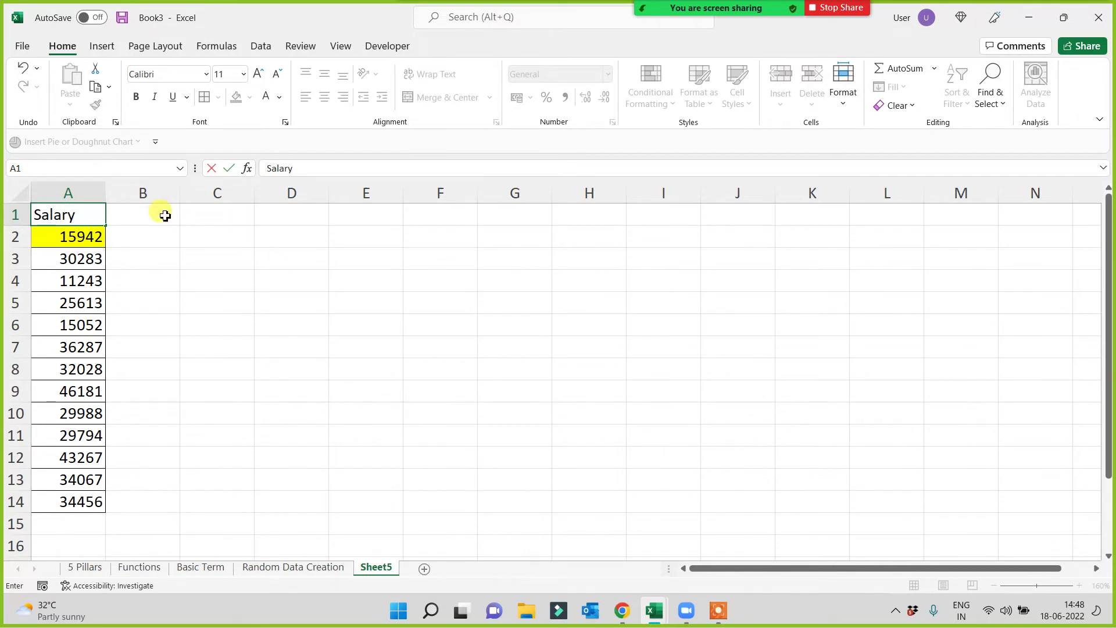
pyautogui.click(160, 213)
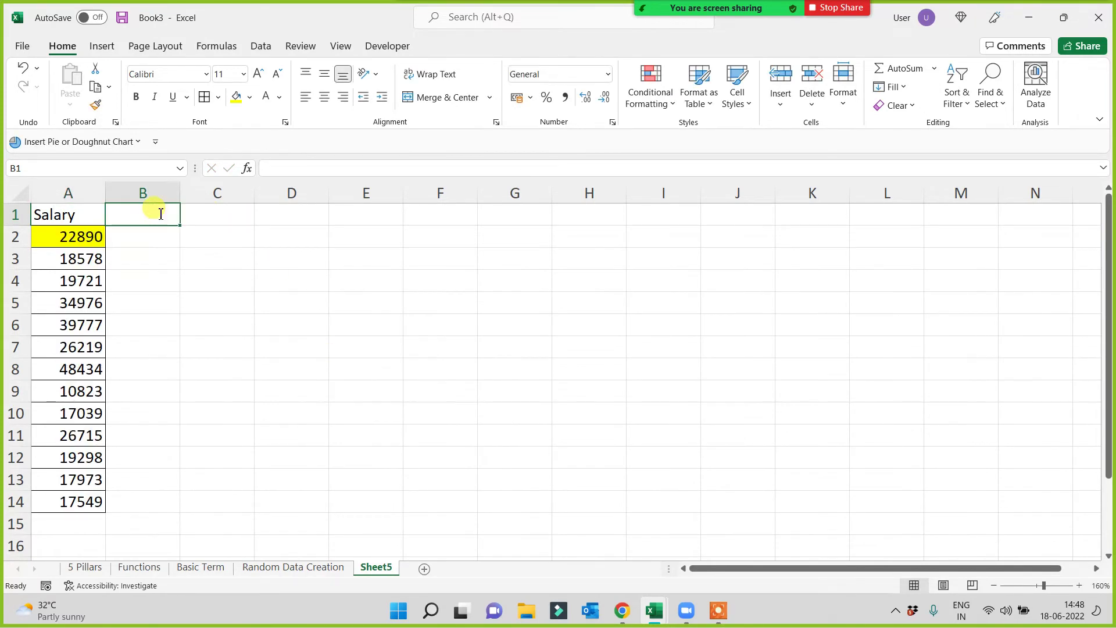
pyautogui.write('Name')
pyautogui.press('Return')
# Fill thirteen names down B2:B14, replacing the last name in B14
pyautogui.write('Brajesh')
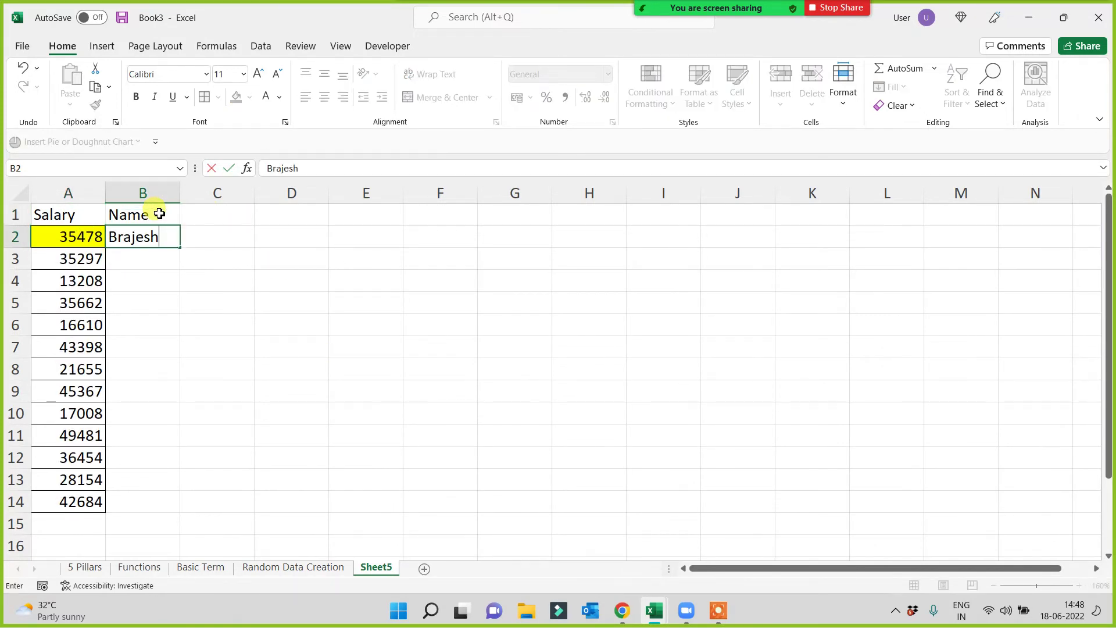
pyautogui.click(292, 301)
pyautogui.click(160, 241)
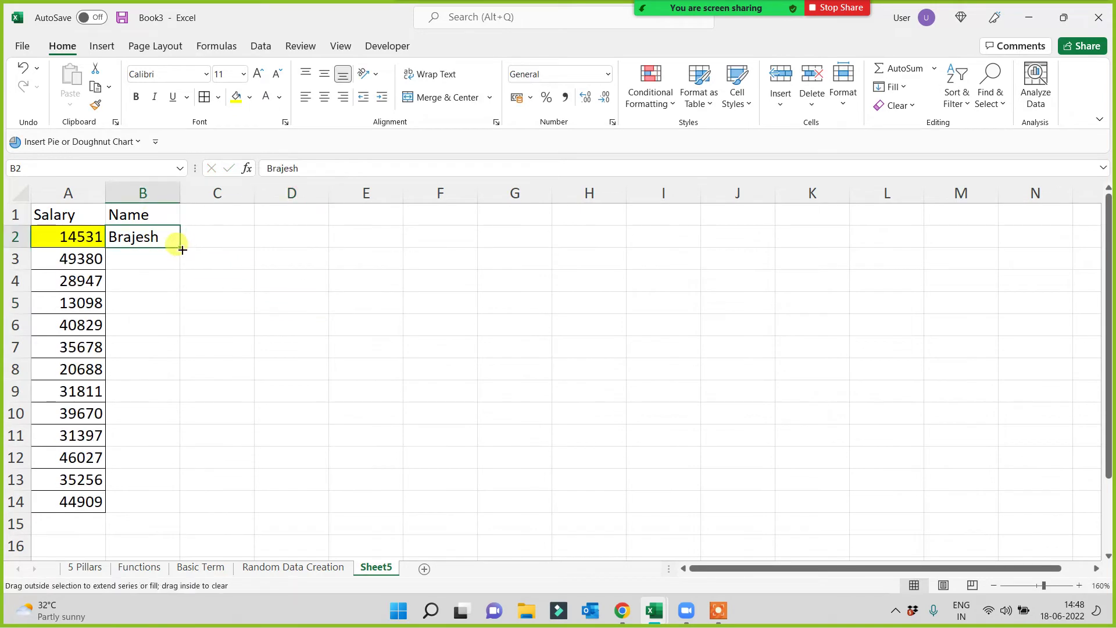
pyautogui.moveTo(182, 250); pyautogui.dragTo(128, 505)
pyautogui.click(256, 361)
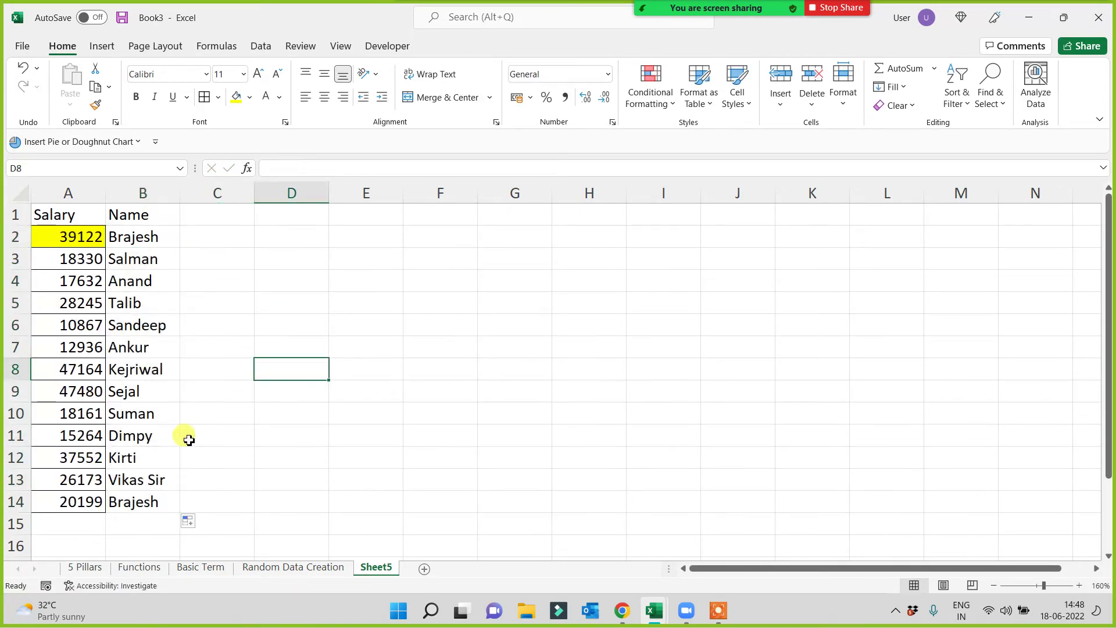
pyautogui.click(130, 502)
pyautogui.write('Di')
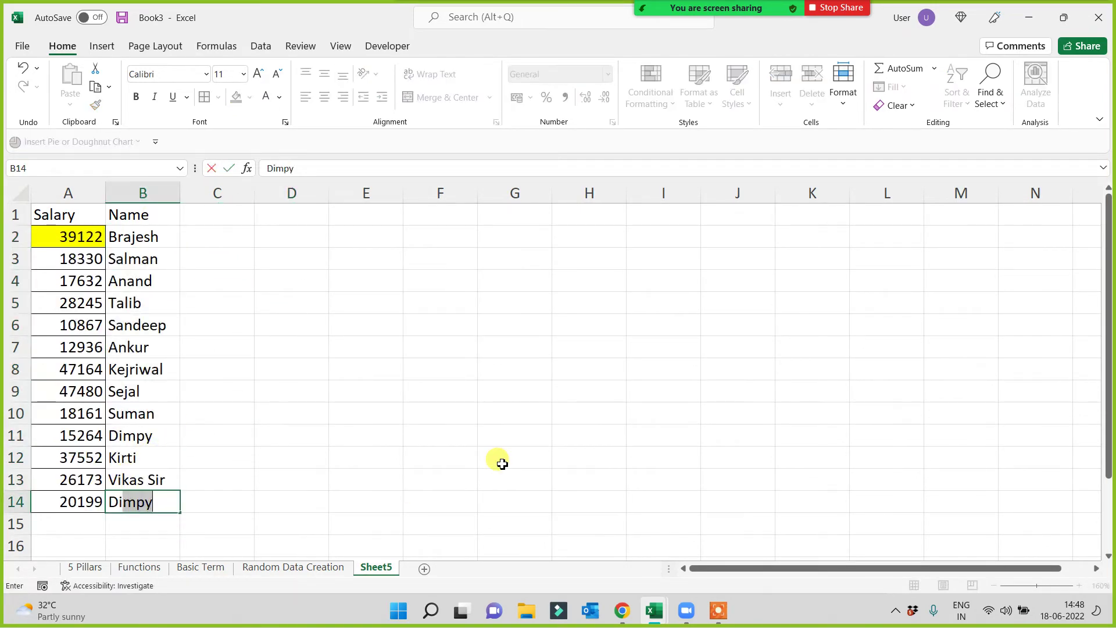
pyautogui.write('ya')
pyautogui.click(545, 340)
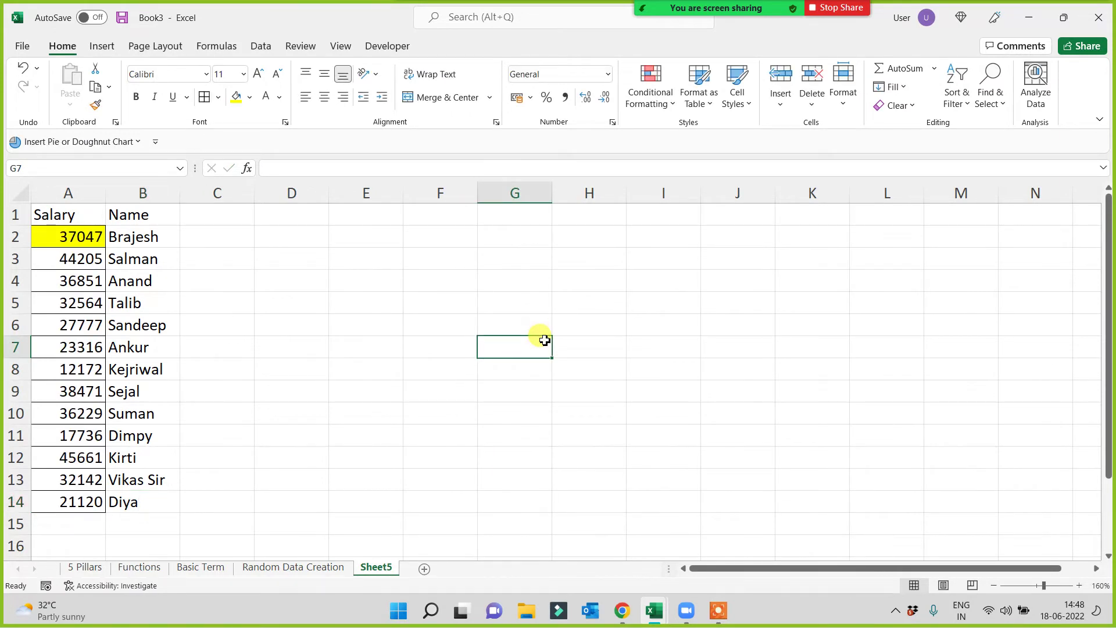
# Type test entries in column D, then clear them from D2:D10
pyautogui.click(137, 238)
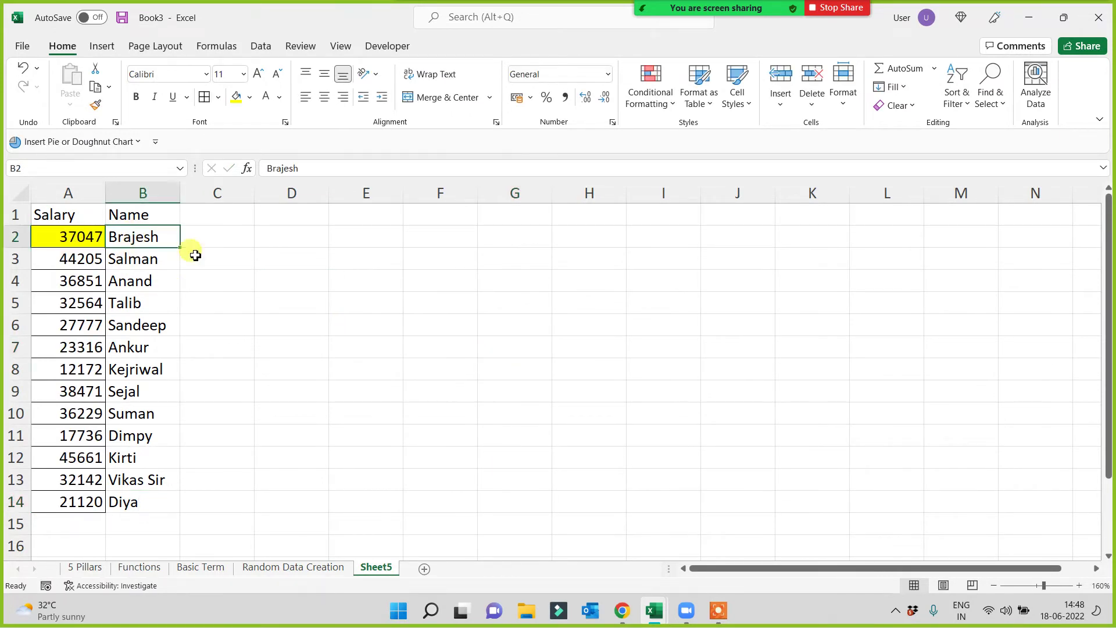
pyautogui.click(276, 237)
pyautogui.write('xv')
pyautogui.click(296, 369)
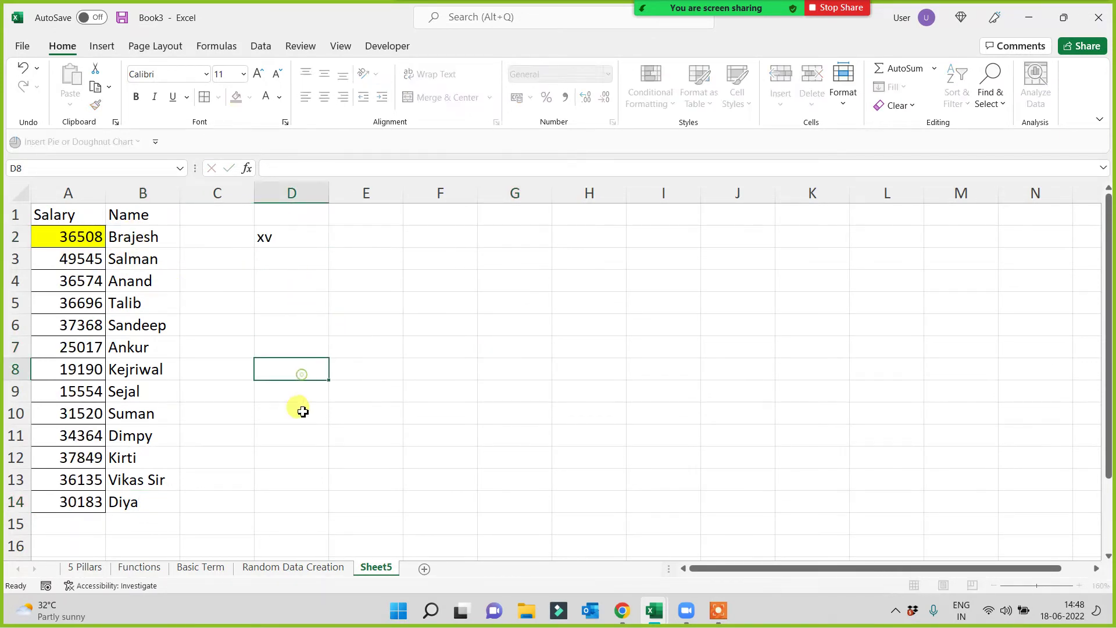
pyautogui.click(273, 265)
pyautogui.write('sdf')
pyautogui.click(308, 369)
pyautogui.doubleClick(308, 365)
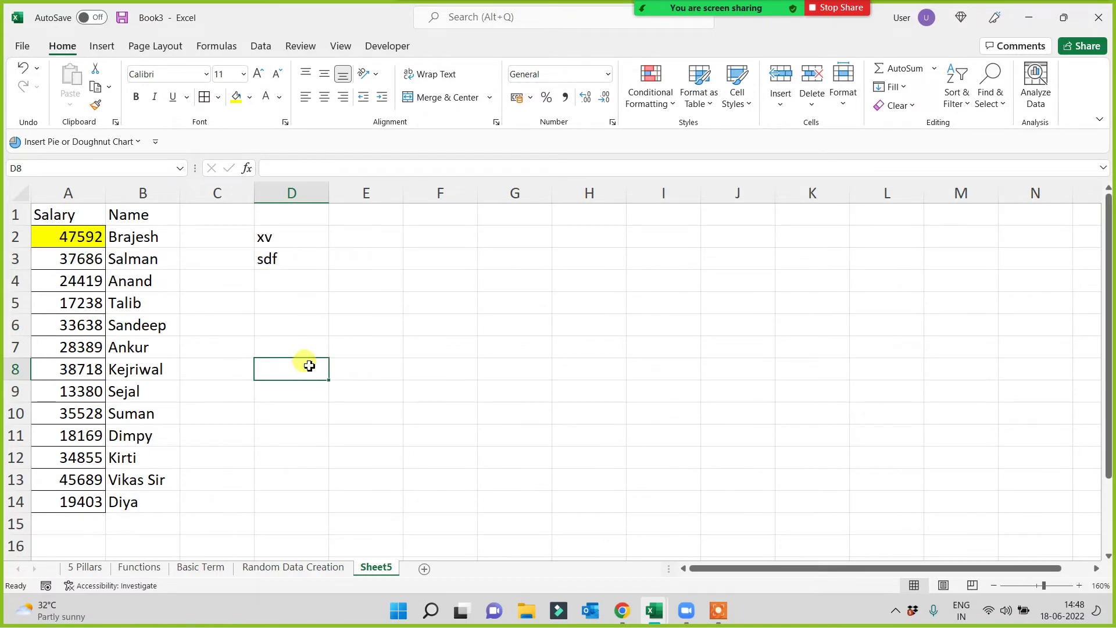
pyautogui.write('sdf')
pyautogui.click(324, 438)
pyautogui.moveTo(284, 237); pyautogui.dragTo(301, 426)
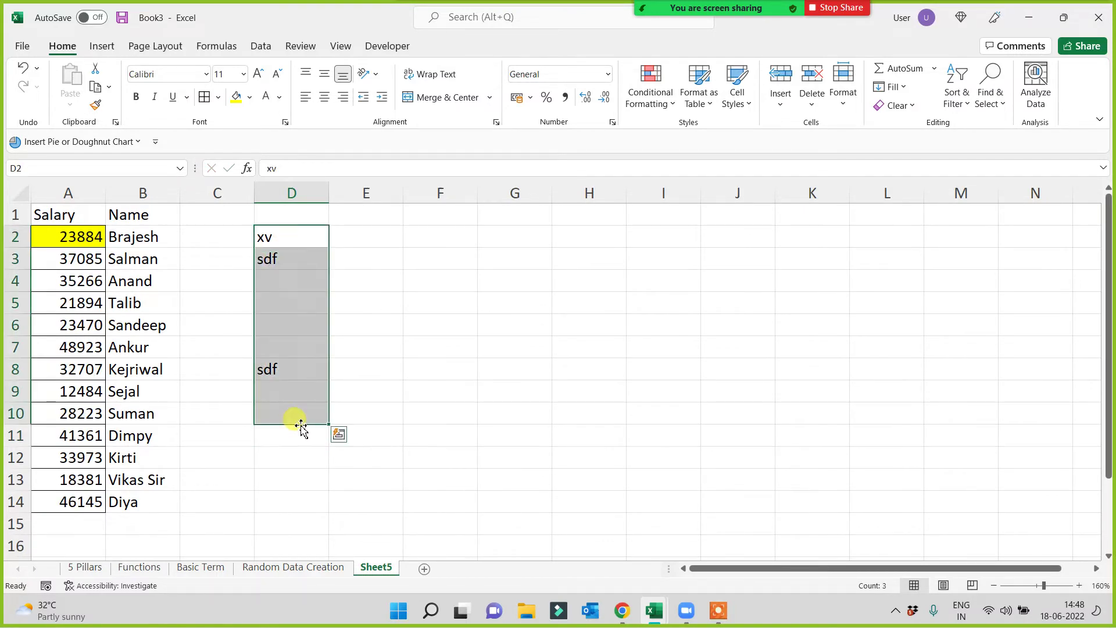
pyautogui.press('Delete')
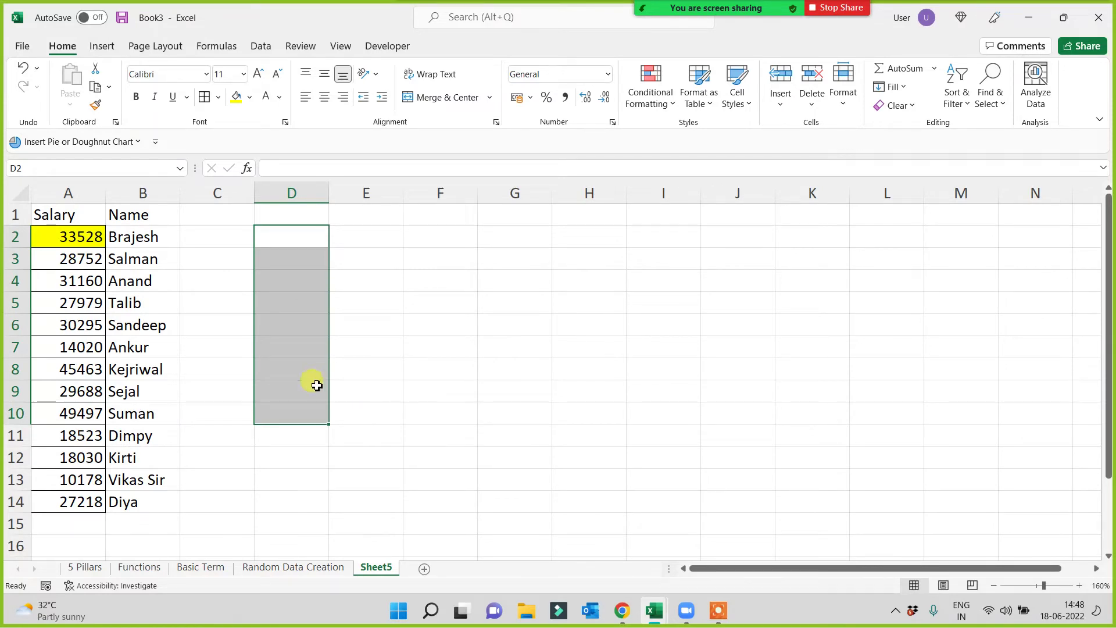
# Copy the salaries in A2:A14 and paste them back over themselves with Paste Special Values
pyautogui.moveTo(78, 234); pyautogui.dragTo(70, 503)
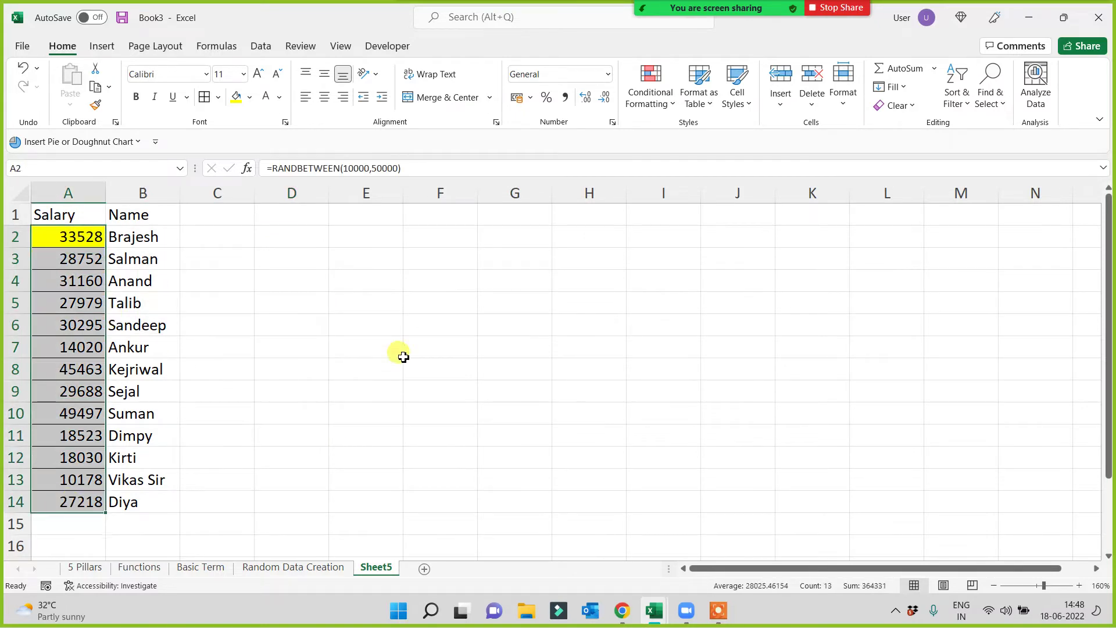
pyautogui.hotkey('ctrl', 'c')
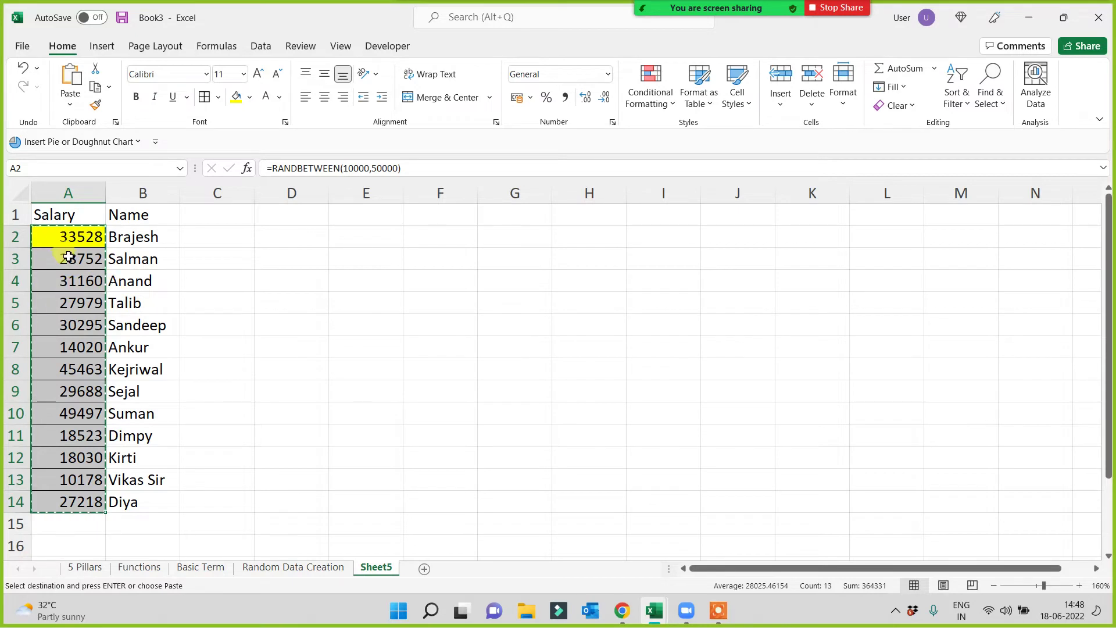
pyautogui.moveTo(70, 236); pyautogui.dragTo(74, 500)
pyautogui.hotkey('ctrl', 'v')
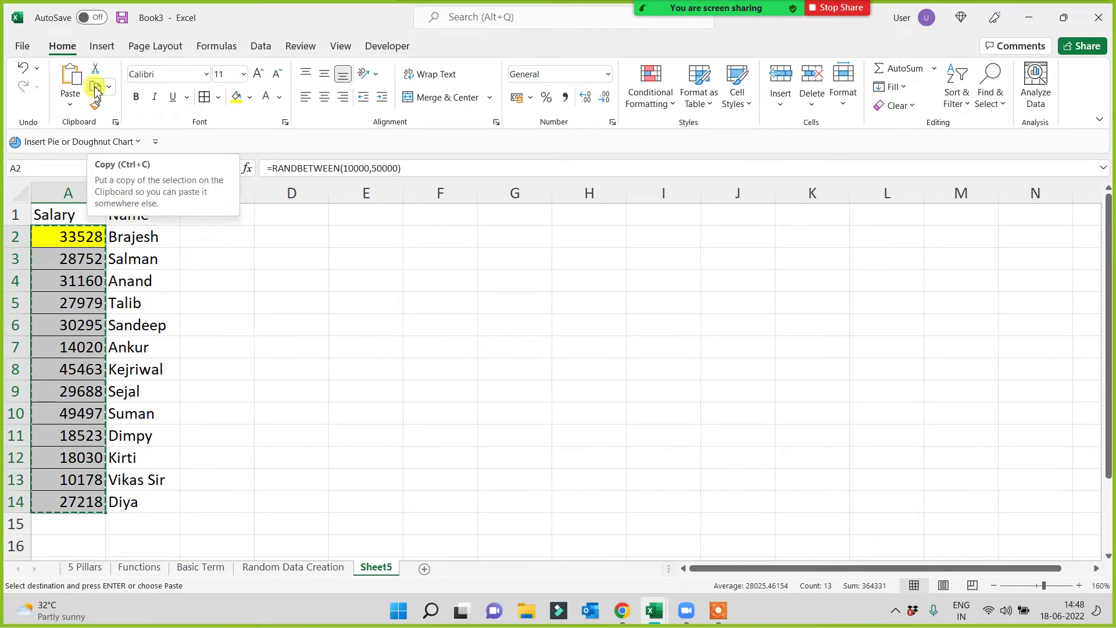
pyautogui.rightClick(72, 239)
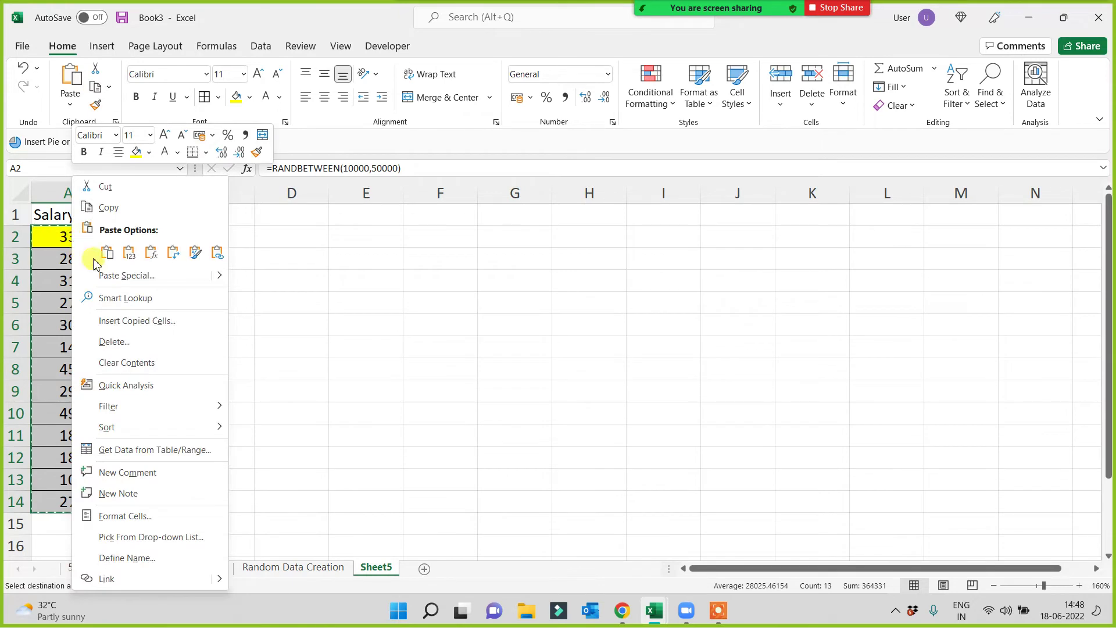
pyautogui.click(130, 275)
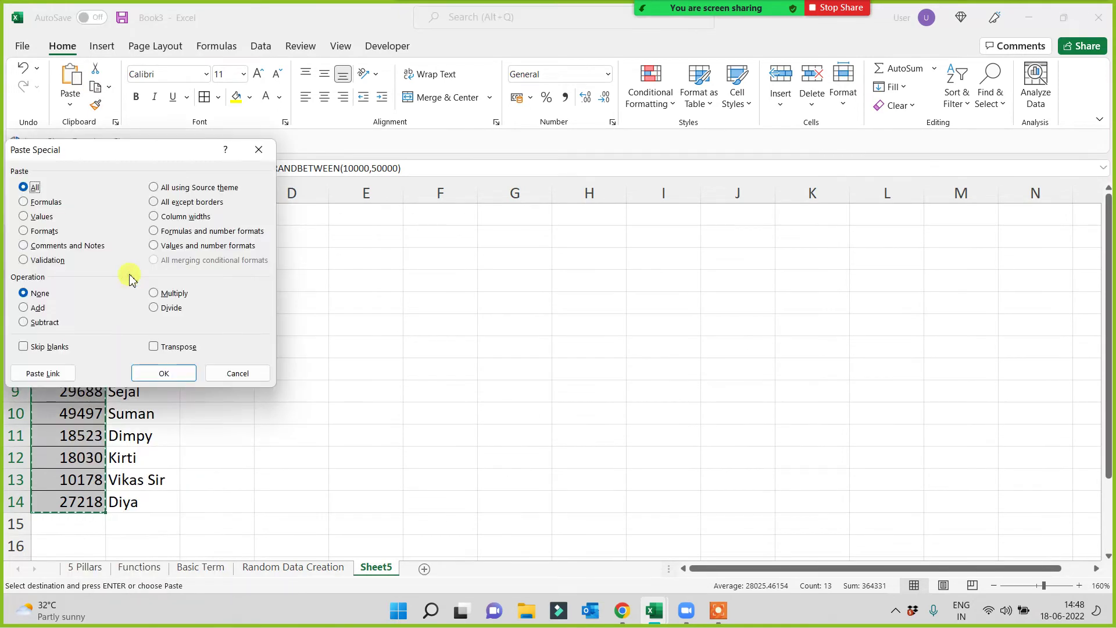
pyautogui.click(35, 218)
pyautogui.click(162, 373)
pyautogui.click(389, 370)
pyautogui.write('s')
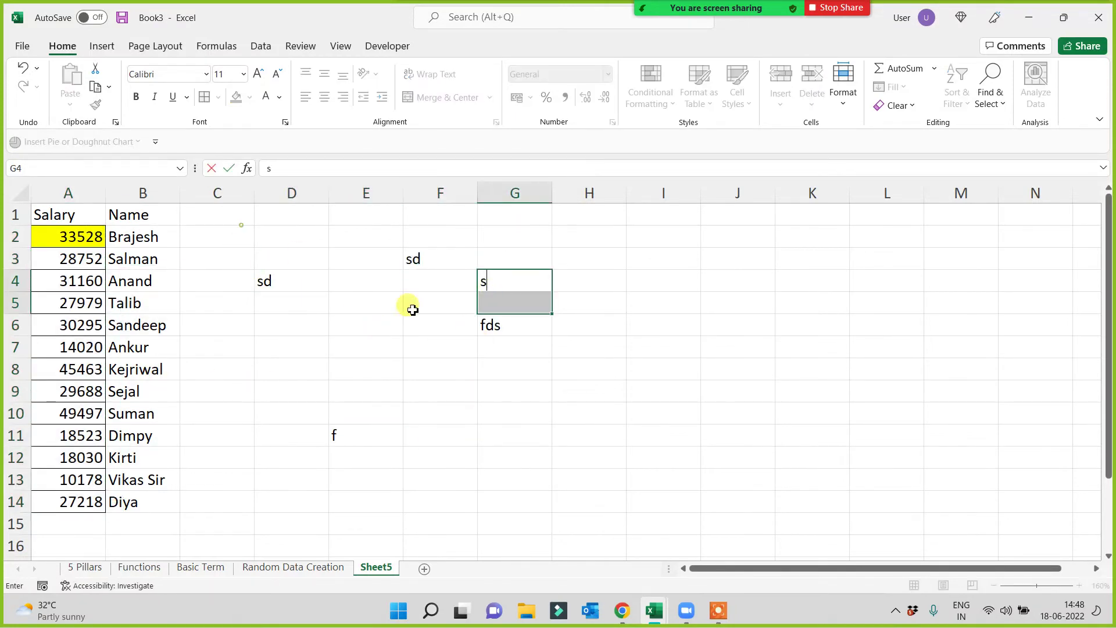
# Clear the stray text in C1:H13 and centre the contents of the Salary/Name table A1:B14
pyautogui.moveTo(217, 214); pyautogui.dragTo(614, 464)
pyautogui.press('Delete')
pyautogui.click(429, 403)
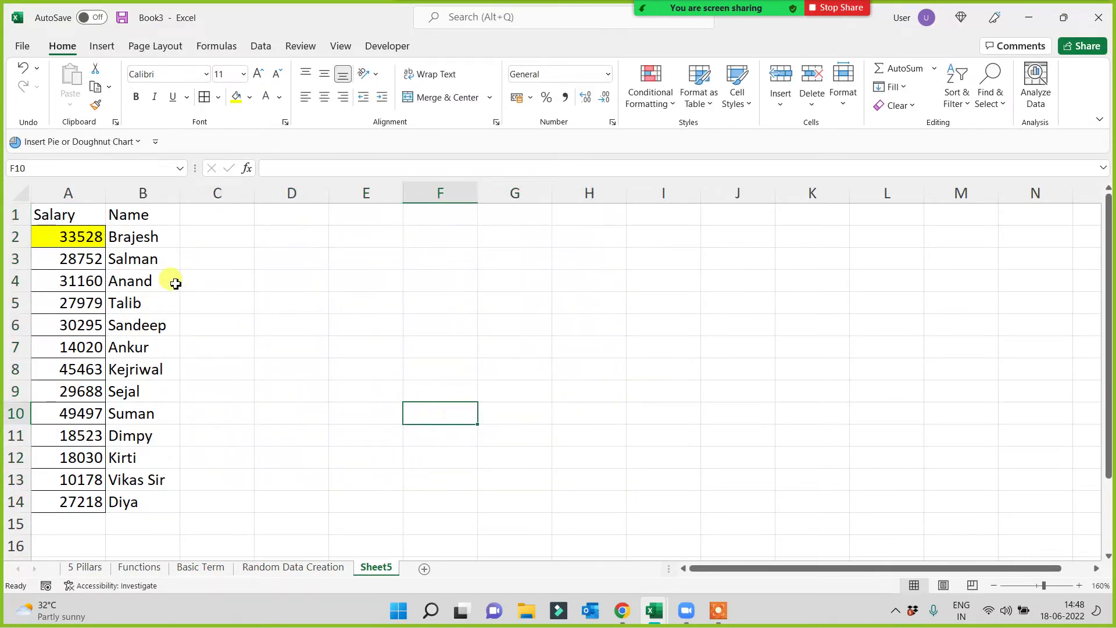
pyautogui.moveTo(75, 216); pyautogui.dragTo(142, 502)
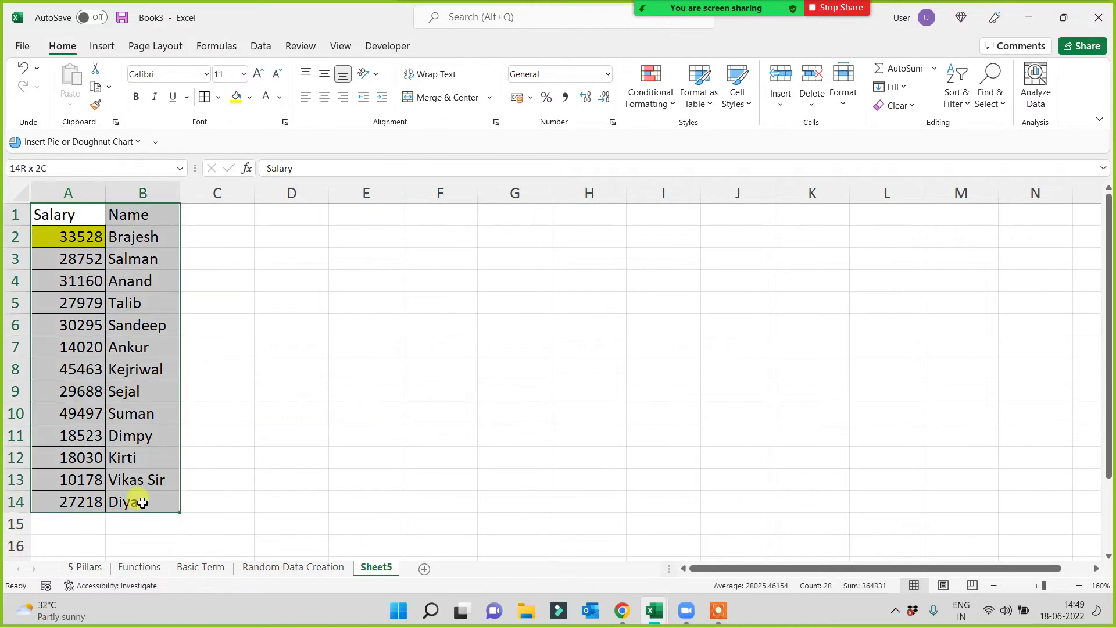
pyautogui.click(325, 97)
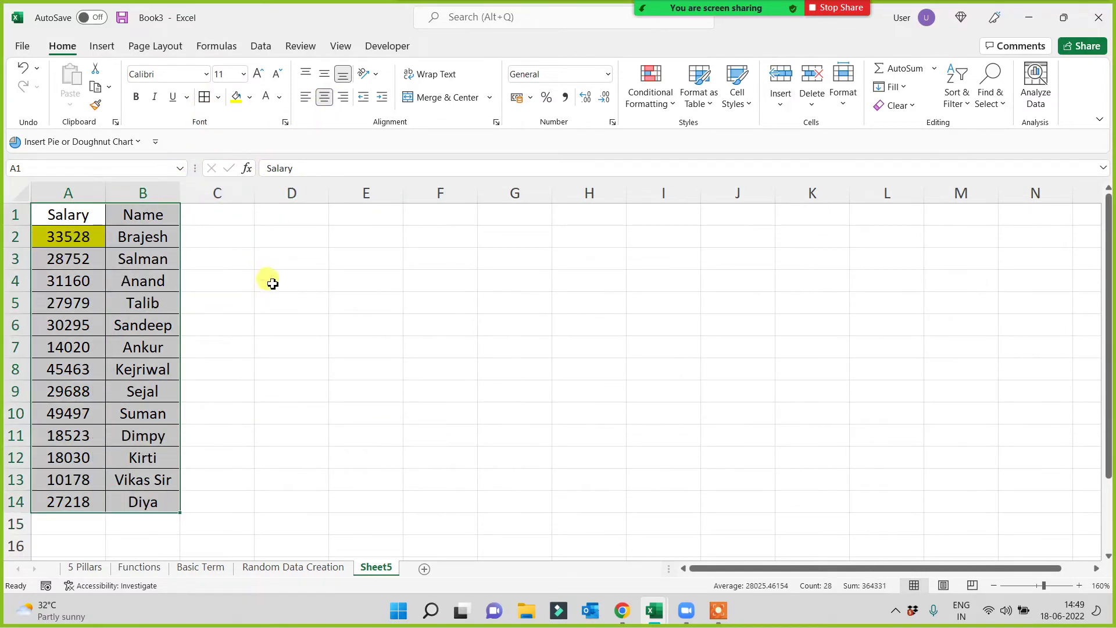
# Give the header cells A1:B1 a dark red fill
pyautogui.moveTo(130, 213); pyautogui.dragTo(35, 213)
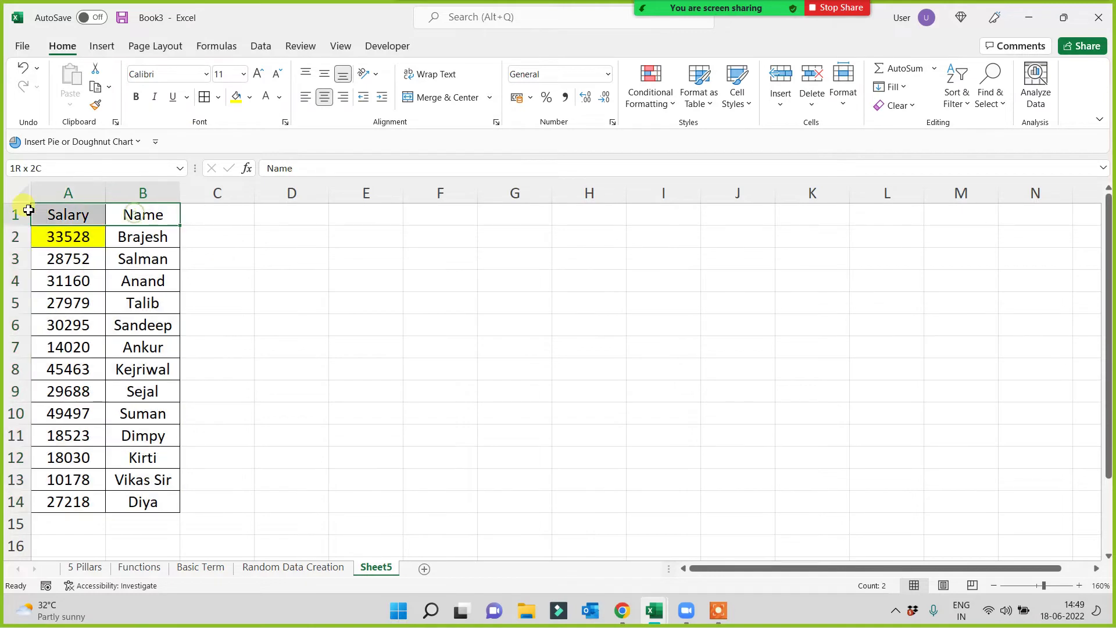
pyautogui.click(250, 97)
pyautogui.click(236, 232)
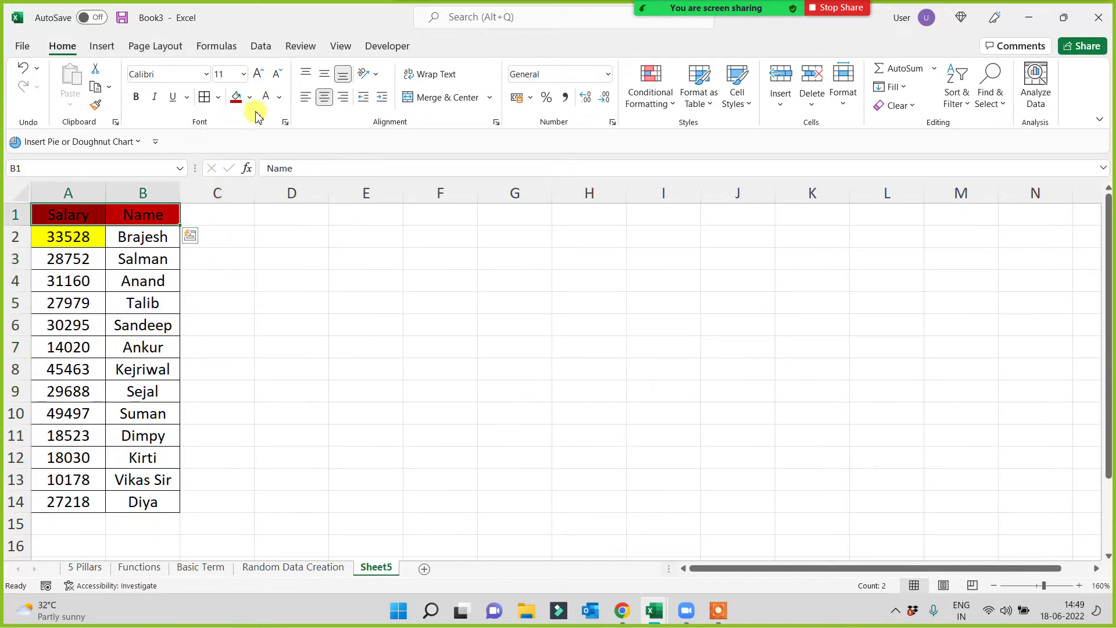
pyautogui.click(349, 277)
pyautogui.click(279, 231)
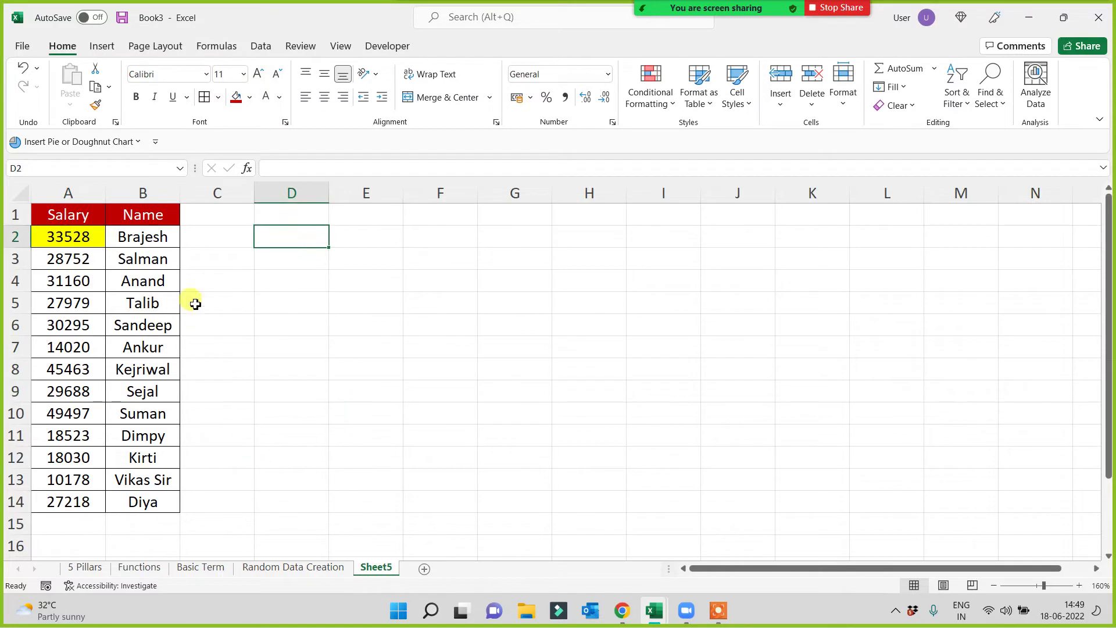
# Insert the 'How to Use Paste Special' image from E:\Analytical Edupoint 1\Notes\Basic Excel
pyautogui.click(102, 46)
pyautogui.click(184, 103)
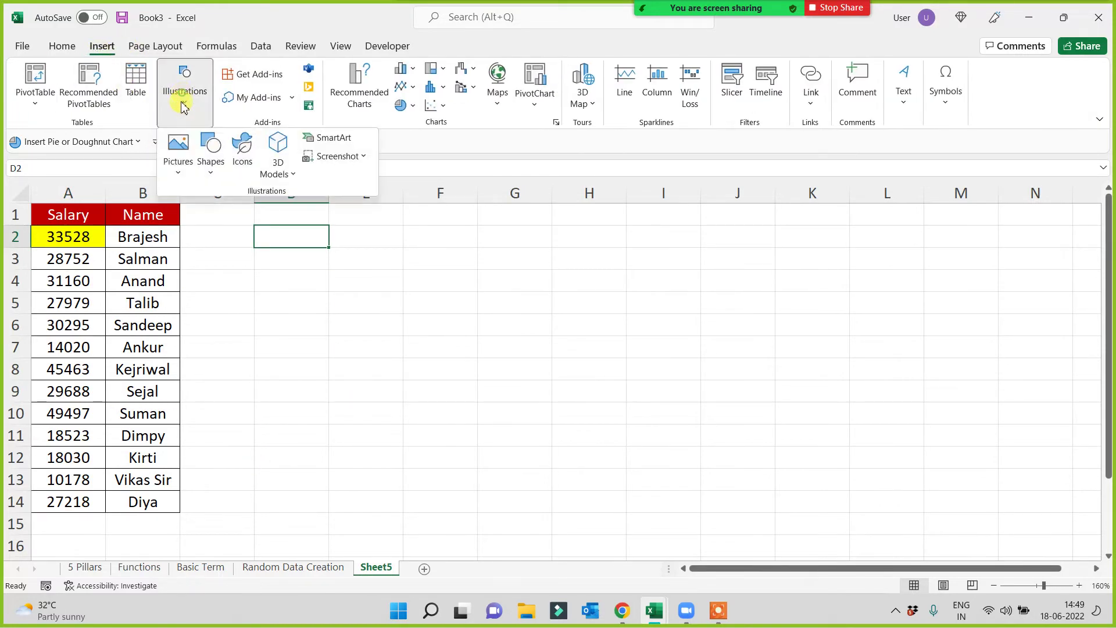
pyautogui.click(177, 146)
pyautogui.press('Escape')
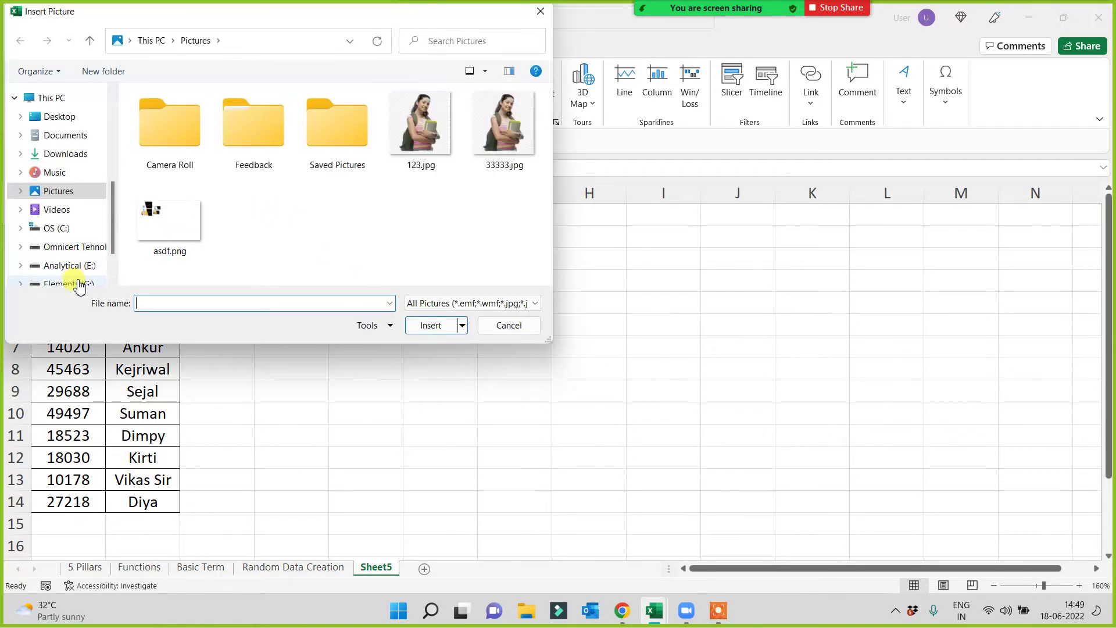
pyautogui.click(69, 265)
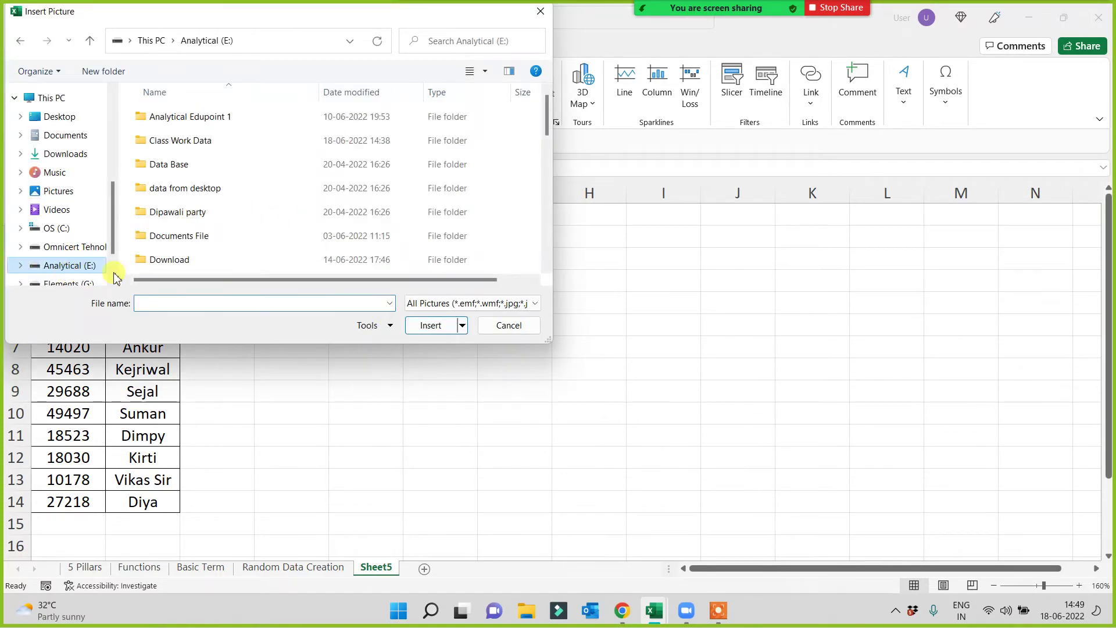
pyautogui.doubleClick(186, 117)
pyautogui.doubleClick(177, 191)
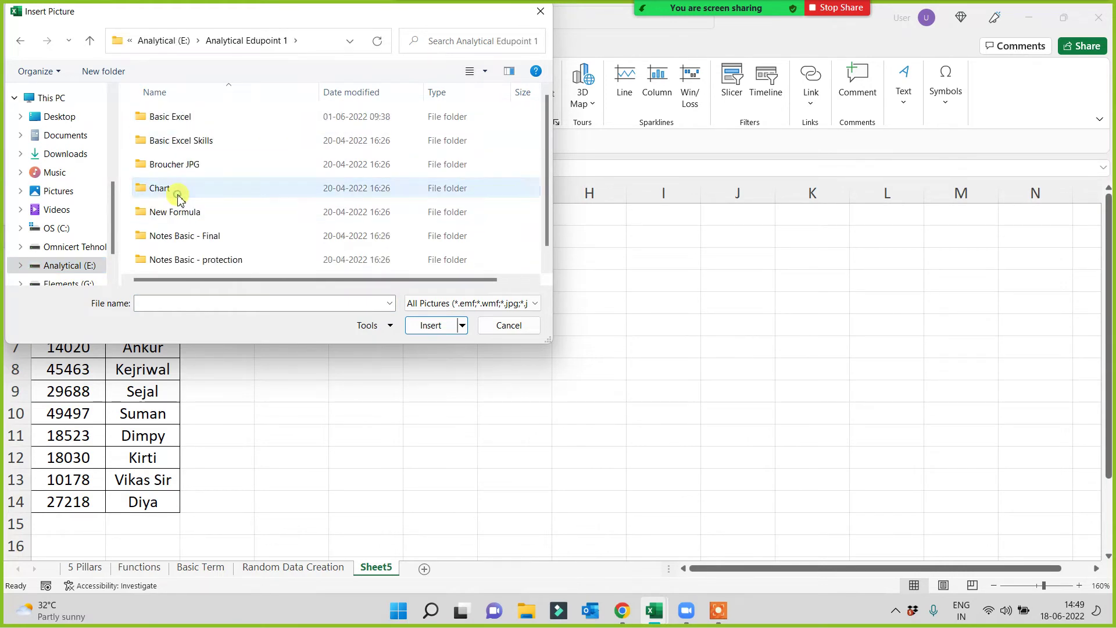
pyautogui.doubleClick(174, 117)
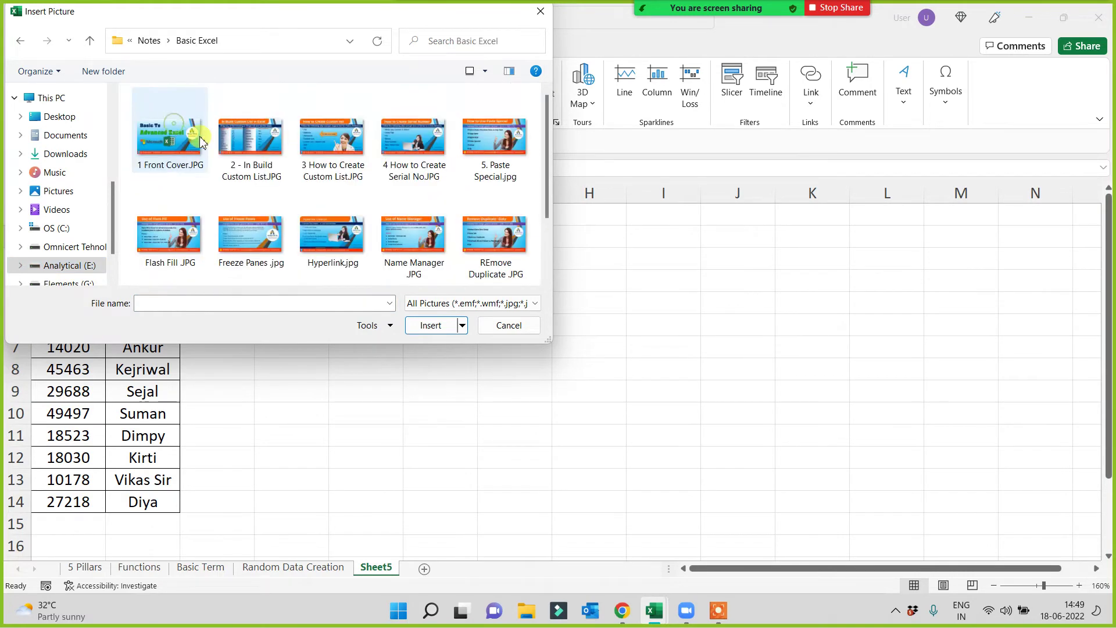
pyautogui.doubleClick(473, 137)
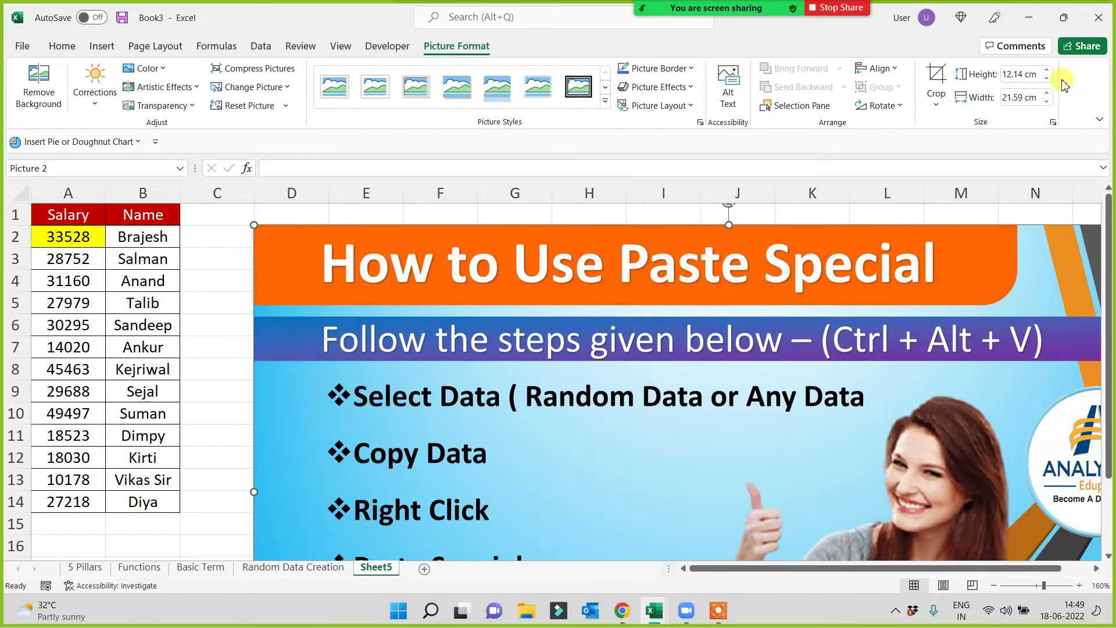
# Resize the picture to a height of 6 cm
pyautogui.click(1026, 75)
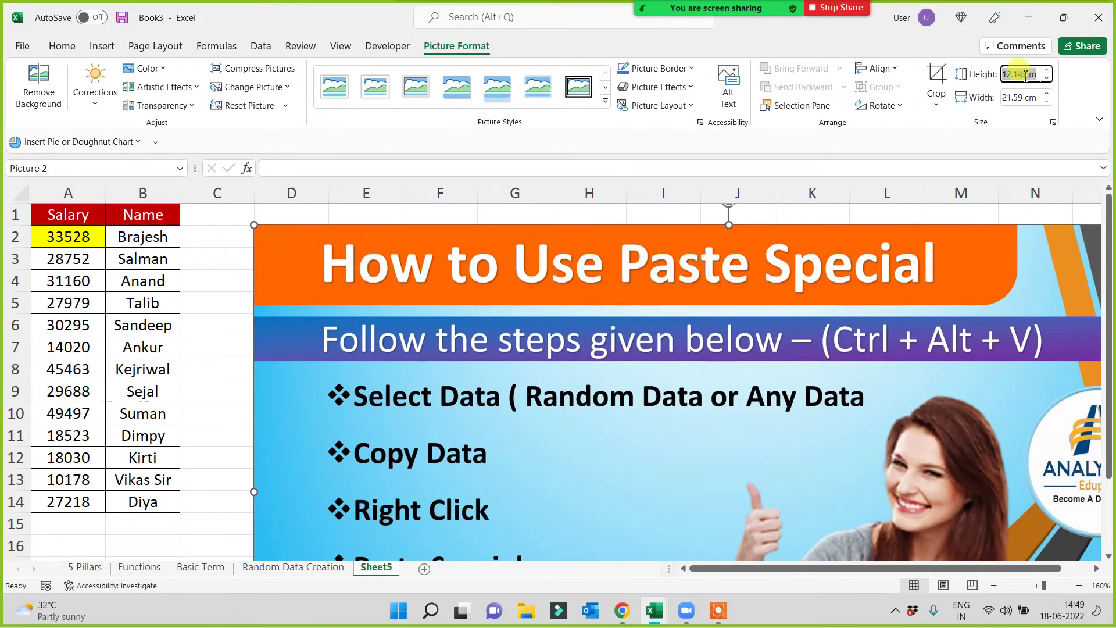
pyautogui.write('6')
pyautogui.press('Return')
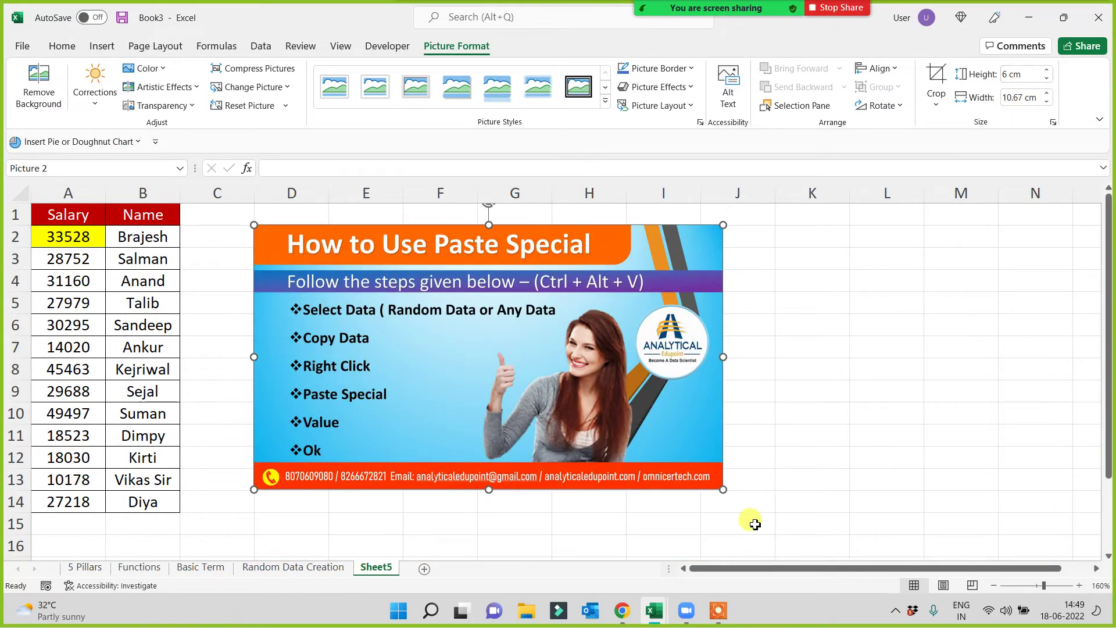
pyautogui.click(939, 472)
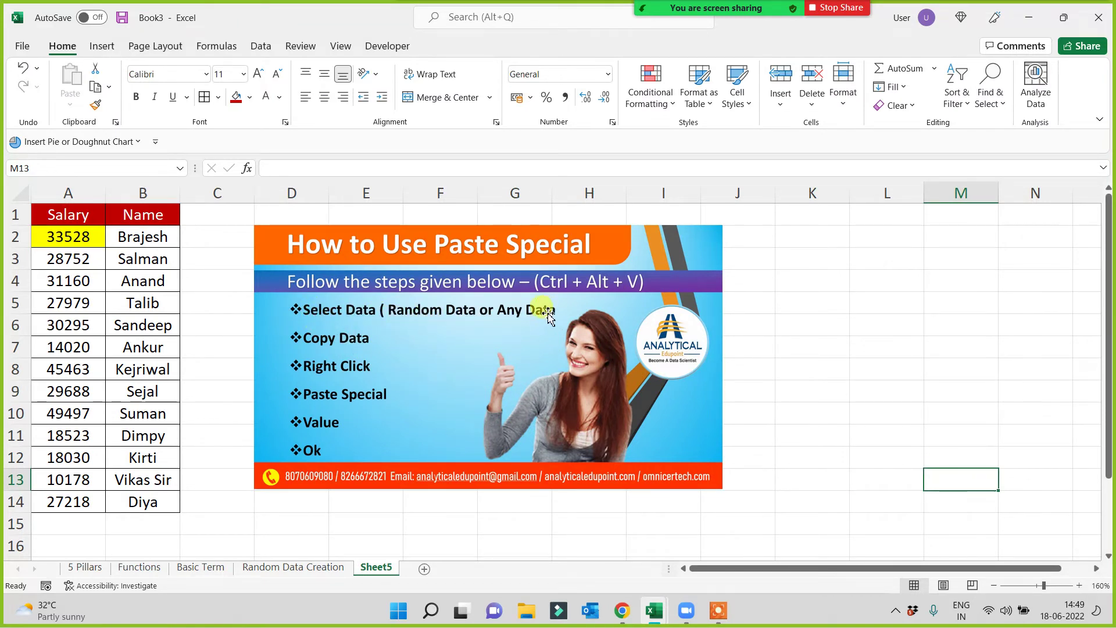
# Paste the copied A2:A14 salaries back onto themselves as values only, then select table A1:B14
pyautogui.moveTo(68, 237); pyautogui.dragTo(80, 507)
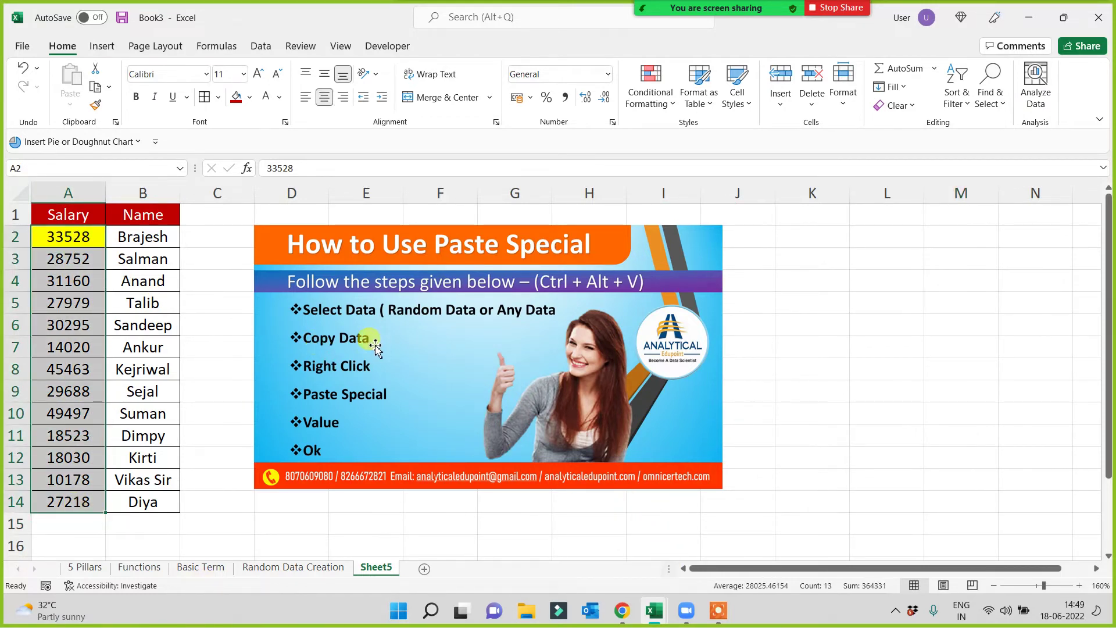
pyautogui.click(98, 93)
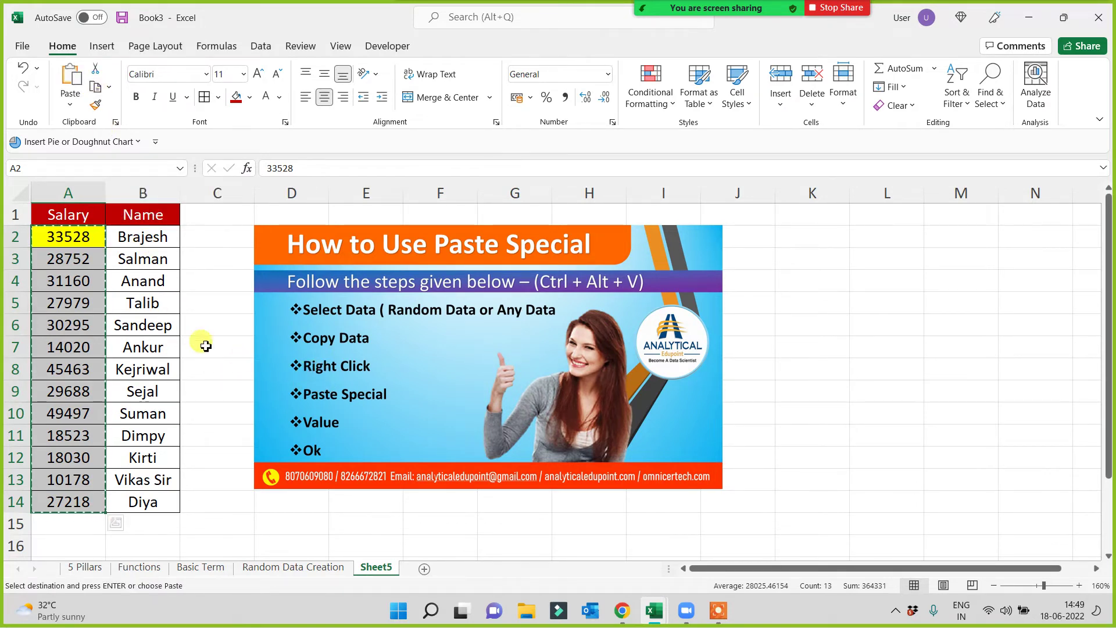
pyautogui.rightClick(90, 233)
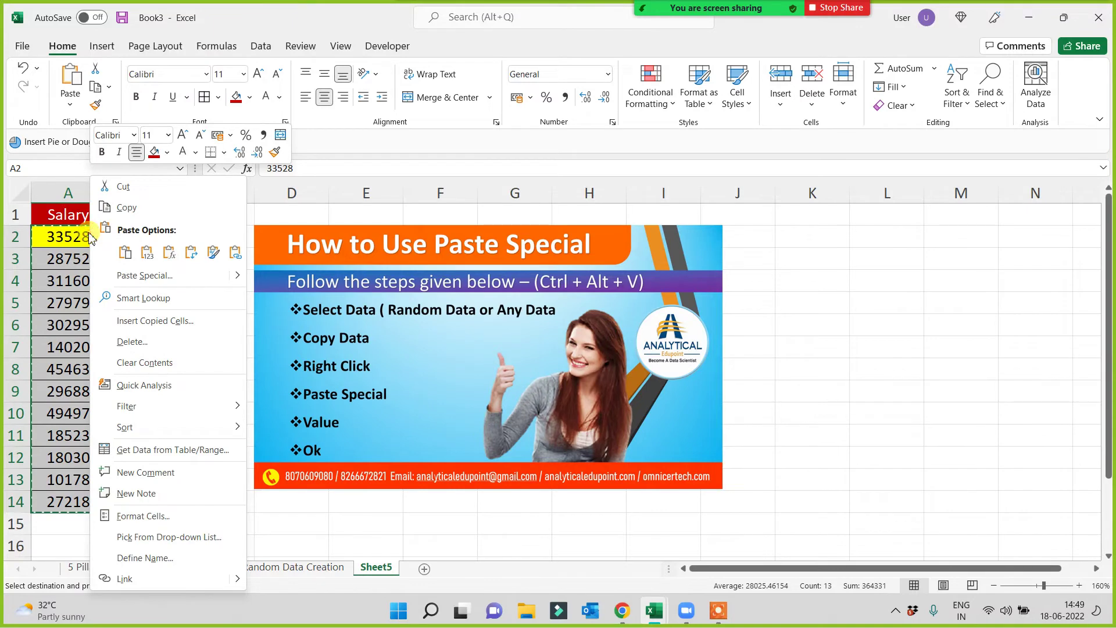
pyautogui.click(164, 279)
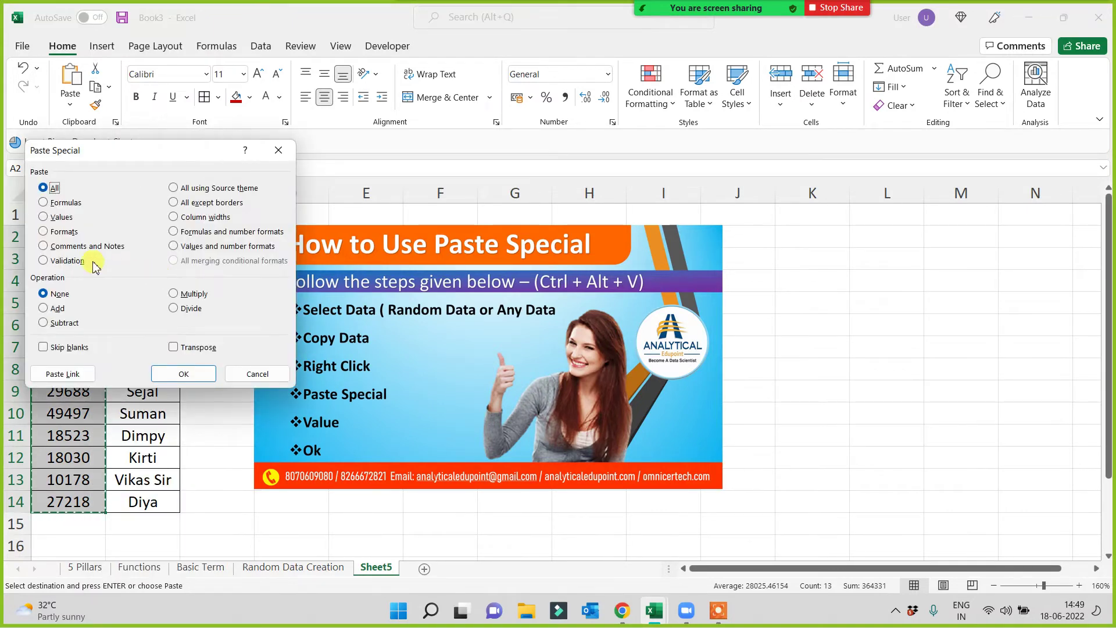
pyautogui.click(58, 218)
pyautogui.click(184, 374)
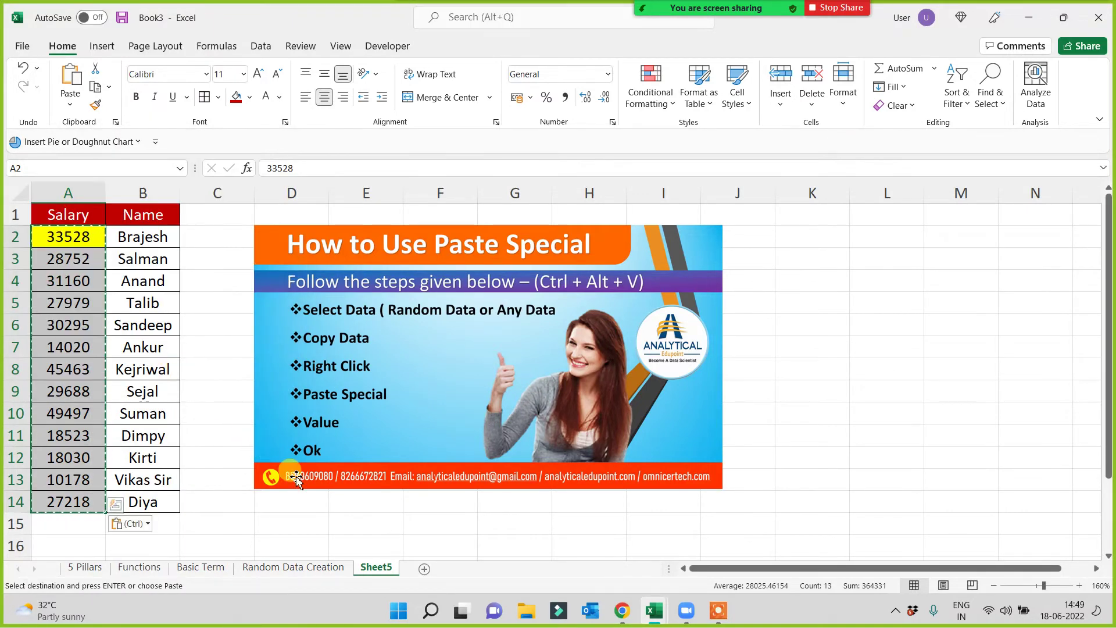
pyautogui.click(913, 385)
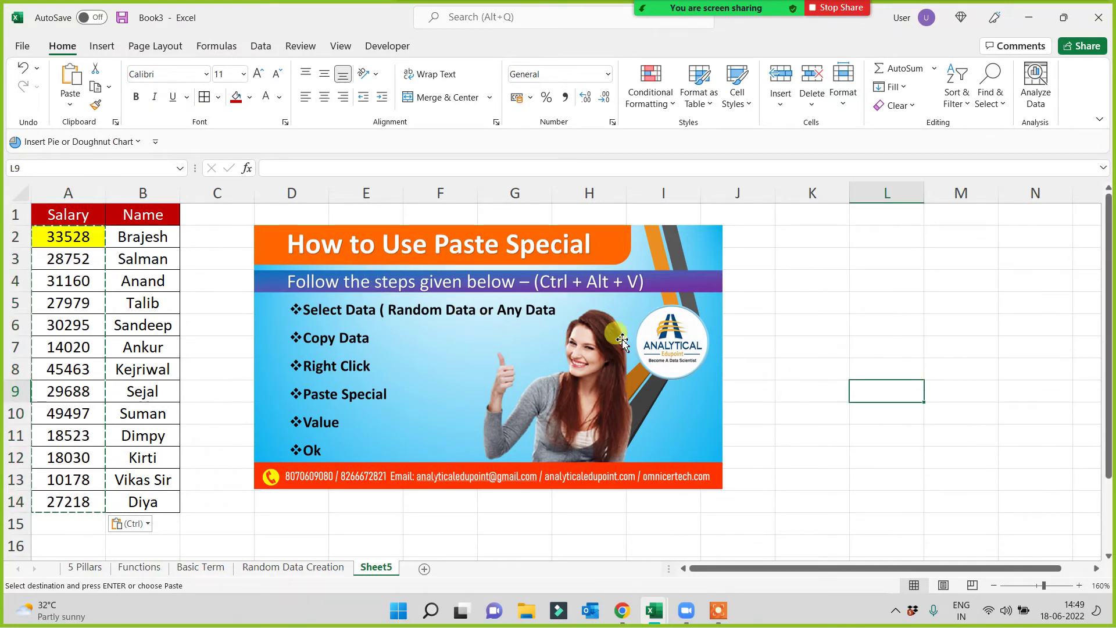
pyautogui.click(811, 354)
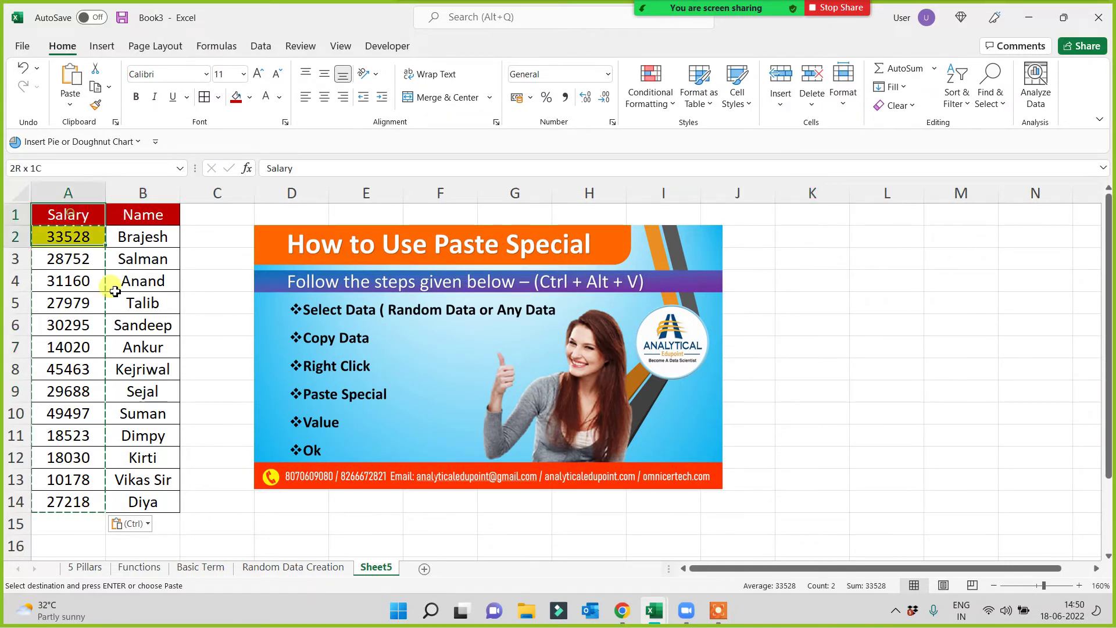
pyautogui.moveTo(70, 217); pyautogui.dragTo(143, 501)
# Rename the Sheet5 tab to 'Paste Special' and switch to the Random Data Creation sheet
pyautogui.click(943, 410)
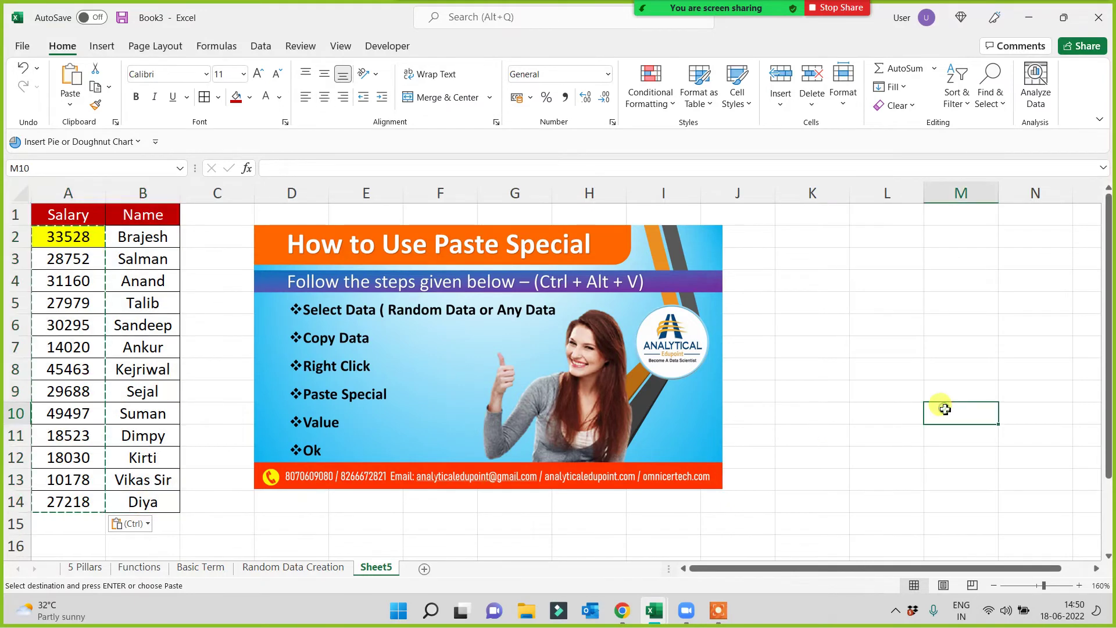
pyautogui.click(378, 568)
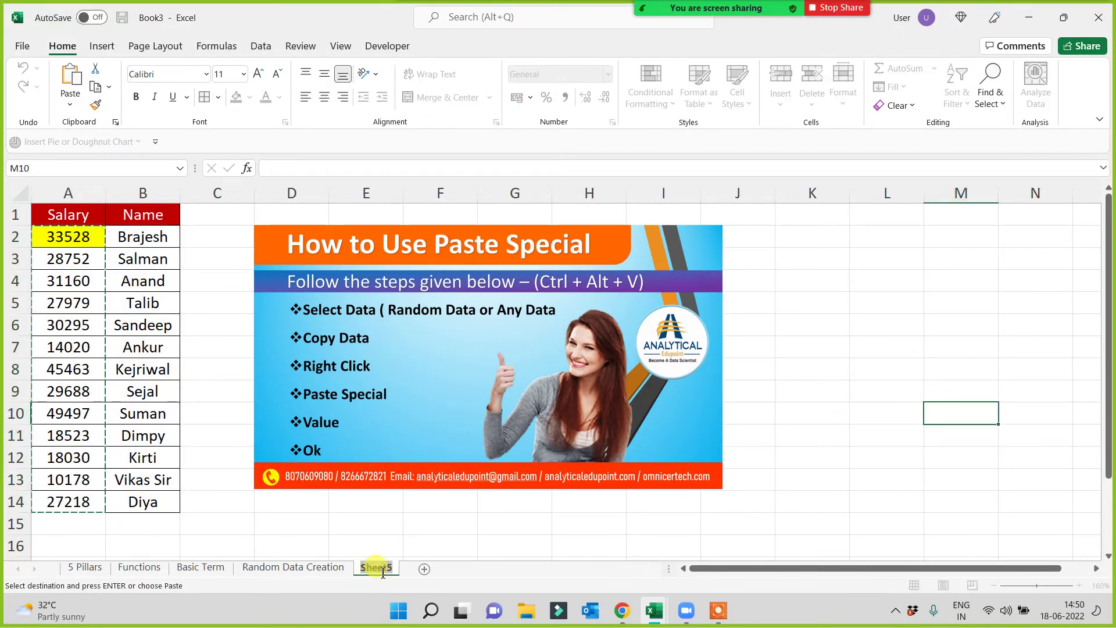
pyautogui.write('Paste Special')
pyautogui.click(580, 525)
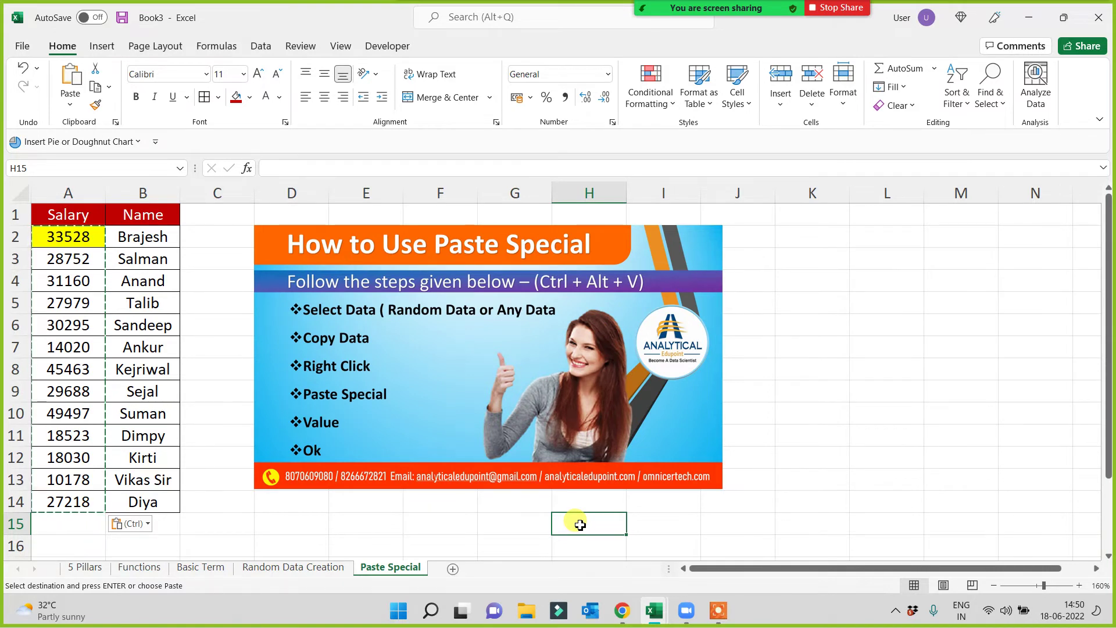
pyautogui.click(51, 237)
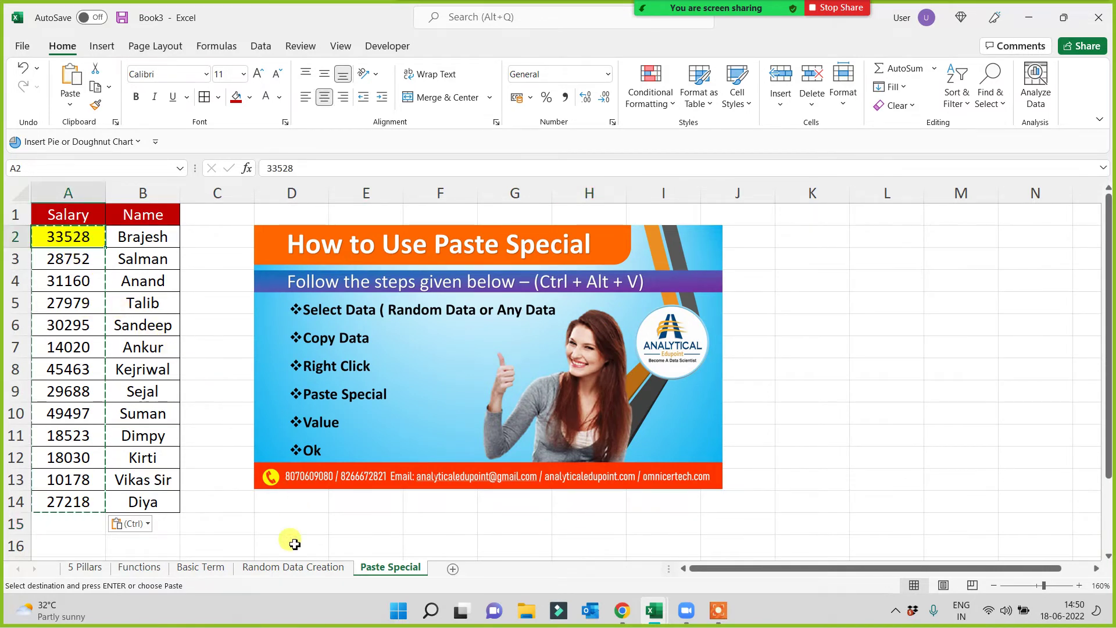
pyautogui.click(286, 567)
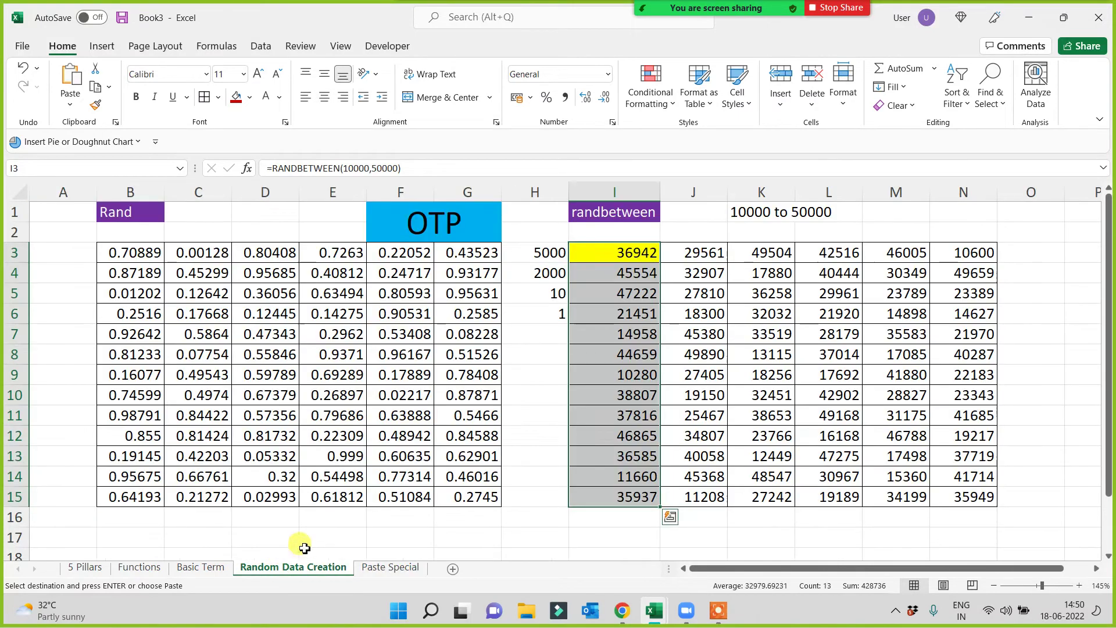
# Inspect the RANDBETWEEN formula in I3 and its block of random numbers without editing it
pyautogui.click(617, 256)
pyautogui.moveTo(276, 169); pyautogui.dragTo(350, 168)
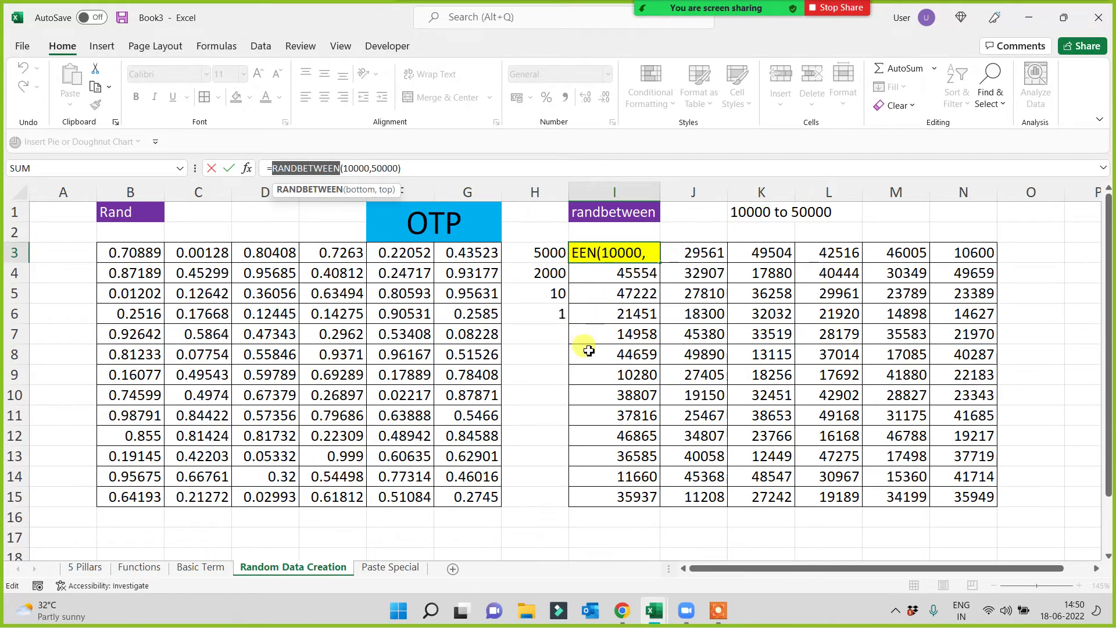
pyautogui.press('Escape')
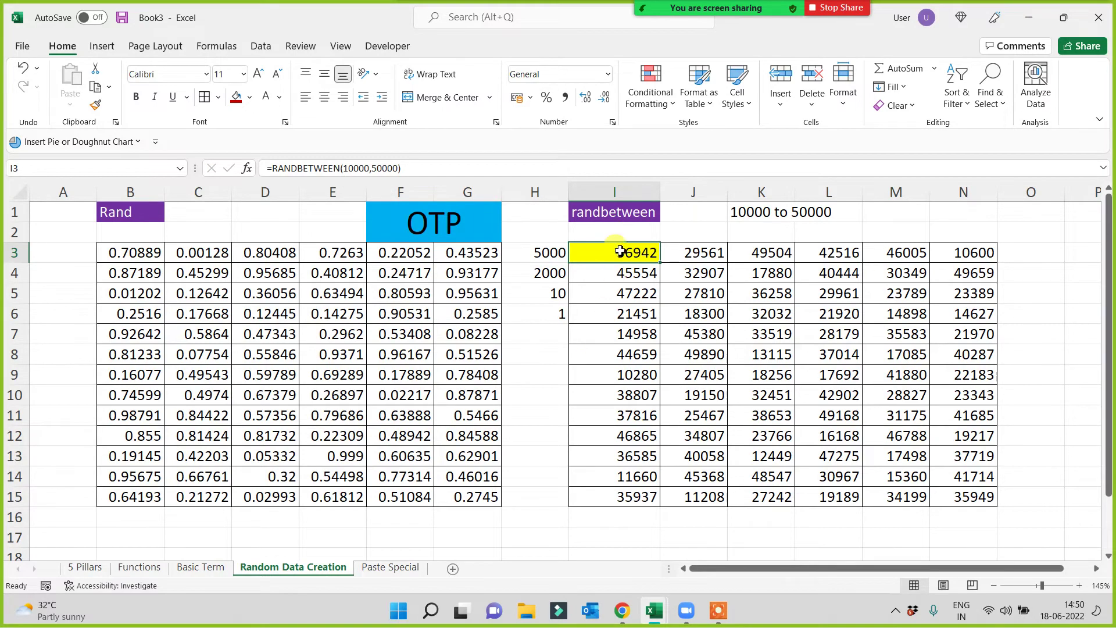
pyautogui.moveTo(616, 252)
pyautogui.mouseDown()
pyautogui.moveTo(951, 463)
pyautogui.moveTo(959, 486)
pyautogui.mouseUp()
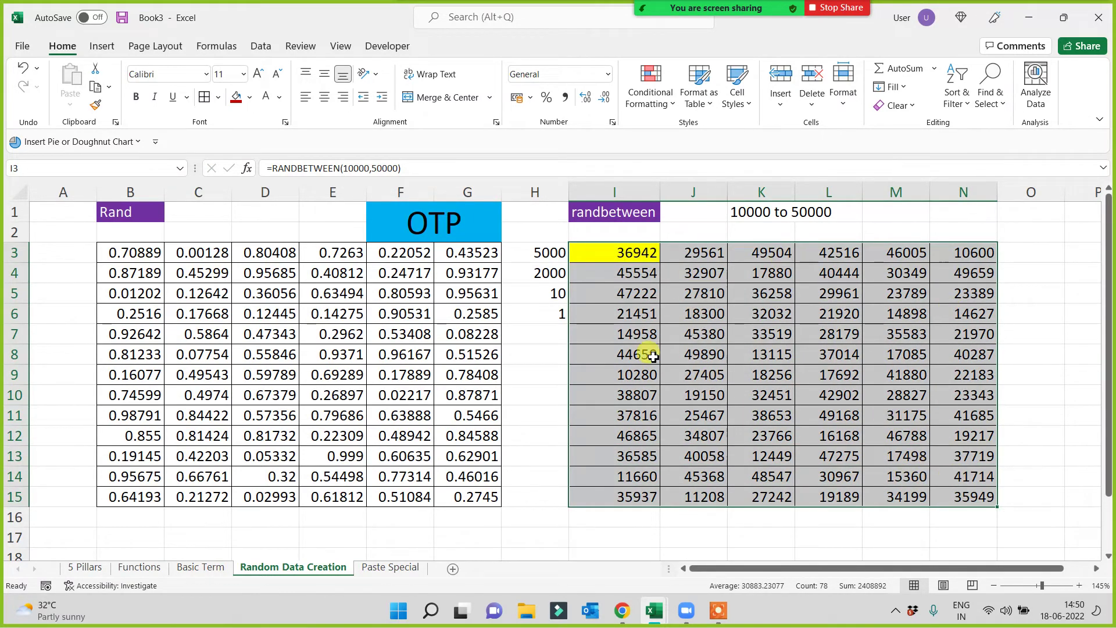
pyautogui.click(621, 214)
# Enter test text in H10 to force recalculation, move the 5000 to H11, then delete both
pyautogui.click(617, 252)
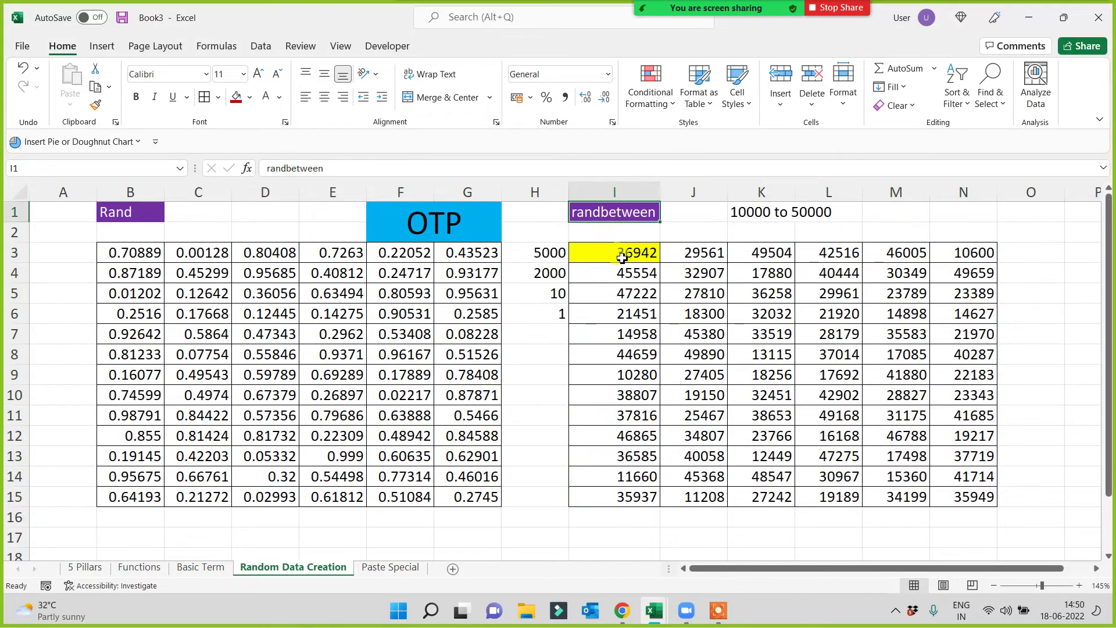
pyautogui.click(533, 395)
pyautogui.write('dfs')
pyautogui.click(538, 454)
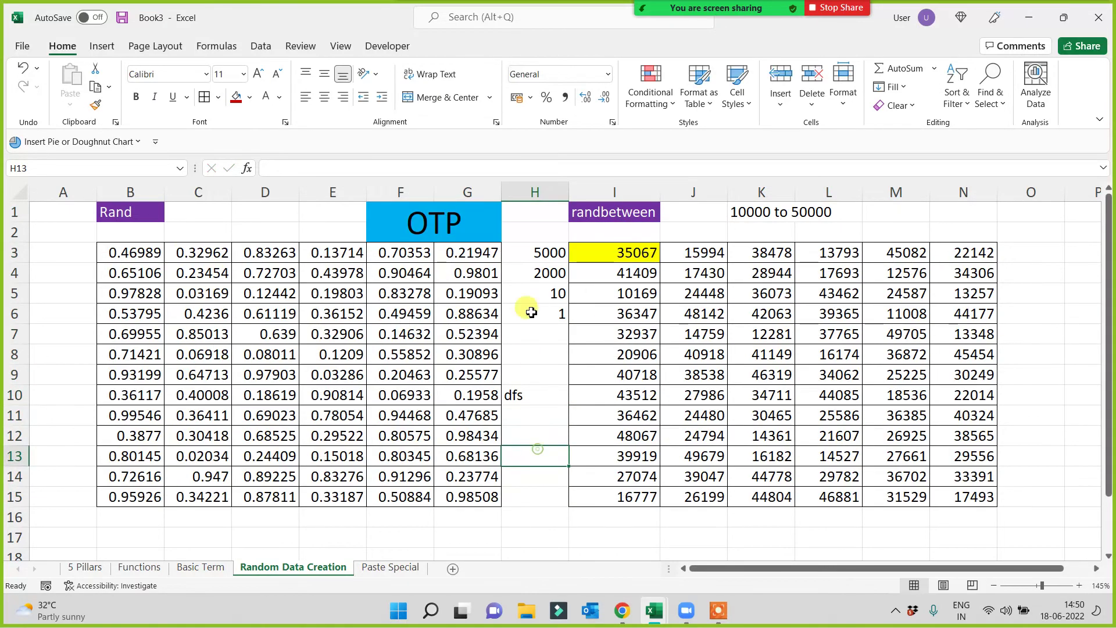
pyautogui.click(534, 254)
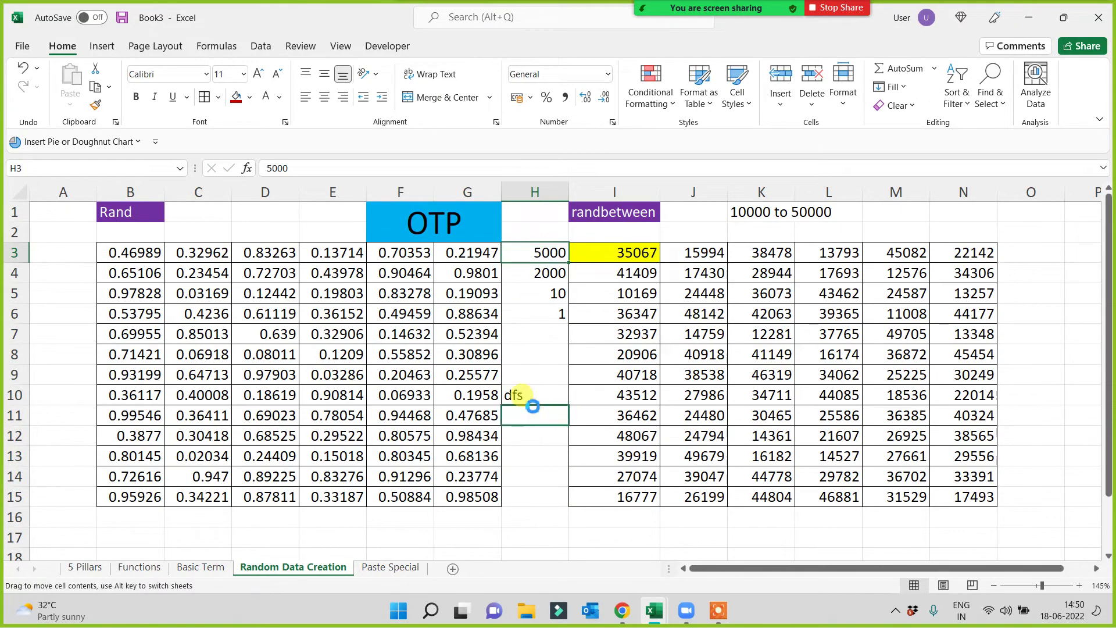
pyautogui.moveTo(533, 243); pyautogui.dragTo(533, 415)
pyautogui.moveTo(529, 374); pyautogui.dragTo(534, 414)
pyautogui.press('Delete')
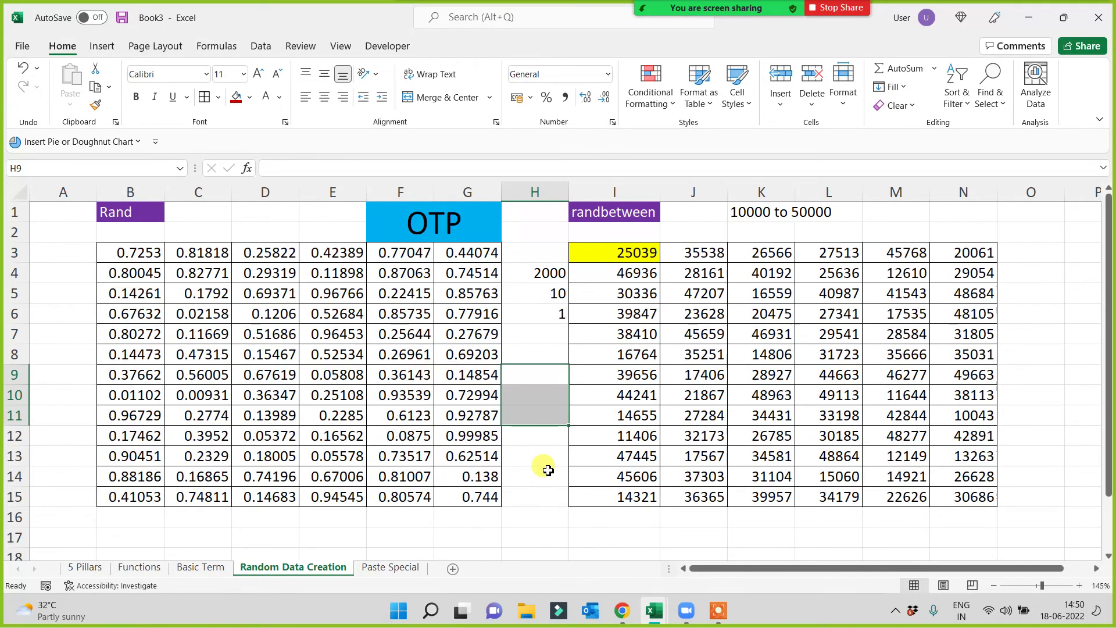
pyautogui.click(544, 468)
# Back on the Functions sheet, undo the column B width change beside the Randbetween result
pyautogui.click(385, 567)
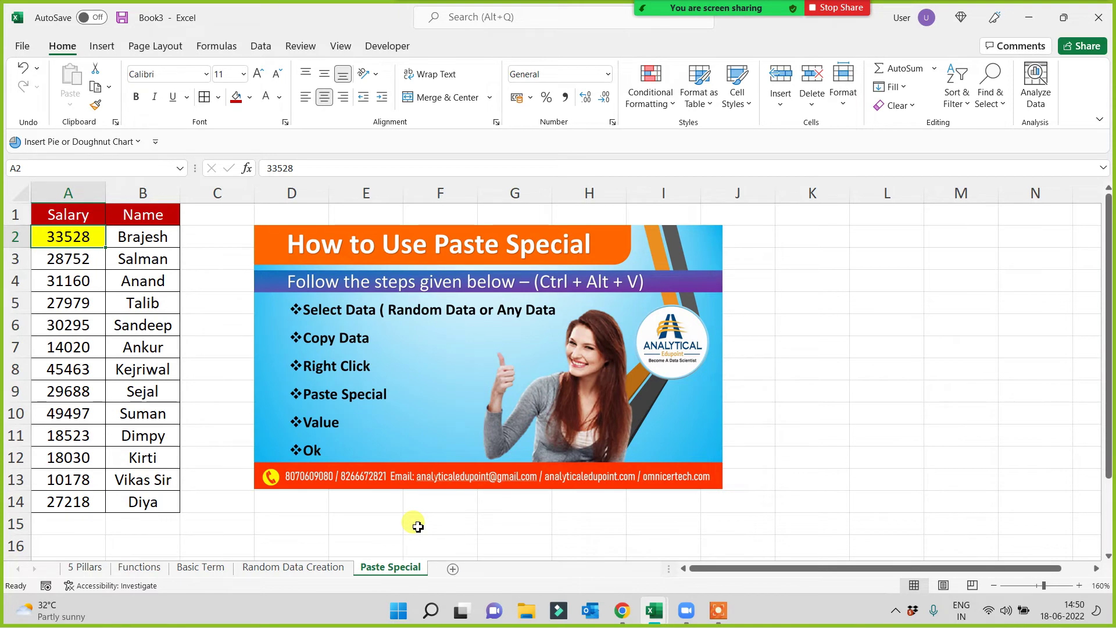
pyautogui.click(128, 568)
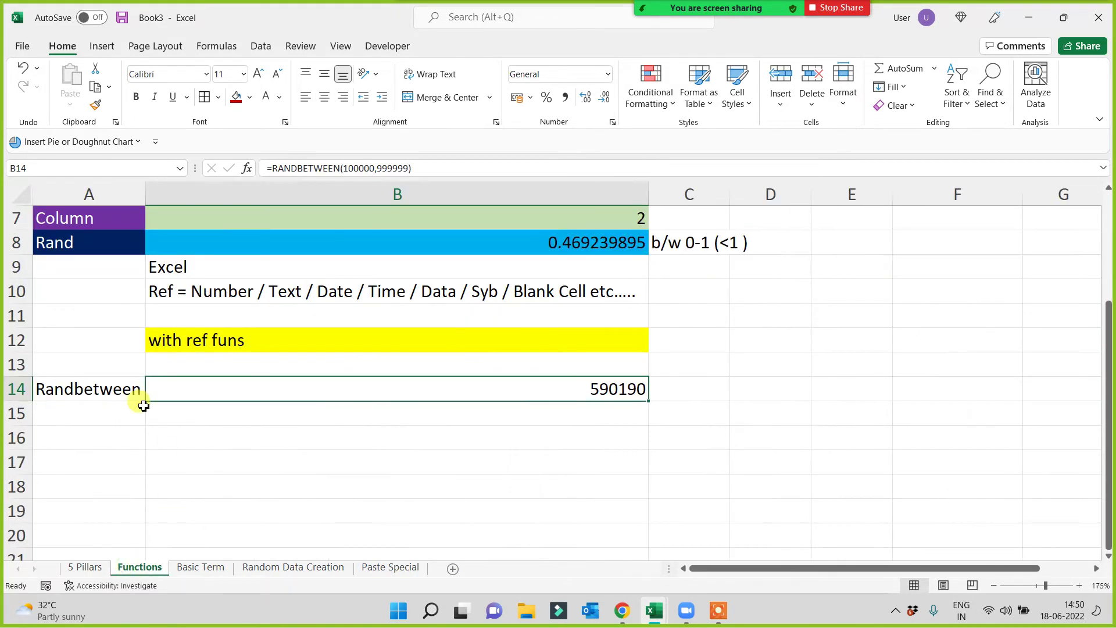
pyautogui.moveTo(75, 274); pyautogui.dragTo(73, 349)
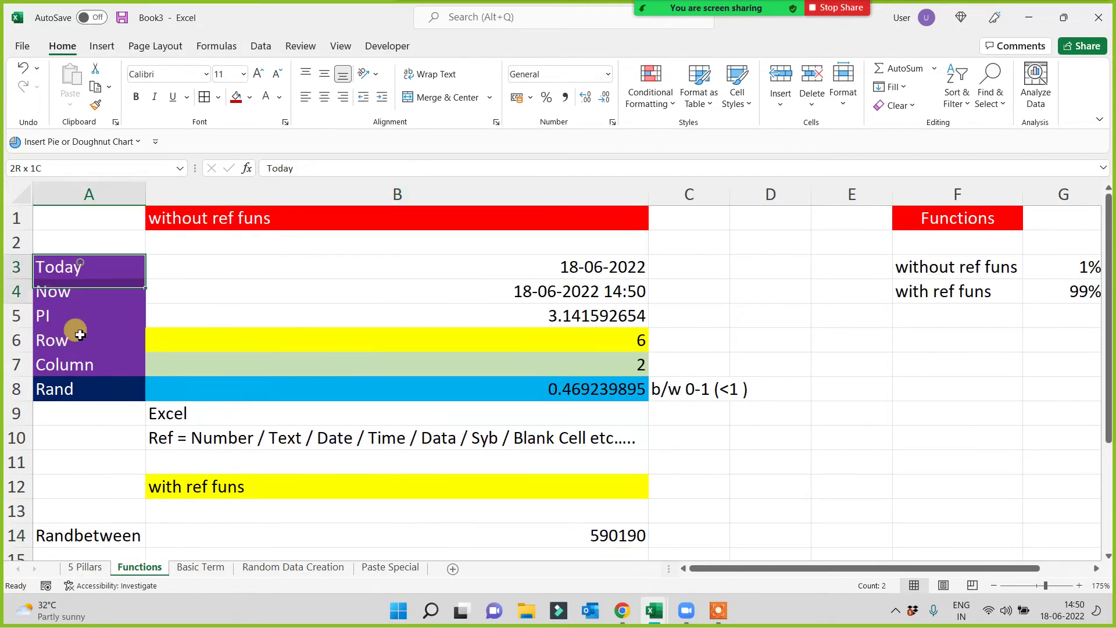
pyautogui.scroll(-1, 101, 509)
pyautogui.scroll(-2, 102, 509)
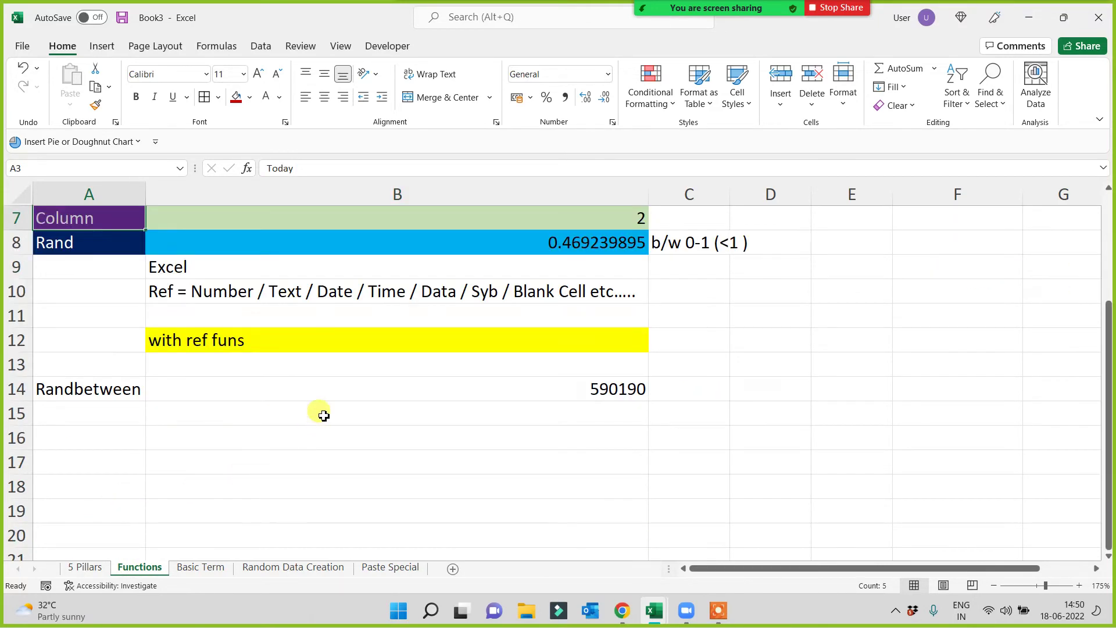
pyautogui.click(336, 389)
pyautogui.scroll(-2, 346, 478)
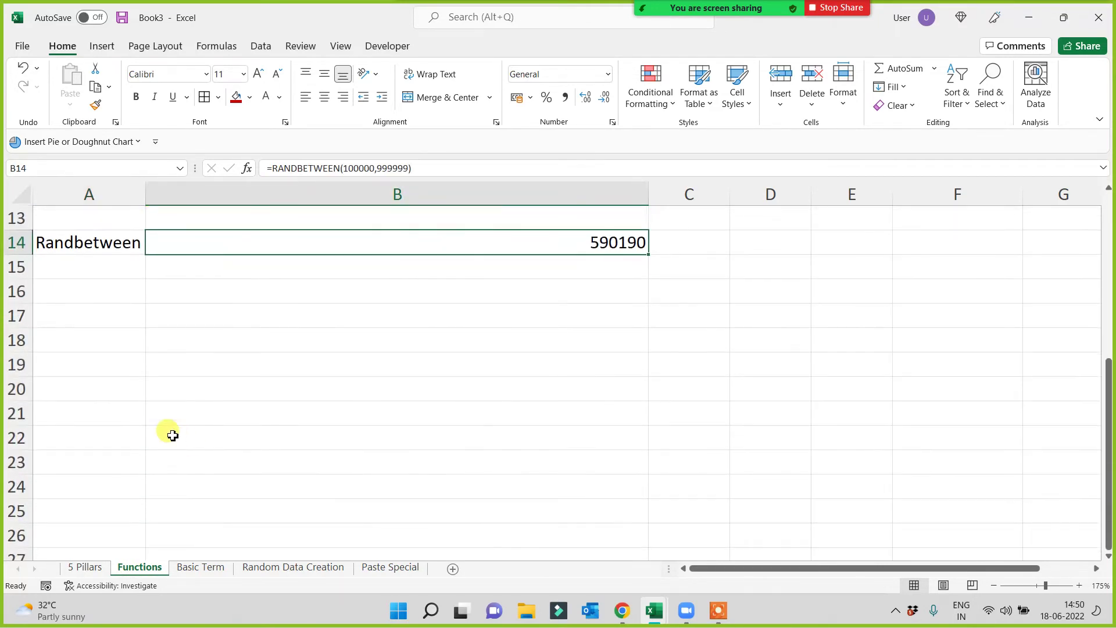
pyautogui.click(91, 326)
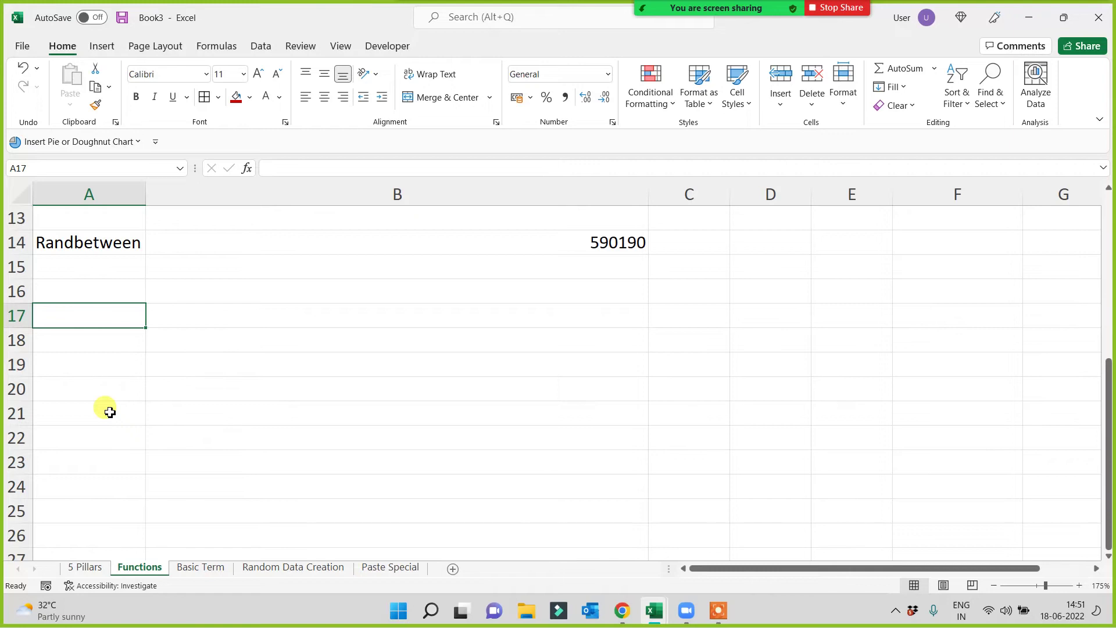
pyautogui.click(651, 186)
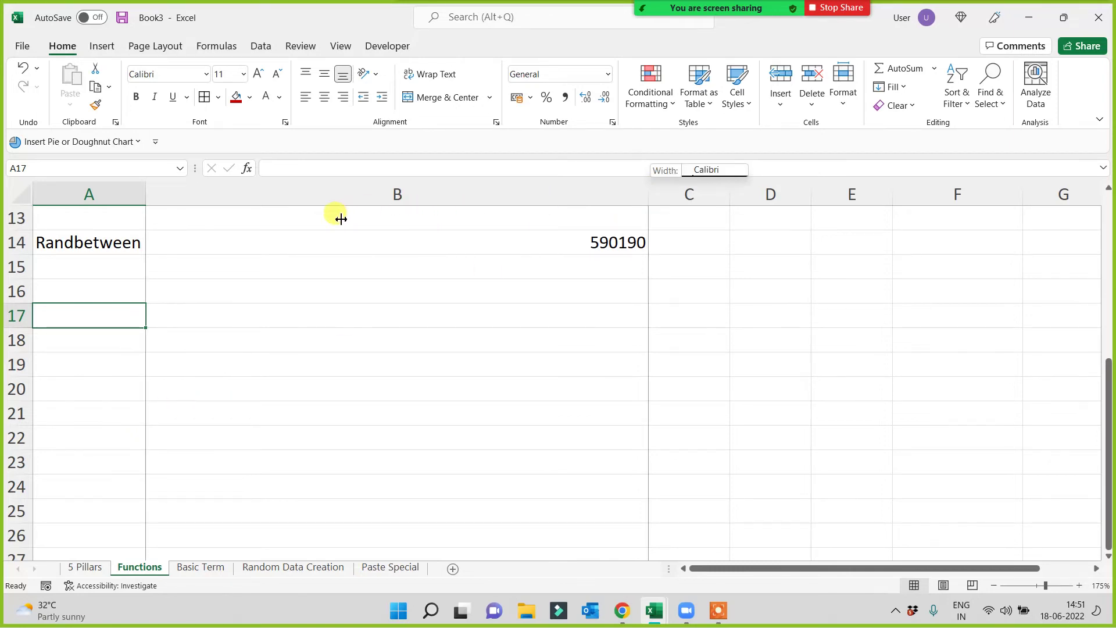
pyautogui.hotkey('ctrl', 'z')
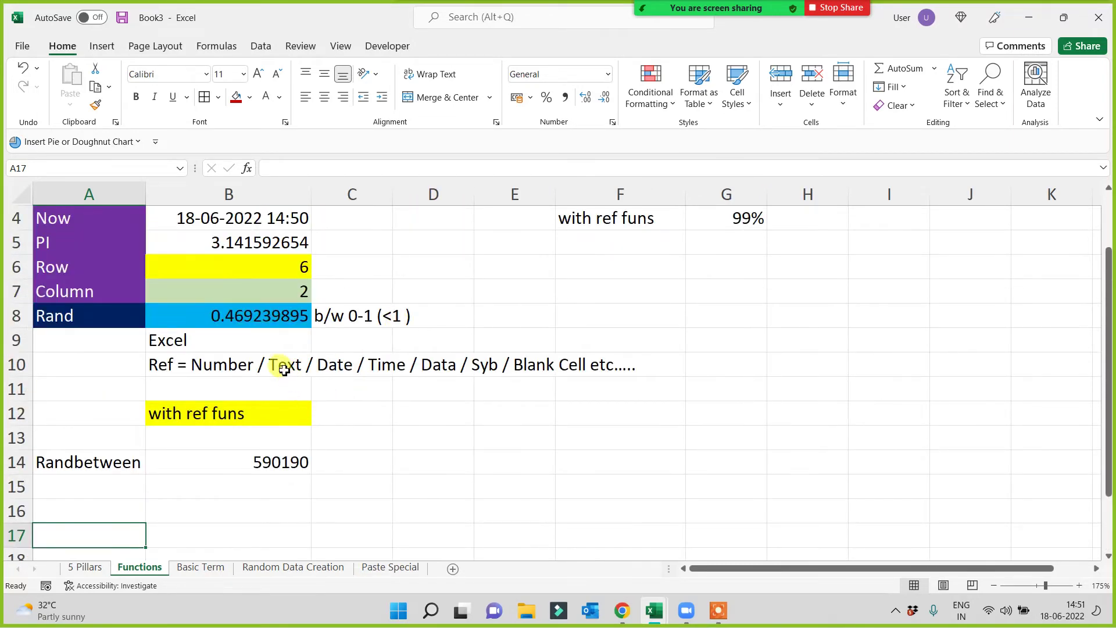
# Select cell F18 as the starting point for the new table
pyautogui.click(100, 368)
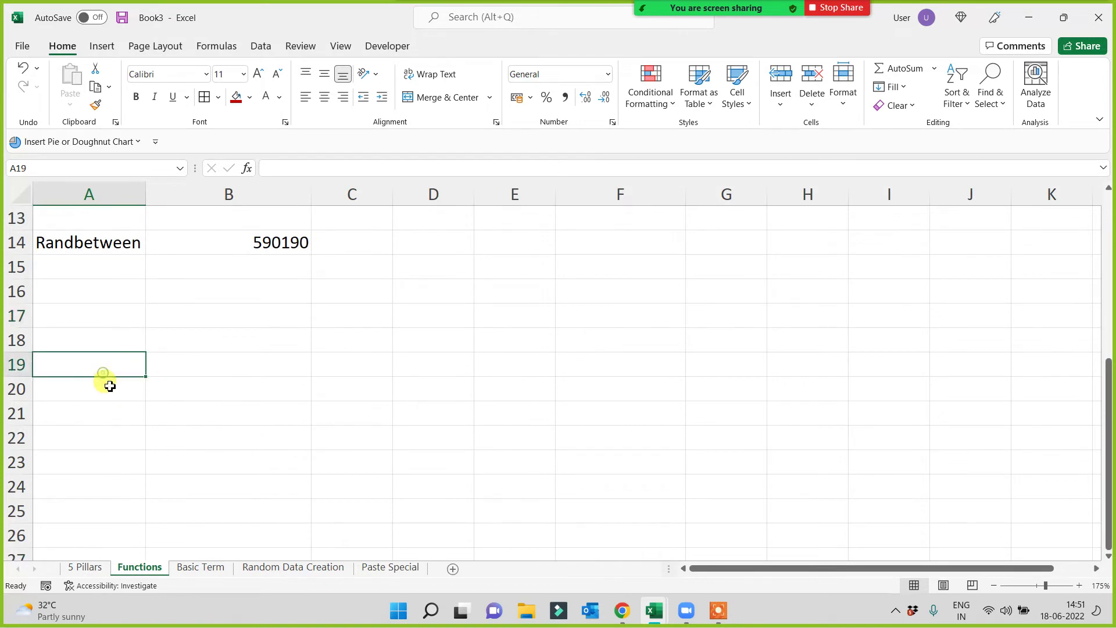
pyautogui.click(96, 343)
pyautogui.click(523, 341)
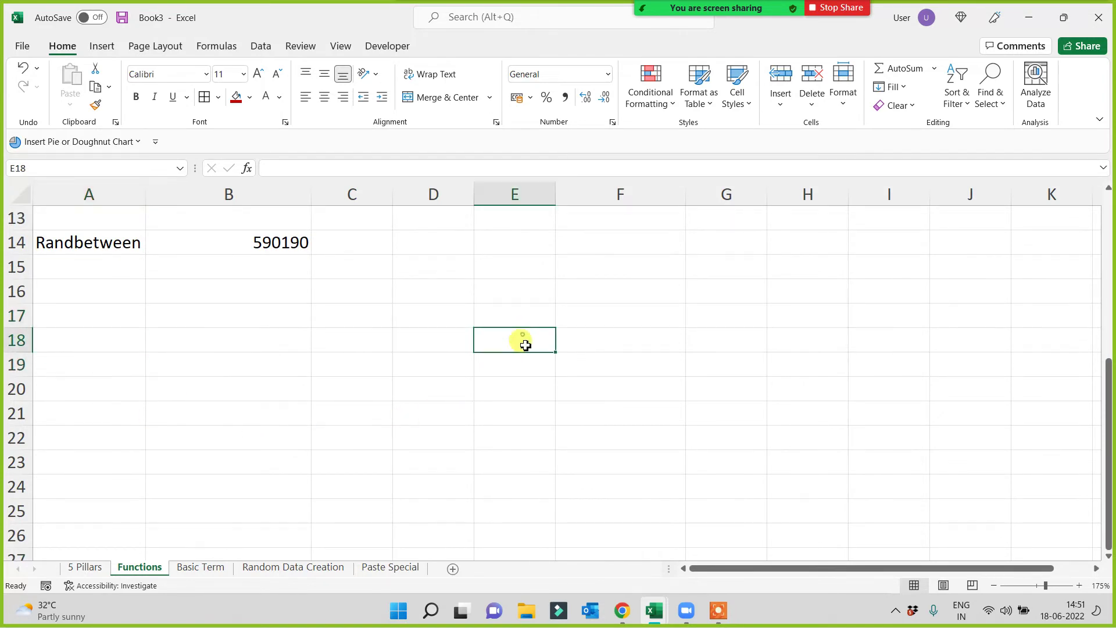
pyautogui.click(589, 341)
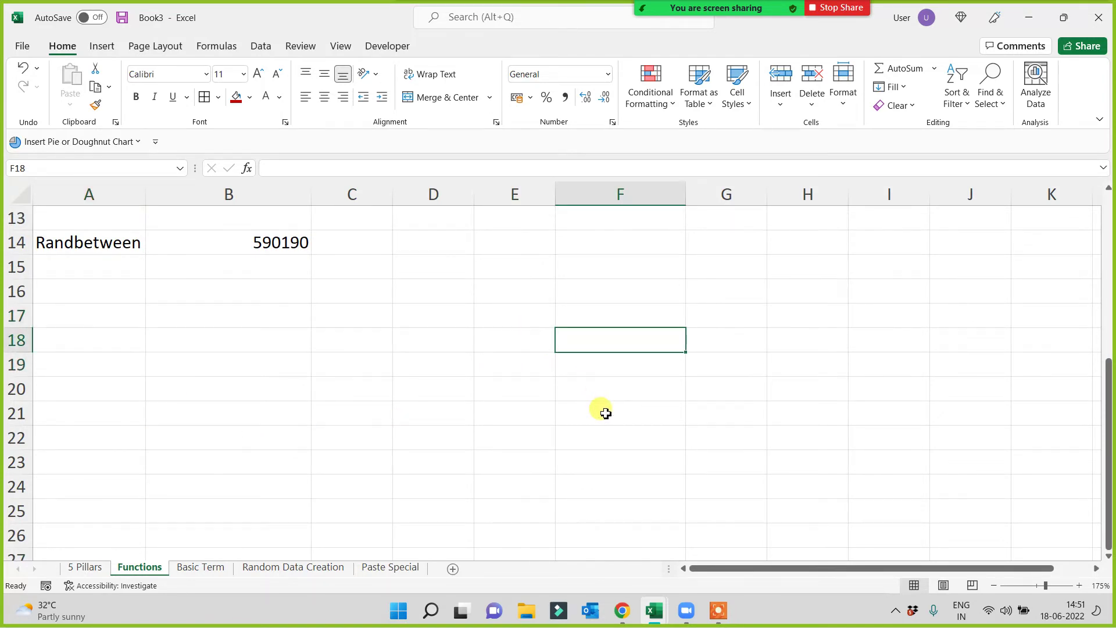
# Enter five student names down F18:F22
pyautogui.write('Diya')
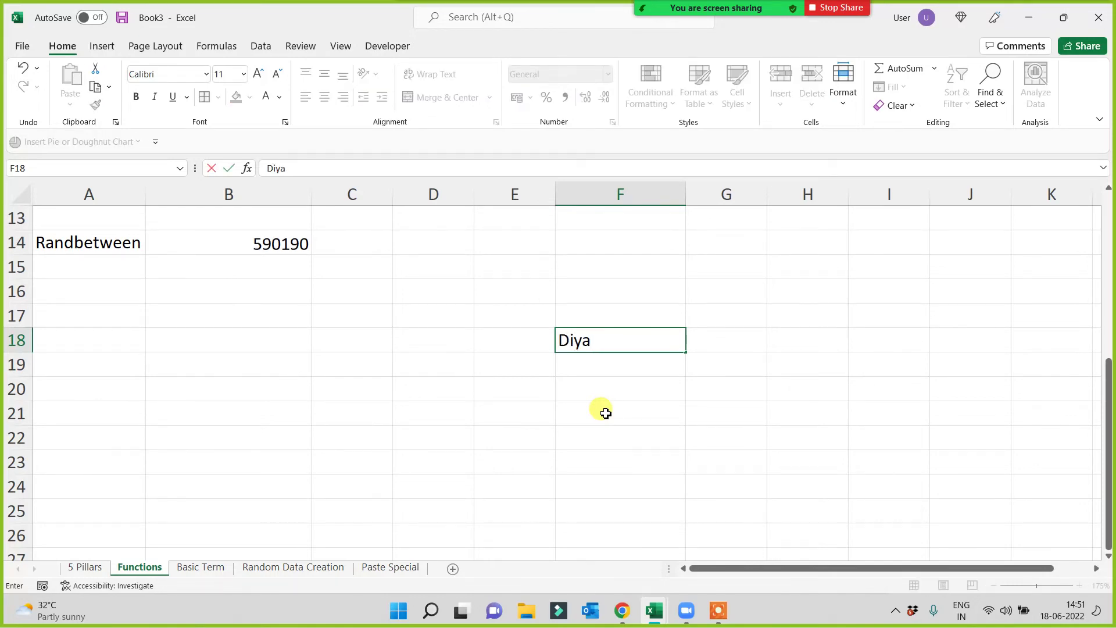
pyautogui.press('Return')
pyautogui.write('Brajesh')
pyautogui.press('Return')
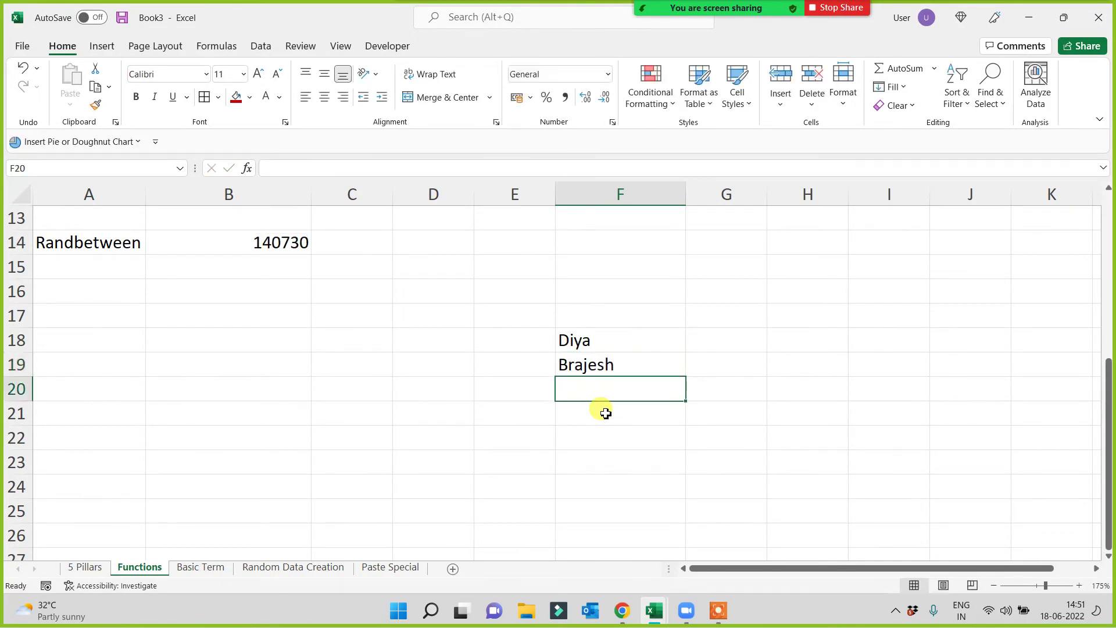
pyautogui.write('Anand')
pyautogui.press('Return')
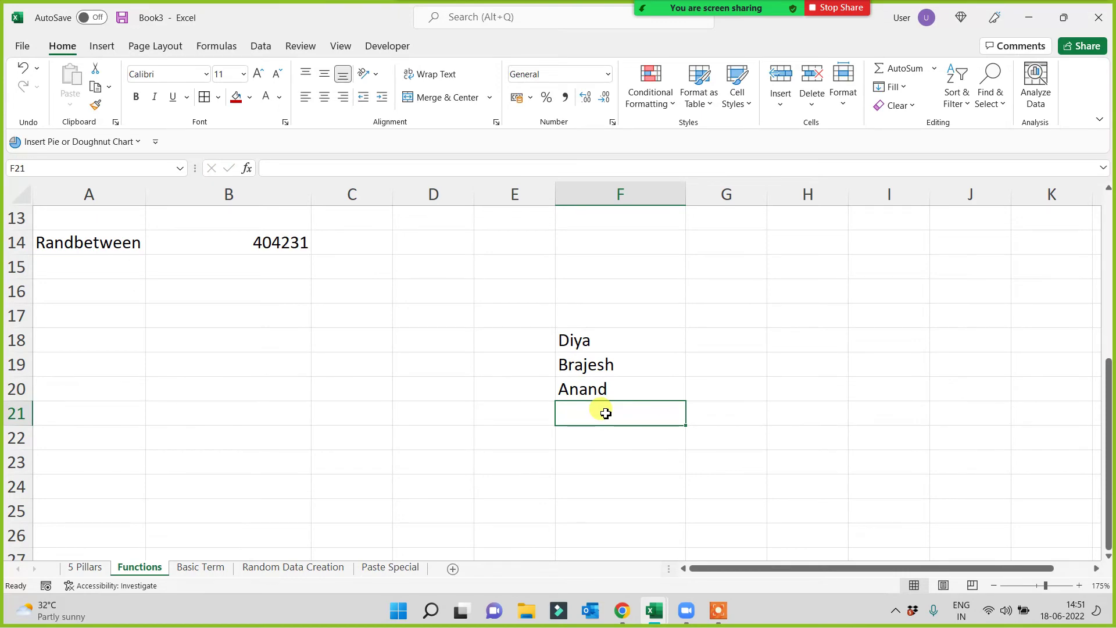
pyautogui.write('Kavita')
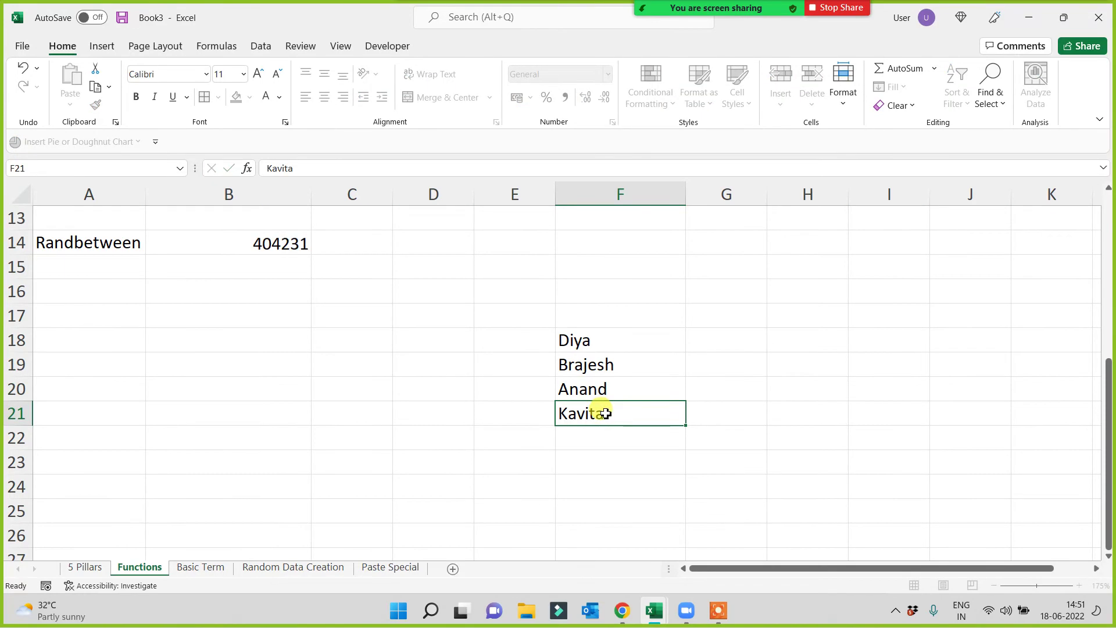
pyautogui.press('Return')
pyautogui.write('Nisha')
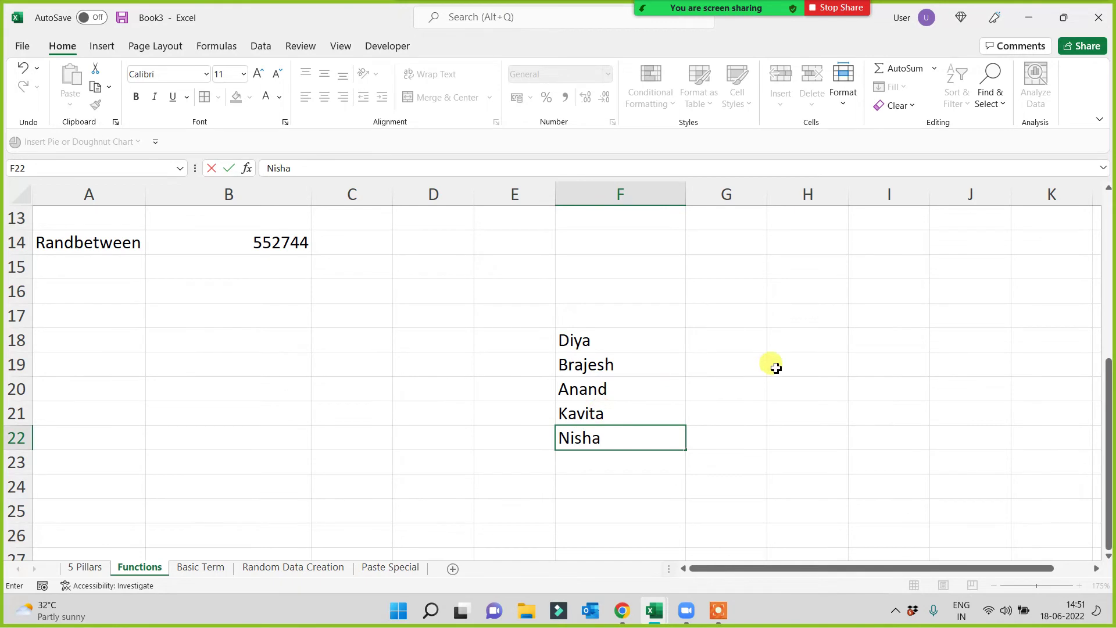
pyautogui.click(771, 364)
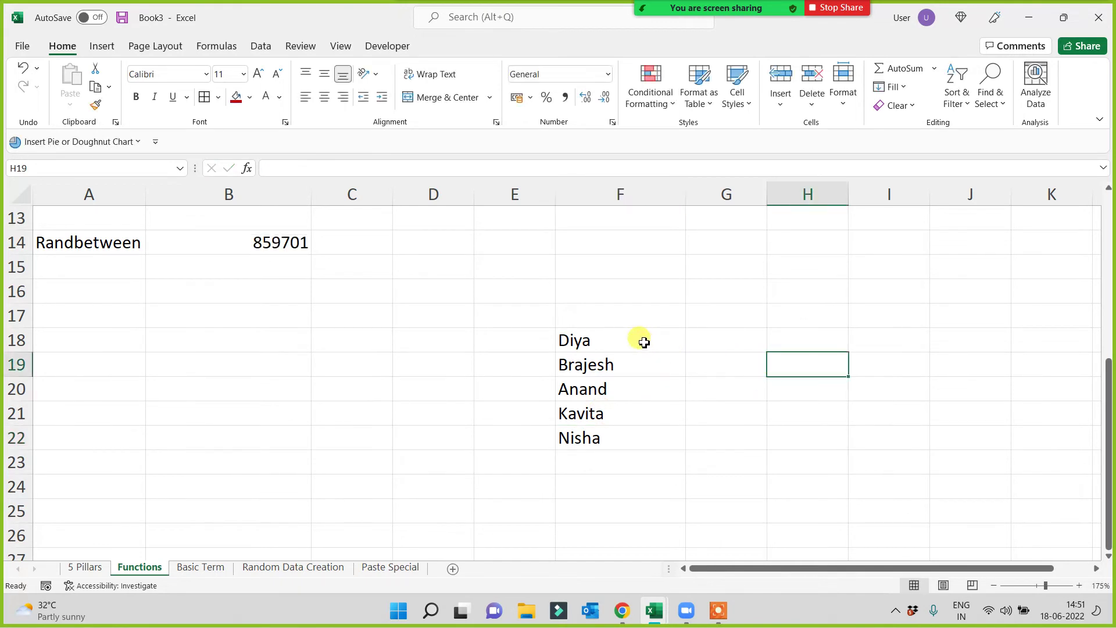
# Add the headings Name in F17 and Marks in G17, then select the table F17:G22
pyautogui.click(605, 314)
pyautogui.write('Name')
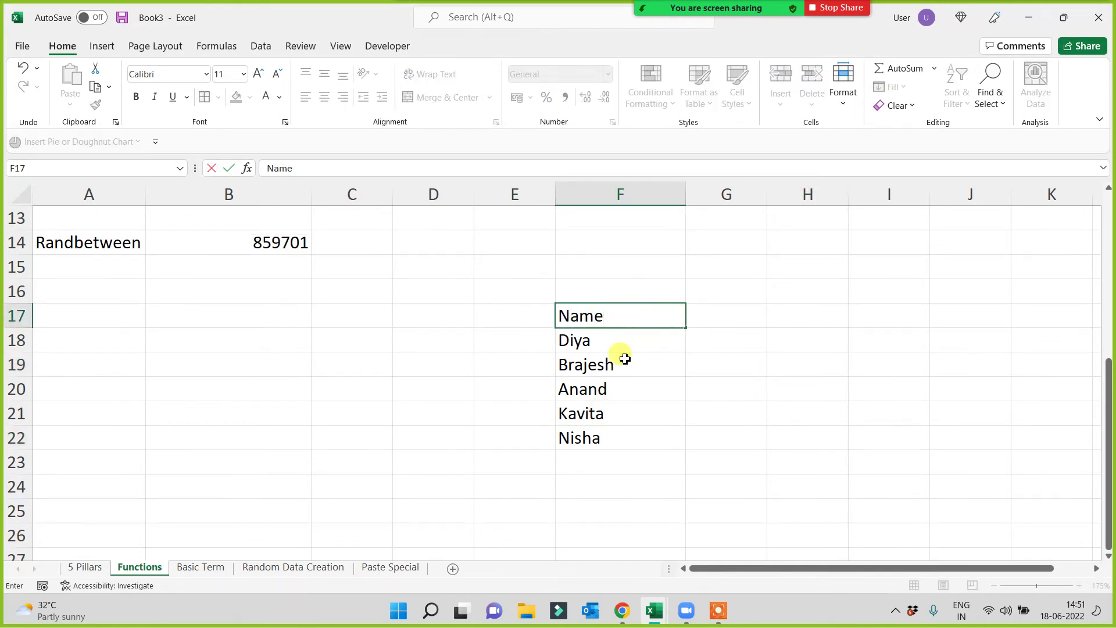
pyautogui.click(721, 320)
pyautogui.write('Marks')
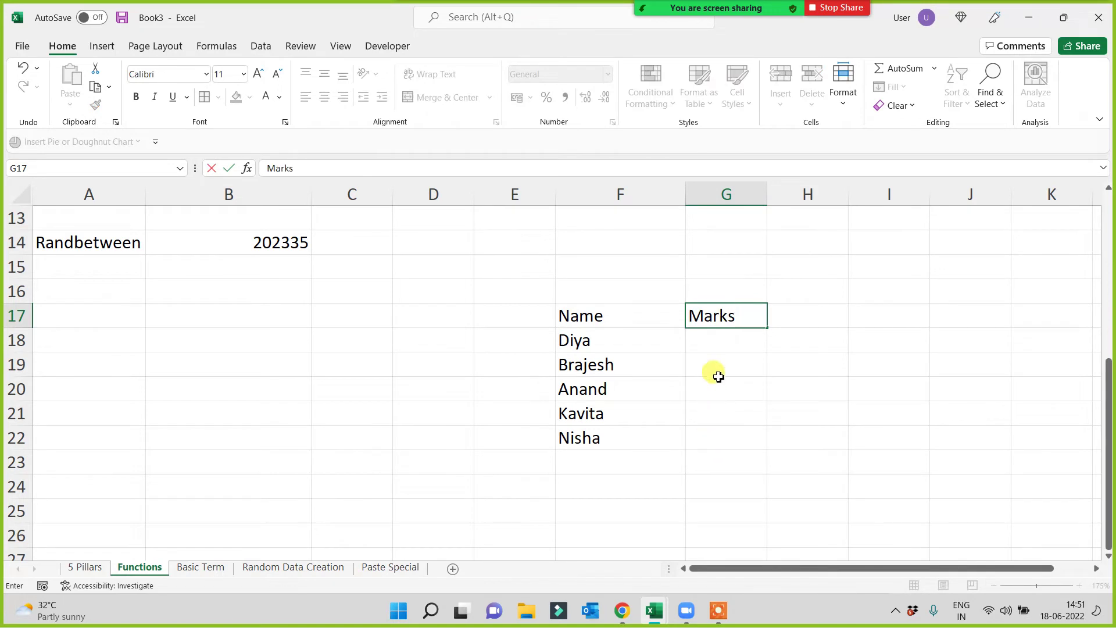
pyautogui.press('Return')
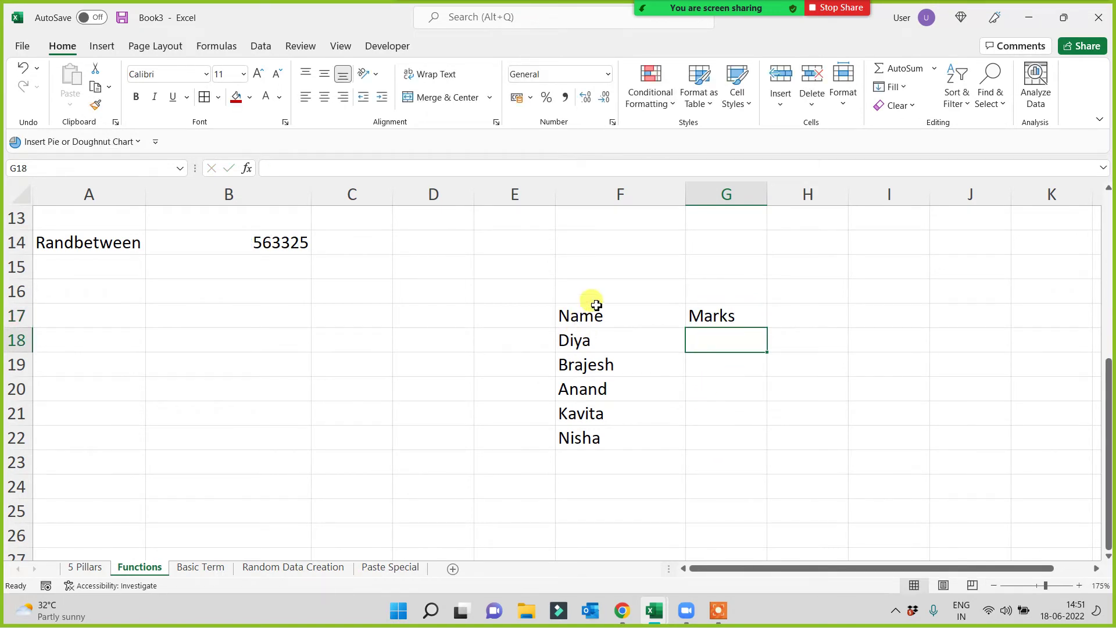
pyautogui.moveTo(590, 311); pyautogui.dragTo(717, 441)
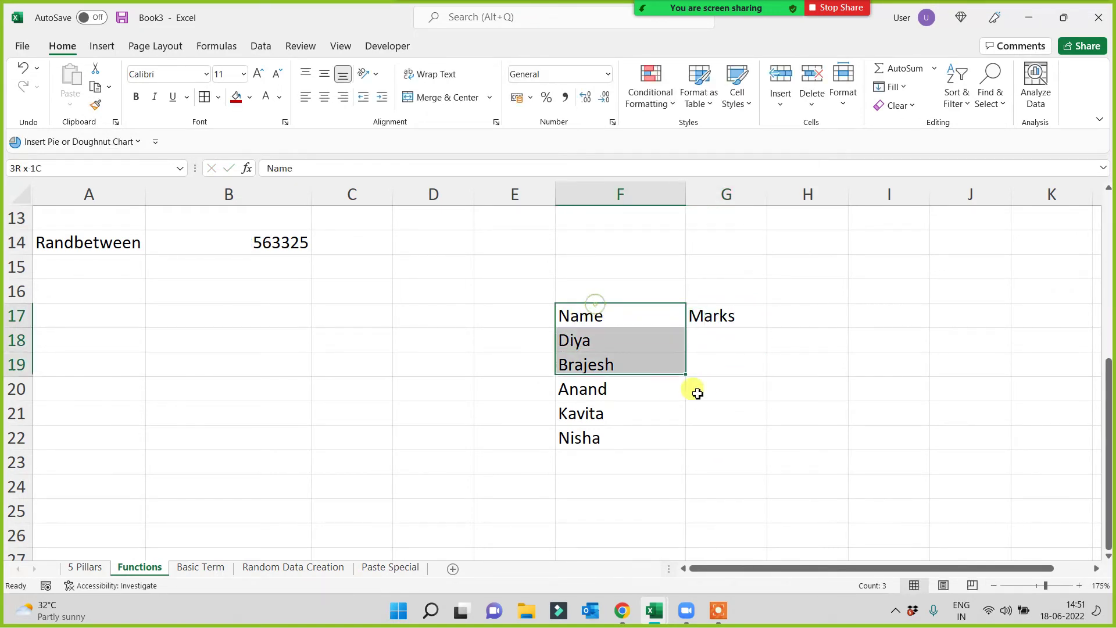
# Centre the table and give the Name/Marks header row a red fill with white text
pyautogui.click(324, 96)
pyautogui.moveTo(630, 314); pyautogui.dragTo(717, 314)
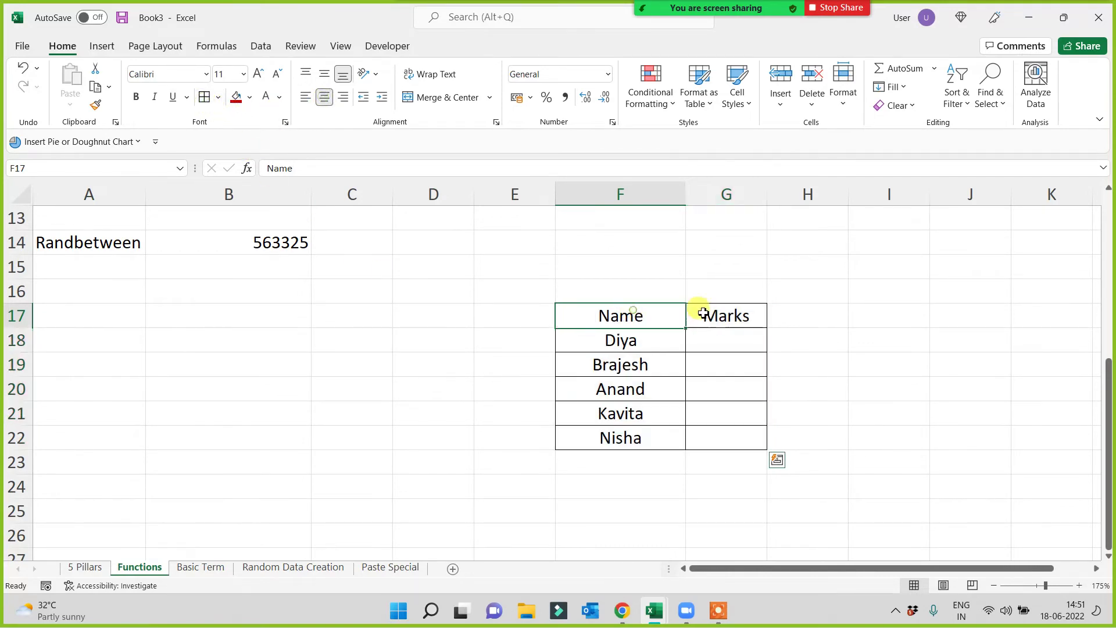
pyautogui.click(235, 95)
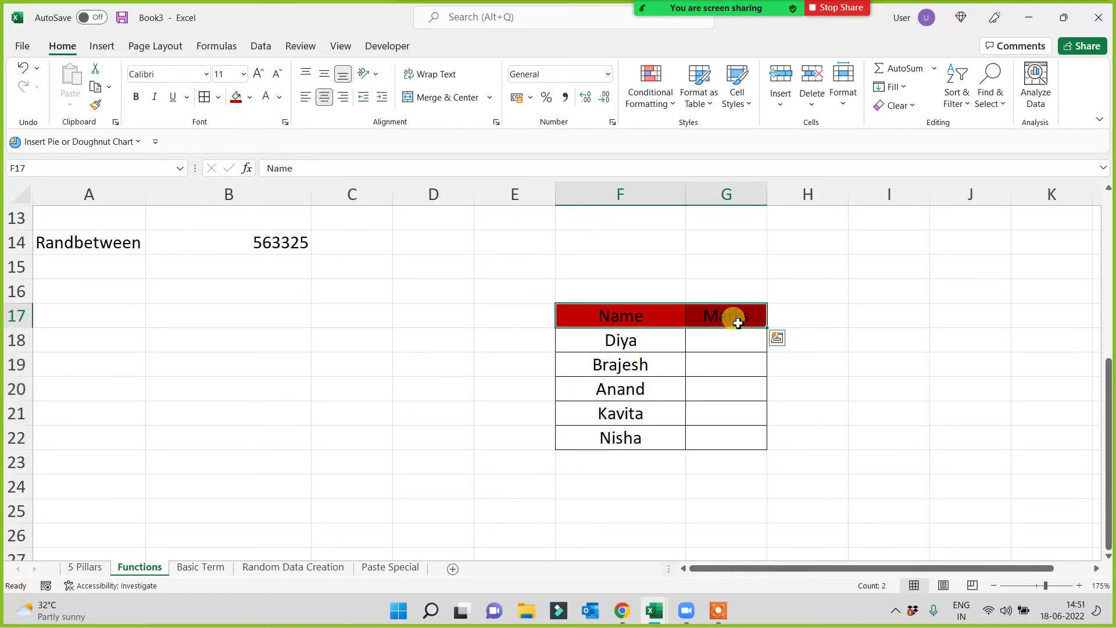
pyautogui.click(266, 97)
# Type sample marks 89, 85 and 99 in the Marks column, then clear them
pyautogui.click(744, 343)
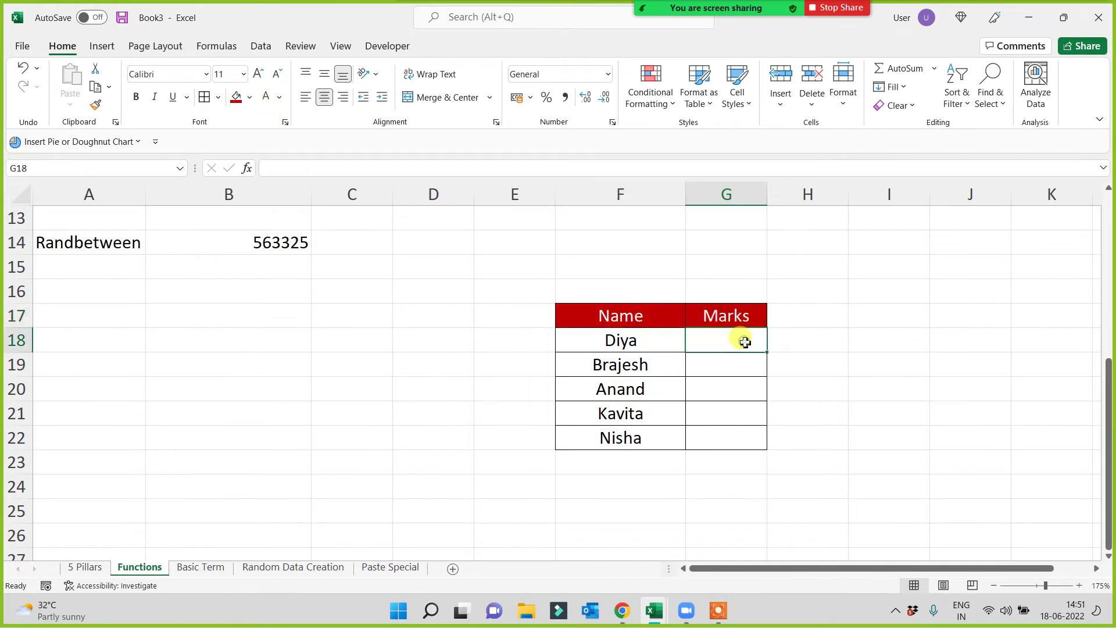
pyautogui.write('89')
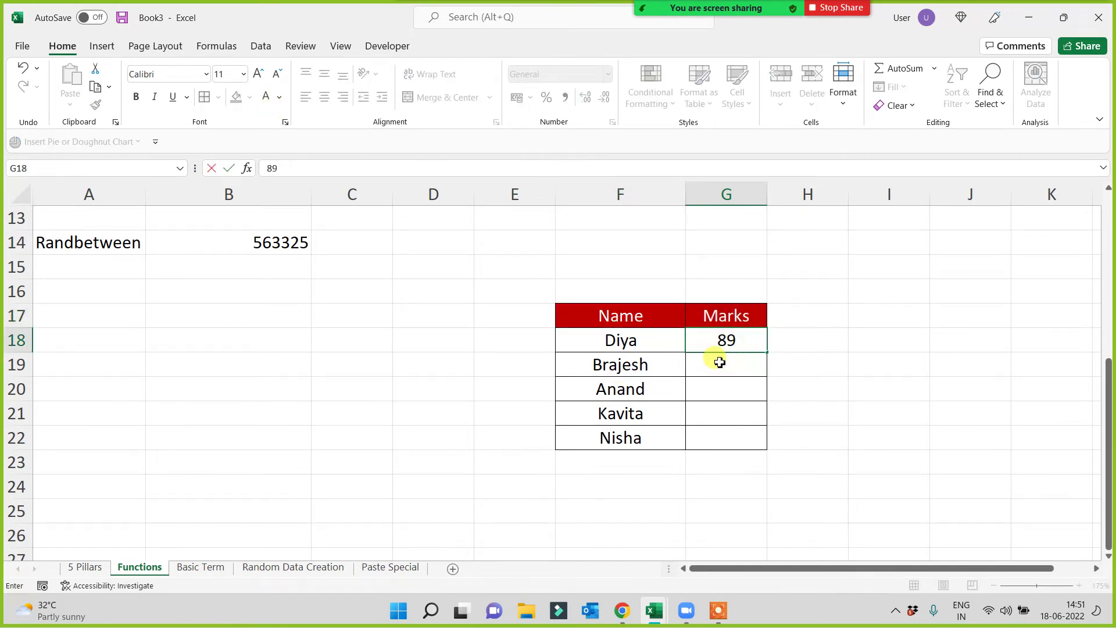
pyautogui.click(720, 363)
pyautogui.write('85')
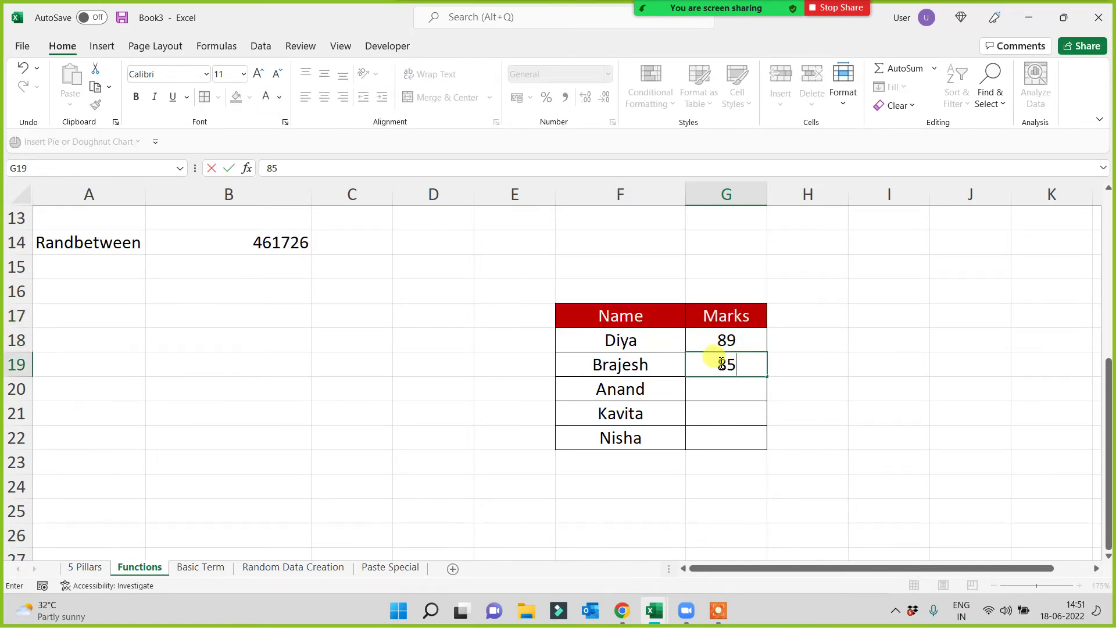
pyautogui.click(734, 395)
pyautogui.write('99')
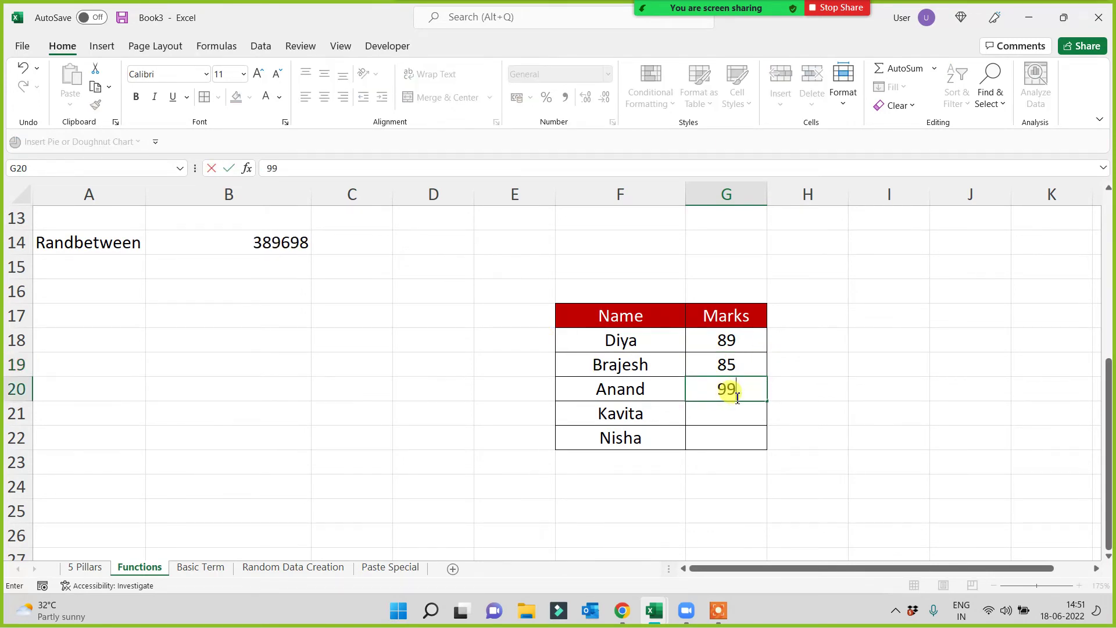
pyautogui.click(710, 493)
pyautogui.moveTo(735, 337); pyautogui.dragTo(735, 411)
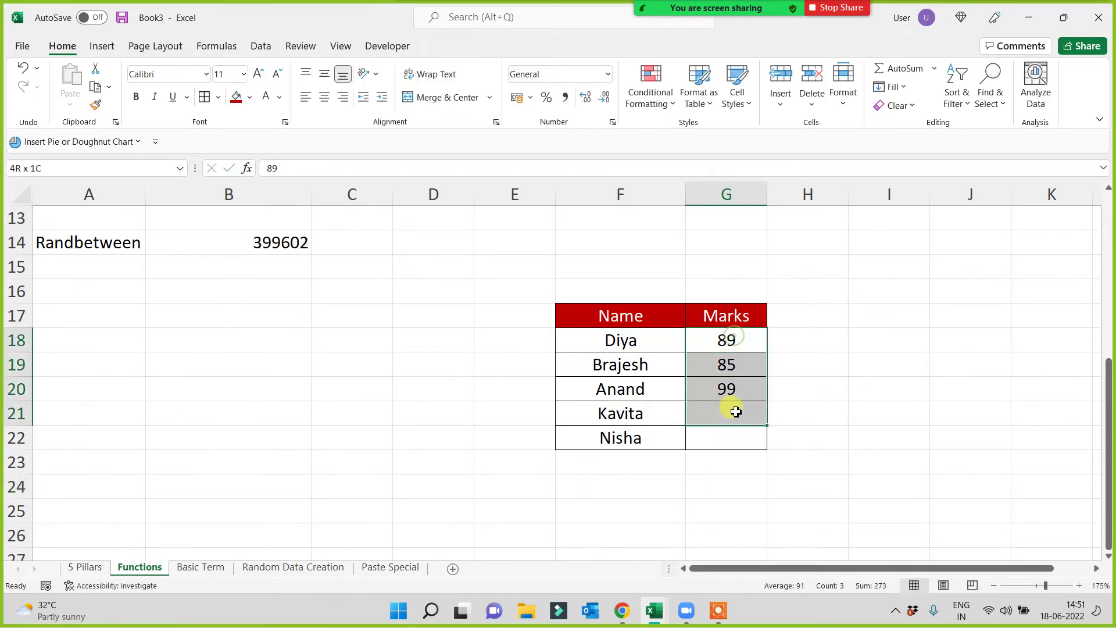
pyautogui.press('Delete')
pyautogui.click(710, 458)
# Enter =RANDBETWEEN(50,100) in G18 and fill it down through G22
pyautogui.click(716, 347)
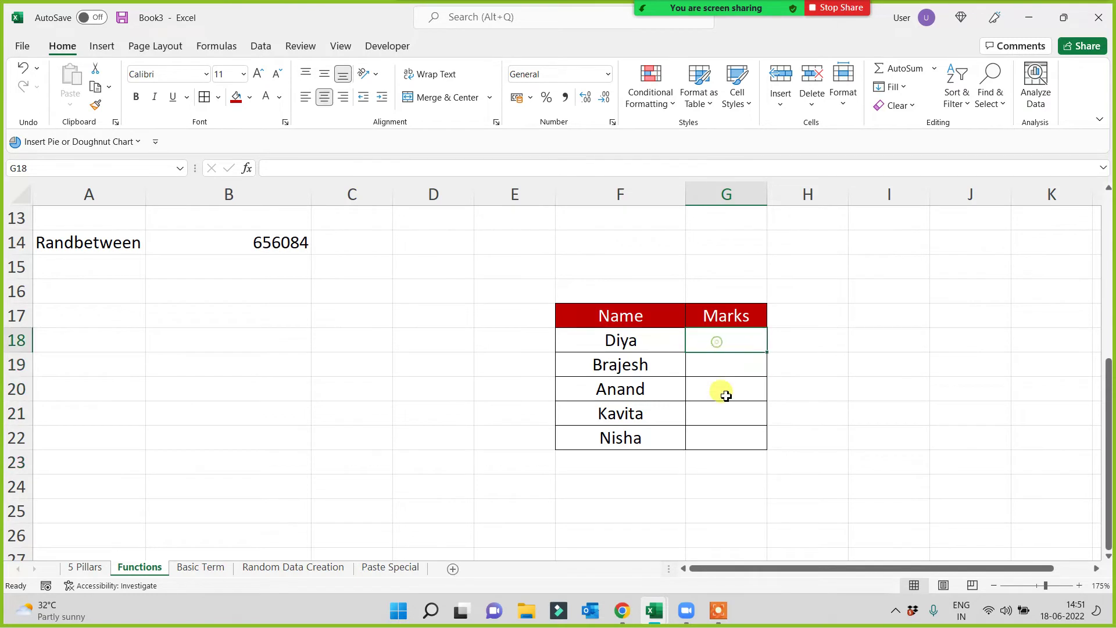
pyautogui.write('=rand')
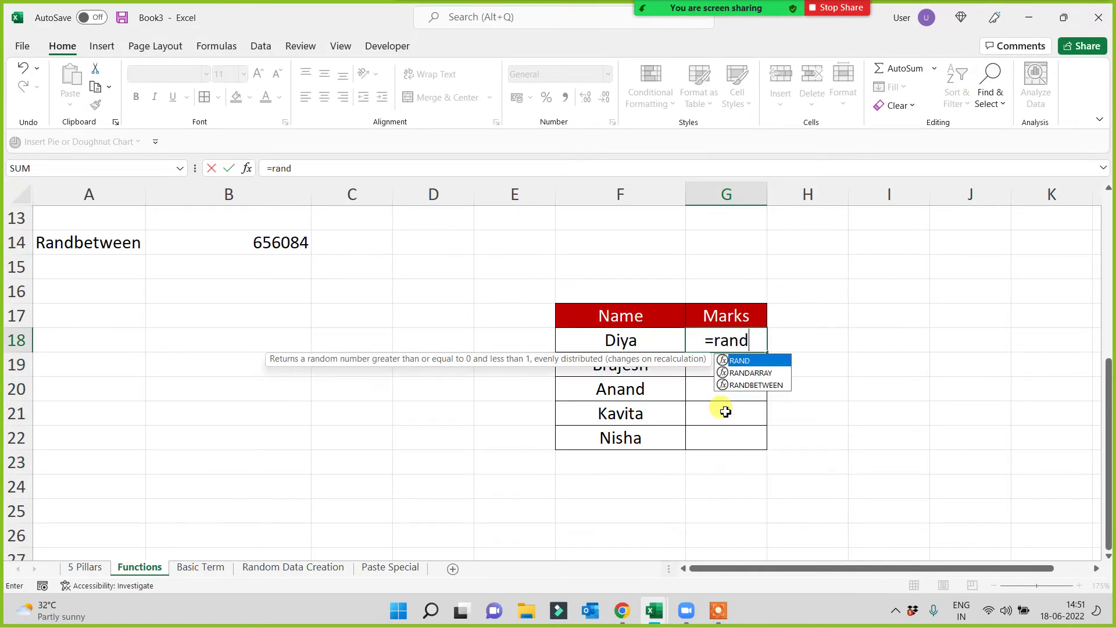
pyautogui.press('Down')
pyautogui.press('Down')
pyautogui.press('Tab')
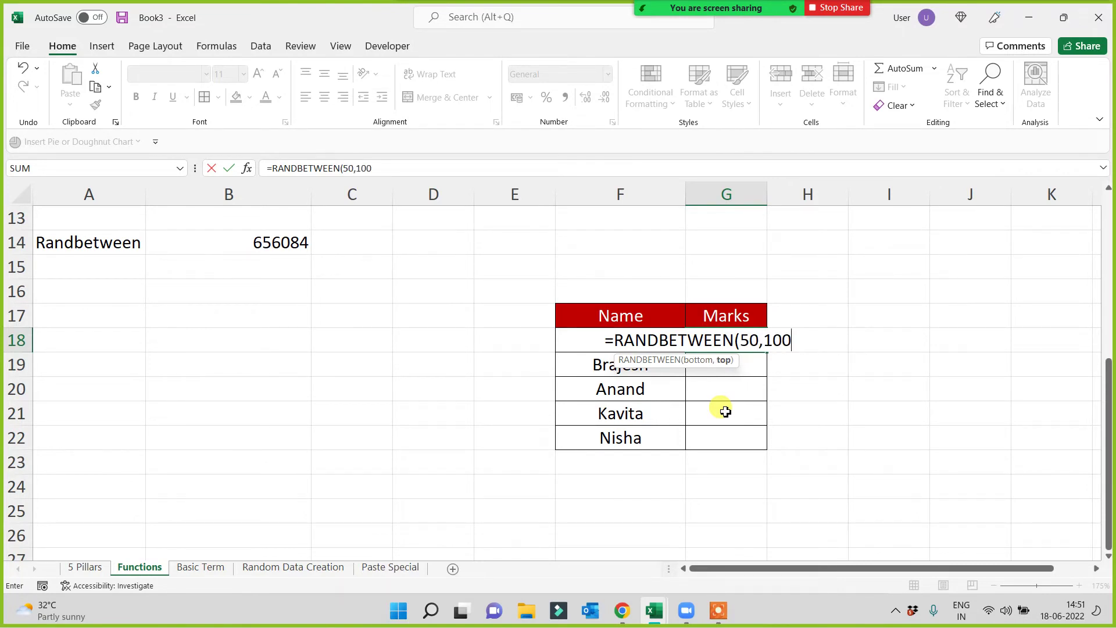
pyautogui.write(')')
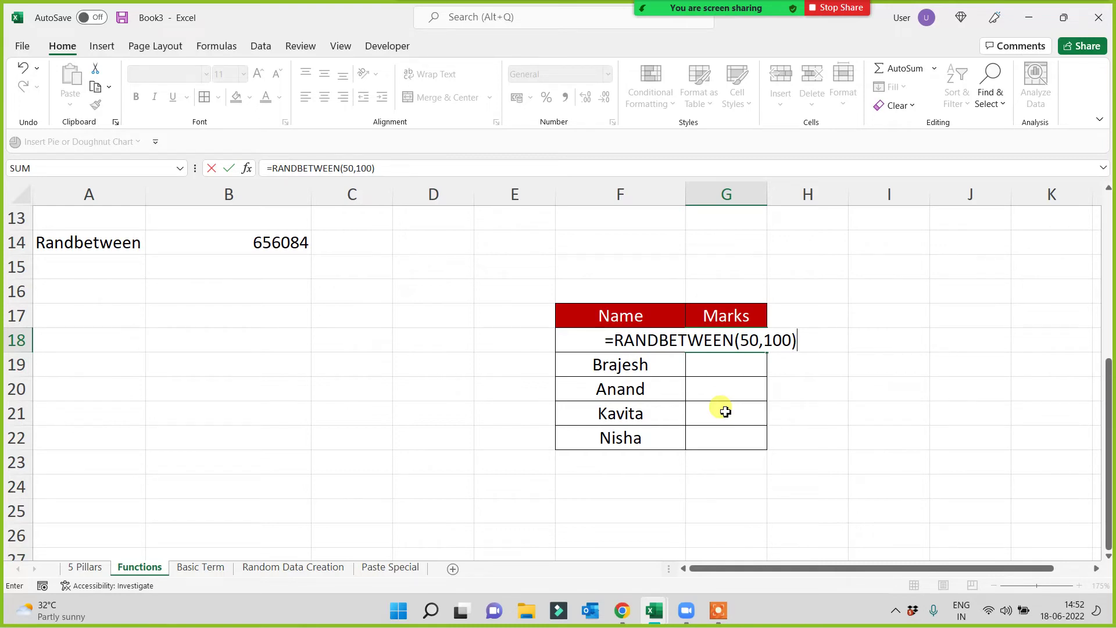
pyautogui.press('Return')
pyautogui.click(726, 337)
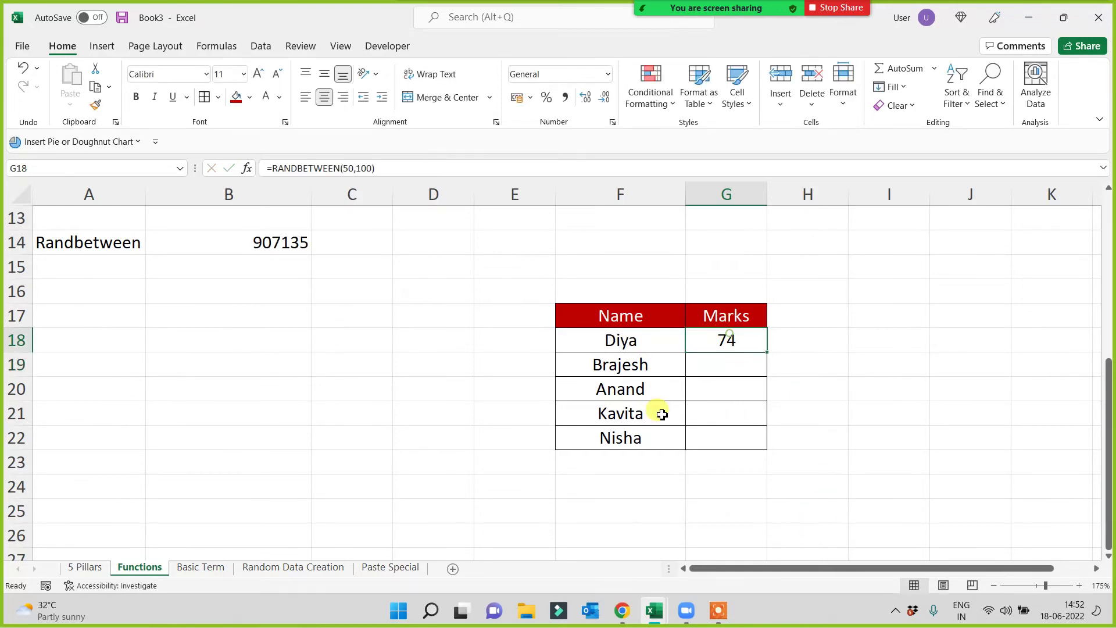
pyautogui.moveTo(616, 384); pyautogui.dragTo(653, 434)
pyautogui.click(740, 349)
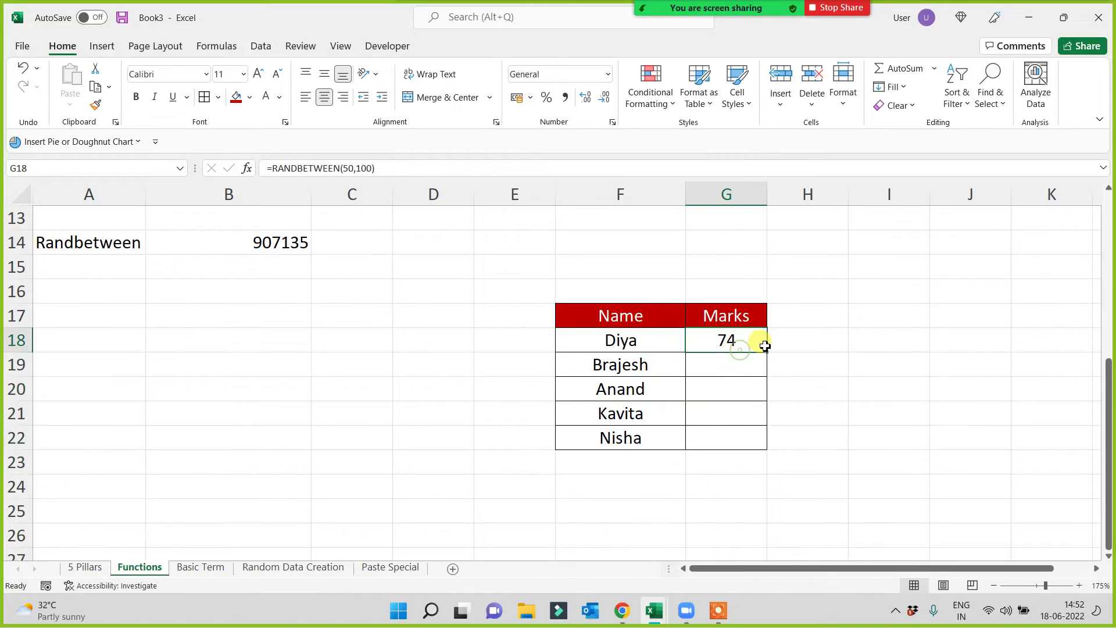
pyautogui.moveTo(769, 353); pyautogui.dragTo(753, 442)
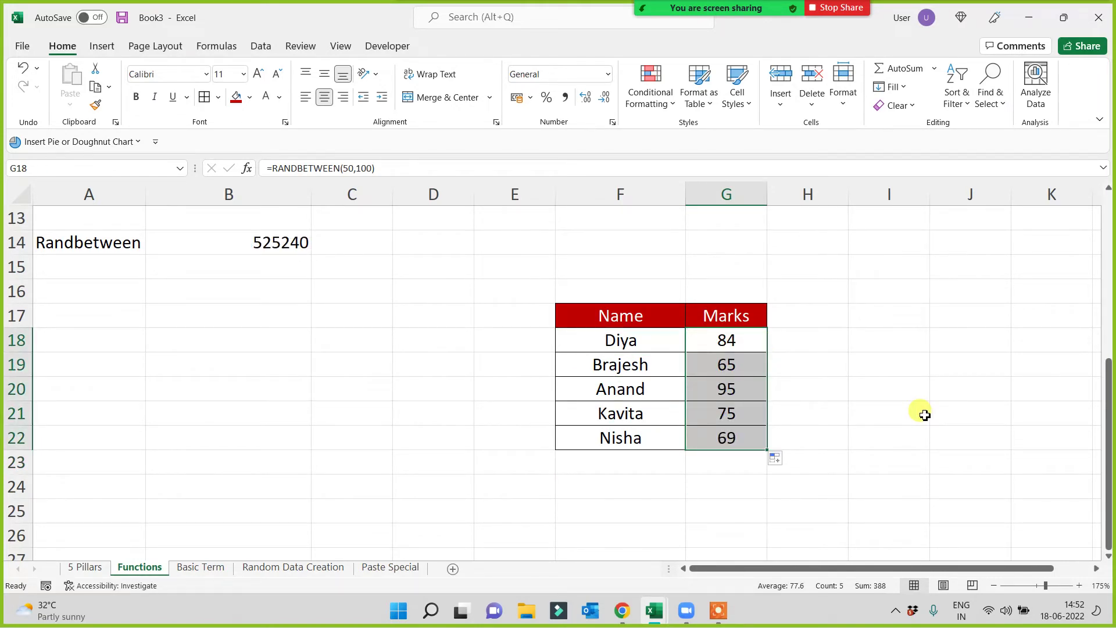
pyautogui.click(925, 418)
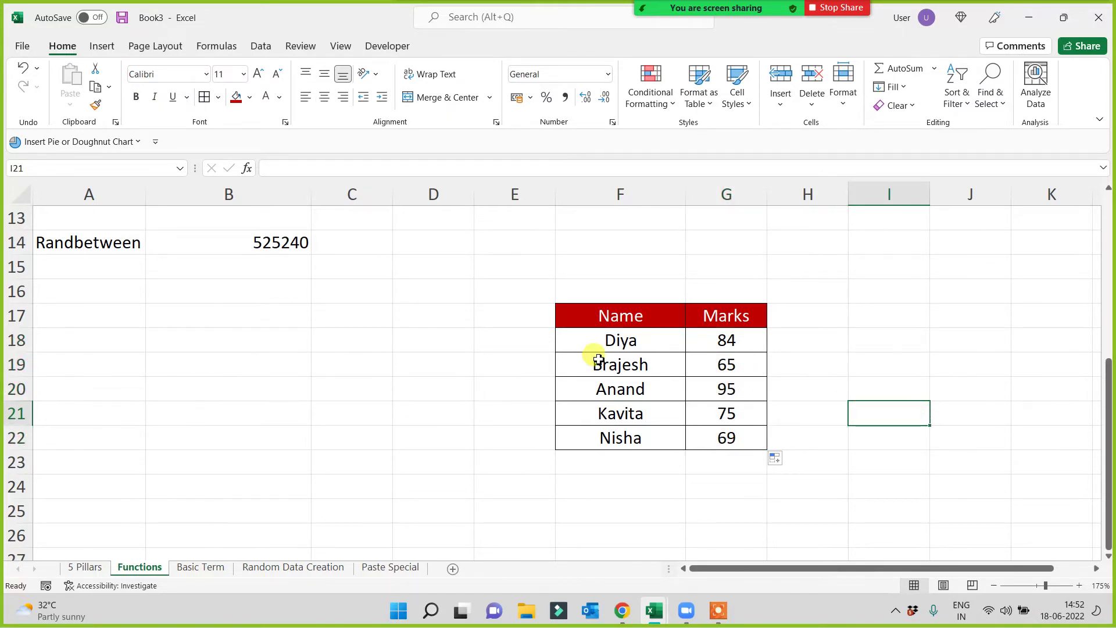
# Type test text into I18, I19 and I20, watching the random marks regenerate each time
pyautogui.click(619, 341)
pyautogui.click(749, 337)
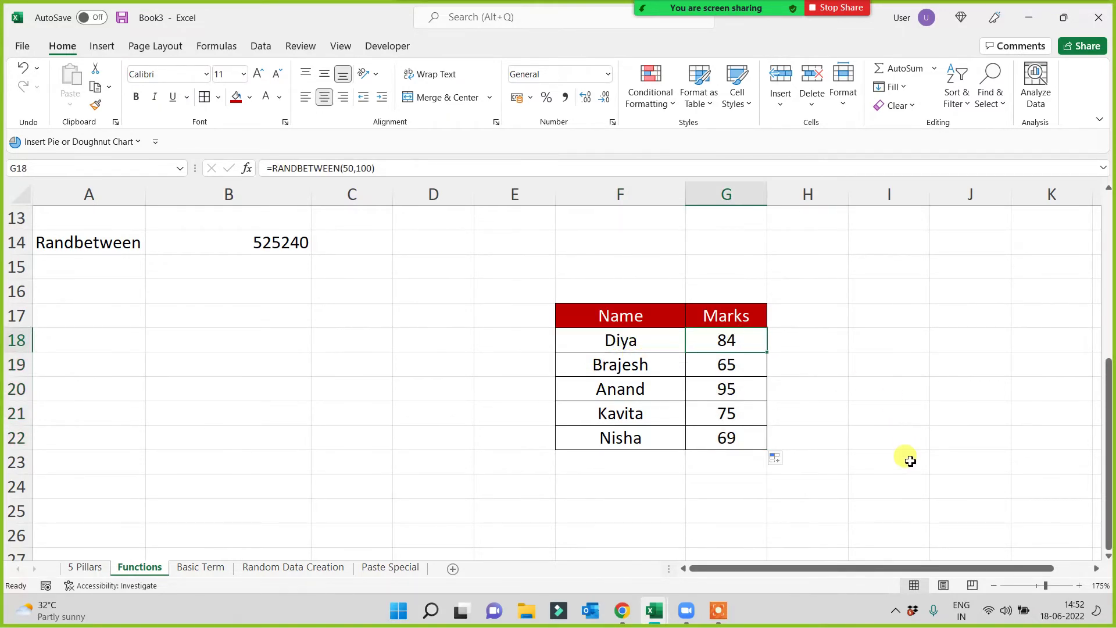
pyautogui.click(863, 343)
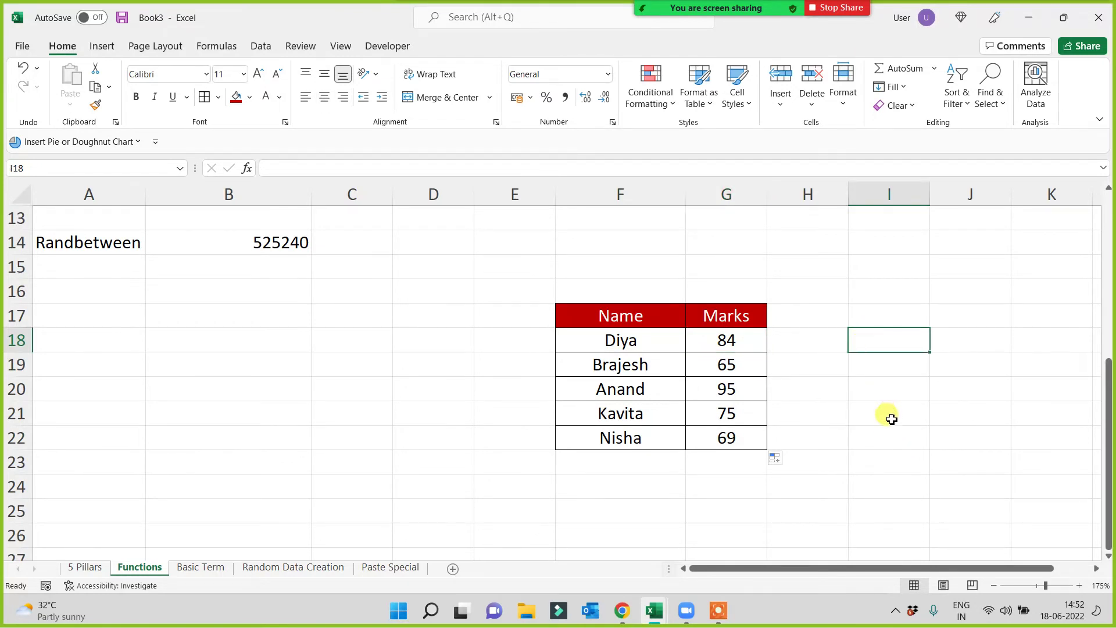
pyautogui.write('sdfa')
pyautogui.click(890, 419)
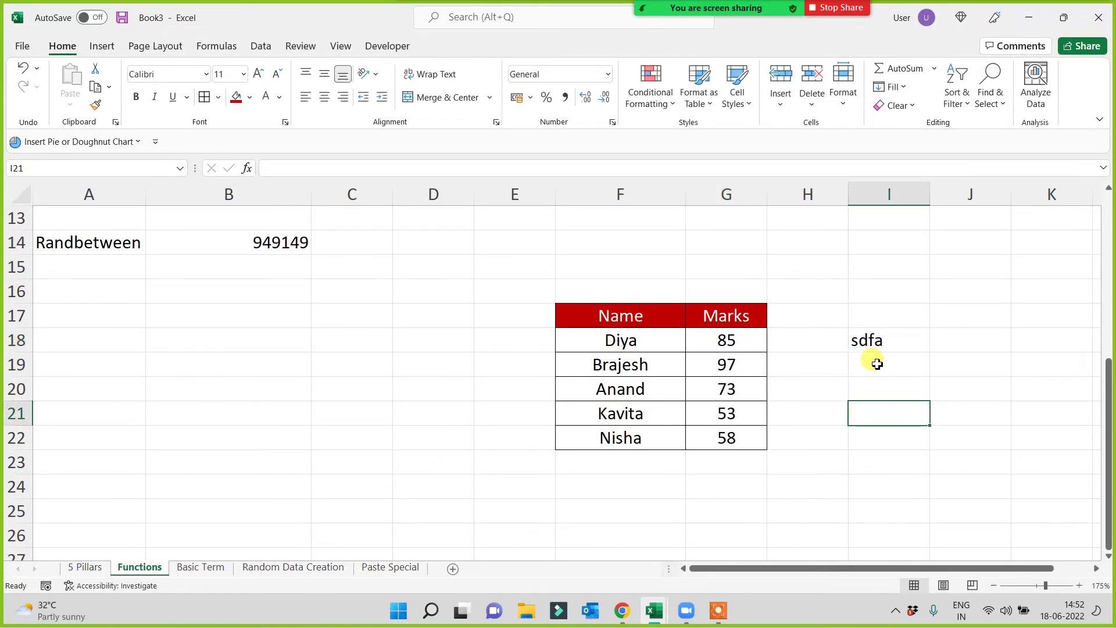
pyautogui.click(878, 371)
pyautogui.write('sdfa')
pyautogui.click(874, 437)
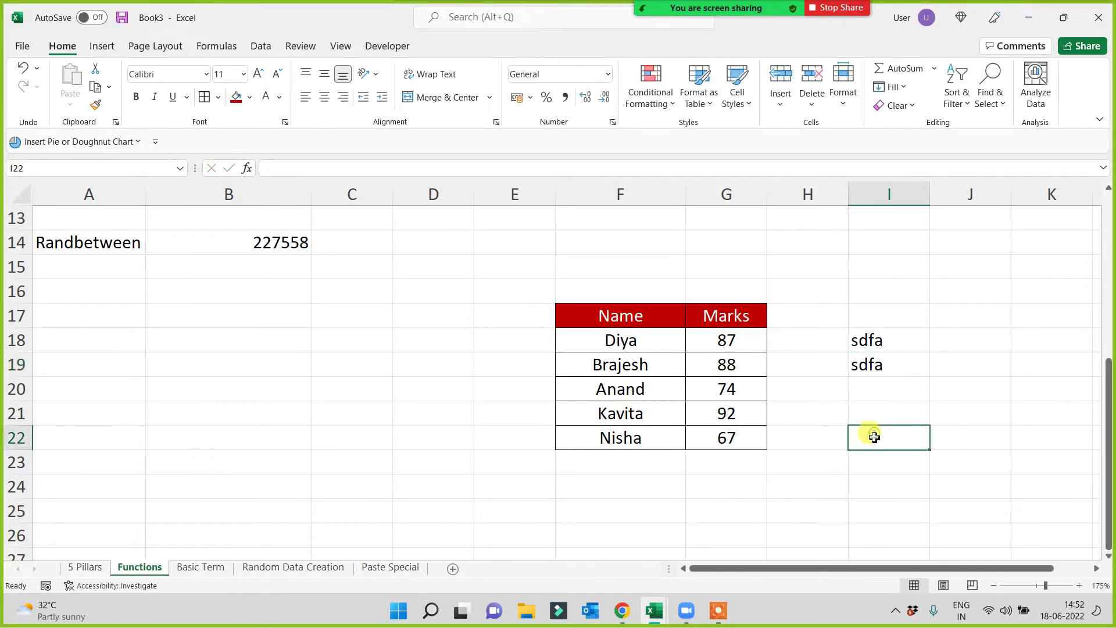
pyautogui.click(871, 385)
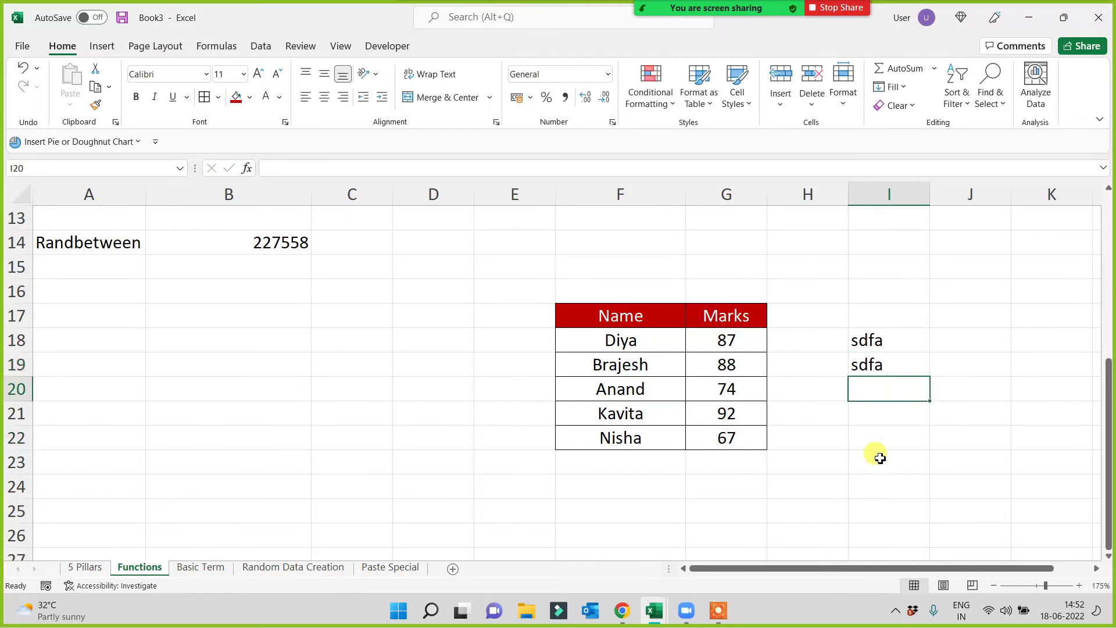
pyautogui.write('sdfa')
pyautogui.click(876, 468)
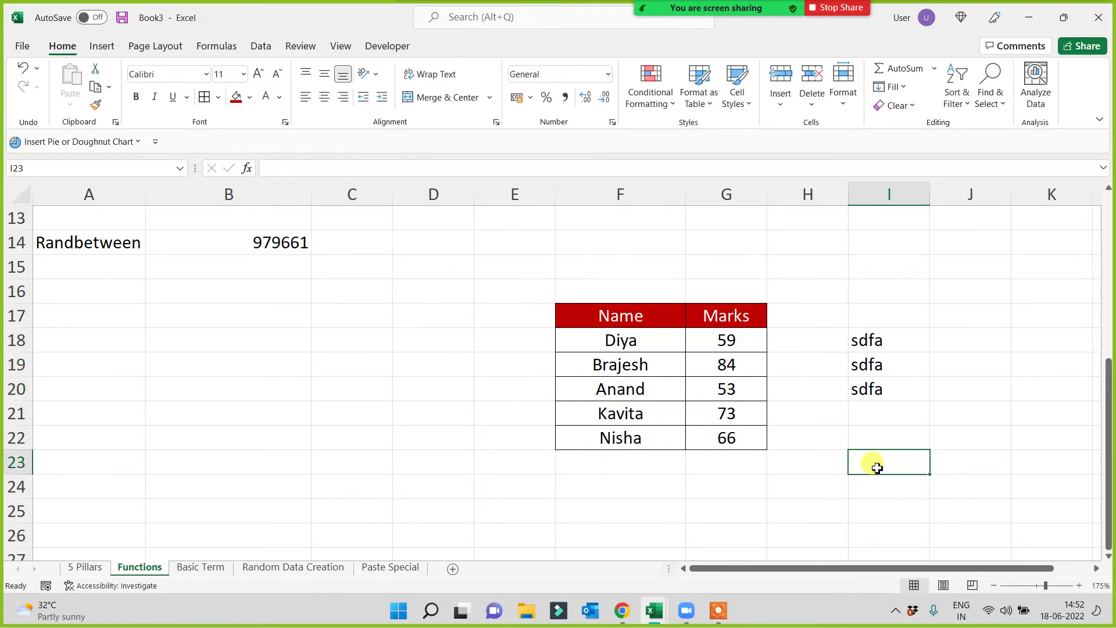
# Add test entries in I21 and I22, then delete all of I18:I22
pyautogui.click(878, 413)
pyautogui.write('s')
pyautogui.click(879, 483)
pyautogui.click(876, 440)
pyautogui.write('s')
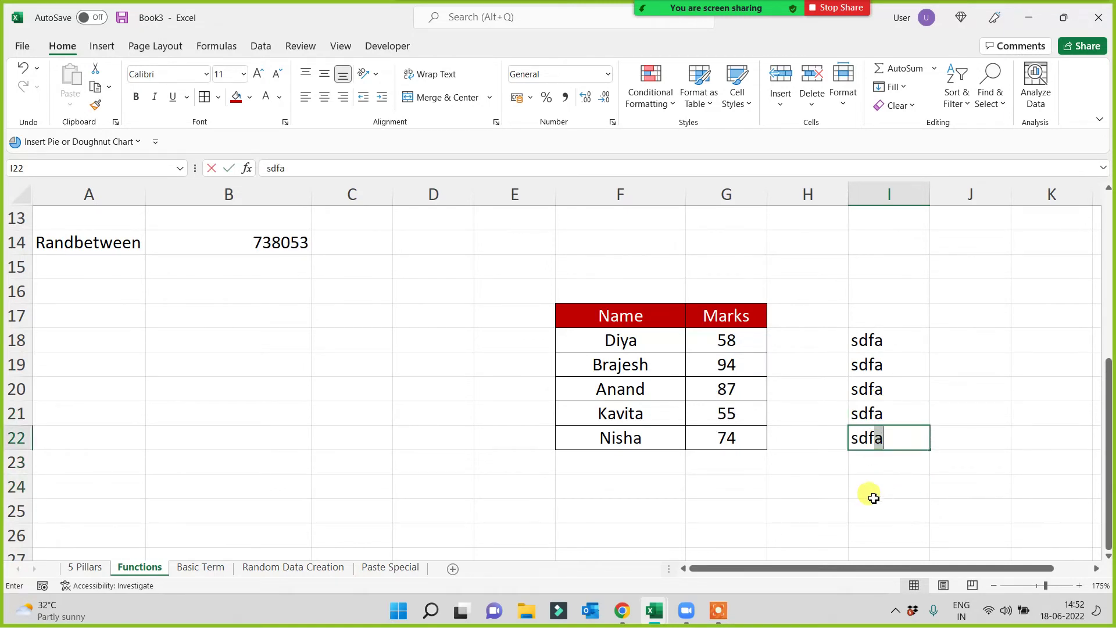
pyautogui.click(872, 488)
pyautogui.moveTo(877, 343); pyautogui.dragTo(897, 464)
pyautogui.press('Delete')
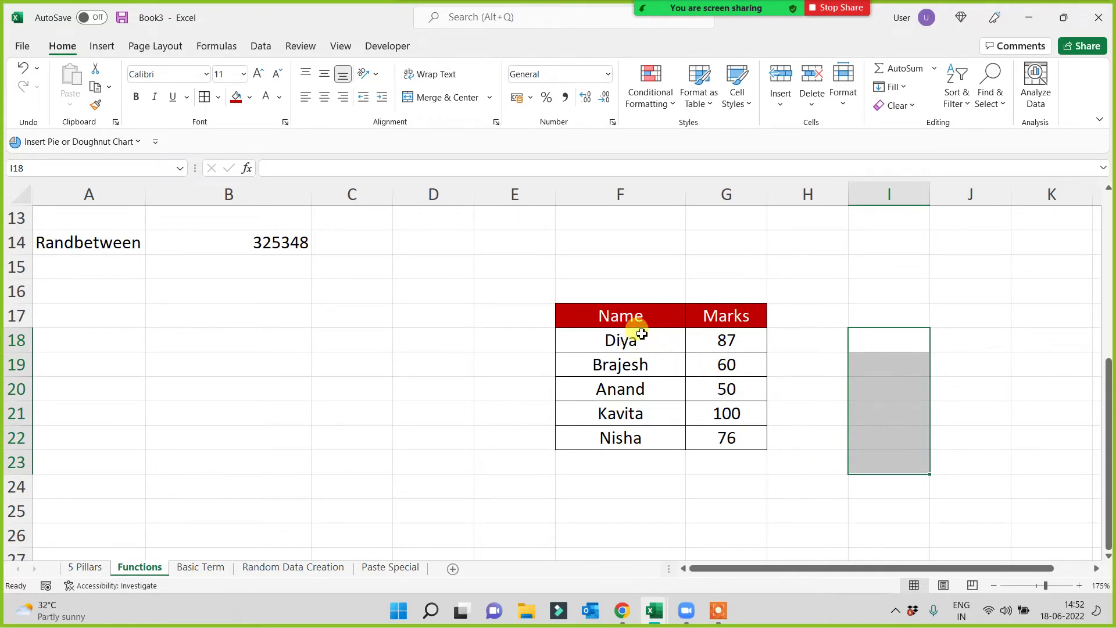
pyautogui.moveTo(653, 351); pyautogui.dragTo(727, 389)
pyautogui.click(737, 344)
# Copy G18:G22 and paste it back as values only, fixing marks at 87, 60, 50, 100, 76
pyautogui.moveTo(736, 345); pyautogui.dragTo(734, 454)
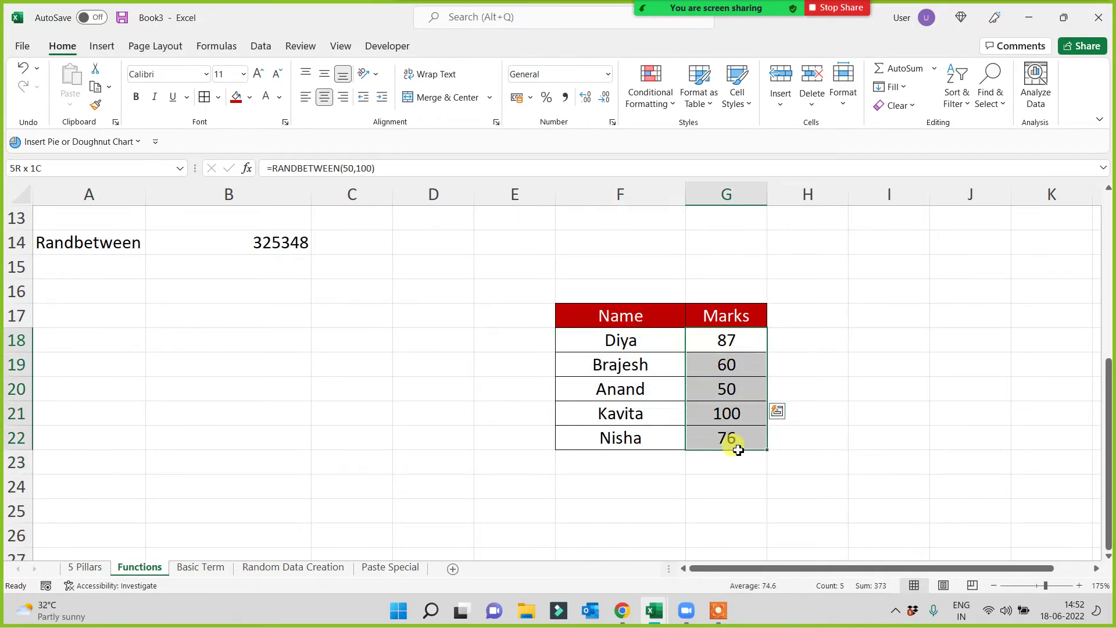
pyautogui.hotkey('ctrl', 'c')
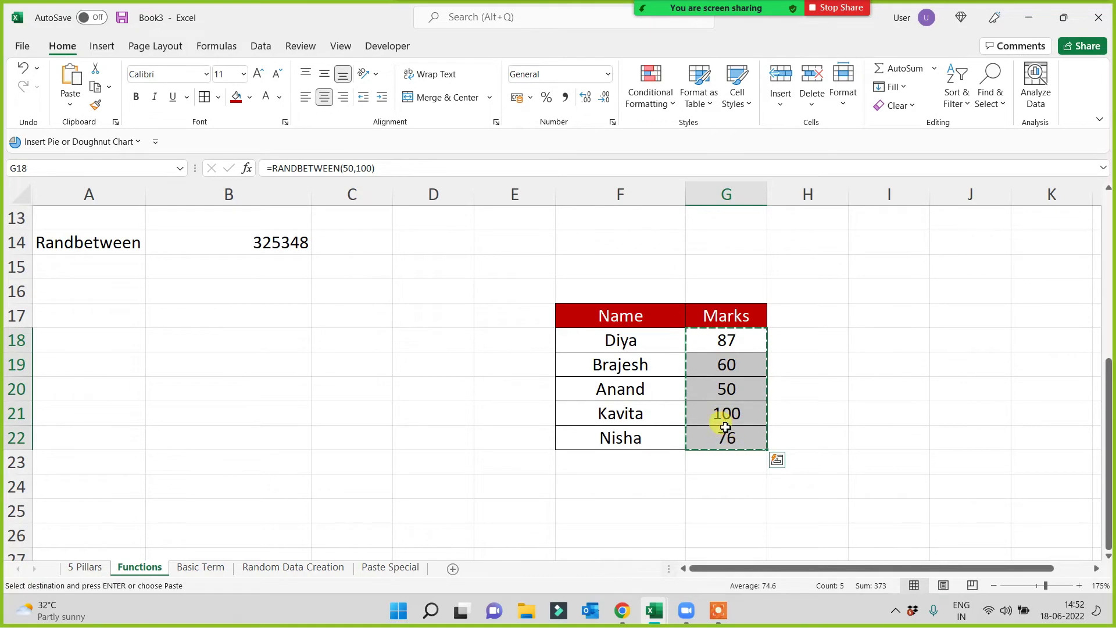
pyautogui.rightClick(713, 345)
pyautogui.click(758, 275)
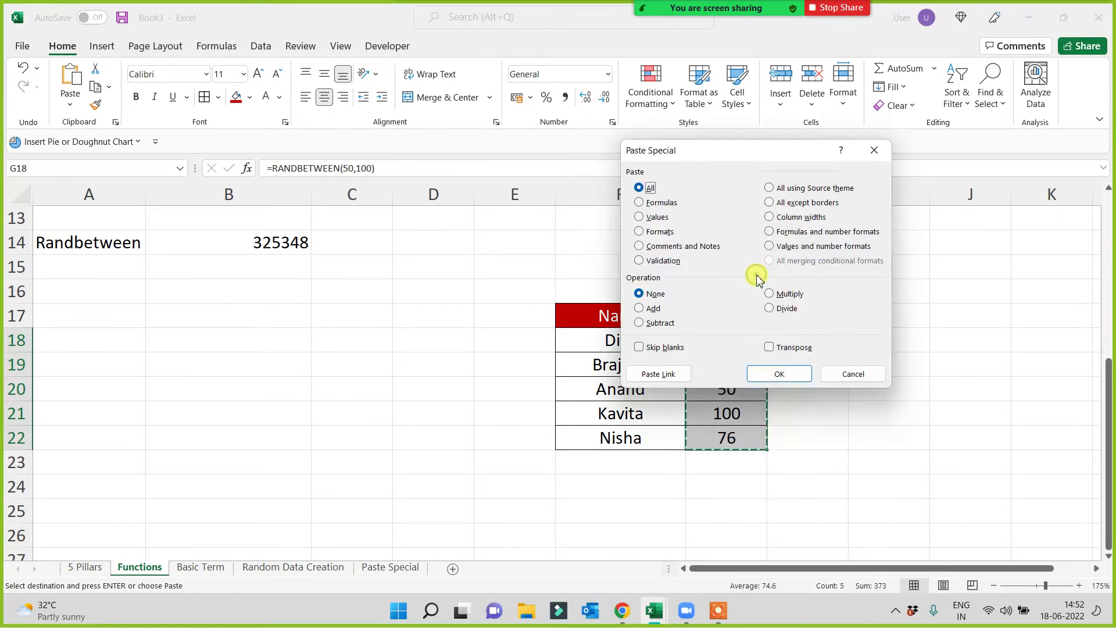
pyautogui.click(647, 217)
pyautogui.click(790, 374)
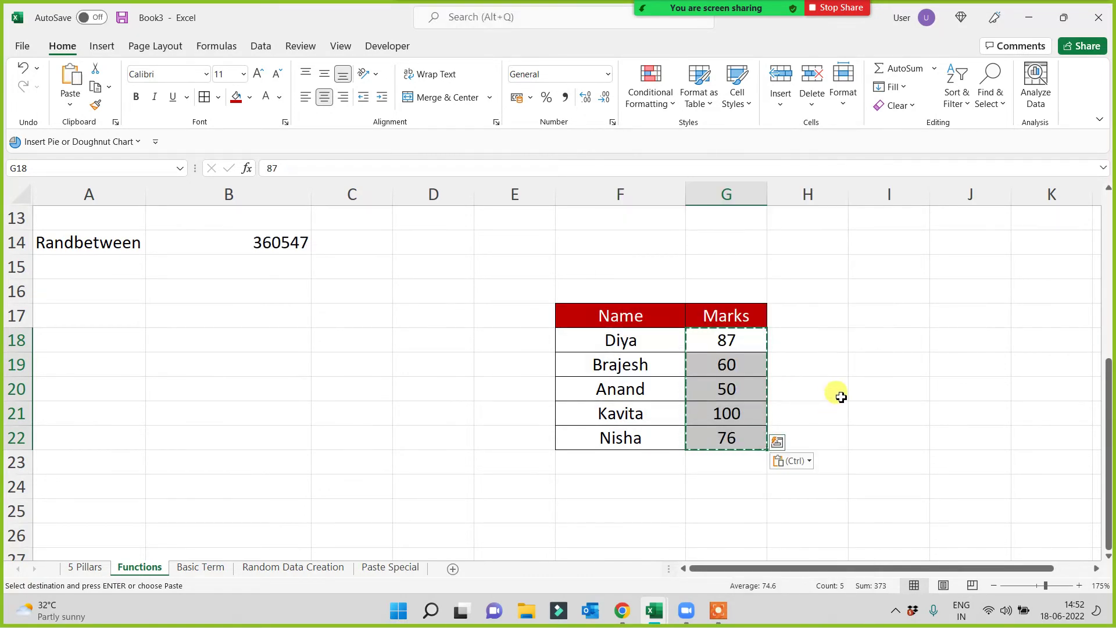
pyautogui.click(844, 411)
pyautogui.moveTo(611, 287); pyautogui.dragTo(775, 441)
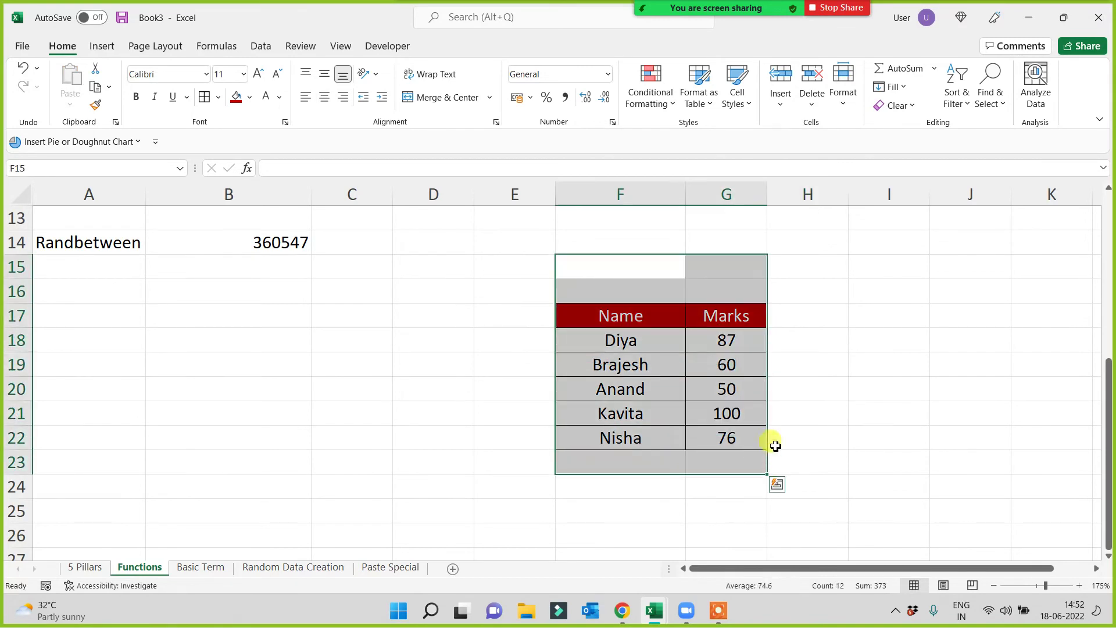
pyautogui.click(871, 397)
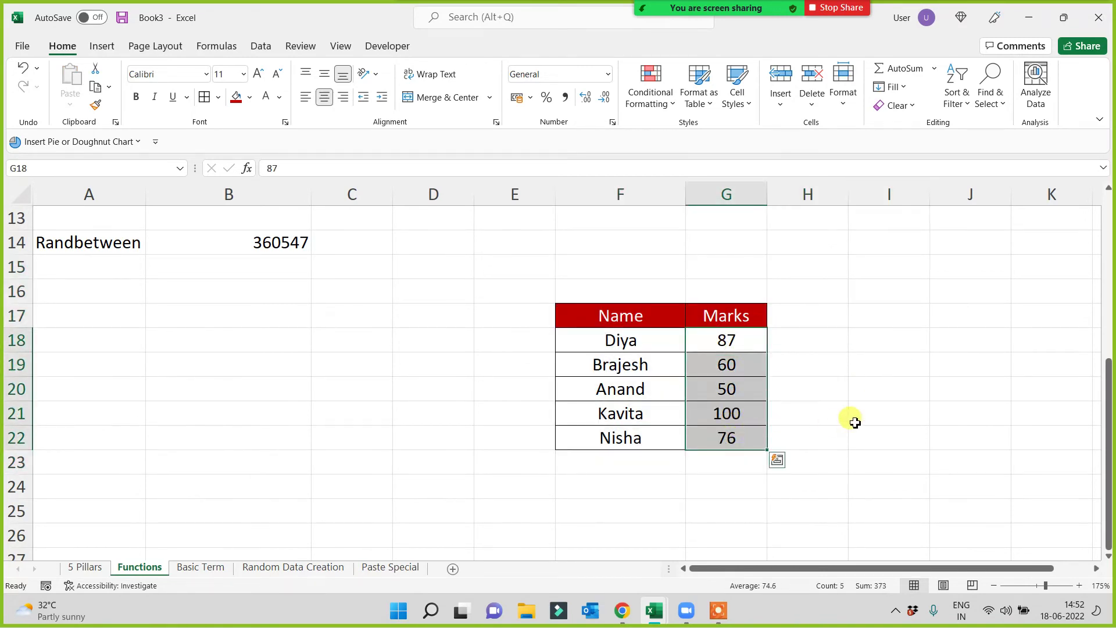
pyautogui.click(854, 423)
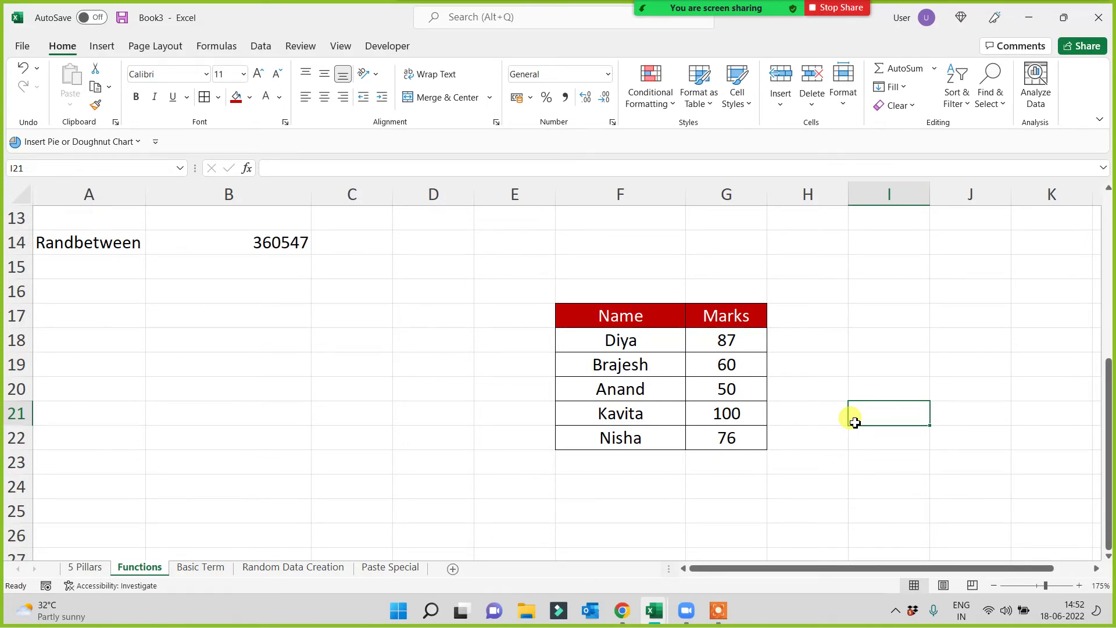
# Glance at the Paste Special and Random Data Creation sheets, then return to the Functions table
pyautogui.moveTo(611, 314); pyautogui.dragTo(716, 438)
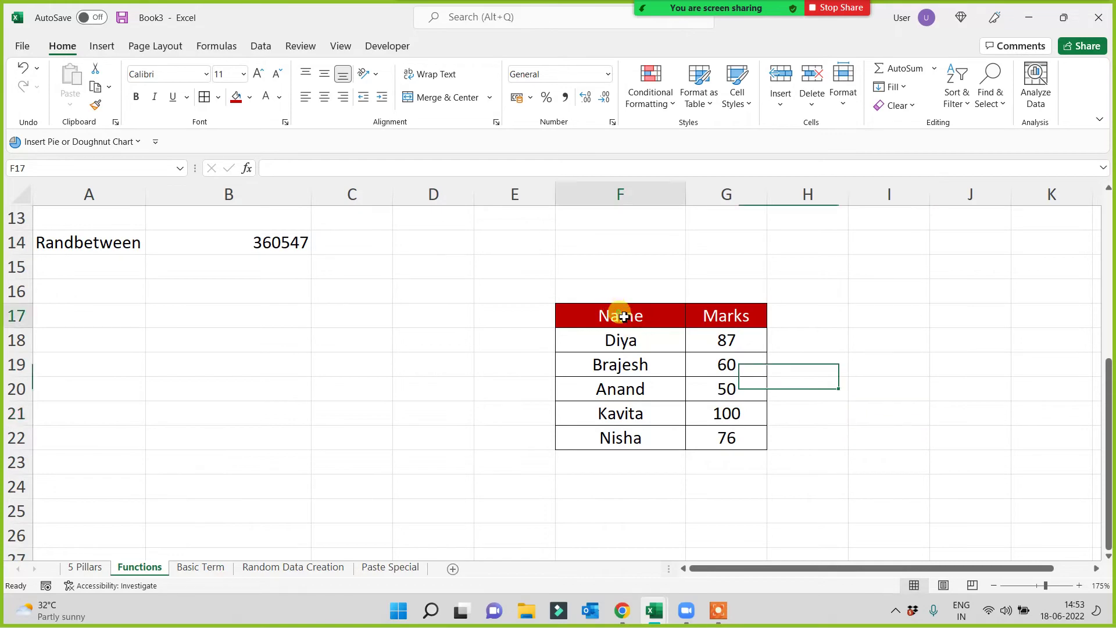
pyautogui.click(375, 570)
pyautogui.click(294, 568)
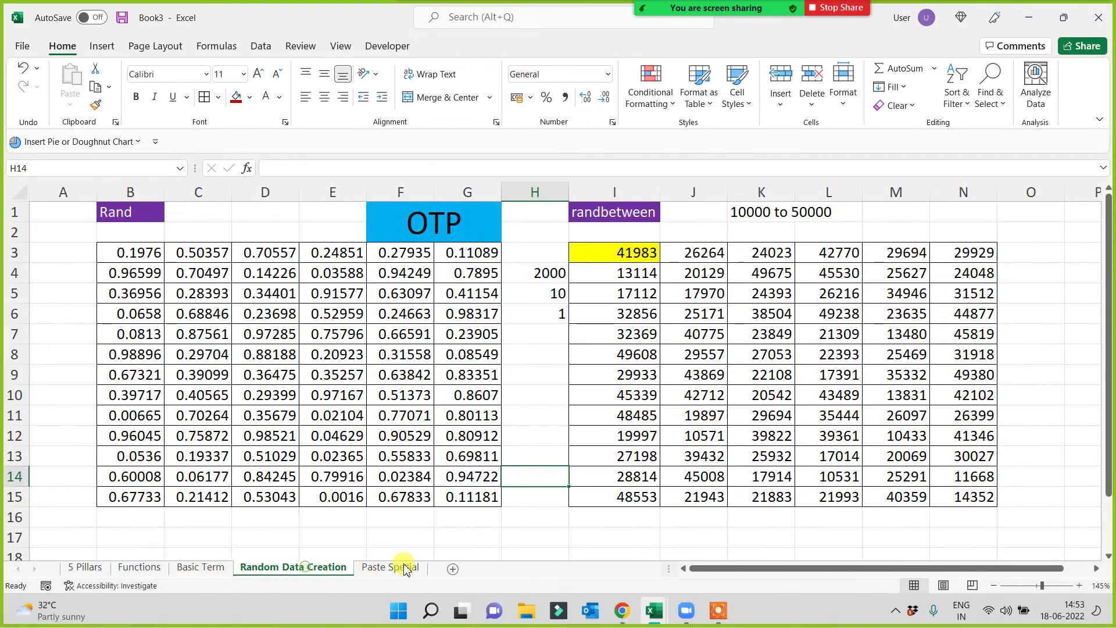
pyautogui.click(387, 568)
pyautogui.click(300, 567)
pyautogui.click(154, 568)
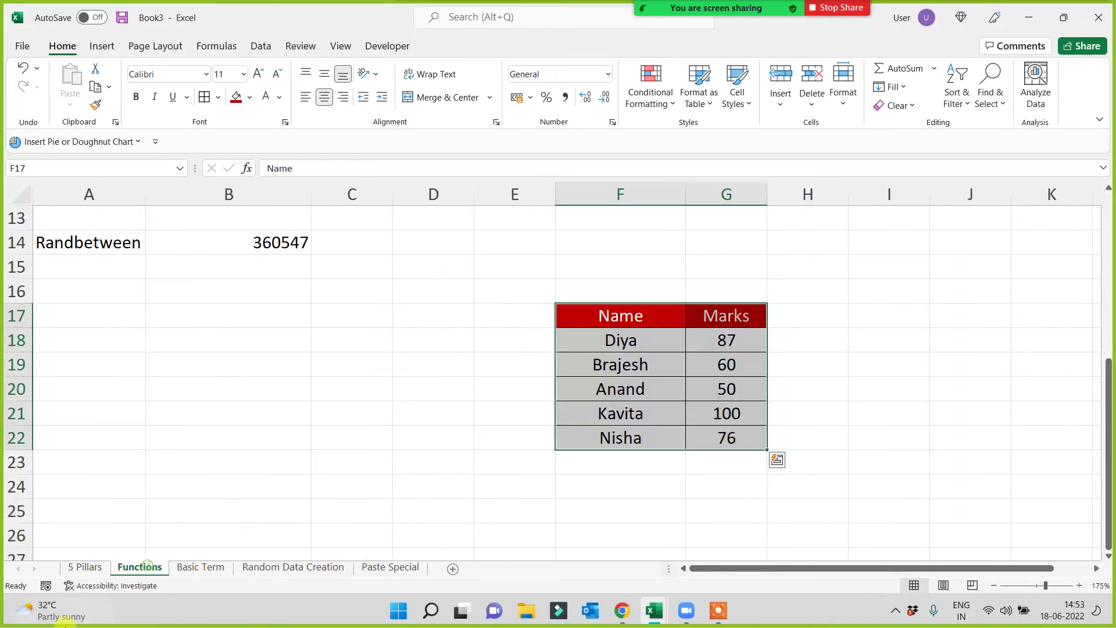
pyautogui.click(211, 367)
pyautogui.moveTo(606, 312); pyautogui.dragTo(652, 438)
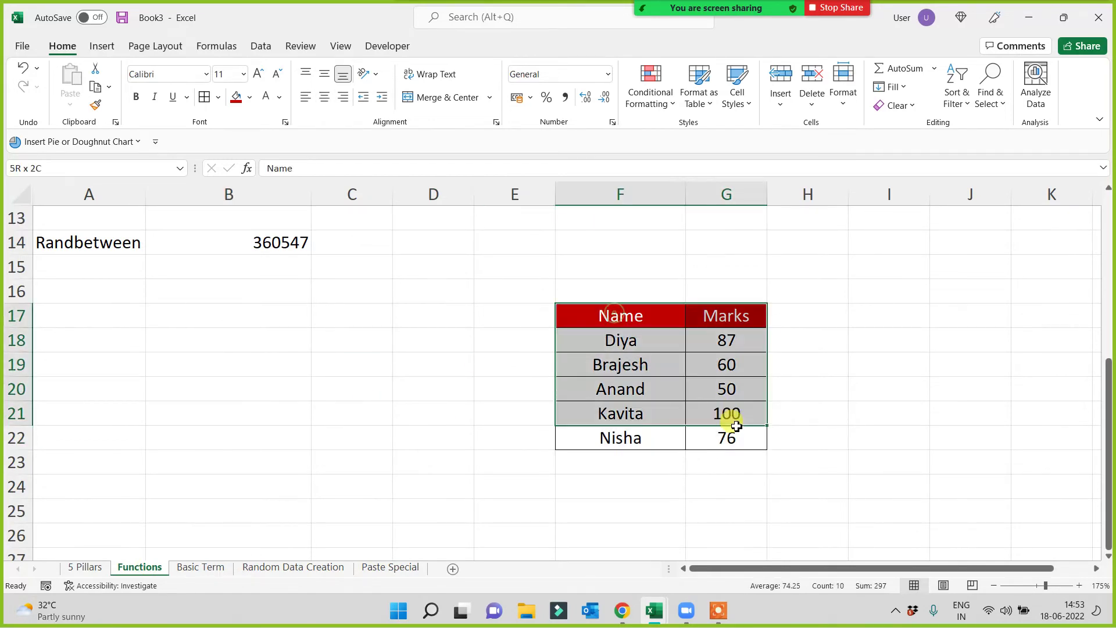
pyautogui.click(338, 419)
# Enter the labels Sum, Max, Min and Average in A16:A19
pyautogui.click(87, 294)
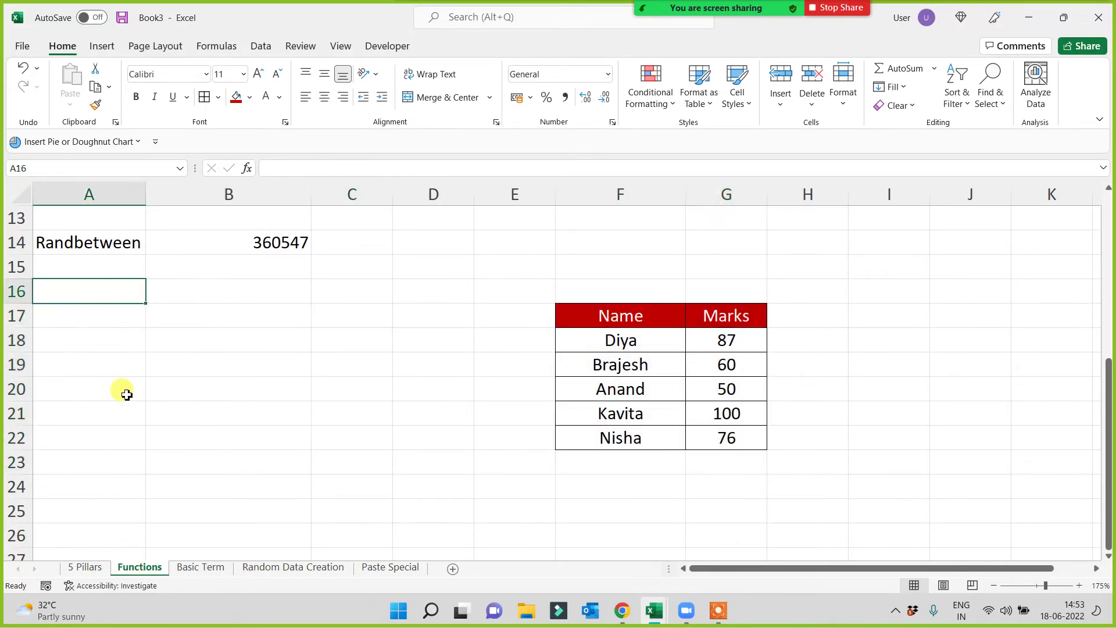
pyautogui.write('Sum')
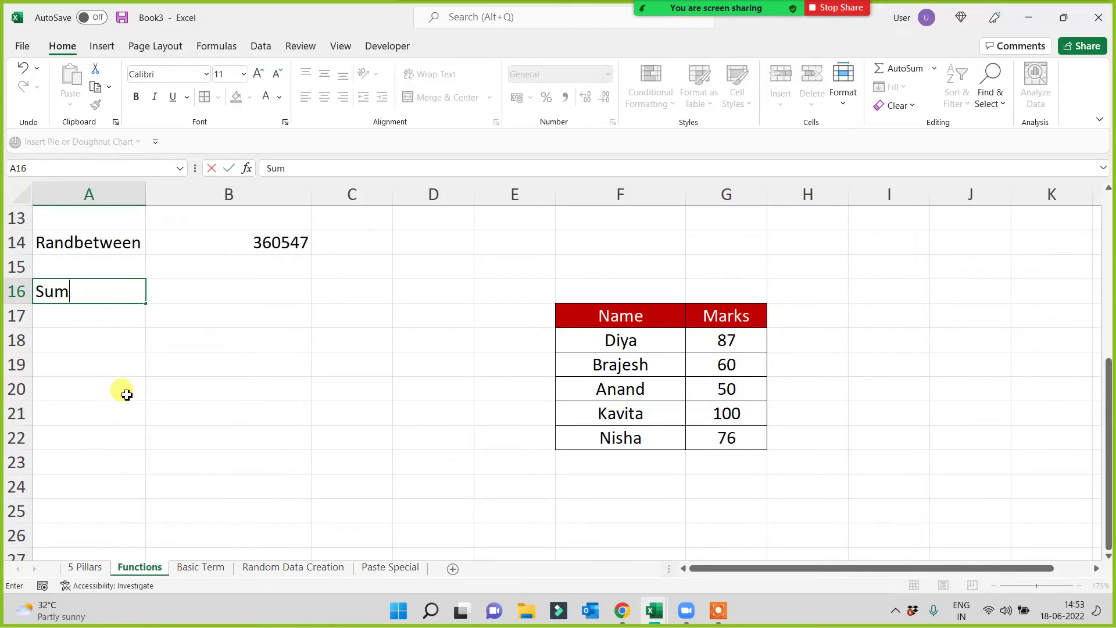
pyautogui.press('Return')
pyautogui.write('Max')
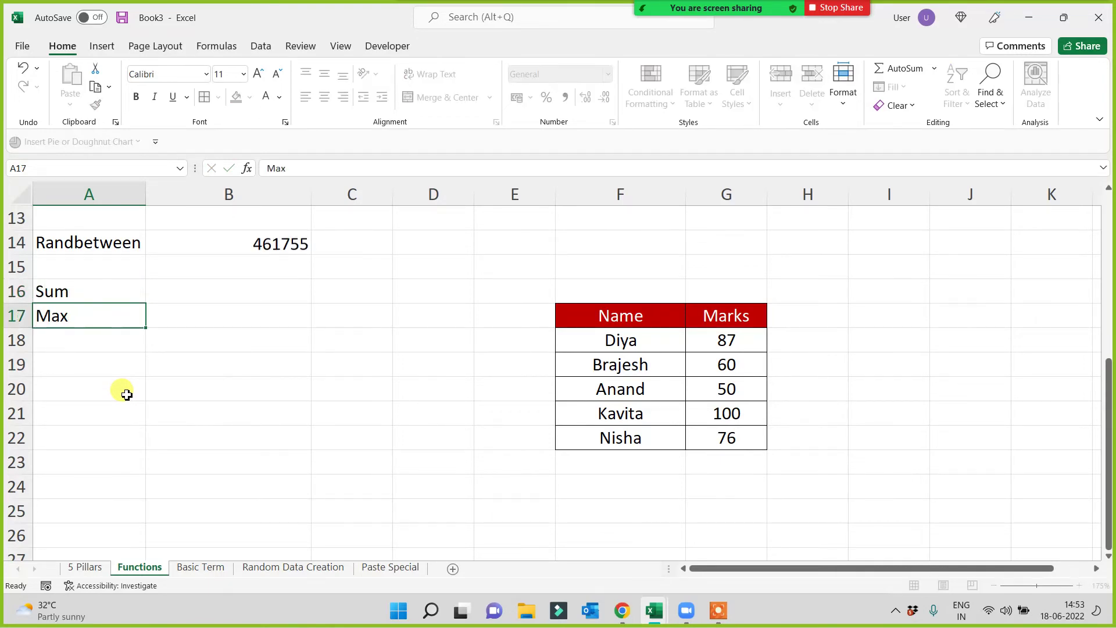
pyautogui.press('Return')
pyautogui.write('Min')
pyautogui.press('Return')
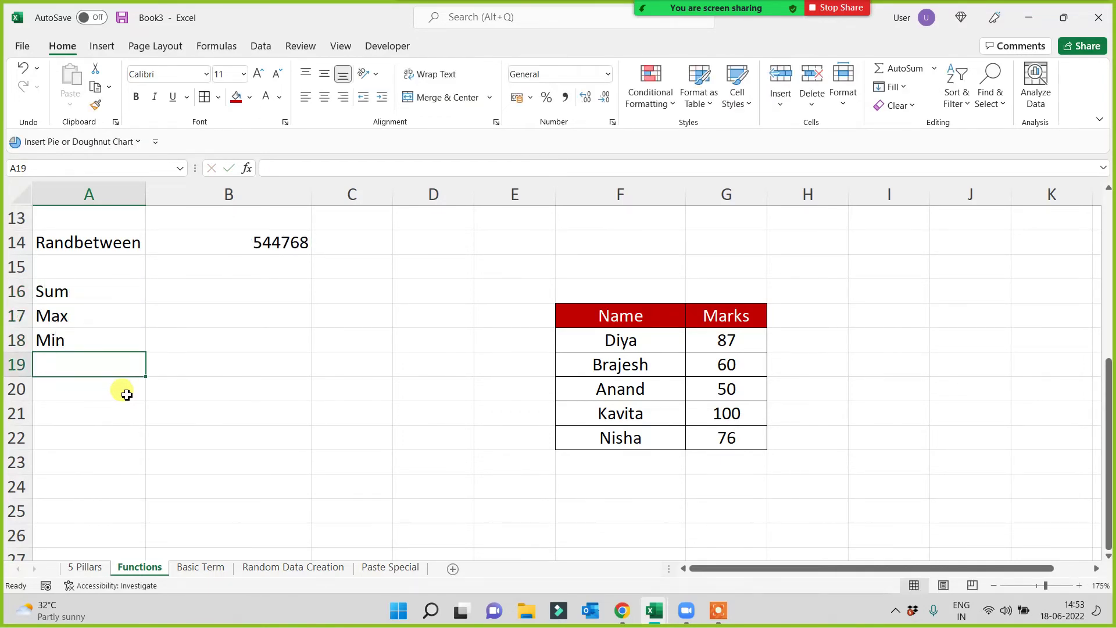
pyautogui.write('Avrage')
pyautogui.press('BackSpace')
pyautogui.press('BackSpace')
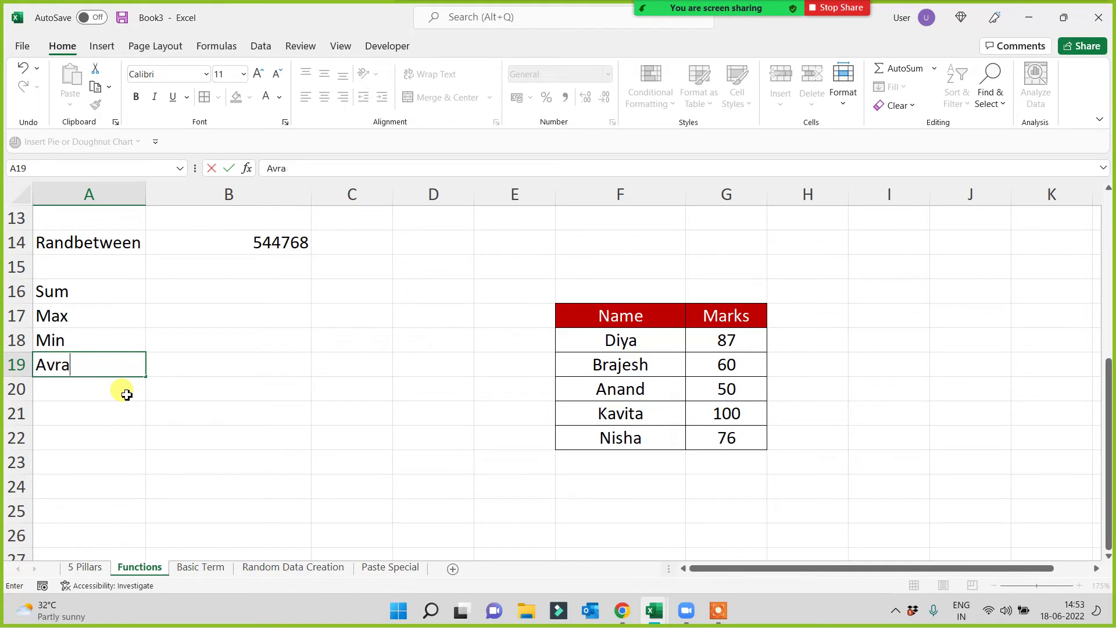
pyautogui.press('BackSpace')
pyautogui.press('BackSpace')
pyautogui.write('erag')
pyautogui.press('Return')
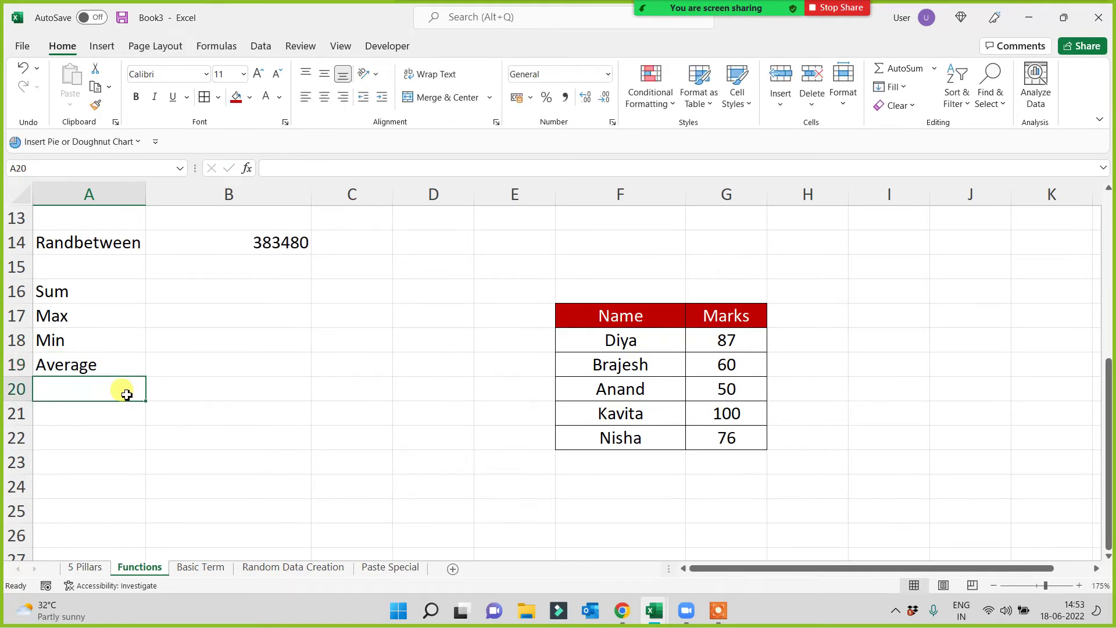
# Add Product, Count, Counta, Countblank, Rows and Columns in A20:A25, then select A16:A19
pyautogui.write('PRoduct')
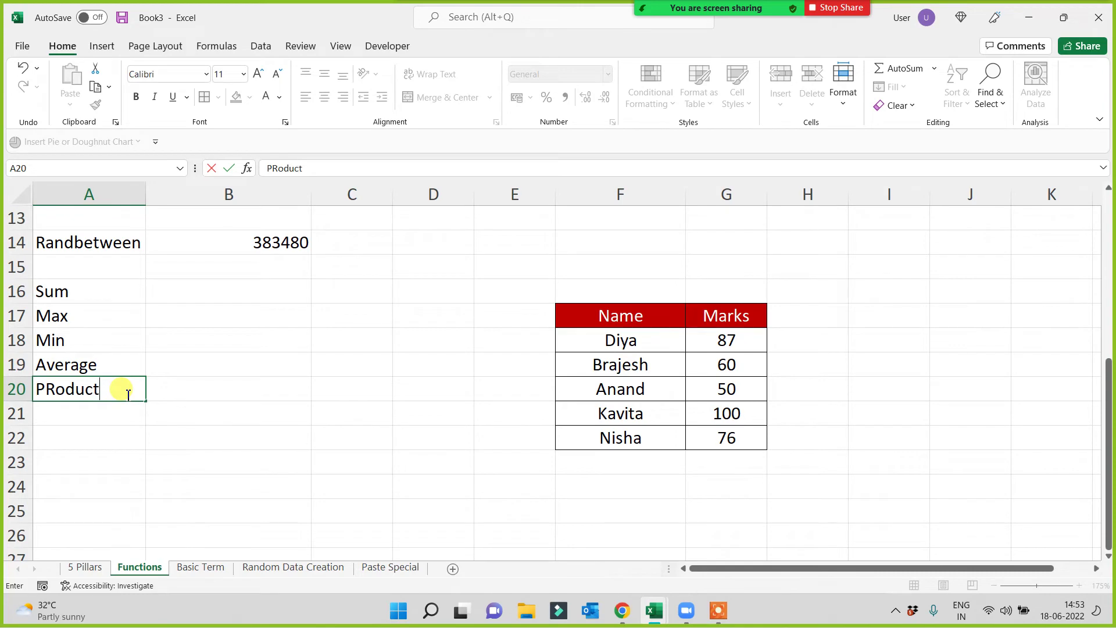
pyautogui.press('Return')
pyautogui.write('Co')
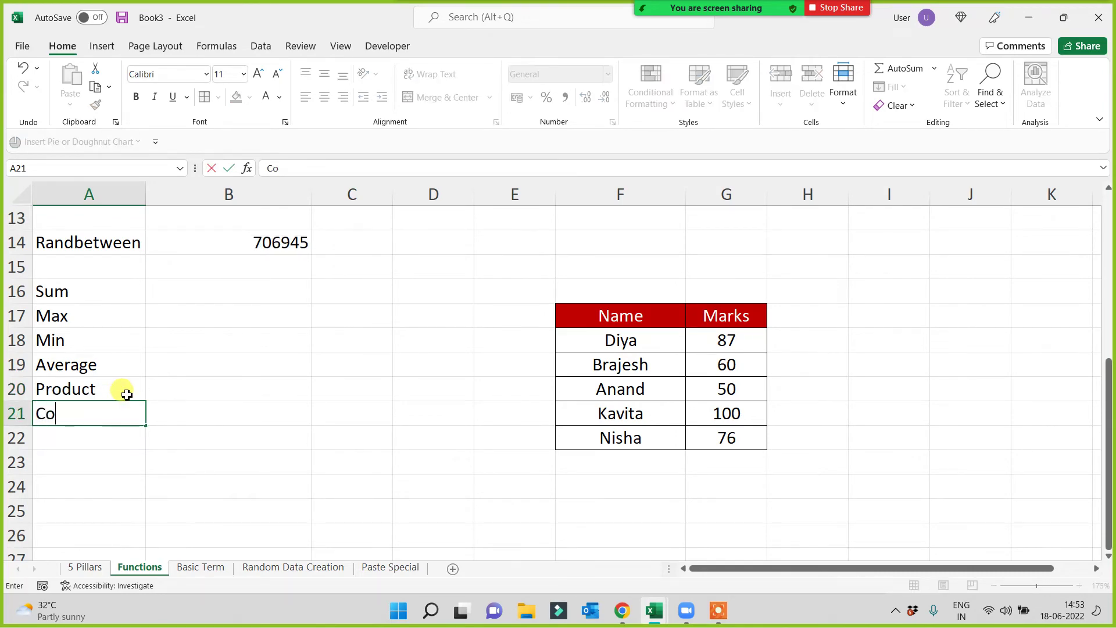
pyautogui.write('unt')
pyautogui.press('Return')
pyautogui.write('Count')
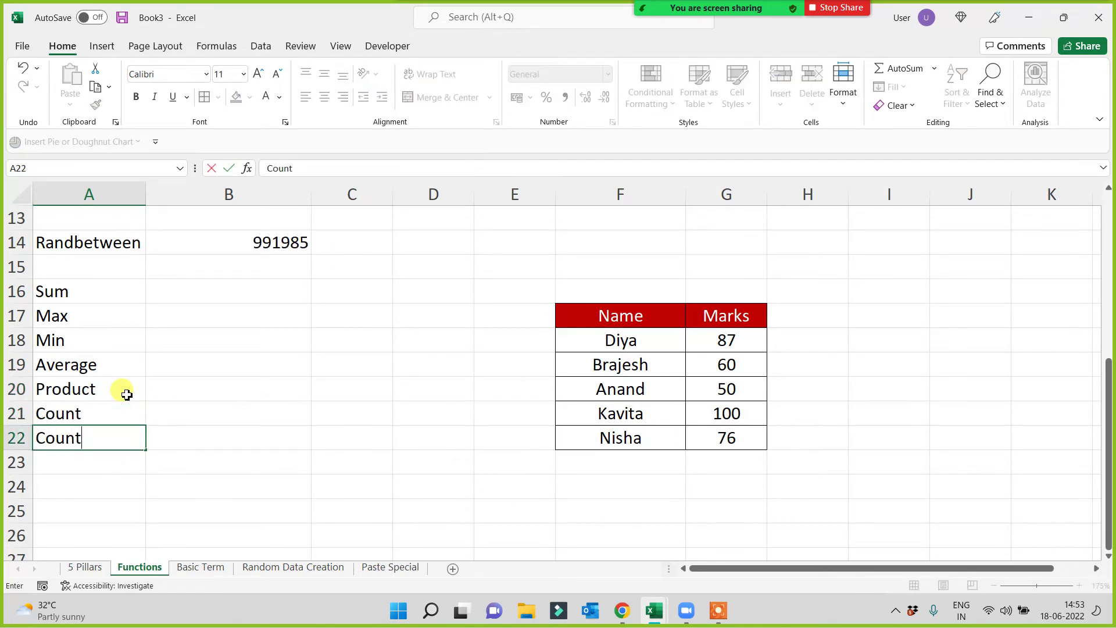
pyautogui.write('a')
pyautogui.press('Return')
pyautogui.write('Countbl')
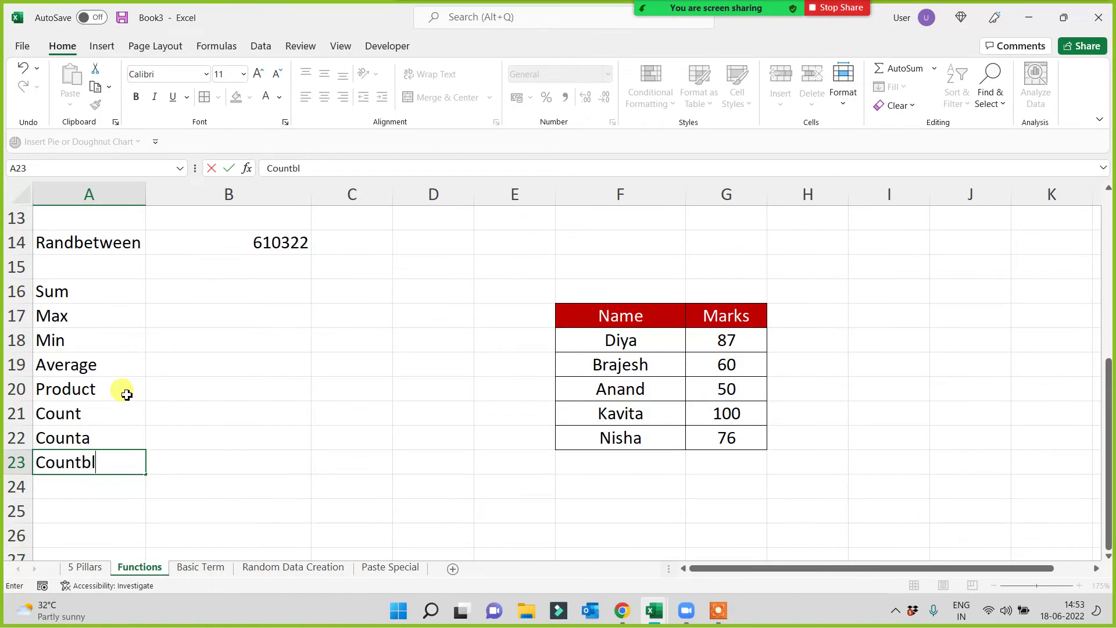
pyautogui.write('ank')
pyautogui.press('Return')
pyautogui.write('R')
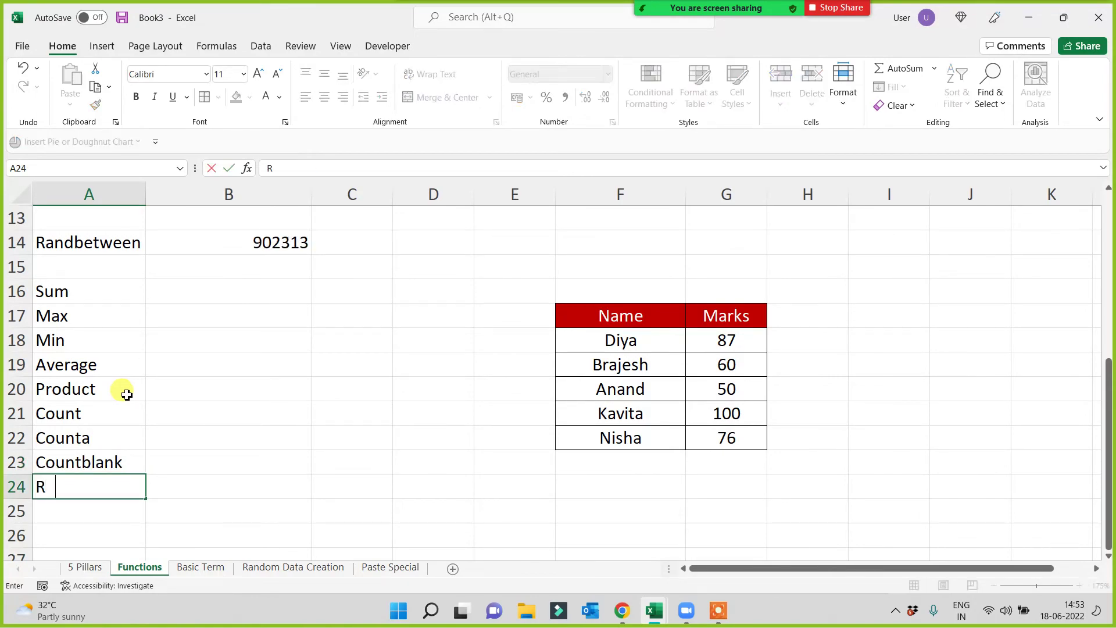
pyautogui.write('ows')
pyautogui.press('Return')
pyautogui.write('Columns')
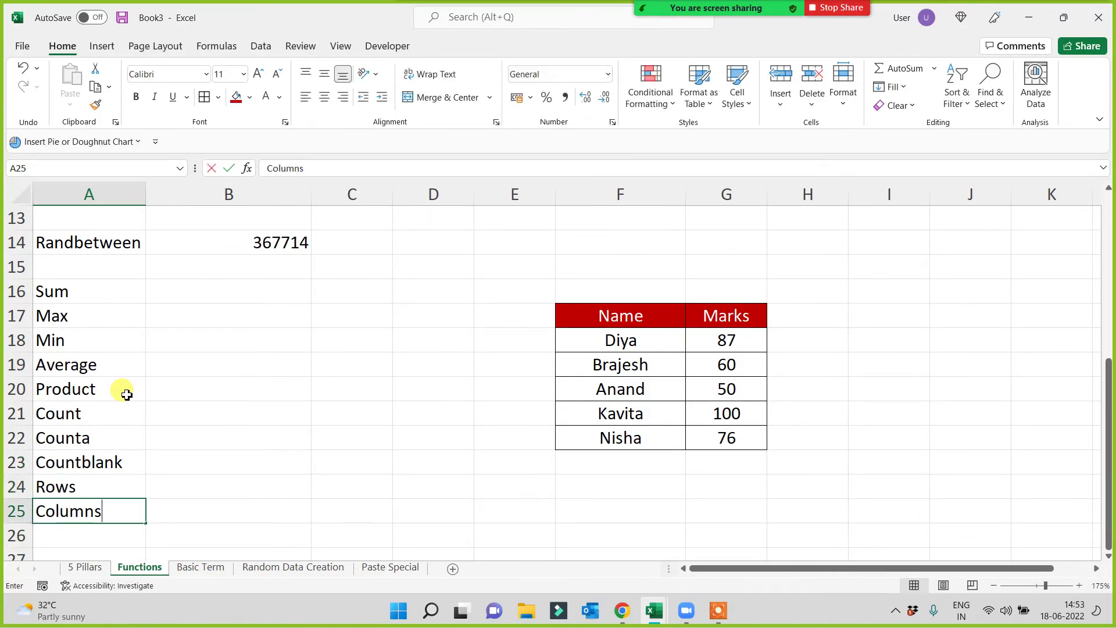
pyautogui.press('Return')
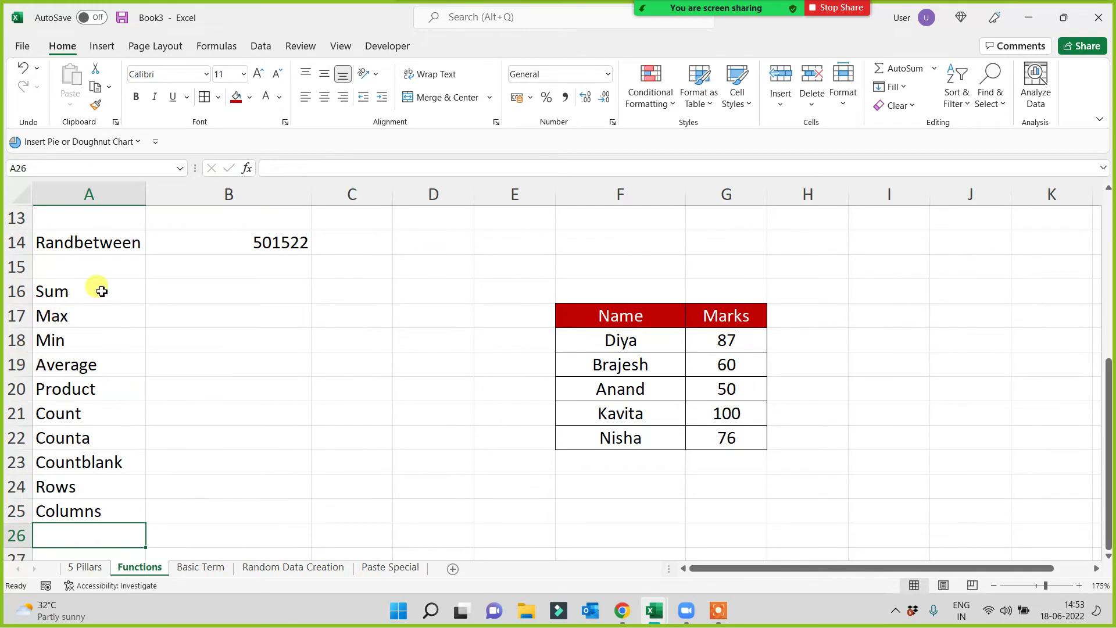
pyautogui.moveTo(100, 290); pyautogui.dragTo(99, 364)
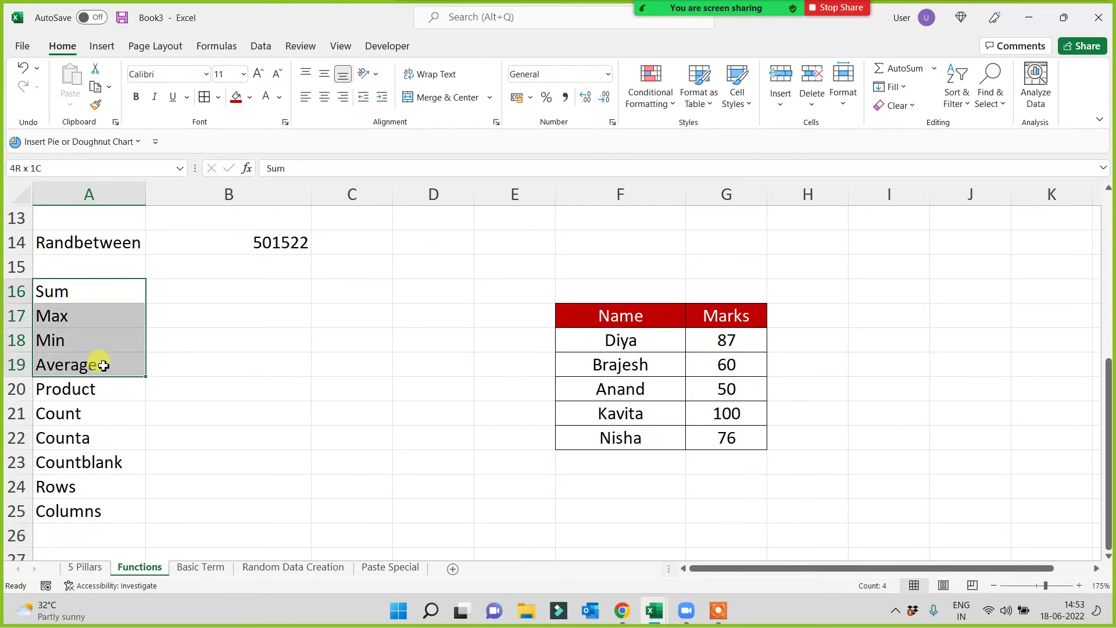
# Give the Sum to Average labels in A16:A19 a red fill with white text
pyautogui.click(236, 97)
pyautogui.click(266, 96)
pyautogui.click(330, 373)
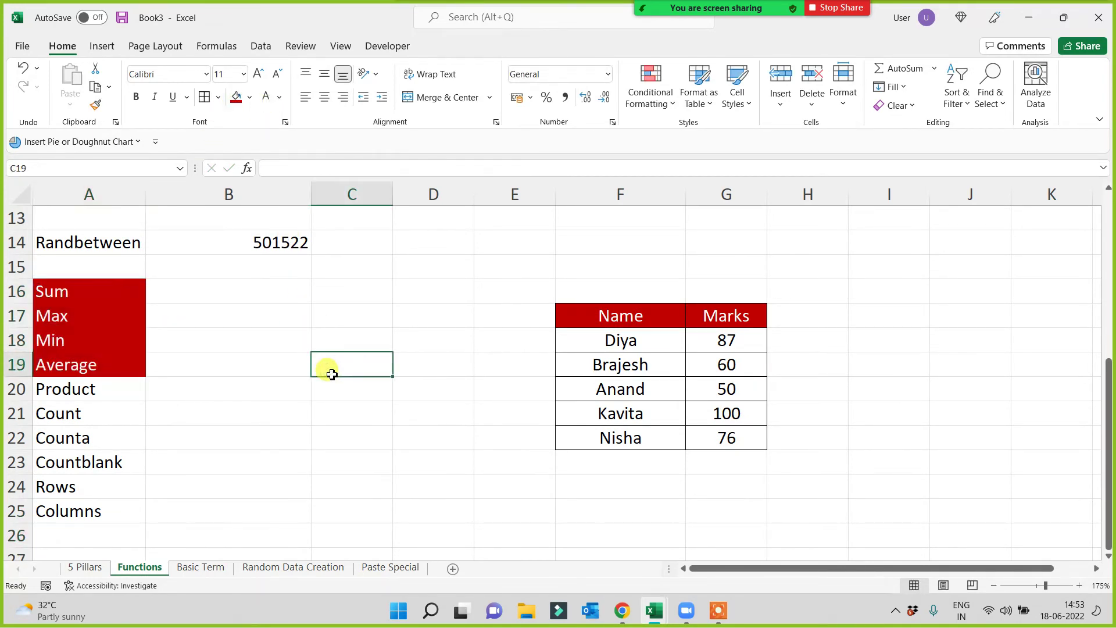
# Try a SUM of the Name/Marks table in B16, recovering from an empty =sum() error
pyautogui.click(247, 290)
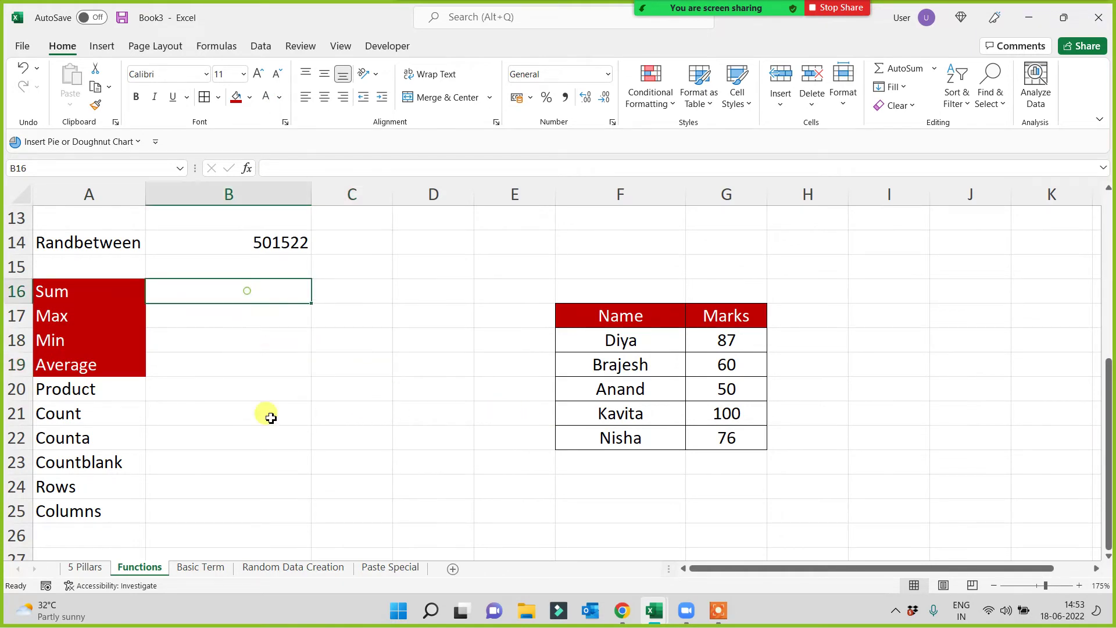
pyautogui.write('=')
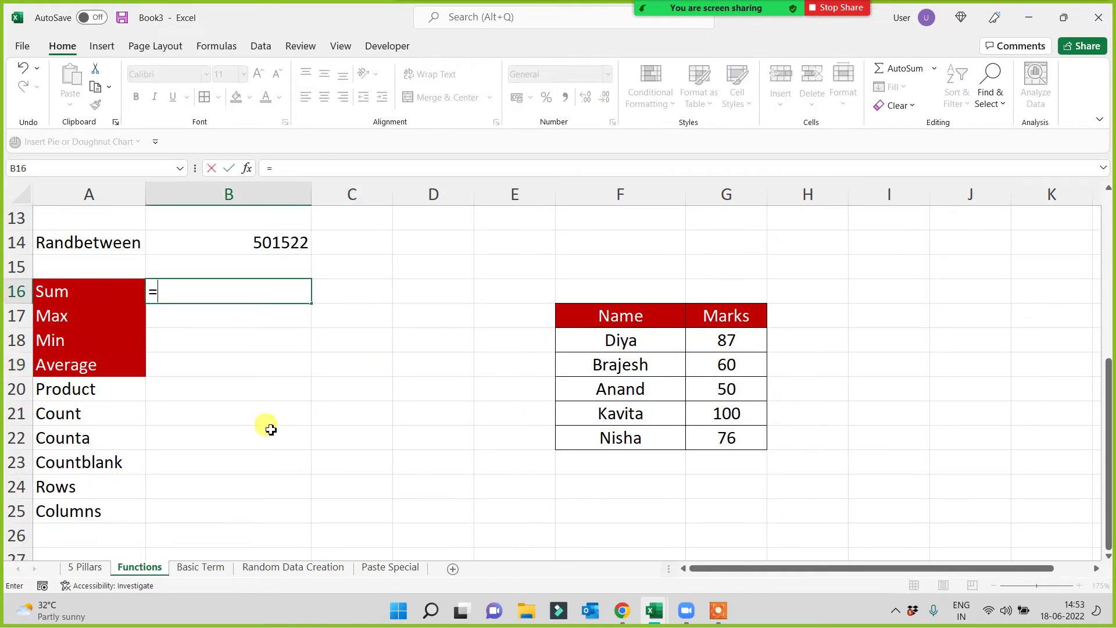
pyautogui.write('sum(')
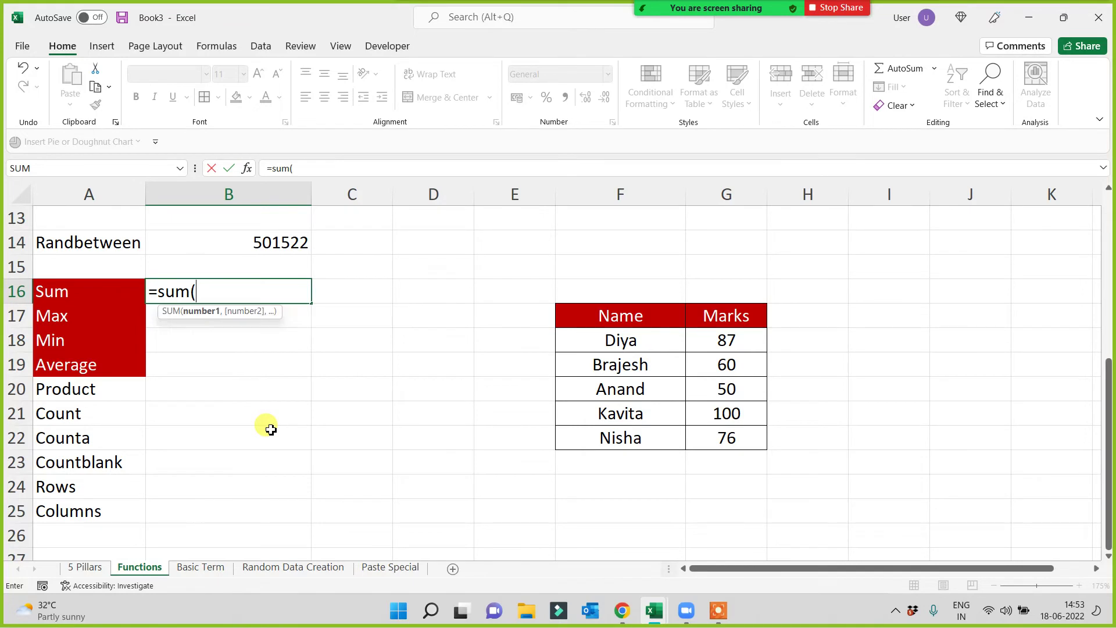
pyautogui.write(')')
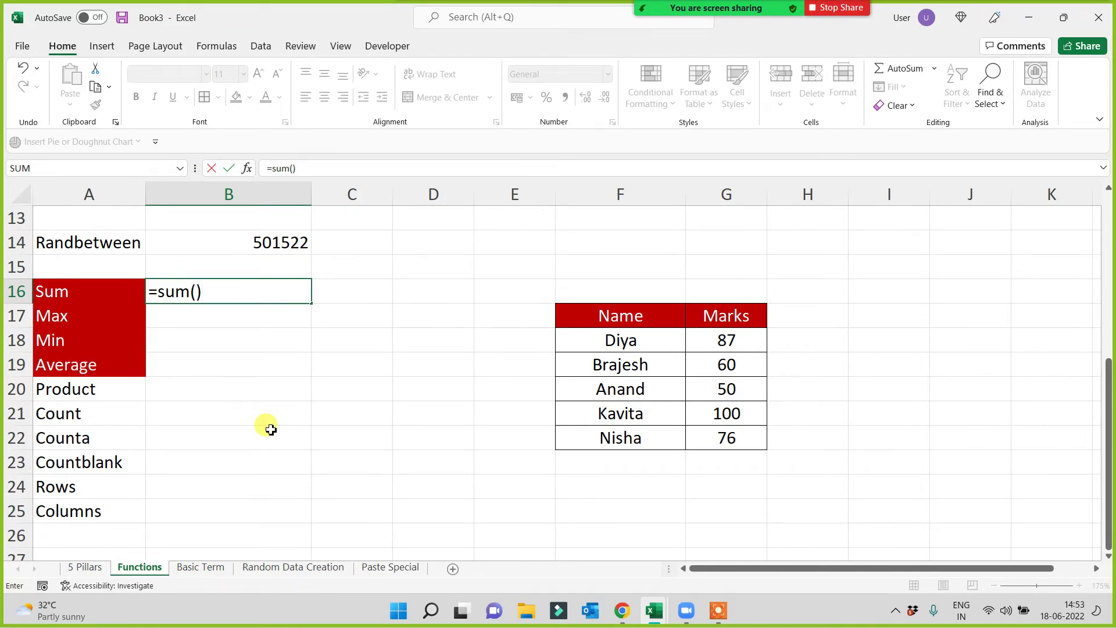
pyautogui.press('Return')
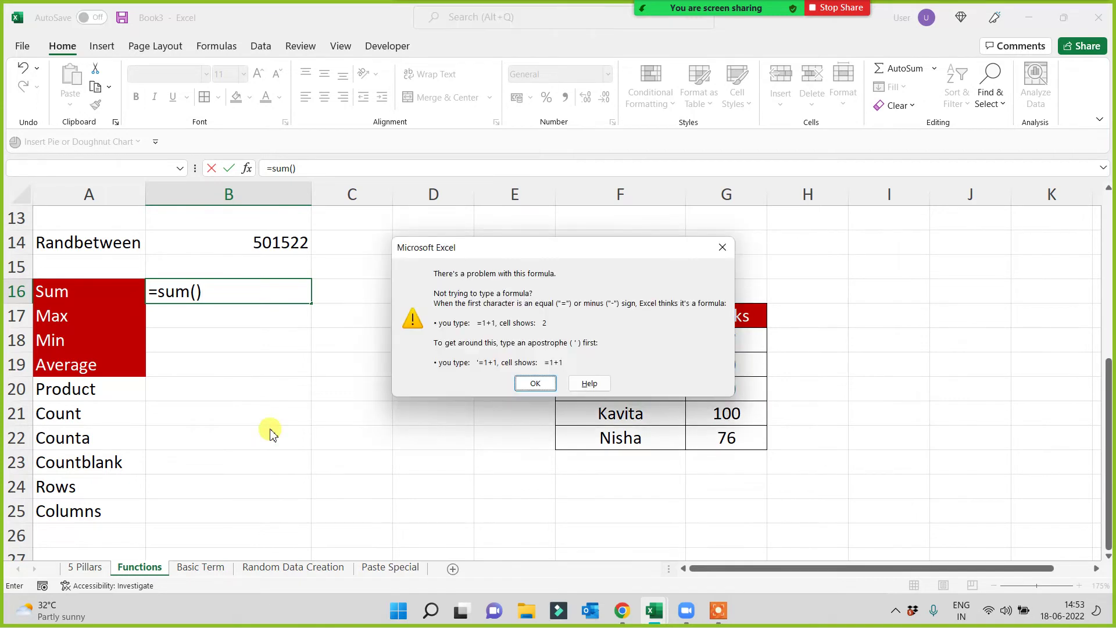
pyautogui.press('Return')
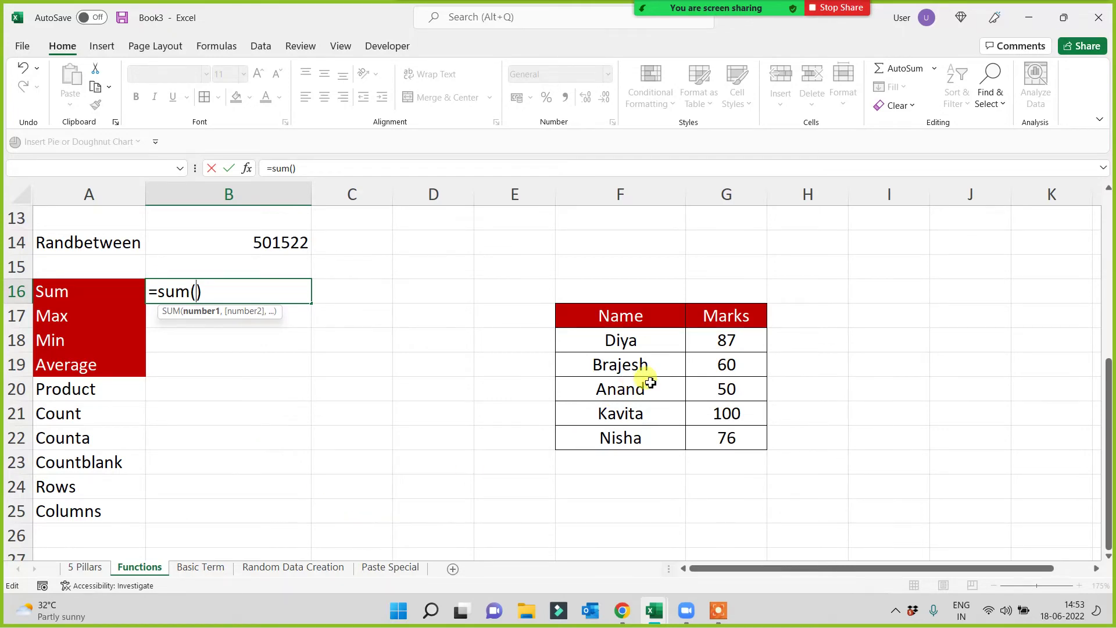
pyautogui.moveTo(645, 315)
pyautogui.mouseDown()
pyautogui.moveTo(706, 382)
pyautogui.moveTo(726, 441)
pyautogui.mouseUp()
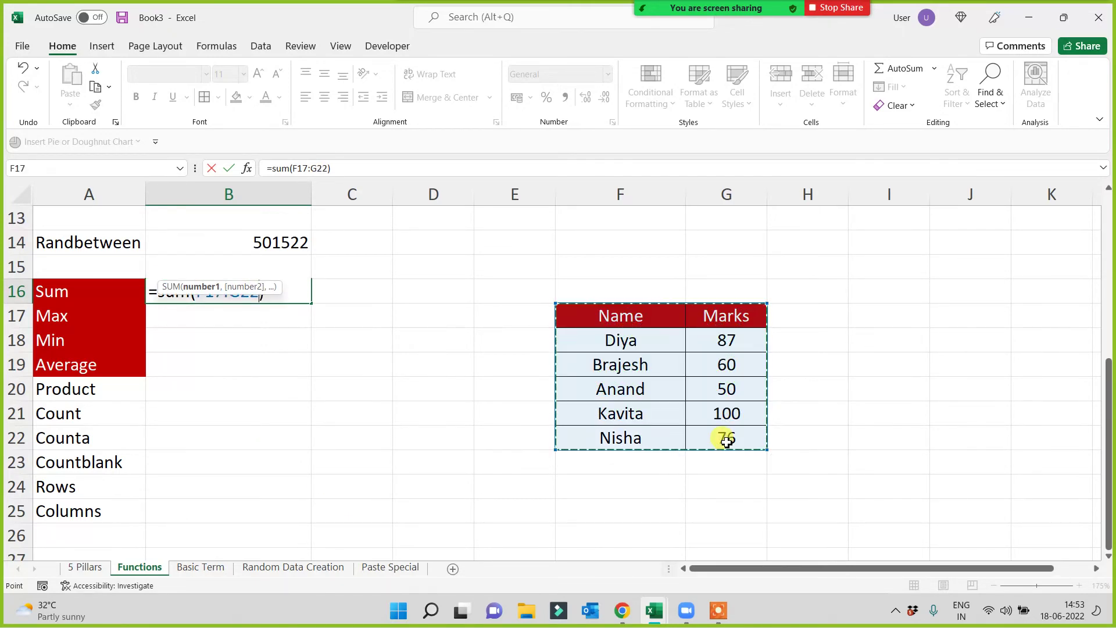
pyautogui.press('Return')
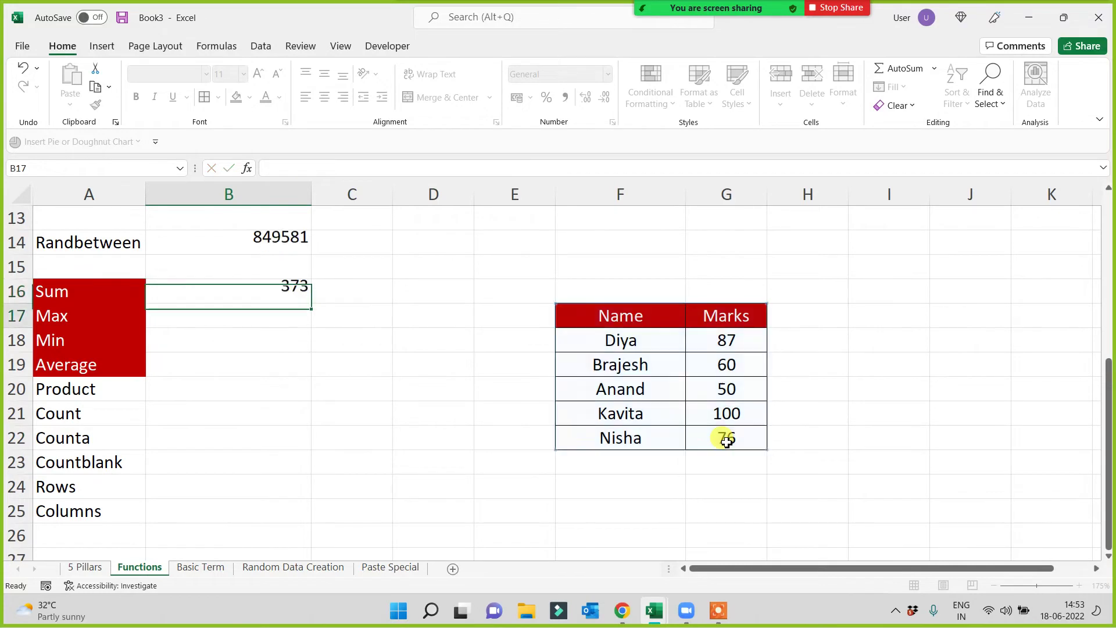
pyautogui.moveTo(724, 340); pyautogui.dragTo(719, 454)
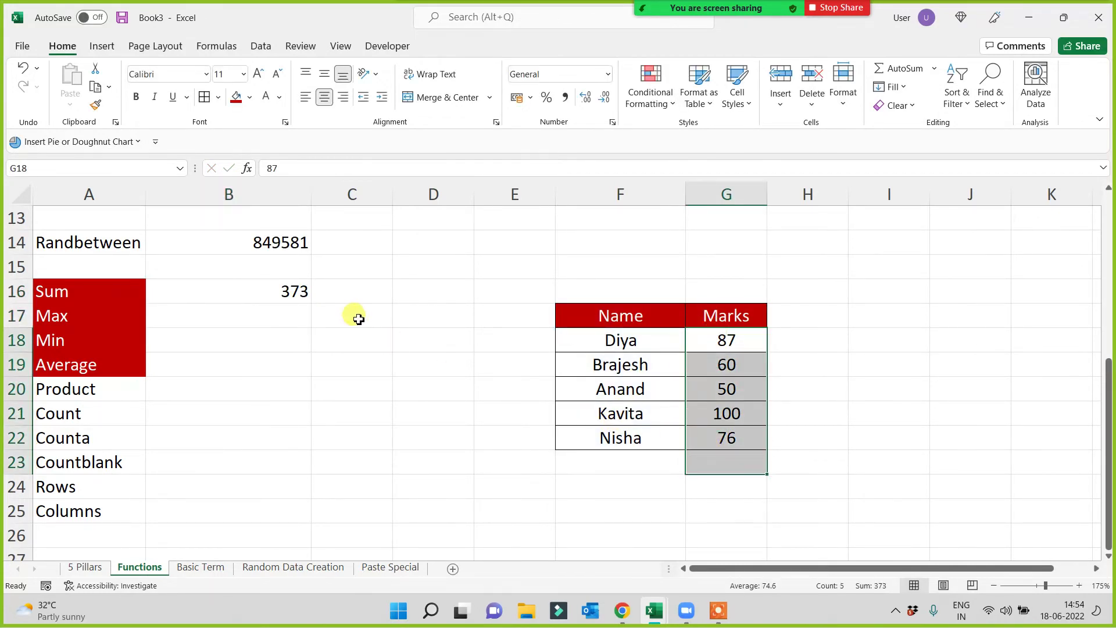
pyautogui.click(279, 292)
pyautogui.click(272, 320)
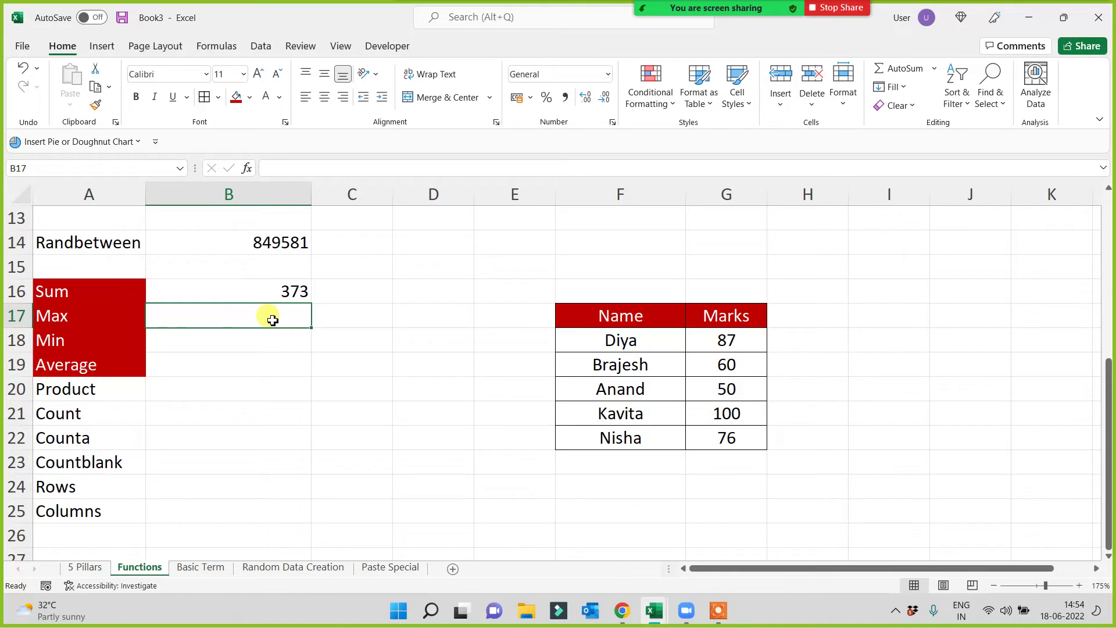
# Re-enter B16 as =SUM(F17:G22), giving 373
pyautogui.click(293, 286)
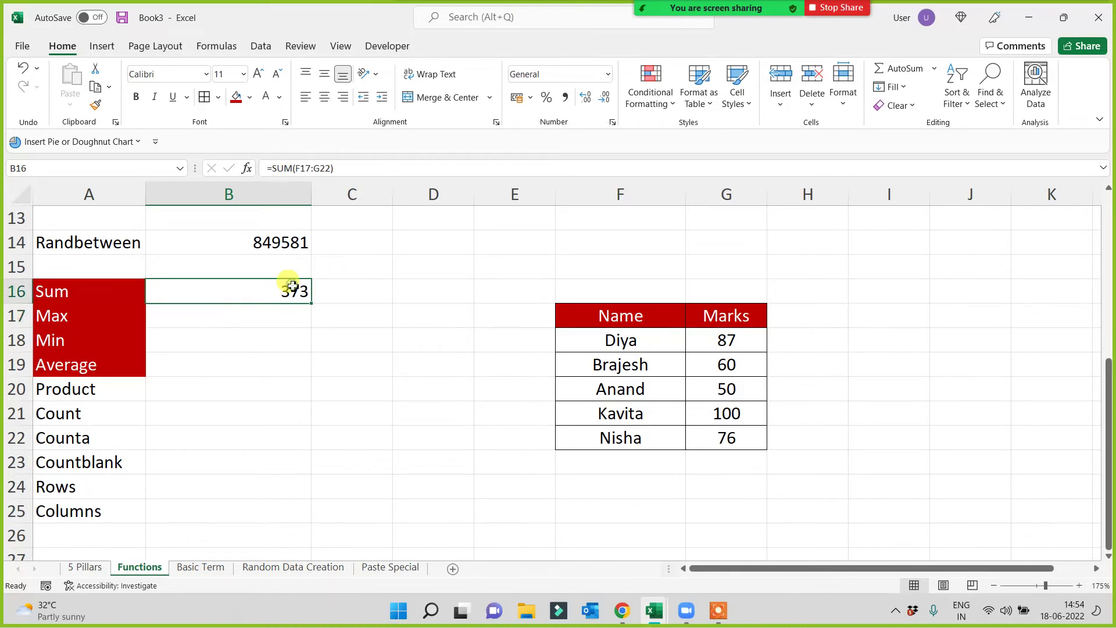
pyautogui.write('=sum')
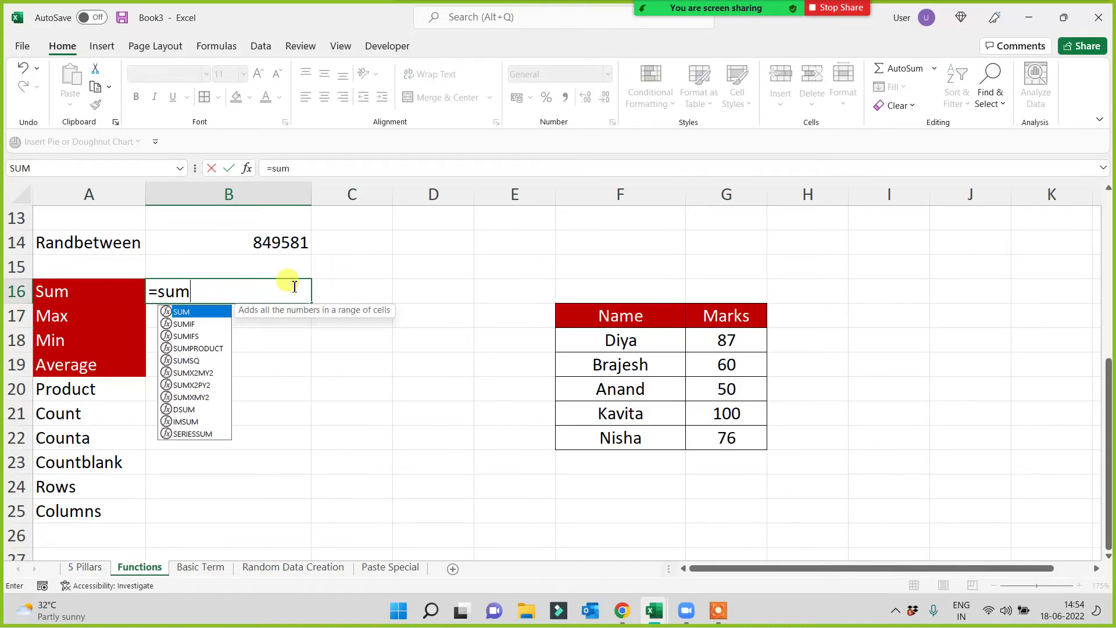
pyautogui.write('(')
pyautogui.moveTo(588, 311); pyautogui.dragTo(716, 437)
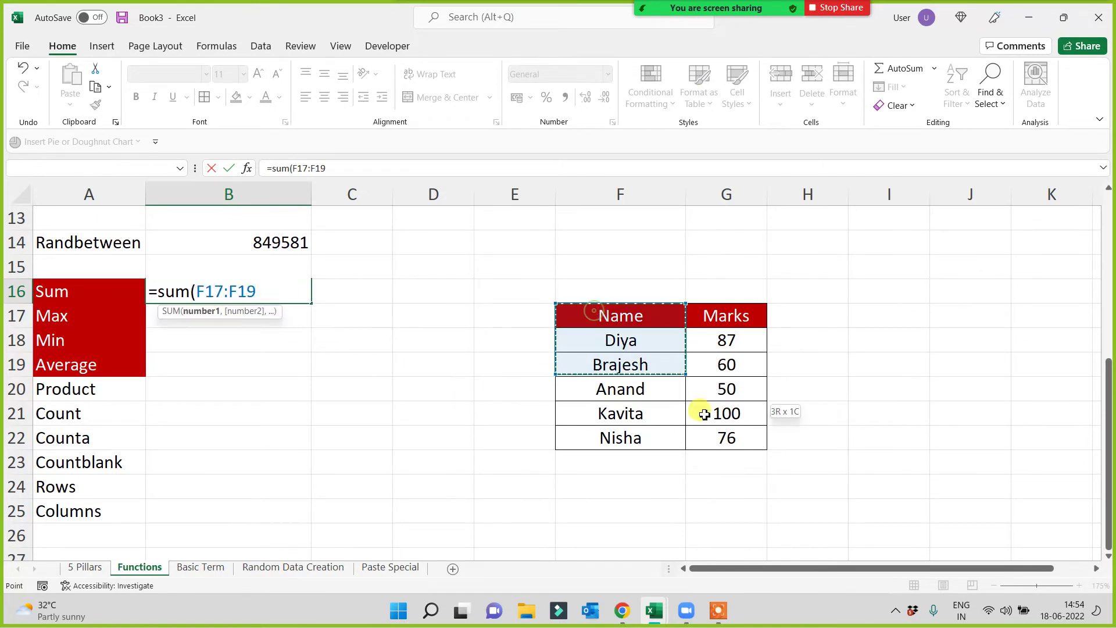
pyautogui.write(')')
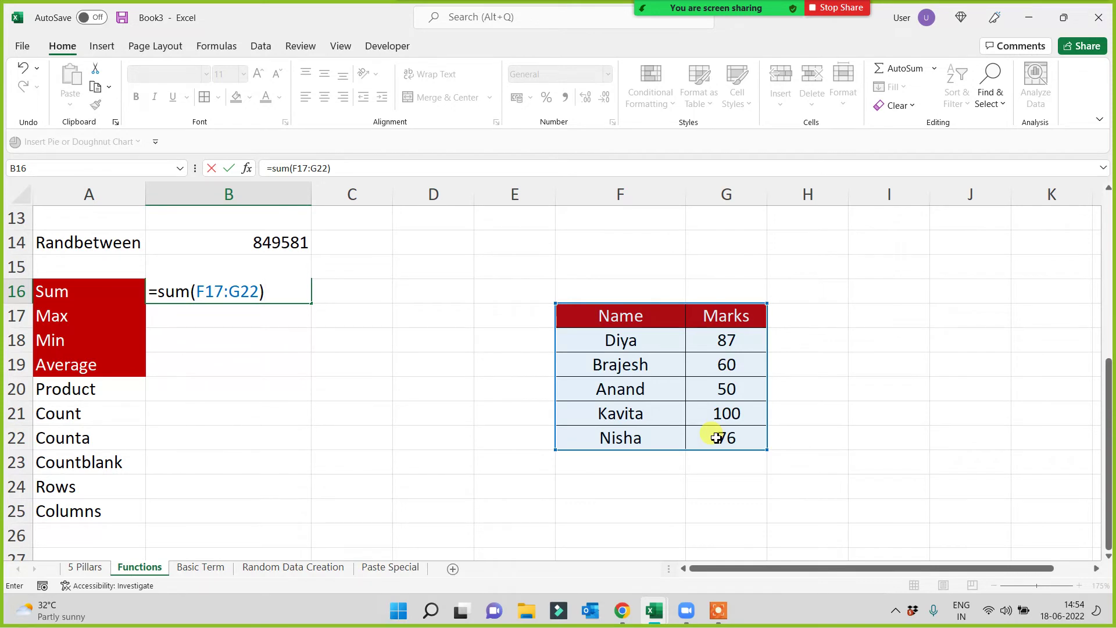
pyautogui.press('Return')
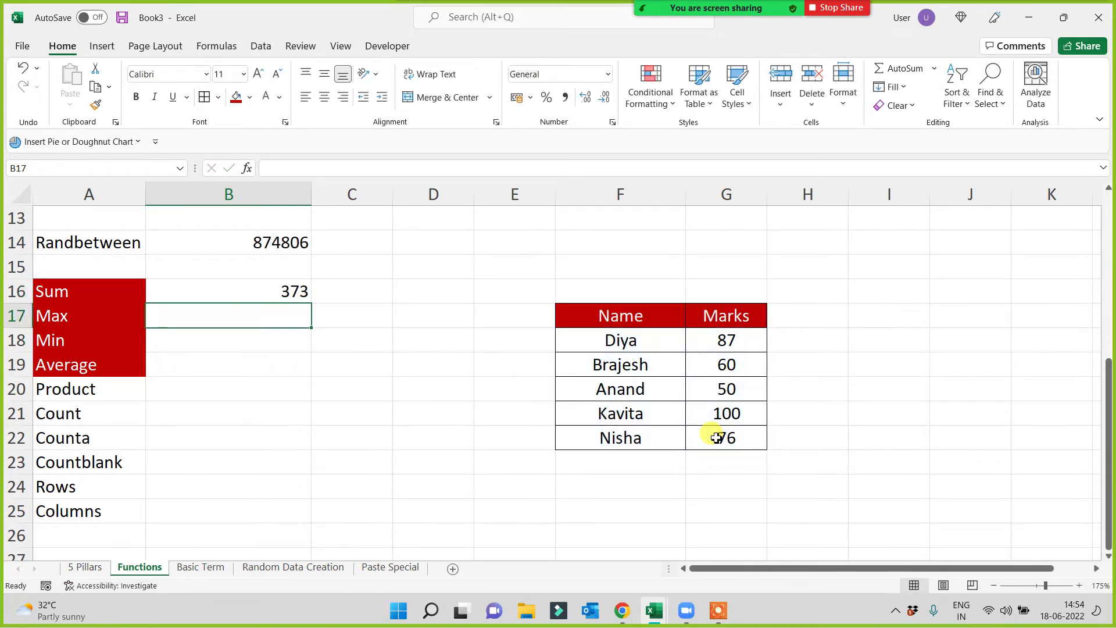
# Enter =MAX, =MIN and =AVERAGE of F17:G22 in B17:B19, returning 100, 50 and 74.6
pyautogui.write('=max(')
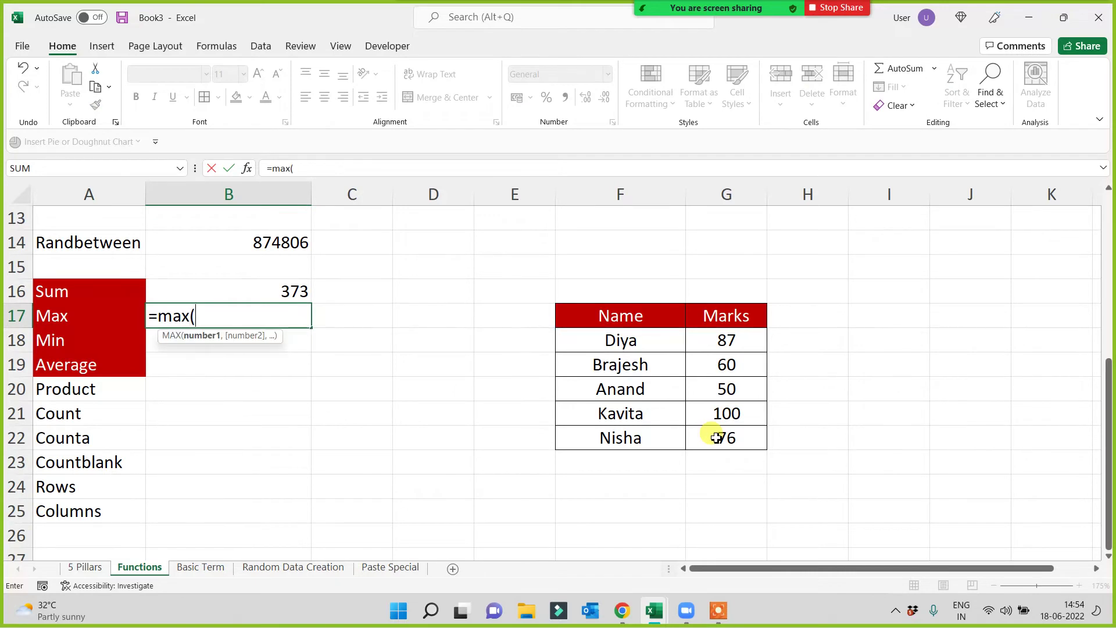
pyautogui.moveTo(641, 317)
pyautogui.mouseDown()
pyautogui.moveTo(709, 397)
pyautogui.moveTo(725, 437)
pyautogui.mouseUp()
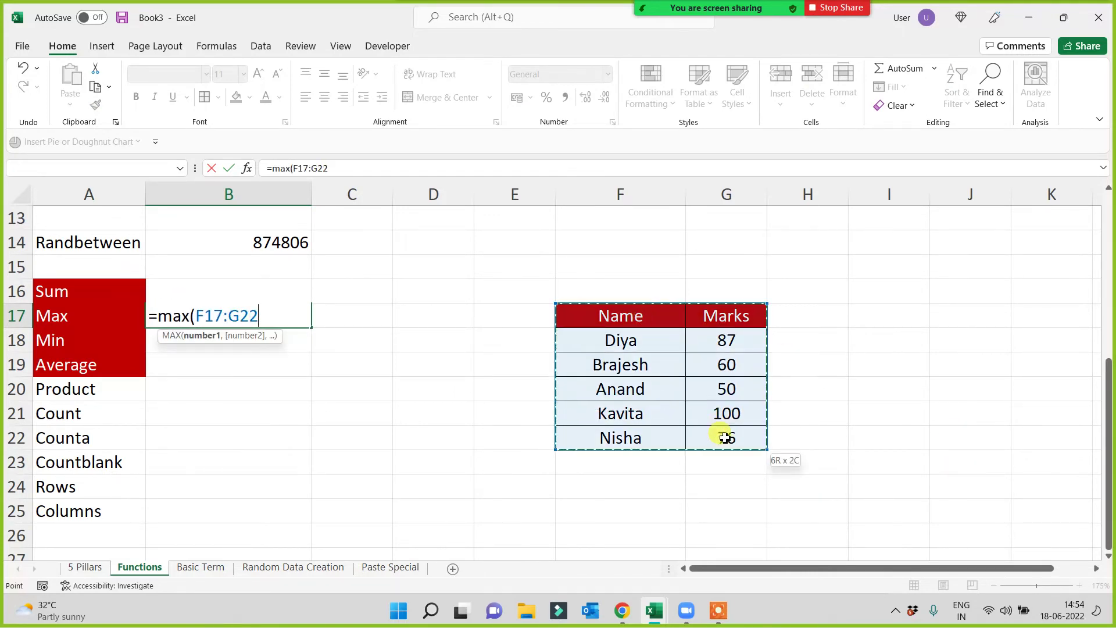
pyautogui.write(')')
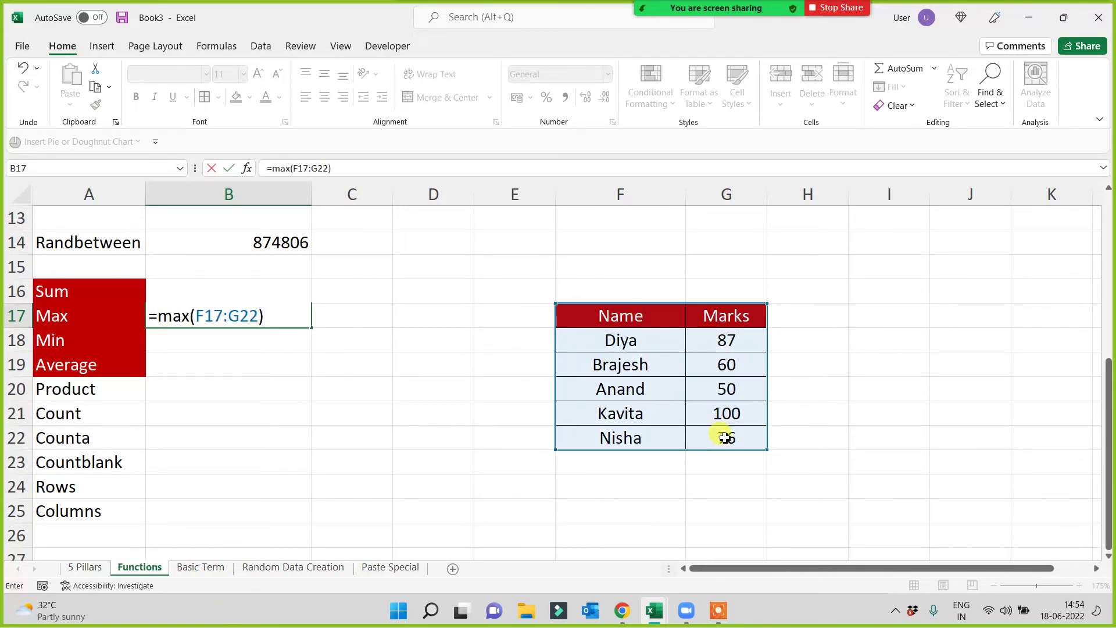
pyautogui.press('Return')
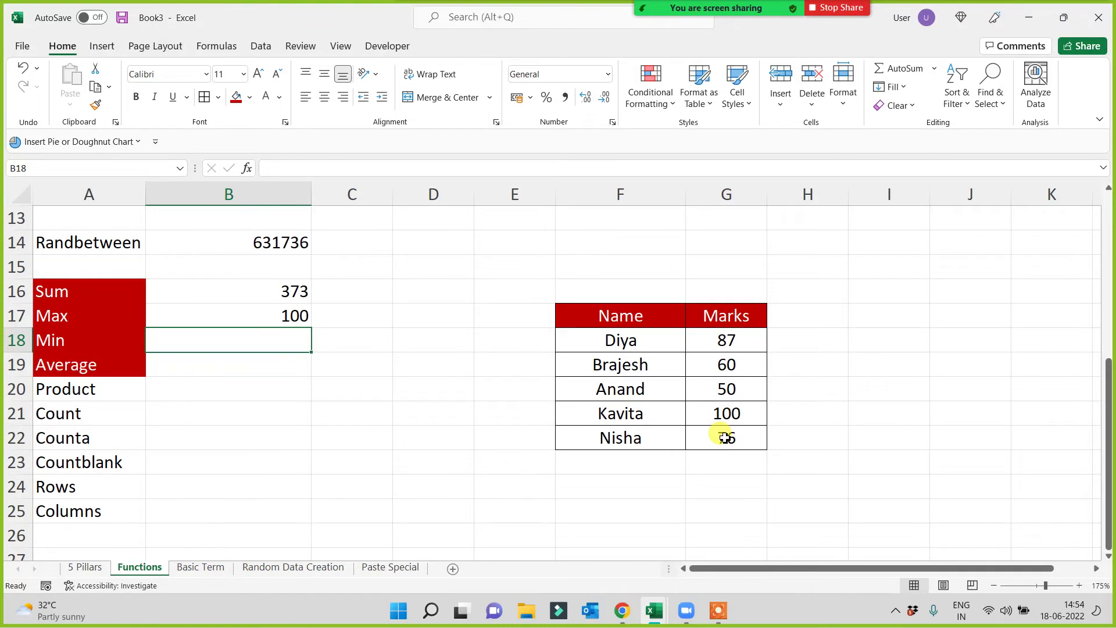
pyautogui.write('=min(')
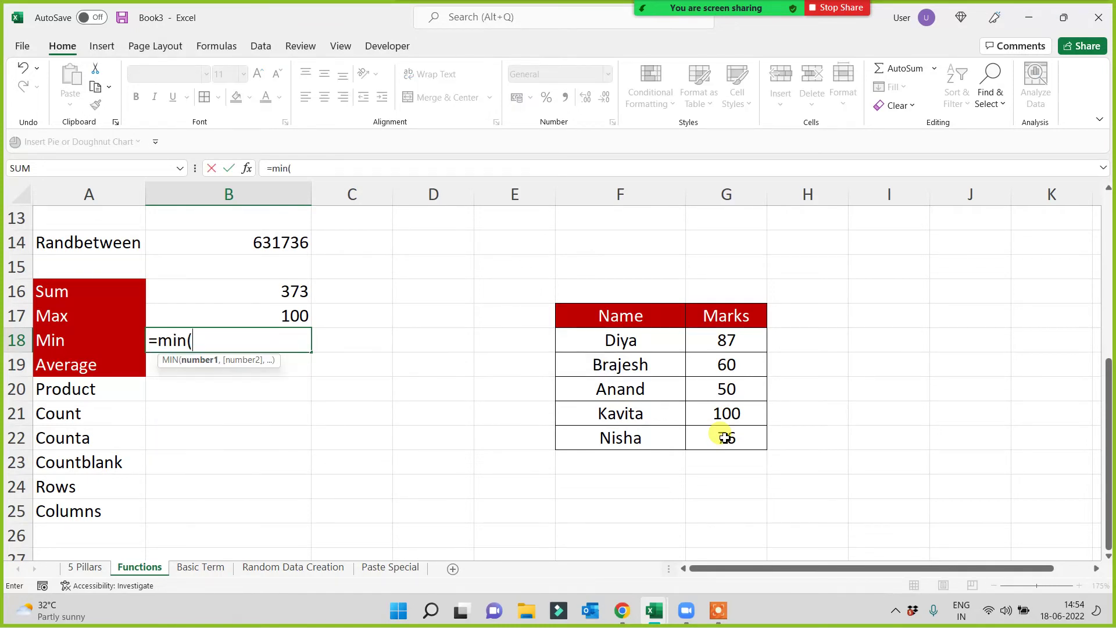
pyautogui.moveTo(627, 319); pyautogui.dragTo(718, 437)
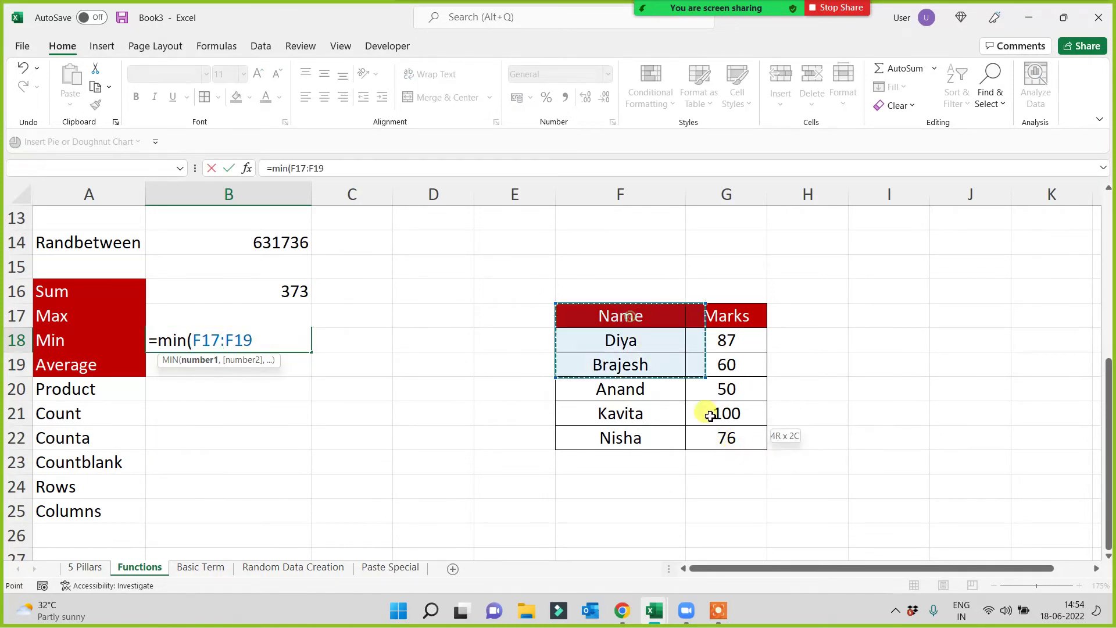
pyautogui.press('Return')
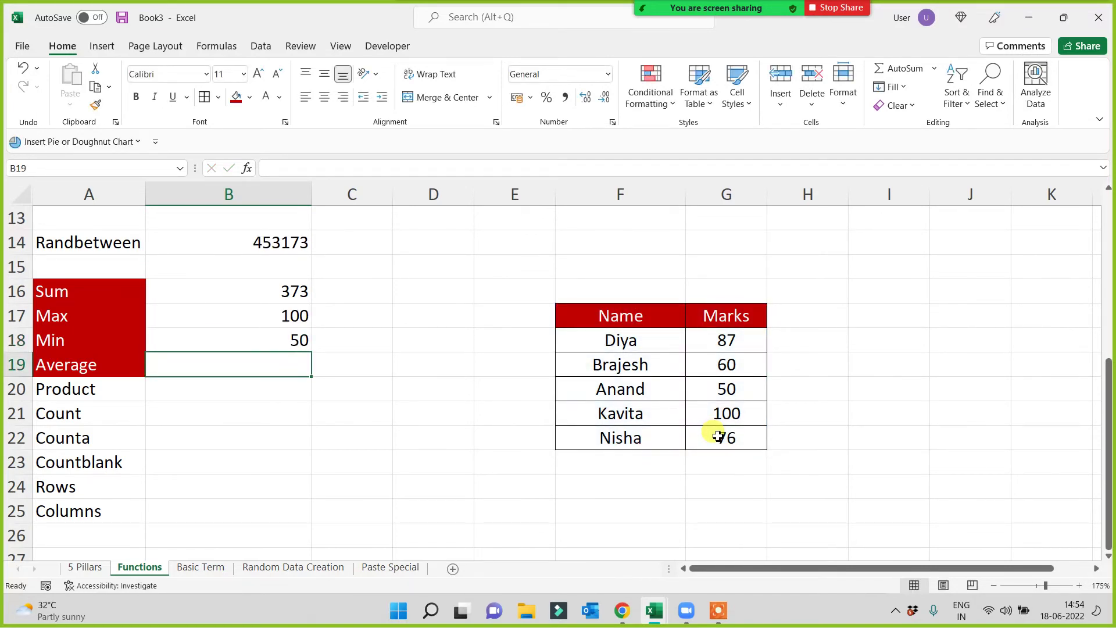
pyautogui.write('=average')
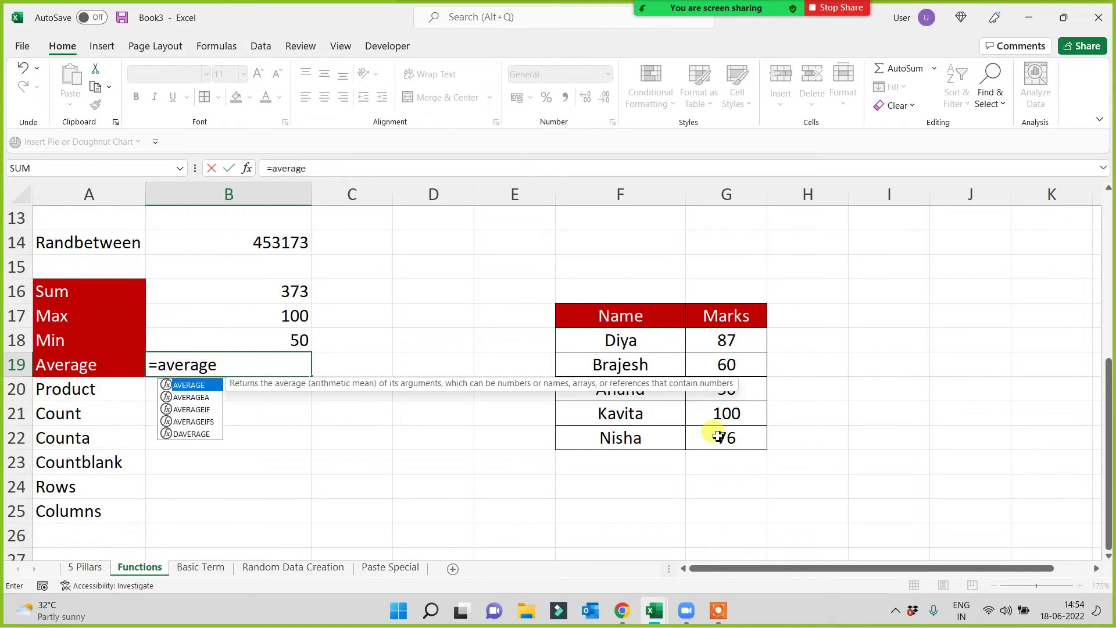
pyautogui.write('(')
pyautogui.moveTo(646, 315); pyautogui.dragTo(725, 446)
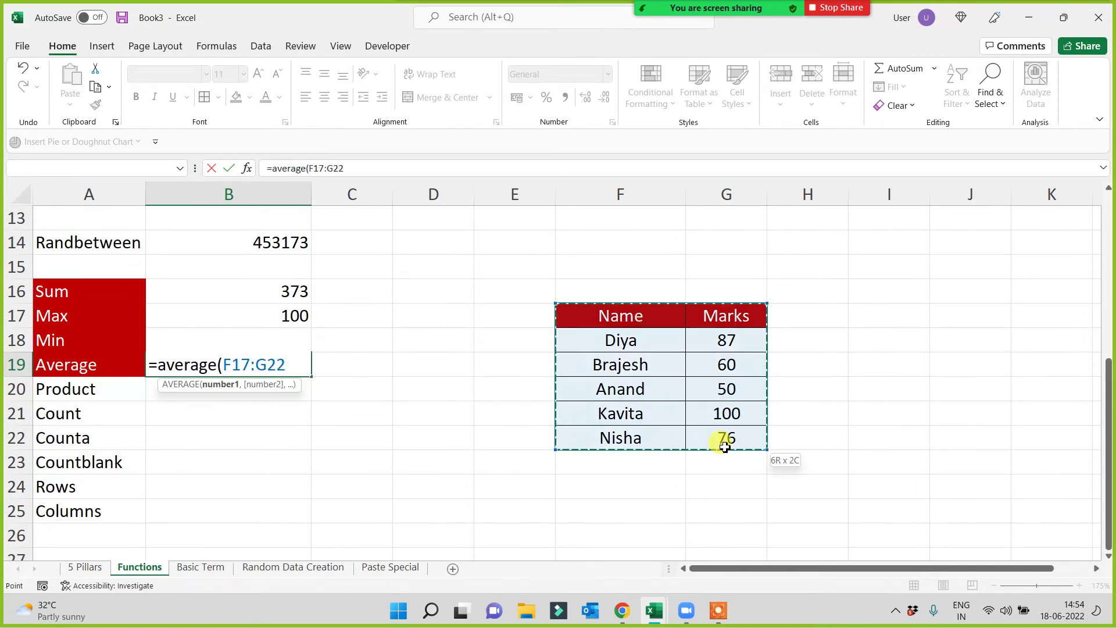
pyautogui.press('Return')
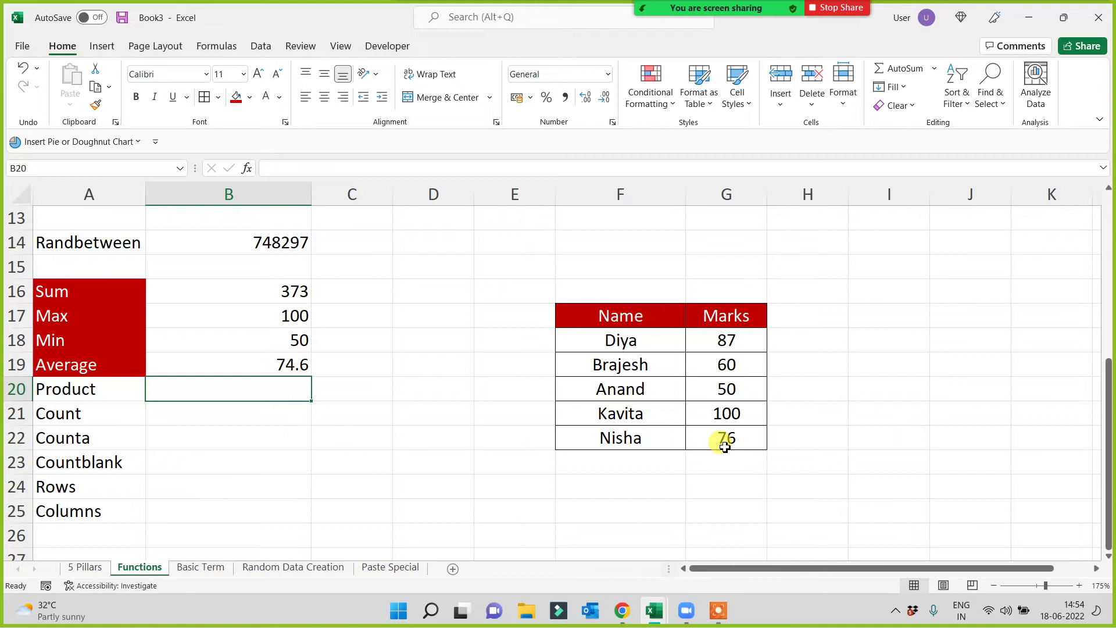
pyautogui.click(74, 390)
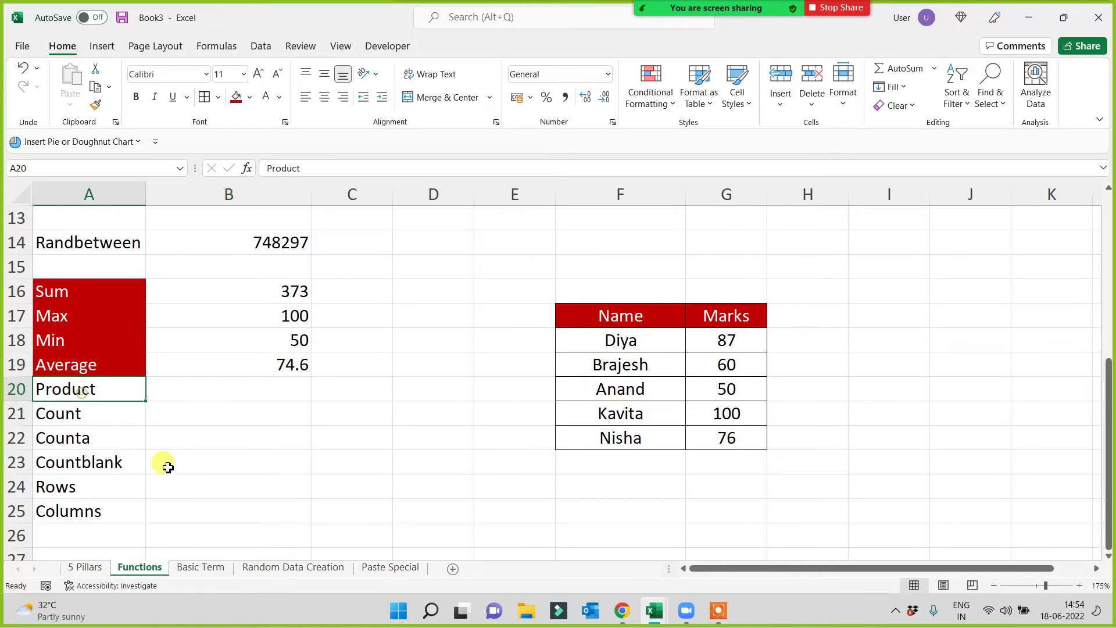
pyautogui.click(260, 400)
pyautogui.write('=pr')
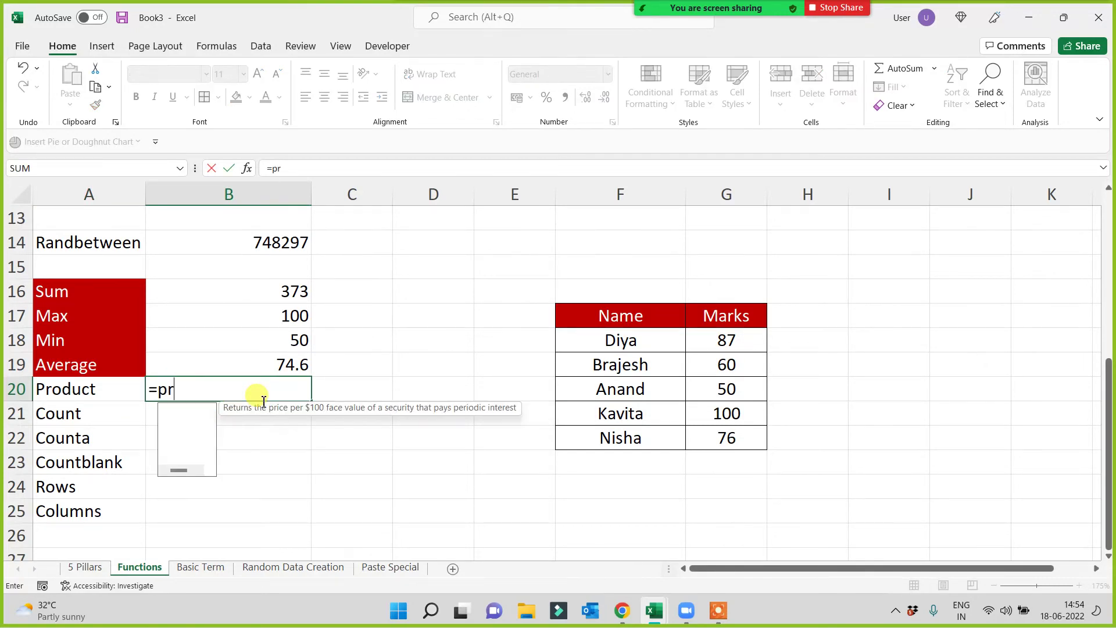
pyautogui.write('odcu')
pyautogui.press('BackSpace')
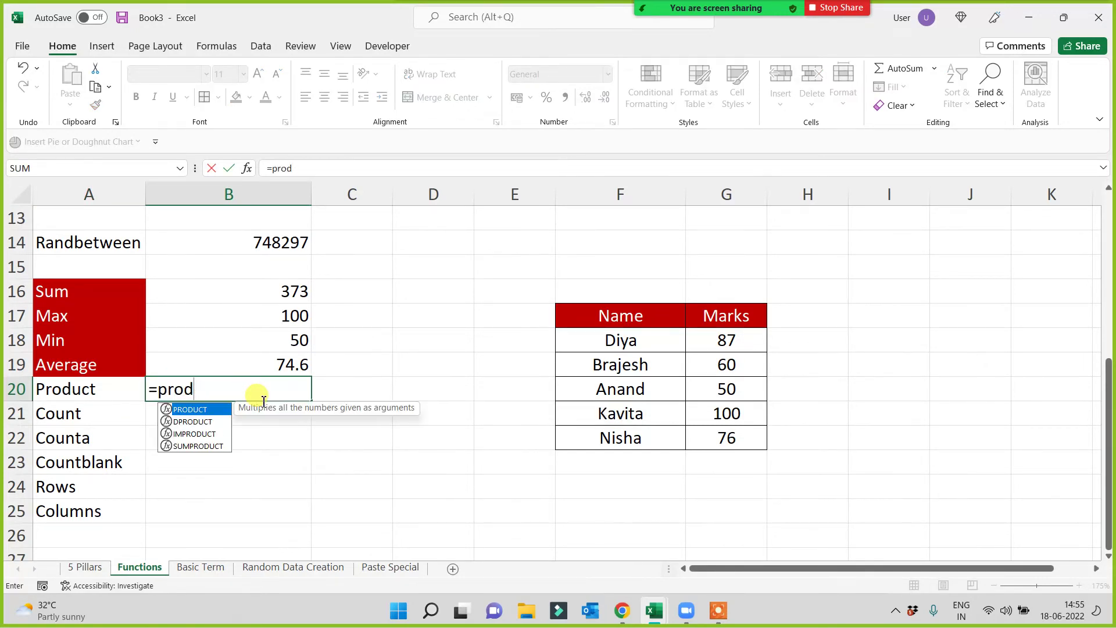
pyautogui.press('Tab')
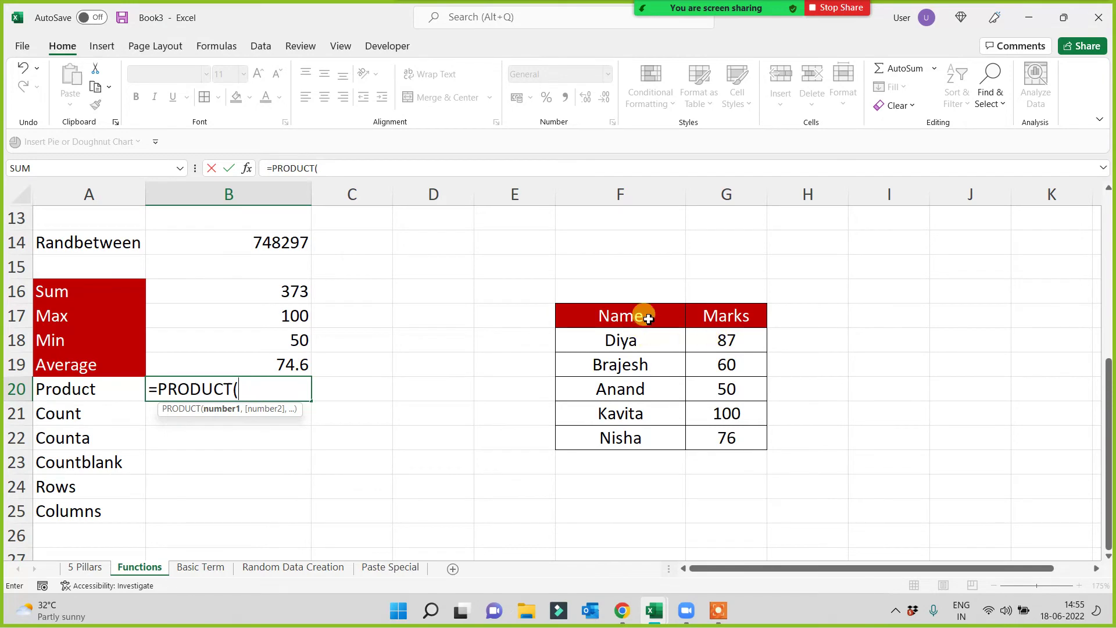
pyautogui.moveTo(643, 316); pyautogui.dragTo(724, 439)
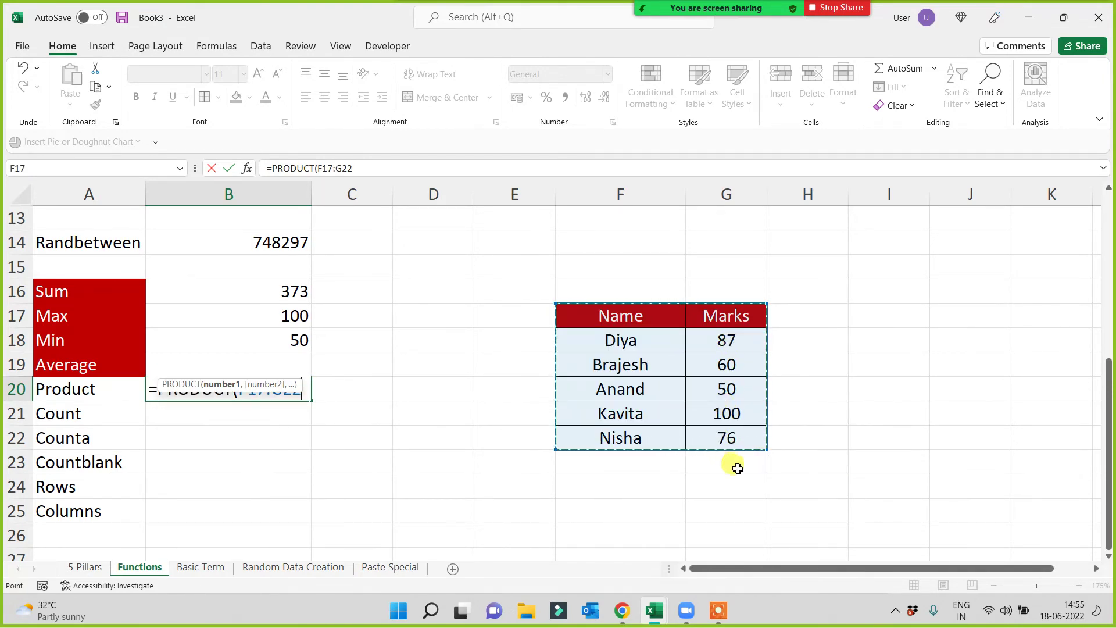
pyautogui.press('Return')
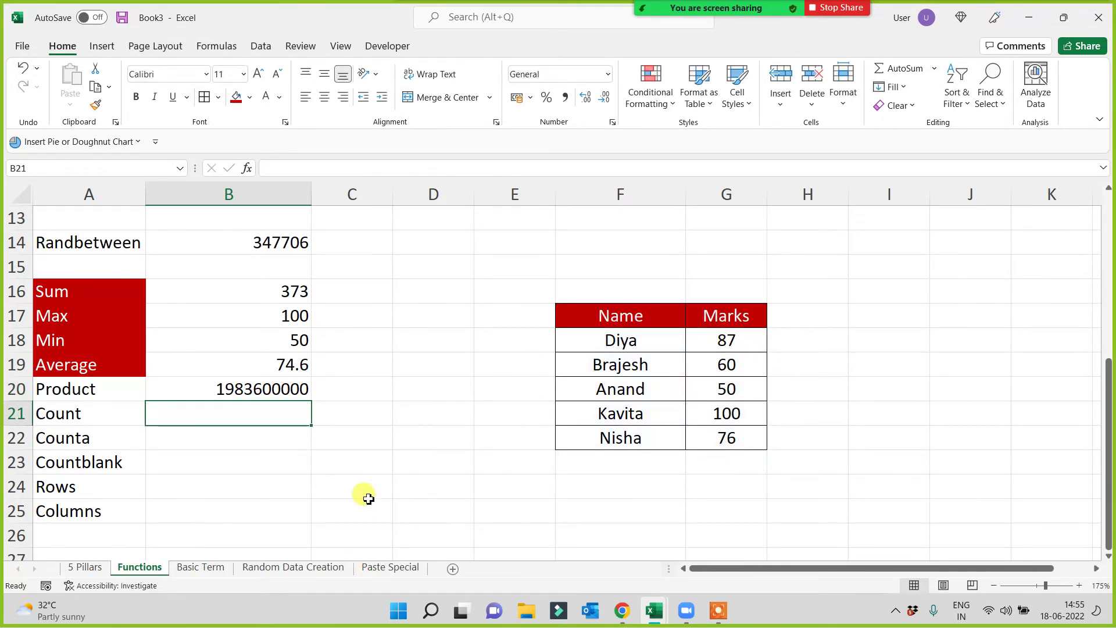
# Check the marks 87, 60, 50, 100 and 76 against the product in B20
pyautogui.click(744, 349)
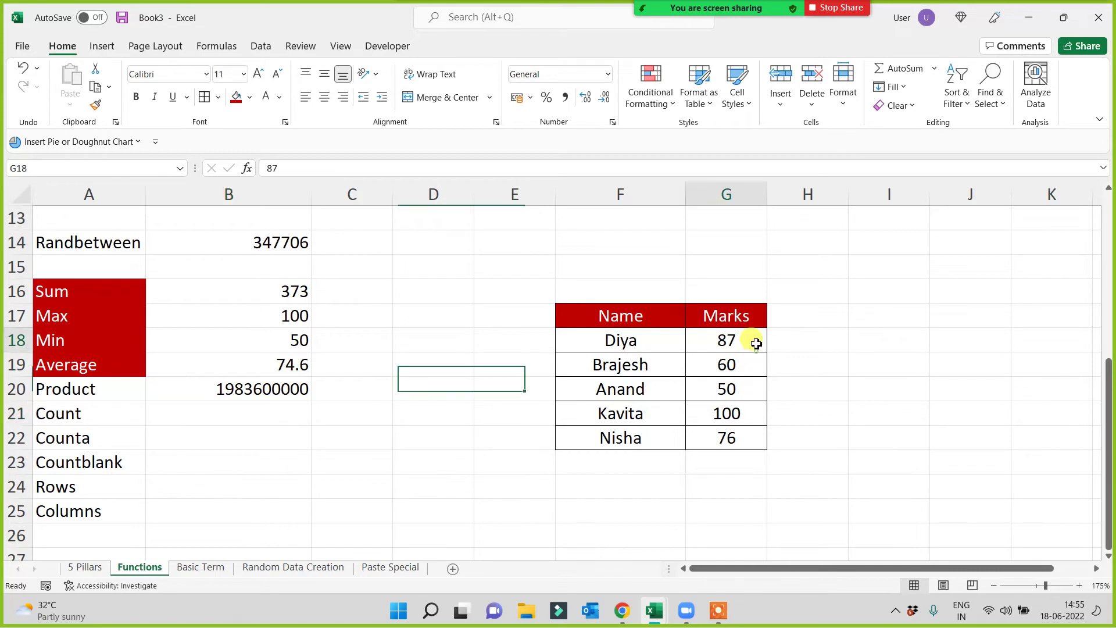
pyautogui.click(743, 371)
pyautogui.click(743, 391)
pyautogui.click(742, 417)
pyautogui.click(740, 435)
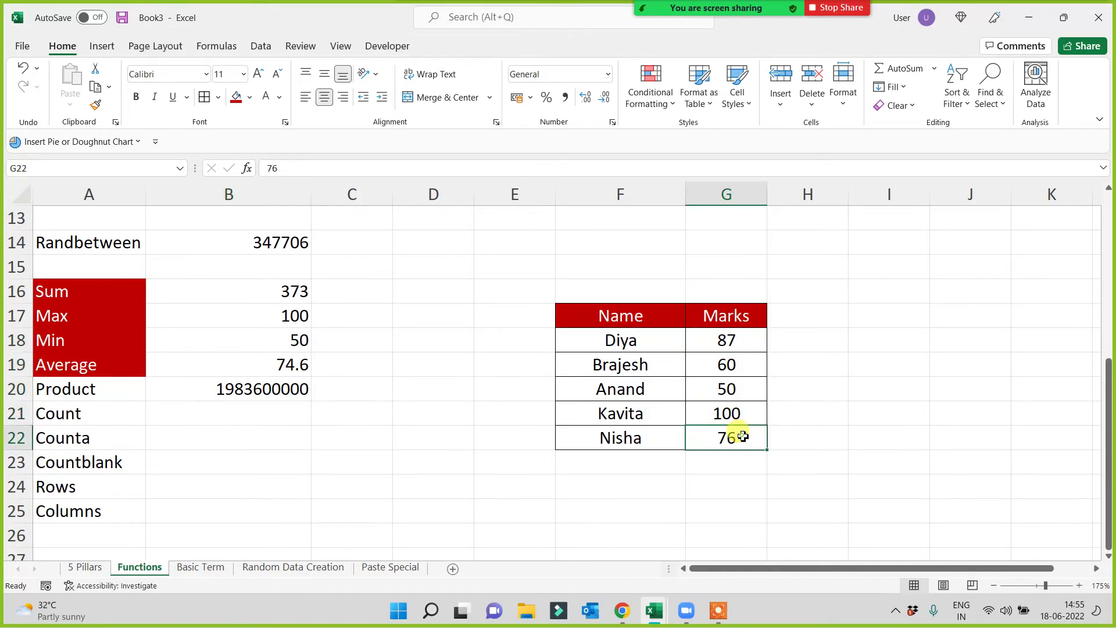
pyautogui.click(301, 399)
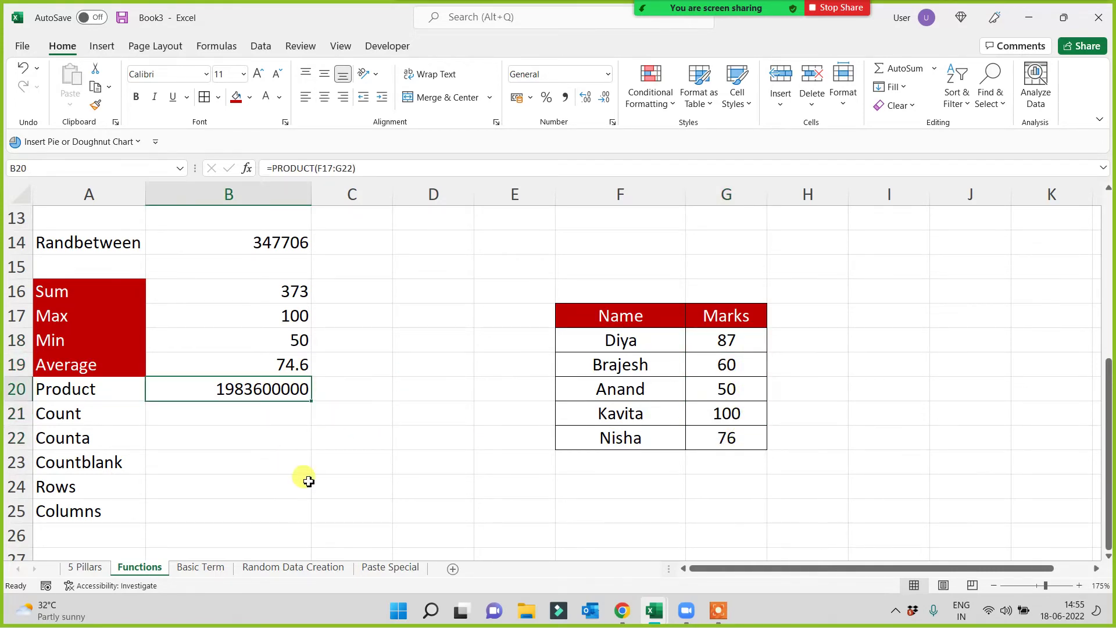
# Shade the Product label in A20 light green
pyautogui.click(84, 386)
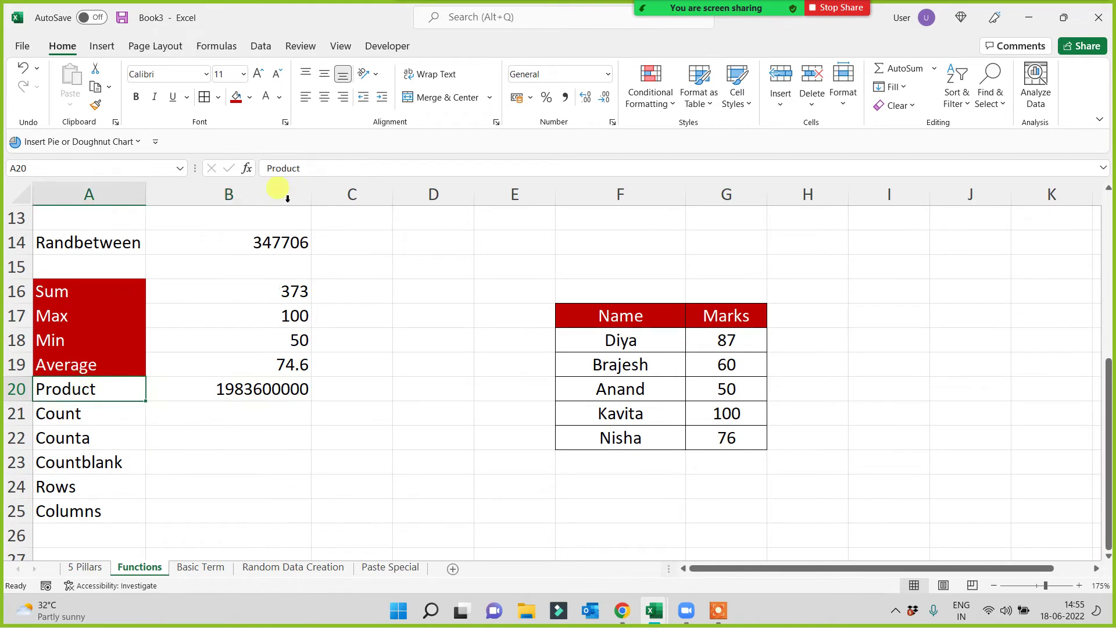
pyautogui.click(246, 98)
pyautogui.click(281, 232)
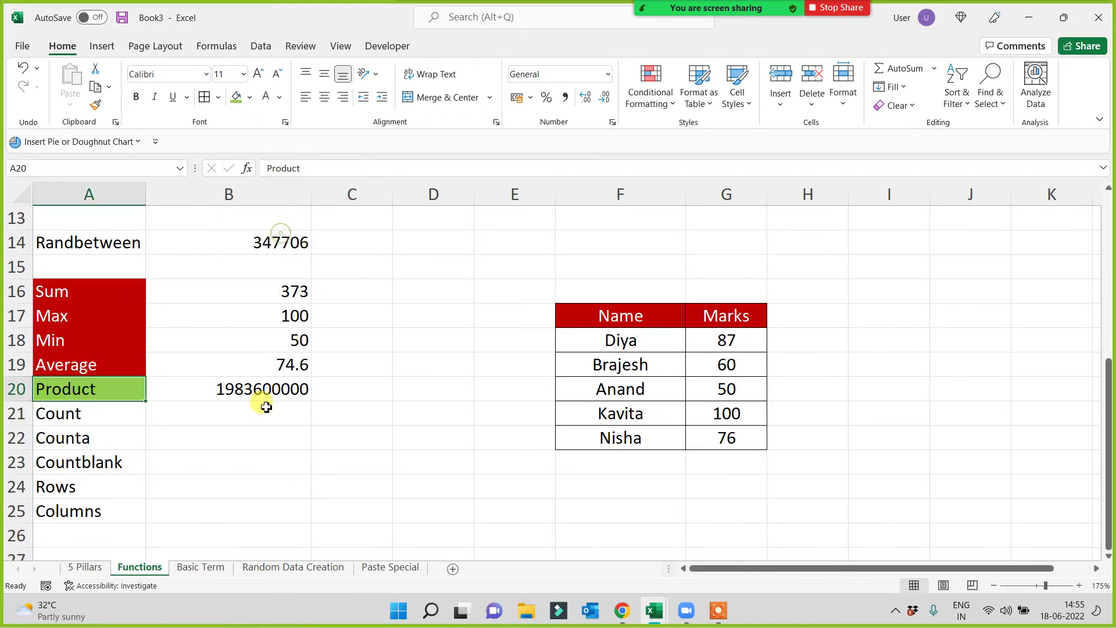
pyautogui.click(278, 456)
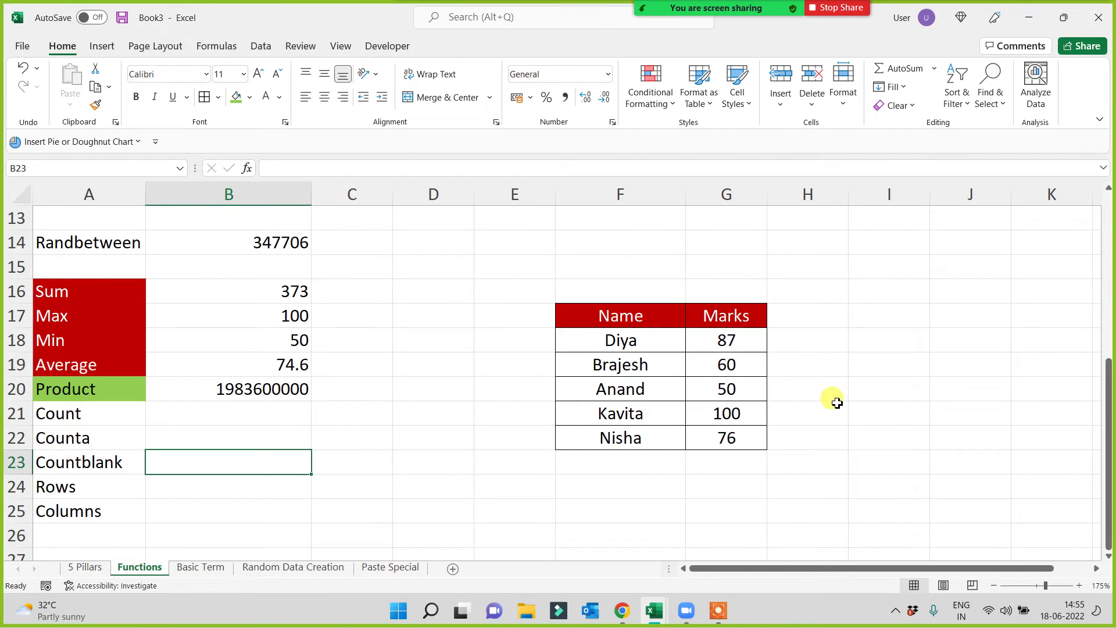
# Enter =G18+G19+G20+G21+G22 in I18 to add the five marks manually
pyautogui.click(866, 335)
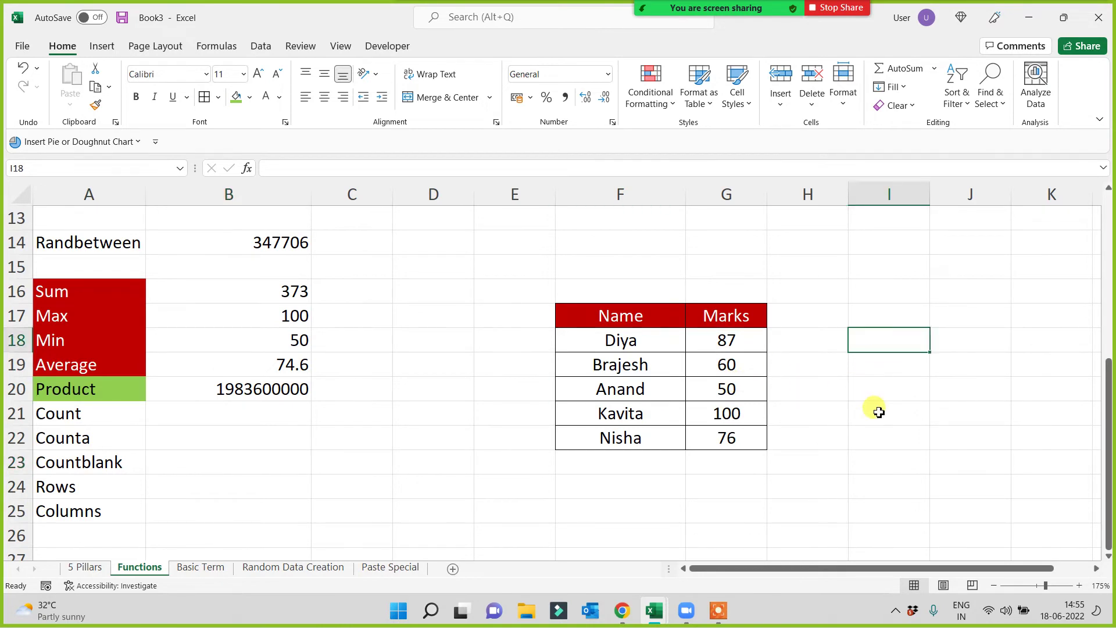
pyautogui.write('=')
pyautogui.click(723, 342)
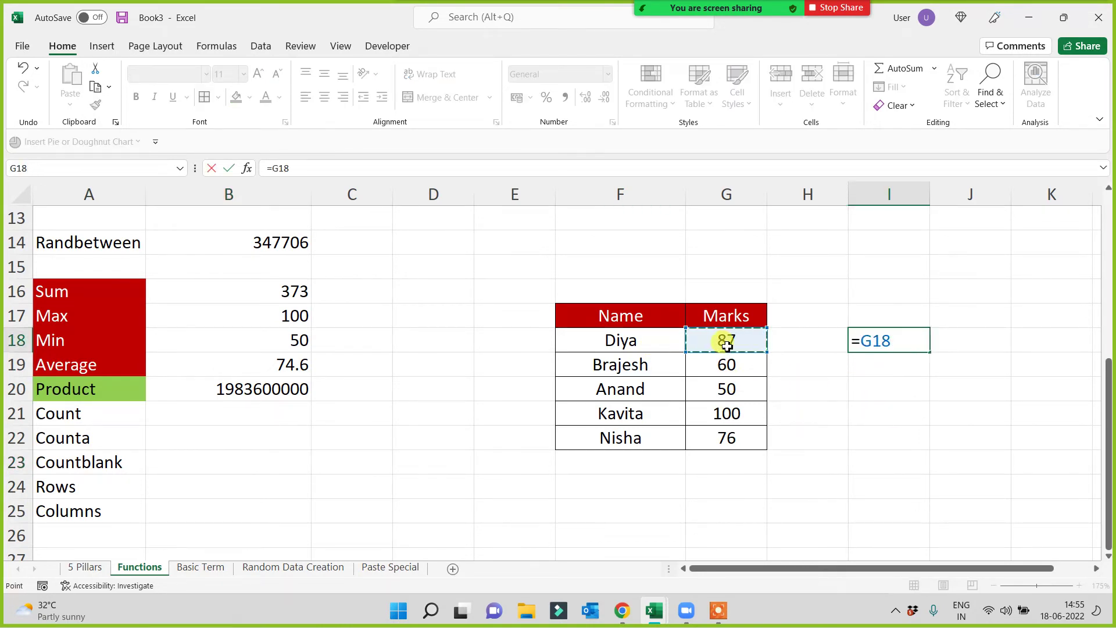
pyautogui.write('+')
pyautogui.click(710, 365)
pyautogui.write('+')
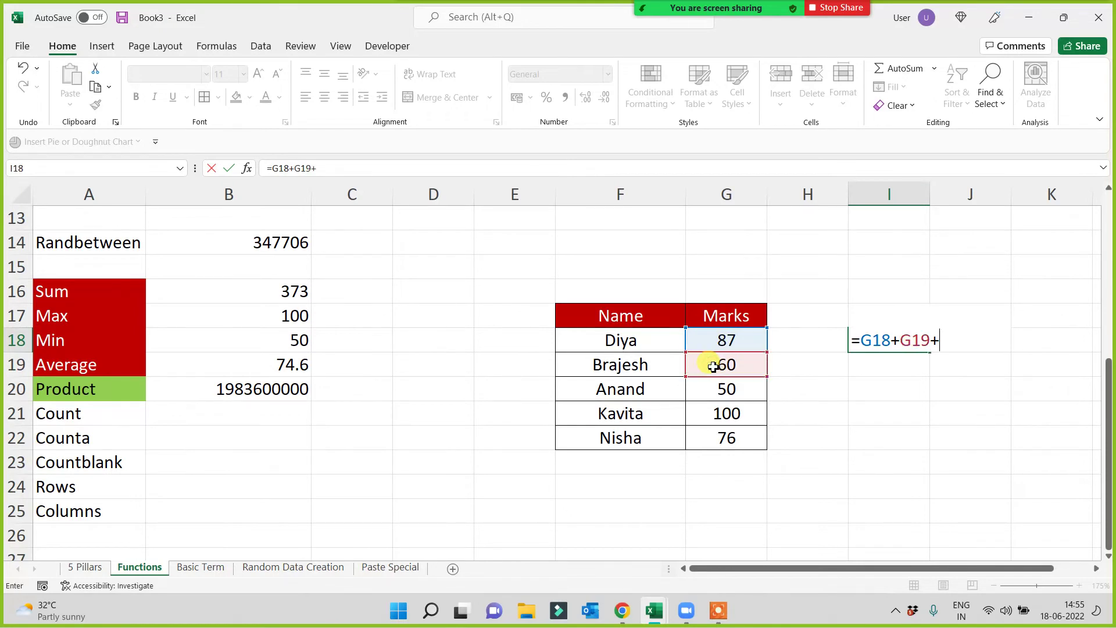
pyautogui.click(716, 395)
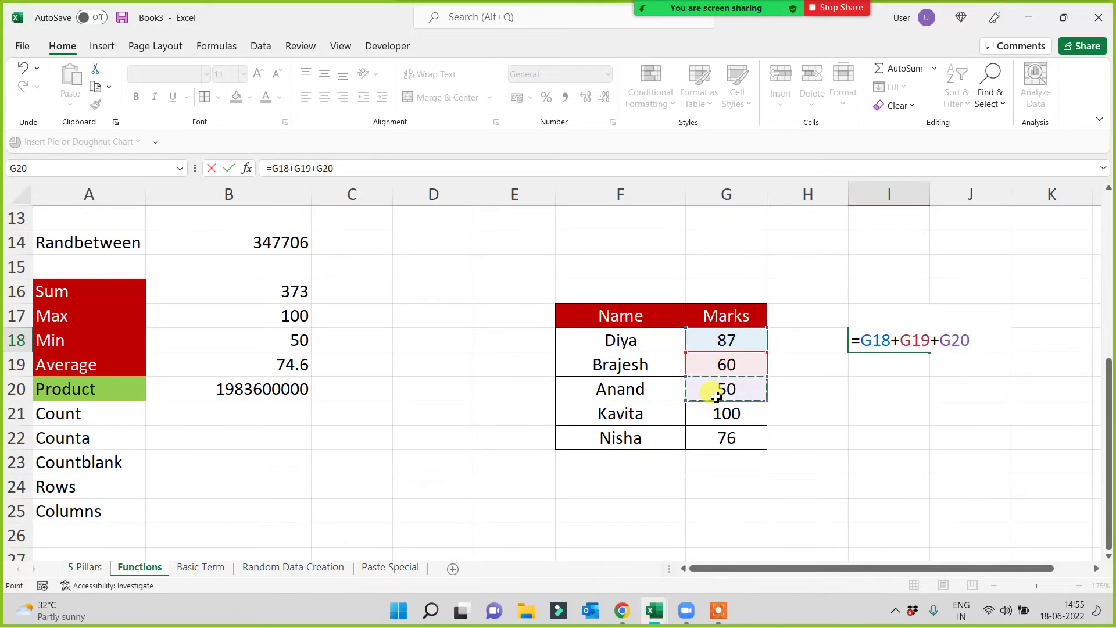
pyautogui.write('+')
pyautogui.click(722, 416)
pyautogui.write('+')
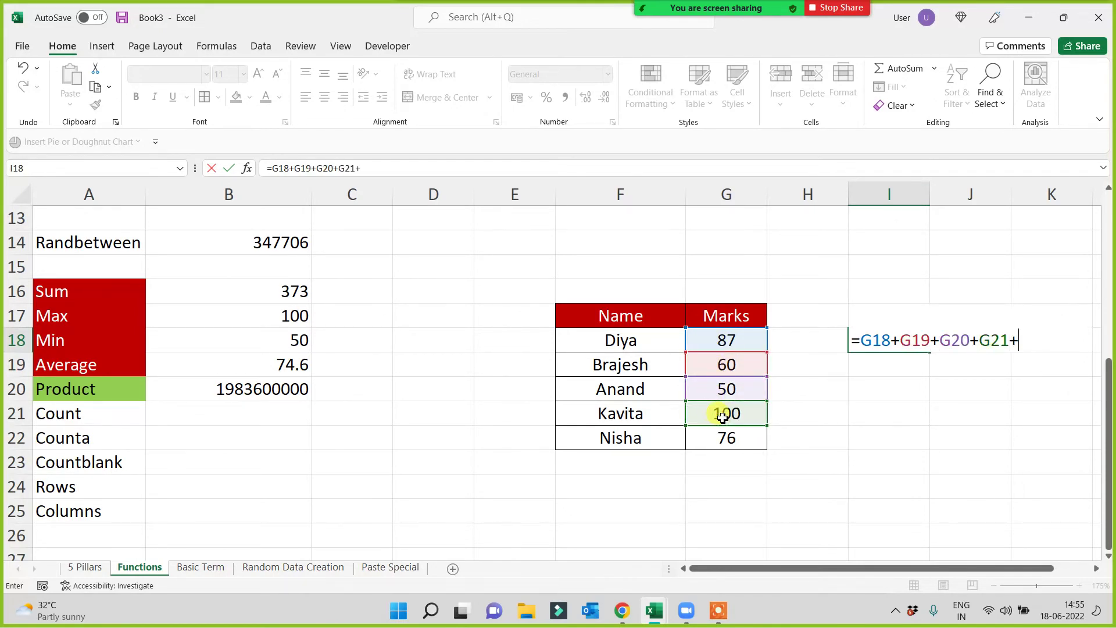
pyautogui.click(739, 439)
pyautogui.press('Return')
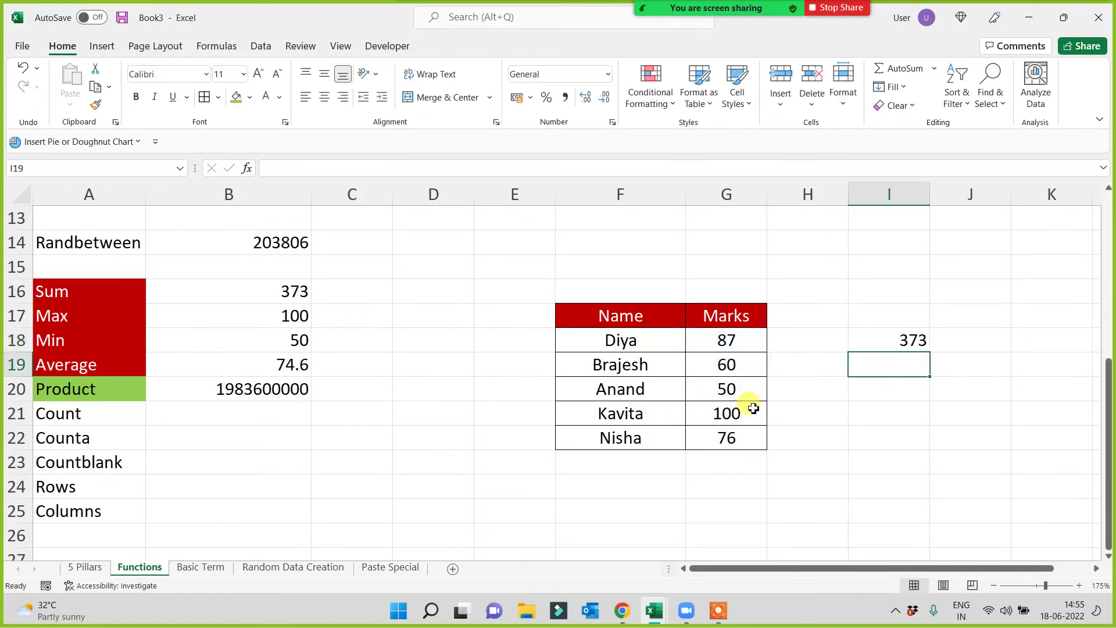
# Compare the manual total with B16's SUM and the status-bar sum of G18:G22
pyautogui.click(247, 291)
pyautogui.click(889, 336)
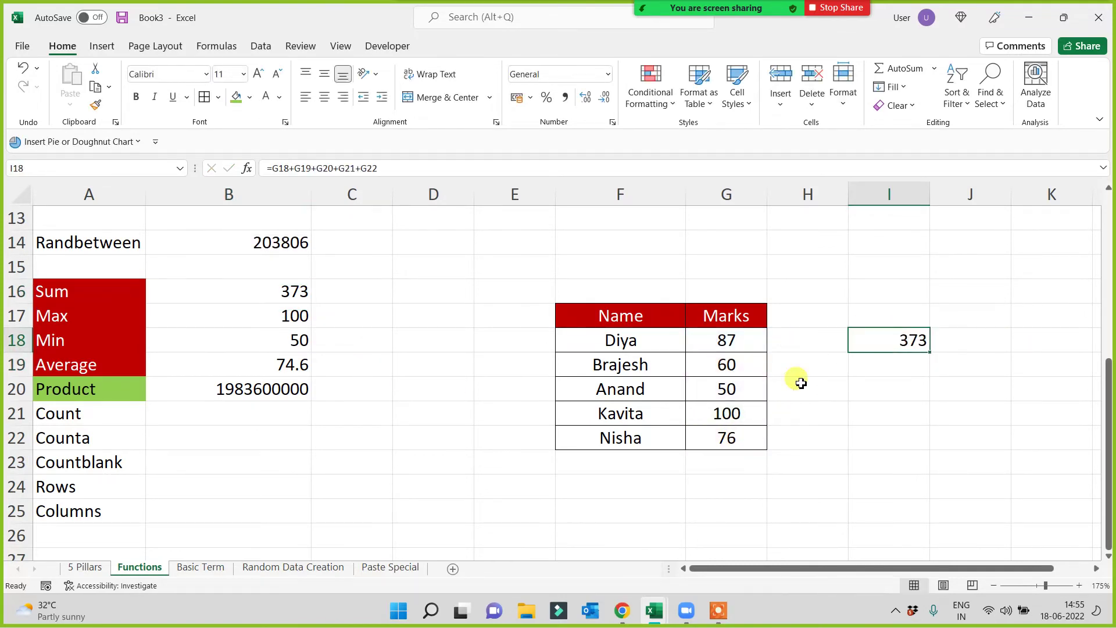
pyautogui.moveTo(723, 340); pyautogui.dragTo(720, 440)
pyautogui.click(884, 337)
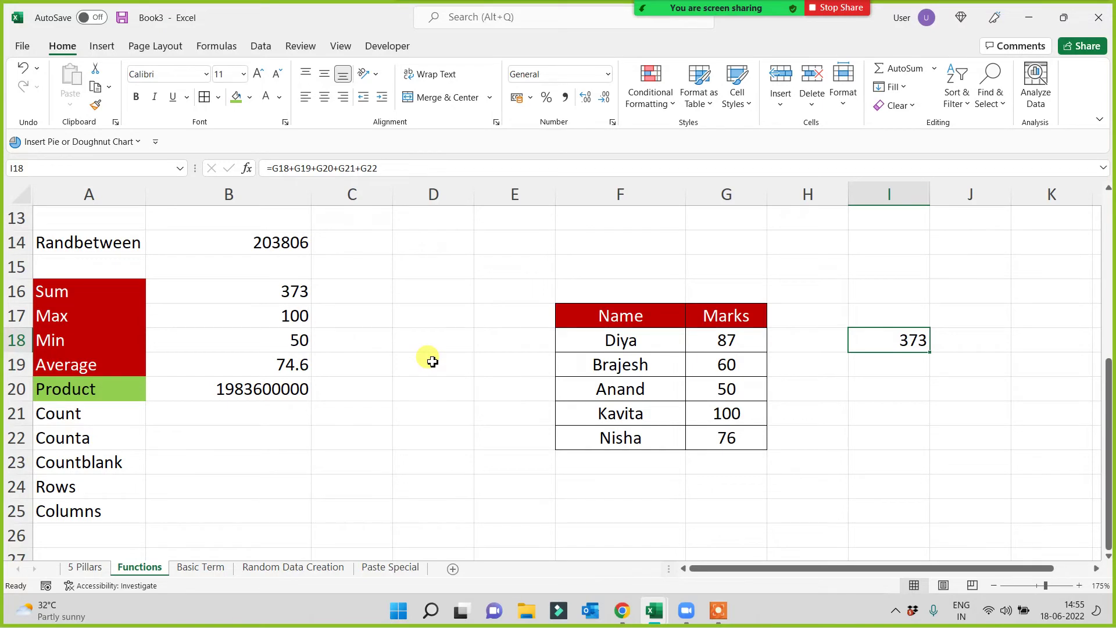
pyautogui.click(882, 370)
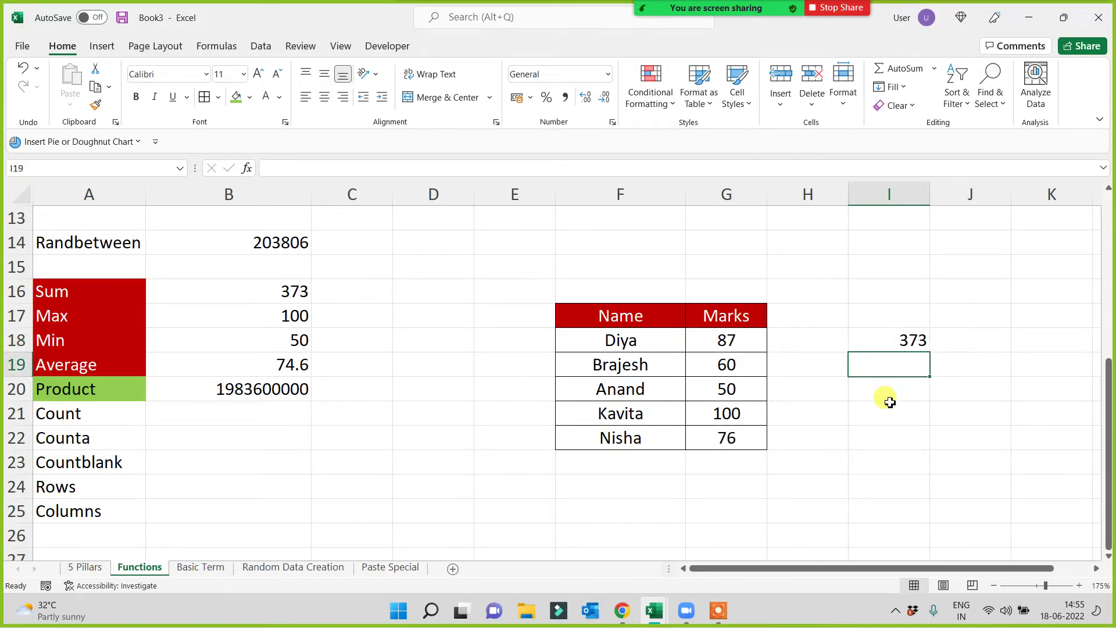
pyautogui.write('=')
pyautogui.click(712, 338)
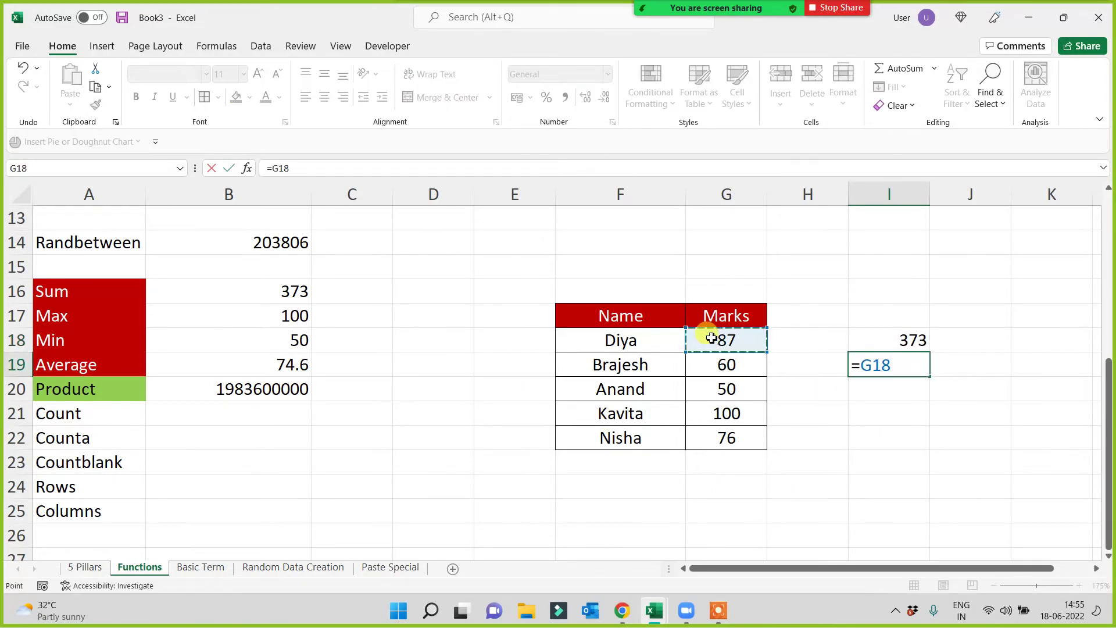
pyautogui.write('*')
pyautogui.click(711, 367)
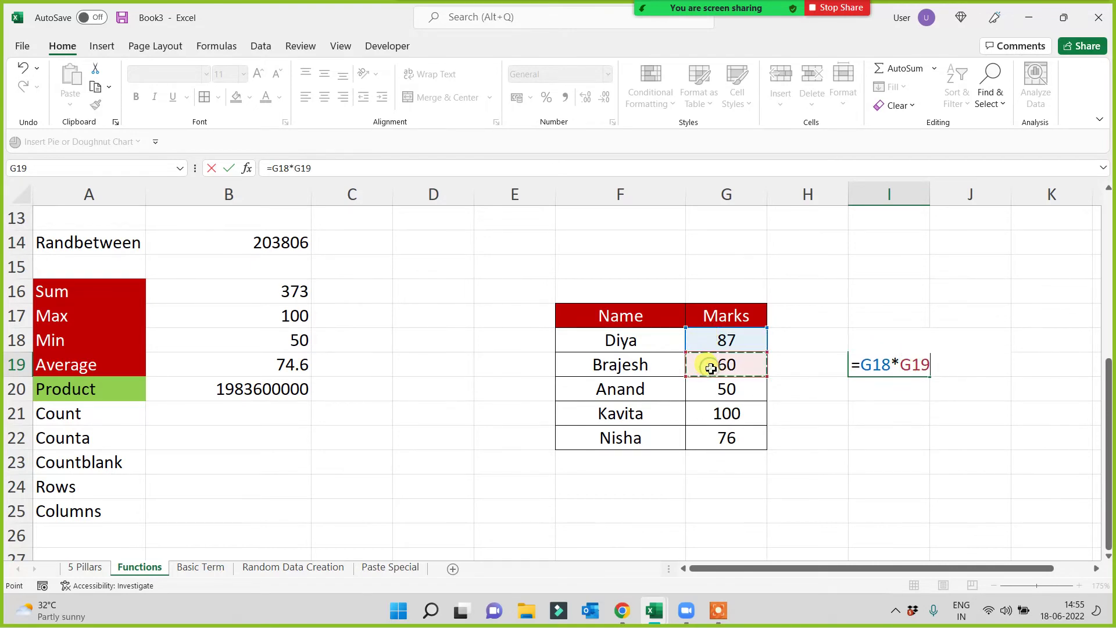
pyautogui.write('*')
pyautogui.click(727, 391)
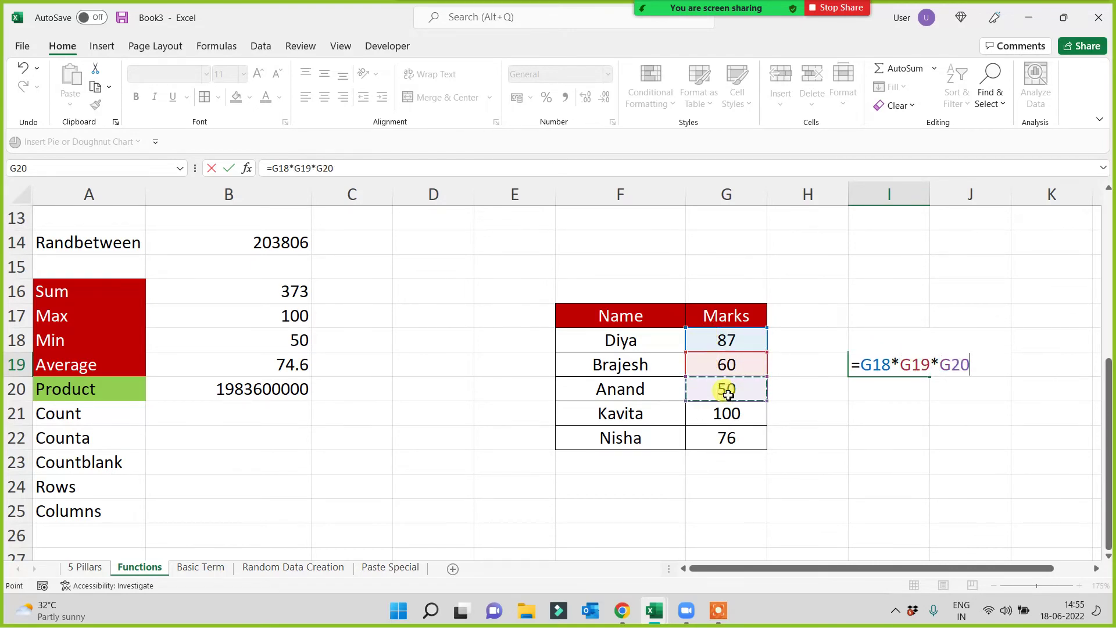
pyautogui.write('*')
pyautogui.click(730, 410)
pyautogui.write('*')
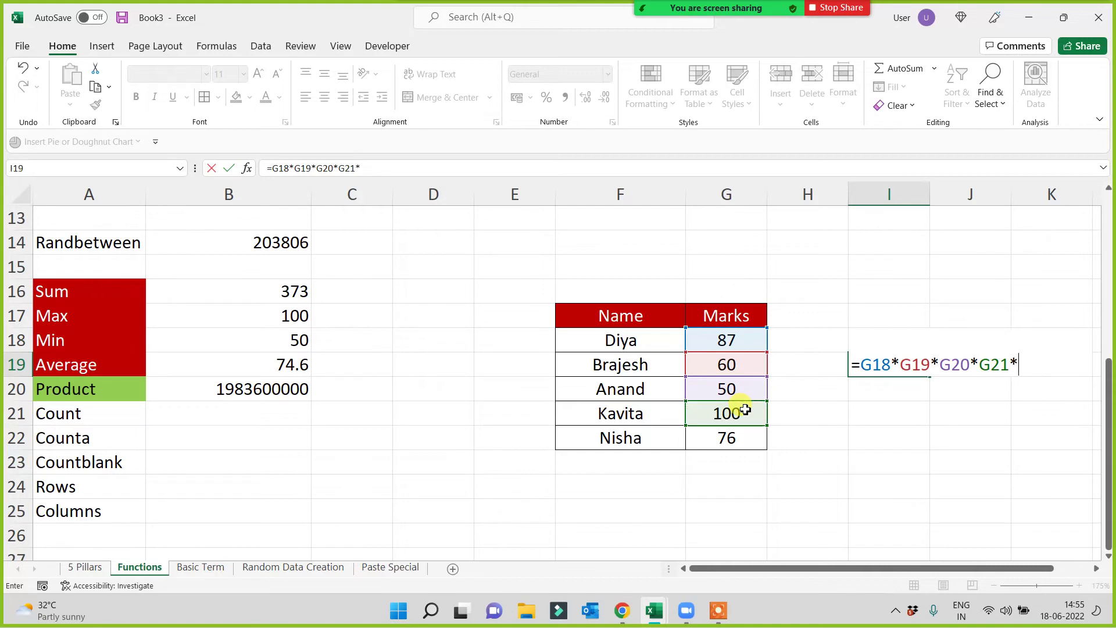
pyautogui.click(729, 437)
pyautogui.press('Return')
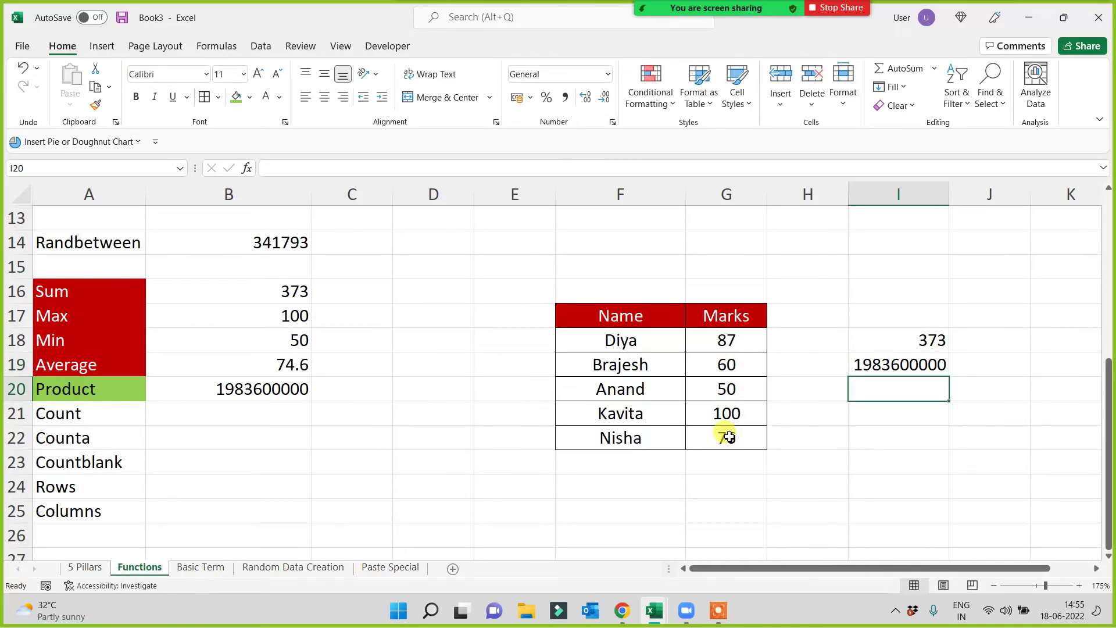
pyautogui.moveTo(712, 346); pyautogui.dragTo(715, 437)
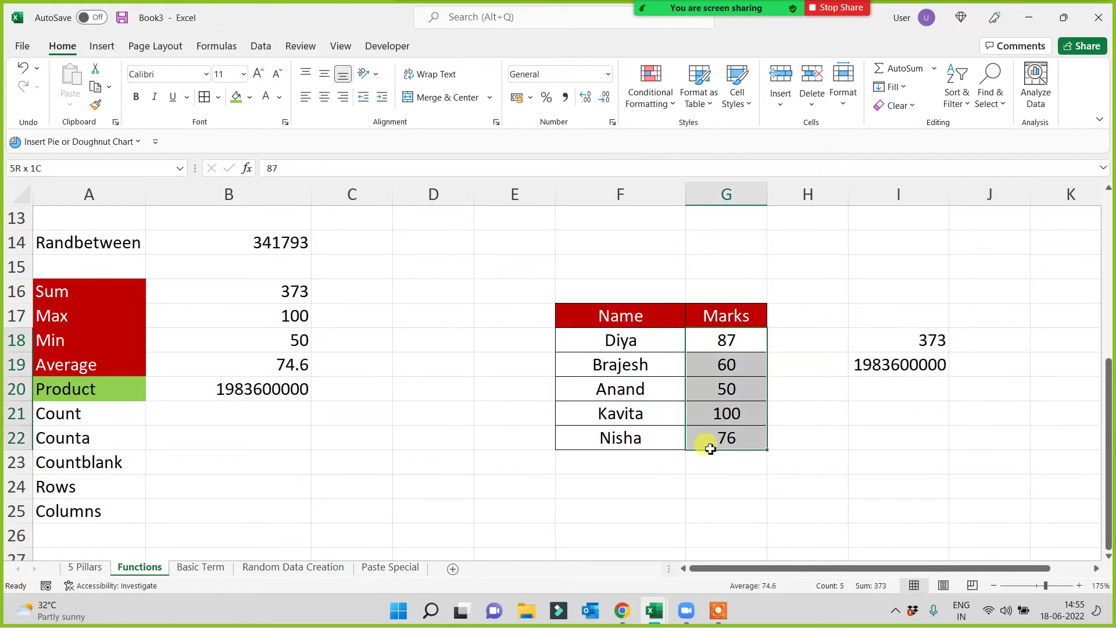
pyautogui.moveTo(901, 340); pyautogui.dragTo(880, 401)
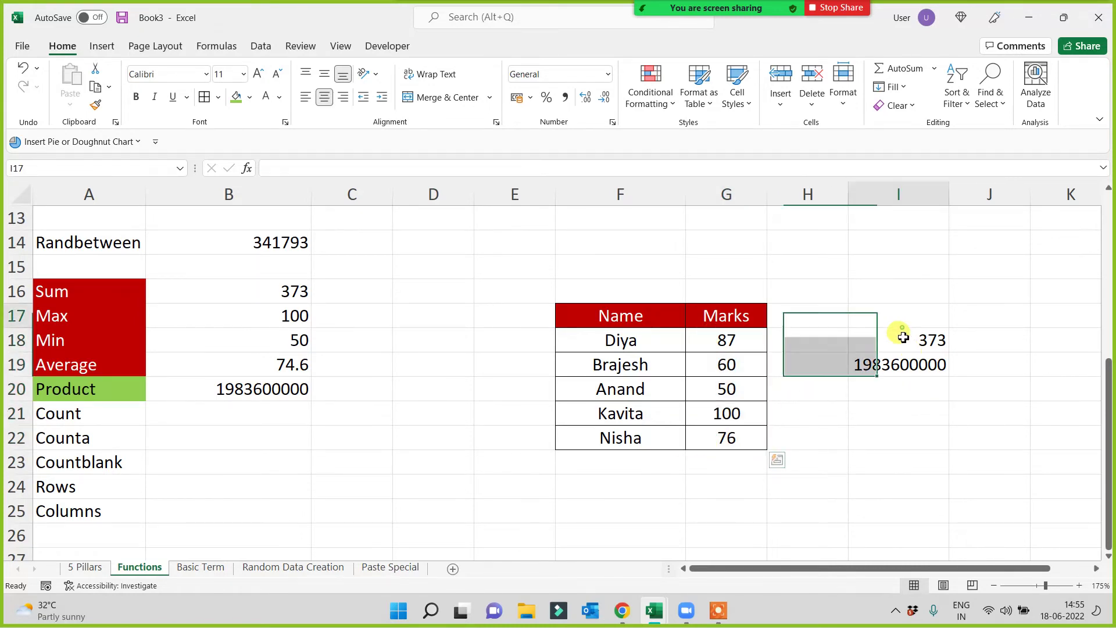
pyautogui.click(867, 437)
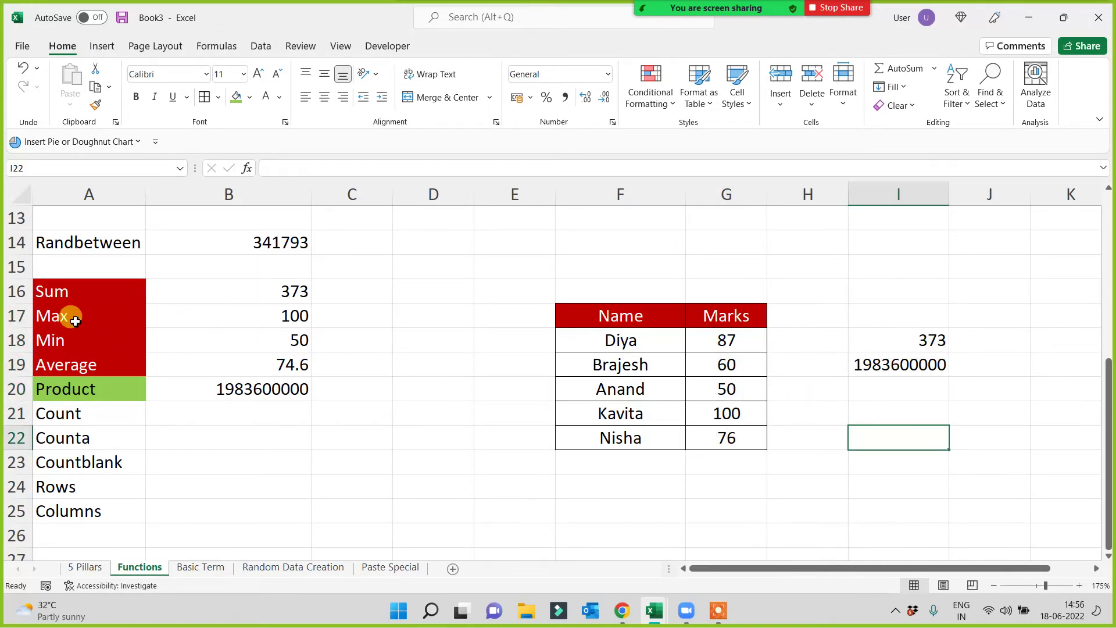
pyautogui.moveTo(69, 316); pyautogui.dragTo(230, 330)
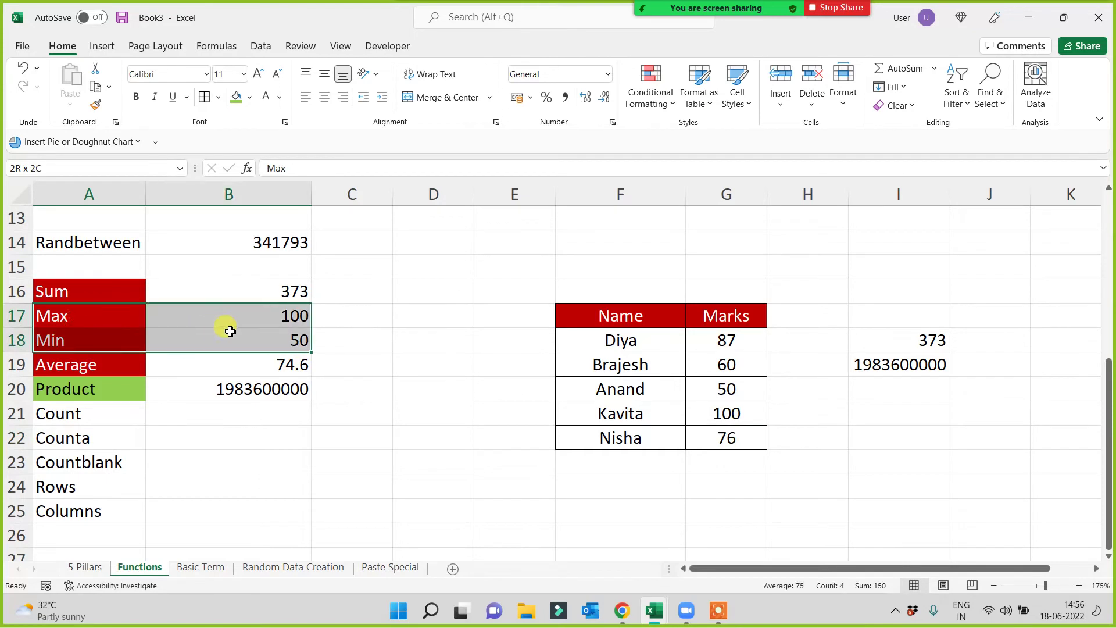
pyautogui.click(422, 419)
pyautogui.moveTo(83, 290); pyautogui.dragTo(85, 390)
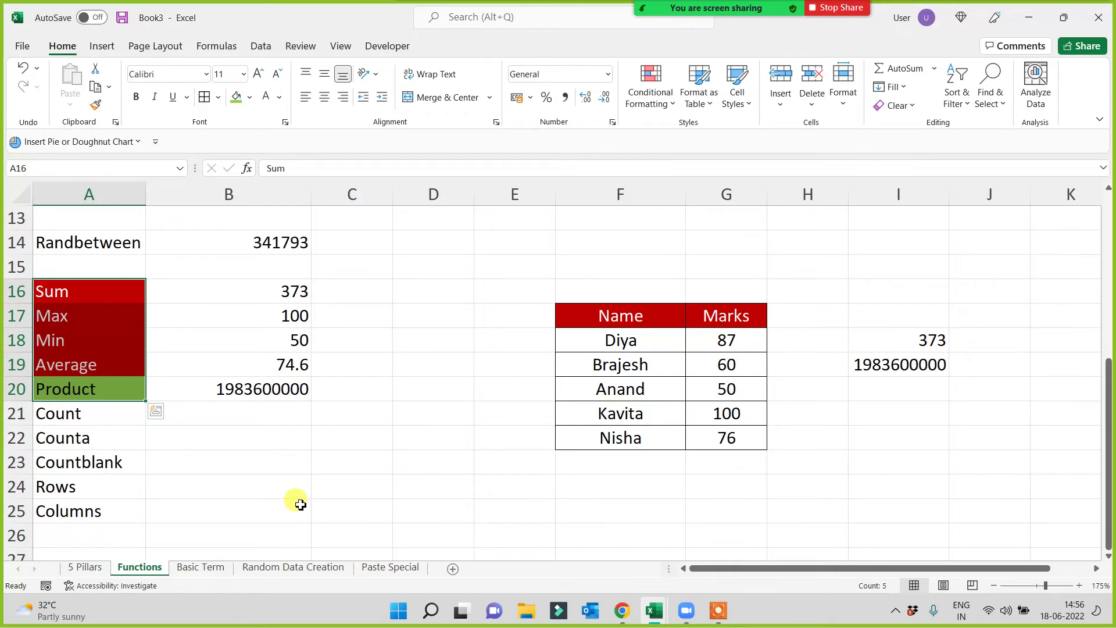
# Fill the Count to Columns labels in A21:A25 dark blue with white text
pyautogui.click(272, 444)
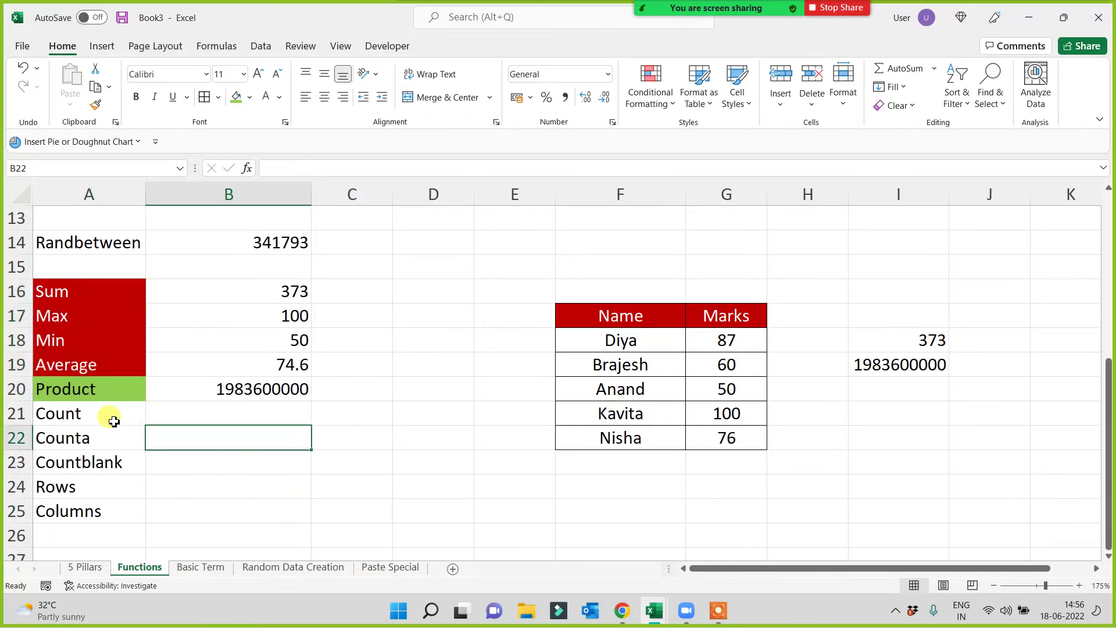
pyautogui.moveTo(114, 421); pyautogui.dragTo(114, 508)
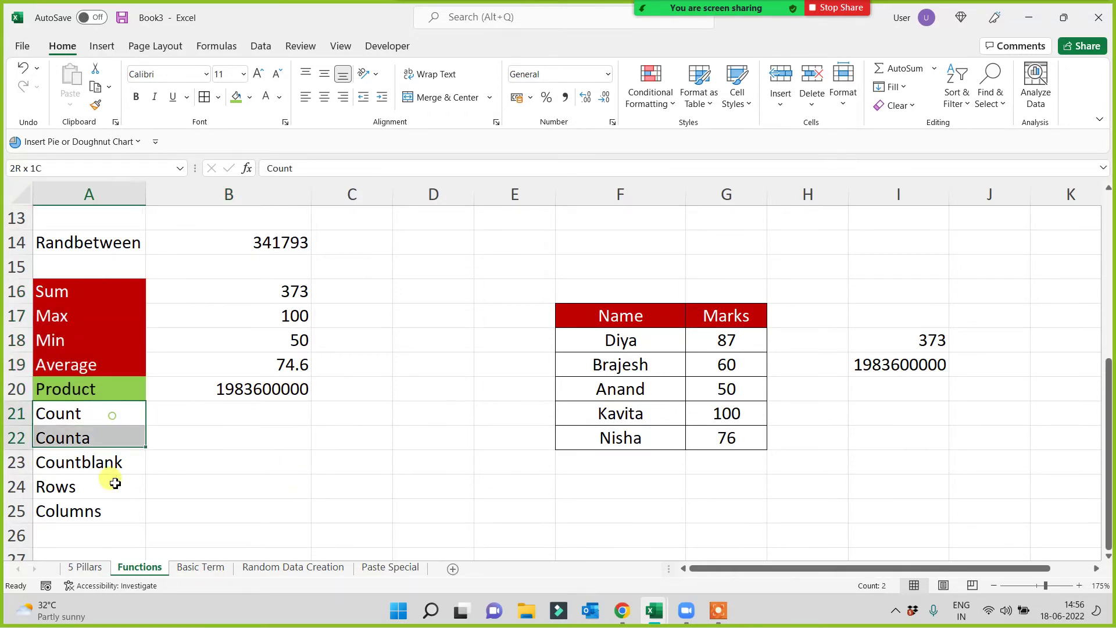
pyautogui.click(249, 100)
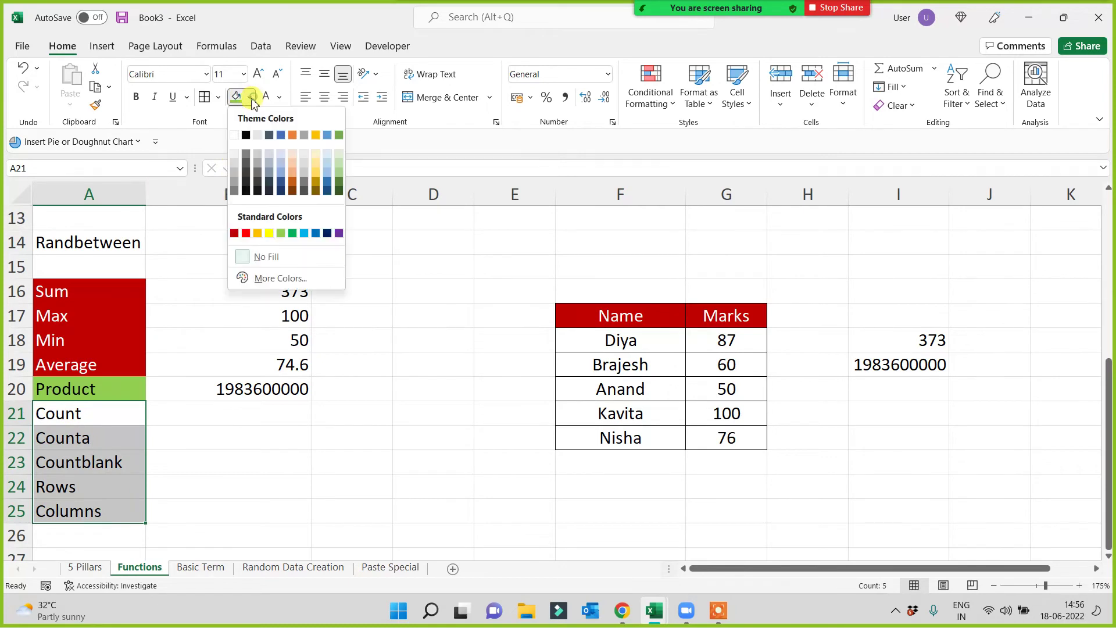
pyautogui.click(326, 234)
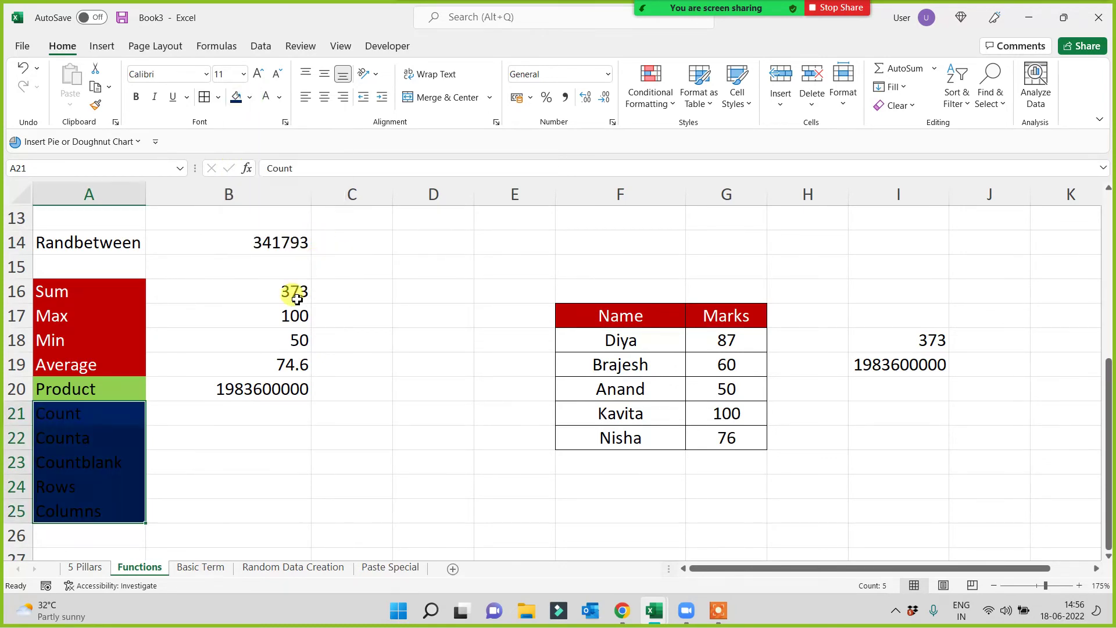
pyautogui.click(264, 97)
pyautogui.click(260, 290)
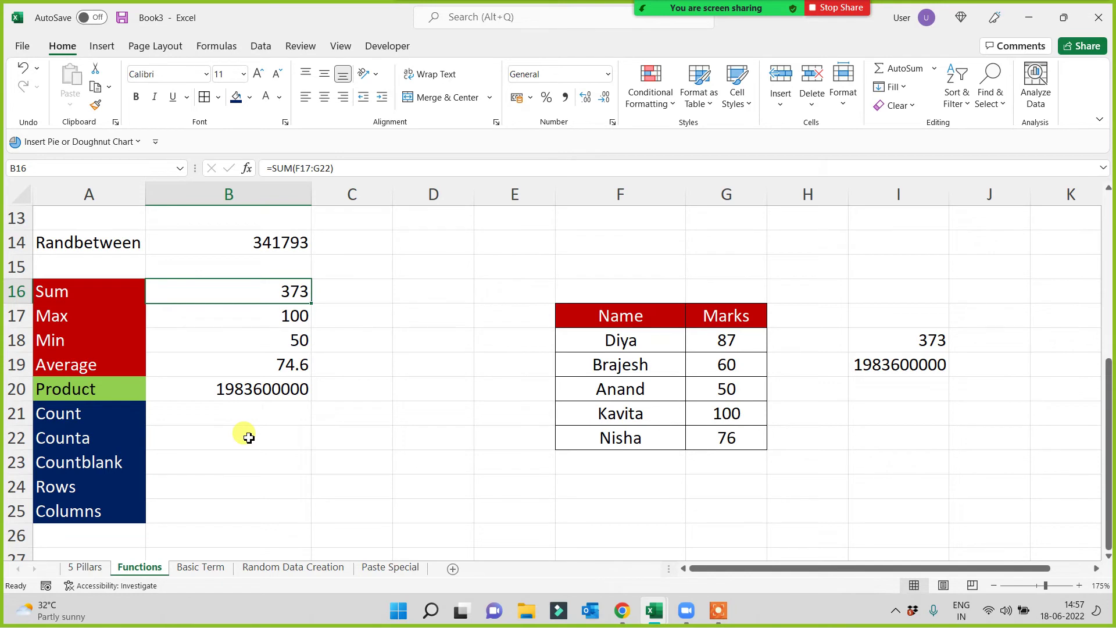
pyautogui.click(224, 388)
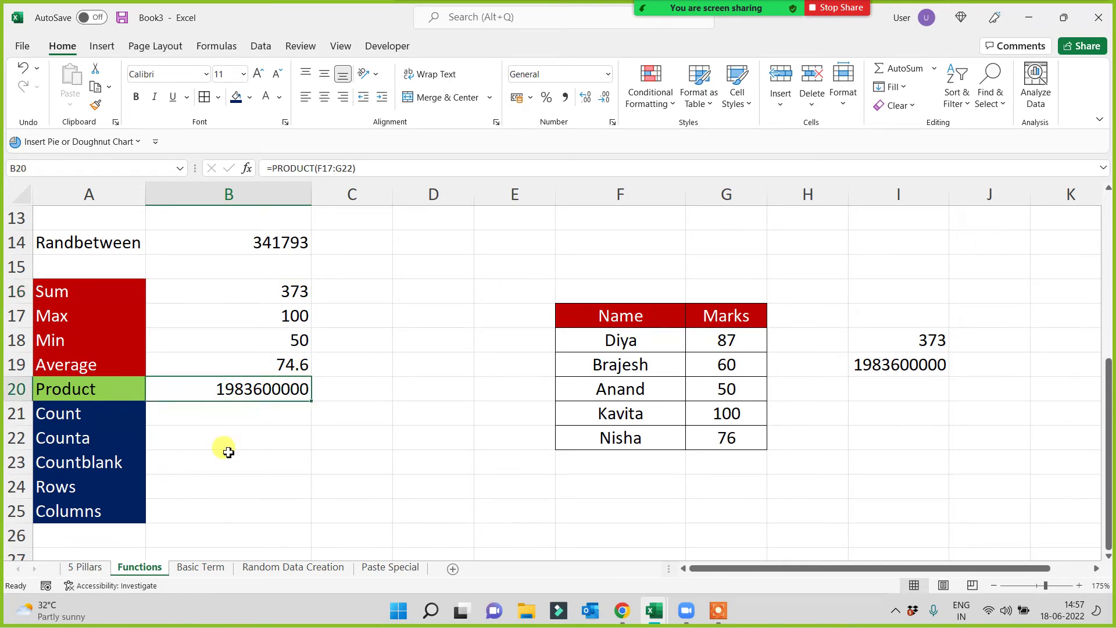
pyautogui.click(114, 385)
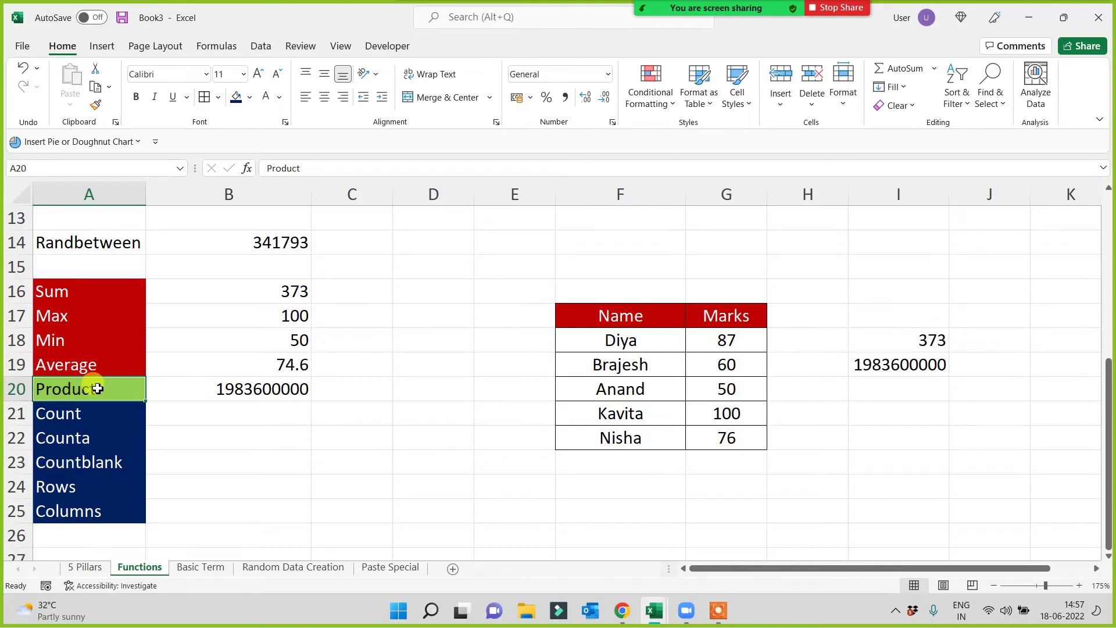
pyautogui.click(247, 388)
pyautogui.click(90, 387)
pyautogui.click(236, 428)
pyautogui.moveTo(87, 416); pyautogui.dragTo(87, 506)
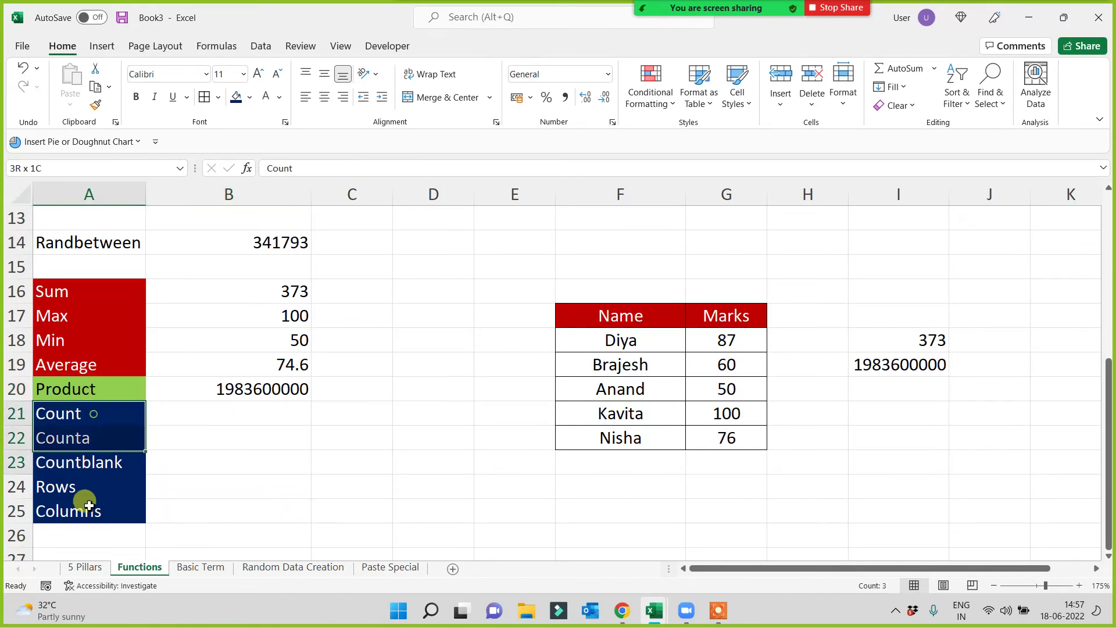
pyautogui.click(250, 461)
pyautogui.click(265, 416)
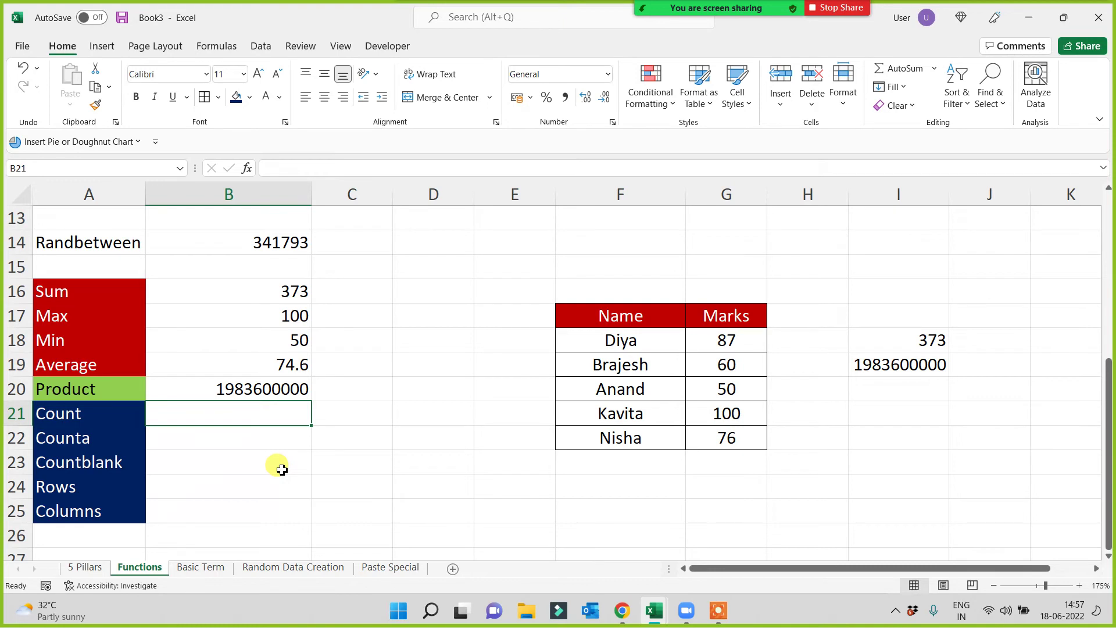
# Enter =COUNT(F17:G22) in B21 and note 'only number' in C21
pyautogui.write('=count')
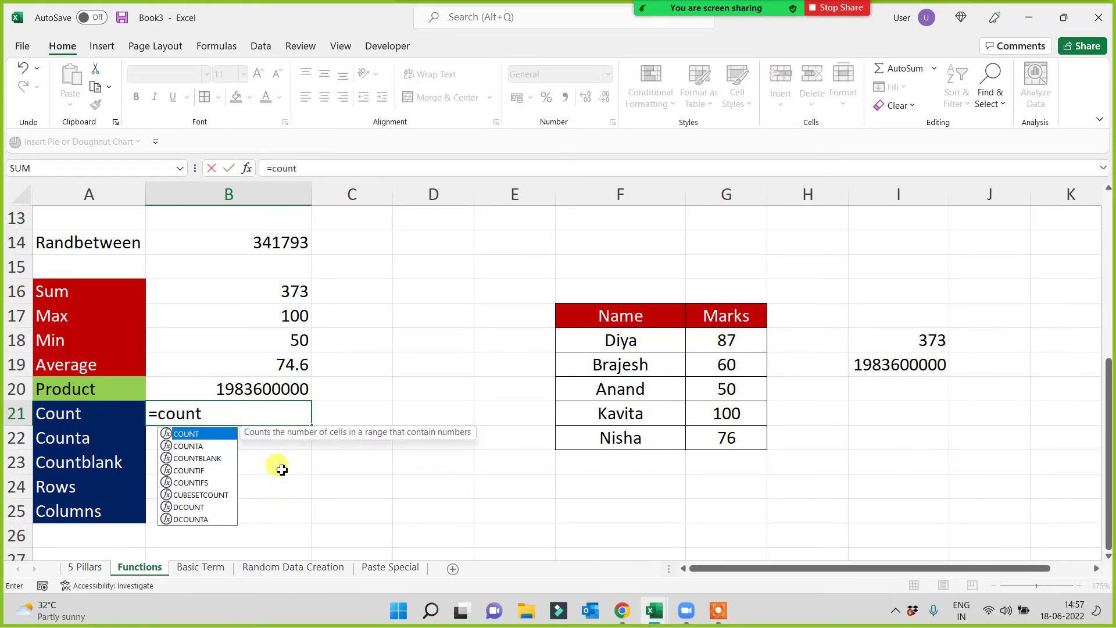
pyautogui.write('(')
pyautogui.moveTo(621, 316)
pyautogui.mouseDown()
pyautogui.moveTo(715, 410)
pyautogui.moveTo(727, 437)
pyautogui.mouseUp()
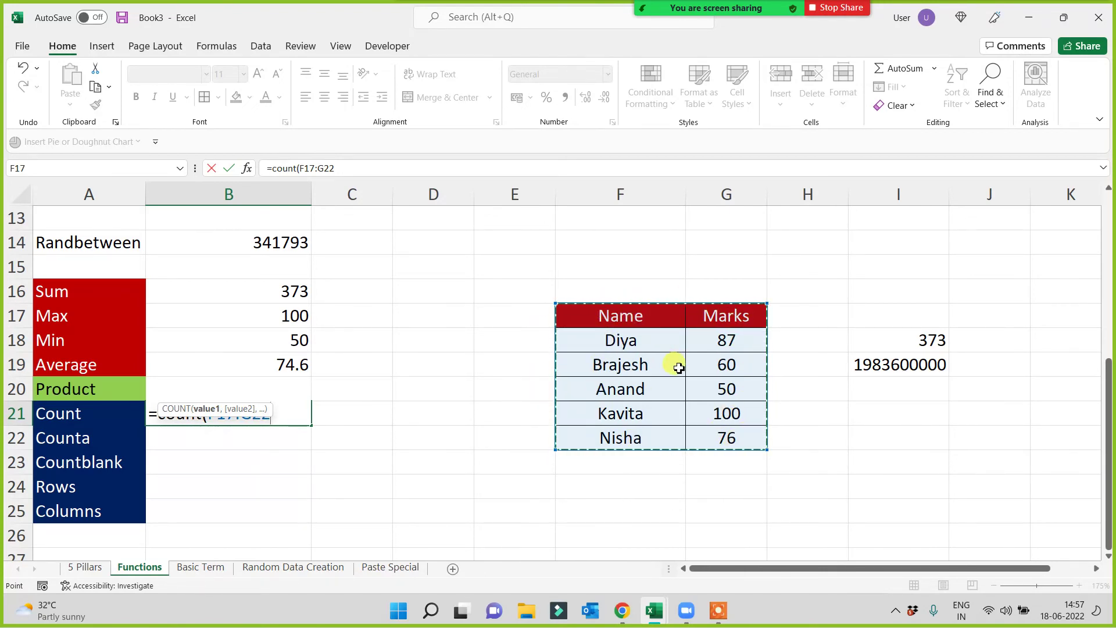
pyautogui.write(')')
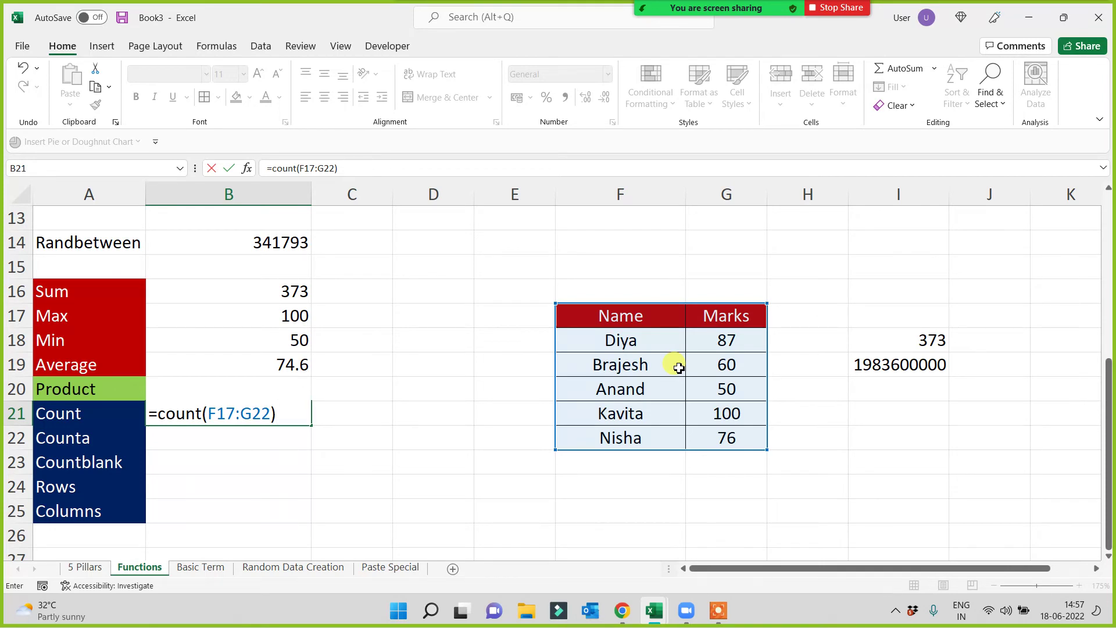
pyautogui.press('Return')
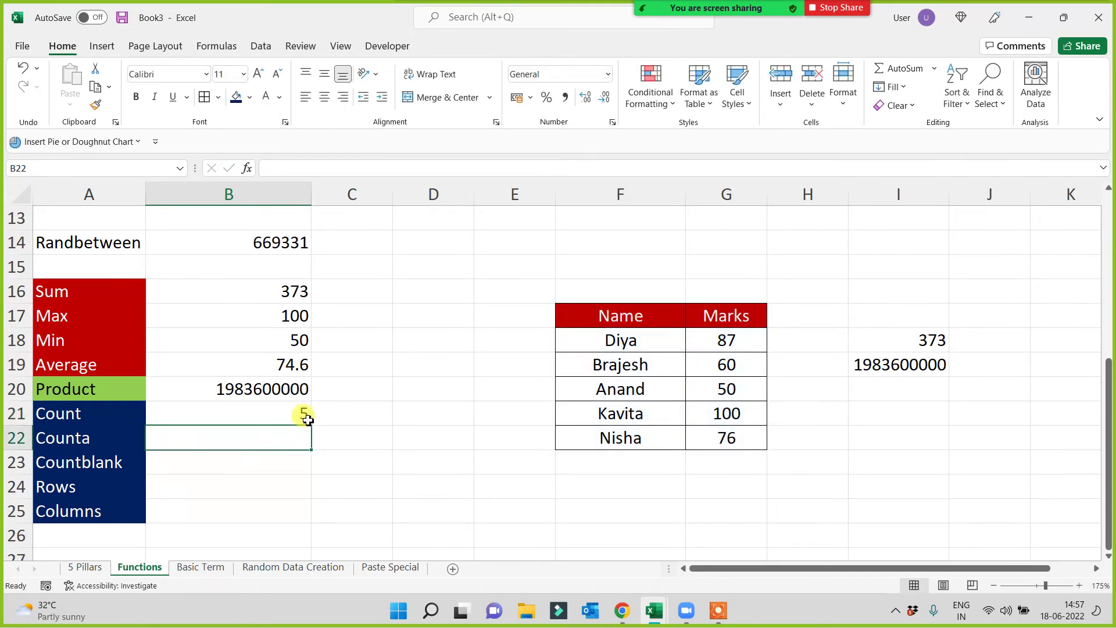
pyautogui.click(336, 412)
pyautogui.write('only ')
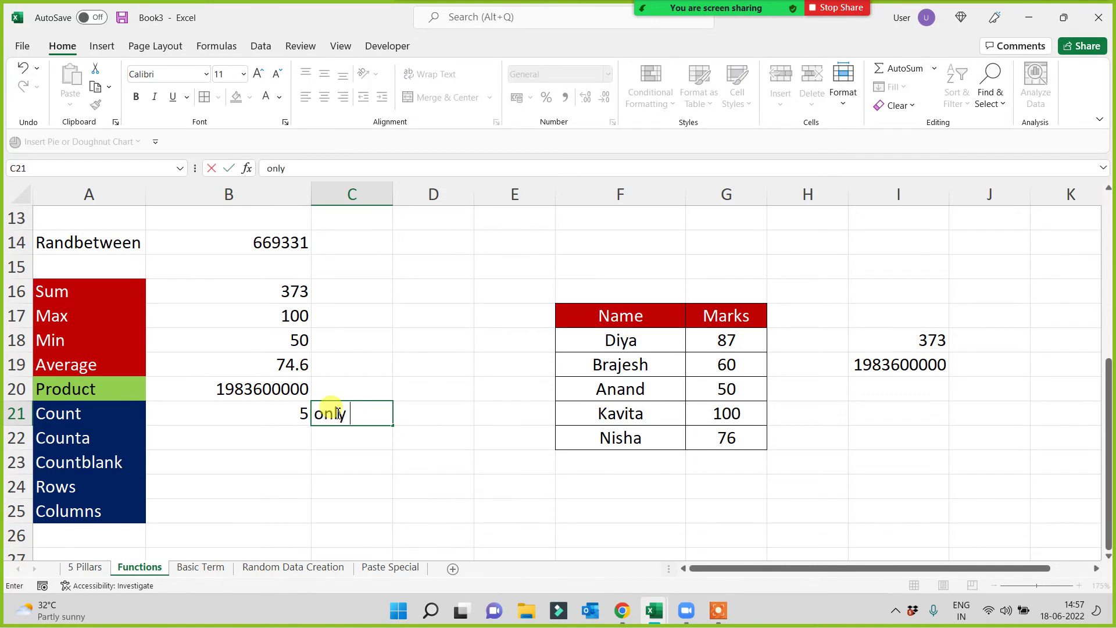
pyautogui.write('number')
pyautogui.press('Return')
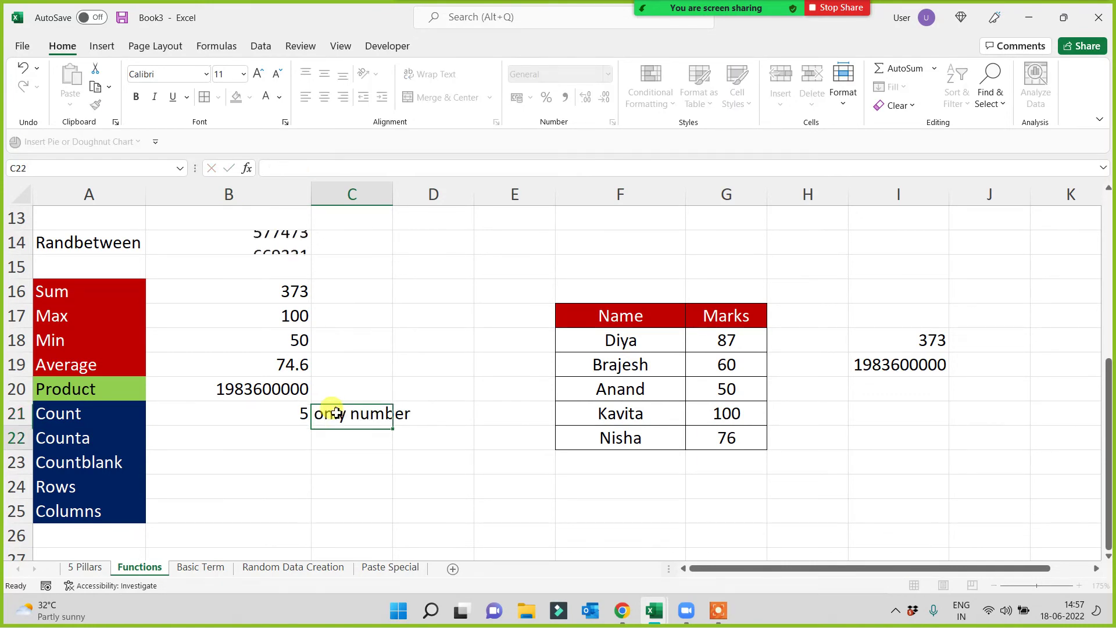
# Clear the 50 mark from G20 after reviewing the COUNT range
pyautogui.doubleClick(267, 412)
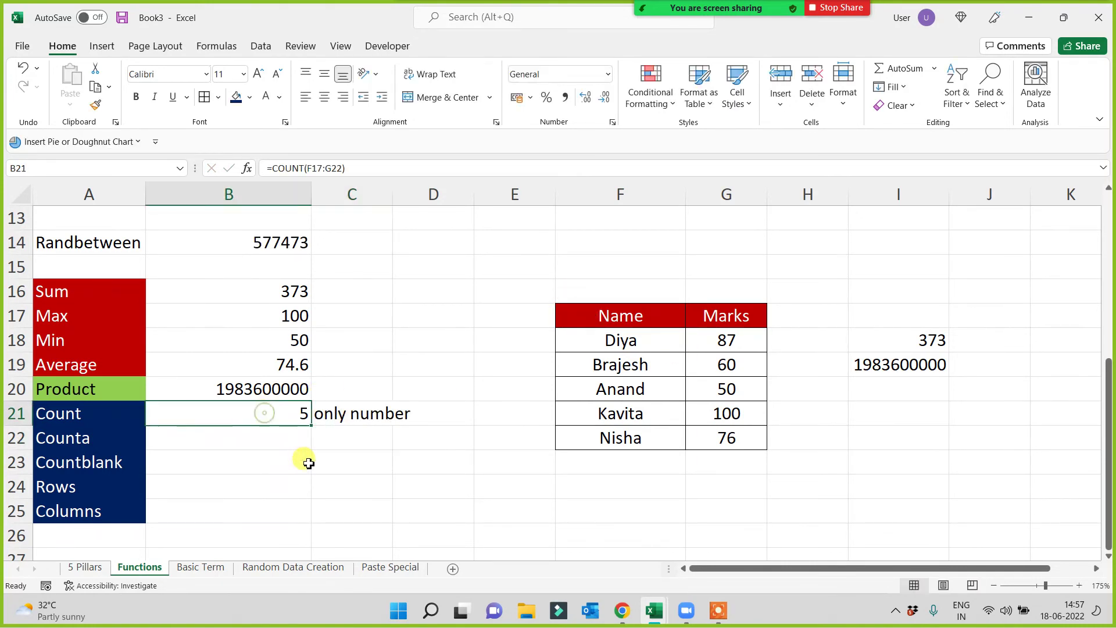
pyautogui.hotkey('ctrl', 'Return')
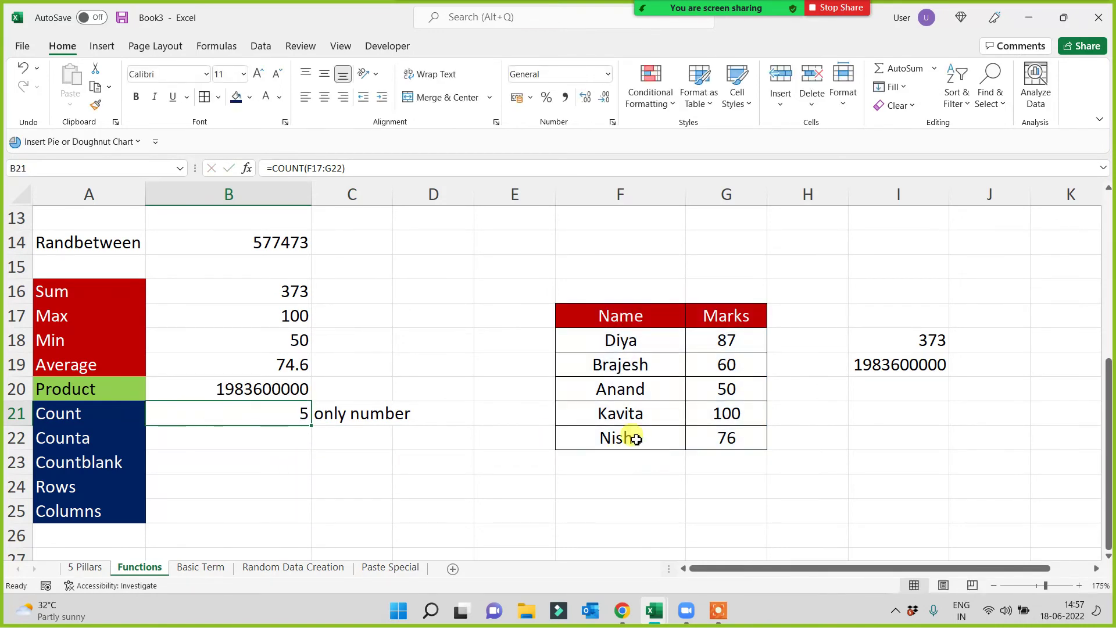
pyautogui.moveTo(718, 344)
pyautogui.mouseDown()
pyautogui.moveTo(707, 459)
pyautogui.moveTo(710, 447)
pyautogui.mouseUp()
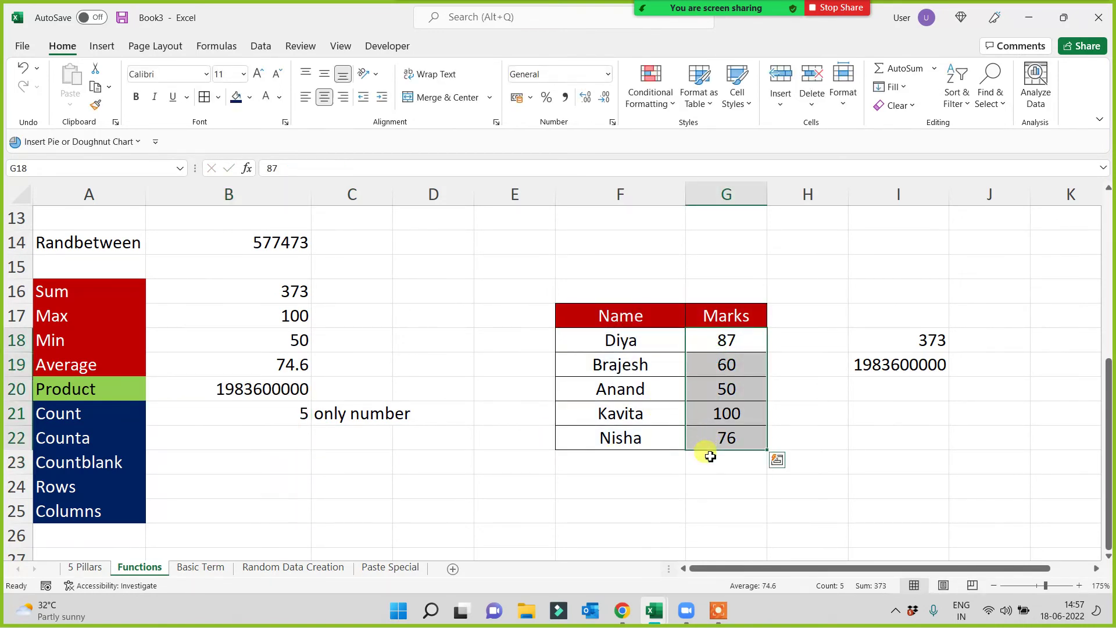
pyautogui.click(723, 387)
pyautogui.press('Delete')
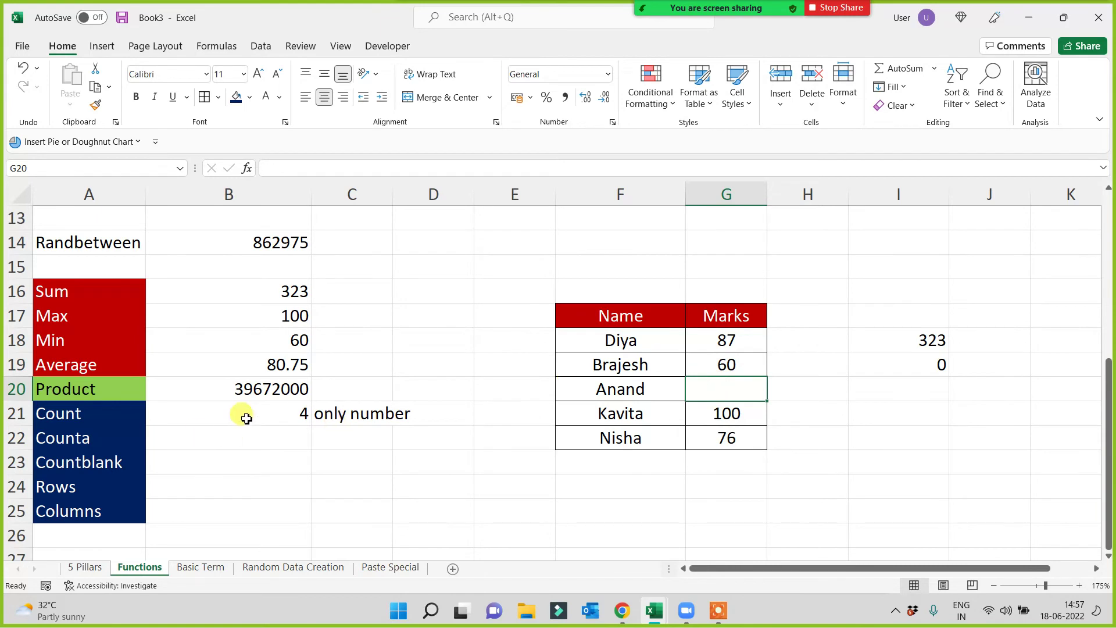
# Review the updated COUNT result of 4 against the Name/Marks table F17:G22
pyautogui.click(239, 413)
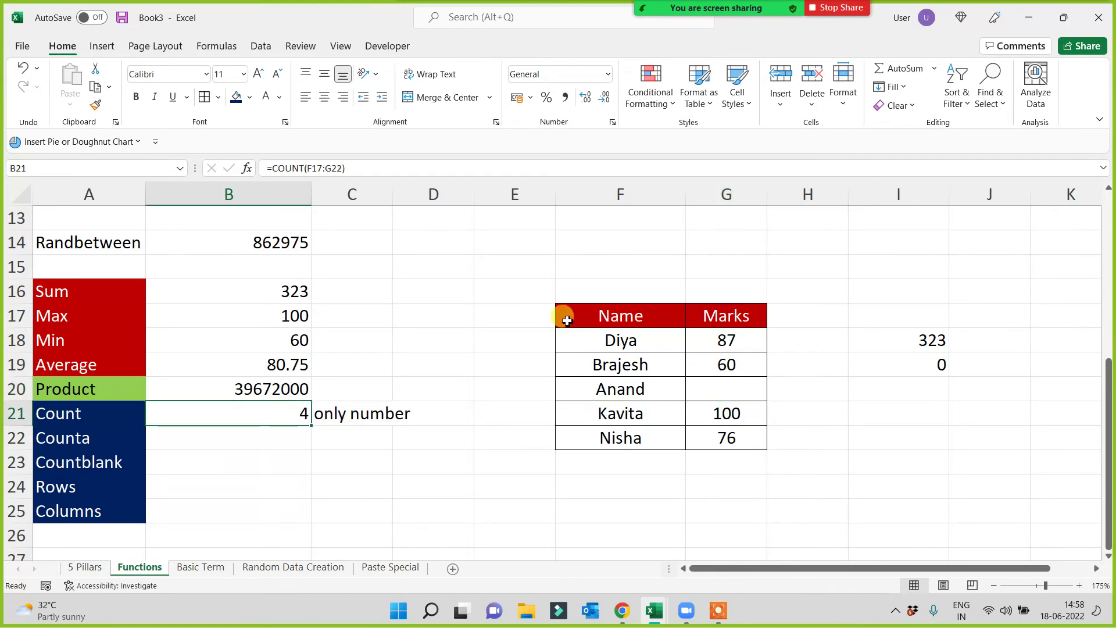
pyautogui.moveTo(563, 315); pyautogui.dragTo(727, 439)
pyautogui.click(717, 317)
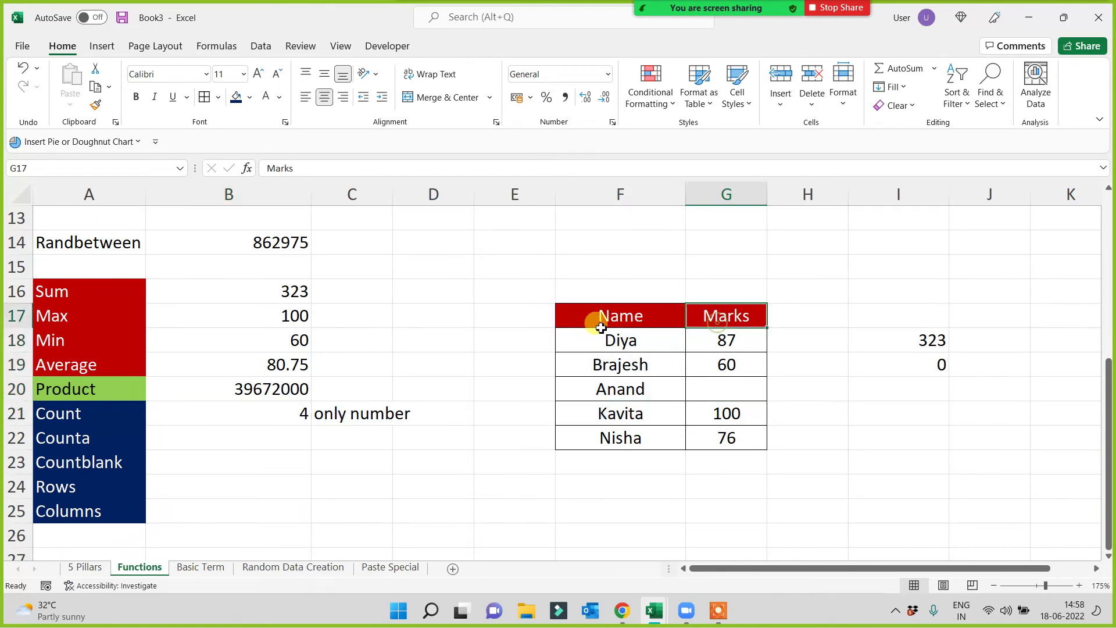
pyautogui.click(639, 437)
pyautogui.click(281, 413)
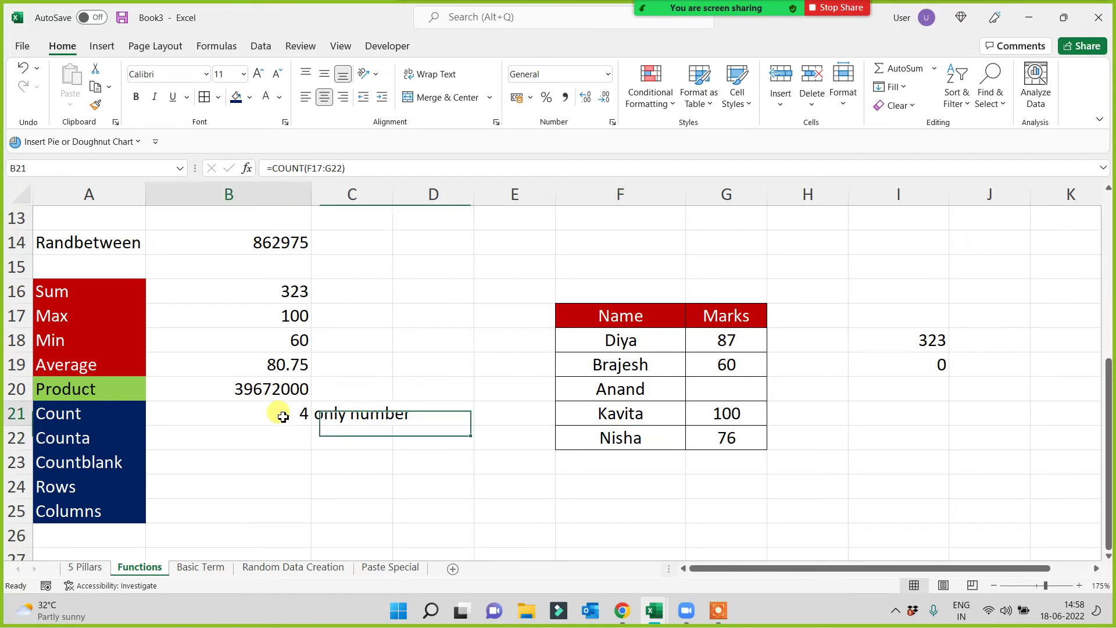
pyautogui.click(652, 319)
pyautogui.moveTo(652, 319); pyautogui.dragTo(720, 433)
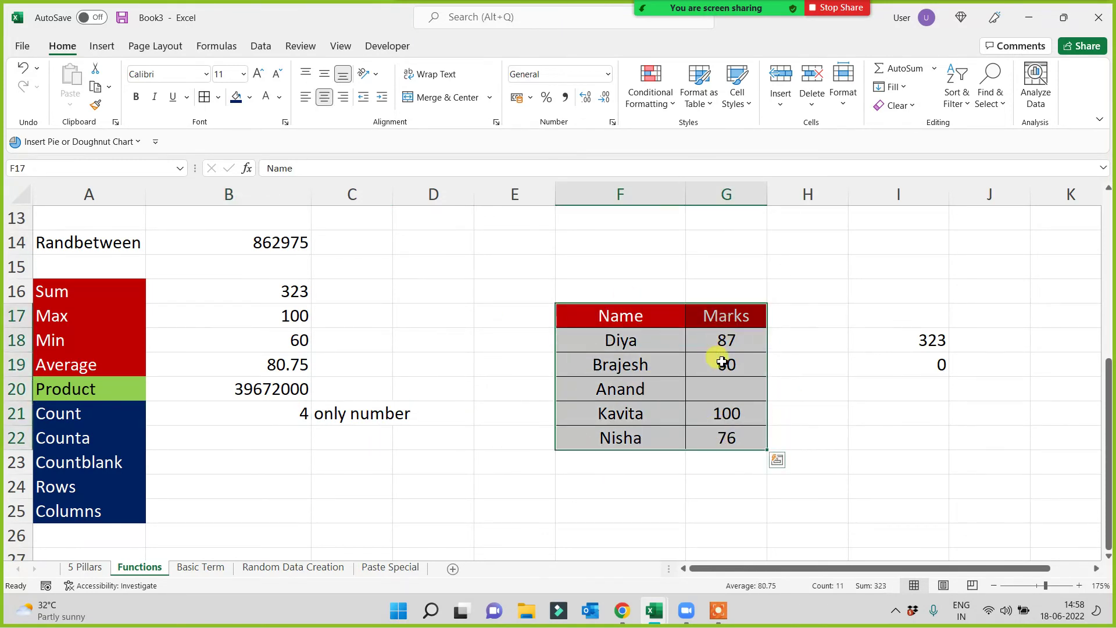
# Enter =COUNTA(F17:G22) in B22
pyautogui.click(306, 436)
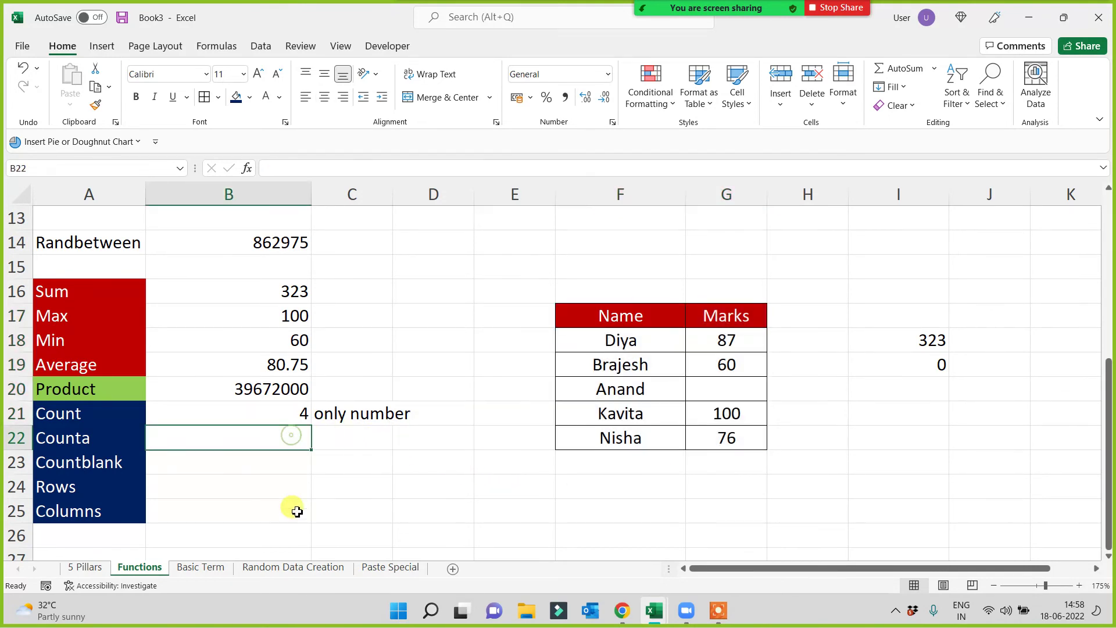
pyautogui.write('=count')
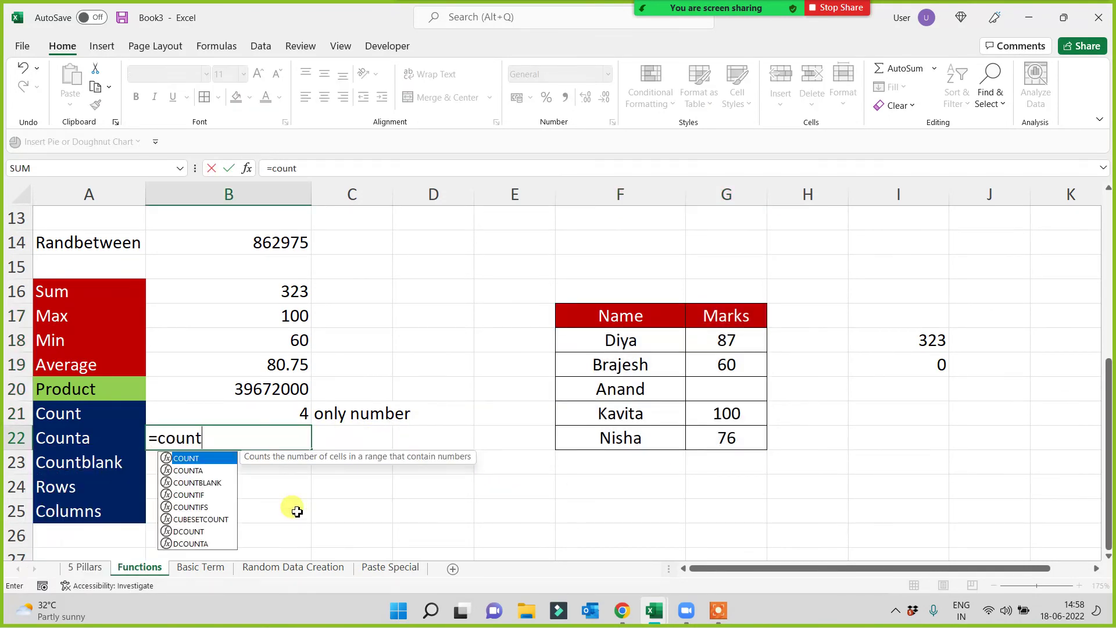
pyautogui.write('a(')
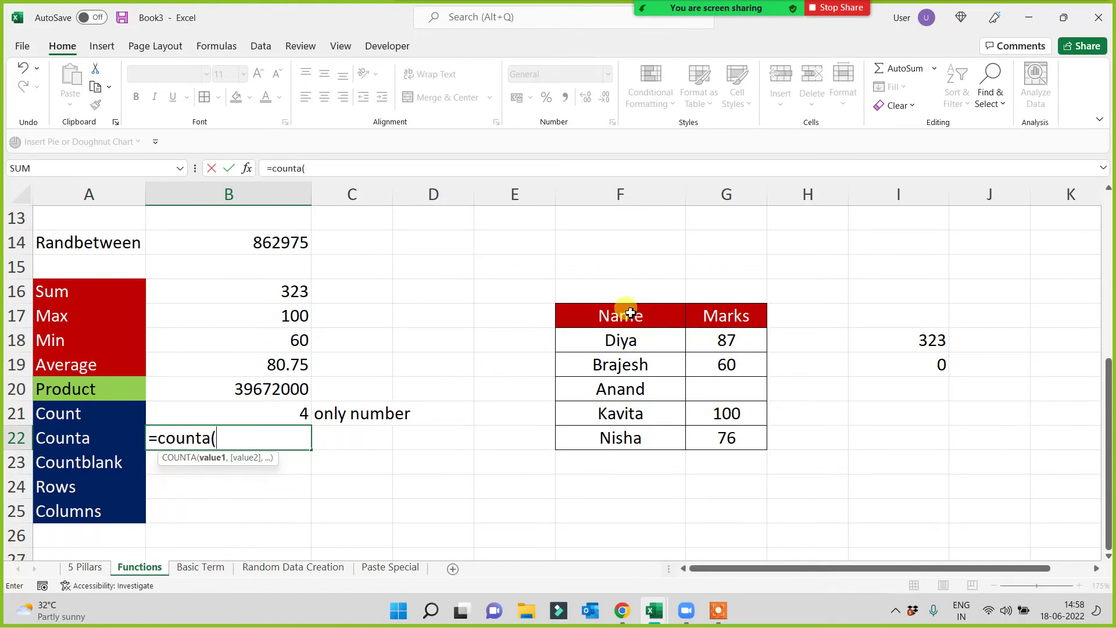
pyautogui.moveTo(621, 314); pyautogui.dragTo(712, 440)
pyautogui.write(')')
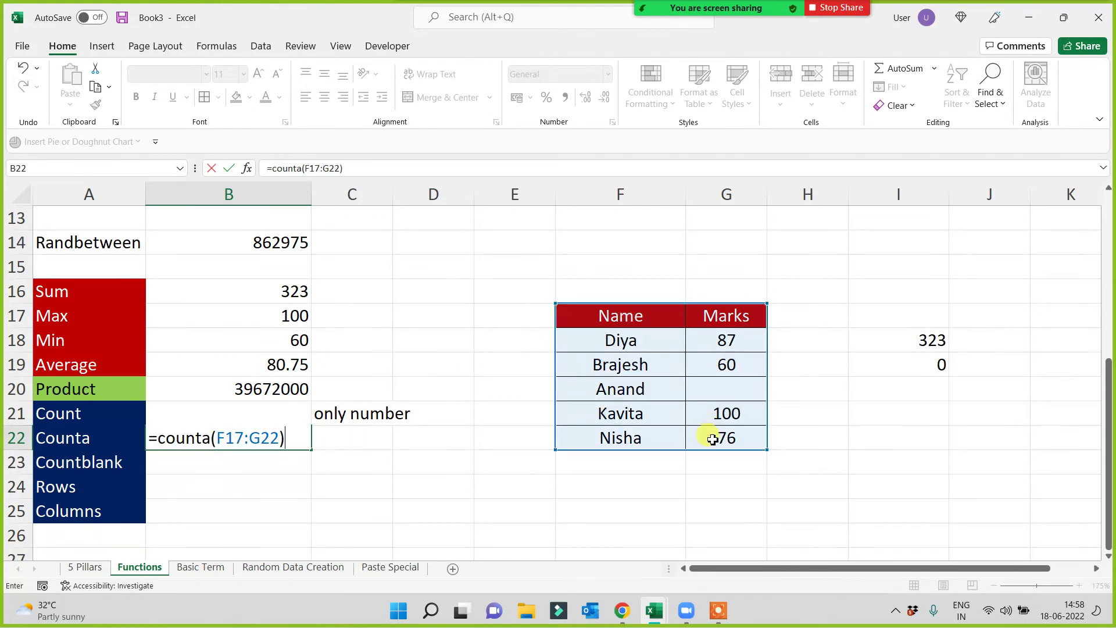
pyautogui.press('Return')
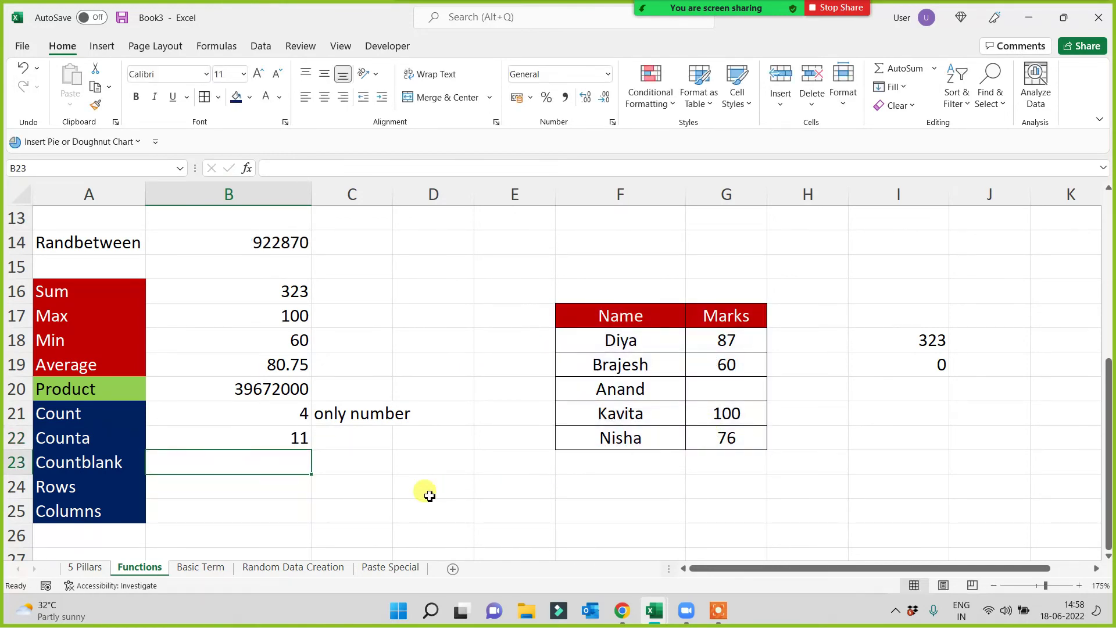
# Note 'all except blank' in C22 and widen column C to fit the notes
pyautogui.click(372, 442)
pyautogui.write('all')
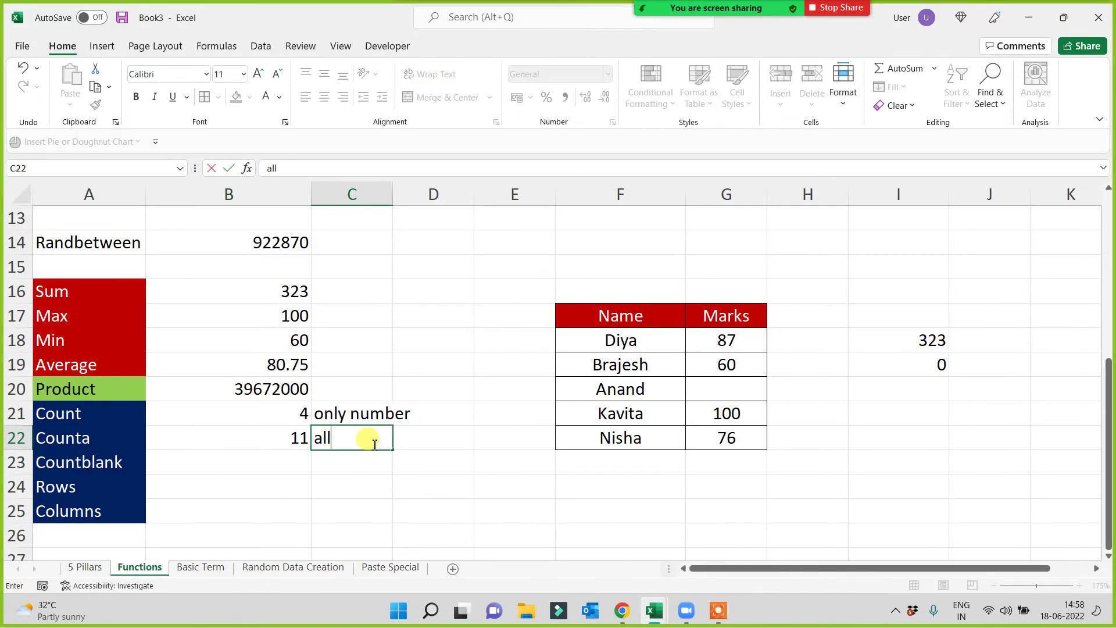
pyautogui.write(' except bla')
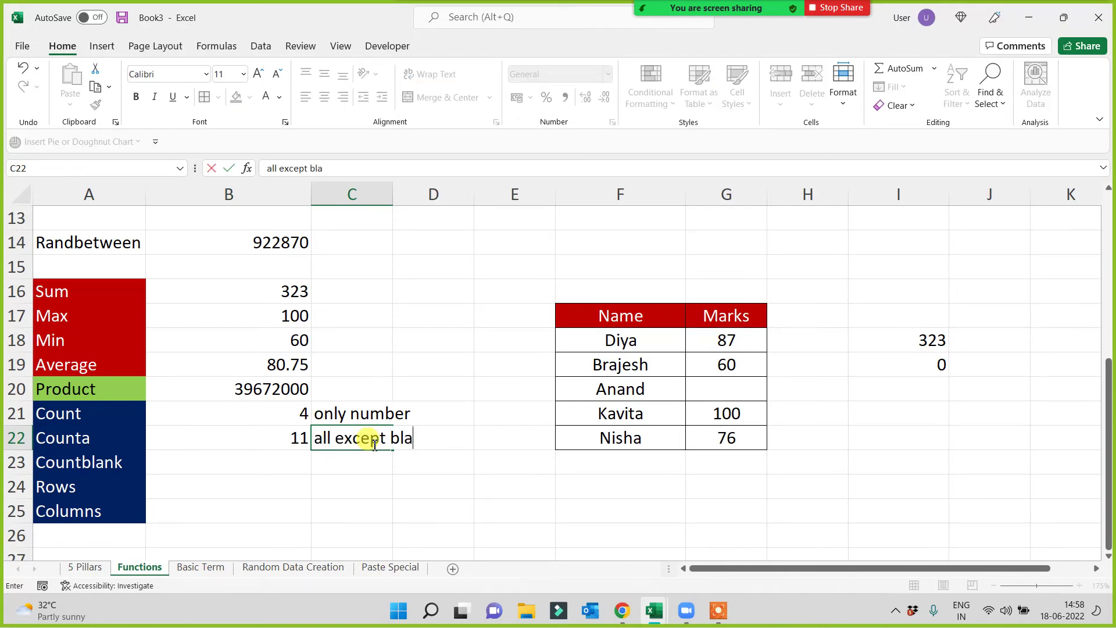
pyautogui.write('nk')
pyautogui.press('Return')
pyautogui.moveTo(392, 194); pyautogui.dragTo(459, 194)
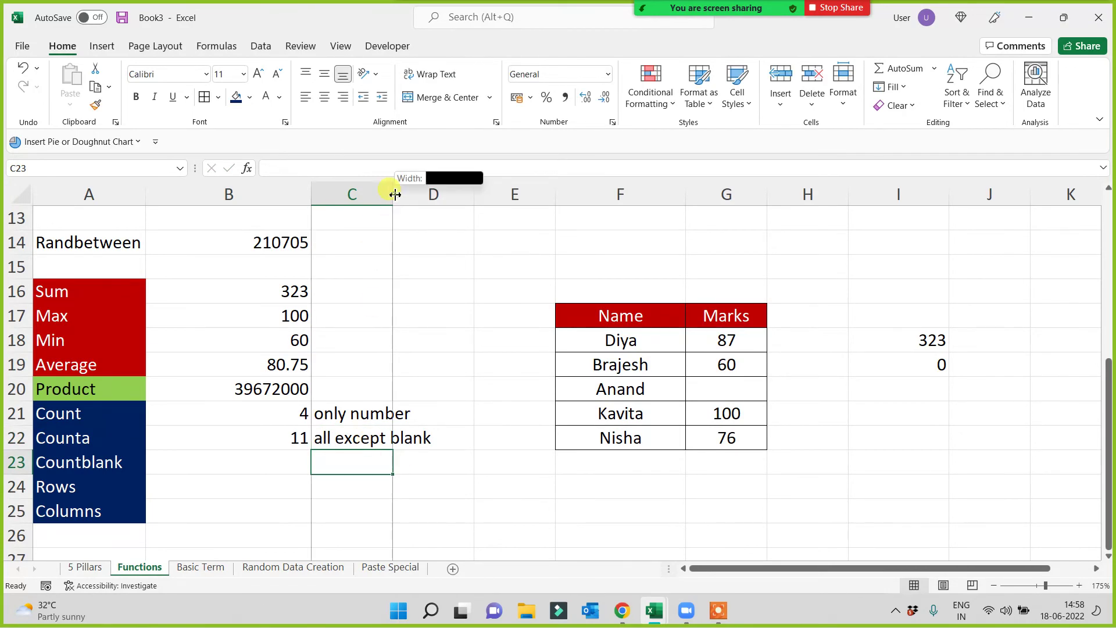
# Replace the last name in F22 with ? and clear the second name in F19
pyautogui.click(796, 343)
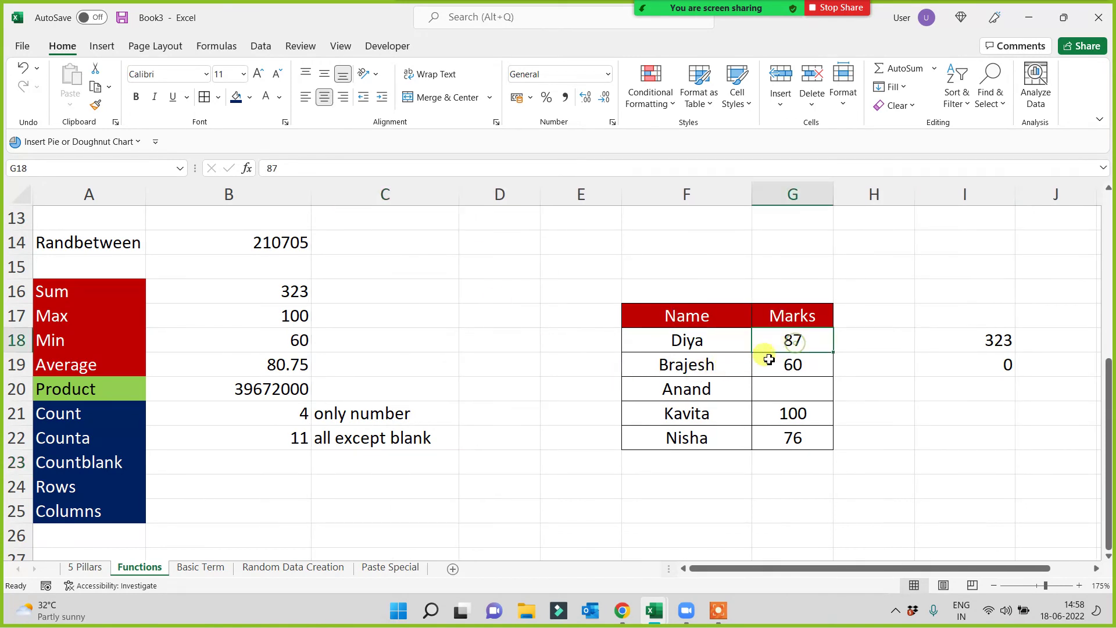
pyautogui.click(703, 387)
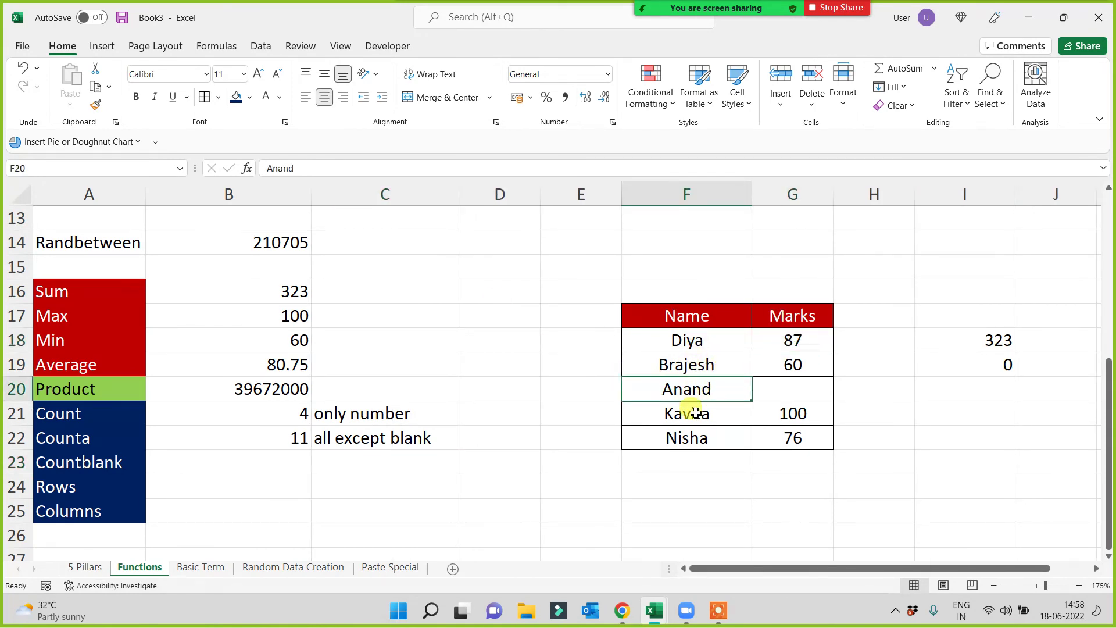
pyautogui.click(693, 413)
pyautogui.click(687, 437)
pyautogui.write('?')
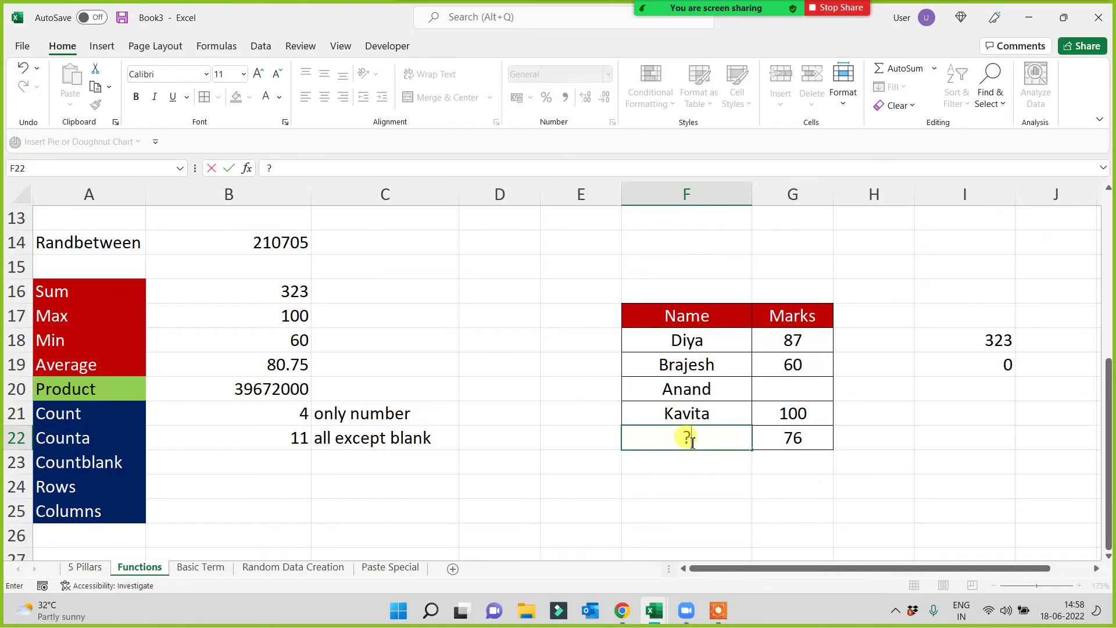
pyautogui.press('Return')
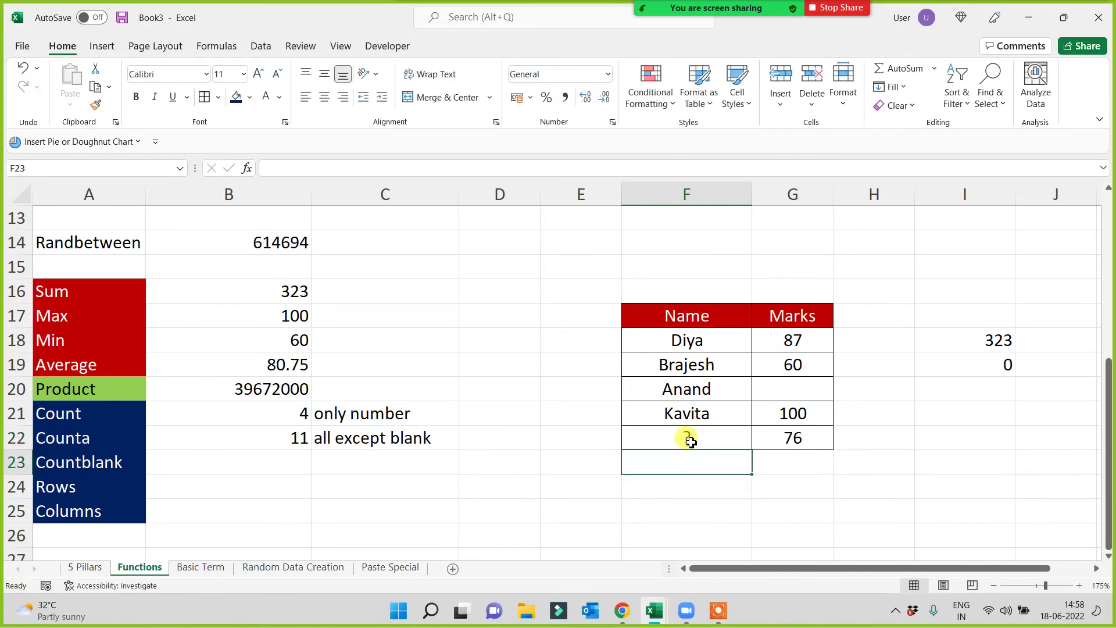
pyautogui.click(685, 371)
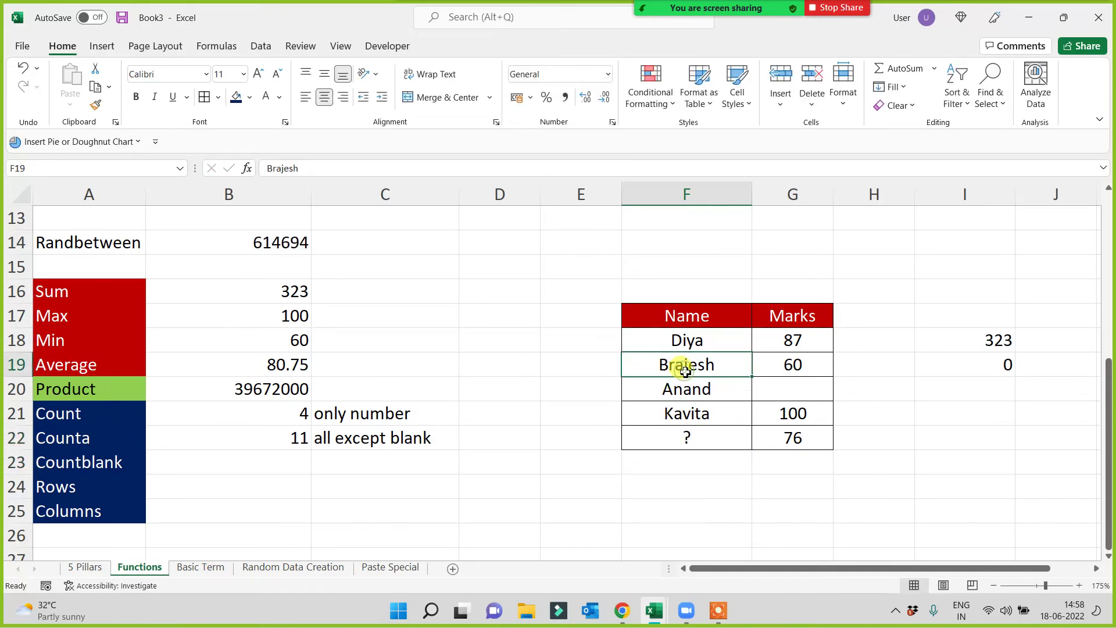
pyautogui.press('Delete')
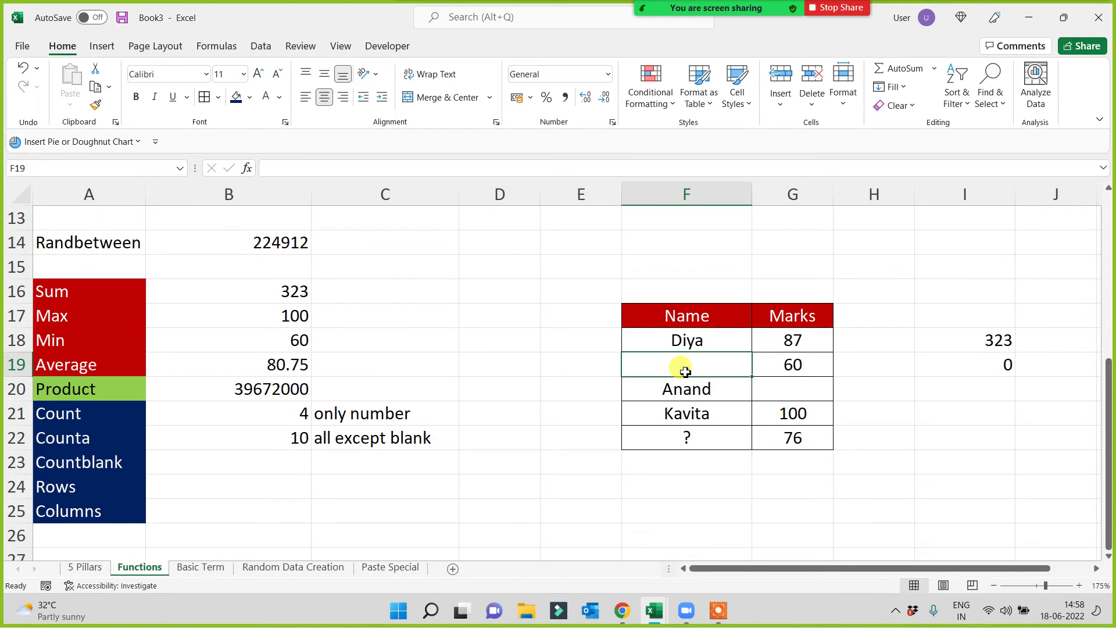
pyautogui.moveTo(686, 372); pyautogui.dragTo(698, 356)
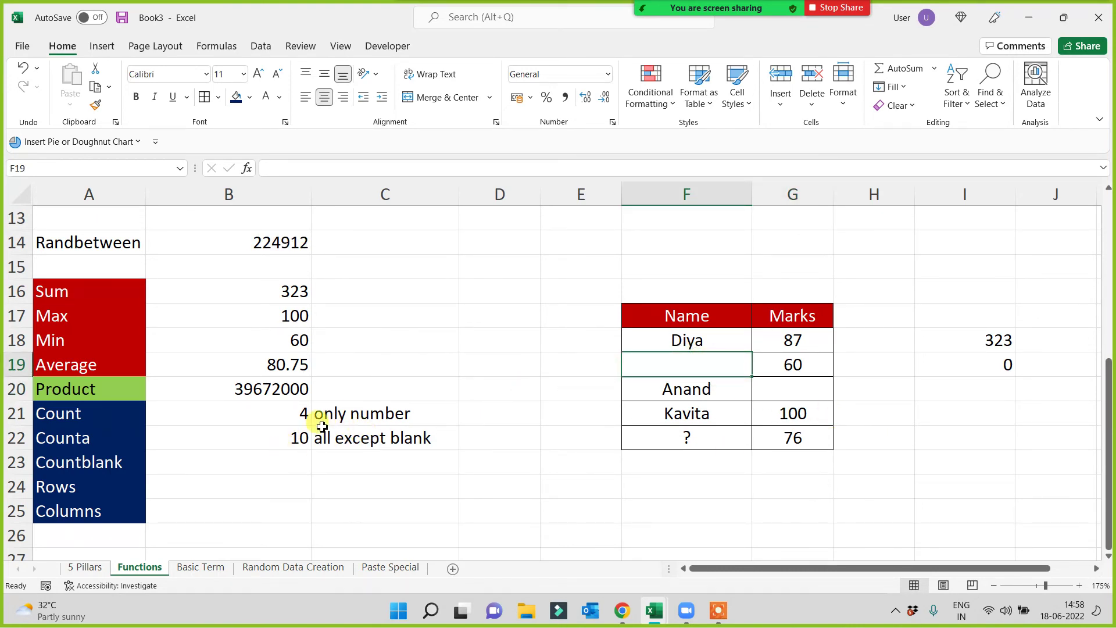
# Check the COUNTA result in B22 against each Name and Marks cell
pyautogui.click(299, 449)
pyautogui.click(698, 318)
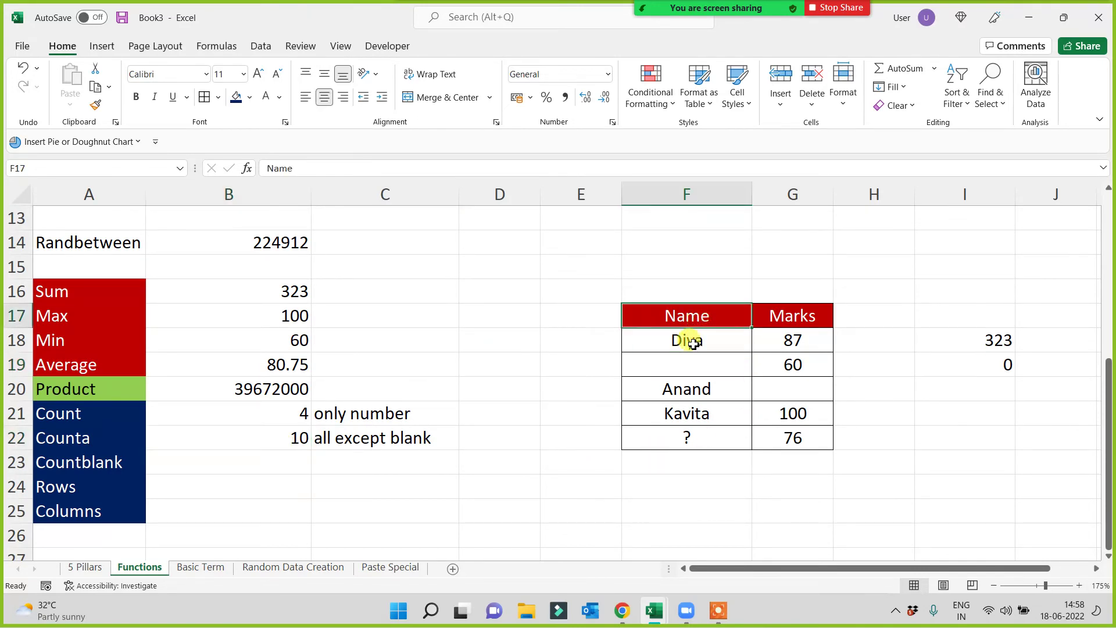
pyautogui.click(693, 343)
pyautogui.click(677, 388)
pyautogui.click(678, 413)
pyautogui.click(688, 438)
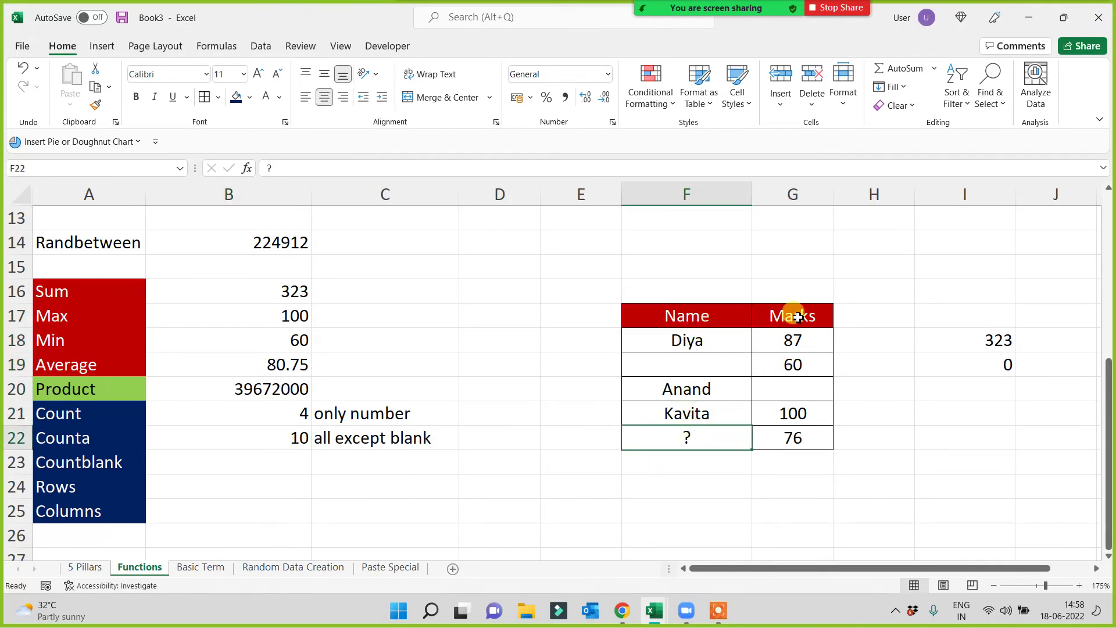
pyautogui.click(798, 317)
pyautogui.click(794, 342)
pyautogui.click(794, 366)
pyautogui.click(794, 414)
pyautogui.click(797, 446)
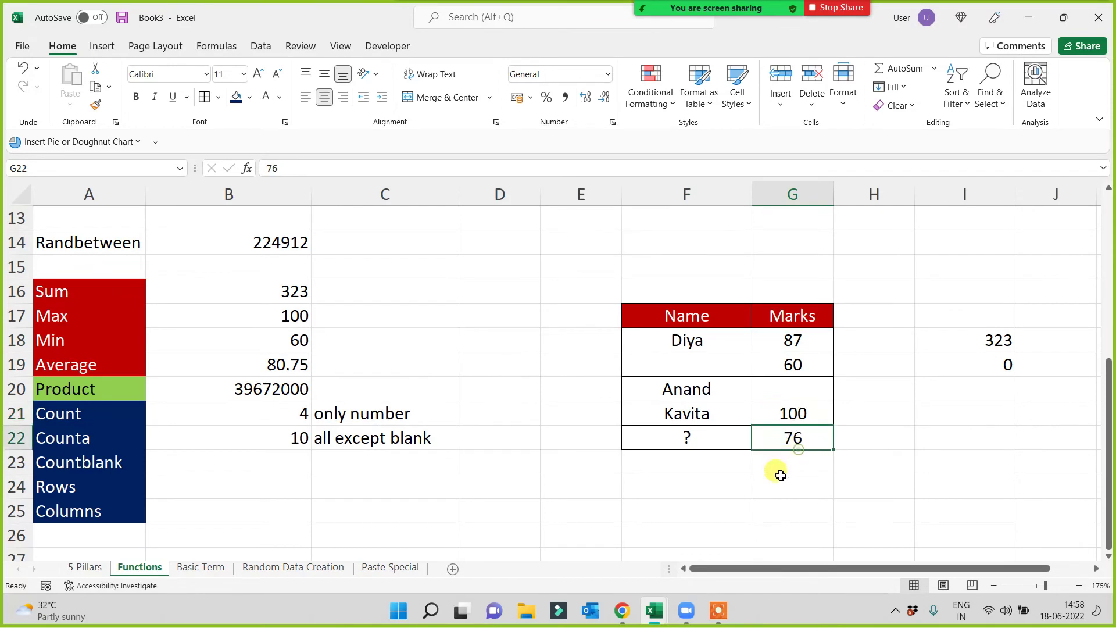
# Check the COUNT result in B21 against the Marks column values
pyautogui.click(250, 412)
pyautogui.click(808, 367)
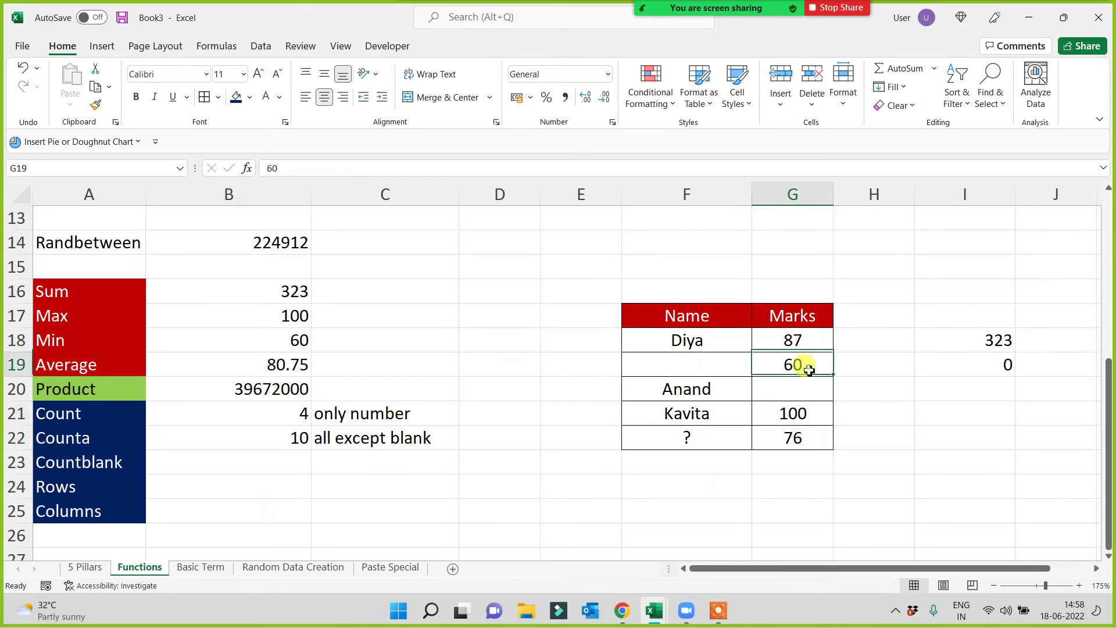
pyautogui.click(799, 390)
pyautogui.click(796, 415)
pyautogui.click(793, 437)
pyautogui.click(655, 505)
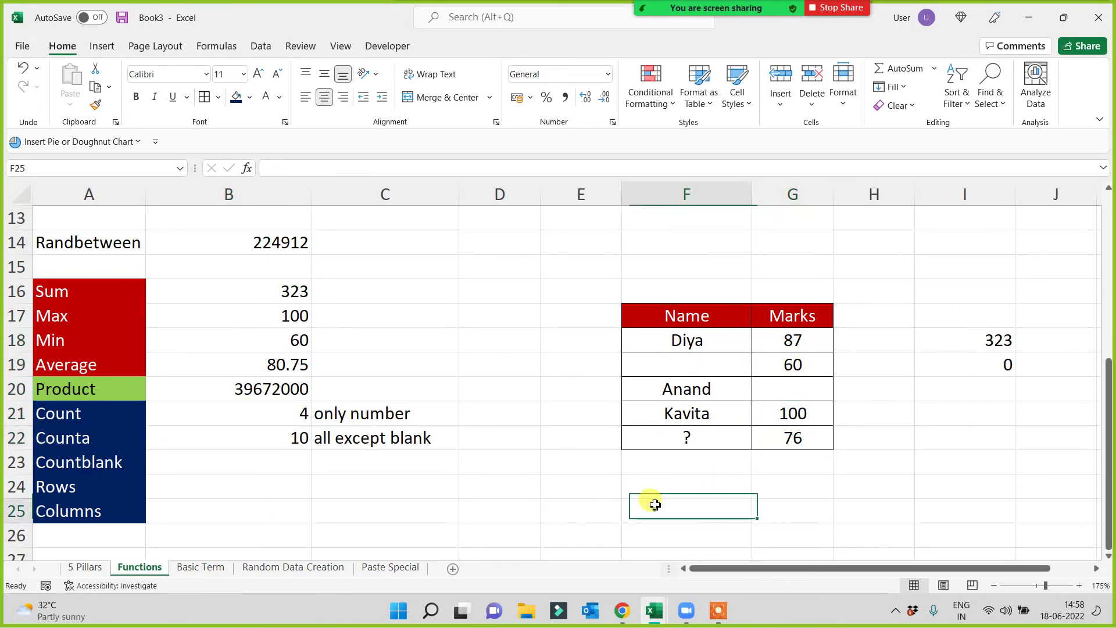
# Test the counts by entering 70 in F19, then delete it again
pyautogui.click(685, 366)
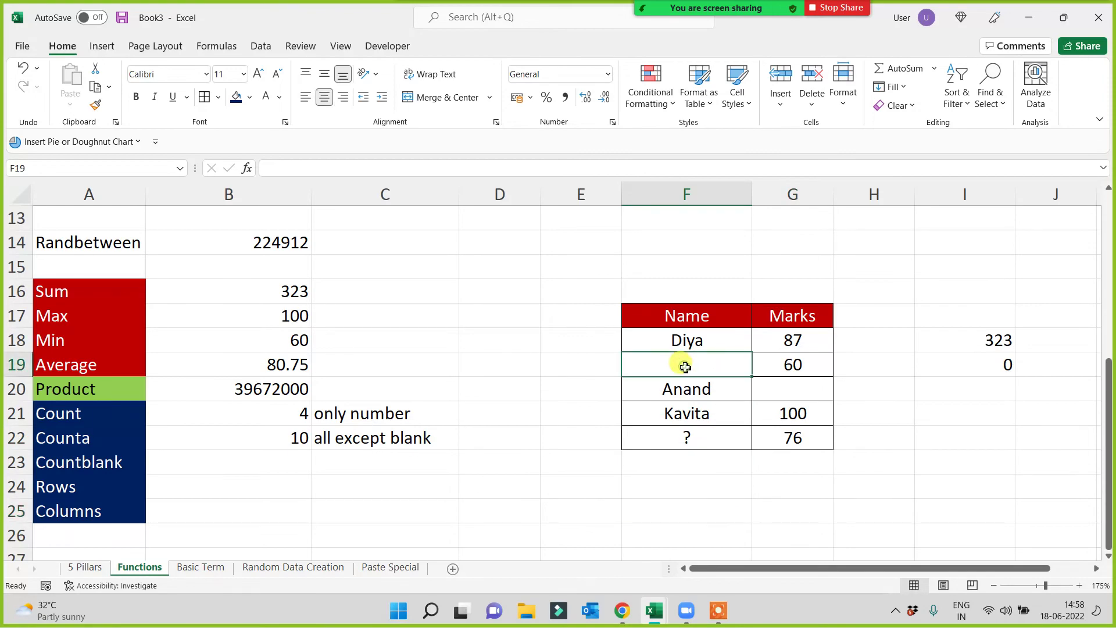
pyautogui.write('70')
pyautogui.press('Return')
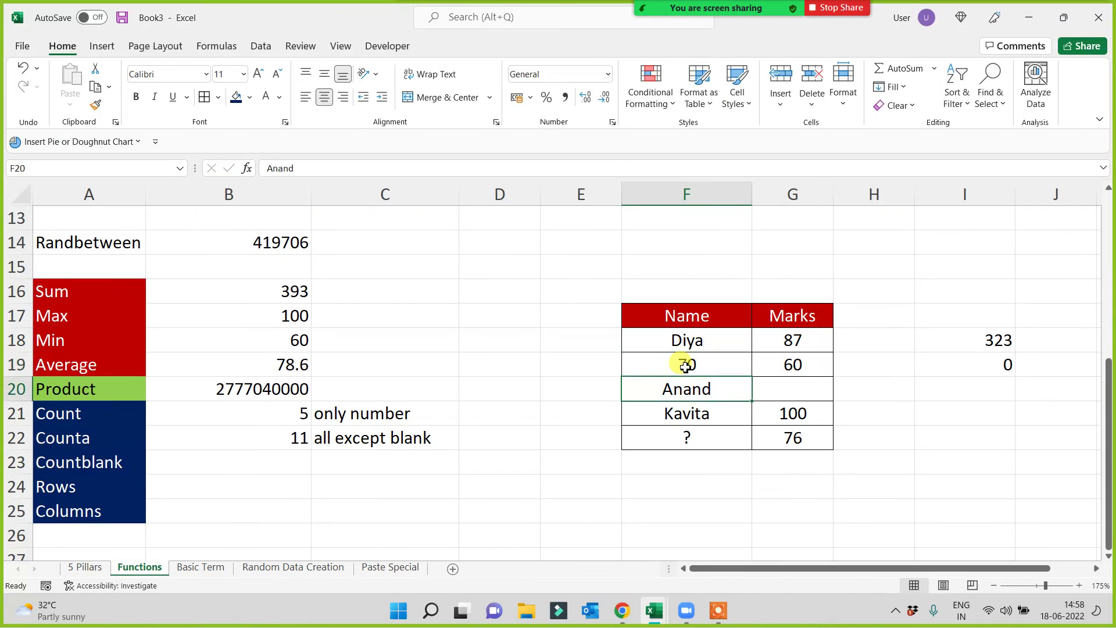
pyautogui.moveTo(668, 290); pyautogui.dragTo(802, 441)
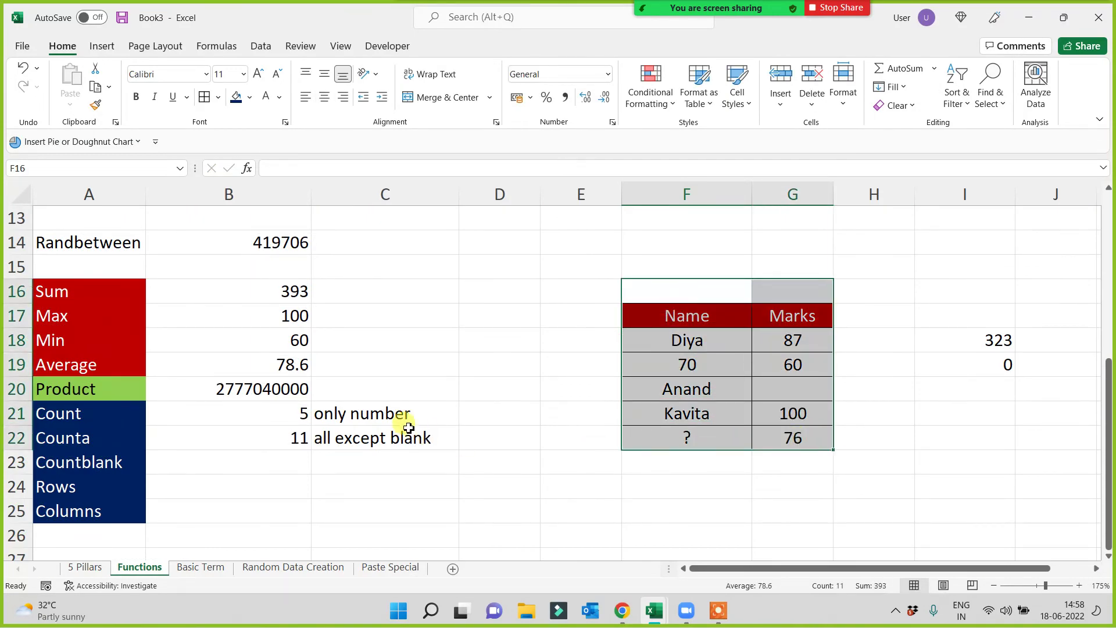
pyautogui.click(284, 413)
pyautogui.click(688, 349)
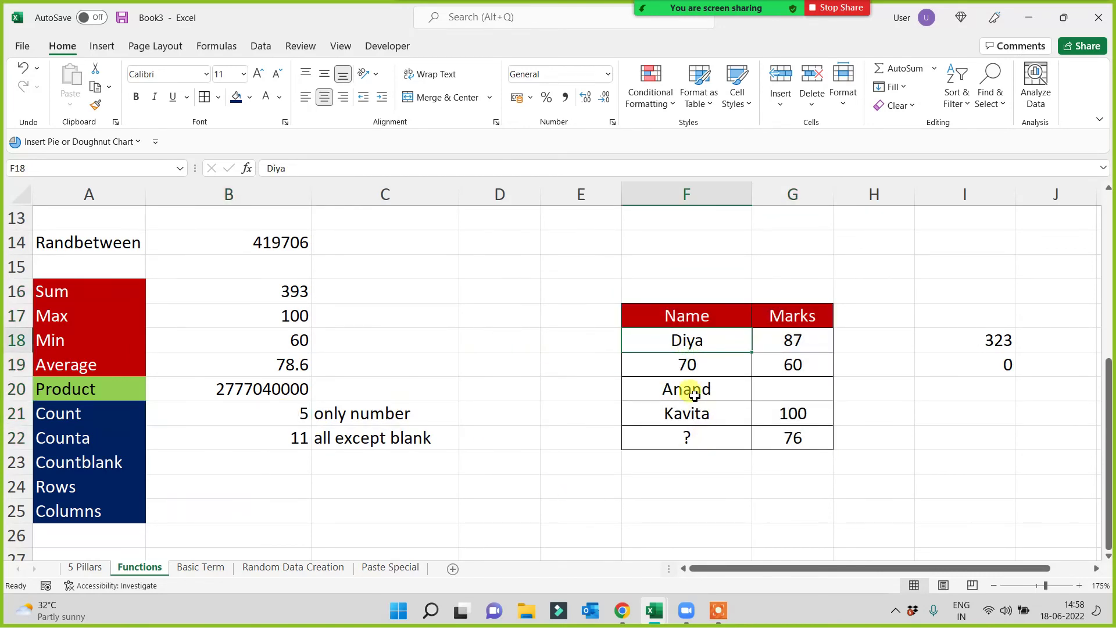
pyautogui.click(687, 372)
pyautogui.press('Delete')
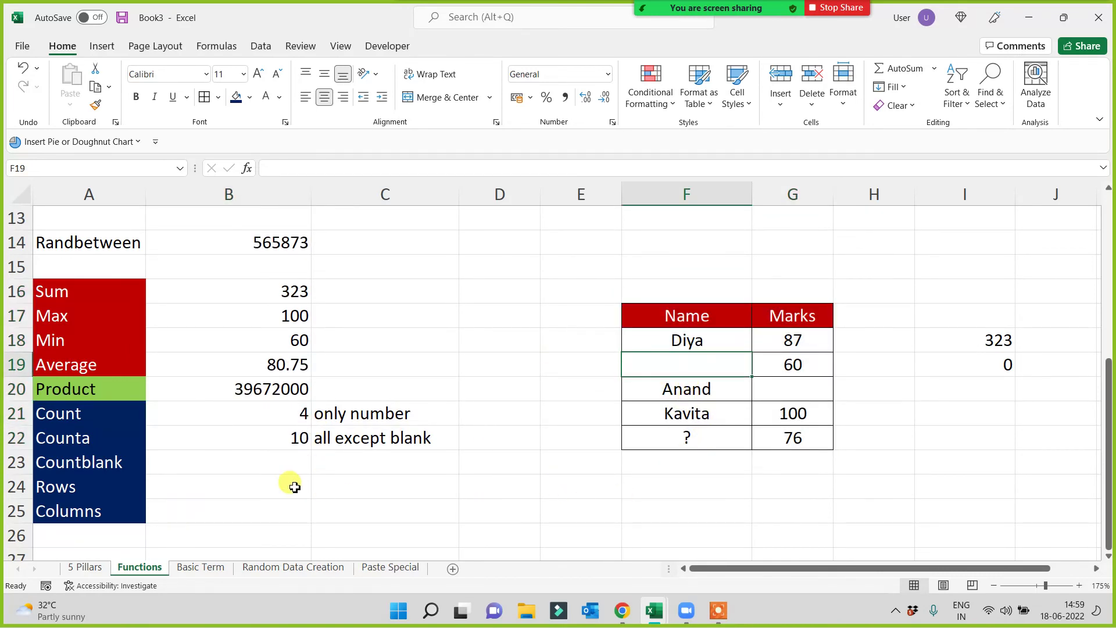
pyautogui.click(288, 465)
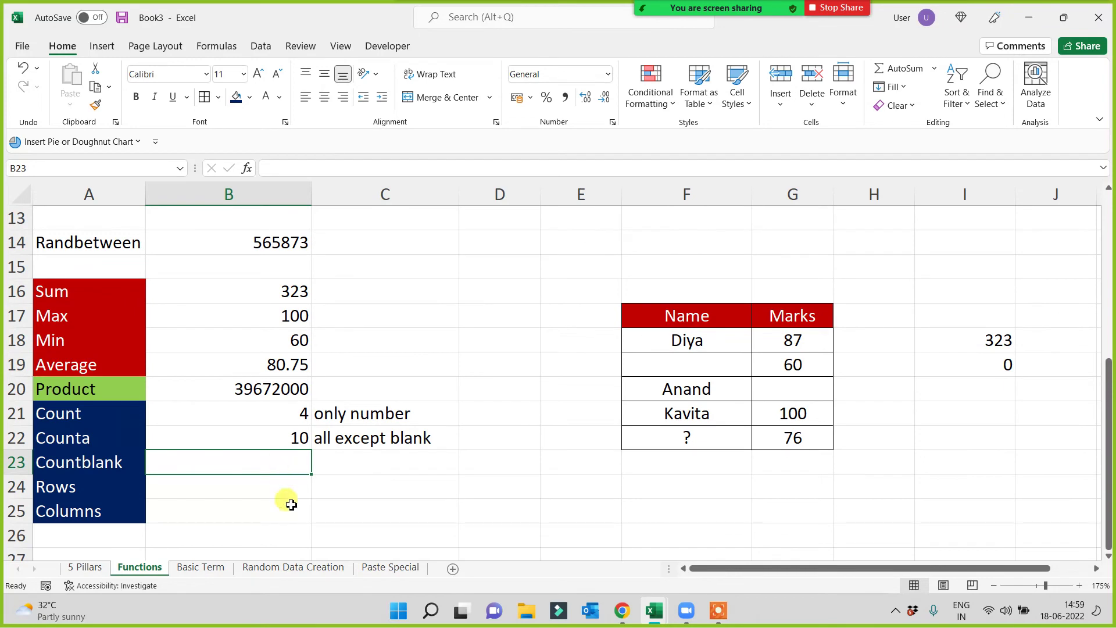
# Enter =COUNTBLANK(F17:G22) in B23, returning 2, then review the count rows
pyautogui.write('=count')
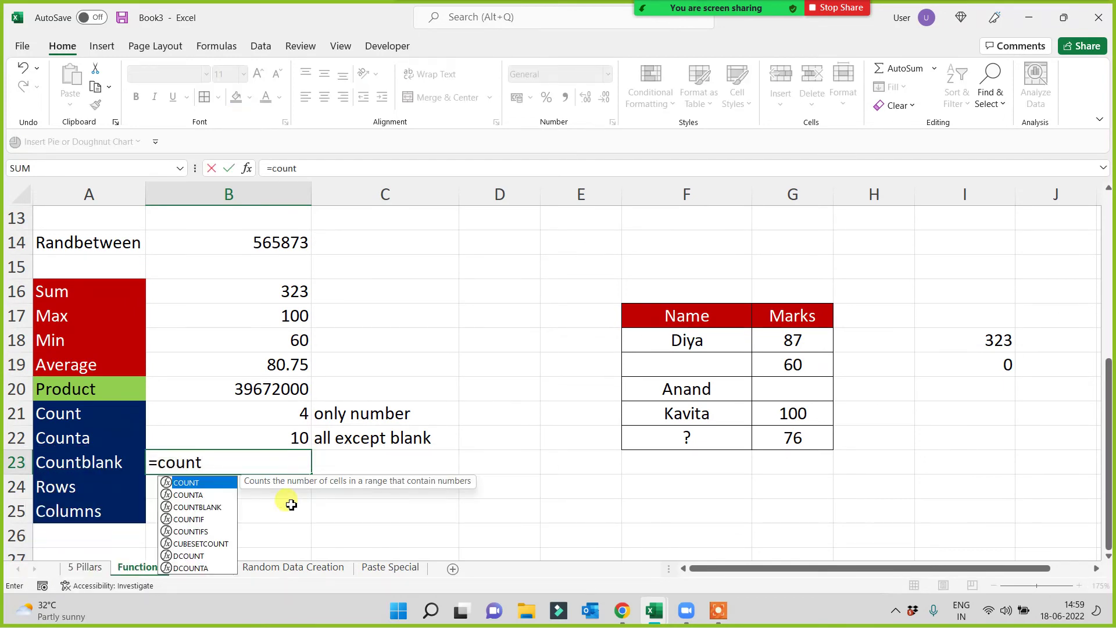
pyautogui.write('b')
pyautogui.press('Tab')
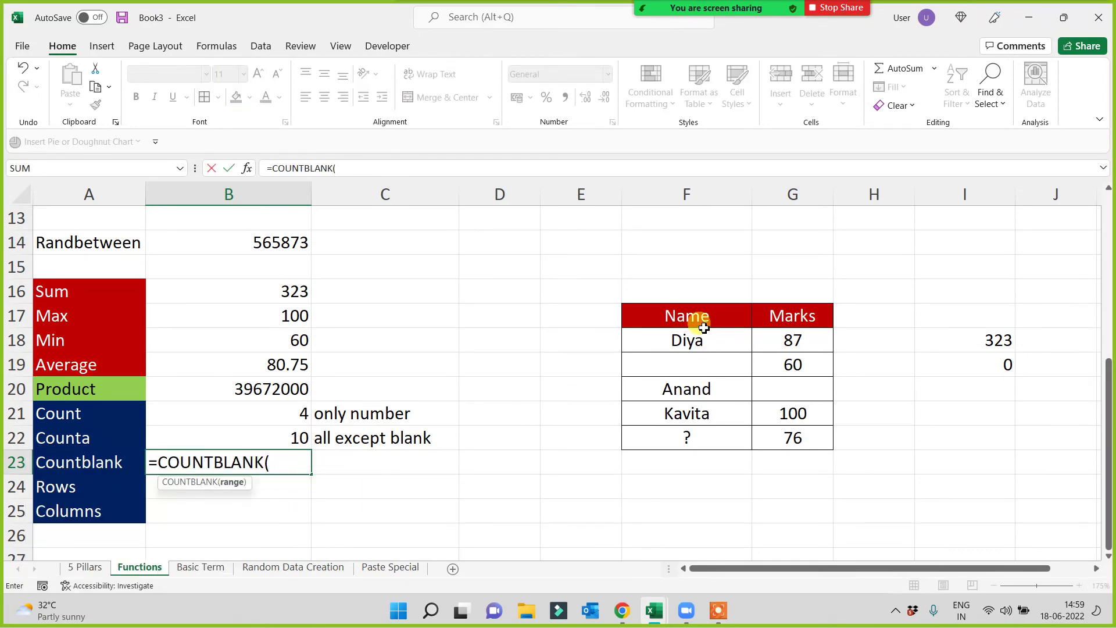
pyautogui.click(700, 321)
pyautogui.moveTo(731, 346); pyautogui.dragTo(785, 440)
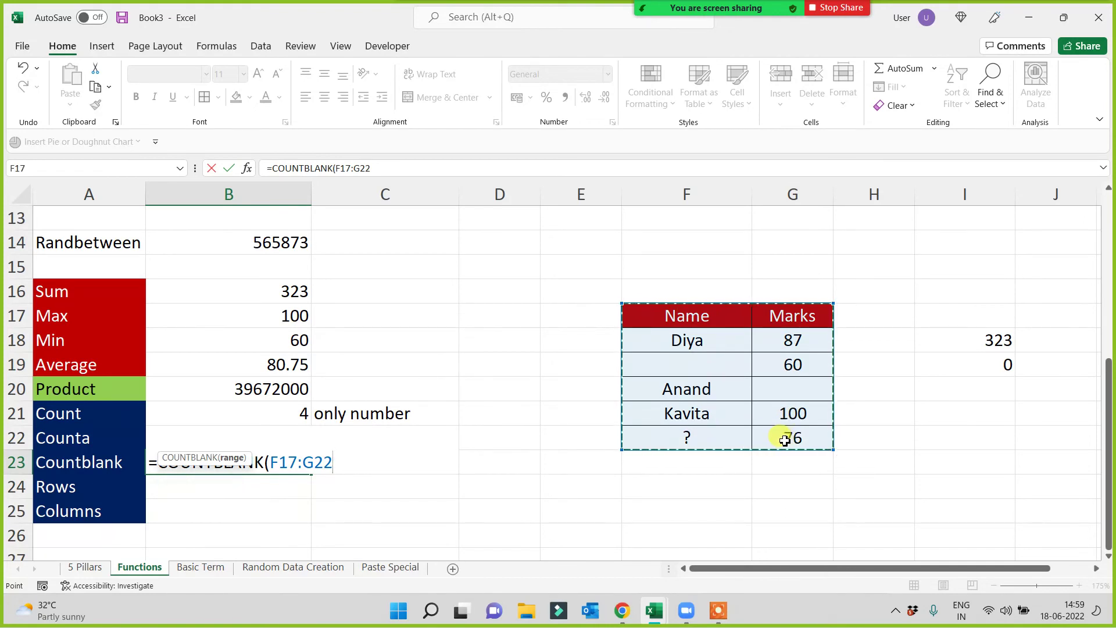
pyautogui.write(')')
pyautogui.press('Return')
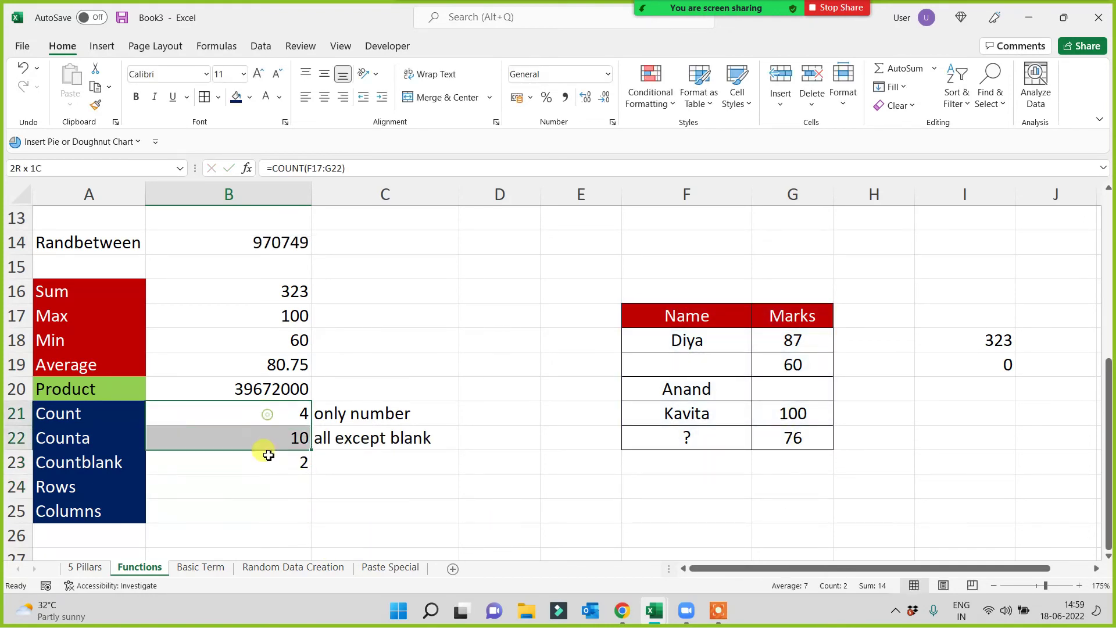
pyautogui.moveTo(267, 421); pyautogui.dragTo(266, 462)
pyautogui.moveTo(98, 415); pyautogui.dragTo(99, 473)
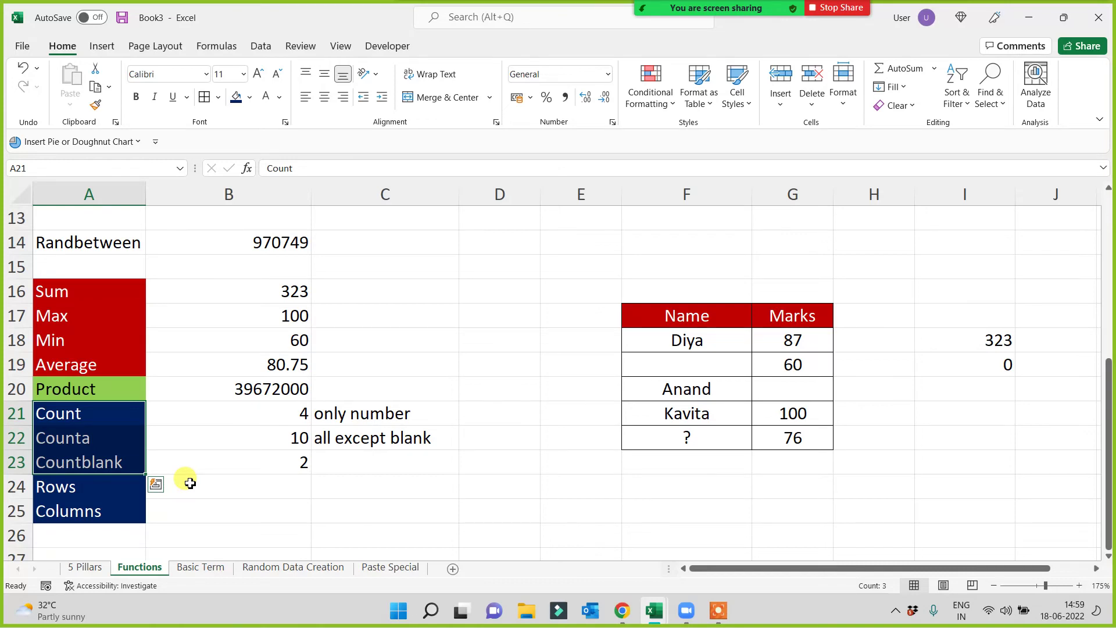
# Review the COUNT, COUNTA and COUNTBLANK results against the Name–Marks table and its empty cells
pyautogui.moveTo(678, 316); pyautogui.dragTo(782, 436)
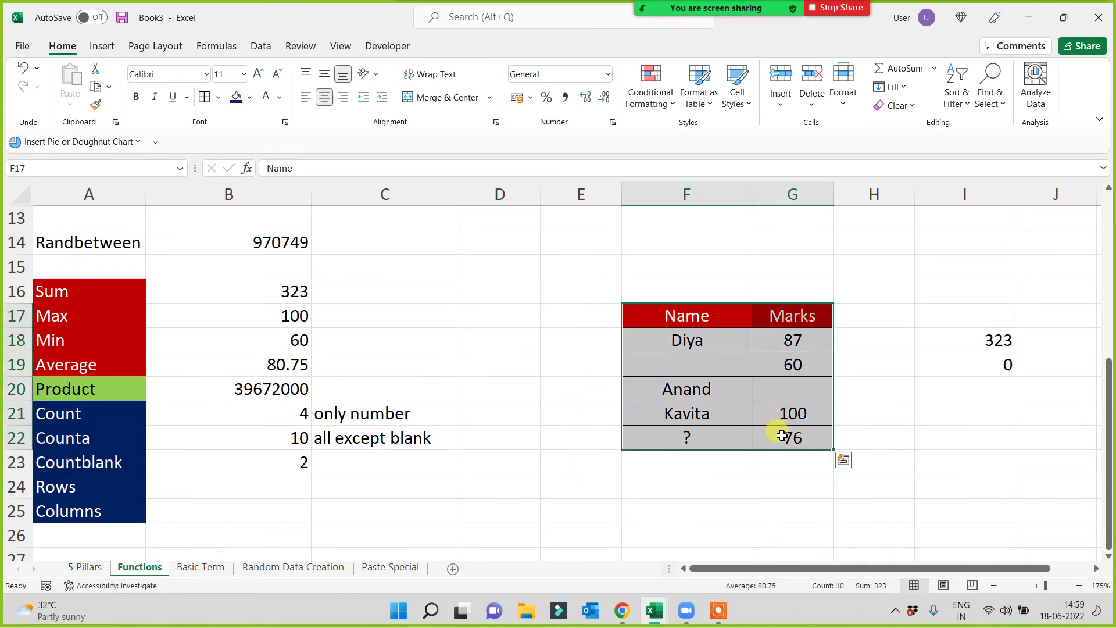
pyautogui.click(723, 369)
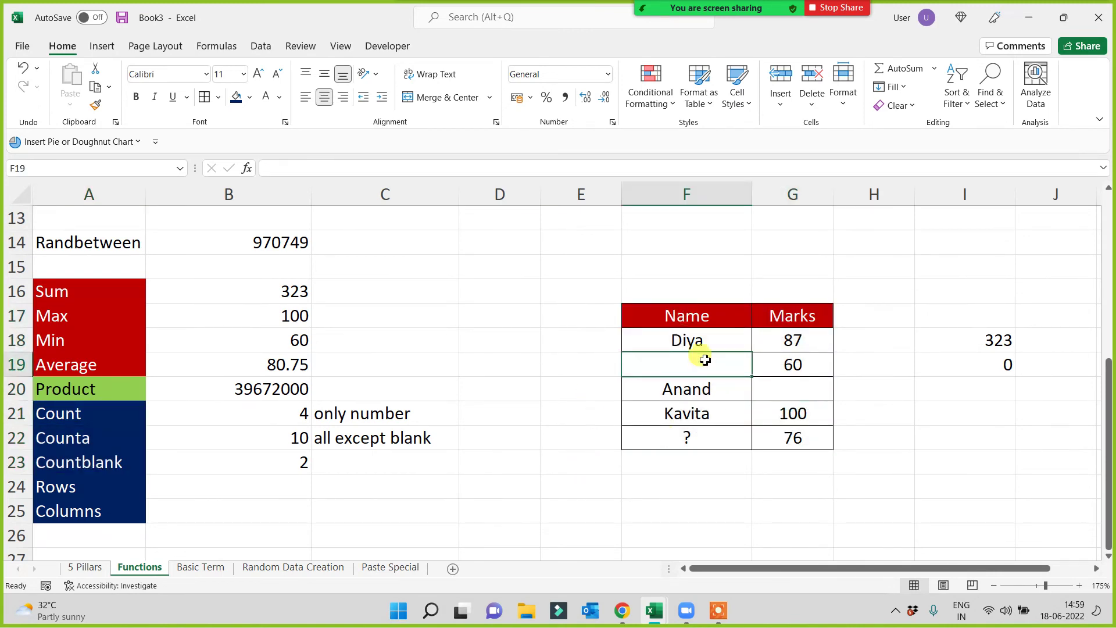
pyautogui.moveTo(705, 316); pyautogui.dragTo(802, 435)
pyautogui.click(296, 417)
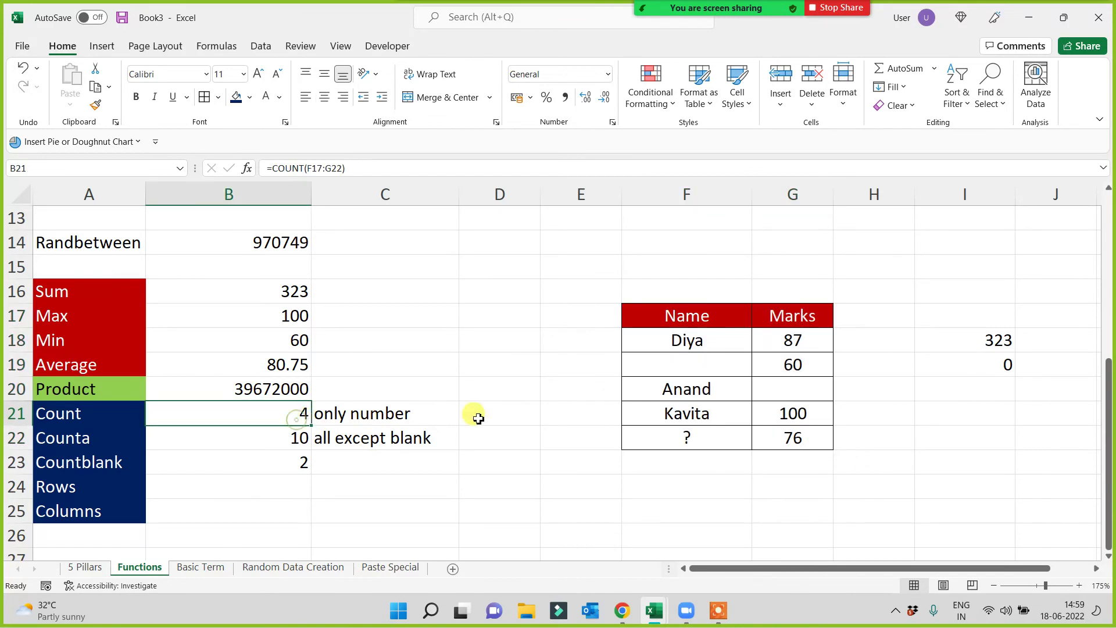
pyautogui.moveTo(795, 341); pyautogui.dragTo(792, 435)
pyautogui.click(259, 436)
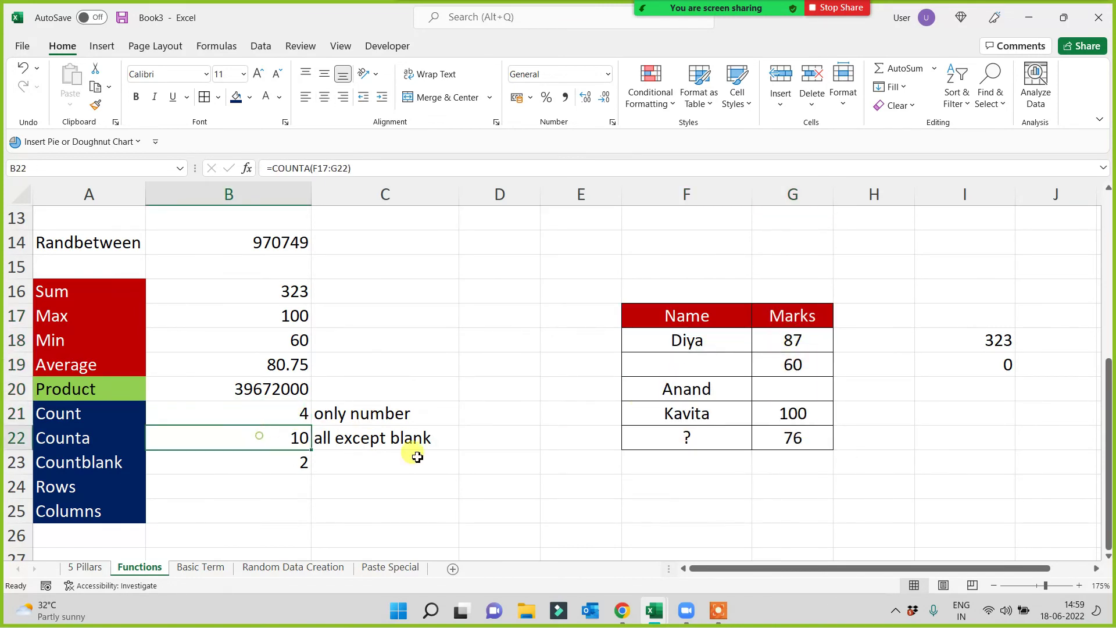
pyautogui.moveTo(717, 319); pyautogui.dragTo(802, 437)
pyautogui.moveTo(436, 415); pyautogui.dragTo(279, 471)
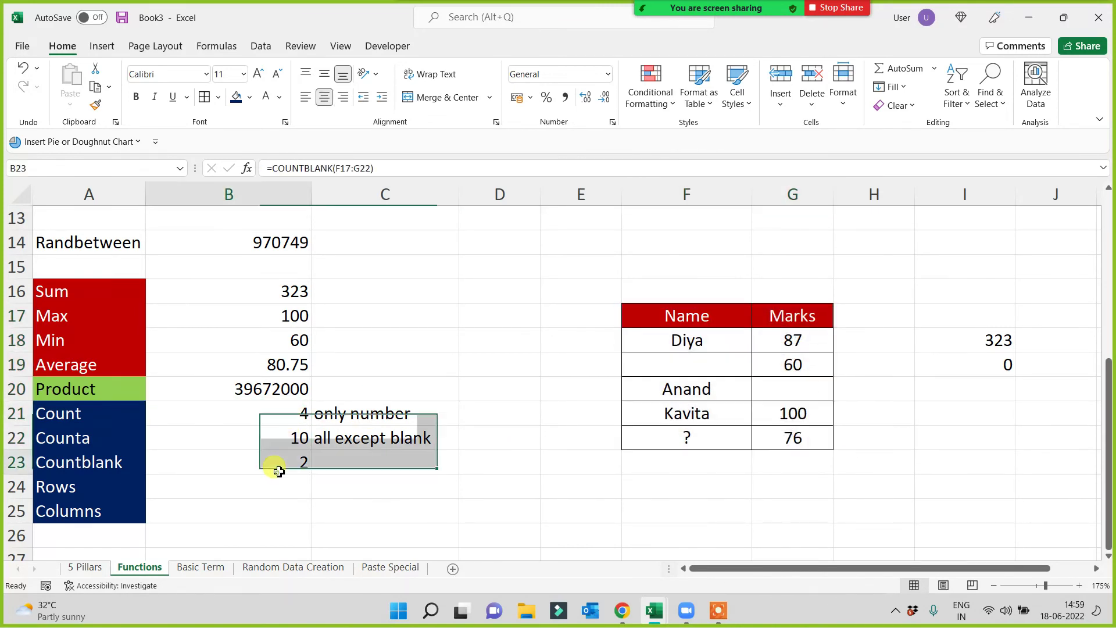
pyautogui.click(279, 471)
pyautogui.click(773, 394)
pyautogui.click(718, 364)
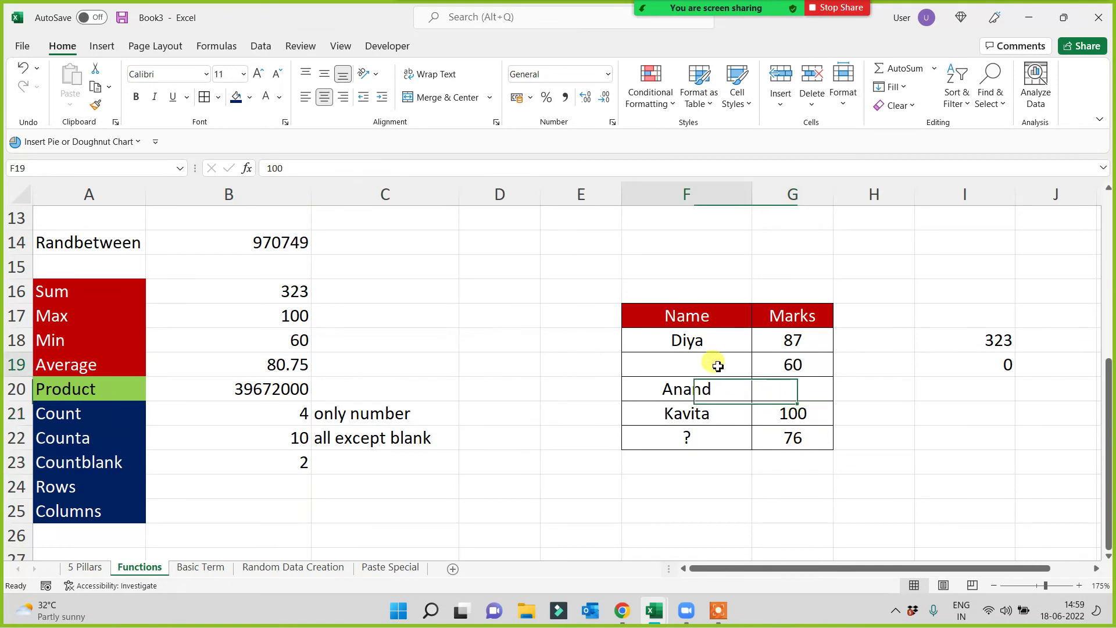
# Enter =ROW() in B24 to show it returns the cell's own row number, 24
pyautogui.click(271, 478)
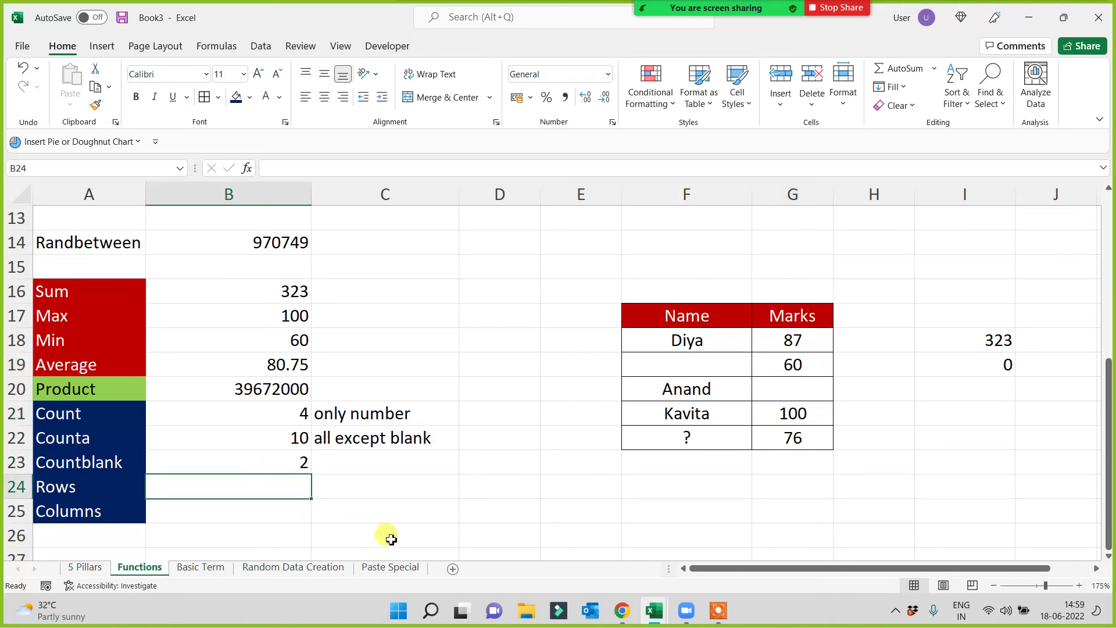
pyautogui.write('=row(')
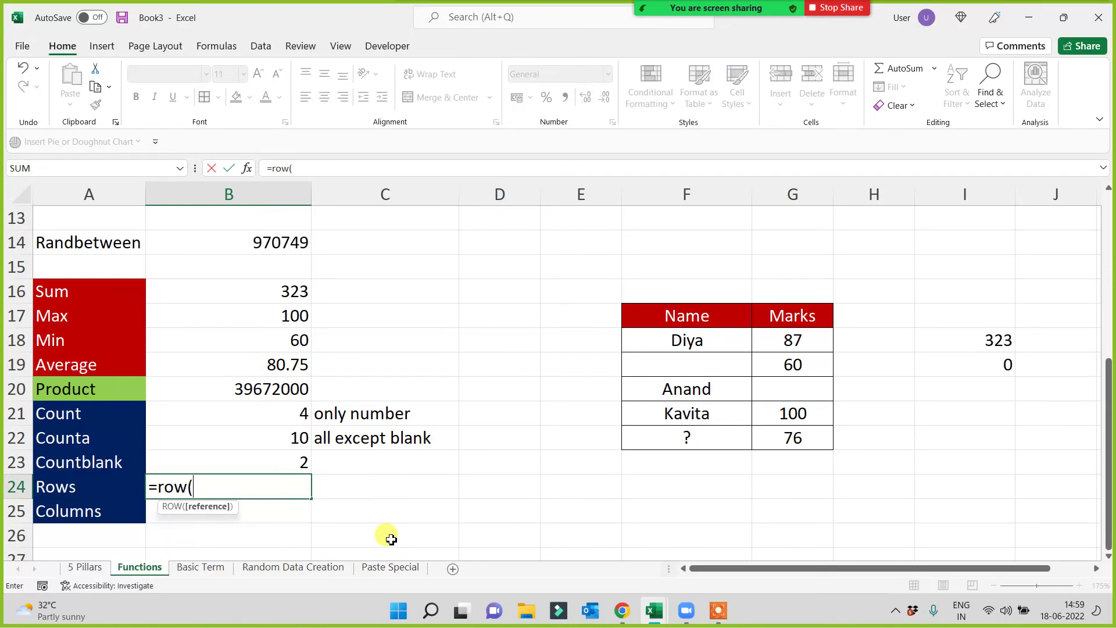
pyautogui.write(')')
pyautogui.press('Return')
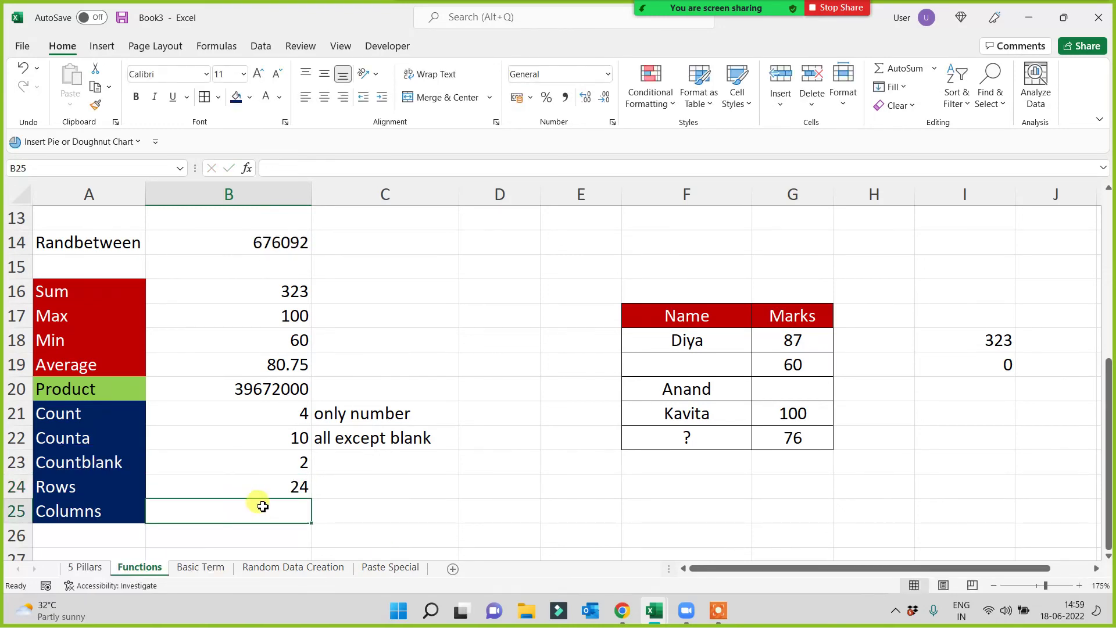
pyautogui.click(189, 488)
pyautogui.click(20, 488)
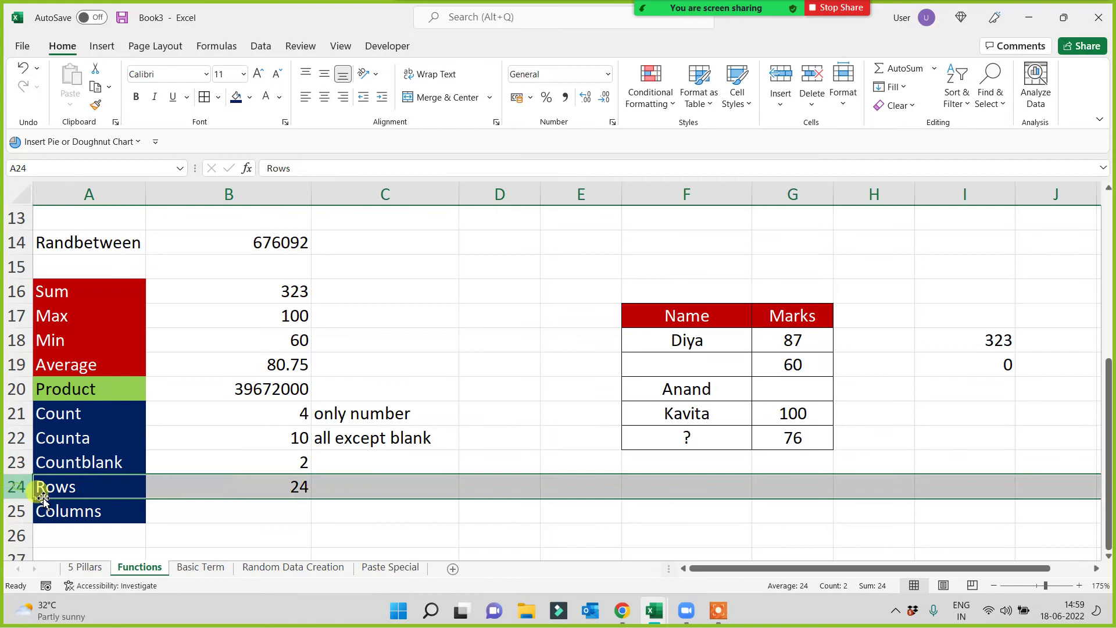
pyautogui.click(249, 489)
pyautogui.press('Left')
pyautogui.click(251, 488)
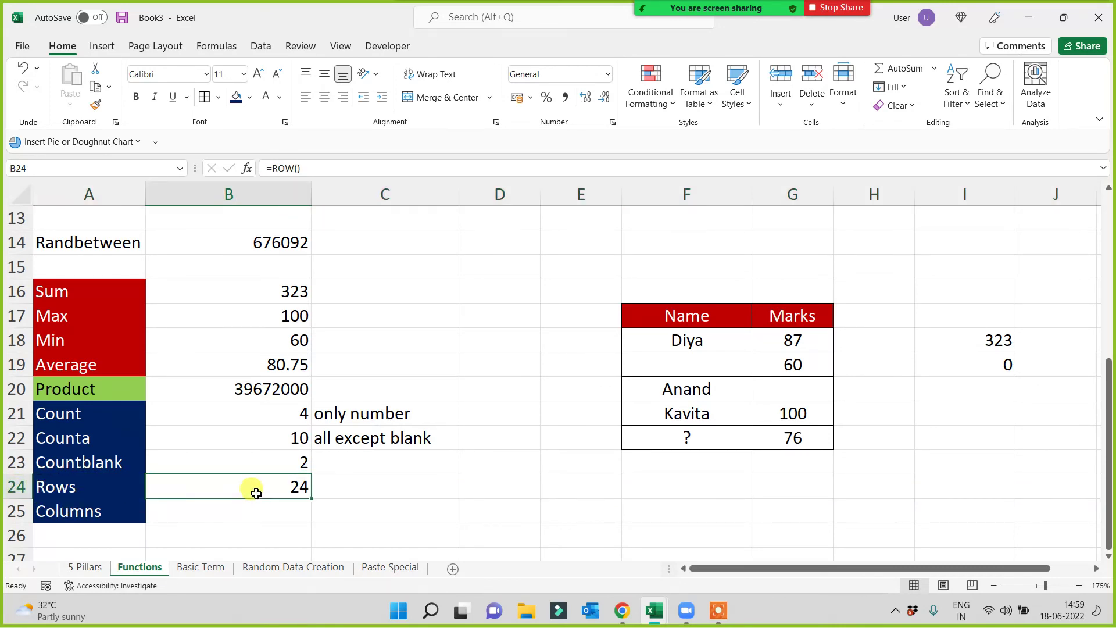
# Replace B24 with =ROWS(F17:G22), which returns 6
pyautogui.write('=rows')
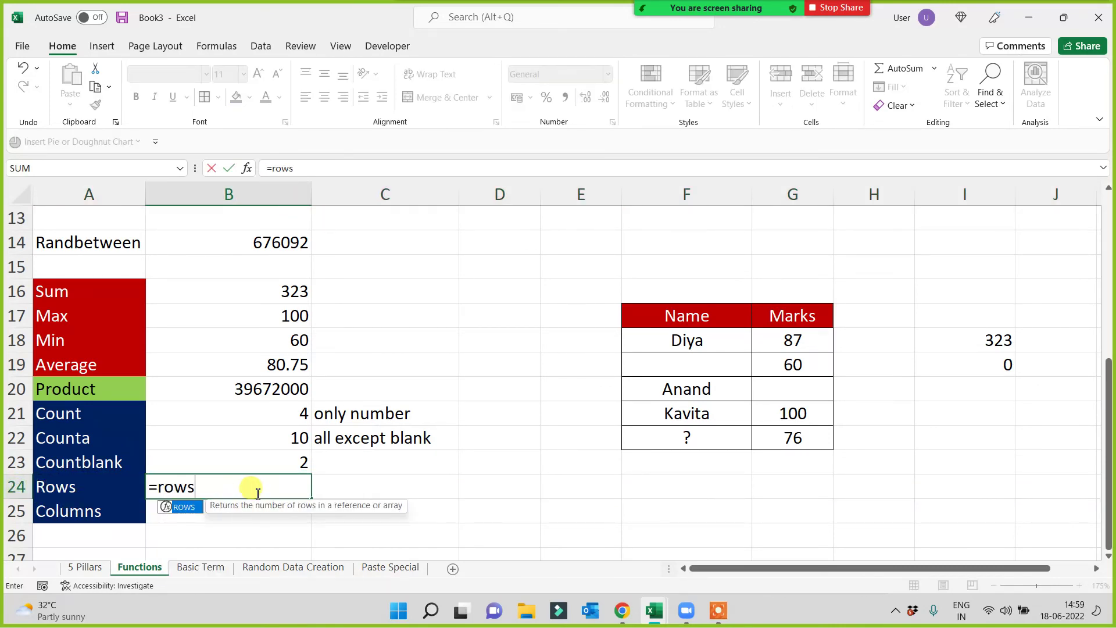
pyautogui.write('(')
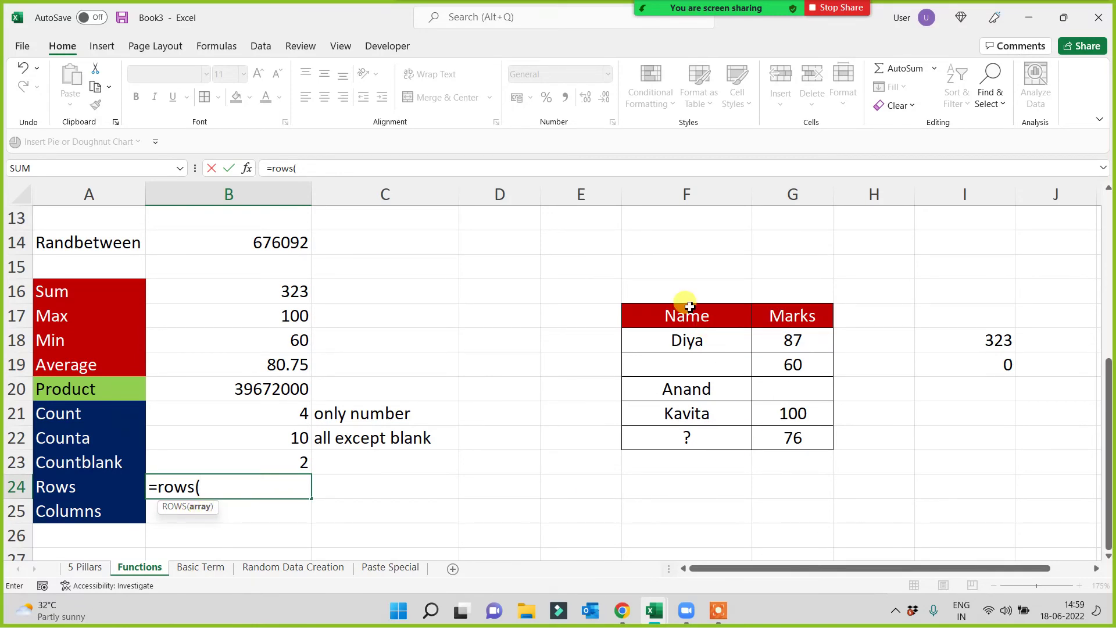
pyautogui.moveTo(683, 314); pyautogui.dragTo(807, 450)
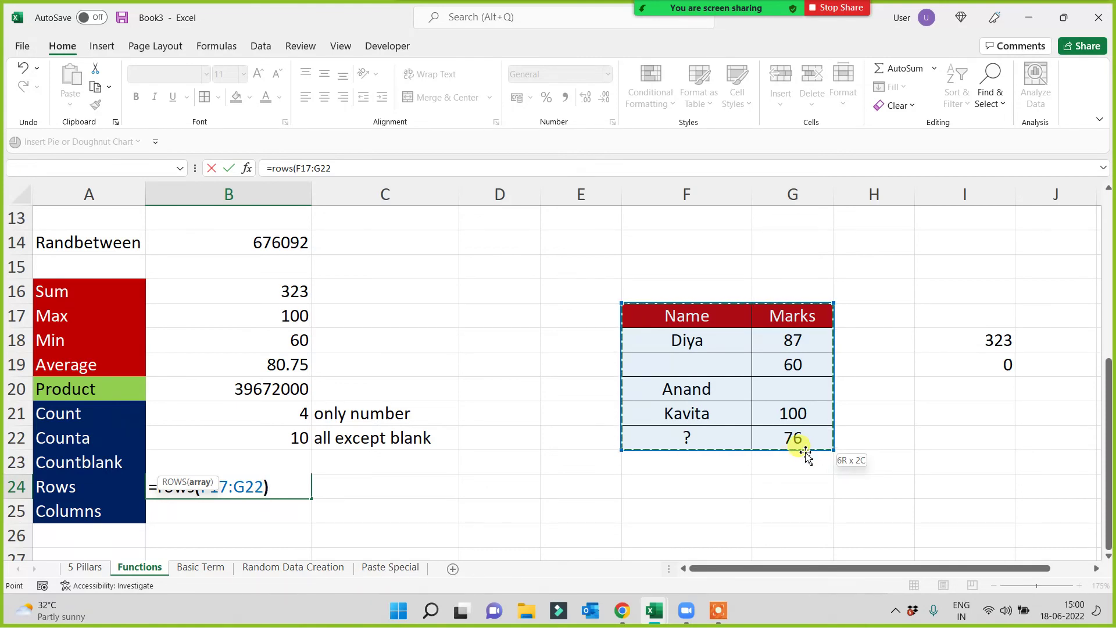
pyautogui.write(')')
pyautogui.press('Return')
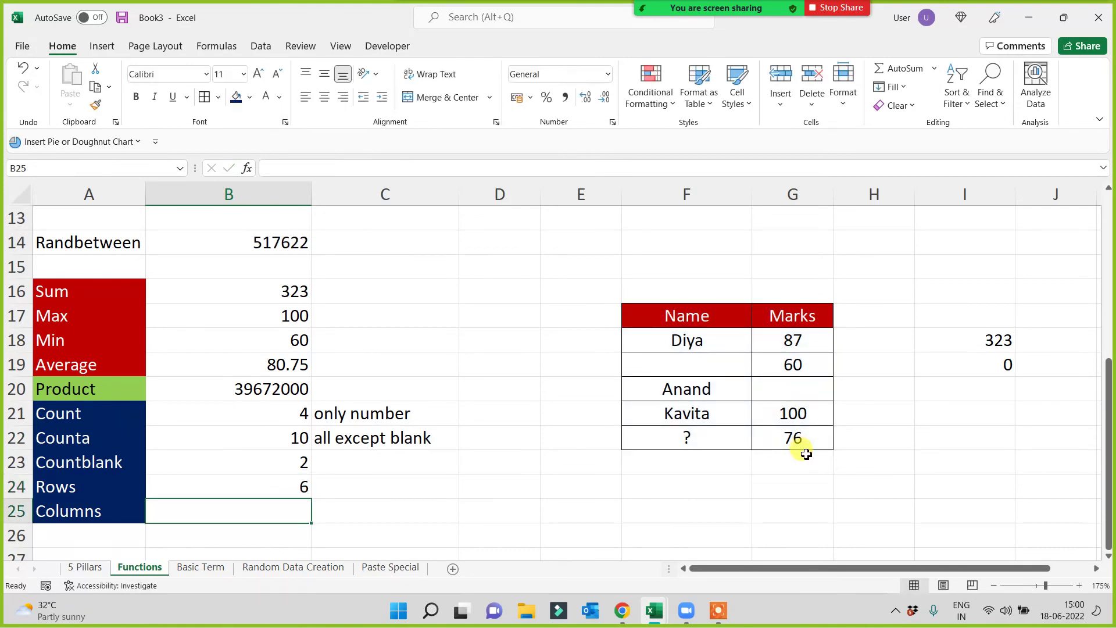
# Walk through the six rows F17:F22 of the Name column to explain the ROWS result
pyautogui.moveTo(714, 314); pyautogui.dragTo(792, 436)
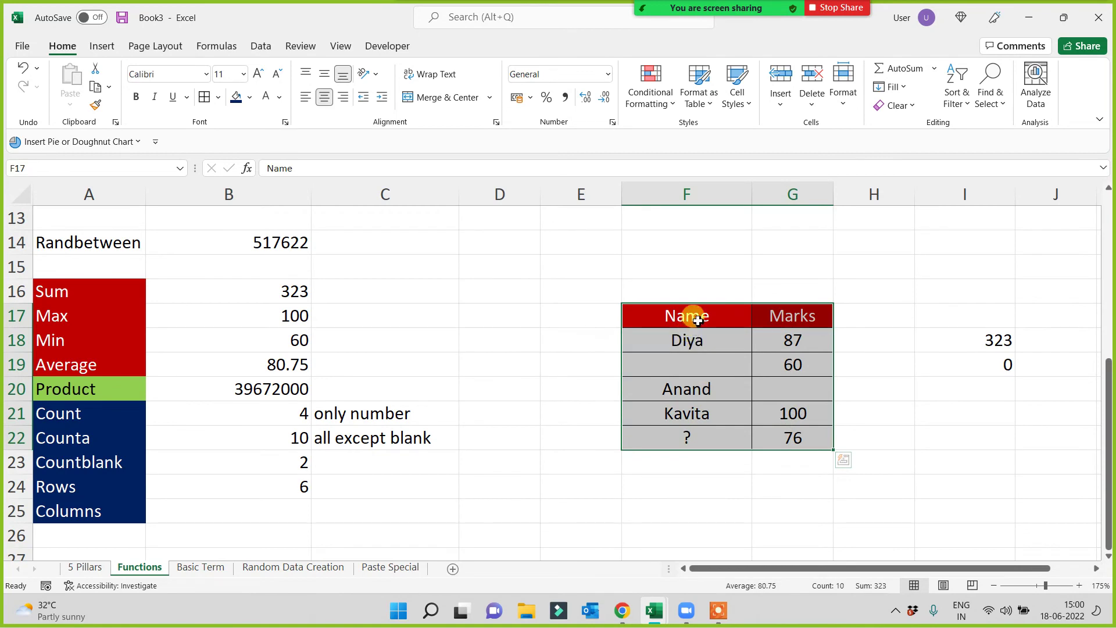
pyautogui.moveTo(693, 316); pyautogui.dragTo(698, 440)
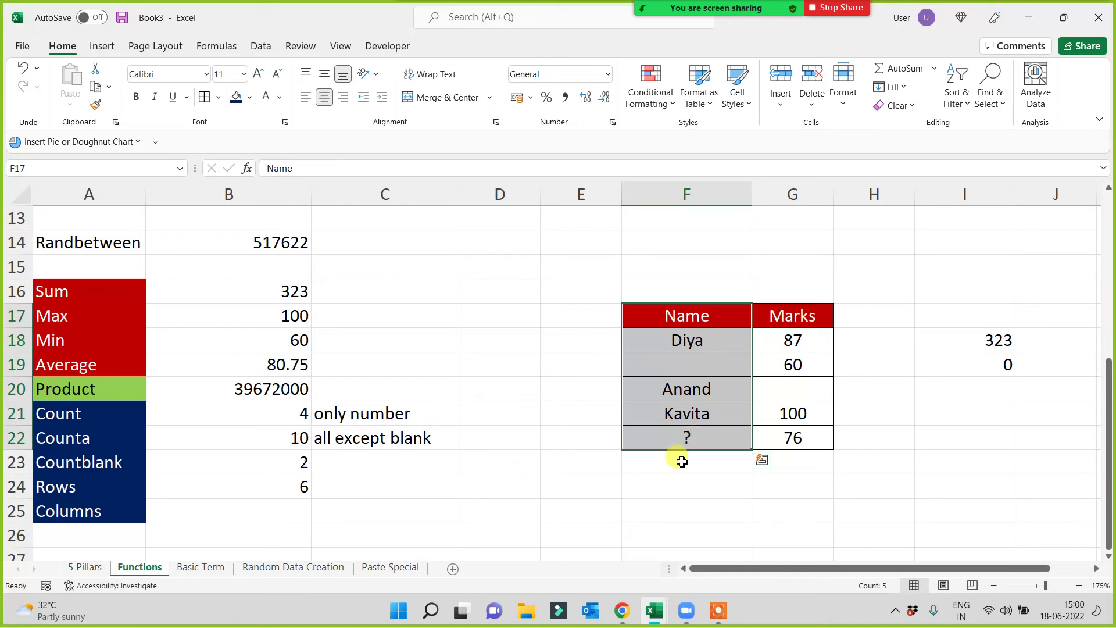
pyautogui.click(615, 511)
pyautogui.click(703, 320)
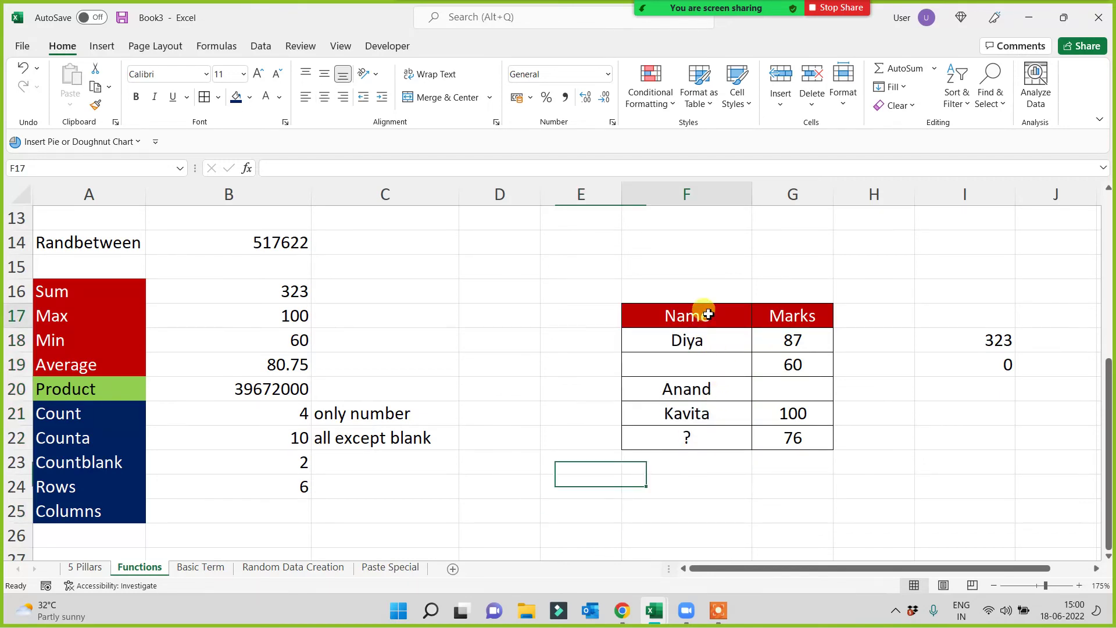
pyautogui.click(706, 340)
pyautogui.click(703, 366)
pyautogui.click(707, 390)
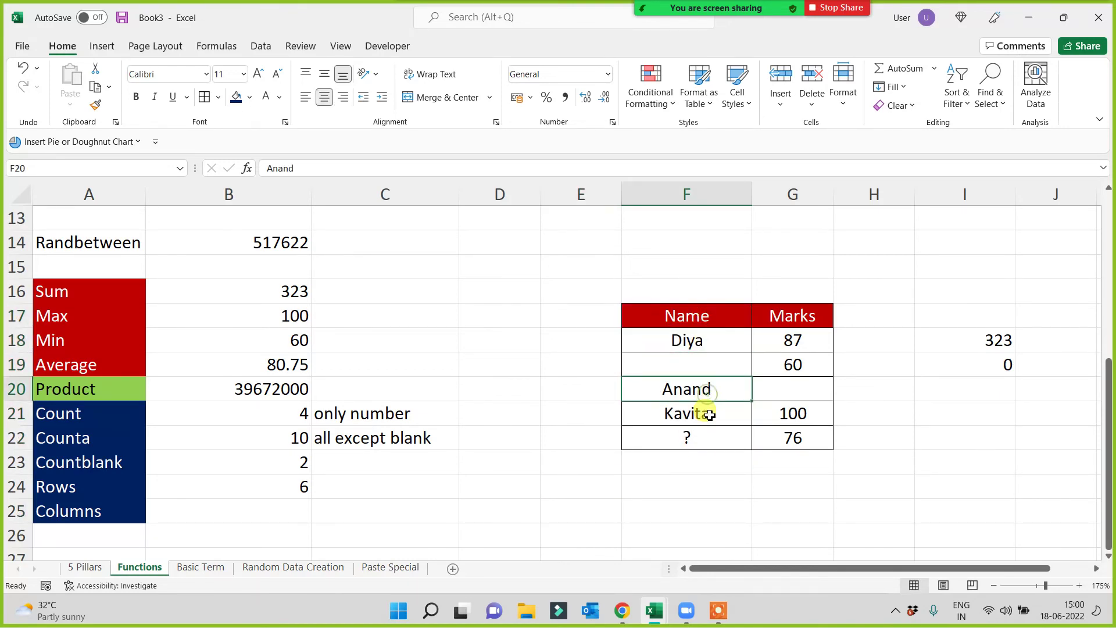
pyautogui.click(709, 413)
pyautogui.click(707, 436)
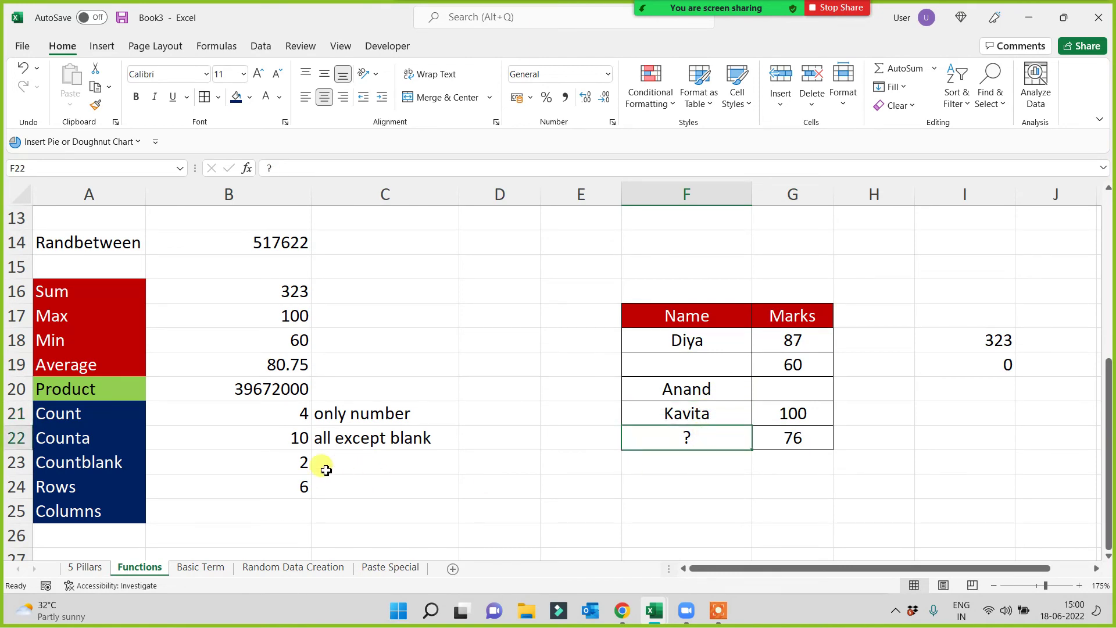
# Recheck the ROWS result of 6 in B24 against each table entry
pyautogui.click(272, 478)
pyautogui.moveTo(677, 309)
pyautogui.mouseDown()
pyautogui.moveTo(799, 405)
pyautogui.moveTo(802, 429)
pyautogui.mouseUp()
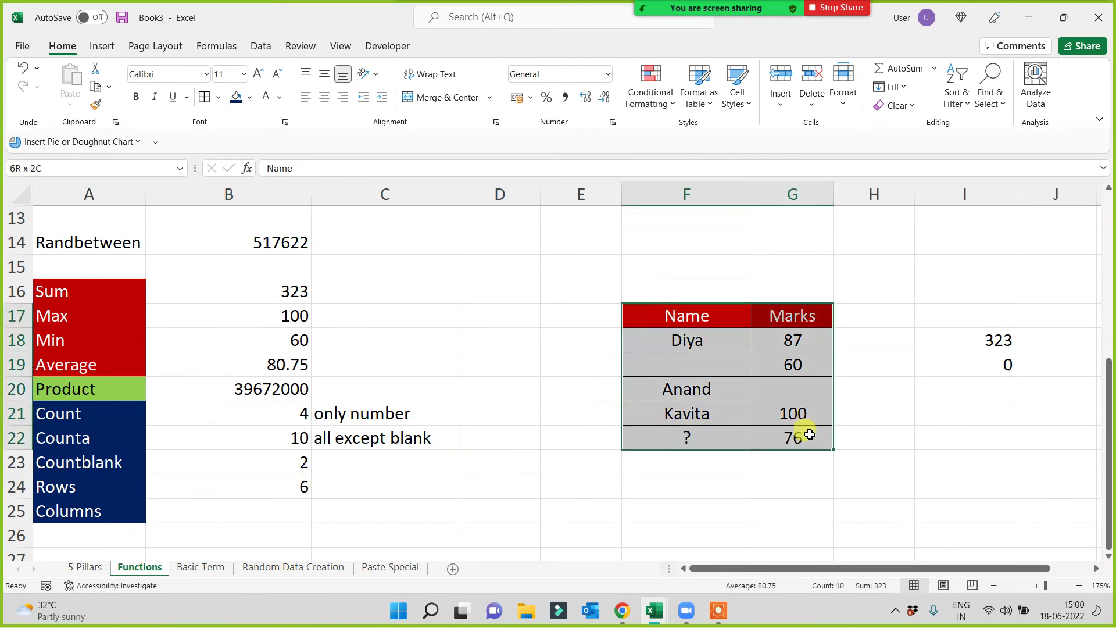
pyautogui.click(720, 339)
pyautogui.click(721, 362)
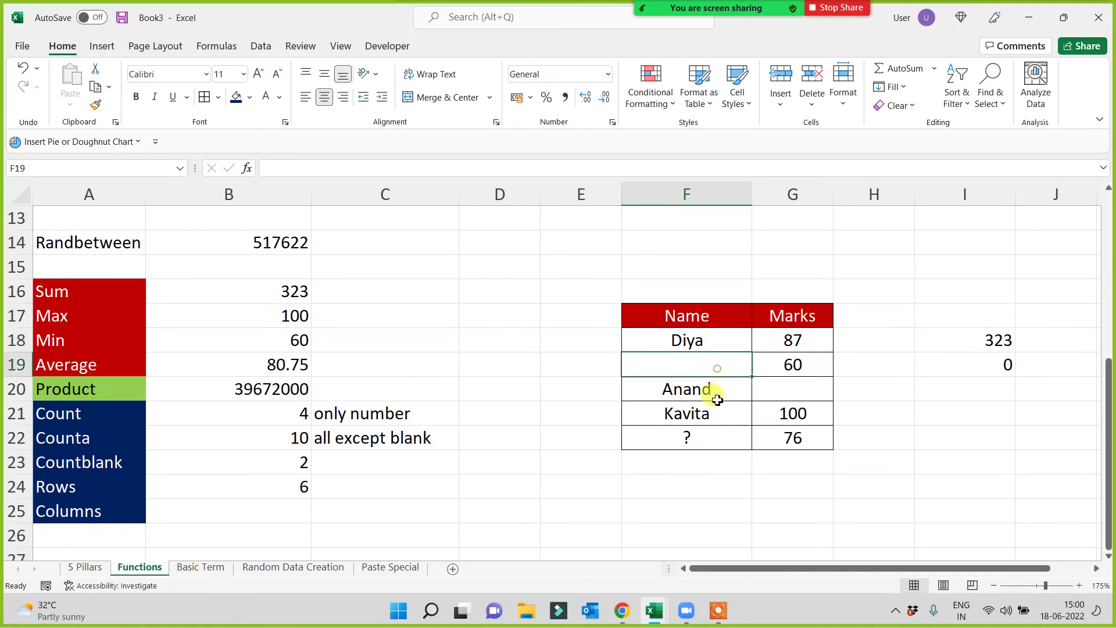
pyautogui.click(710, 390)
pyautogui.click(717, 413)
pyautogui.click(717, 439)
pyautogui.click(282, 480)
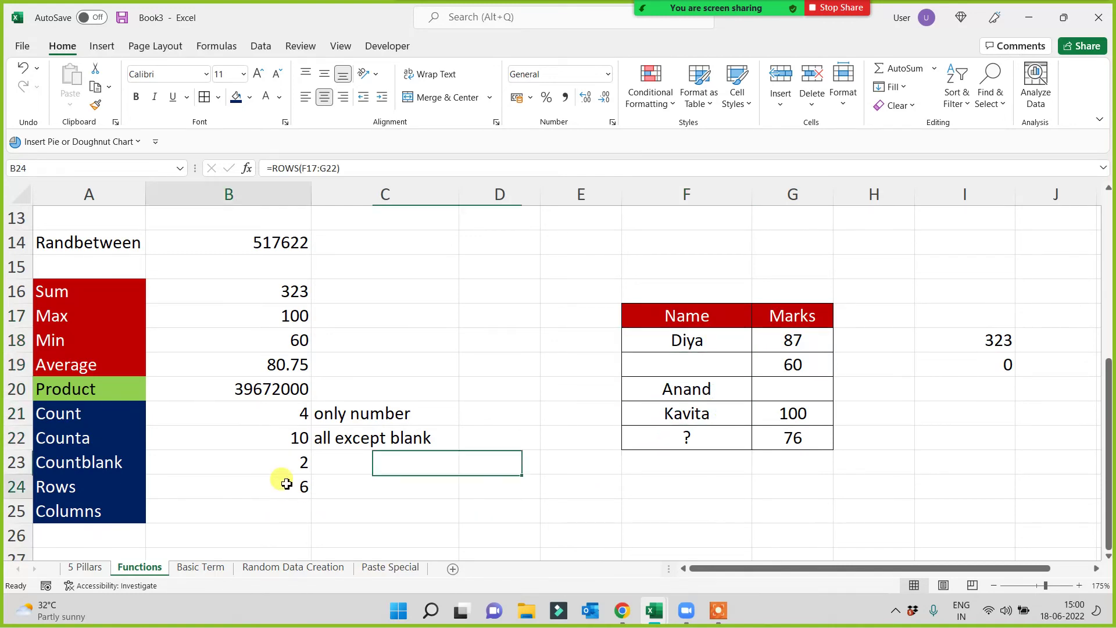
pyautogui.click(287, 503)
# Enter =COLUMNS(F17:G22) in B25, returning 2
pyautogui.write('=')
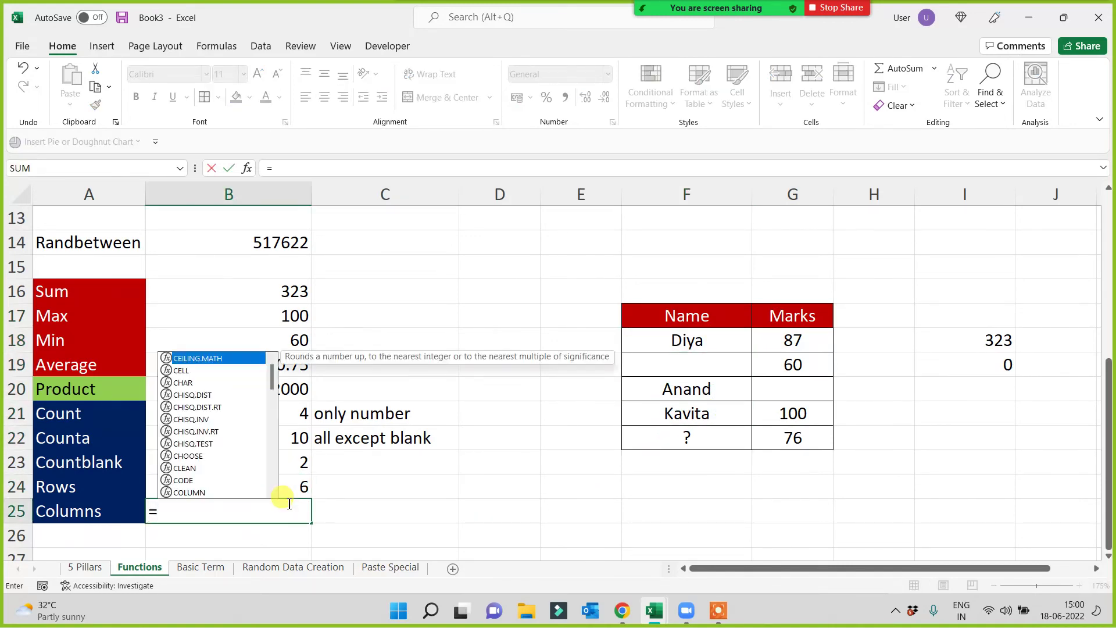
pyautogui.write('columns(')
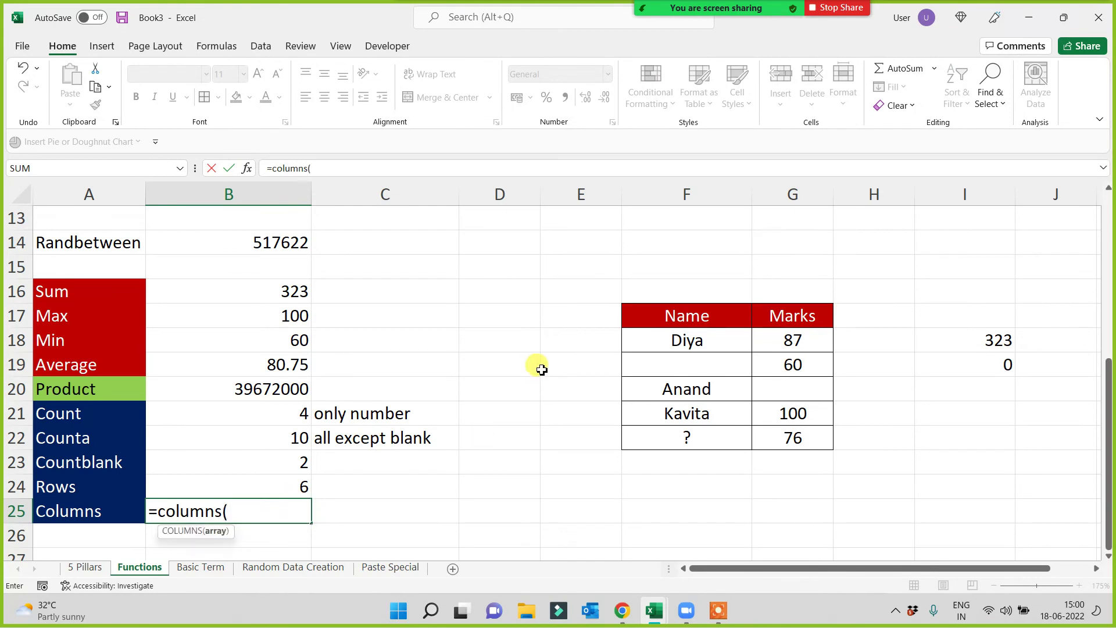
pyautogui.moveTo(672, 315); pyautogui.dragTo(780, 439)
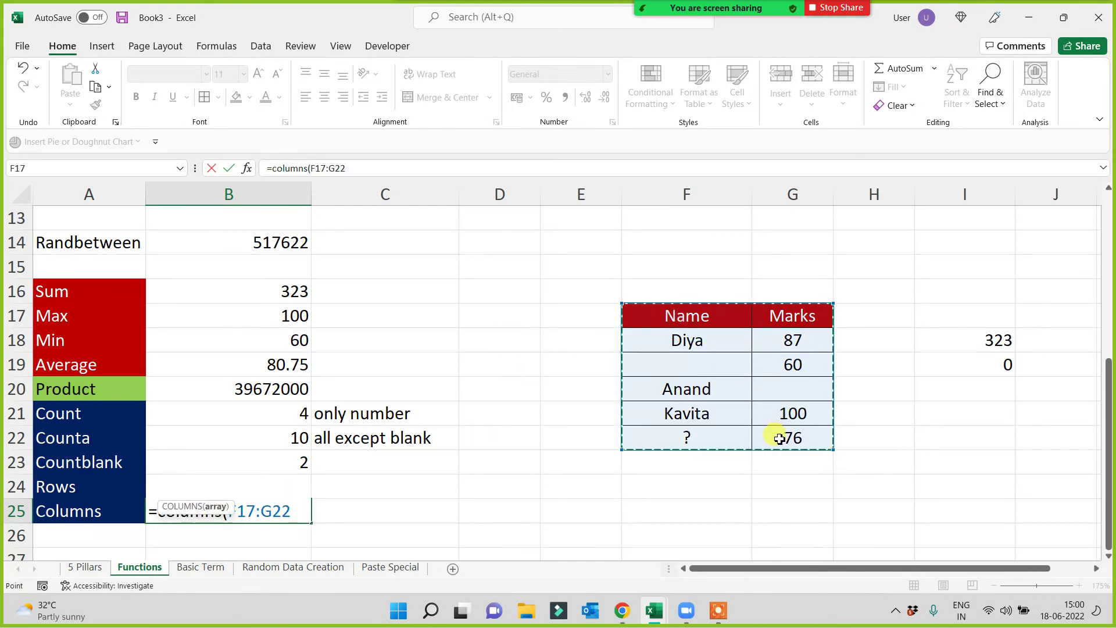
pyautogui.write(')')
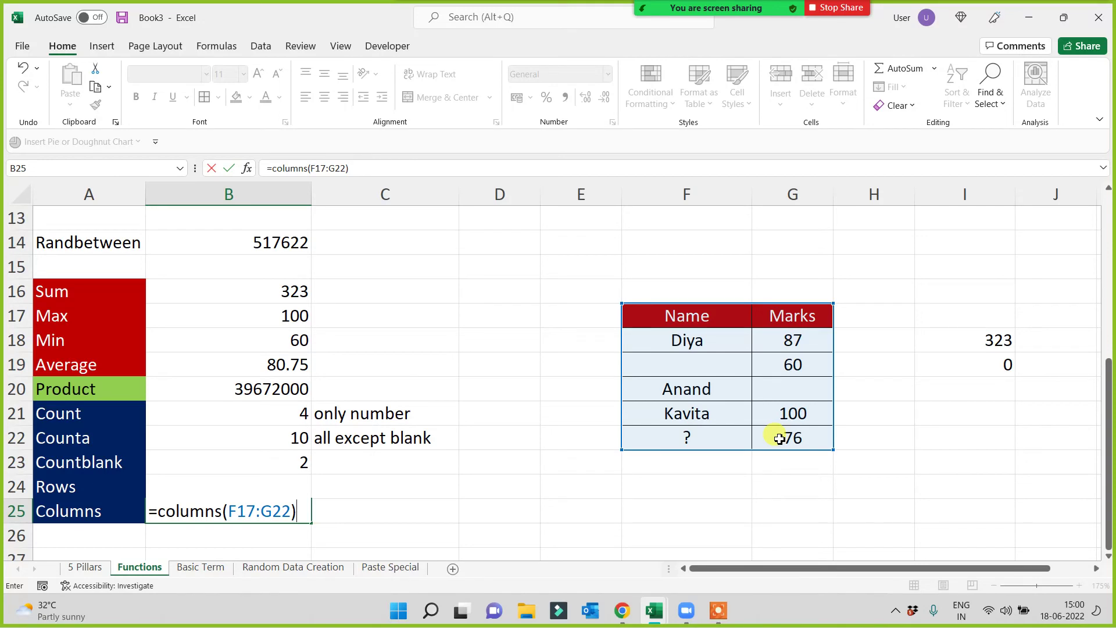
pyautogui.press('Return')
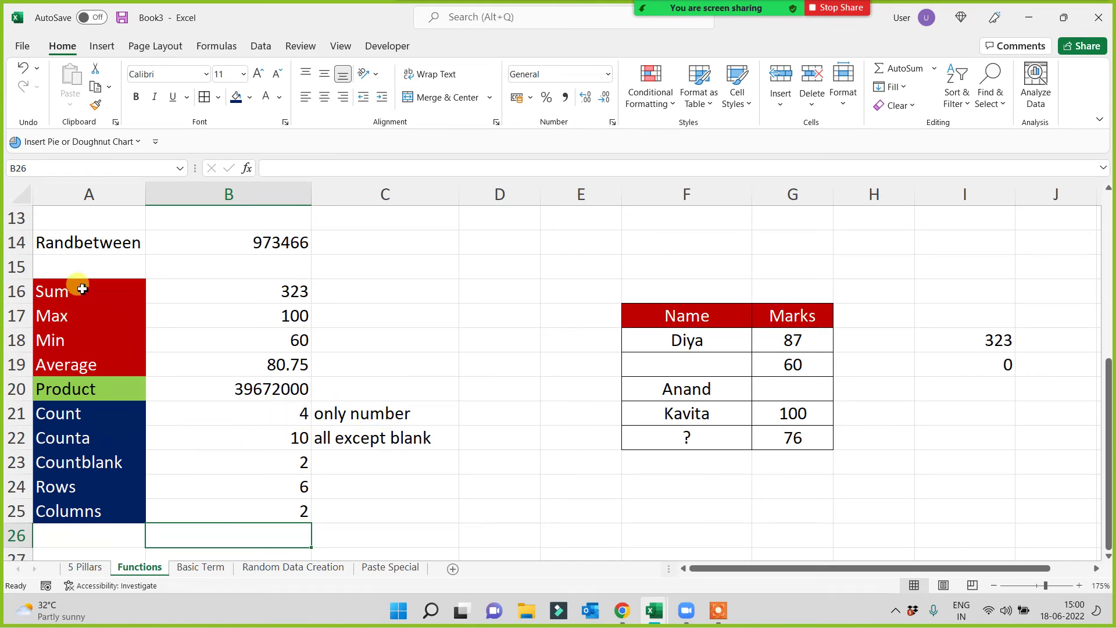
pyautogui.click(93, 194)
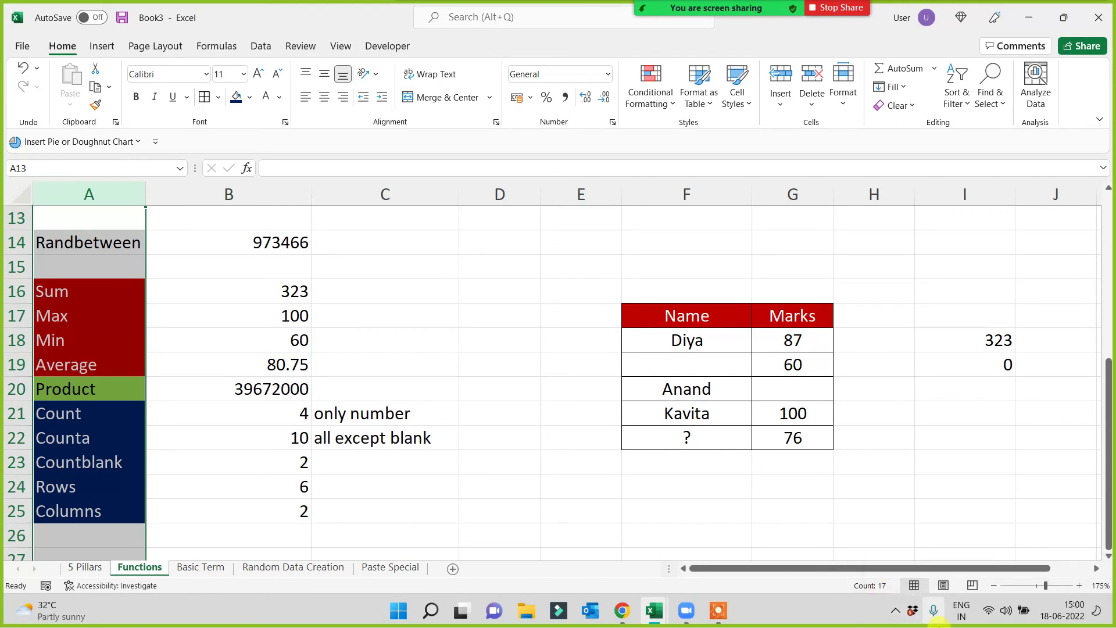
# Type upper, lower and proper into A28:A30, skip a row, and type Len in A32
pyautogui.click(445, 532)
pyautogui.scroll(-2, 360, 523)
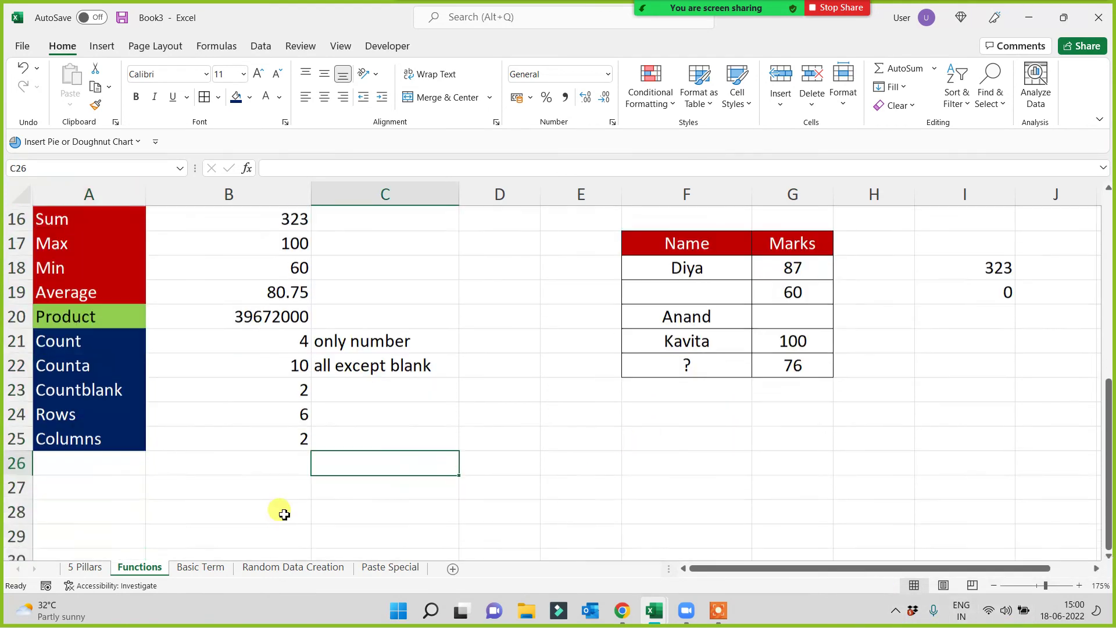
pyautogui.click(119, 434)
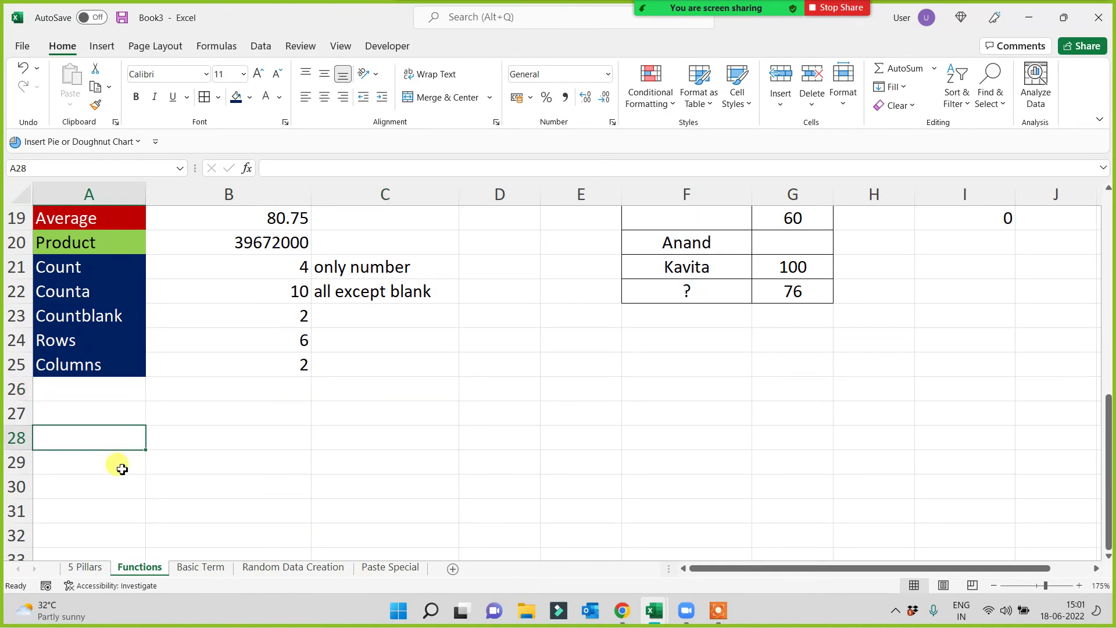
pyautogui.write('uppe')
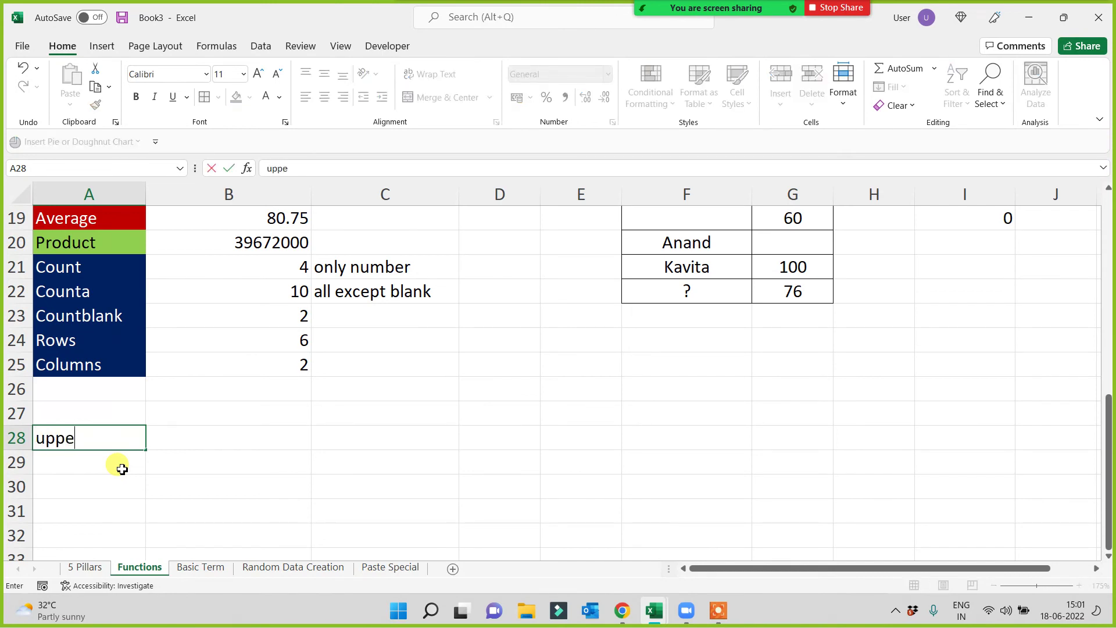
pyautogui.write('r')
pyautogui.press('Return')
pyautogui.write('lower')
pyautogui.press('Return')
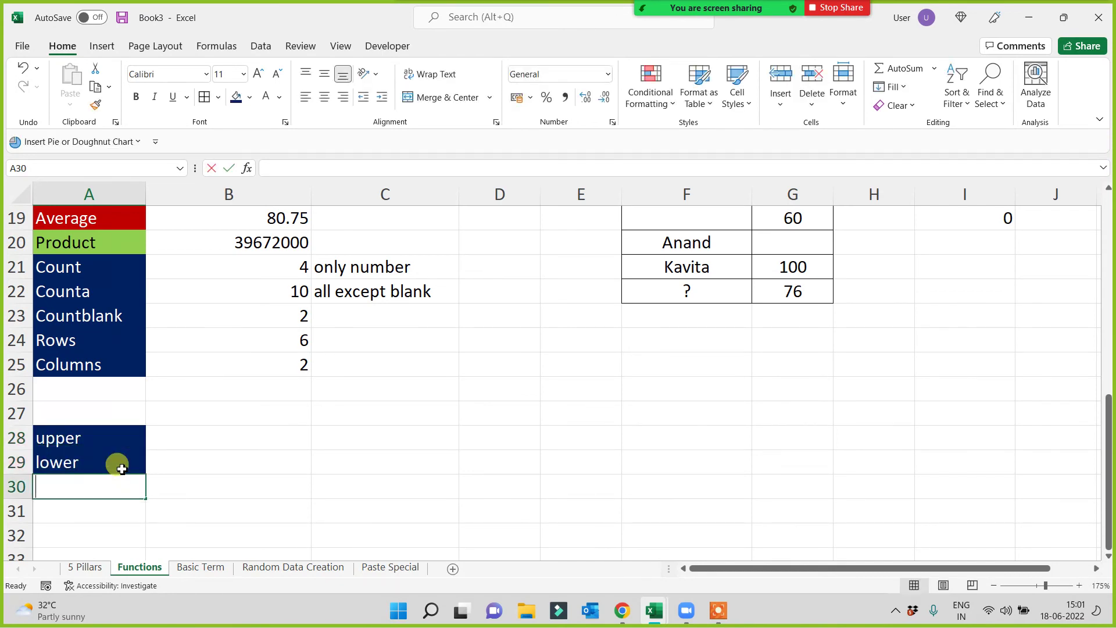
pyautogui.write('proper')
pyautogui.press('Return')
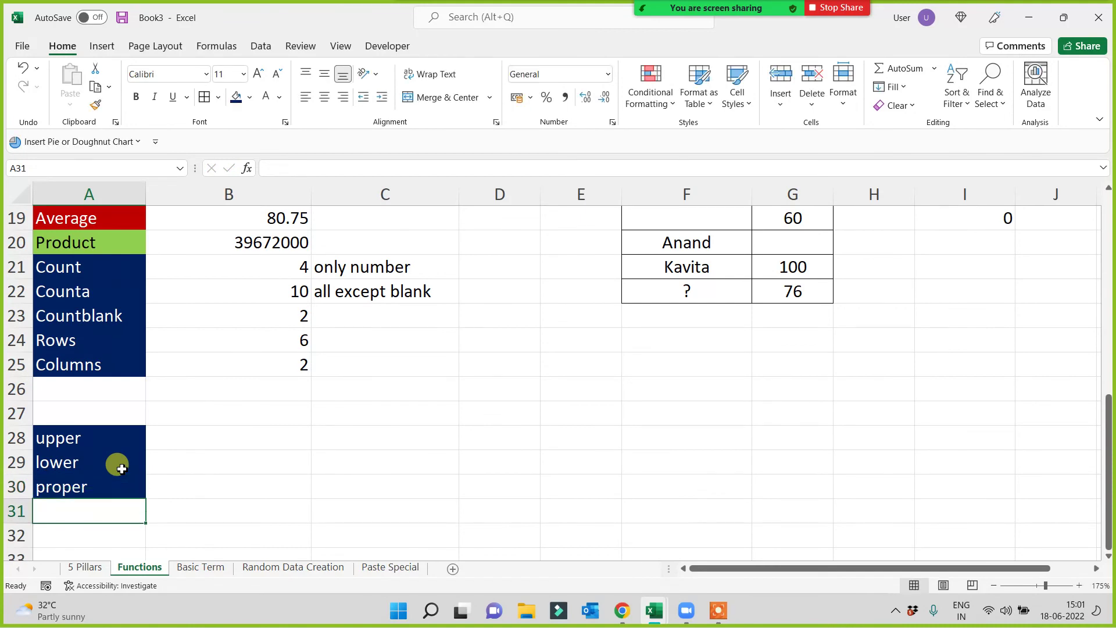
pyautogui.press('Return')
pyautogui.write('Len')
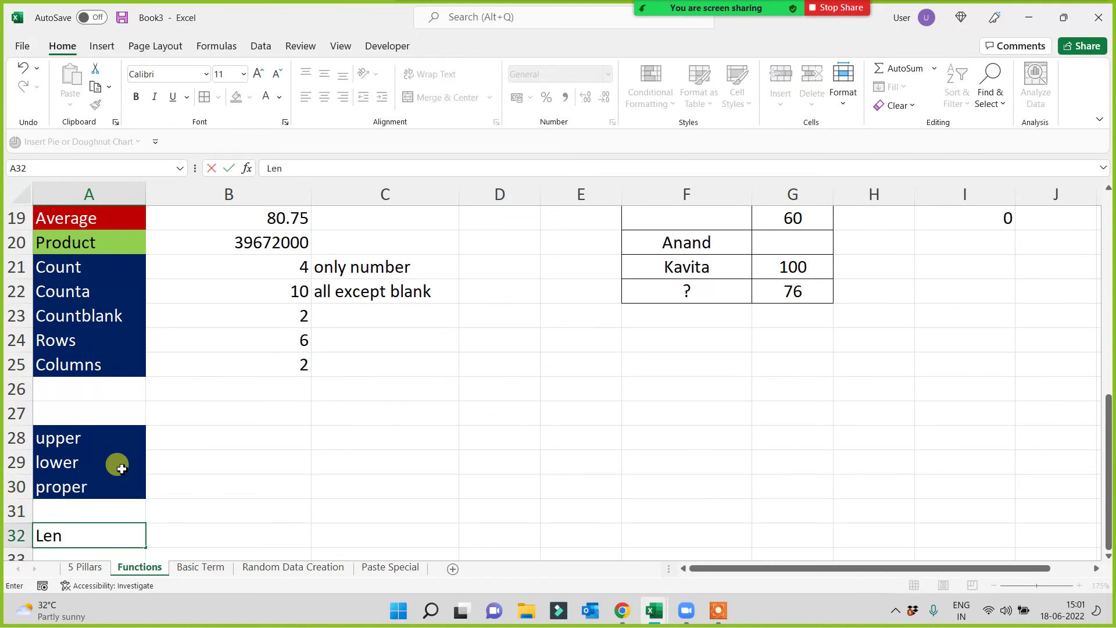
pyautogui.press('Return')
pyautogui.click(688, 391)
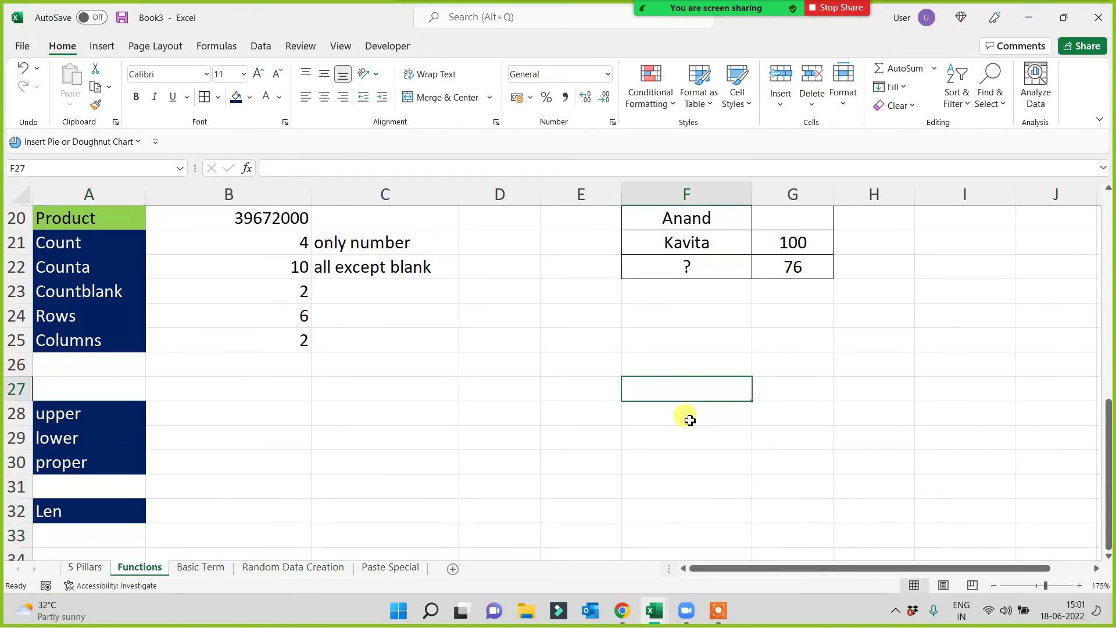
# Type three sample names with titles in jumbled upper/lower case into F27, F28 and F29
pyautogui.write('mR. ')
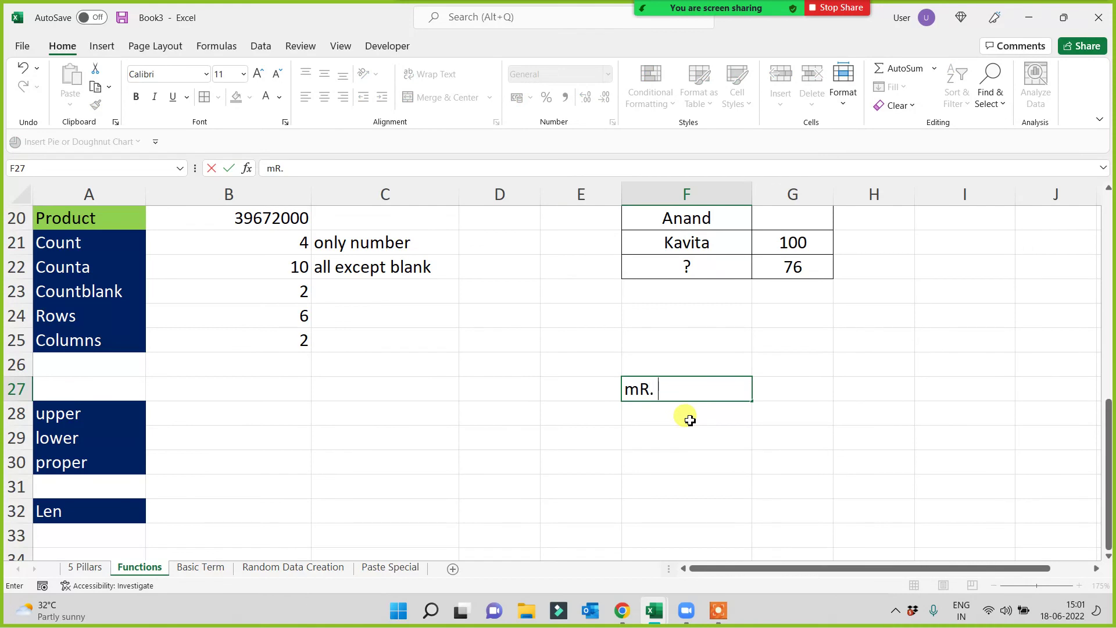
pyautogui.write('anJali')
pyautogui.press('BackSpace')
pyautogui.press('BackSpace')
pyautogui.press('BackSpace')
pyautogui.write('Arma')
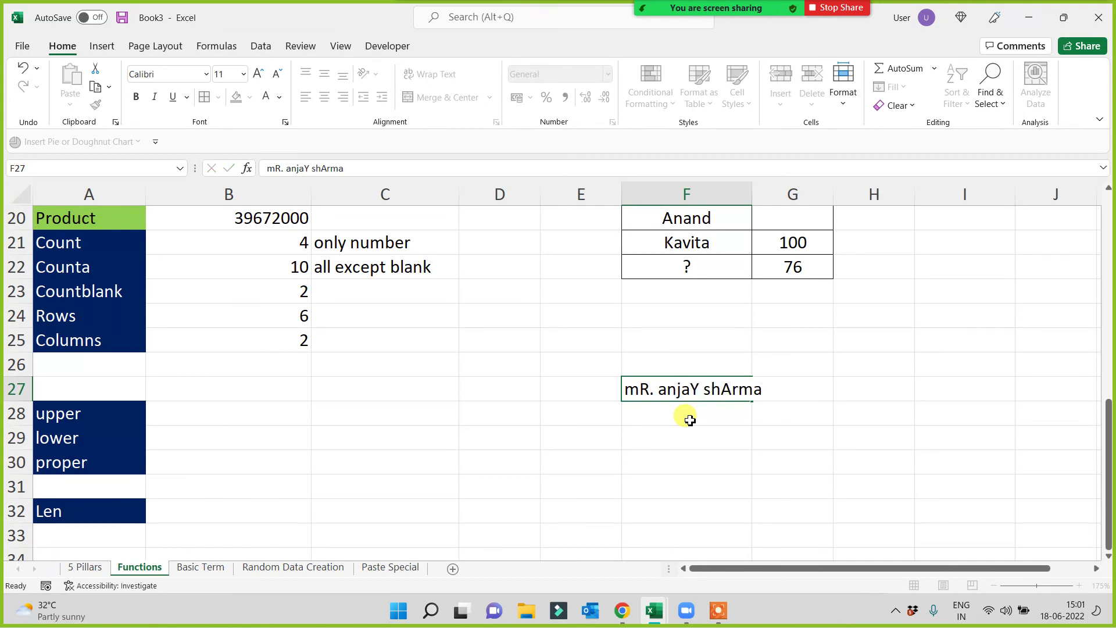
pyautogui.press('Return')
pyautogui.write('ml')
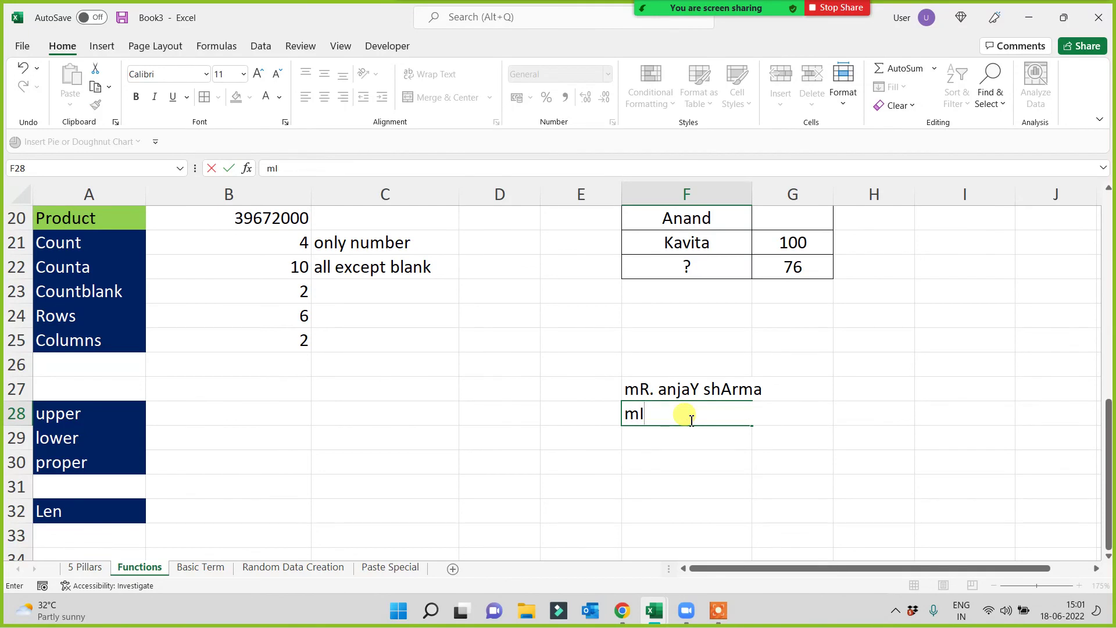
pyautogui.write('SS')
pyautogui.write('DiYa AroR')
pyautogui.write('AroRA')
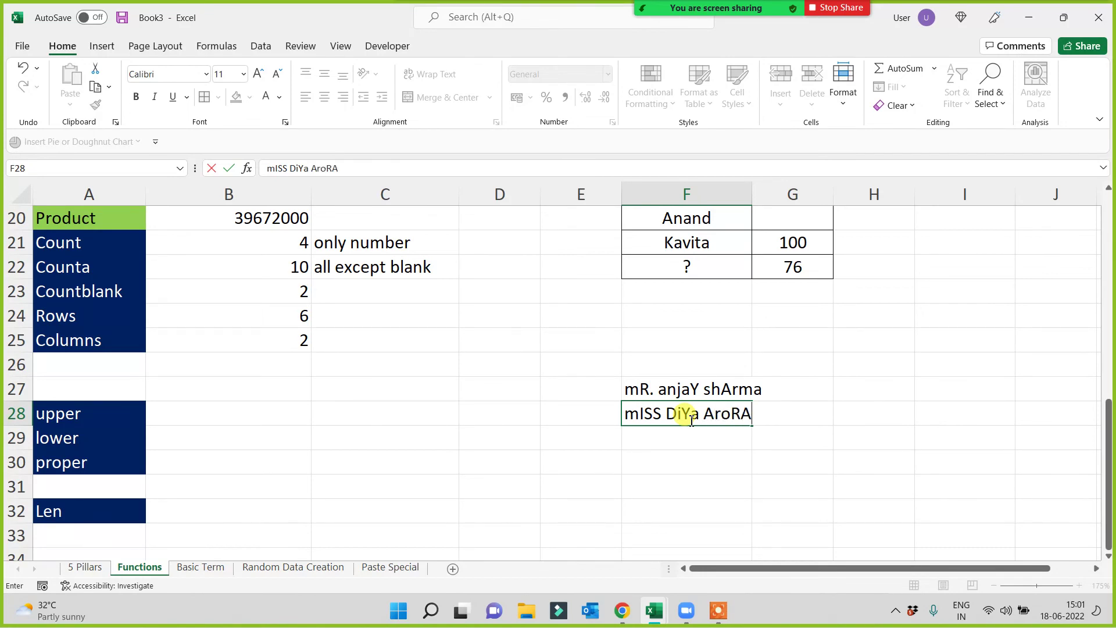
pyautogui.press('Return')
pyautogui.write('D')
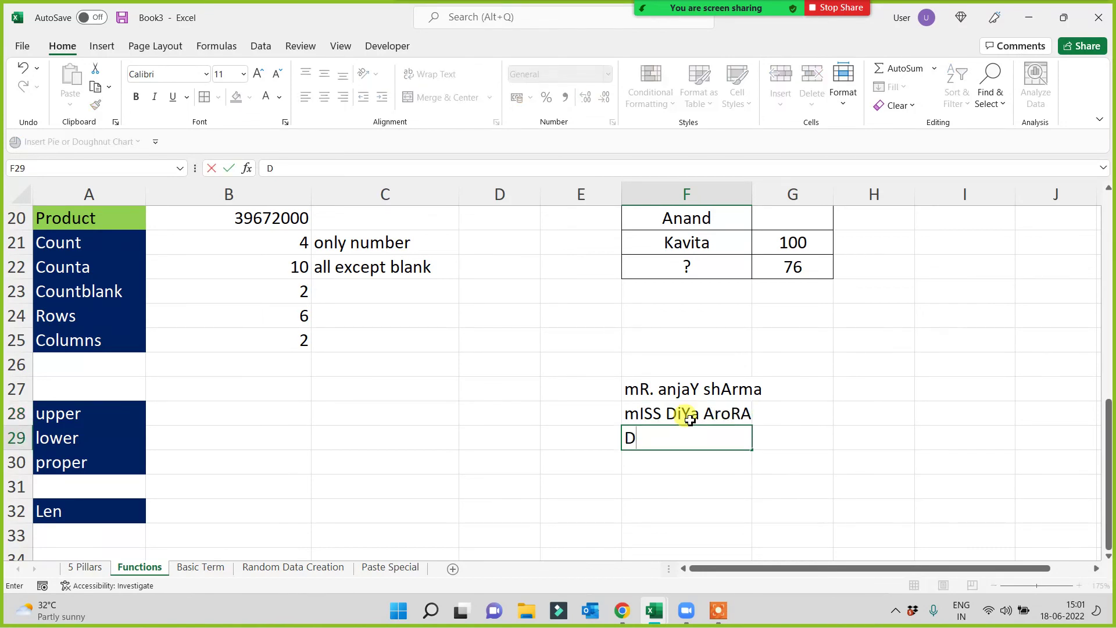
pyautogui.write('Br ')
pyautogui.write('ESH ')
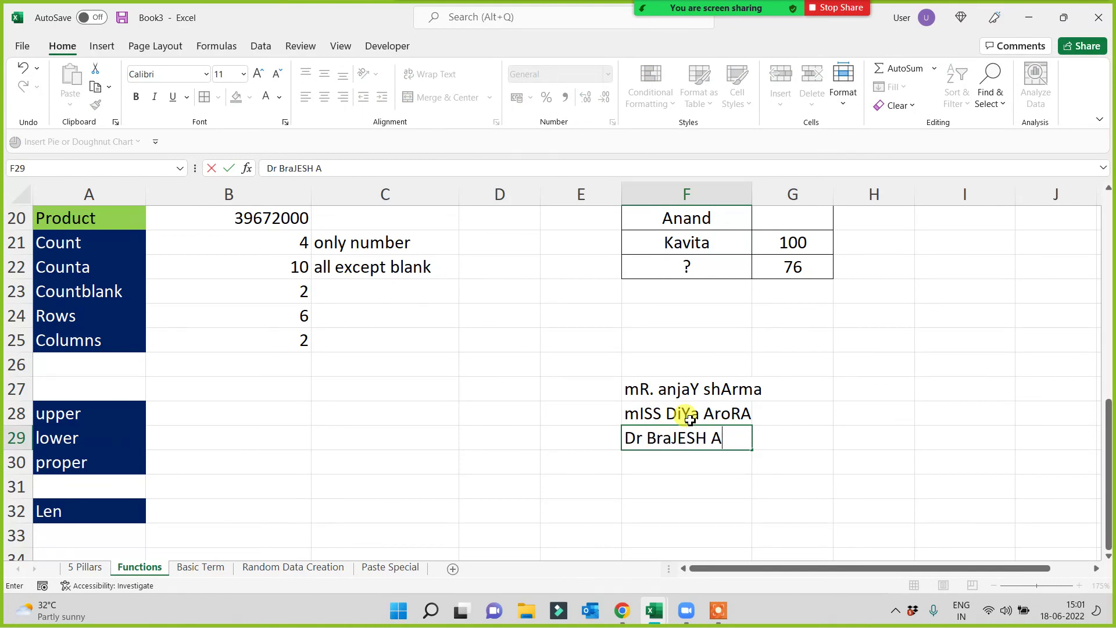
pyautogui.write('and')
pyautogui.press('Return')
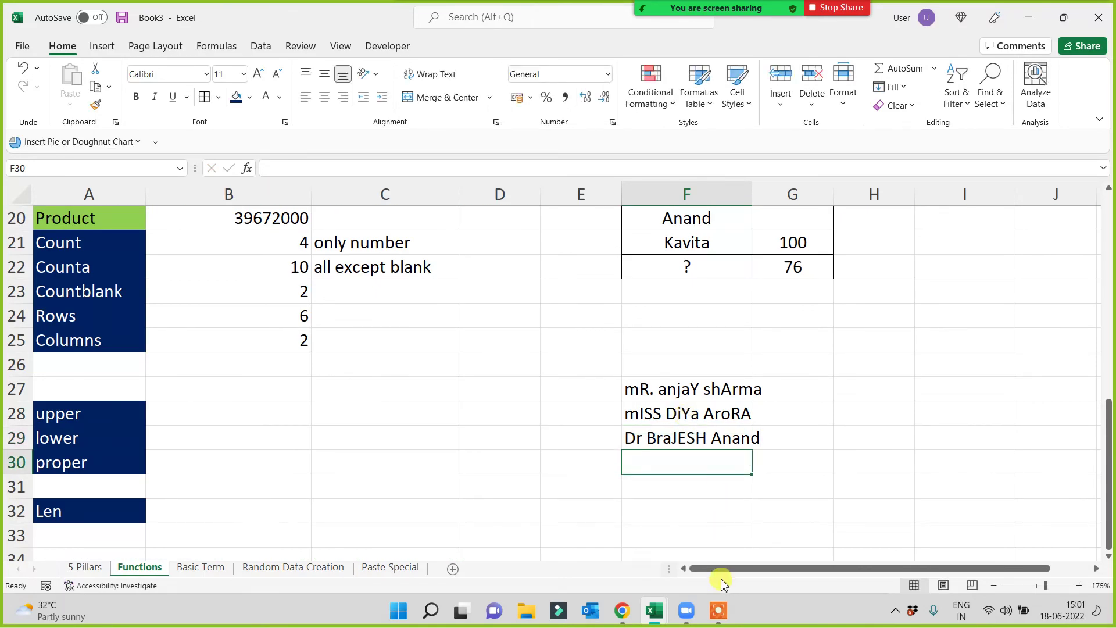
# Enter =UPPER(F27) in B28 and fill it down to B30
pyautogui.click(718, 611)
pyautogui.click(756, 599)
pyautogui.click(757, 601)
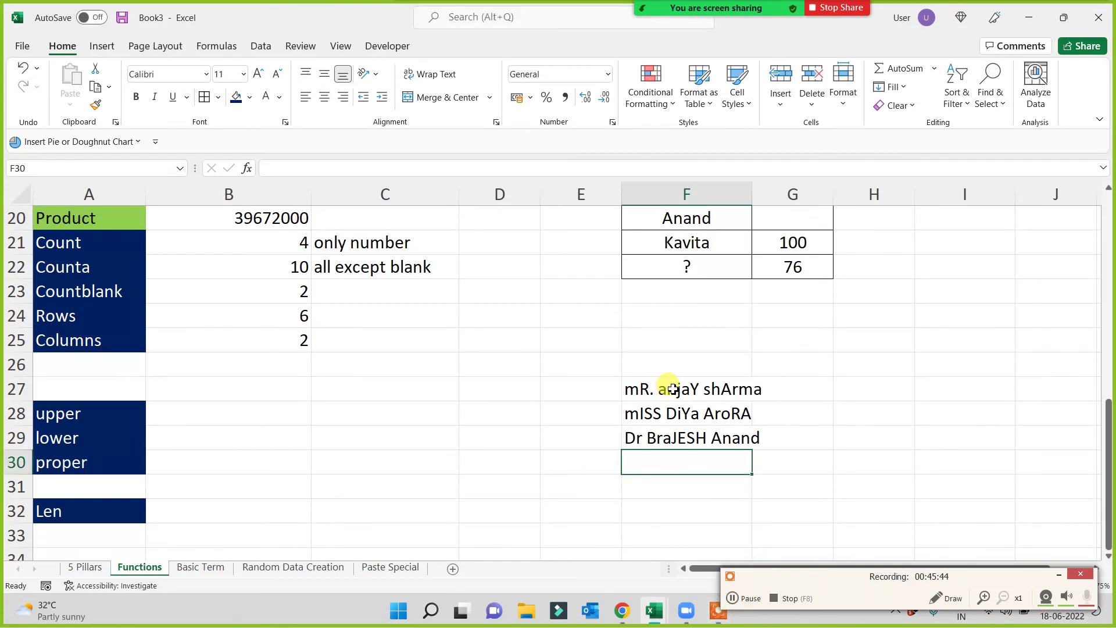
pyautogui.moveTo(669, 390); pyautogui.dragTo(655, 438)
pyautogui.click(513, 512)
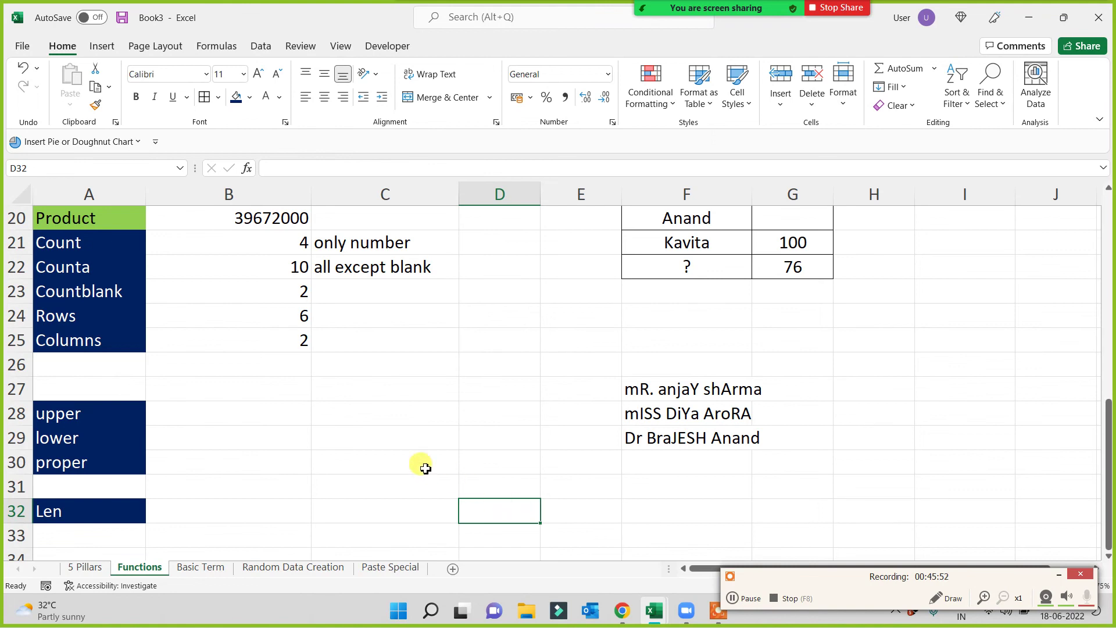
pyautogui.click(255, 406)
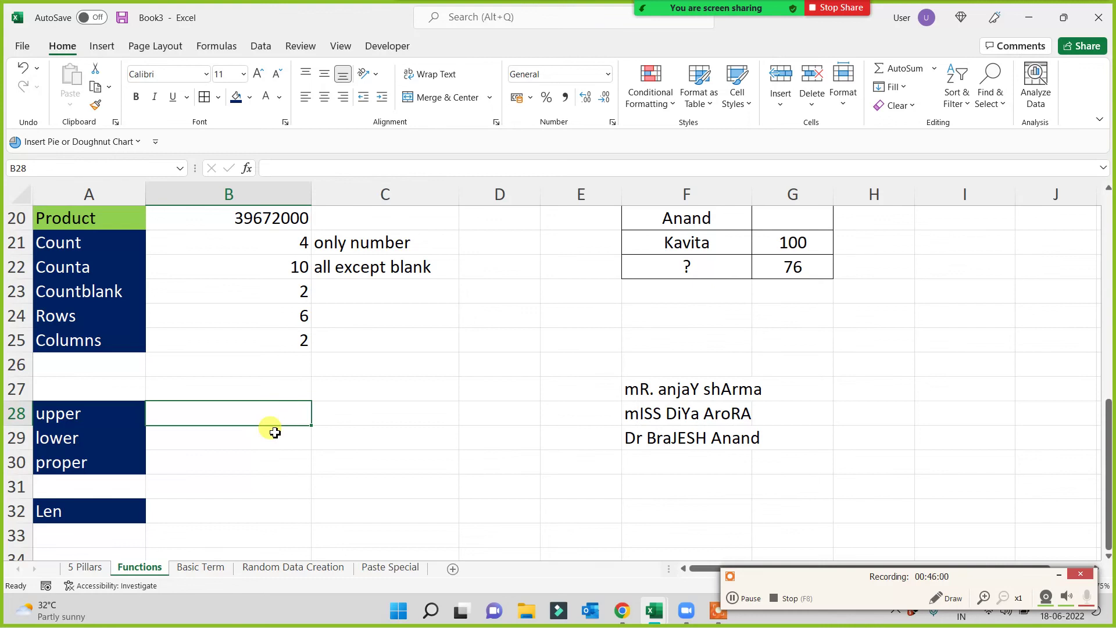
pyautogui.write('=')
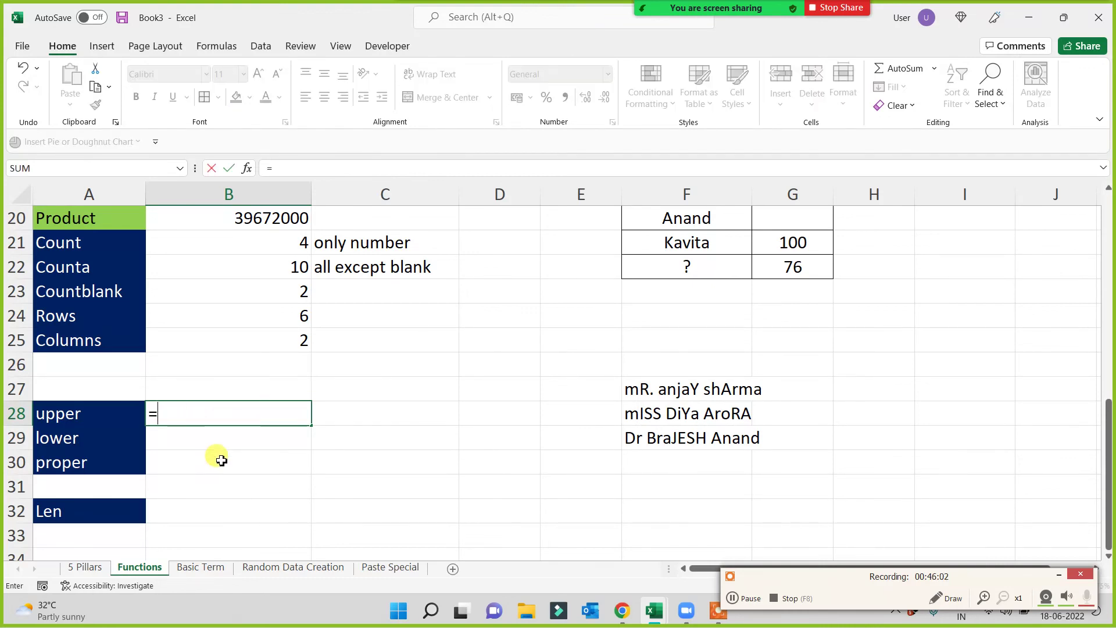
pyautogui.write('upper(')
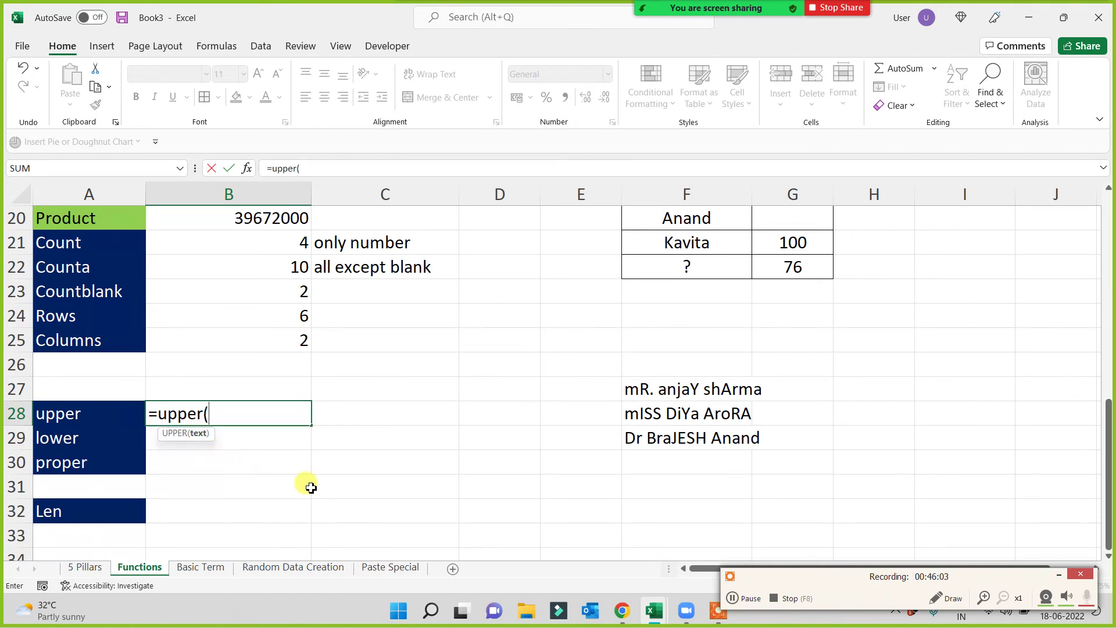
pyautogui.click(657, 391)
pyautogui.press('Return')
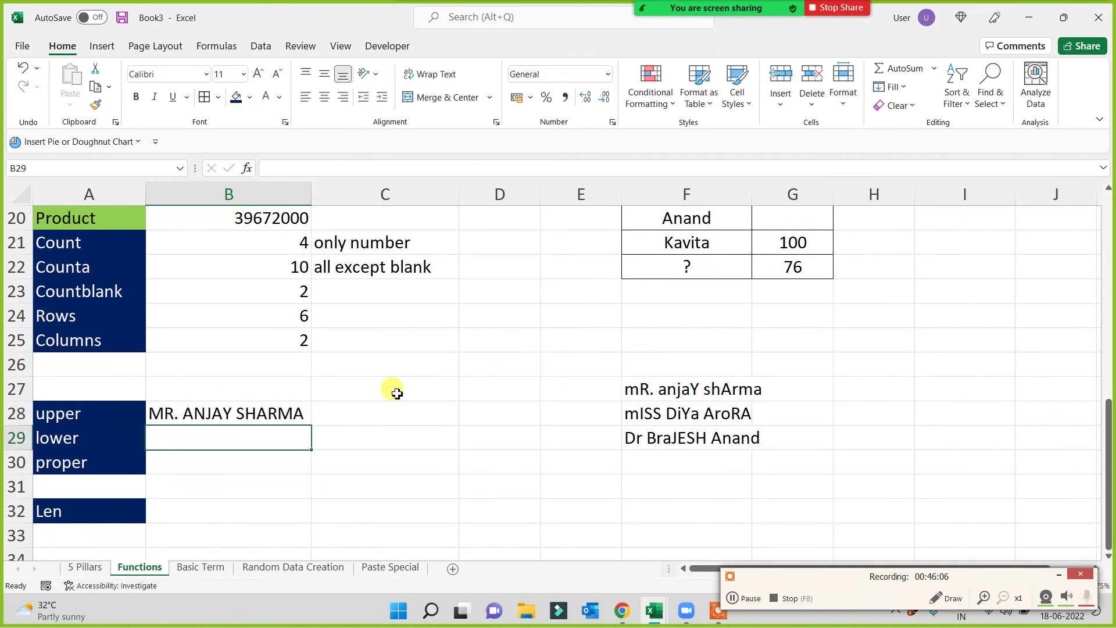
pyautogui.click(303, 420)
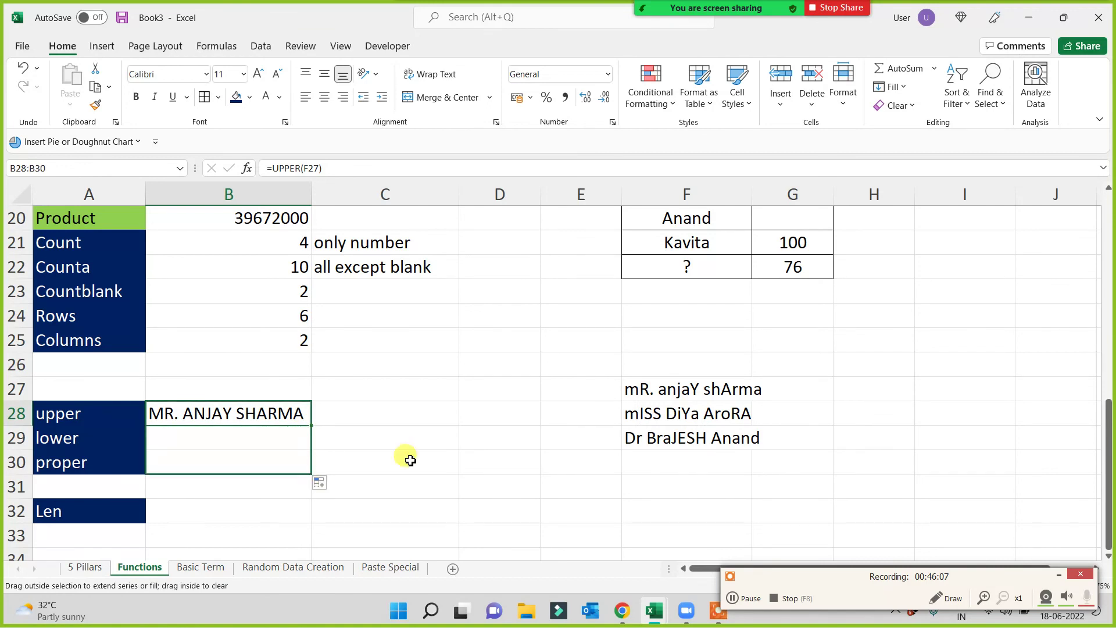
pyautogui.moveTo(311, 449); pyautogui.dragTo(406, 460)
# Enter =LOWER(F27) in C28 and fill it down to C30
pyautogui.click(375, 414)
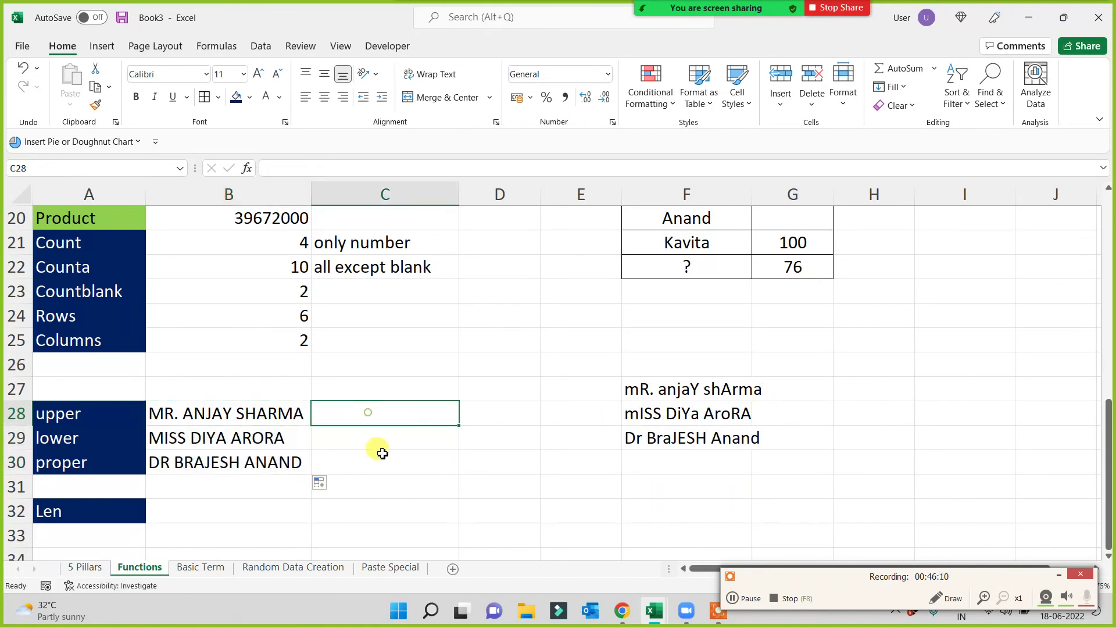
pyautogui.write('=l')
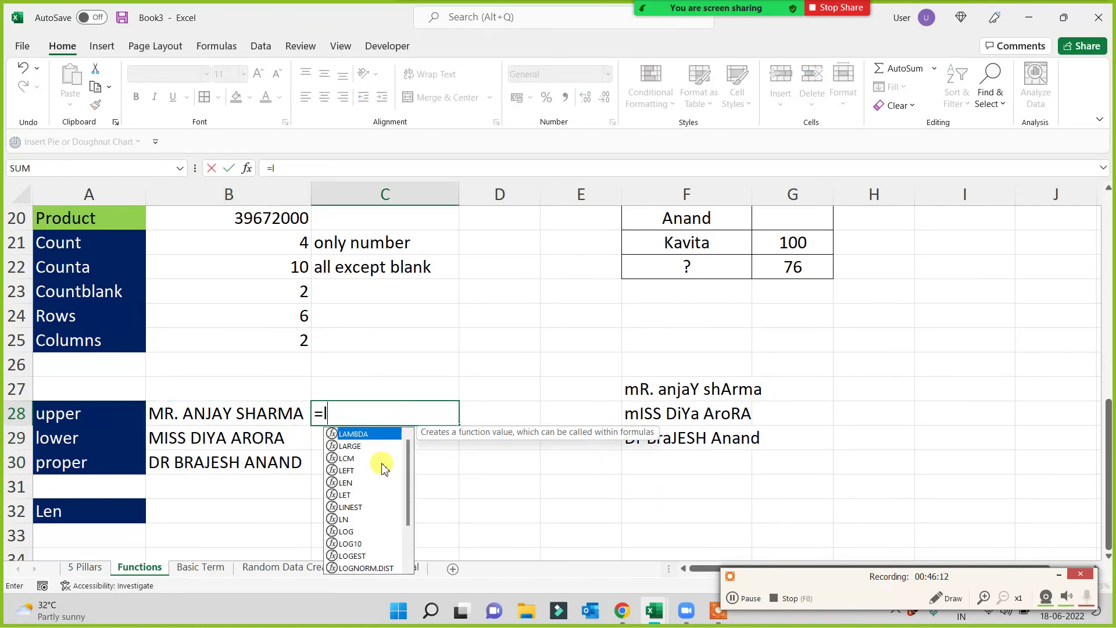
pyautogui.write('ower(')
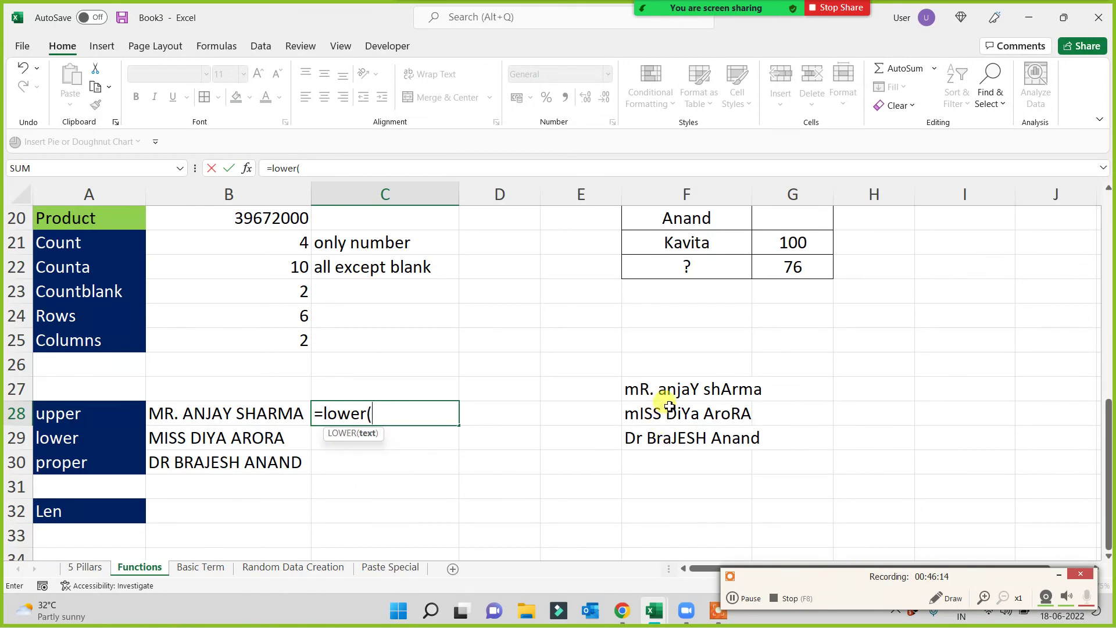
pyautogui.click(671, 399)
pyautogui.press('Return')
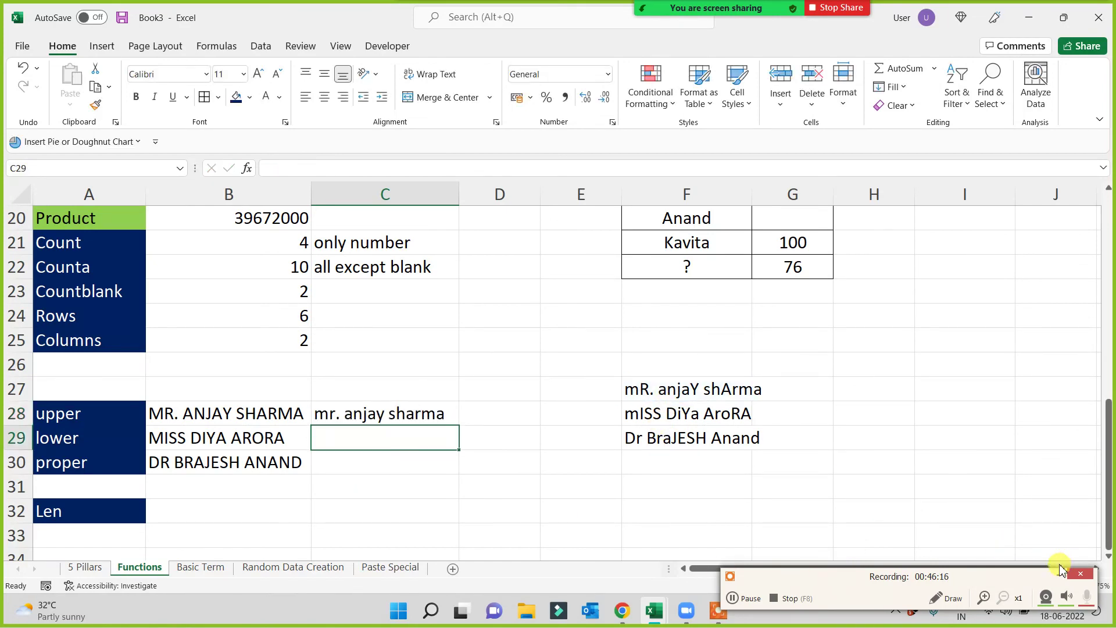
pyautogui.click(430, 418)
pyautogui.moveTo(458, 425); pyautogui.dragTo(543, 471)
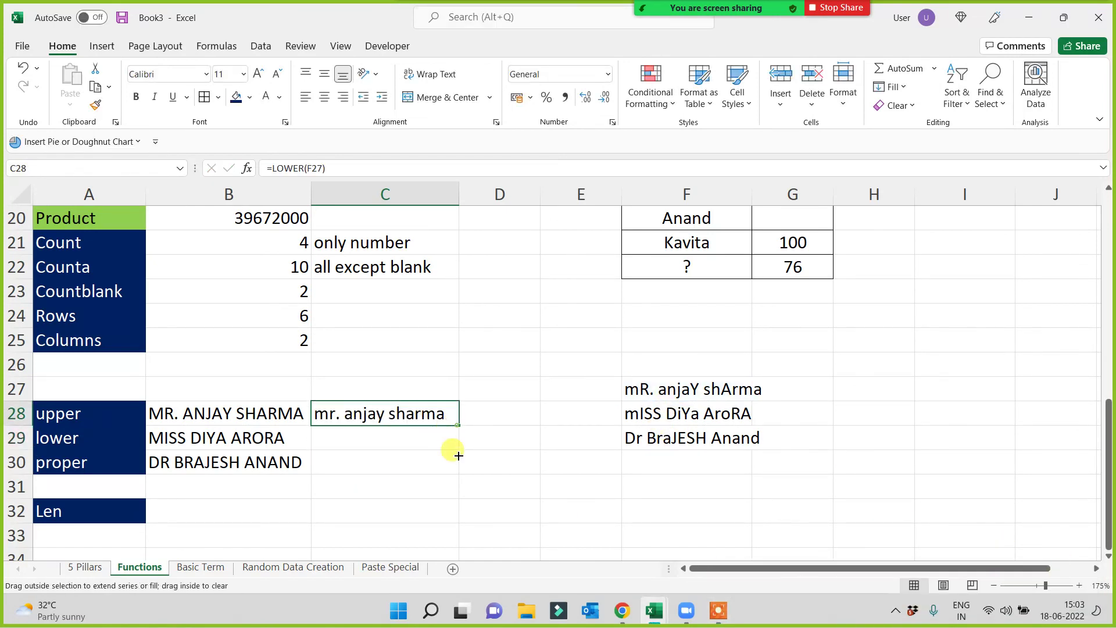
pyautogui.click(485, 400)
pyautogui.click(498, 437)
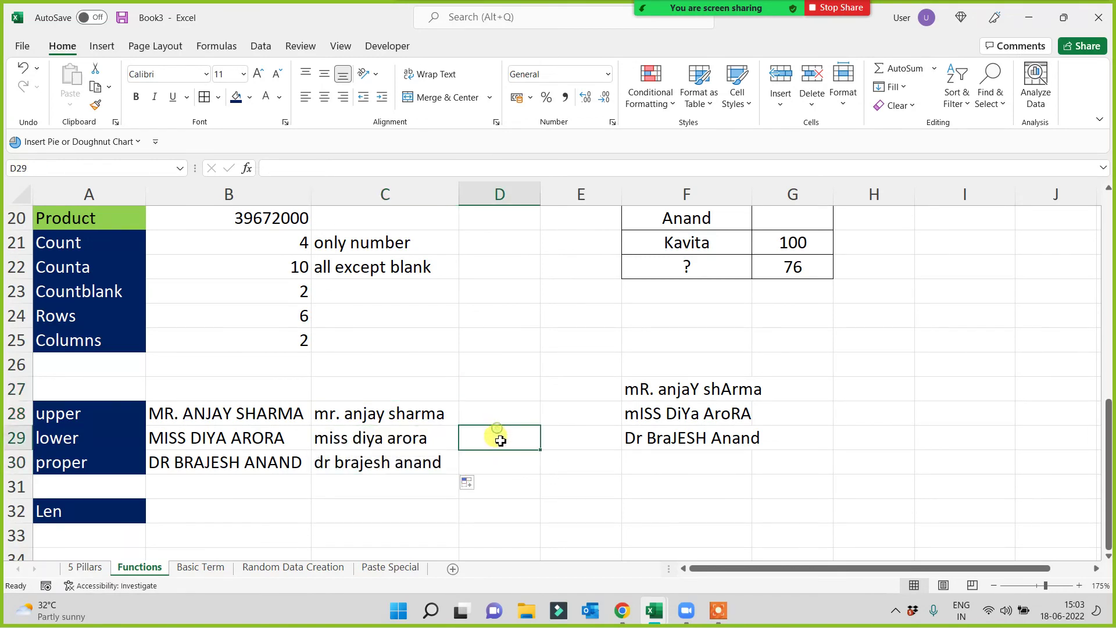
pyautogui.click(494, 418)
pyautogui.write('=')
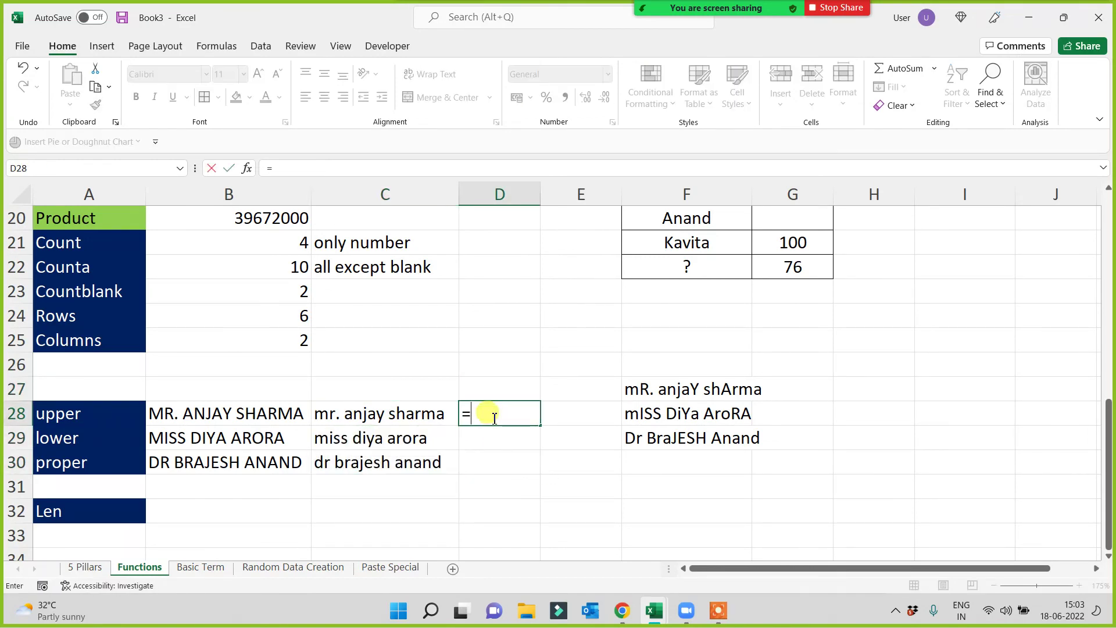
pyautogui.write('proper')
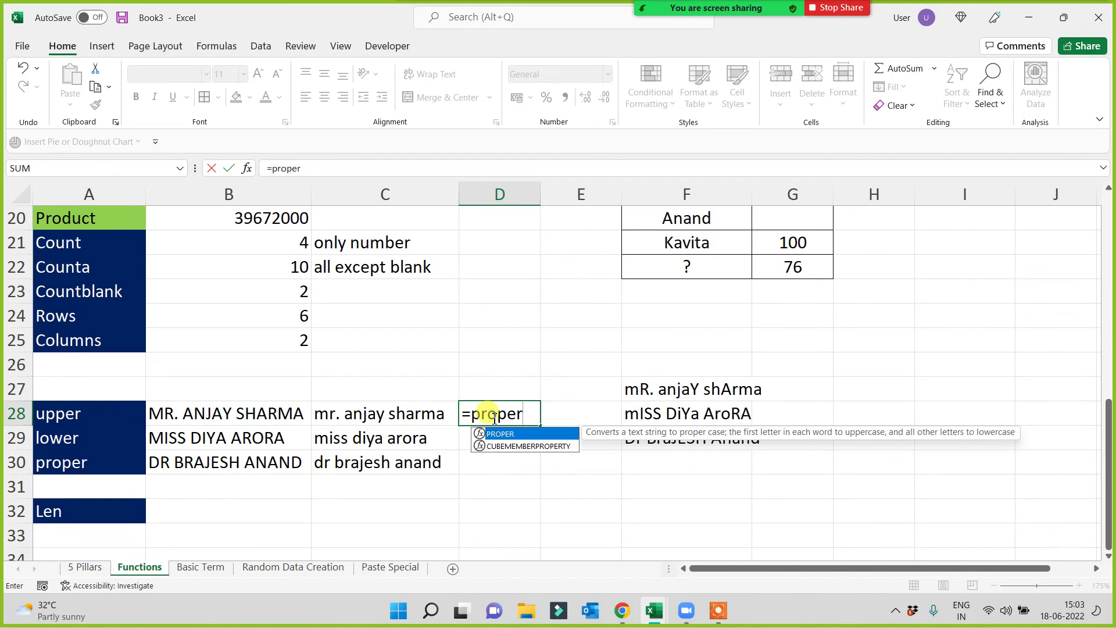
pyautogui.write('(')
pyautogui.click(643, 395)
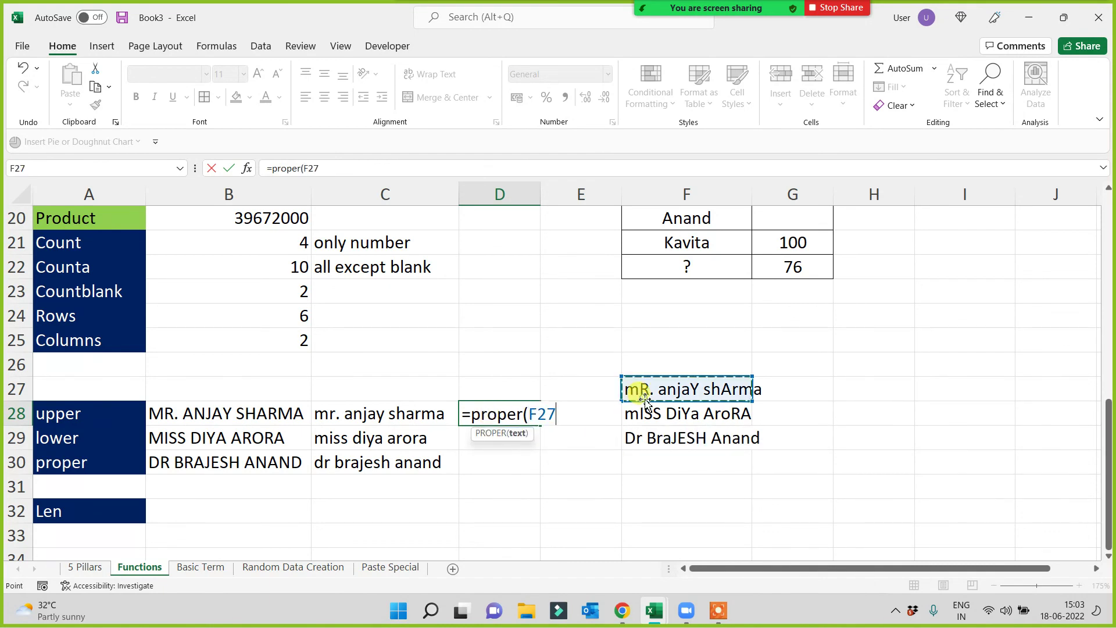
pyautogui.press('Return')
pyautogui.click(505, 413)
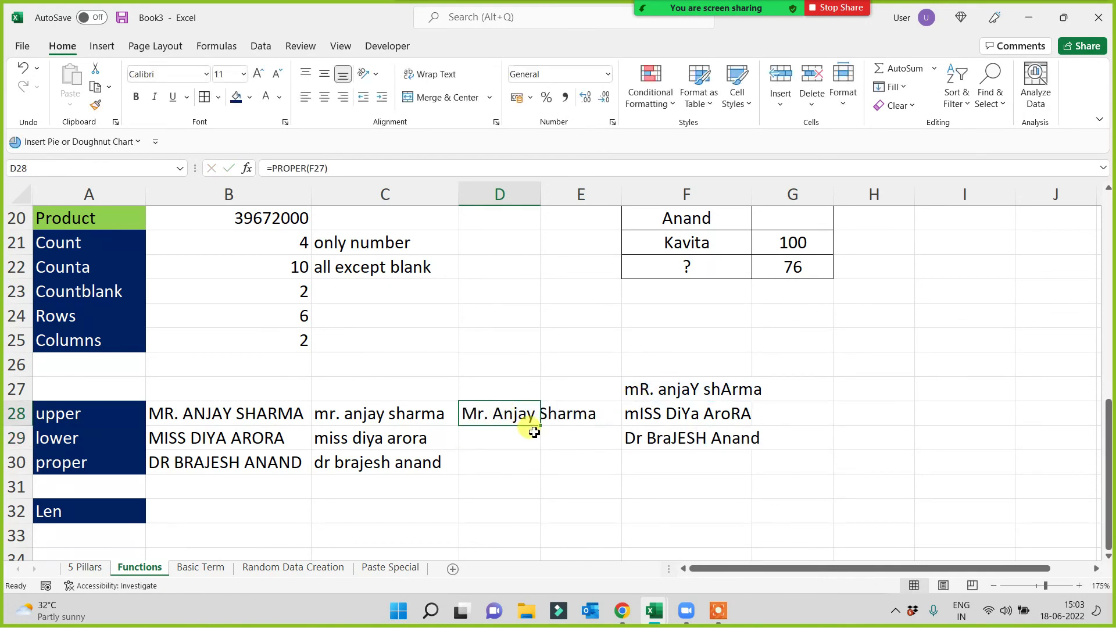
pyautogui.moveTo(542, 428); pyautogui.dragTo(538, 472)
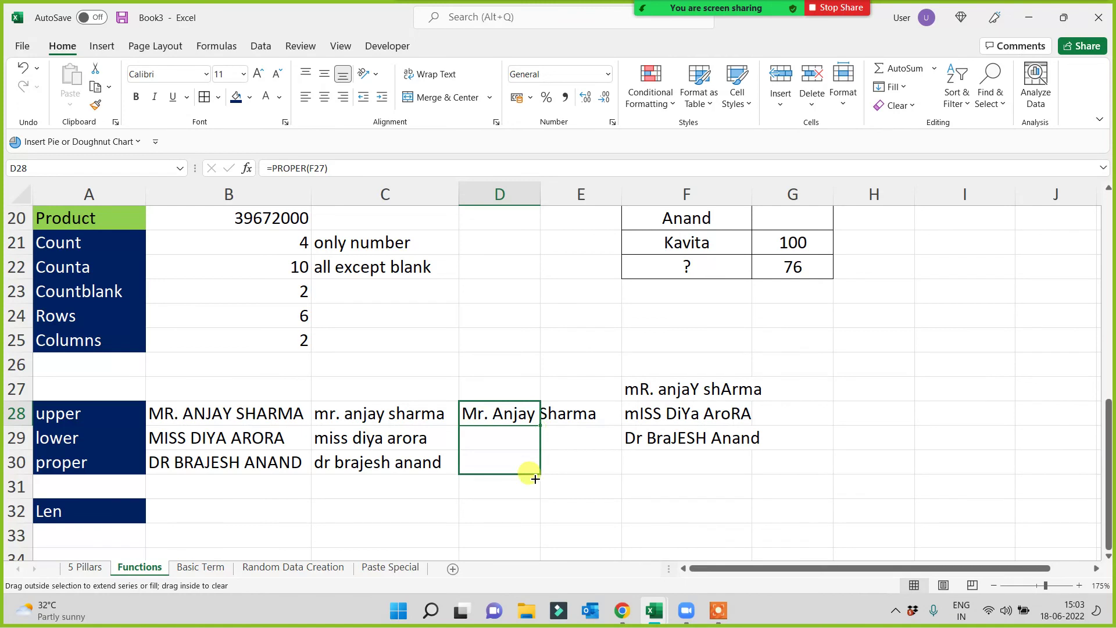
pyautogui.doubleClick(539, 201)
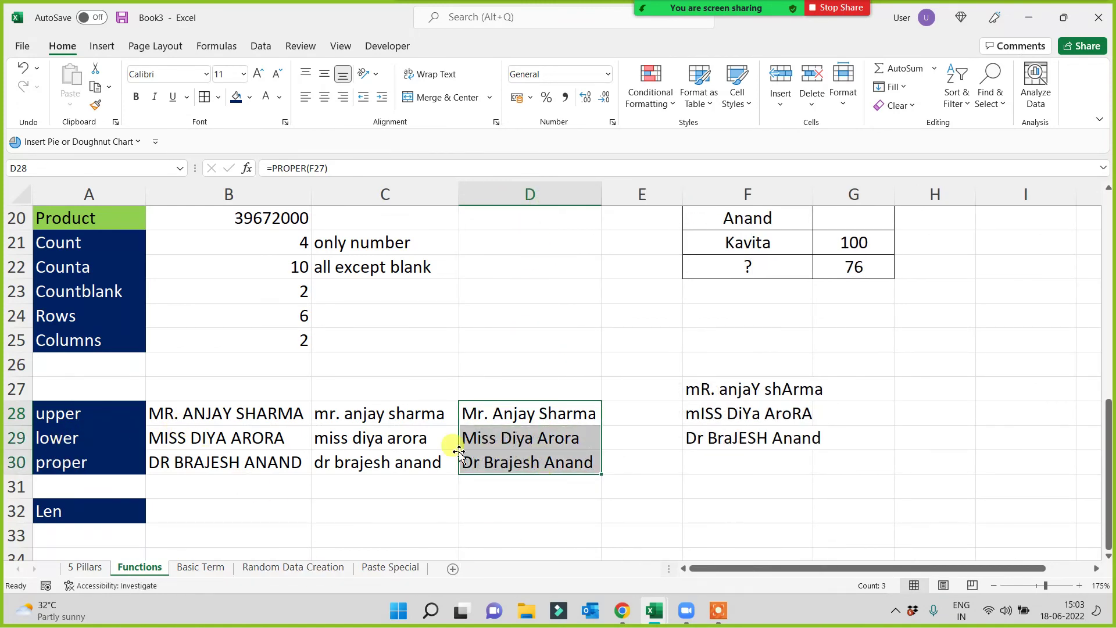
pyautogui.moveTo(244, 413); pyautogui.dragTo(235, 462)
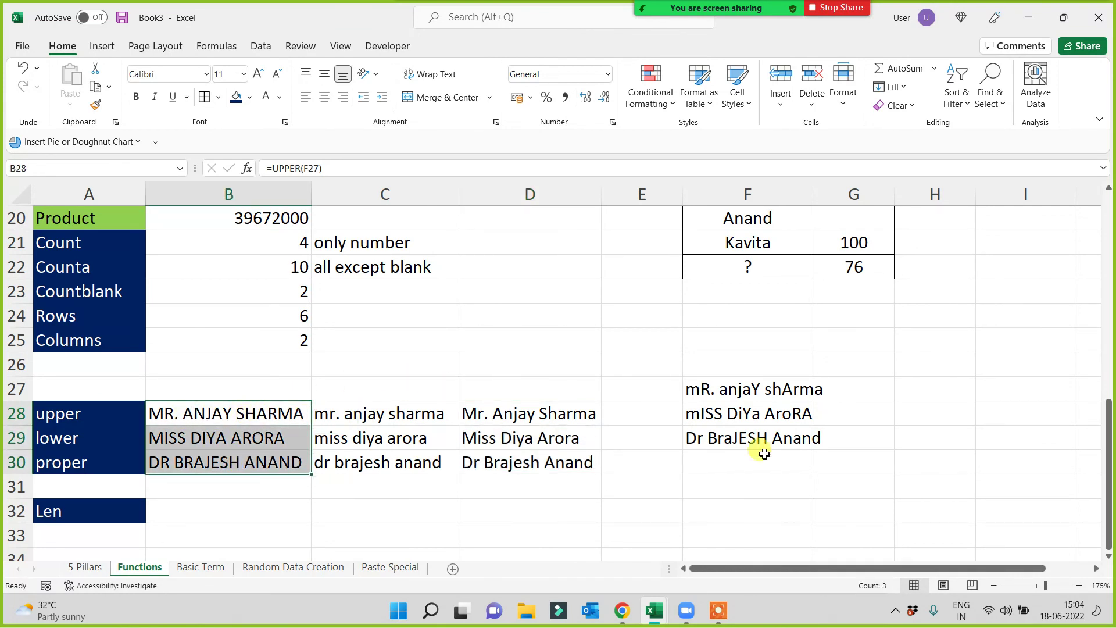
pyautogui.moveTo(385, 415); pyautogui.dragTo(379, 468)
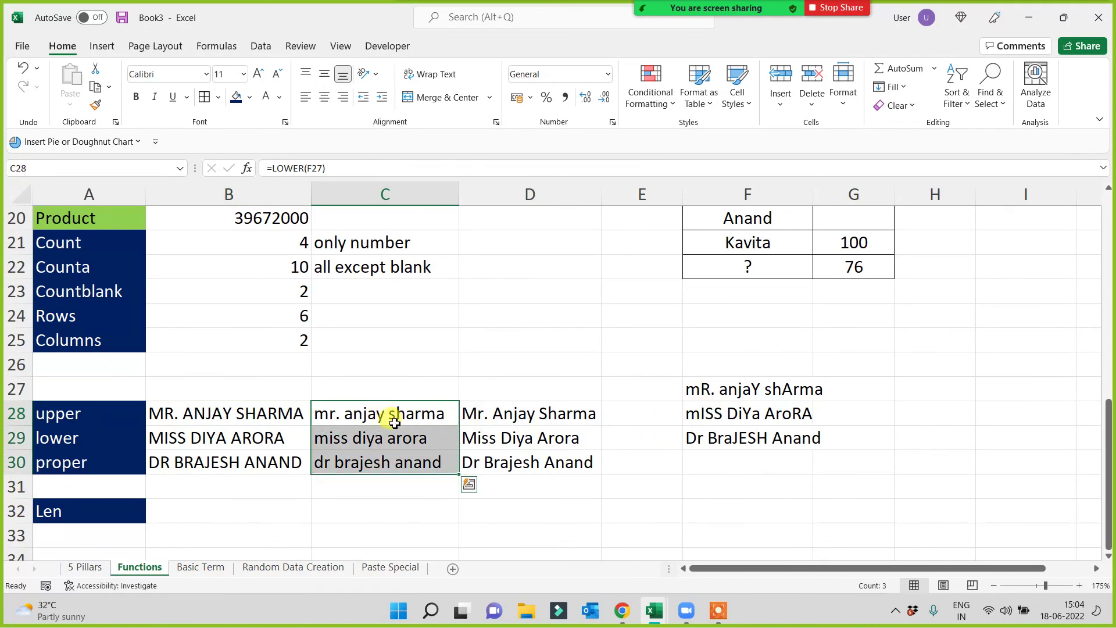
pyautogui.moveTo(521, 414); pyautogui.dragTo(523, 465)
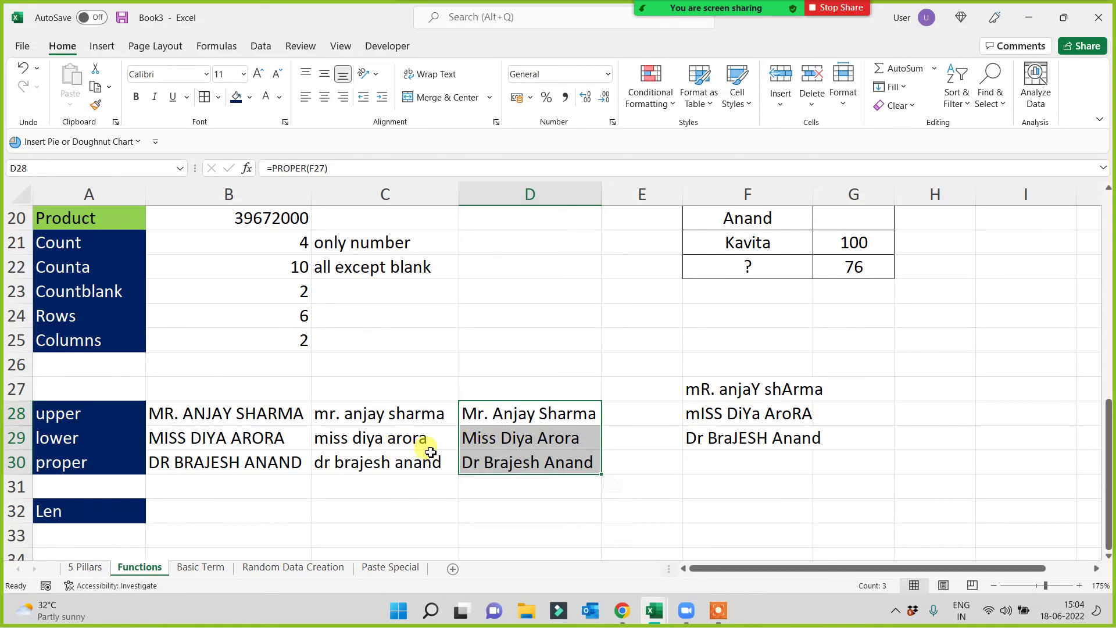
# Copy the labels in A28:A30 and paste them transposed into B27:D27
pyautogui.moveTo(51, 416); pyautogui.dragTo(56, 471)
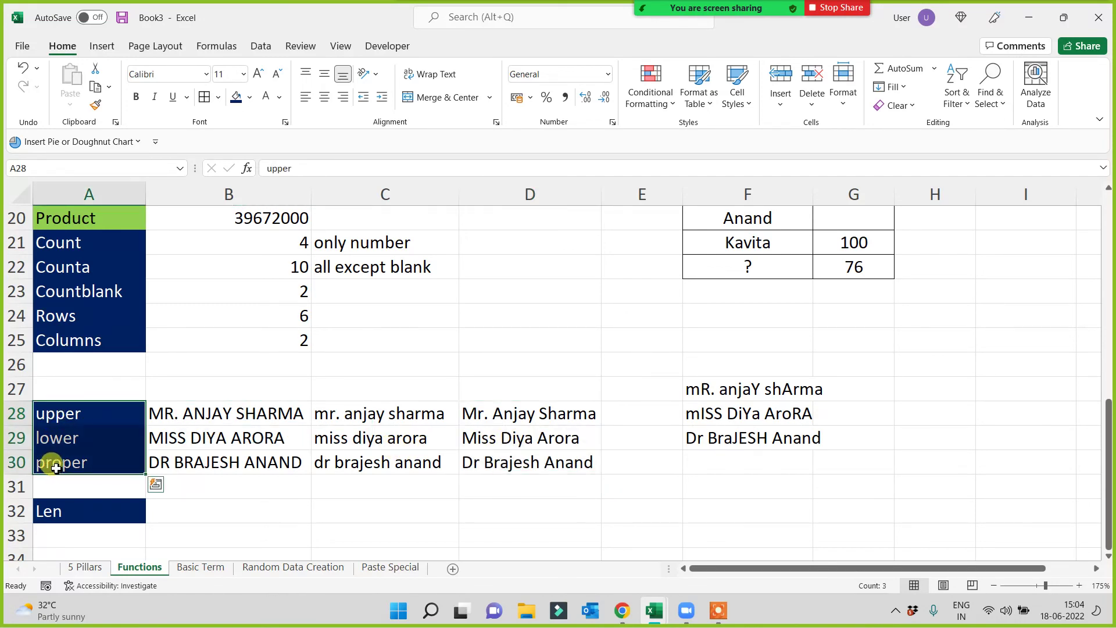
pyautogui.hotkey('ctrl', 'c')
pyautogui.click(243, 399)
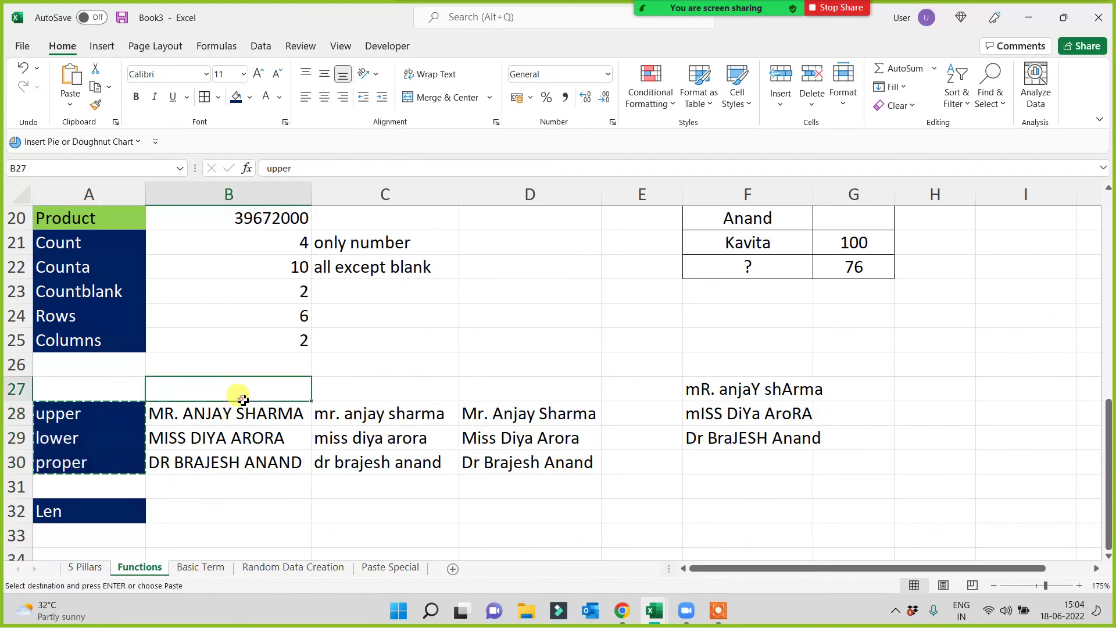
pyautogui.rightClick(243, 399)
pyautogui.click(297, 280)
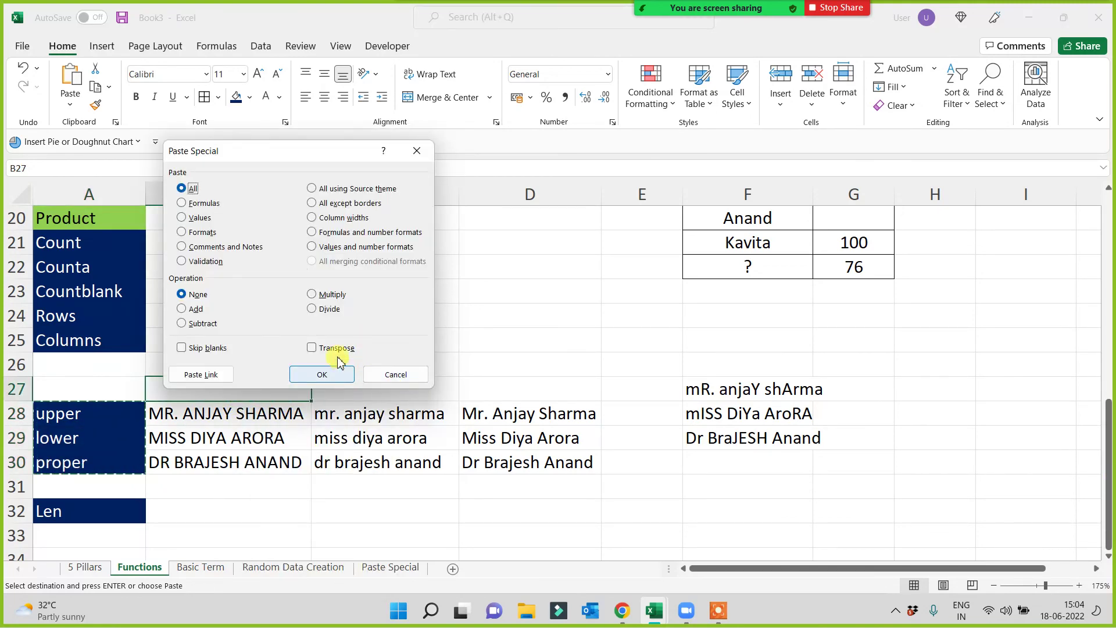
pyautogui.click(313, 348)
pyautogui.click(323, 375)
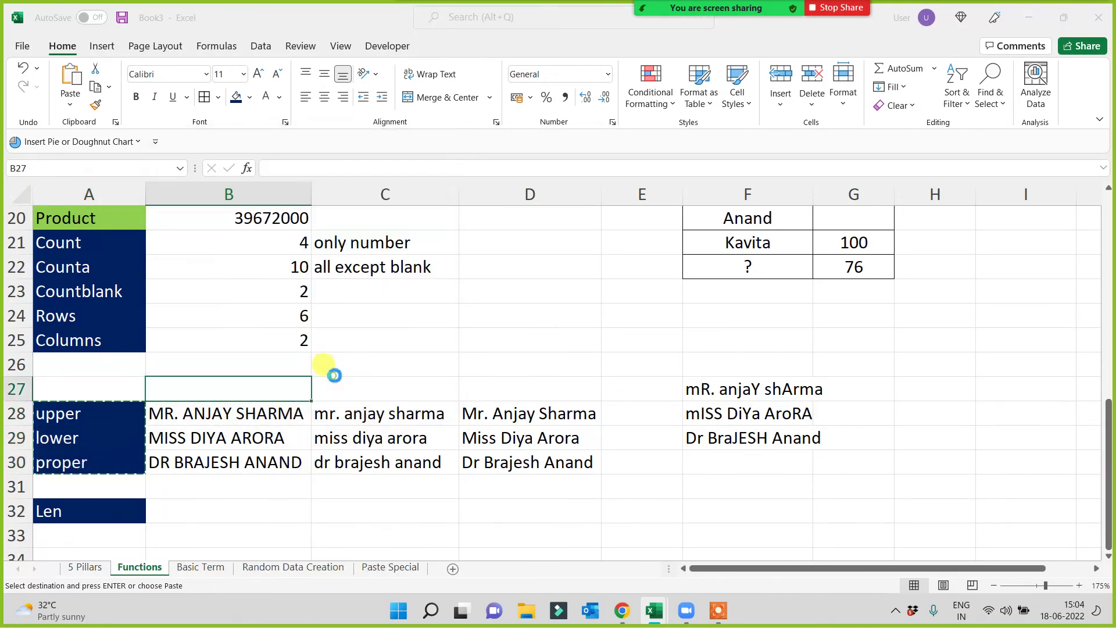
pyautogui.click(374, 535)
# Review the uppercase, lowercase and proper-case results under the new headings
pyautogui.moveTo(228, 412); pyautogui.dragTo(229, 471)
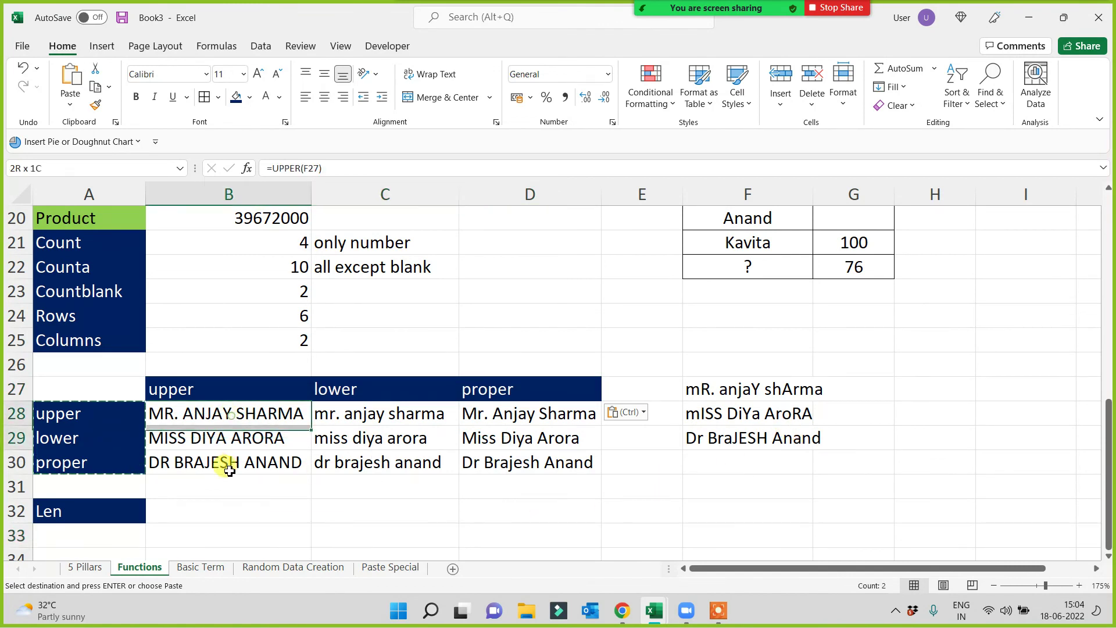
pyautogui.click(384, 413)
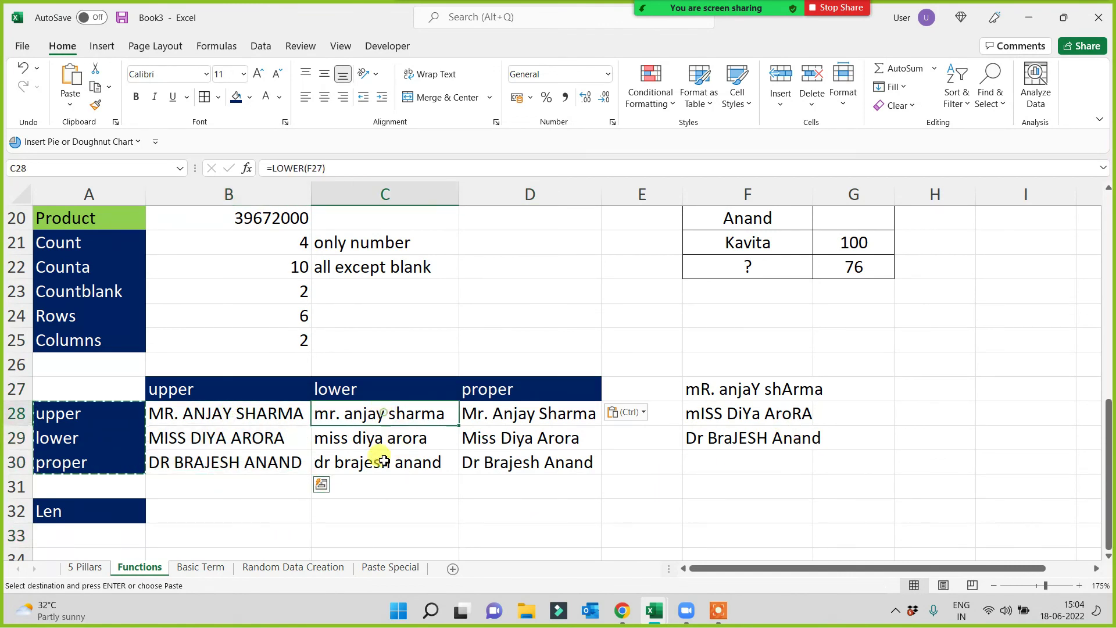
pyautogui.moveTo(383, 461); pyautogui.dragTo(385, 463)
pyautogui.moveTo(526, 413); pyautogui.dragTo(526, 462)
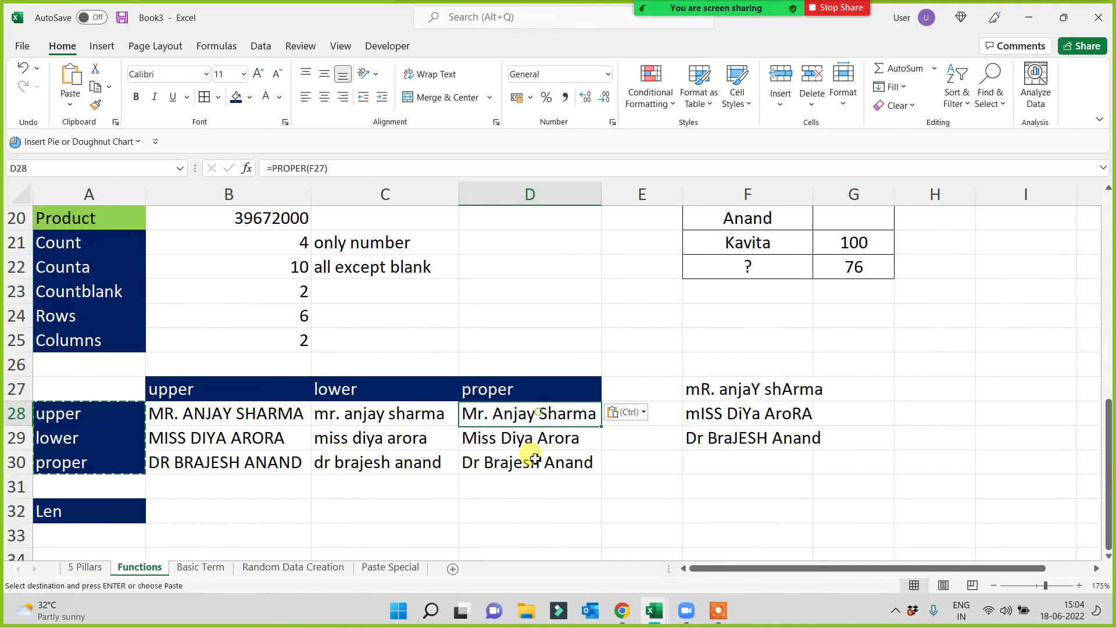
pyautogui.click(347, 515)
pyautogui.click(125, 515)
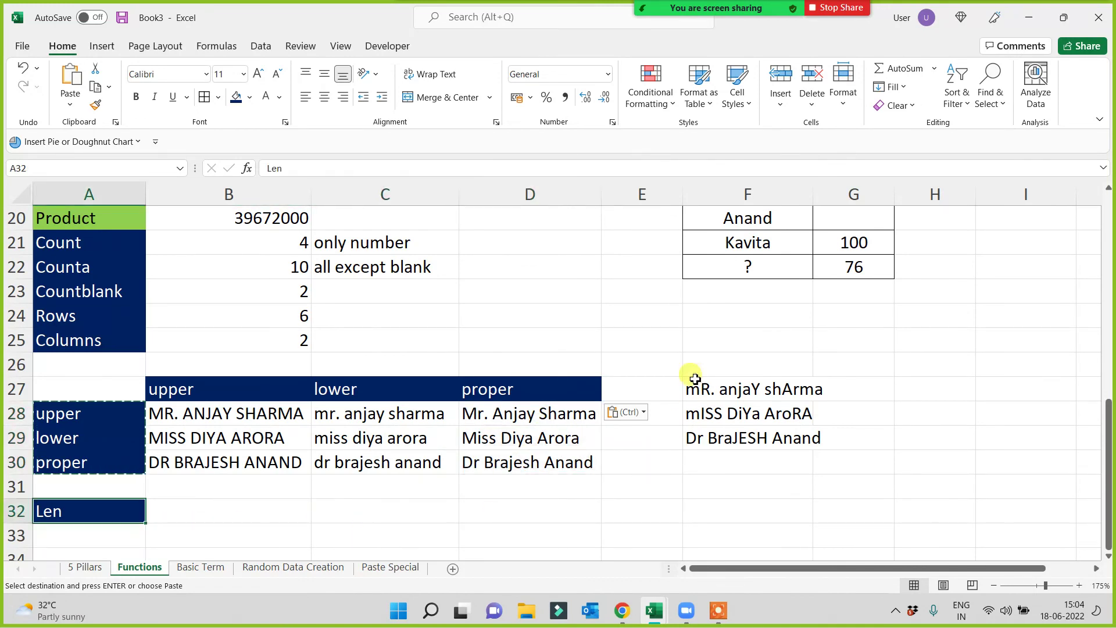
pyautogui.click(635, 380)
# Head E27 with Len, widen column E, and enter =LEN(D28) in E28
pyautogui.write('Len')
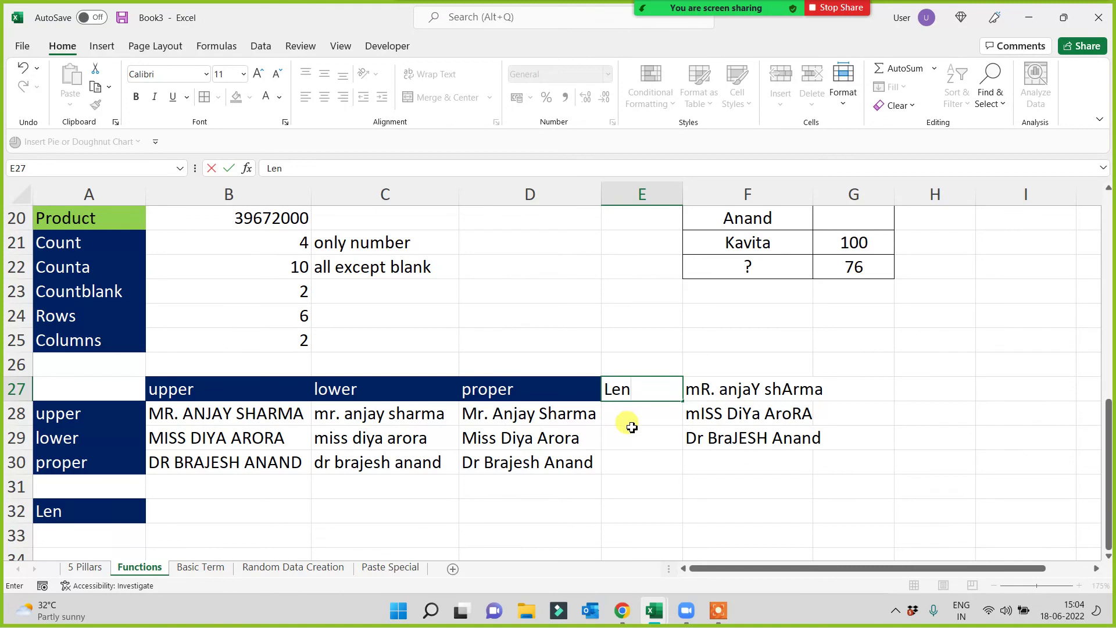
pyautogui.click(630, 433)
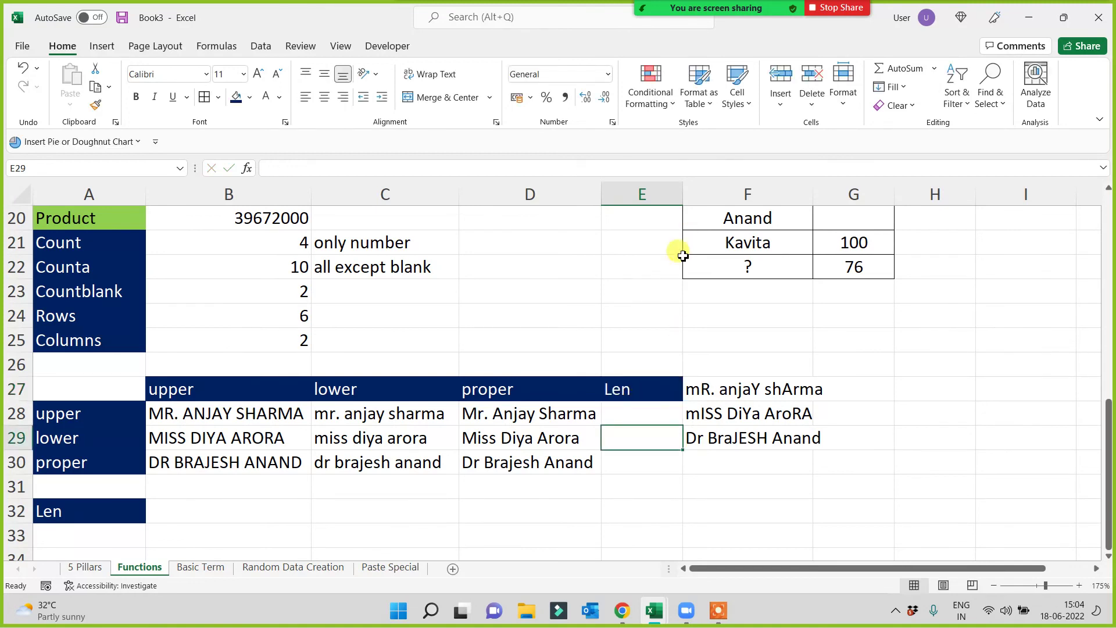
pyautogui.moveTo(683, 192); pyautogui.dragTo(754, 192)
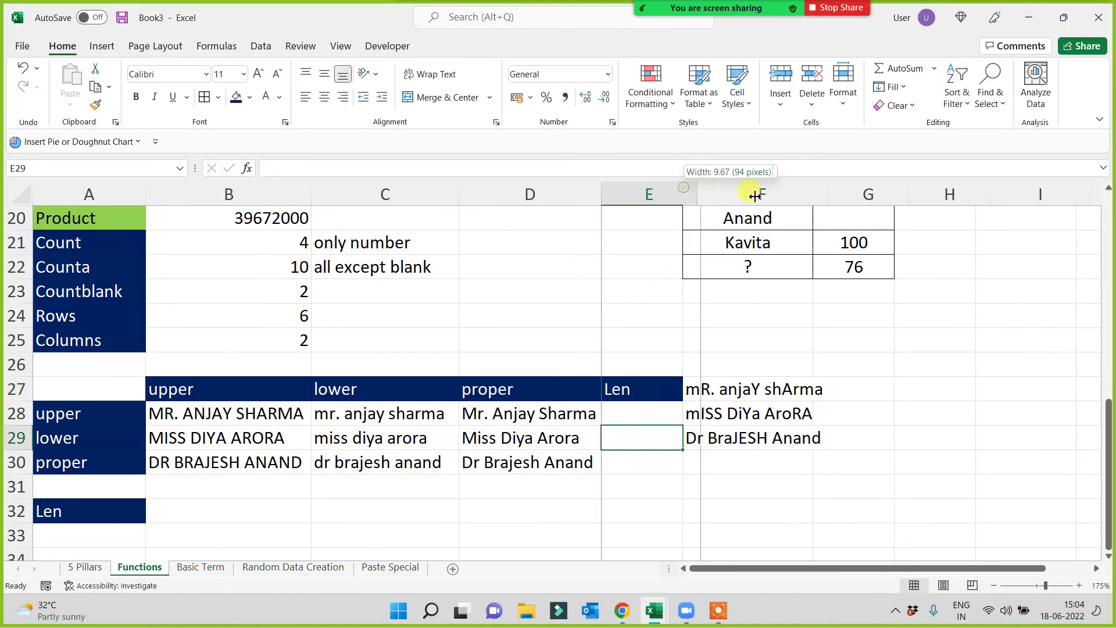
pyautogui.click(653, 417)
pyautogui.write('=le')
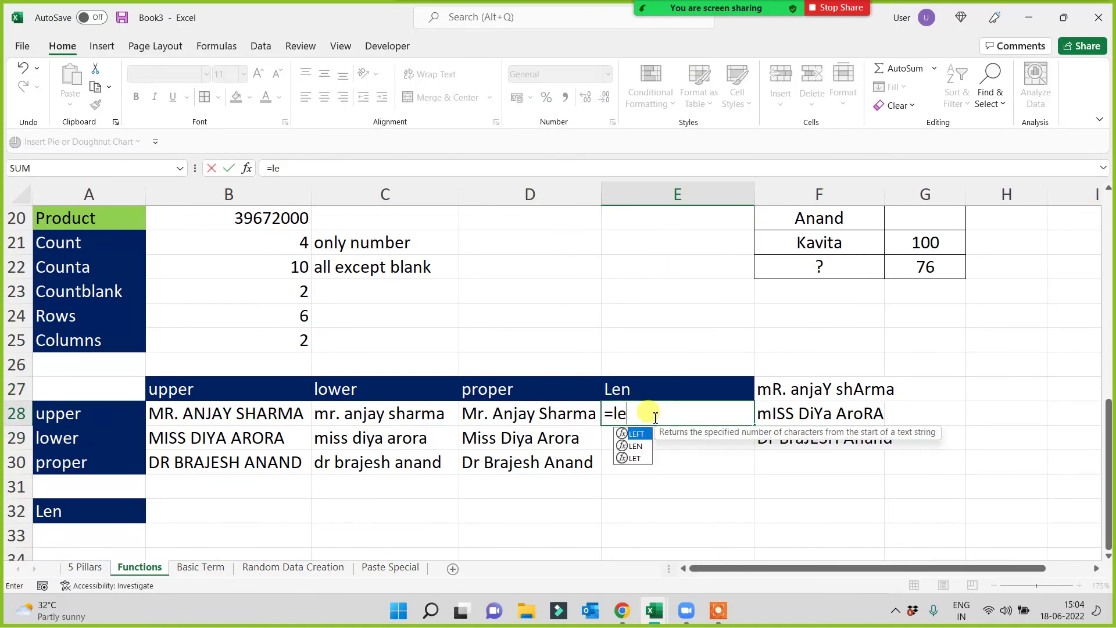
pyautogui.write('n(')
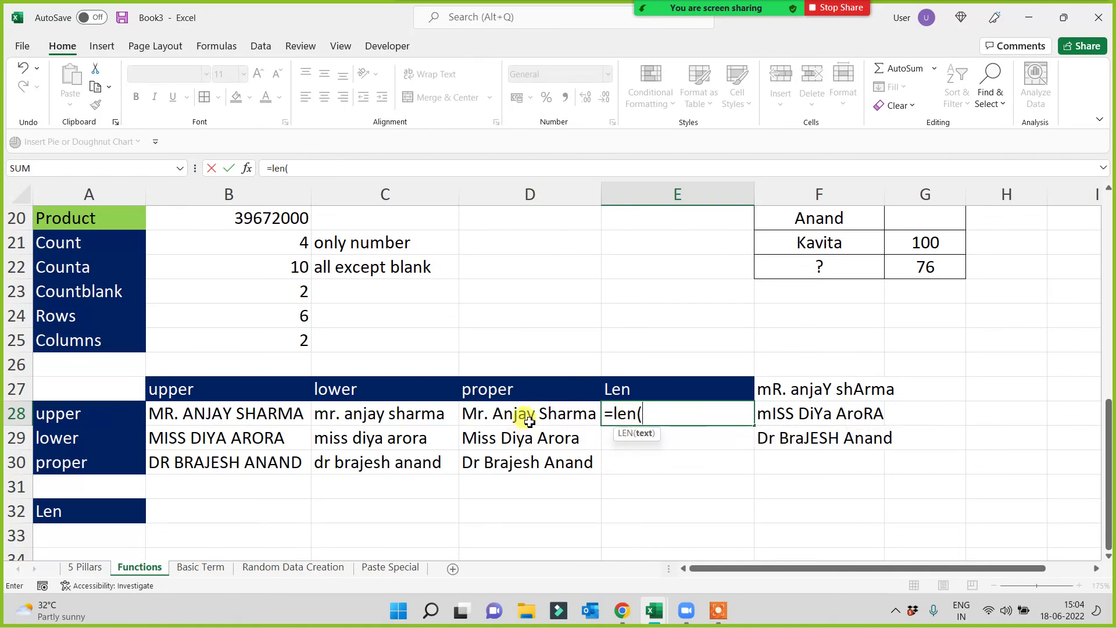
pyautogui.click(524, 414)
pyautogui.press('Return')
# Fill the LEN formula down to E30 and check the counts 16, 15 and 16
pyautogui.click(718, 414)
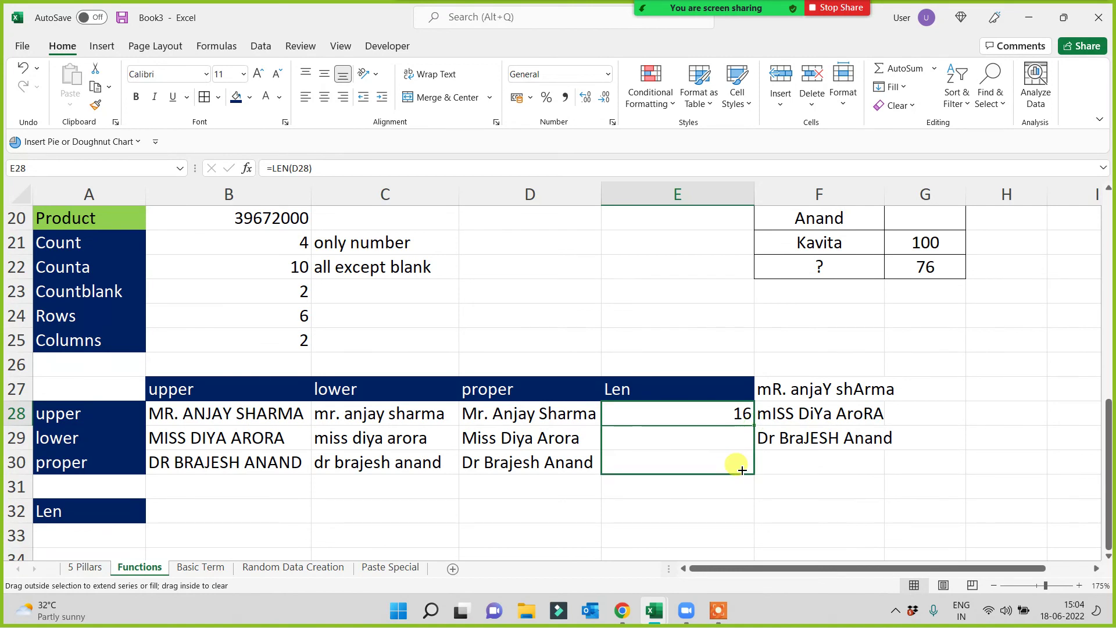
pyautogui.moveTo(755, 426); pyautogui.dragTo(749, 462)
pyautogui.press('Return')
pyautogui.click(717, 439)
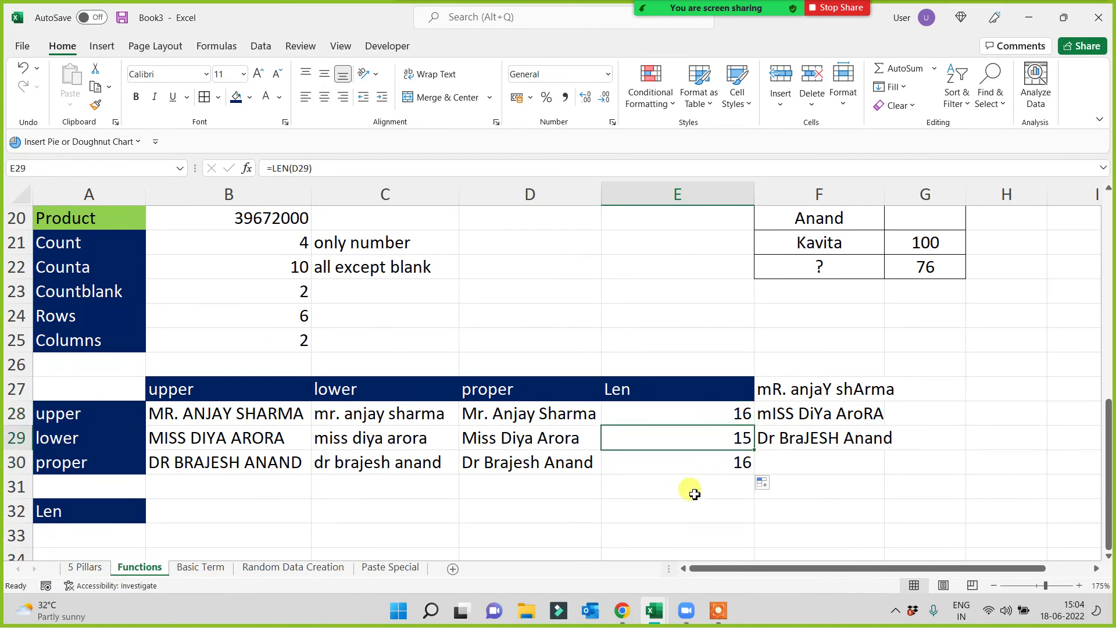
pyautogui.click(512, 464)
pyautogui.click(721, 464)
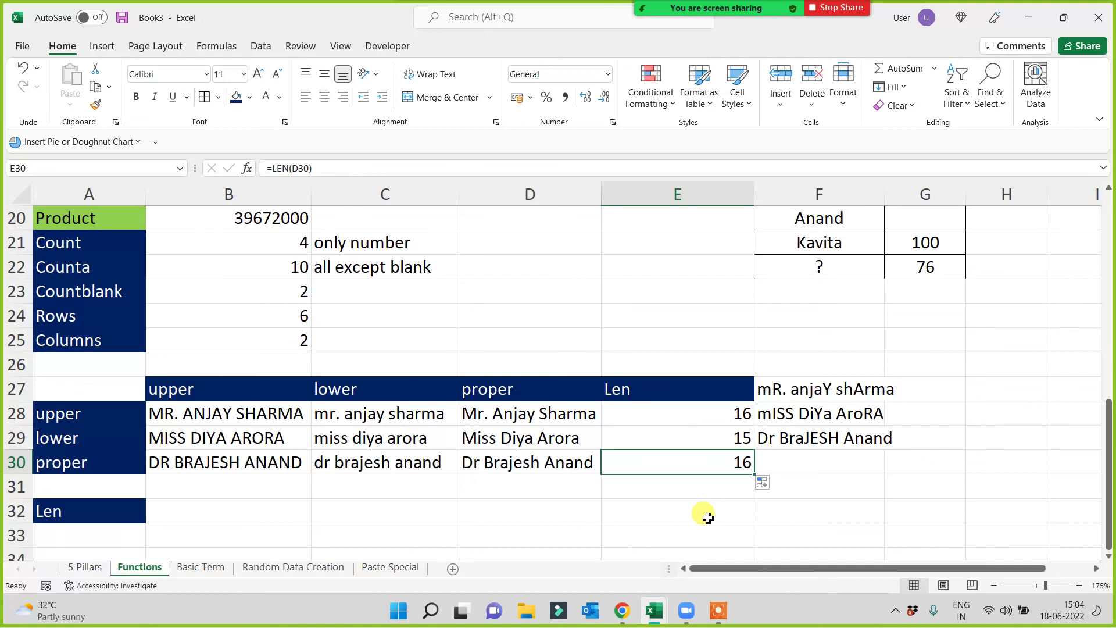
pyautogui.click(522, 440)
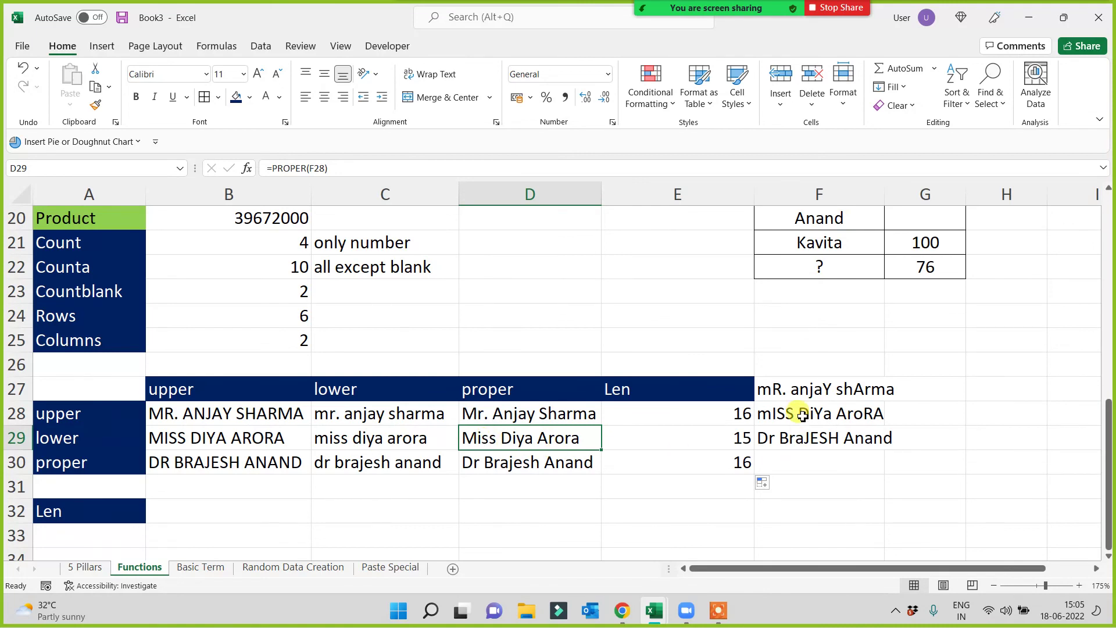
# Remove the spaces from the second name in F28 to see its length change, then restore them
pyautogui.doubleClick(798, 413)
pyautogui.press('Delete')
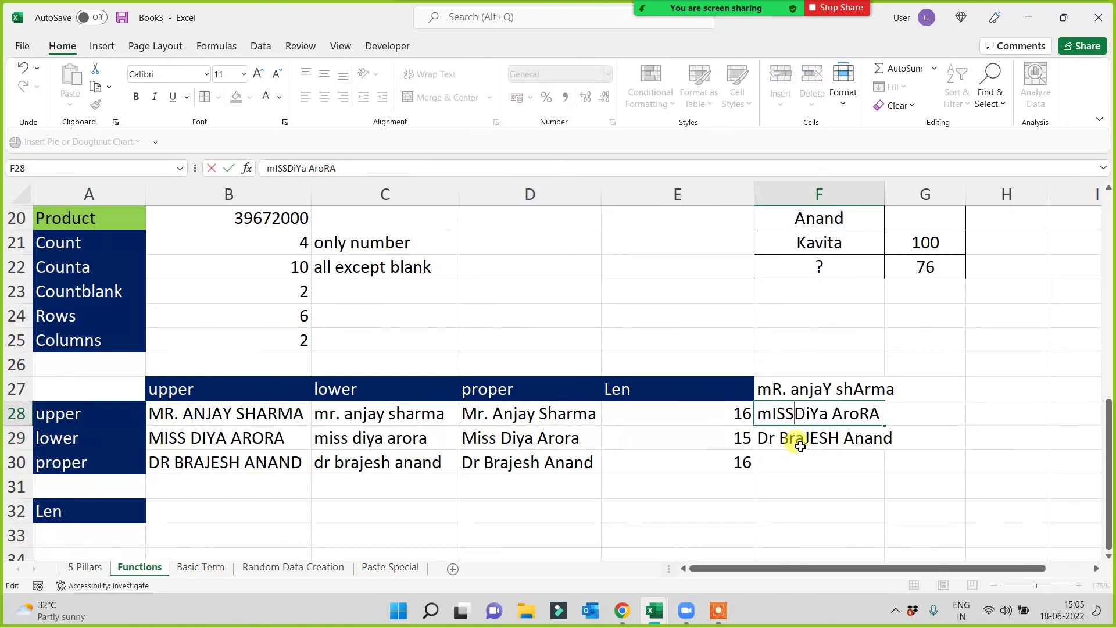
pyautogui.press('BackSpace')
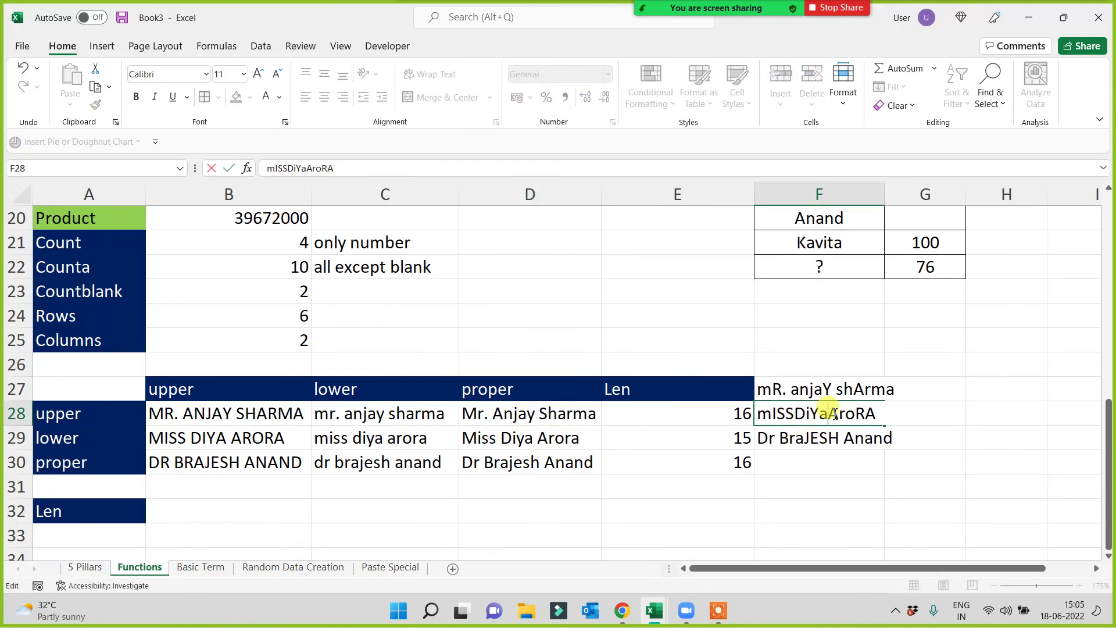
pyautogui.press('Return')
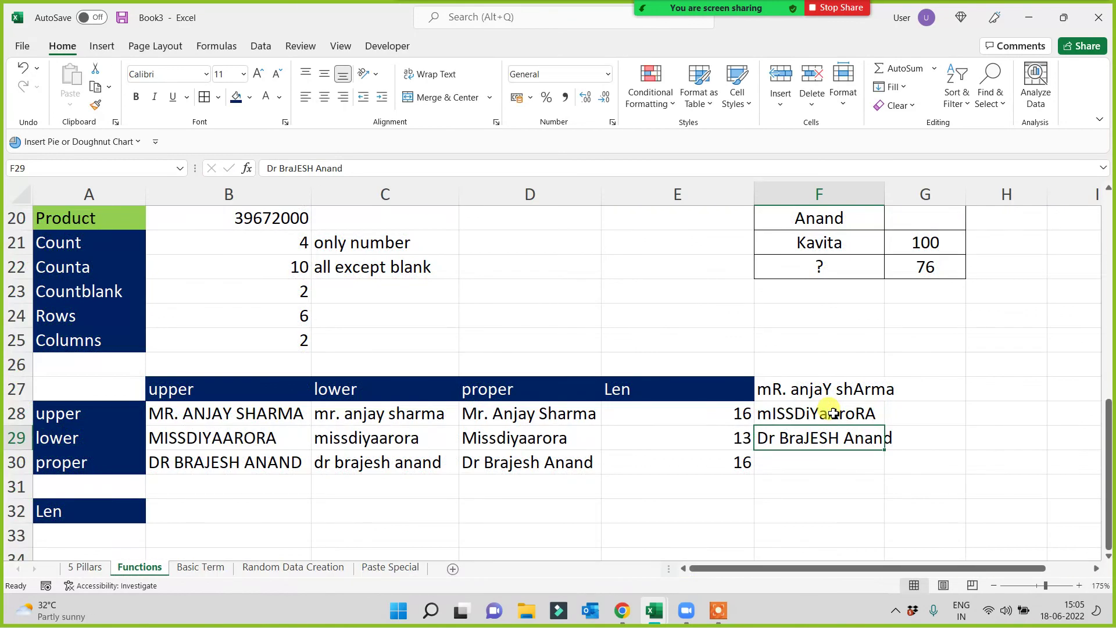
pyautogui.press('Up')
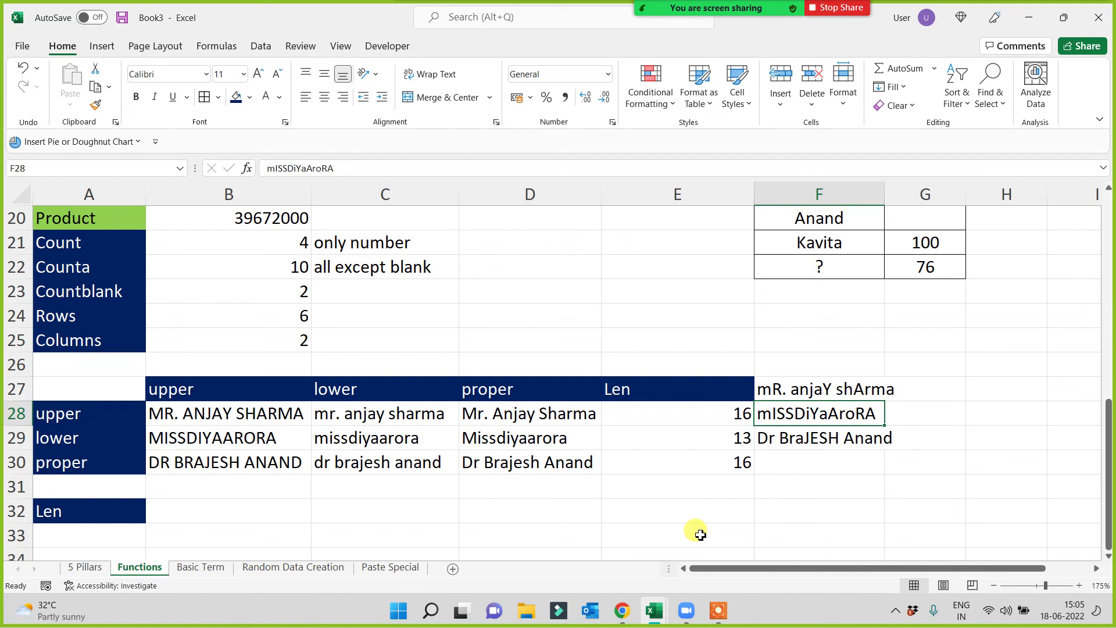
pyautogui.doubleClick(793, 413)
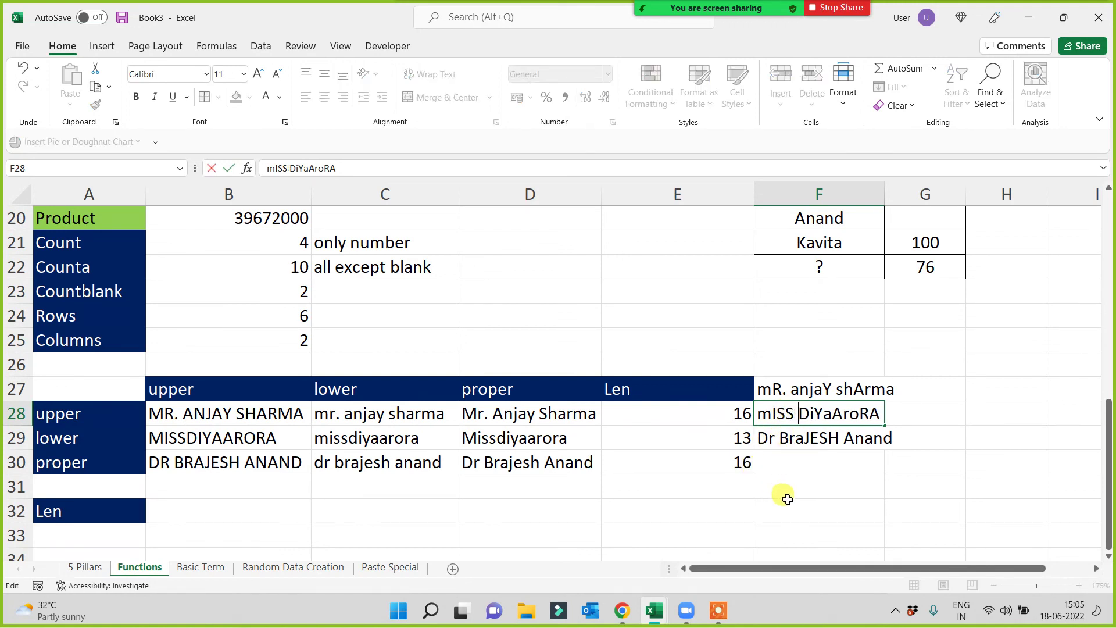
pyautogui.click(836, 414)
pyautogui.click(819, 485)
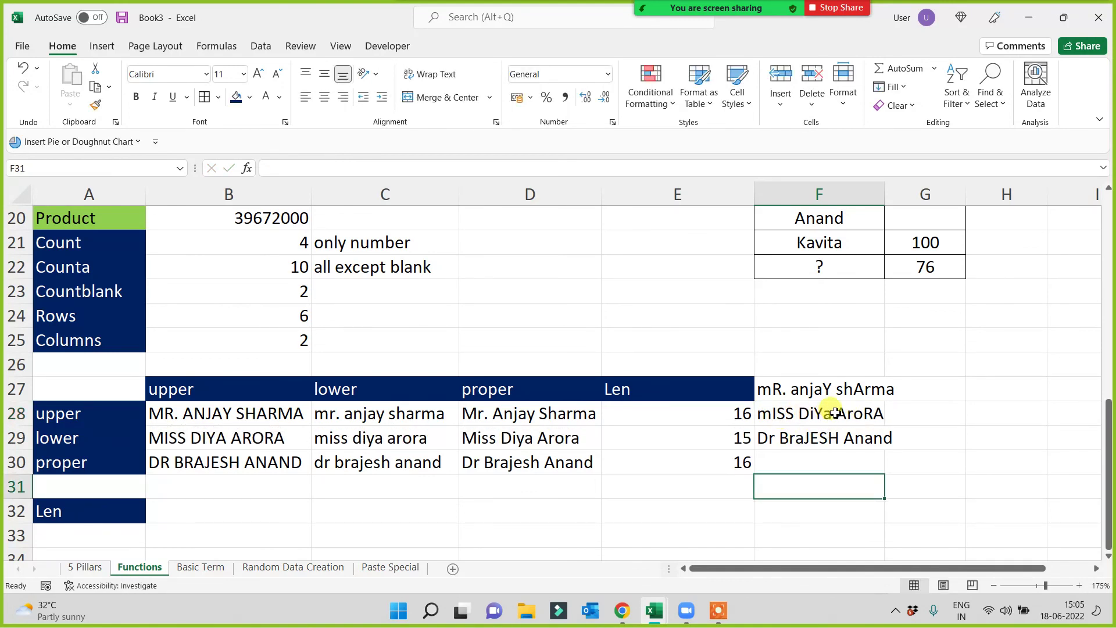
pyautogui.click(709, 443)
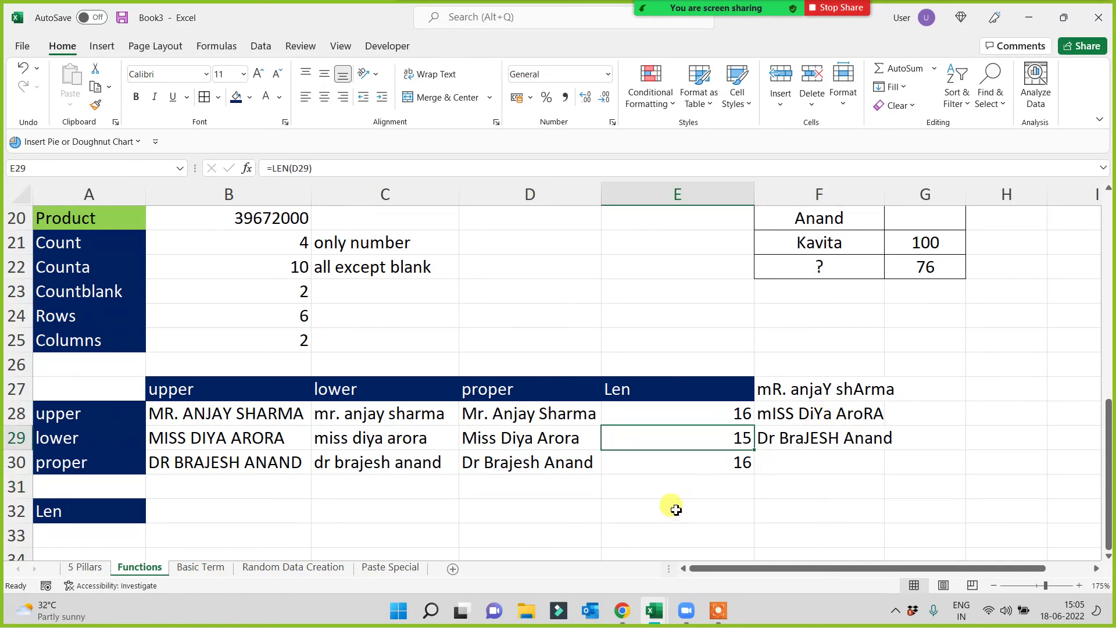
# Type the note "Total no of chars inc space.." in B32
pyautogui.click(245, 514)
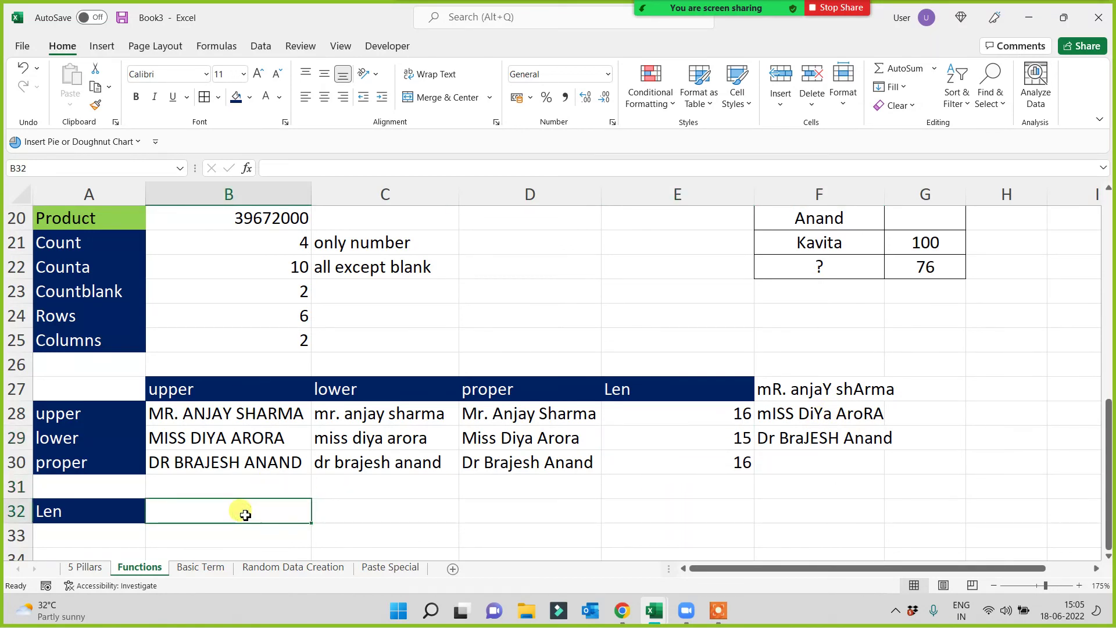
pyautogui.write('Total no of chars in')
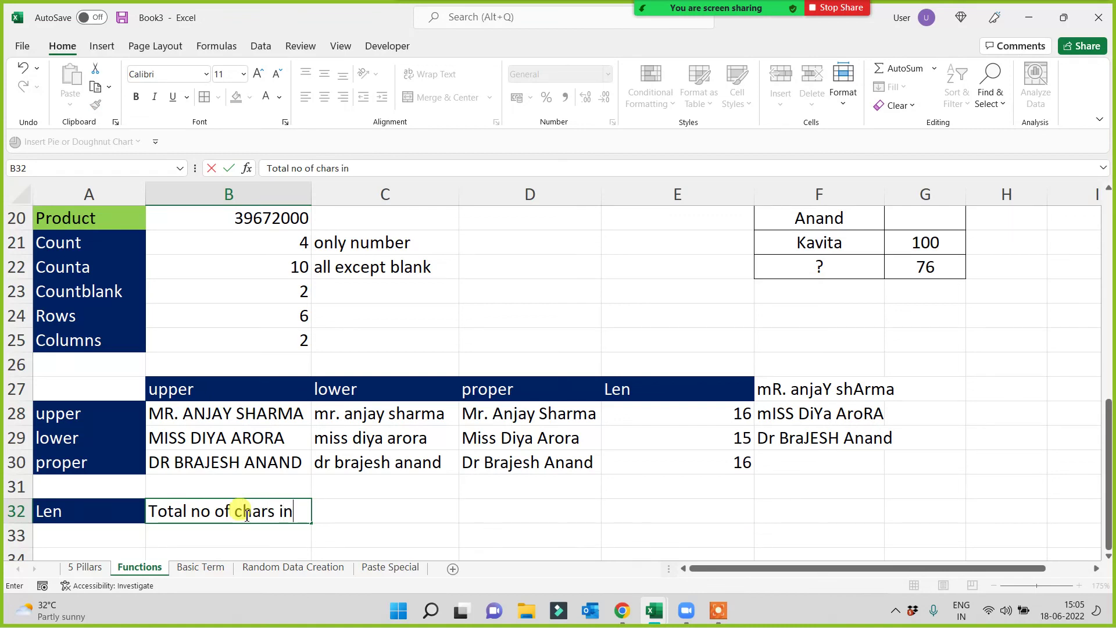
pyautogui.write('c space..')
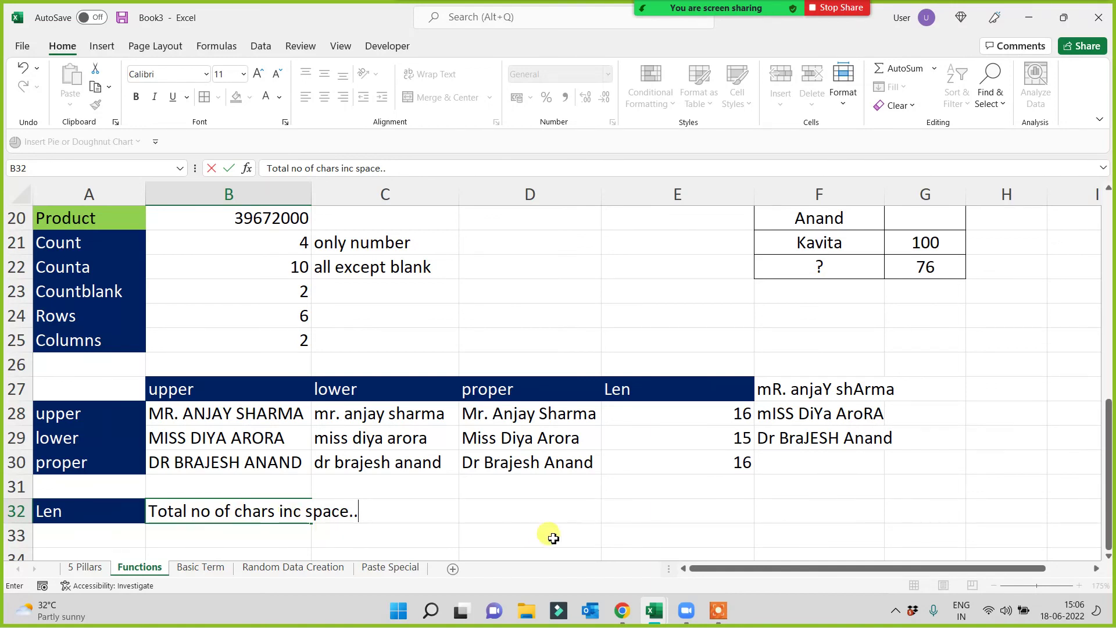
pyautogui.click(551, 536)
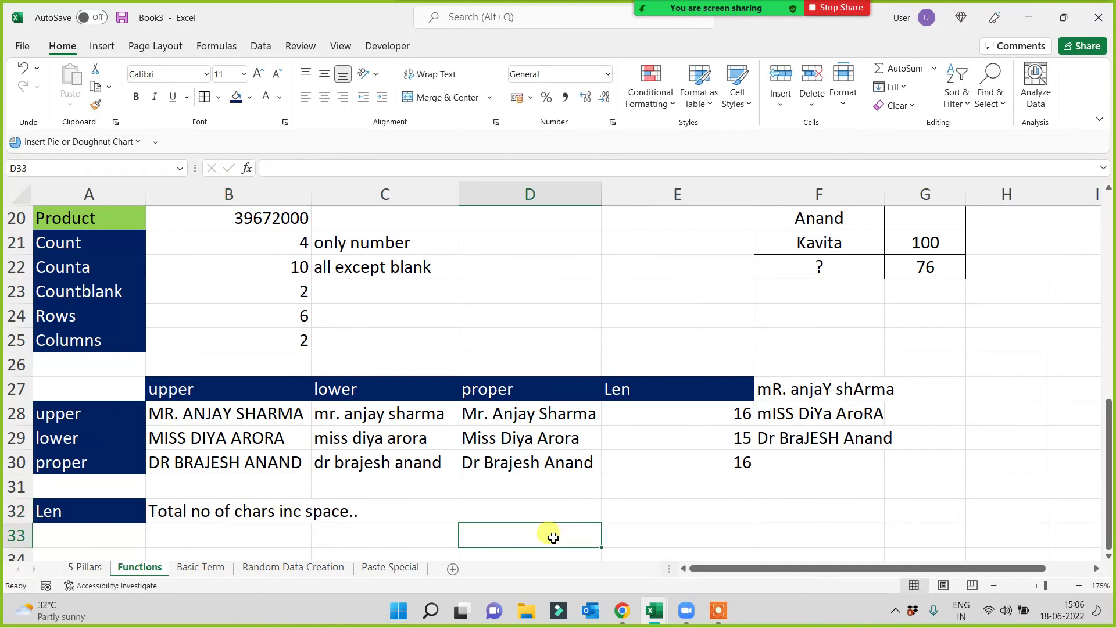
# Add a period after mISS in F28, raising E29 to 16
pyautogui.click(485, 435)
pyautogui.doubleClick(786, 410)
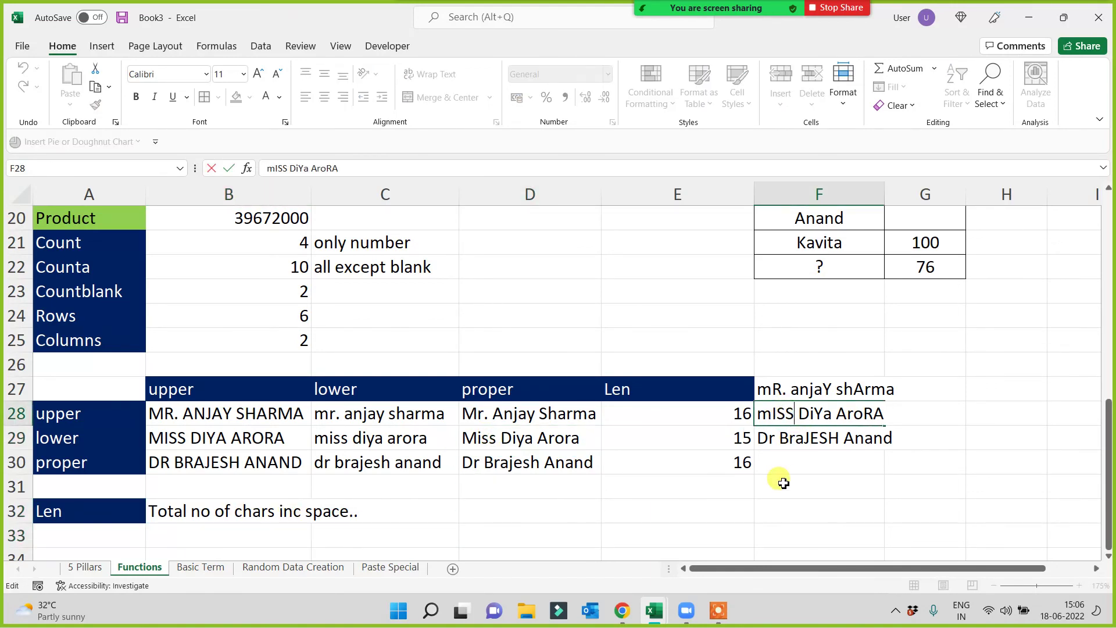
pyautogui.write('.')
pyautogui.press('Return')
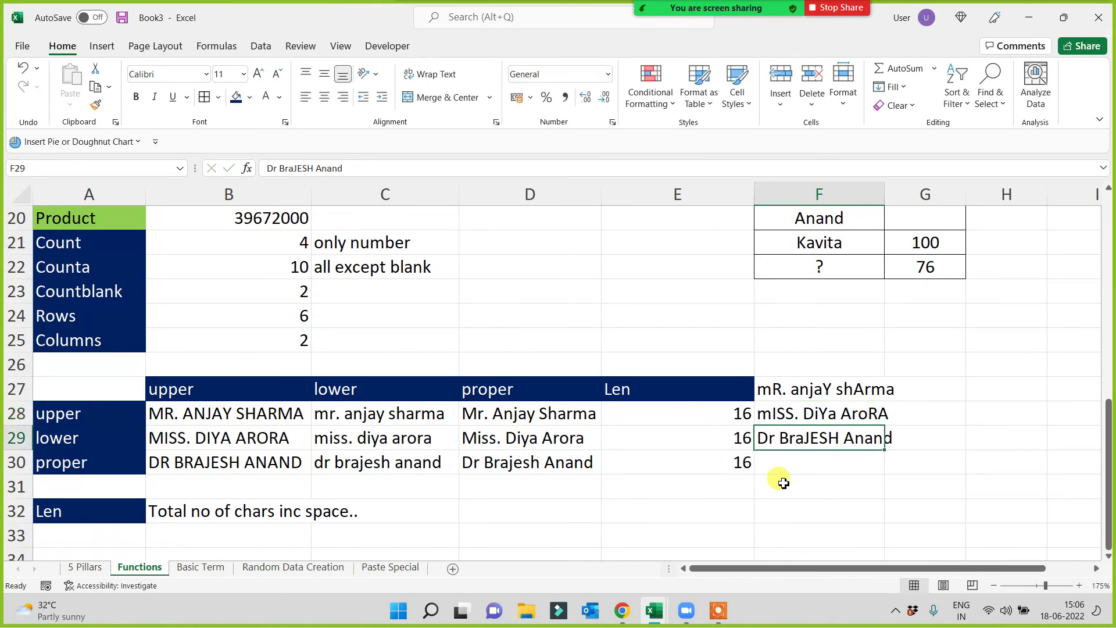